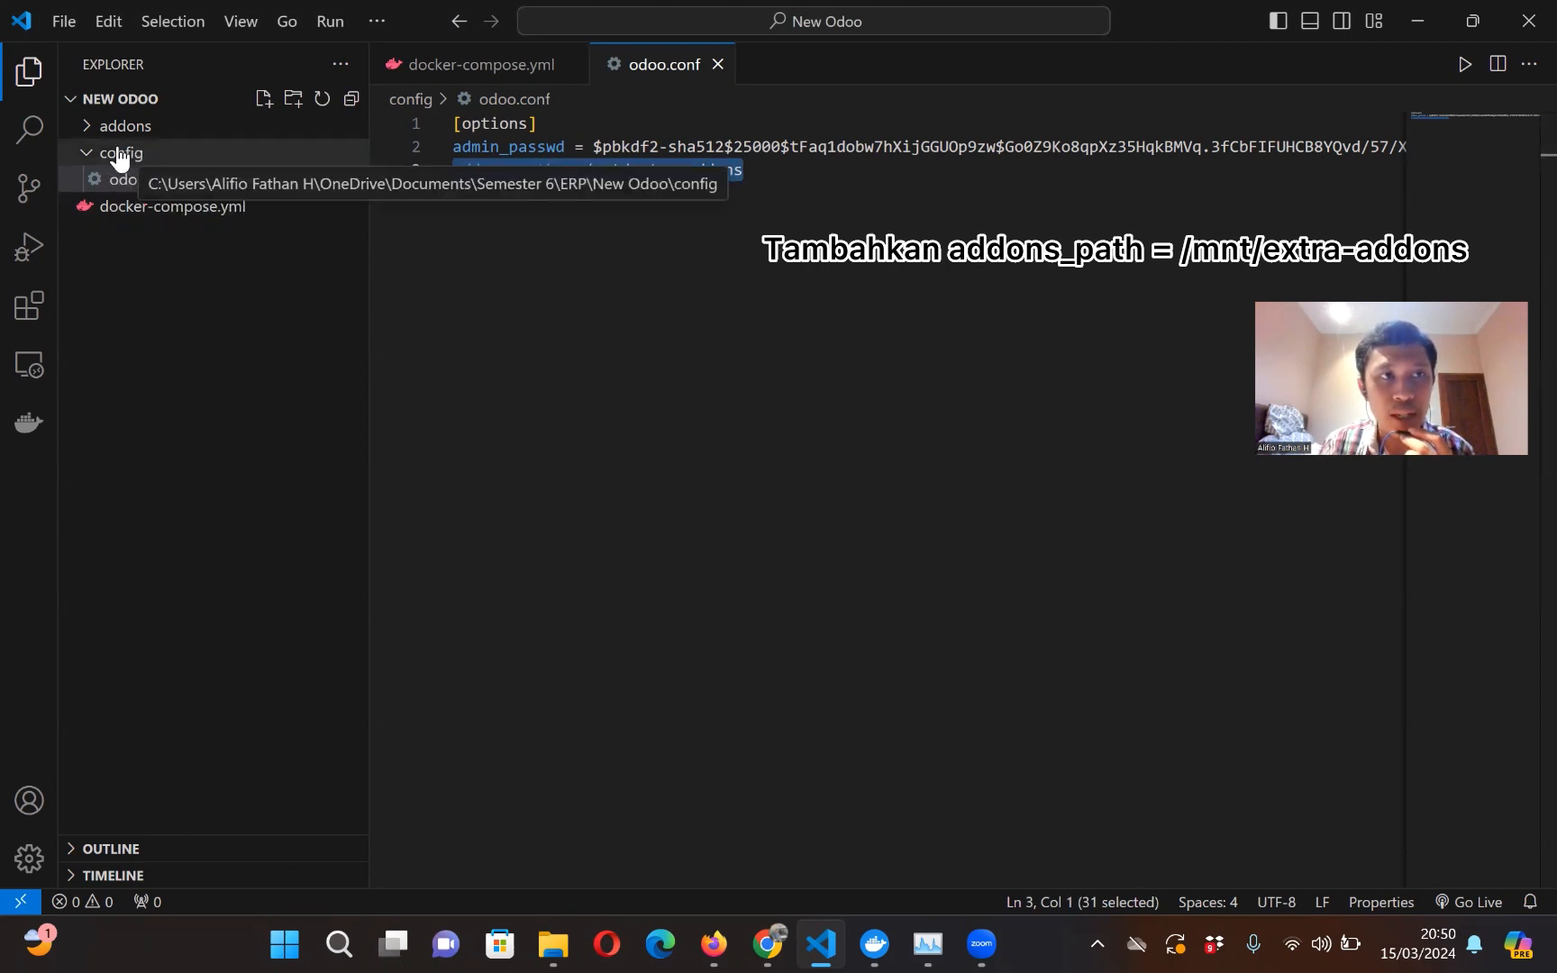
# Step: Open docker-compose.yml and run "docker-compose up" in a new terminal for the New Odoo project
pyautogui.click(258, 216)
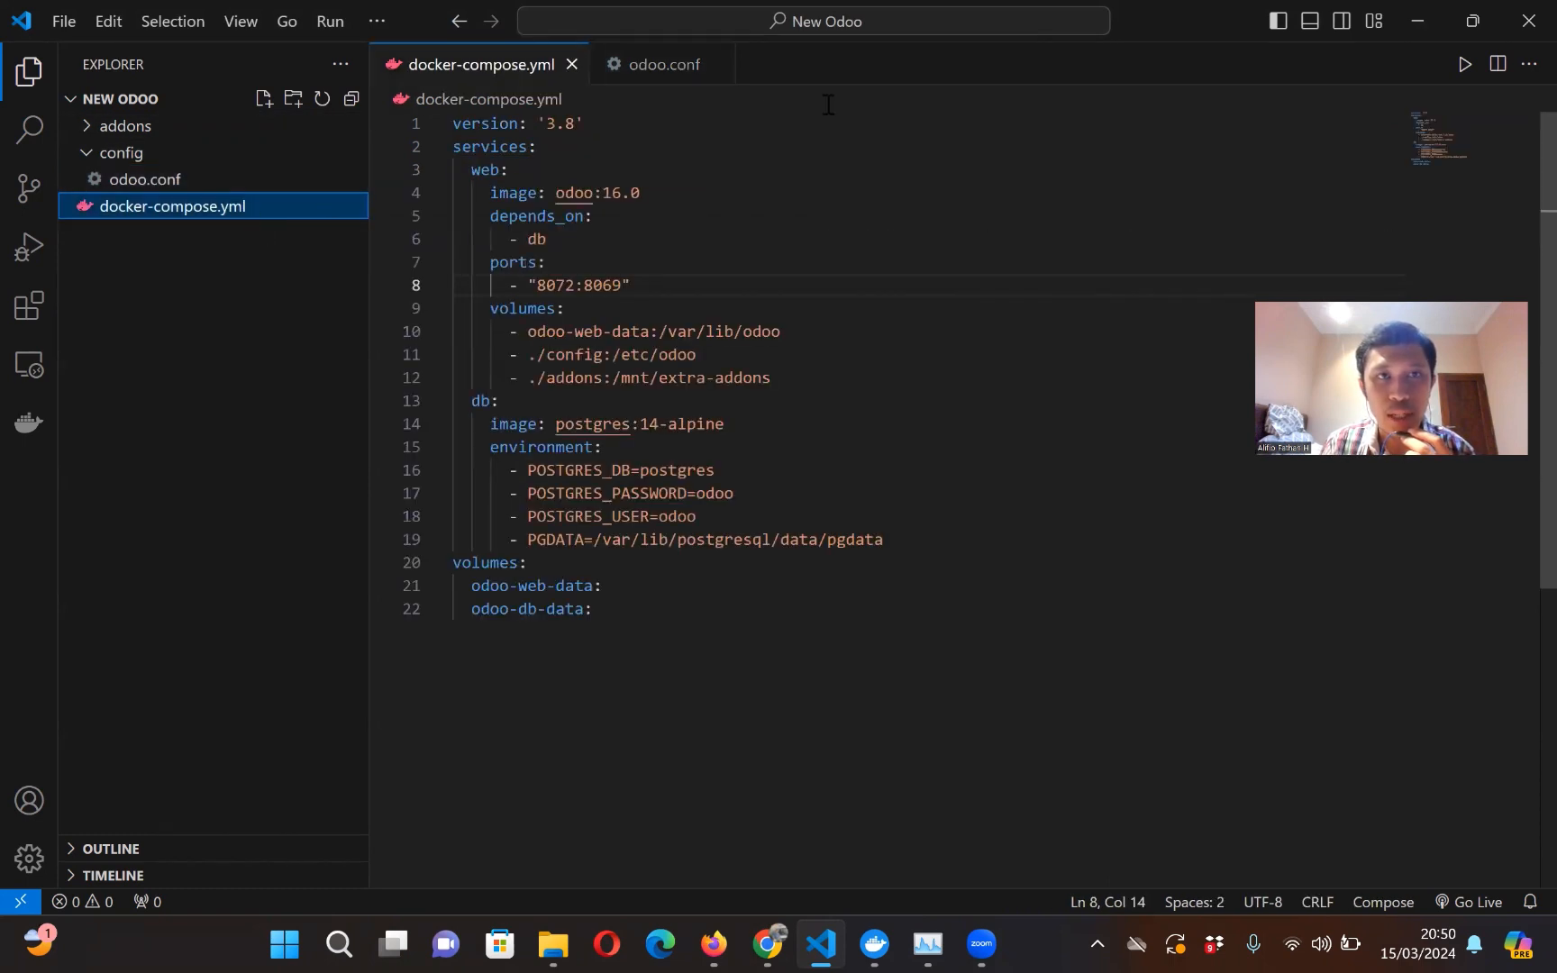
pyautogui.click(377, 24)
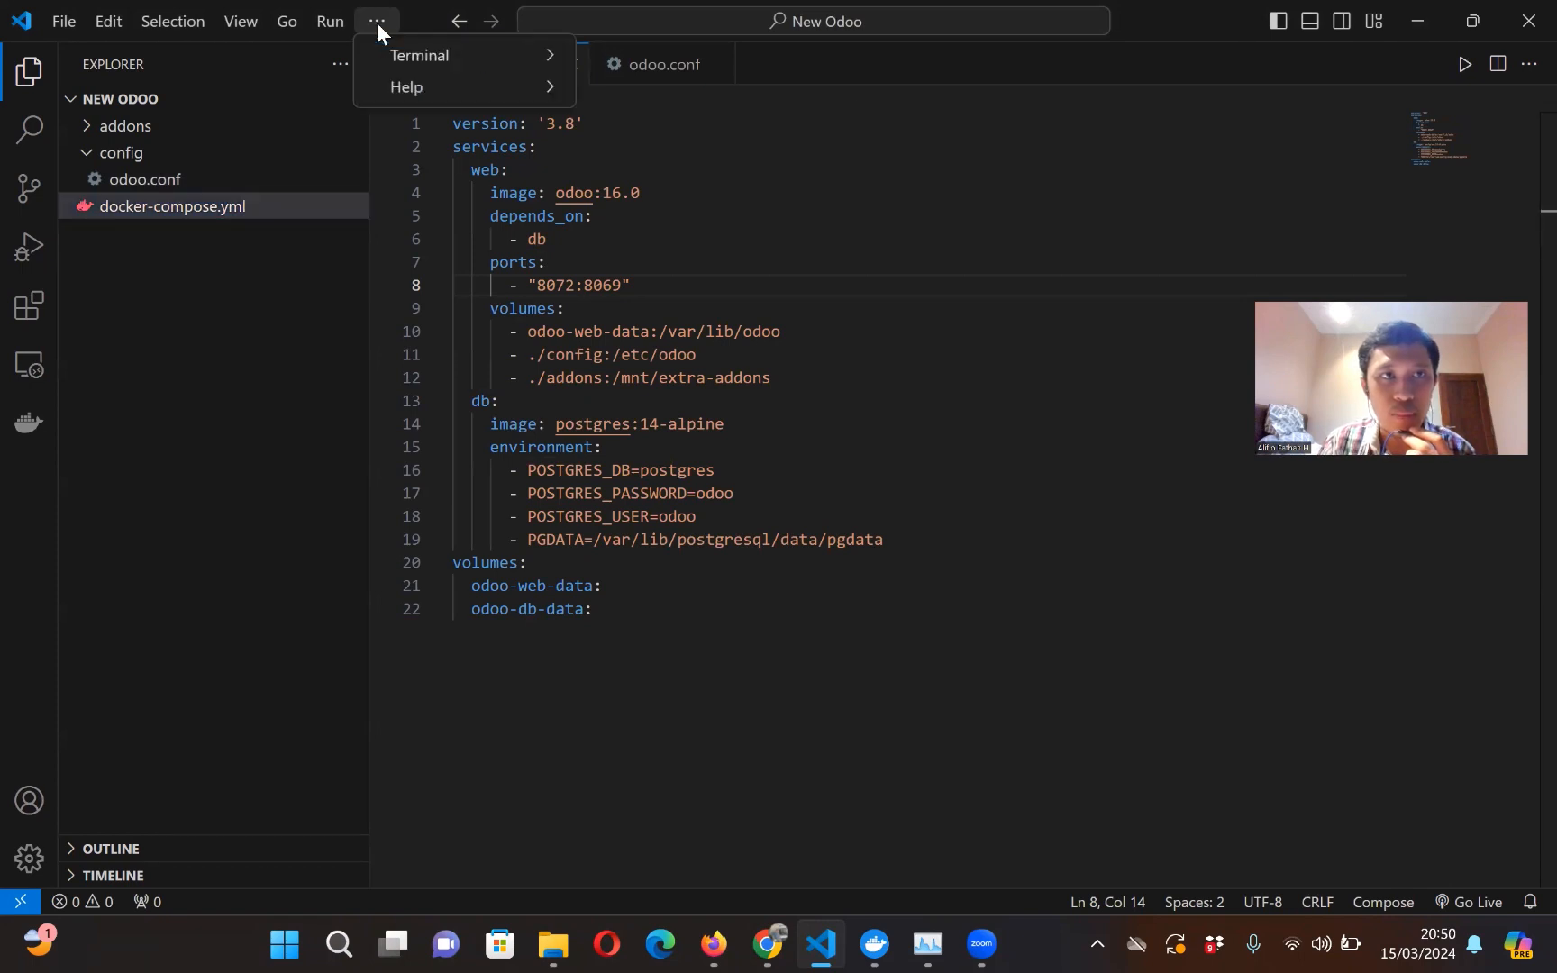
pyautogui.moveTo(400, 56)
pyautogui.click(645, 60)
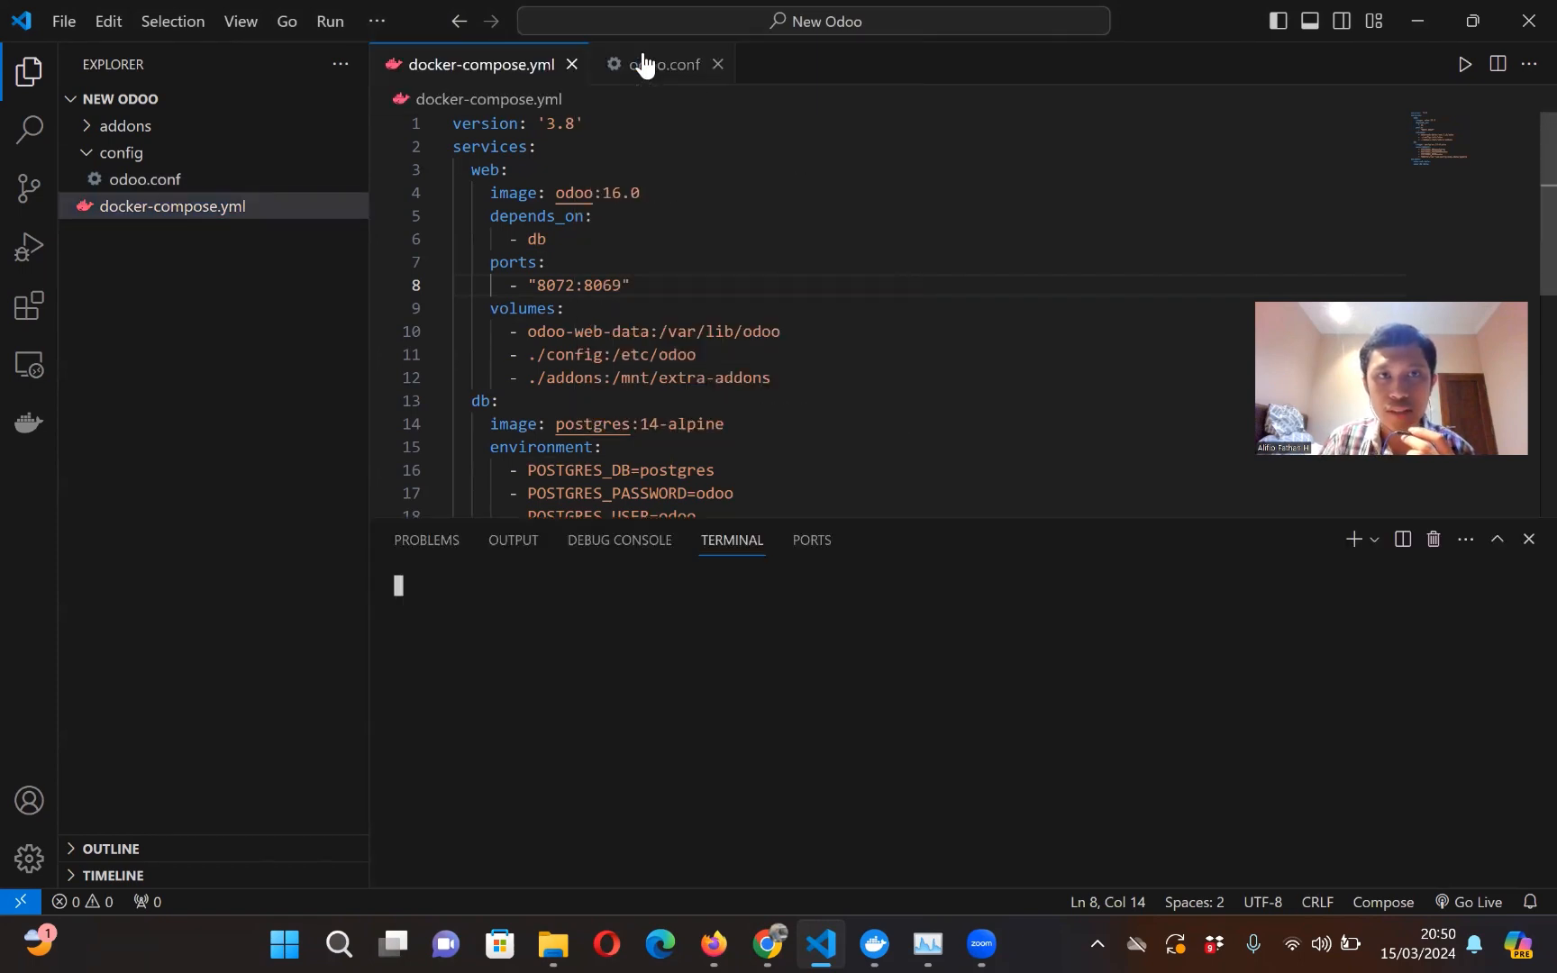
pyautogui.write('dock')
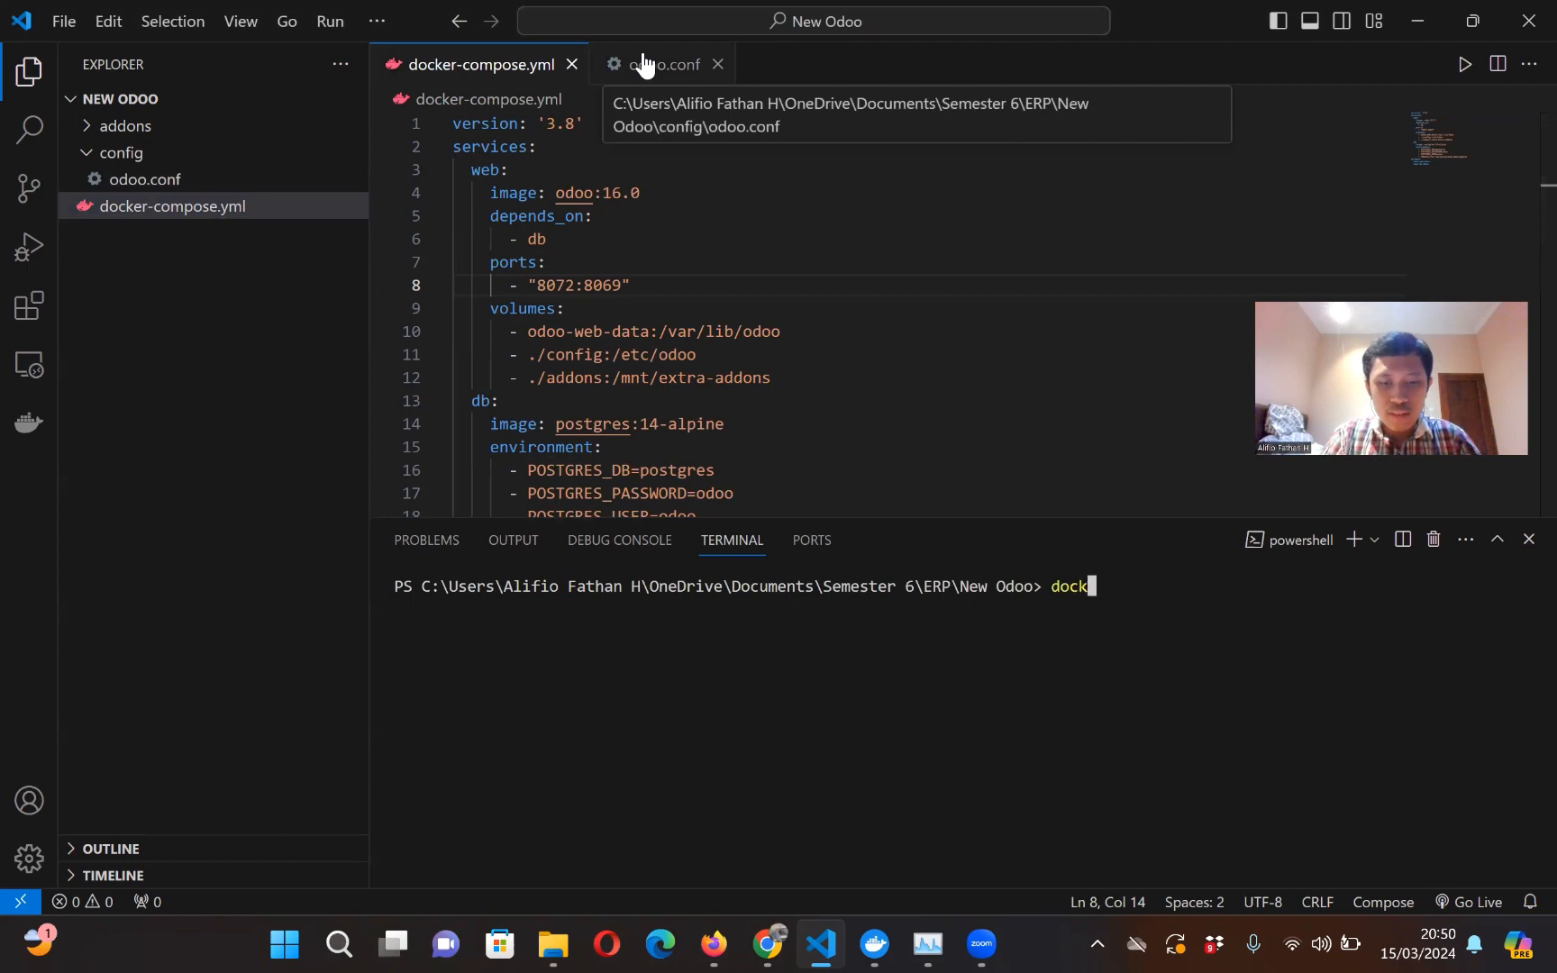
pyautogui.write('er-compose up')
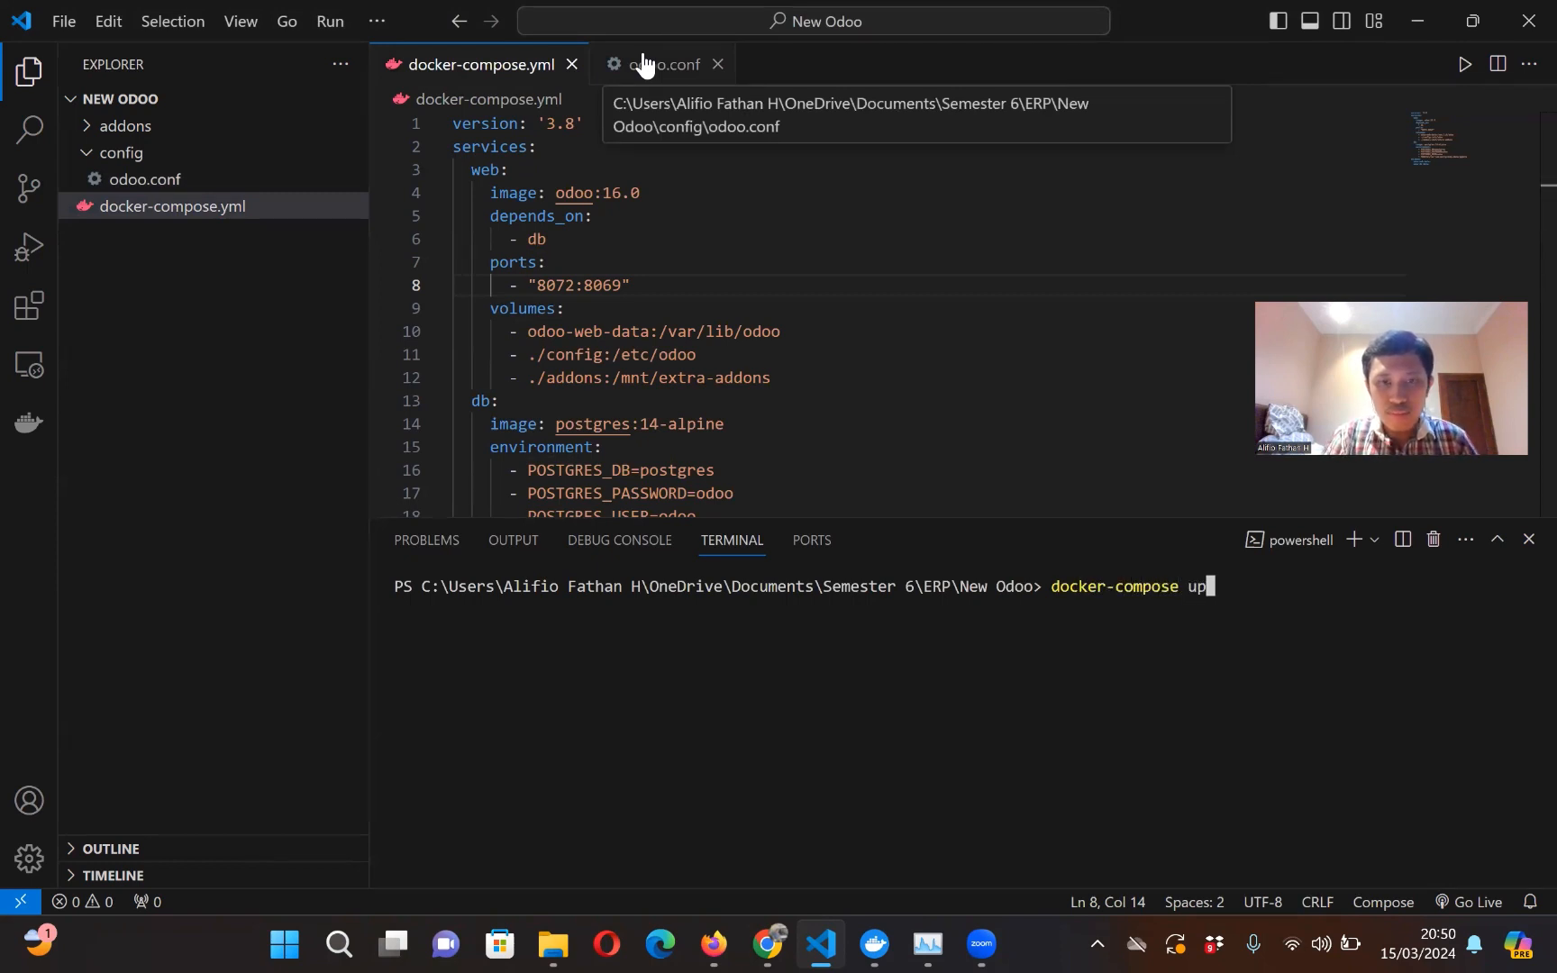
pyautogui.press('Return')
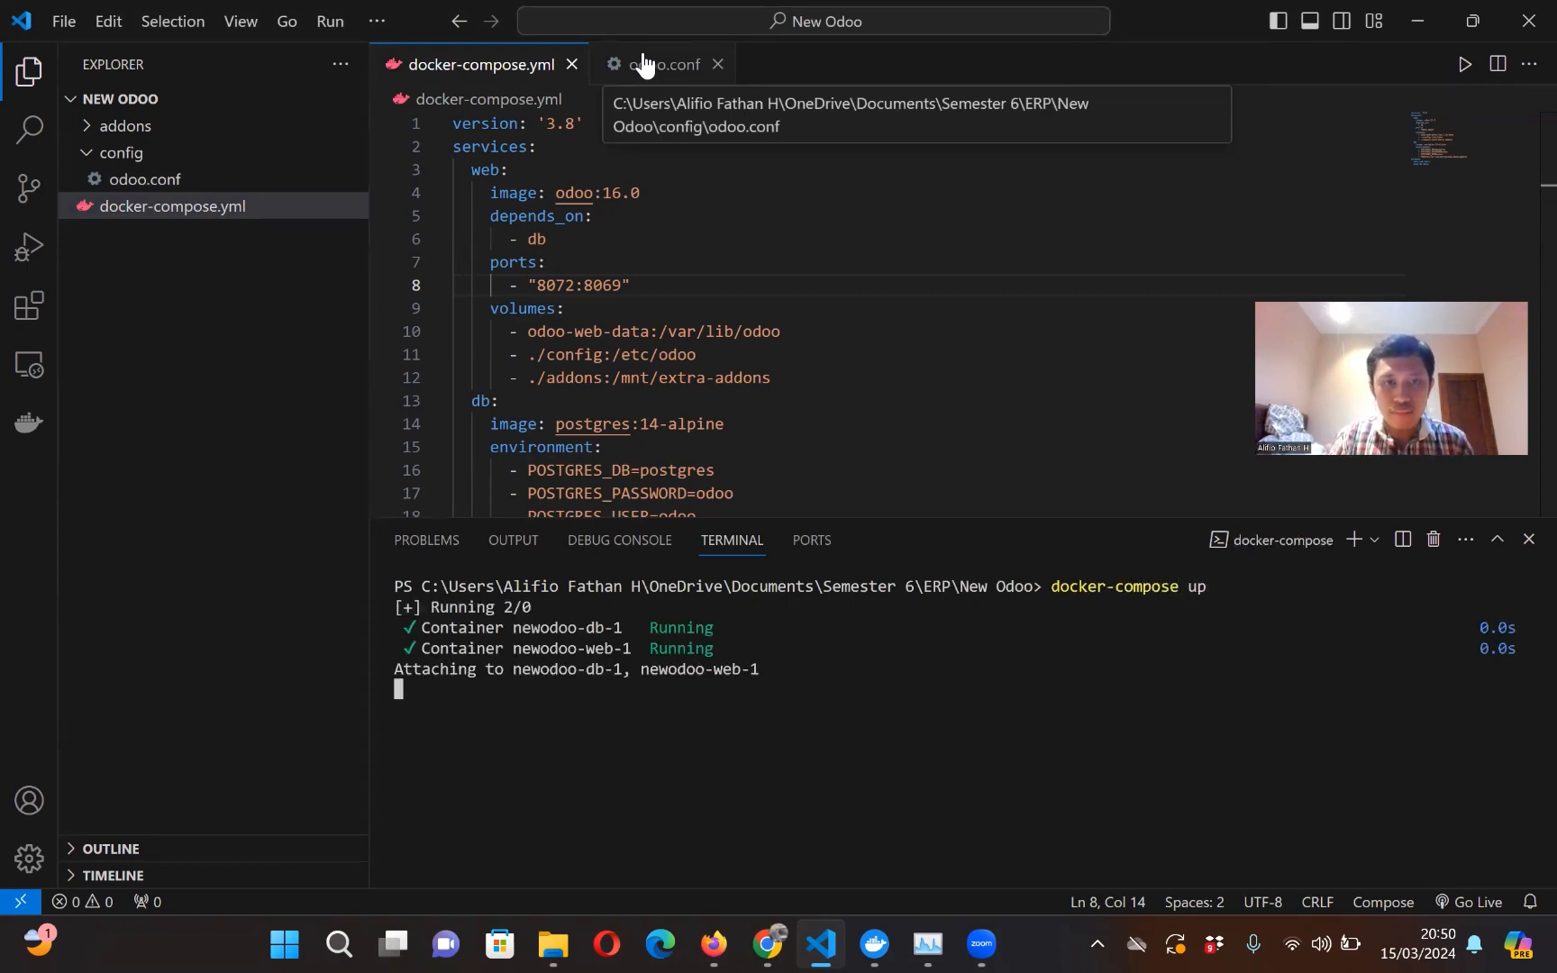
# Step: Switch to Firefox and open the Apps list of the Odoo instance on localhost:8072
pyautogui.hotkey('alt', 'Tab')
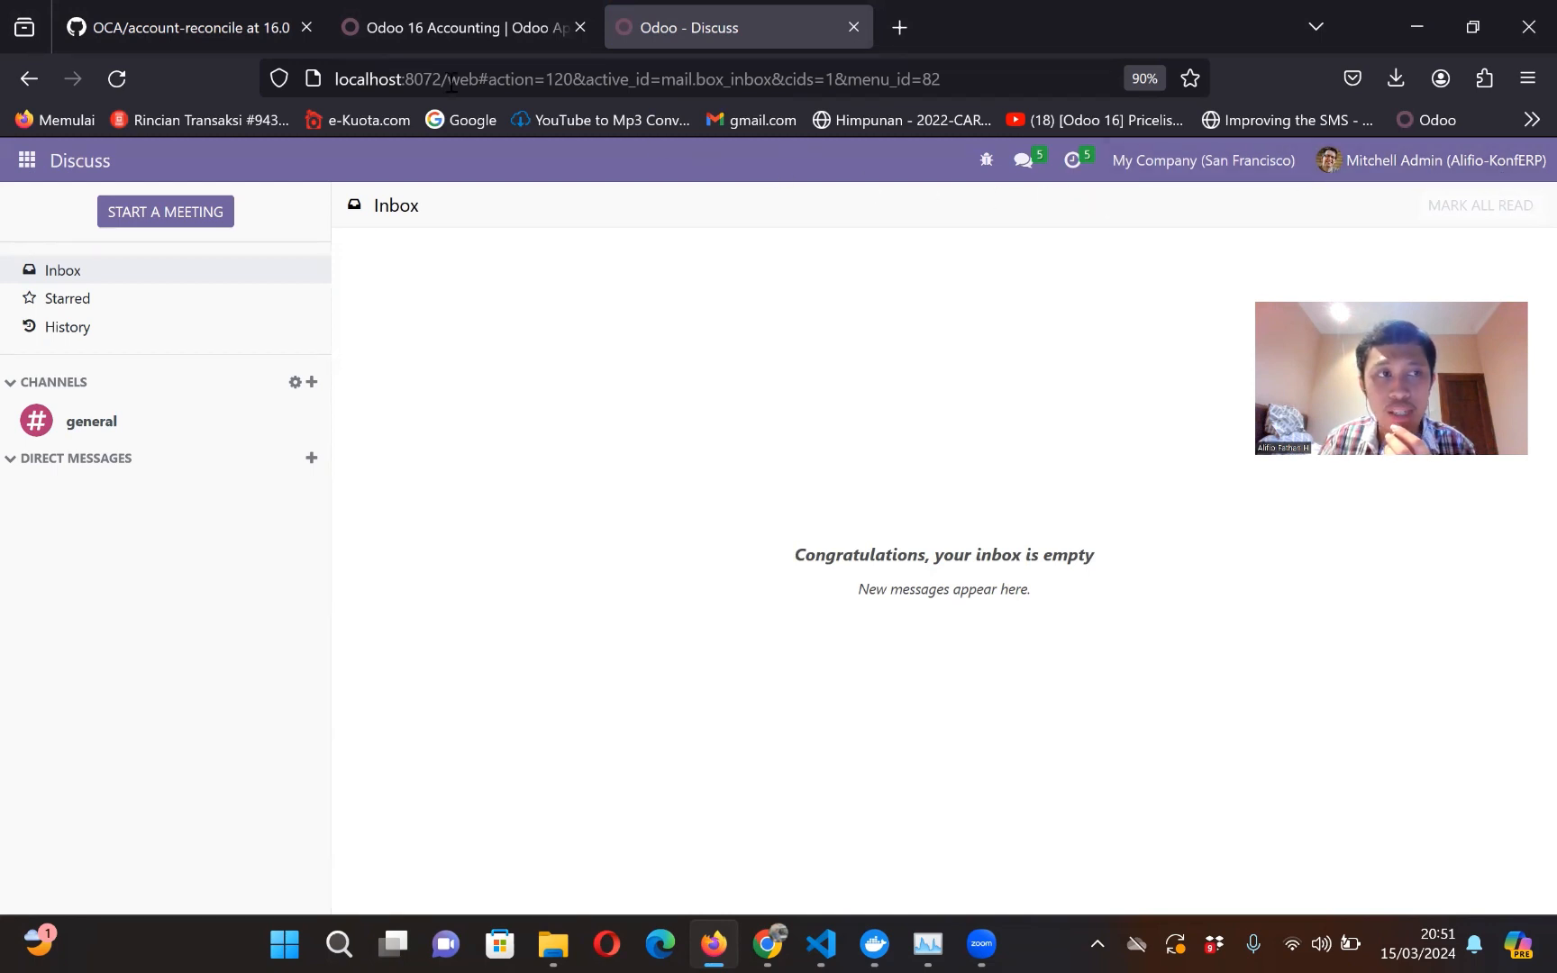
pyautogui.click(41, 169)
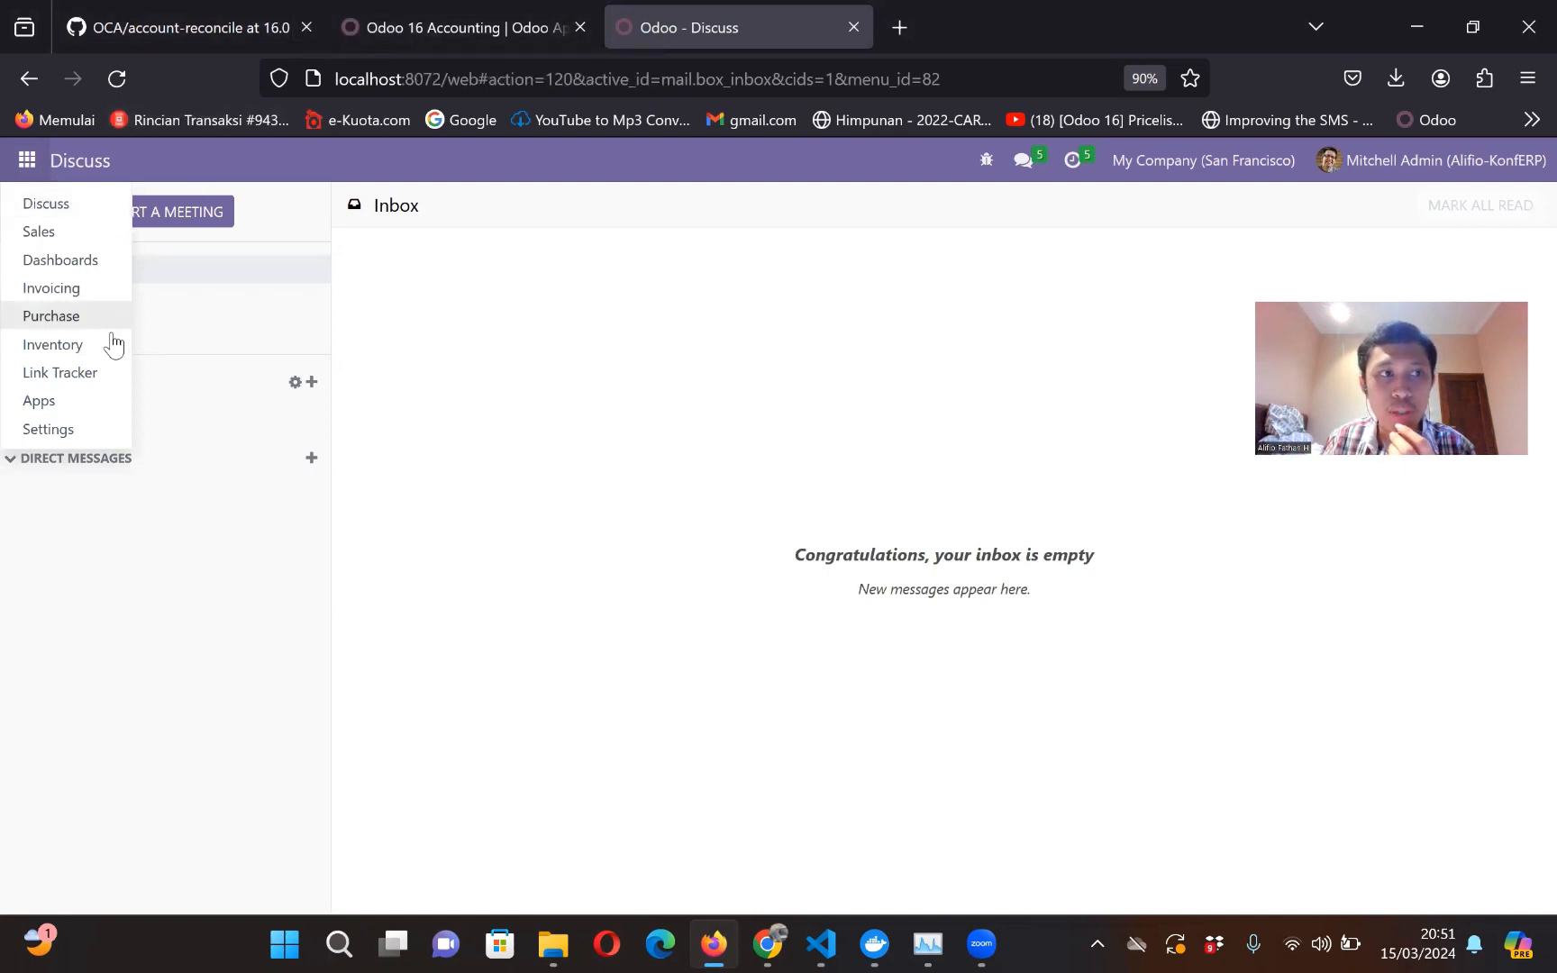
pyautogui.click(100, 401)
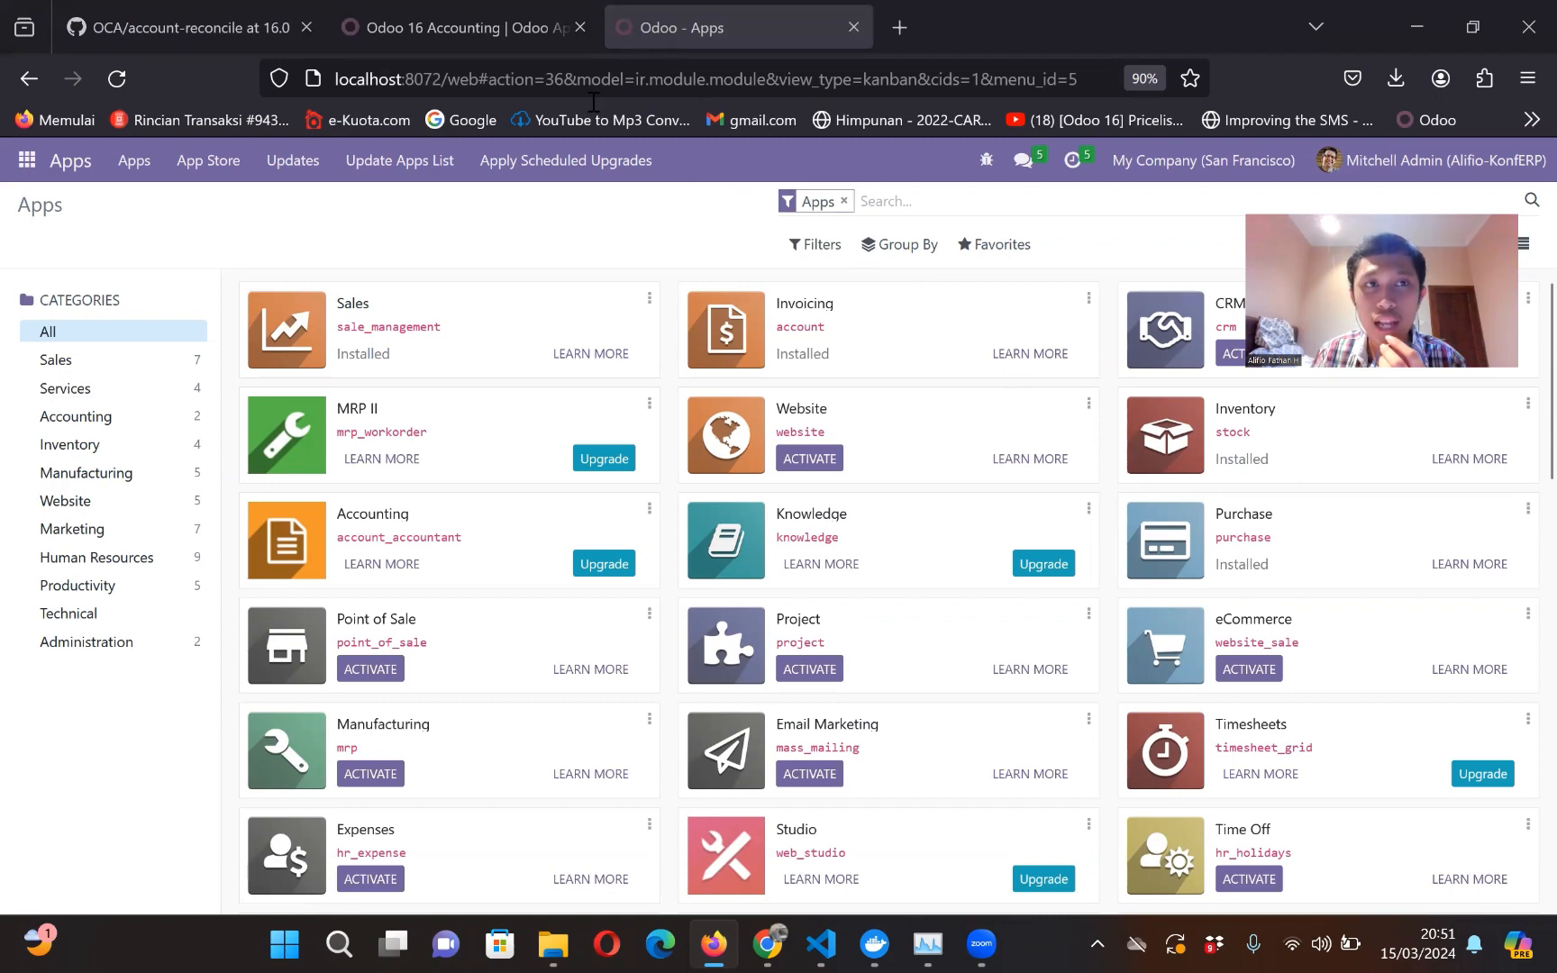
# Step: Download the Odoo 16 Accounting module for v 16.0 from its Odoo Apps store page
pyautogui.click(501, 38)
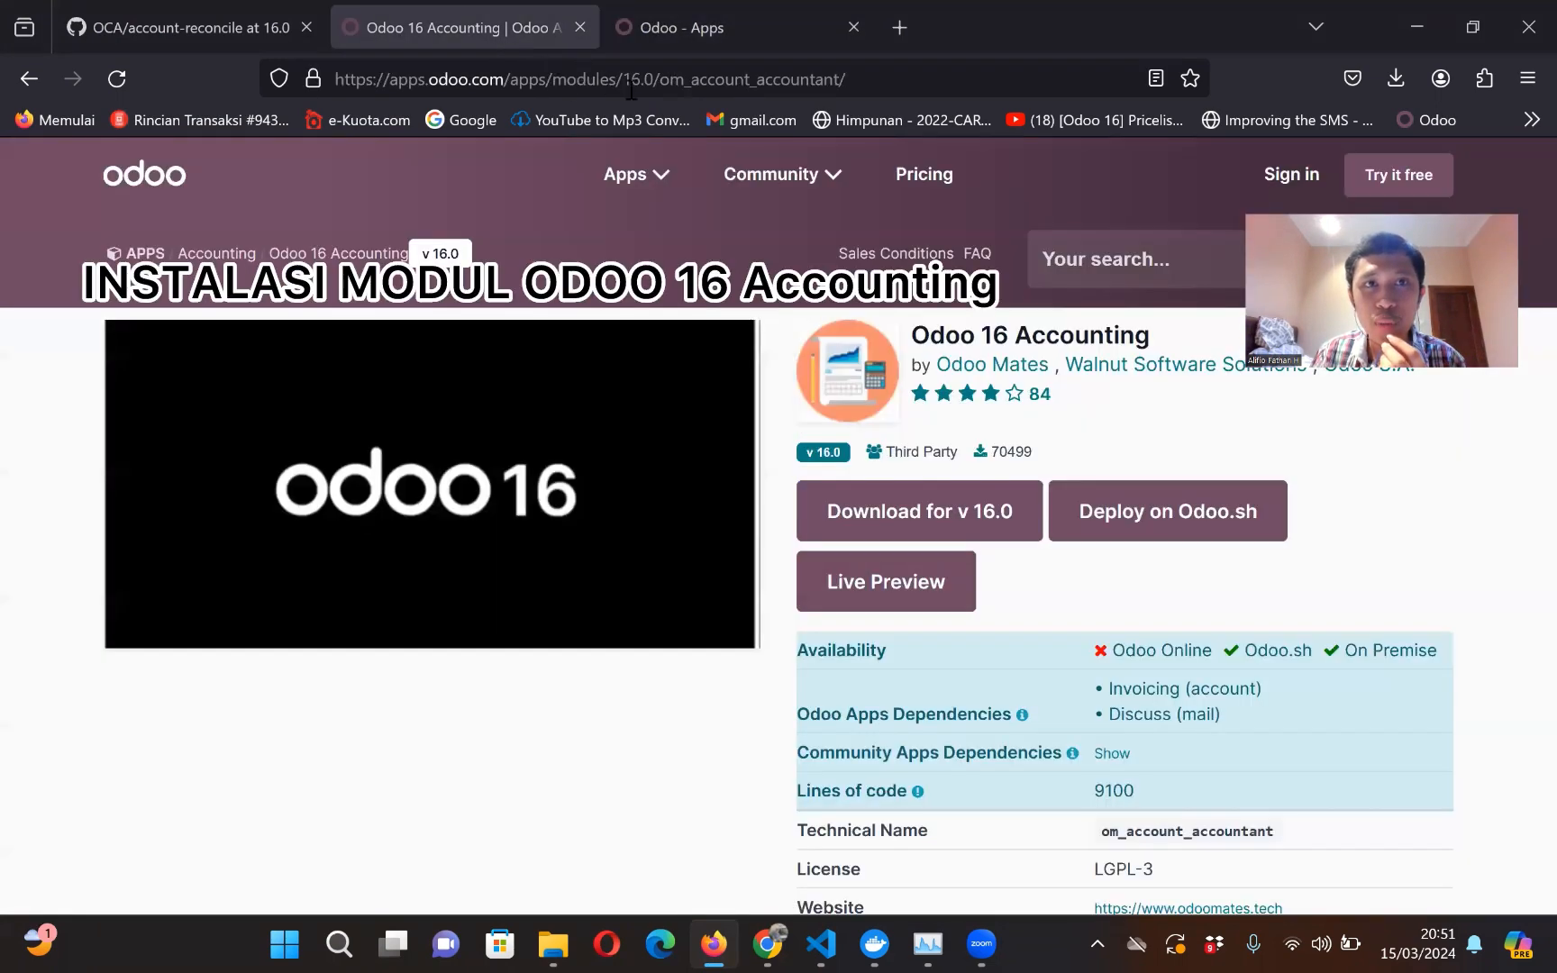
pyautogui.click(879, 82)
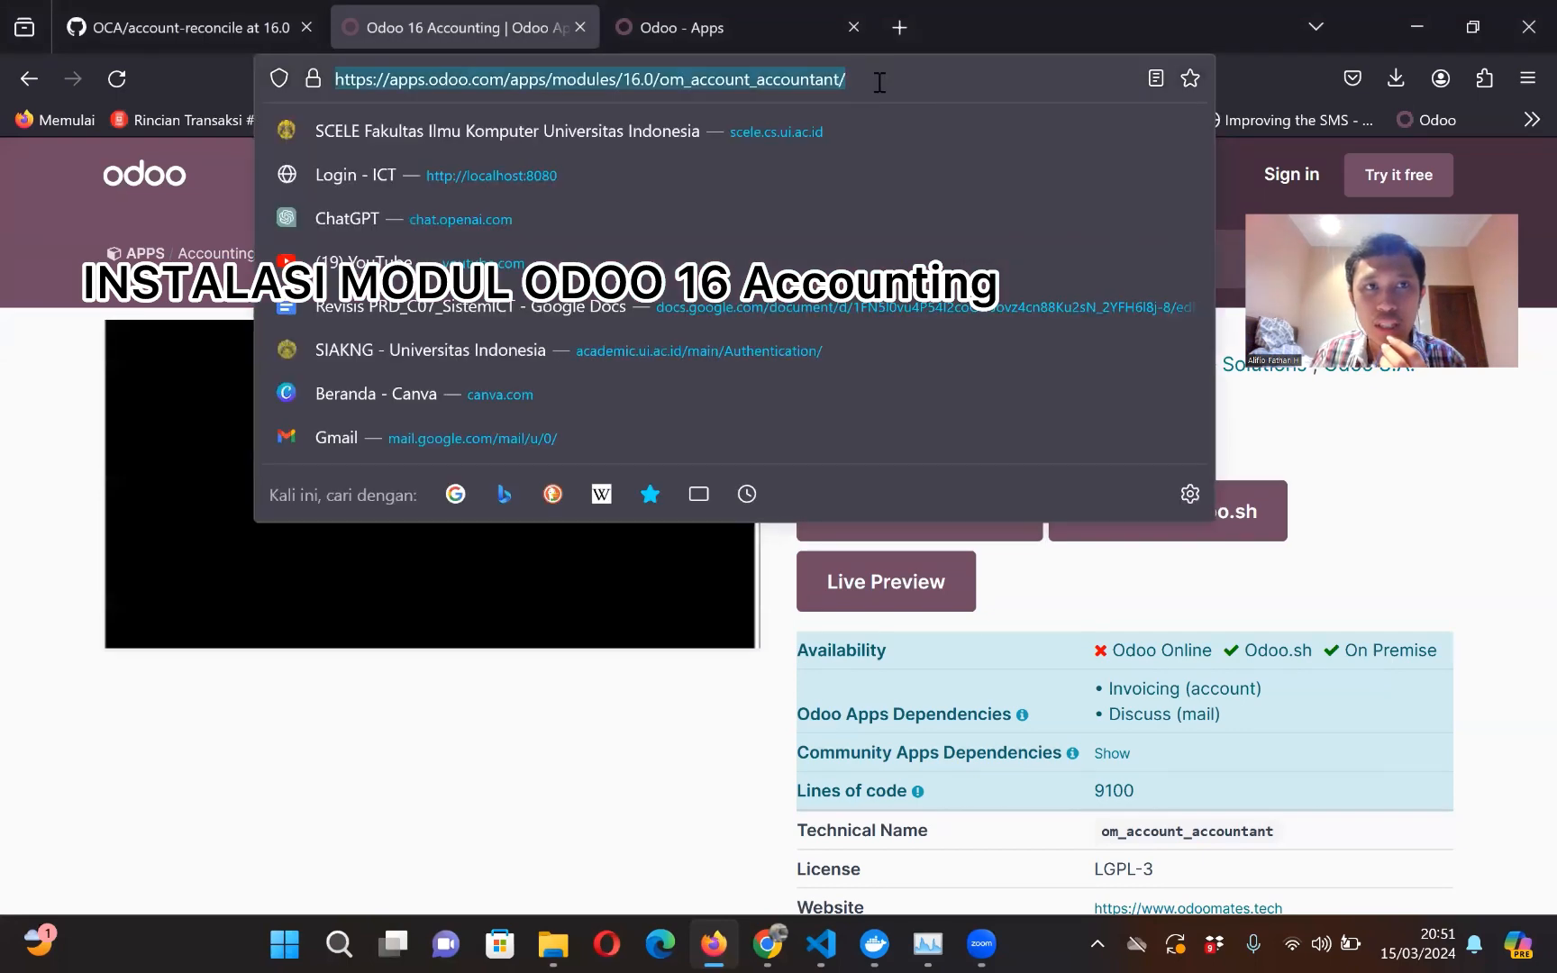
pyautogui.click(109, 304)
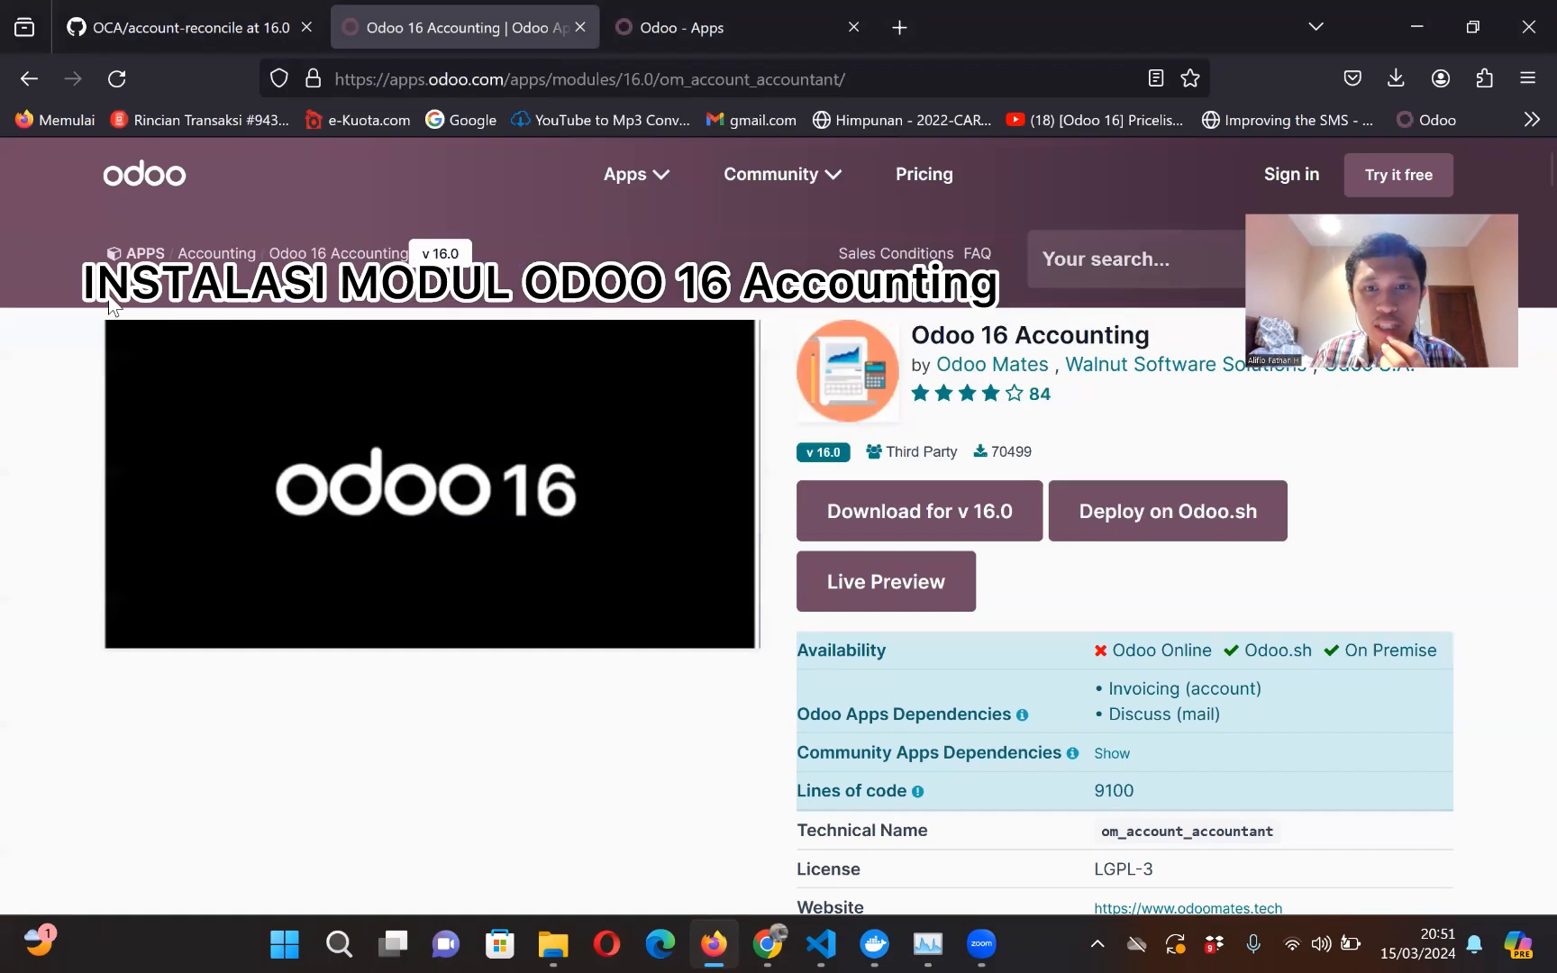
pyautogui.scroll(-1, 759, 317)
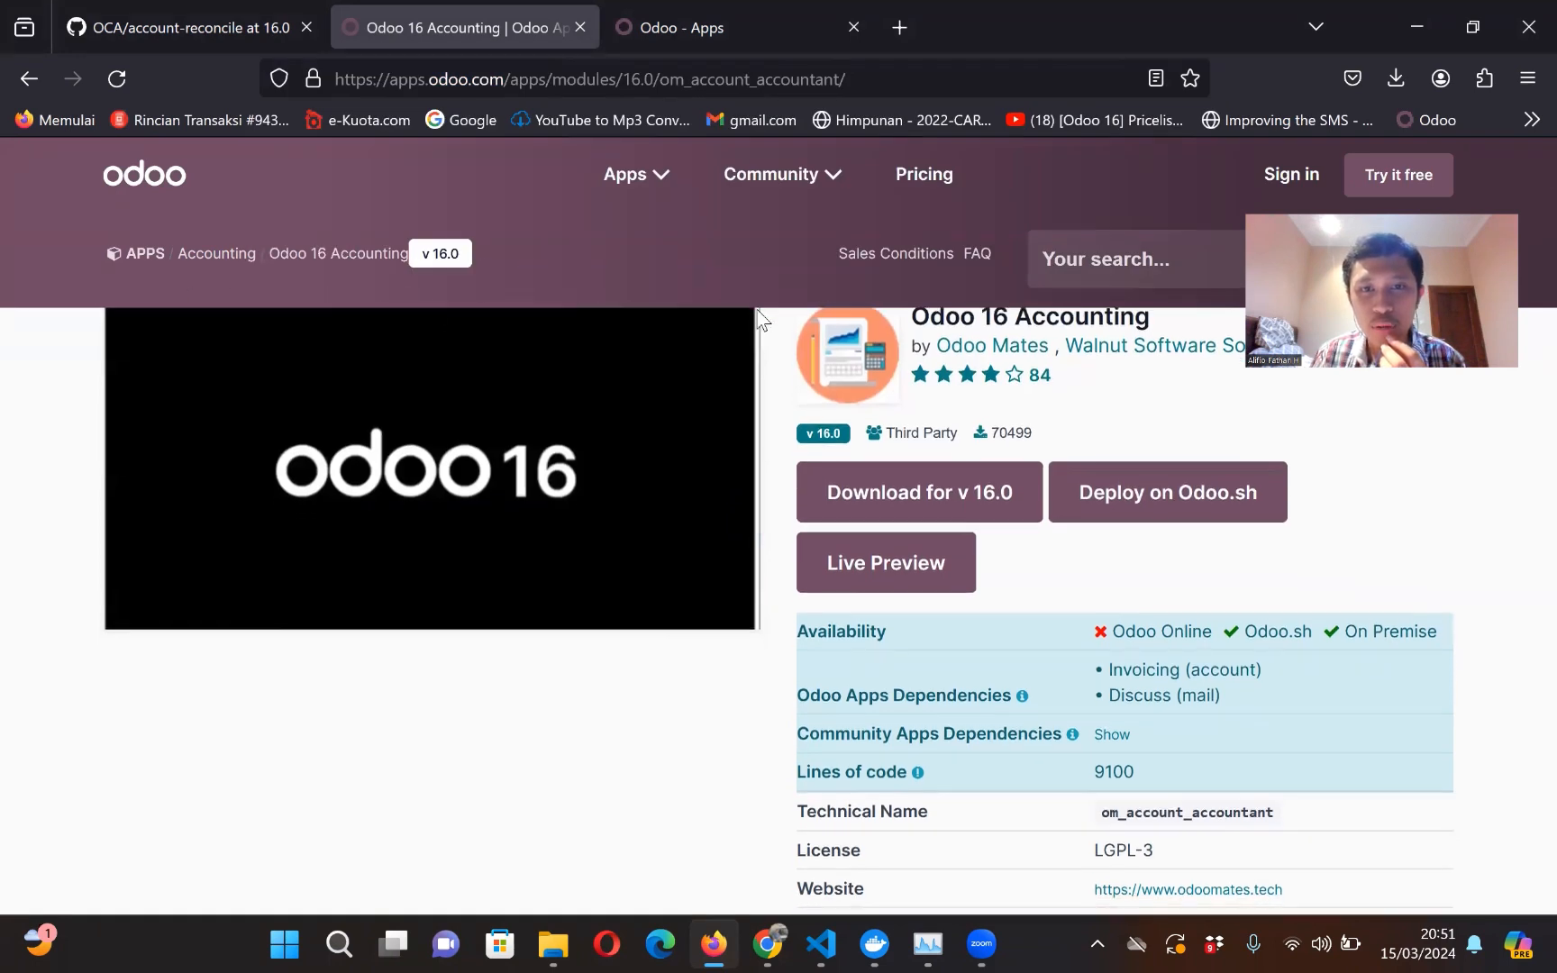
pyautogui.scroll(1, 914, 355)
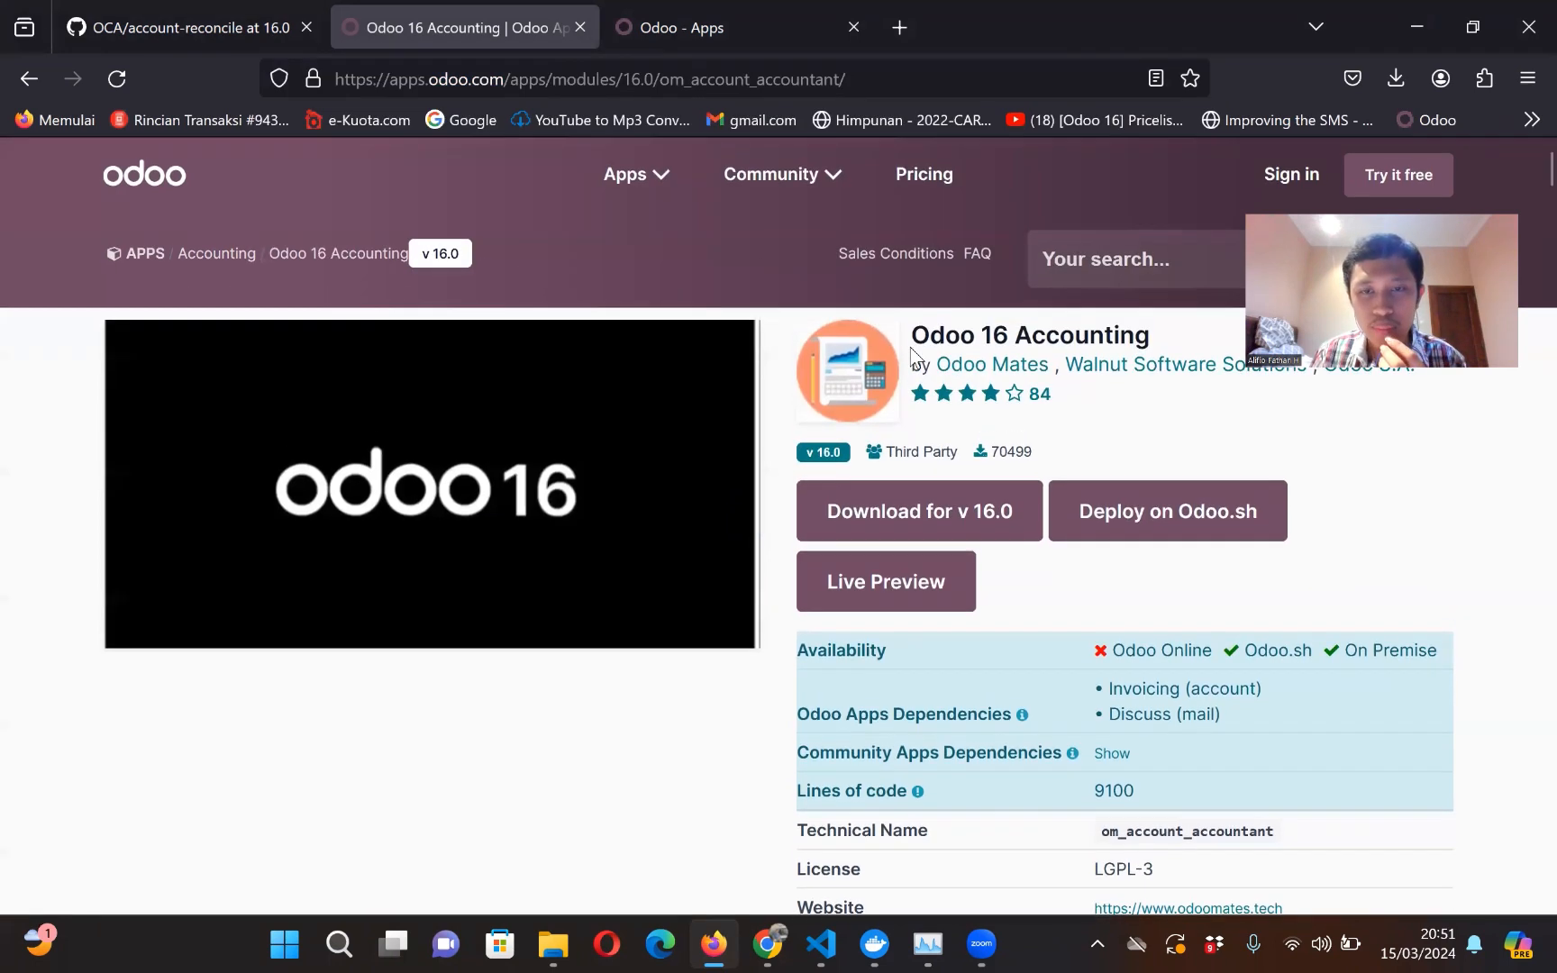
pyautogui.click(893, 521)
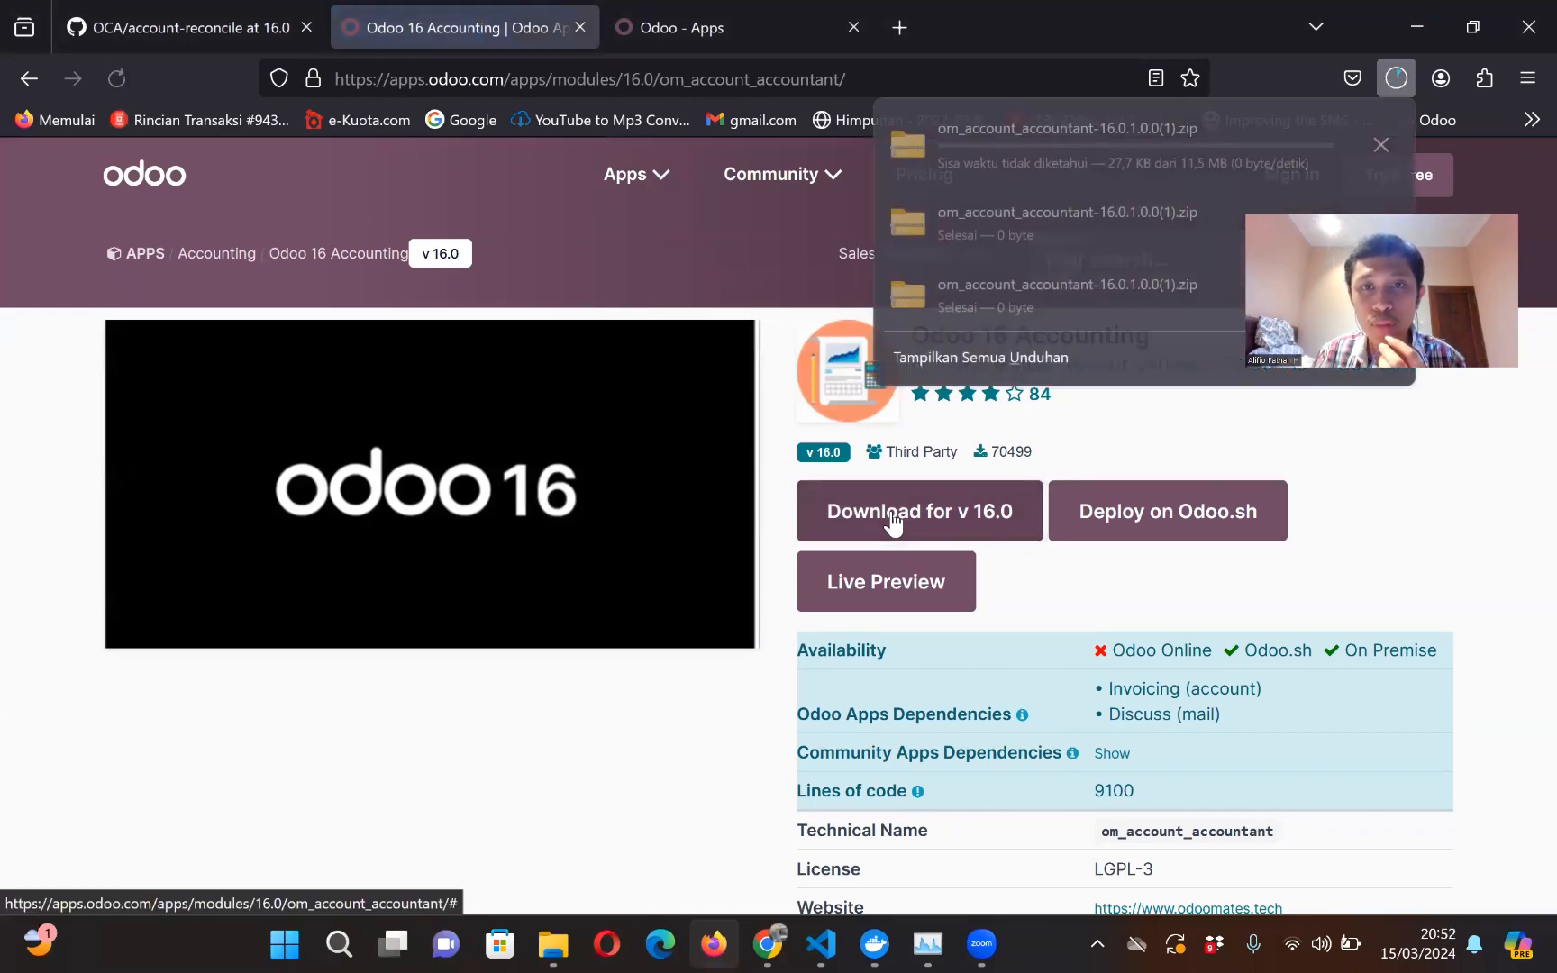
pyautogui.click(816, 375)
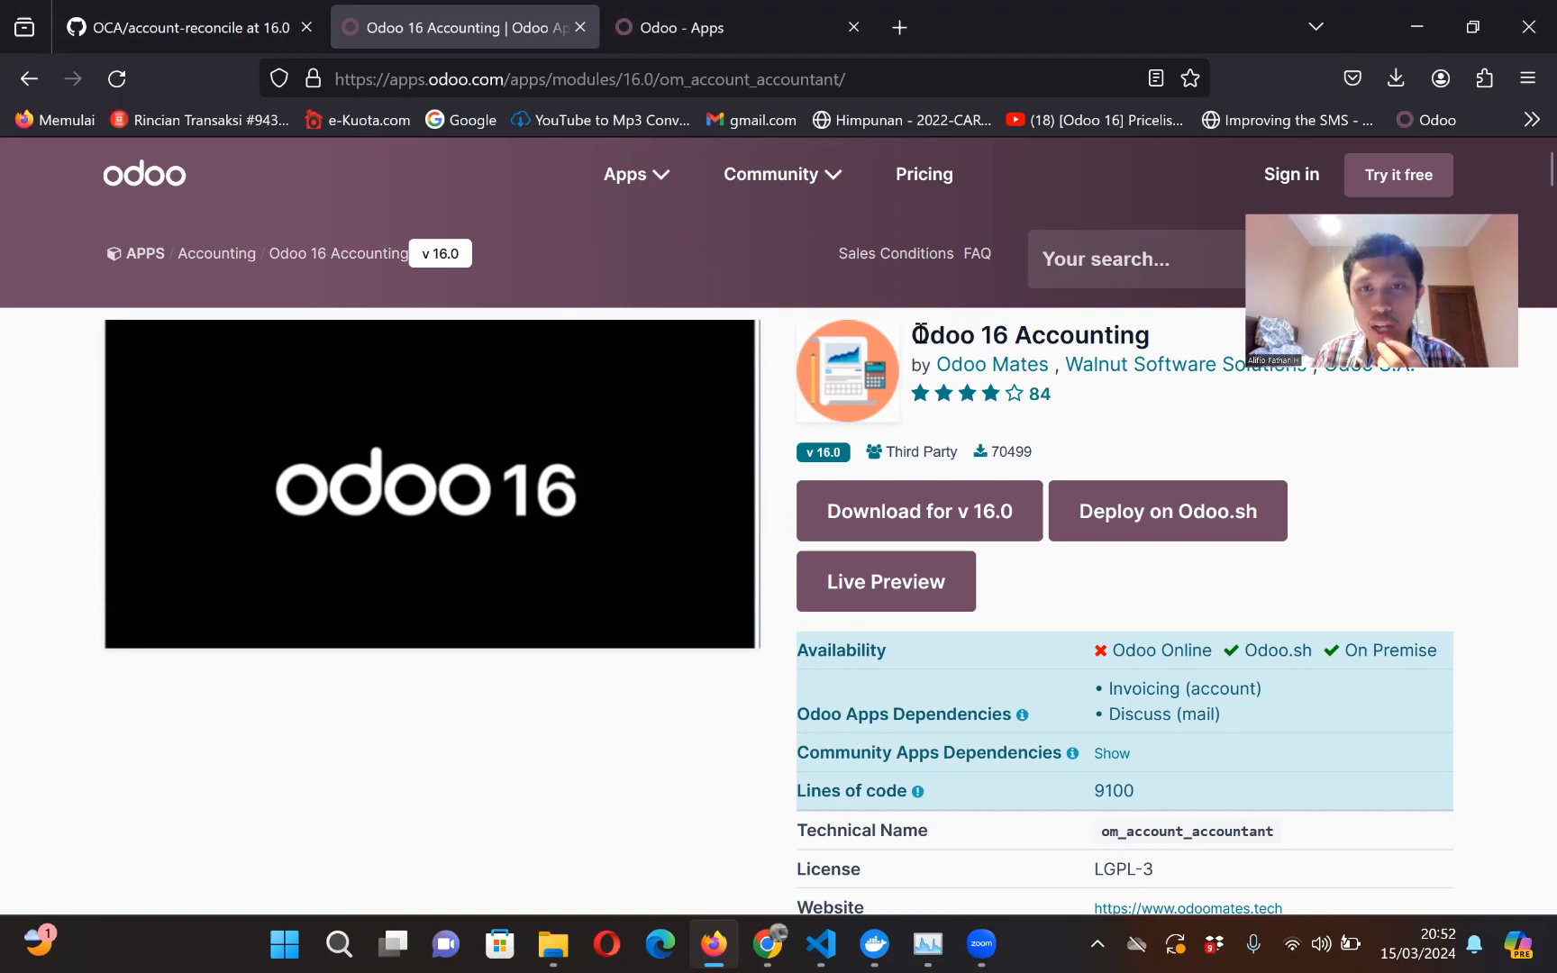
pyautogui.moveTo(919, 334); pyautogui.dragTo(1114, 334)
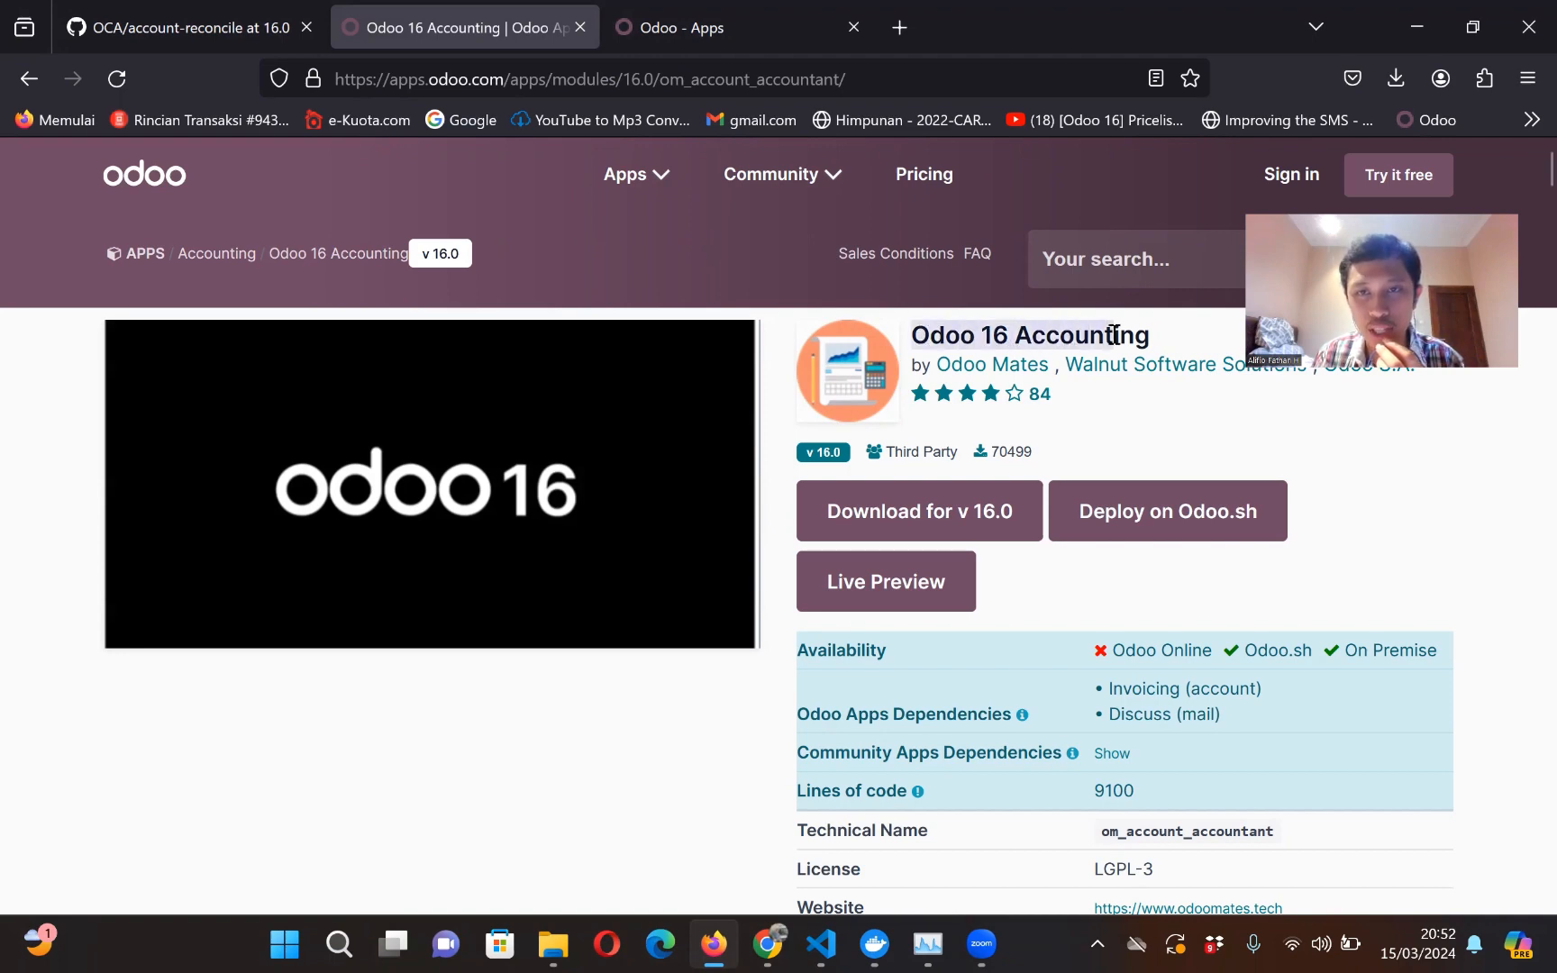
pyautogui.click(1172, 324)
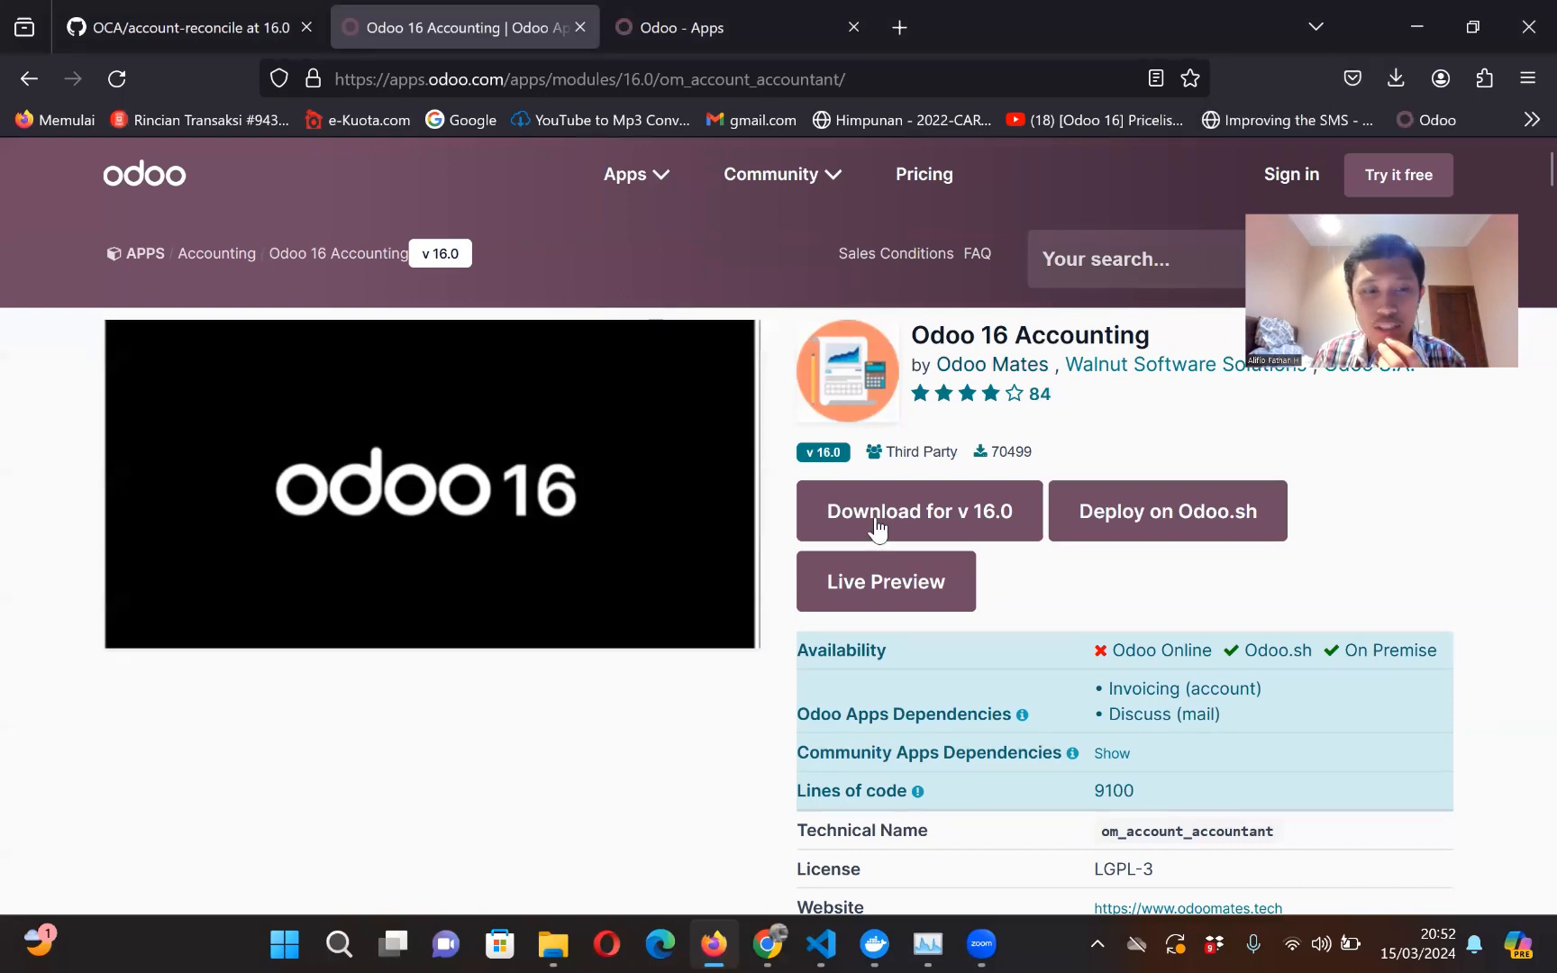
# Step: In File Explorer, open the downloaded om_account_accountant-16.0.1.0.0(1).zip archive and copy all the module folders inside it
pyautogui.click(547, 941)
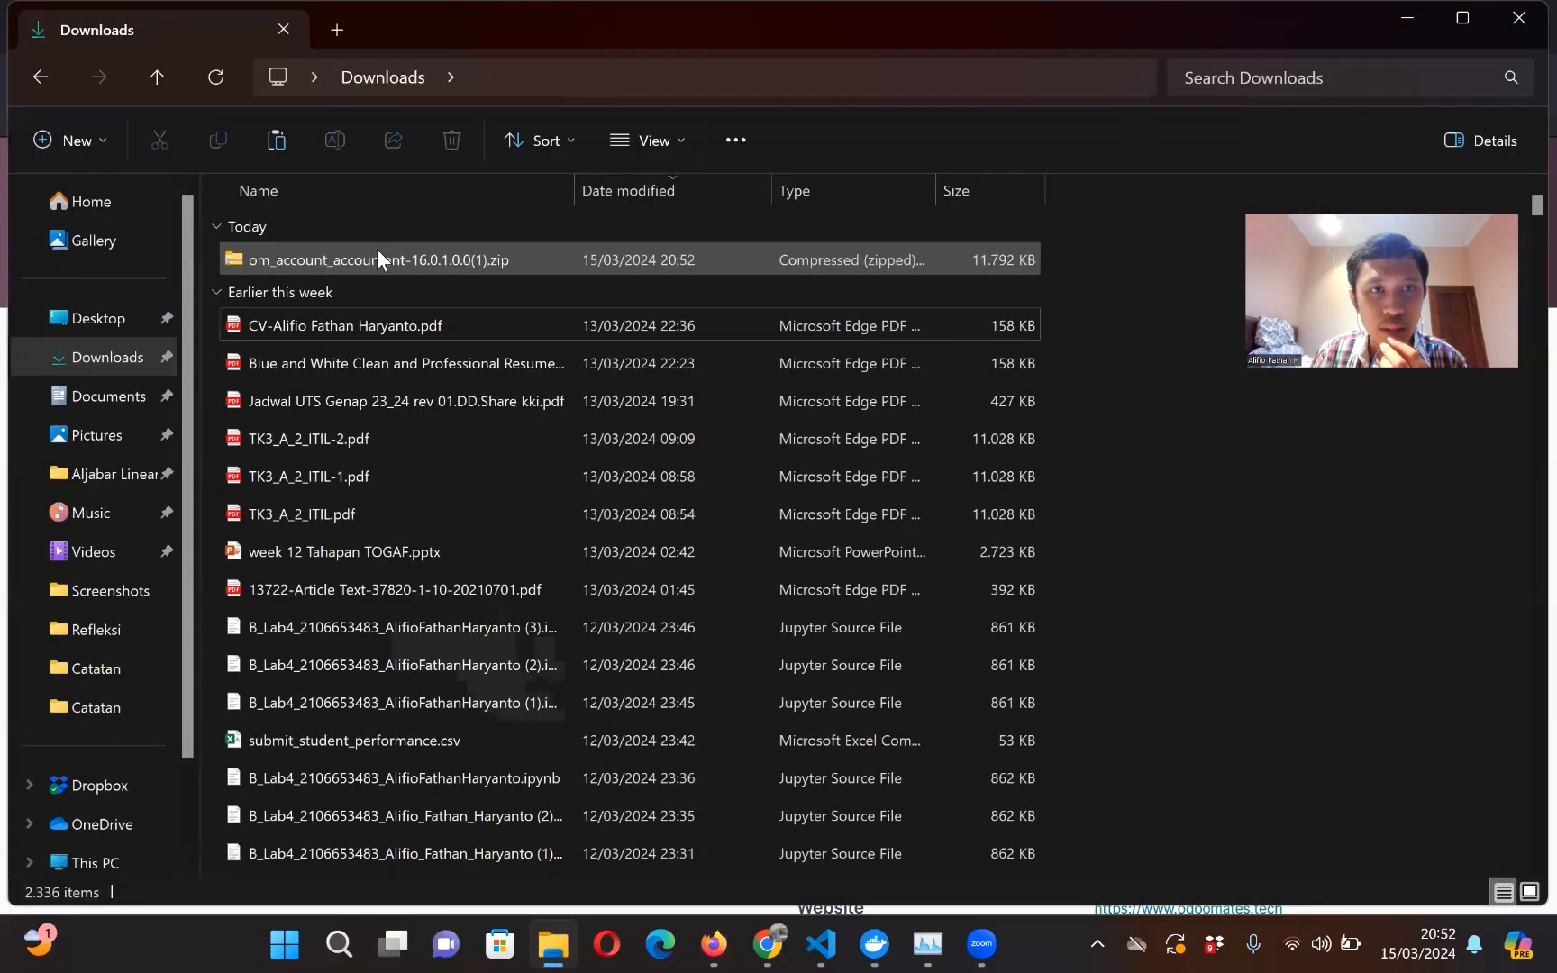
pyautogui.doubleClick(379, 257)
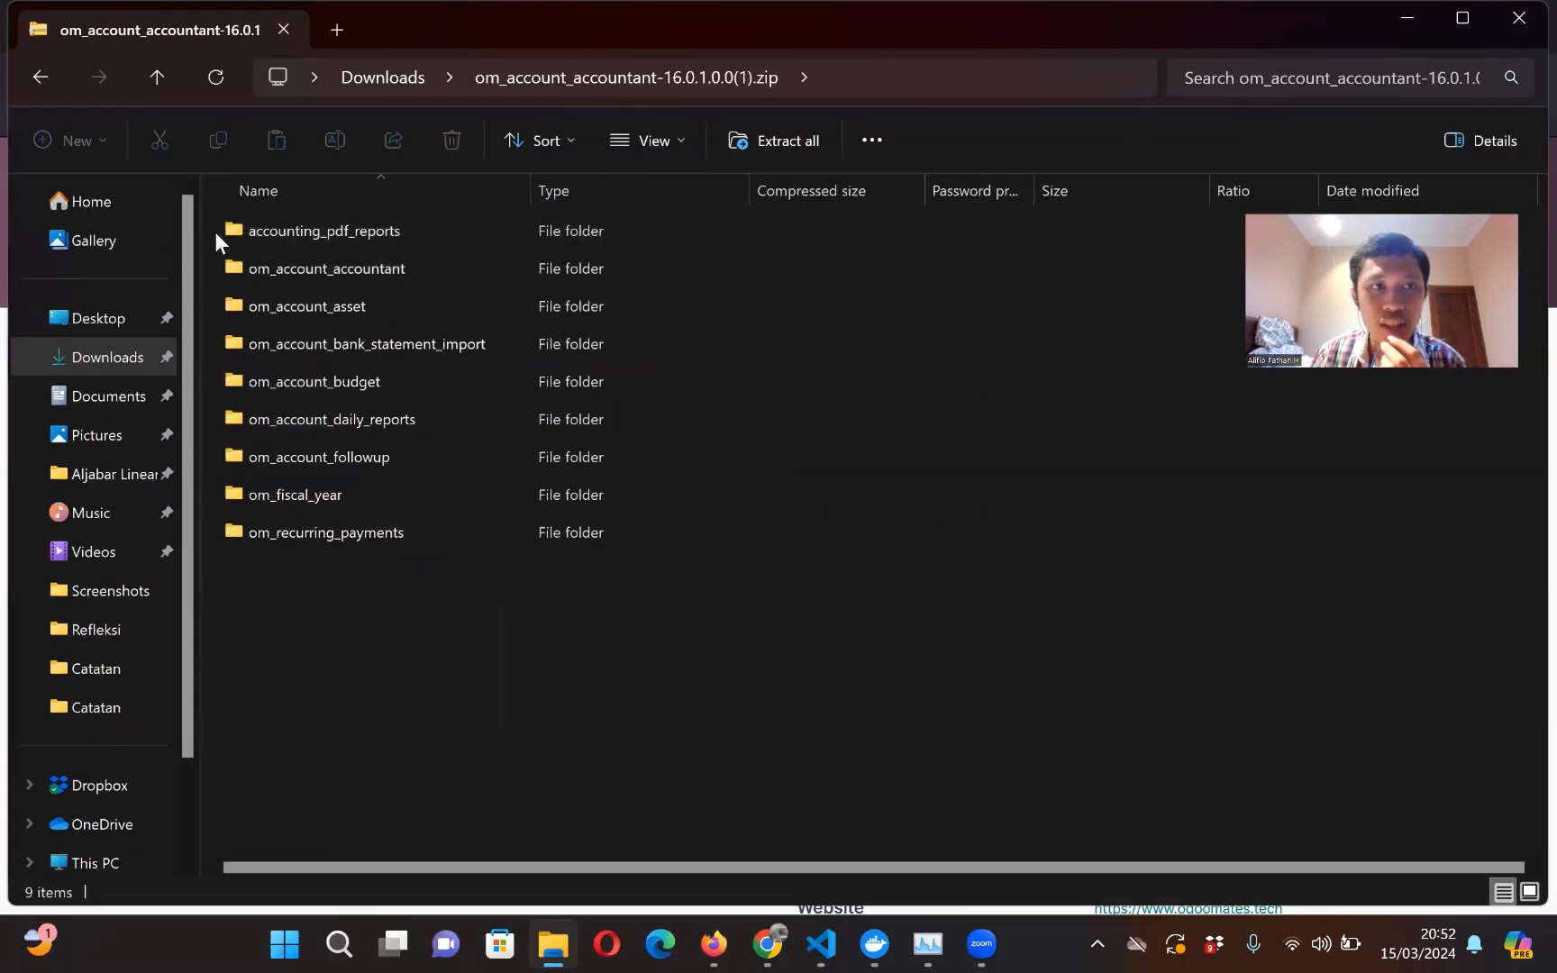
pyautogui.moveTo(214, 230); pyautogui.dragTo(334, 551)
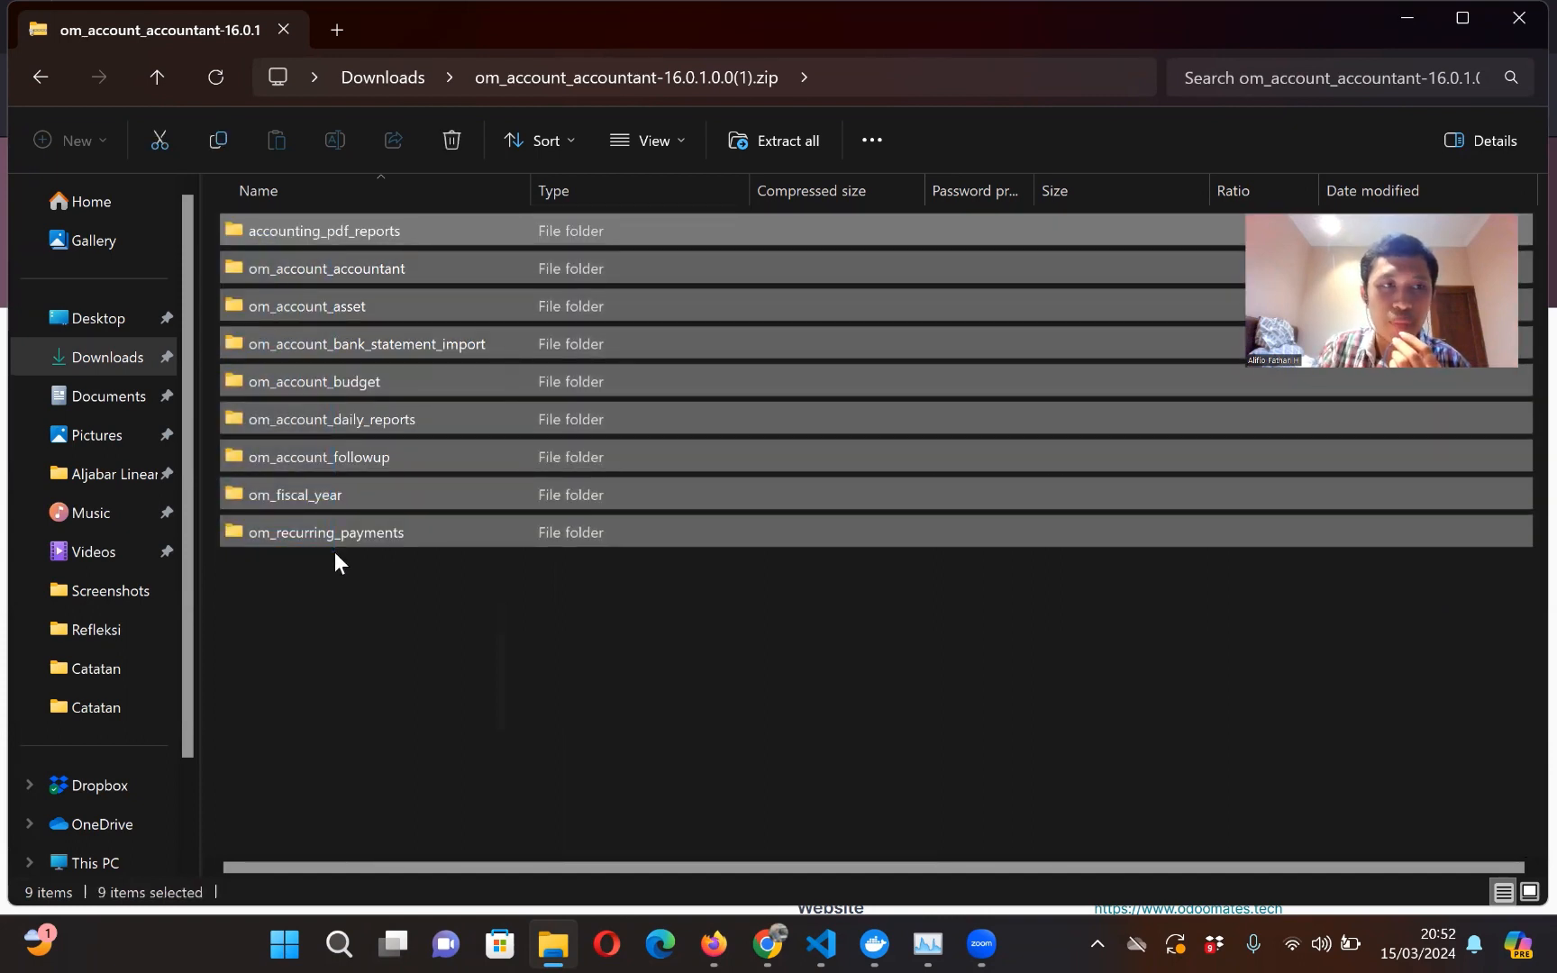
# Step: Search the Documents folder for "new odoo" and open the New Odoo project folder
pyautogui.click(84, 402)
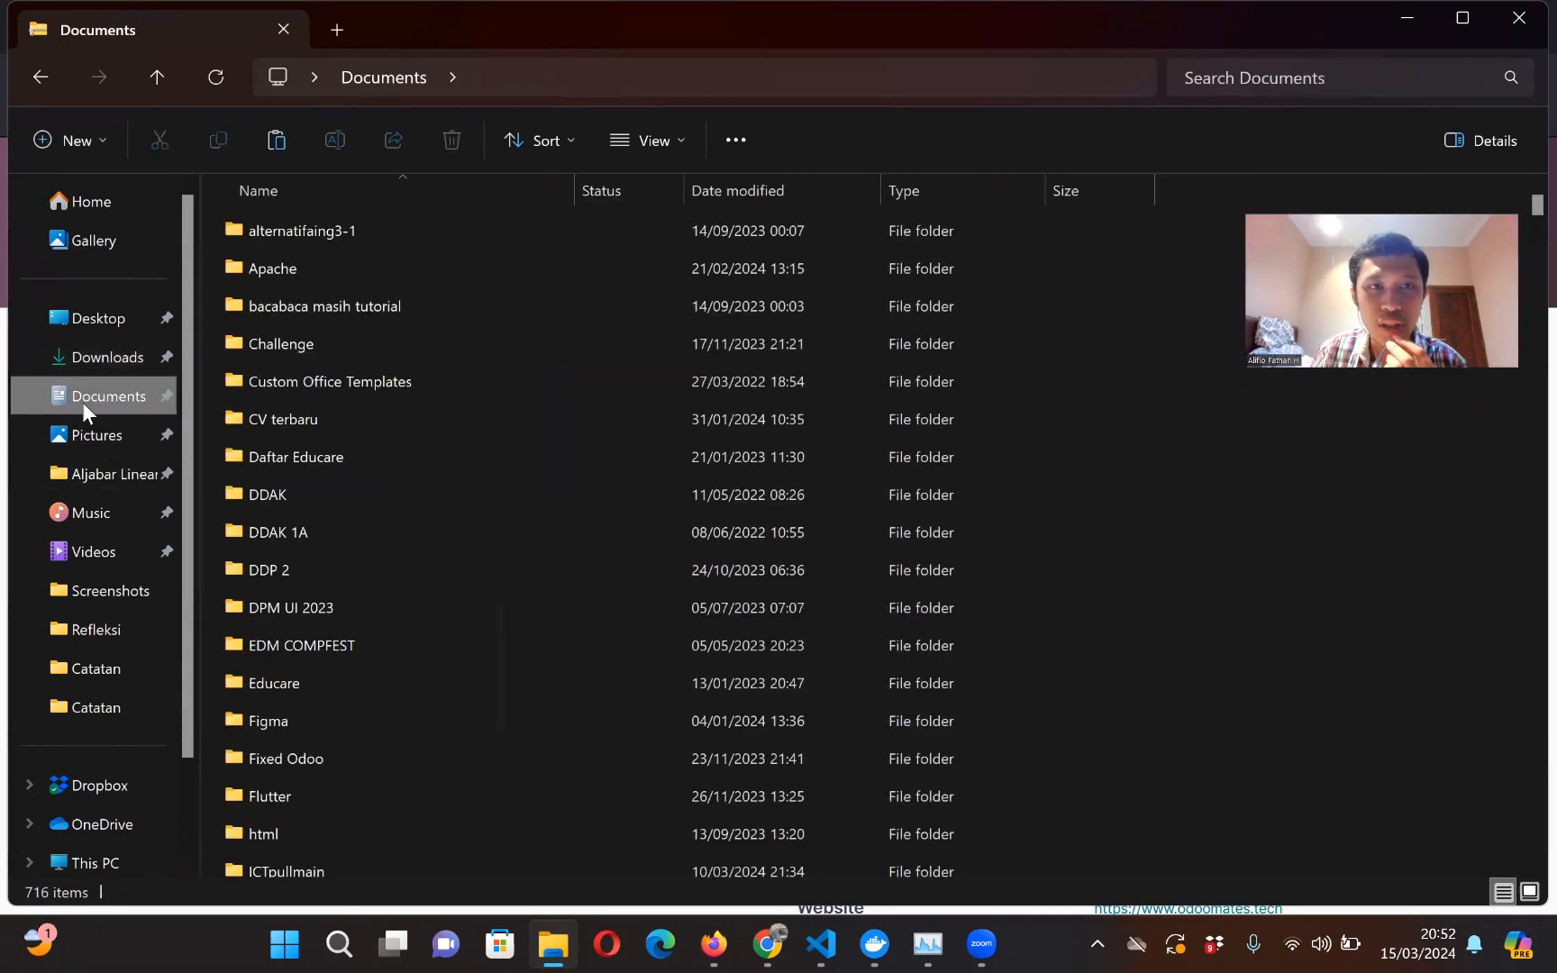
pyautogui.click(1207, 76)
pyautogui.write('new o')
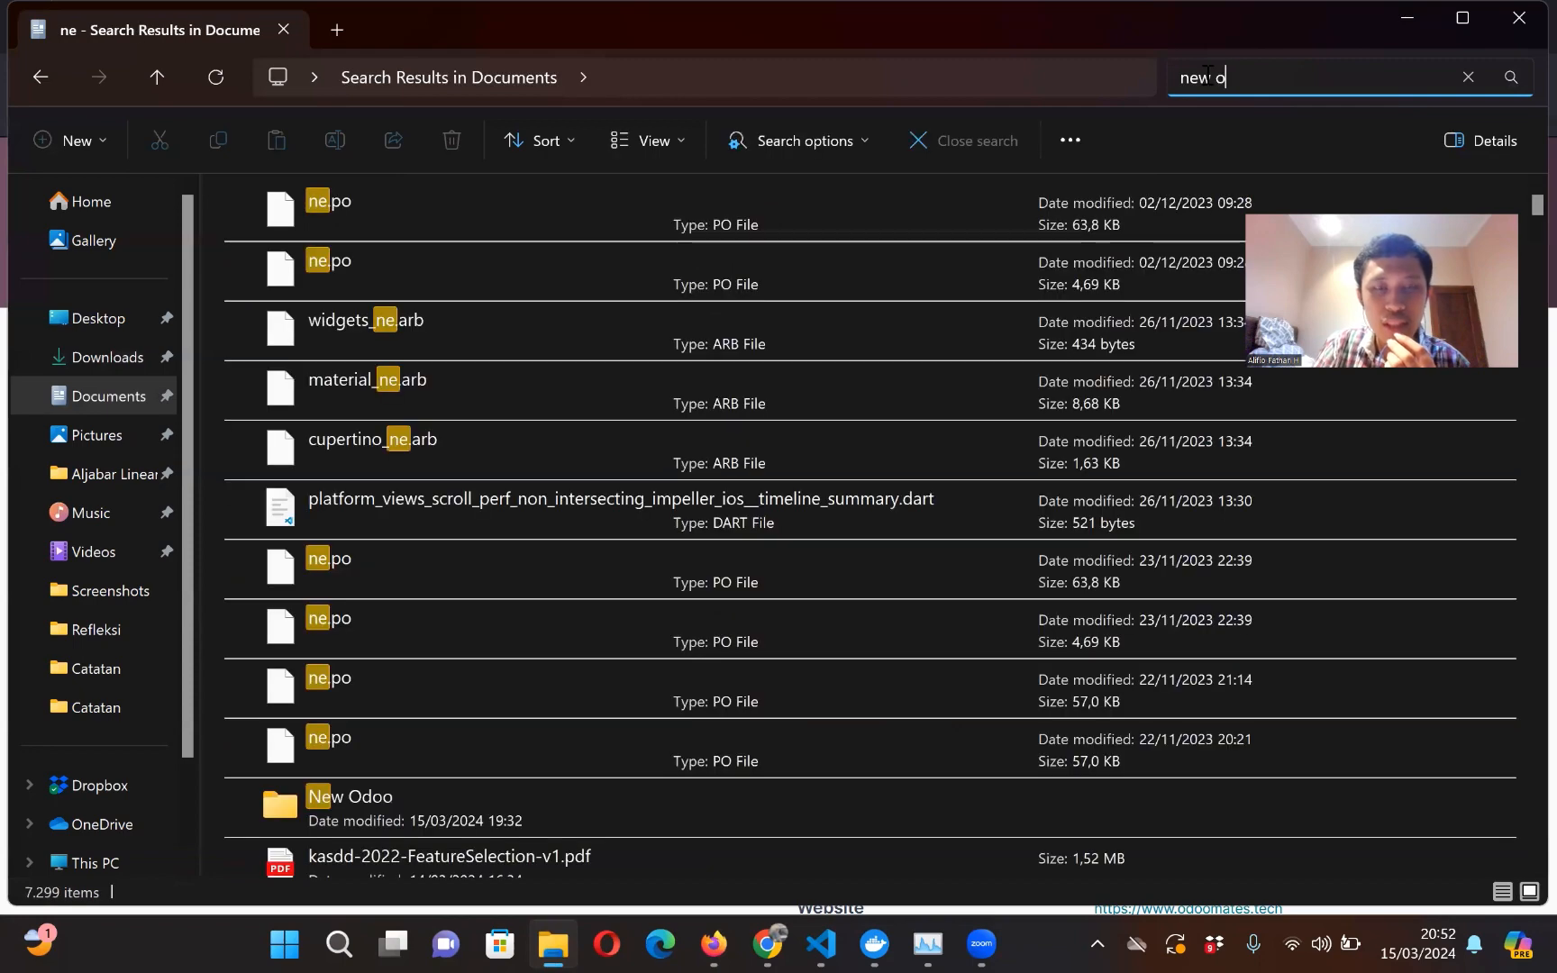
pyautogui.write('doo')
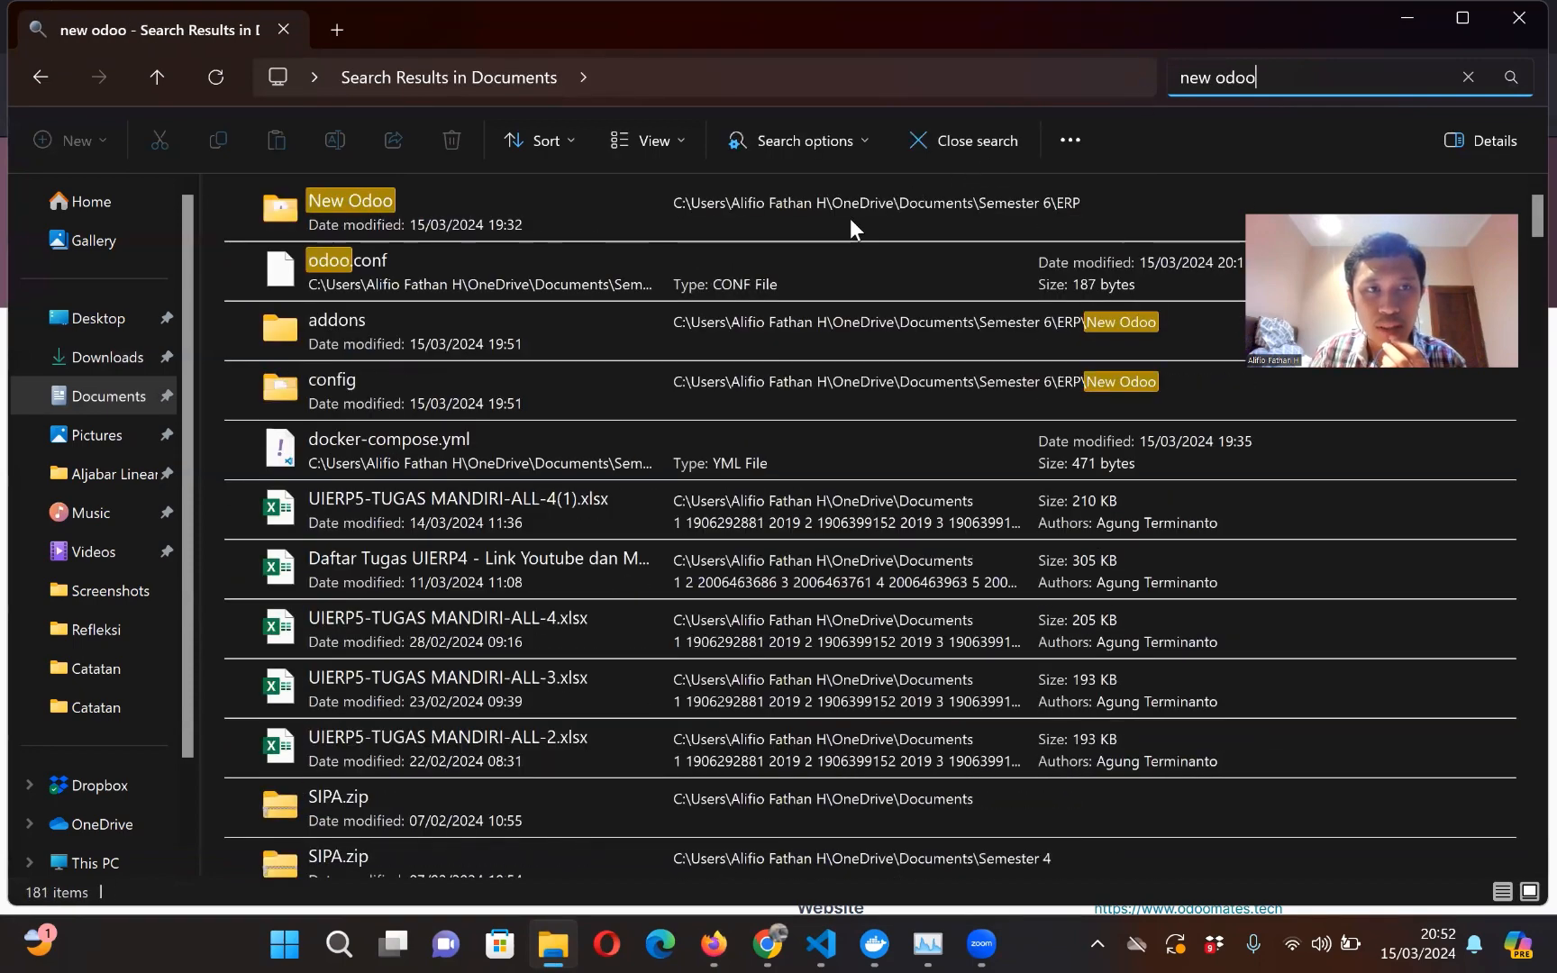
pyautogui.click(851, 221)
pyautogui.doubleClick(851, 221)
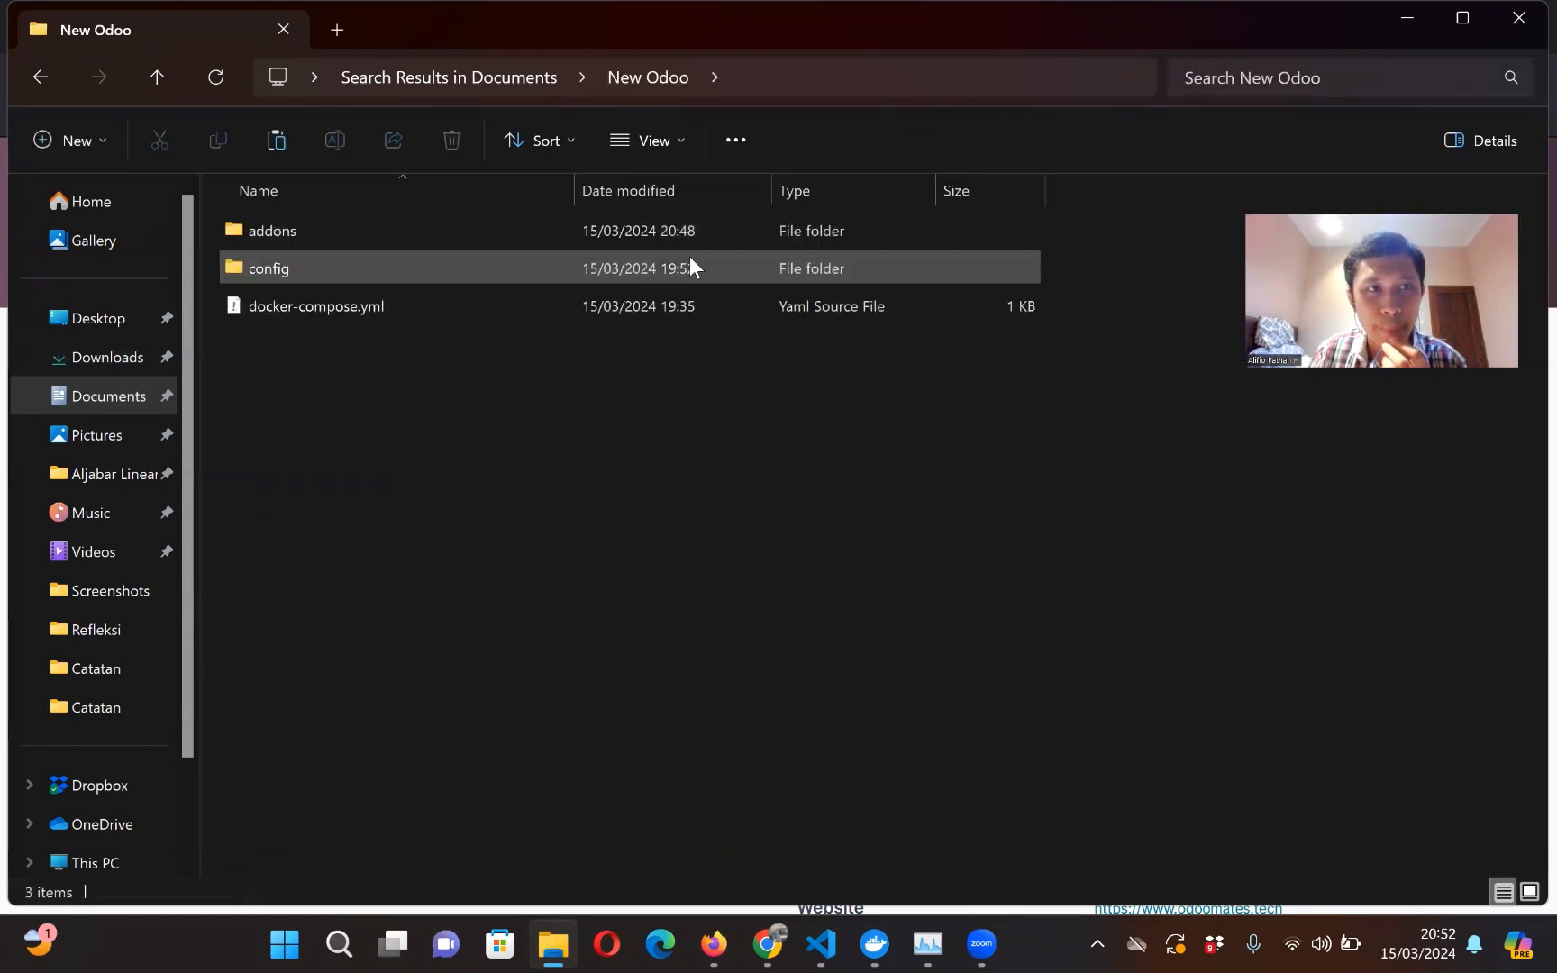
# Step: Paste the copied accounting module folders into the project's addons folder
pyautogui.doubleClick(685, 230)
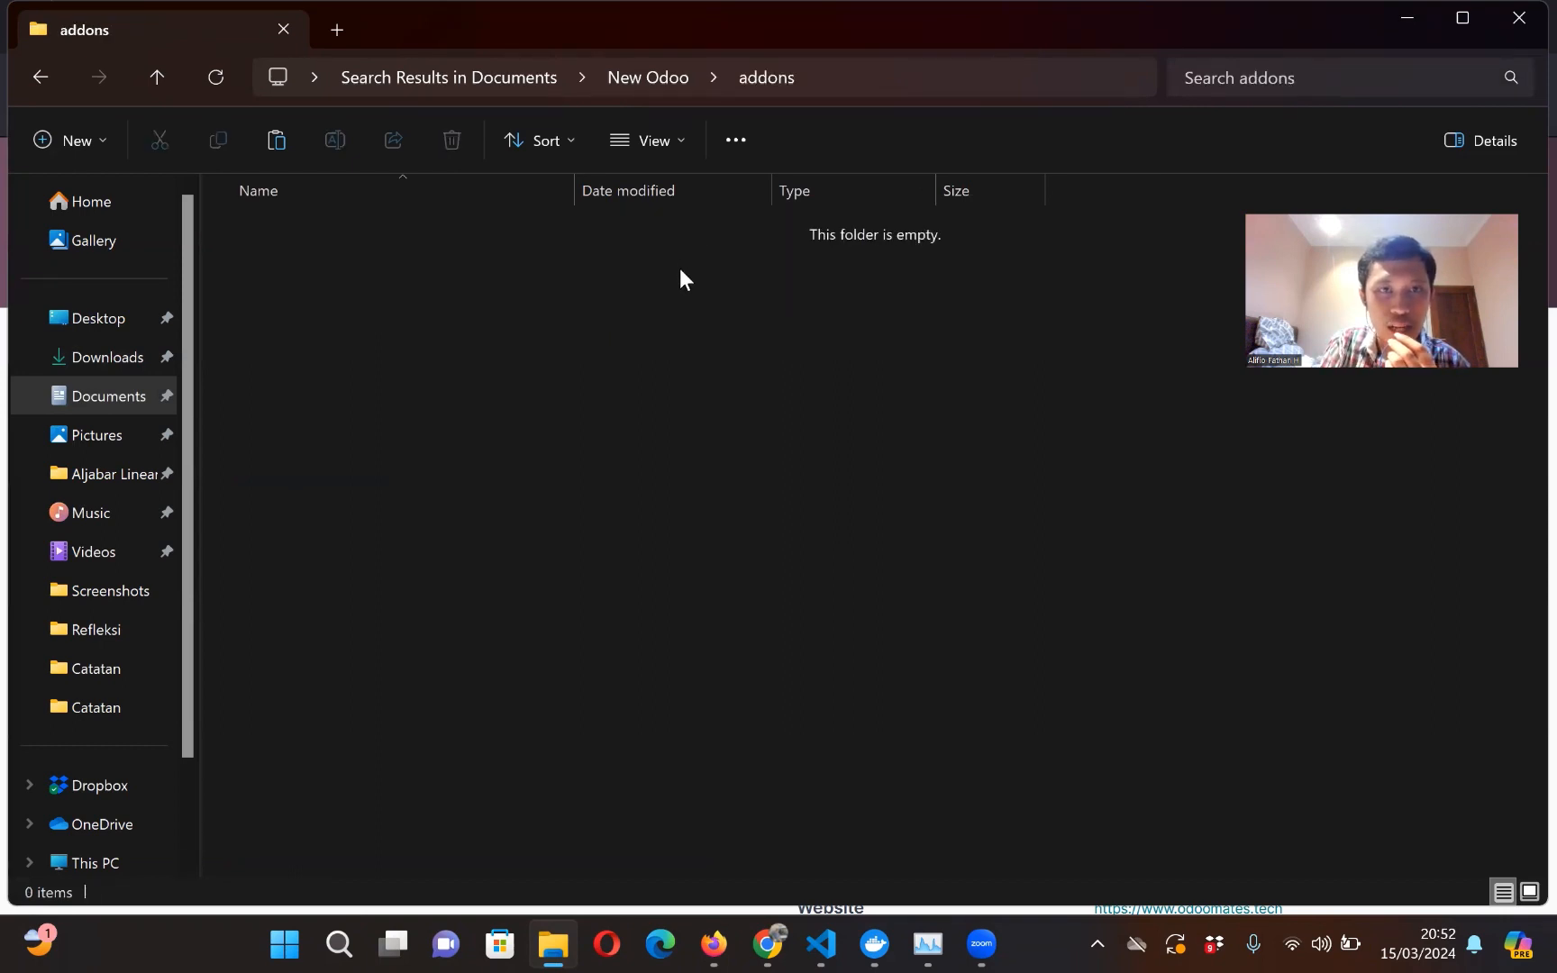
pyautogui.hotkey('ctrl', 'v')
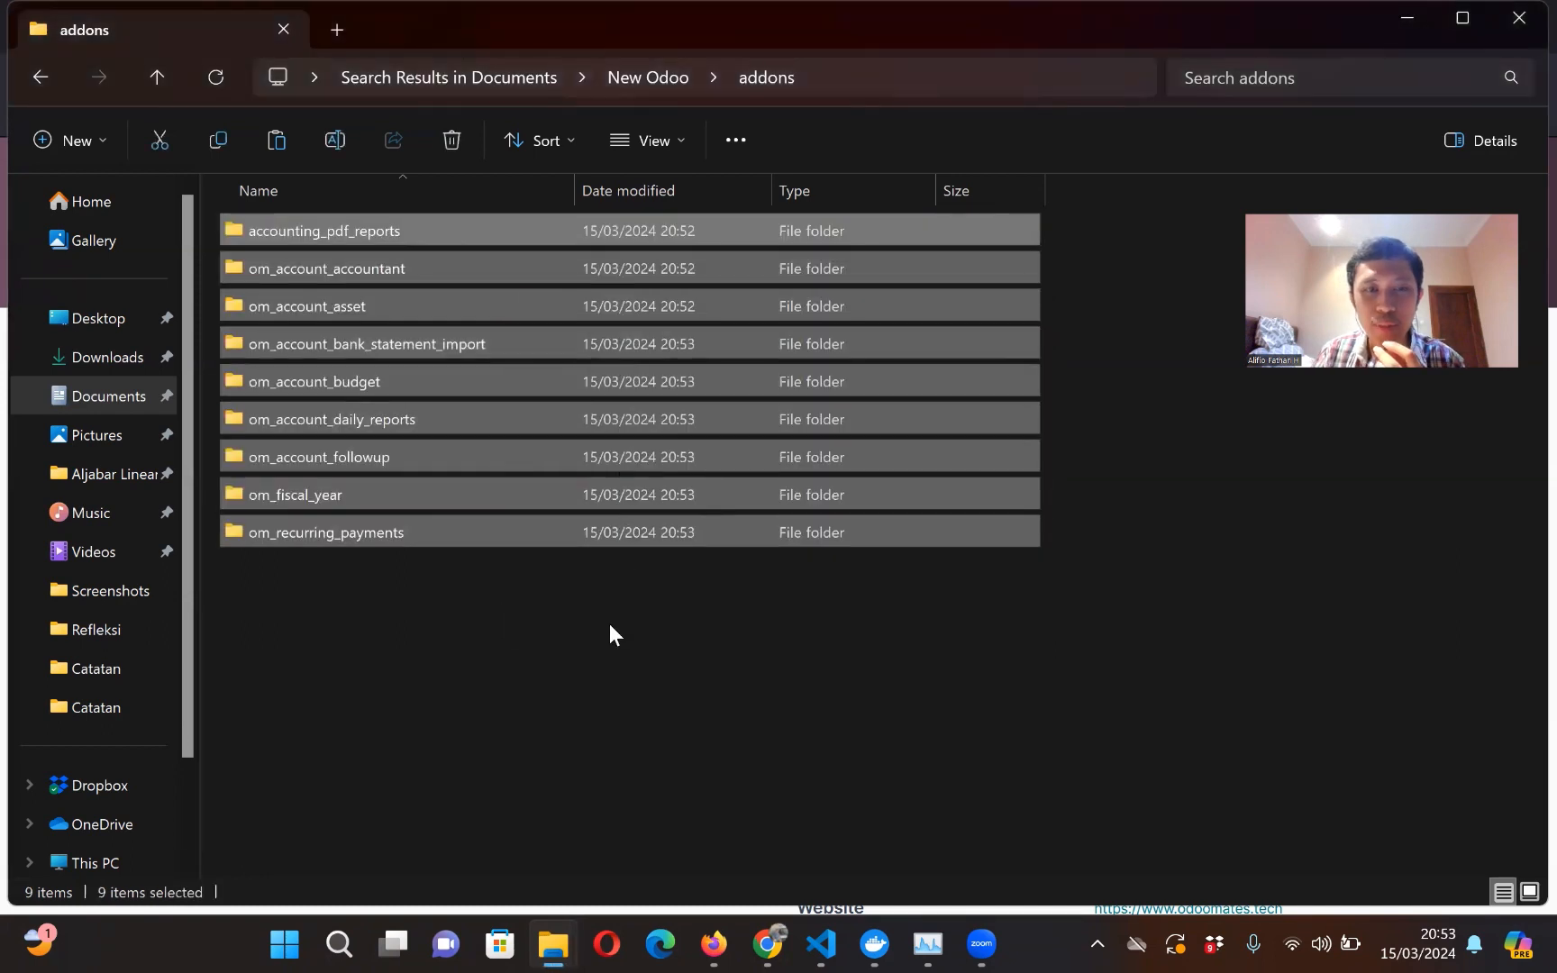
pyautogui.click(609, 625)
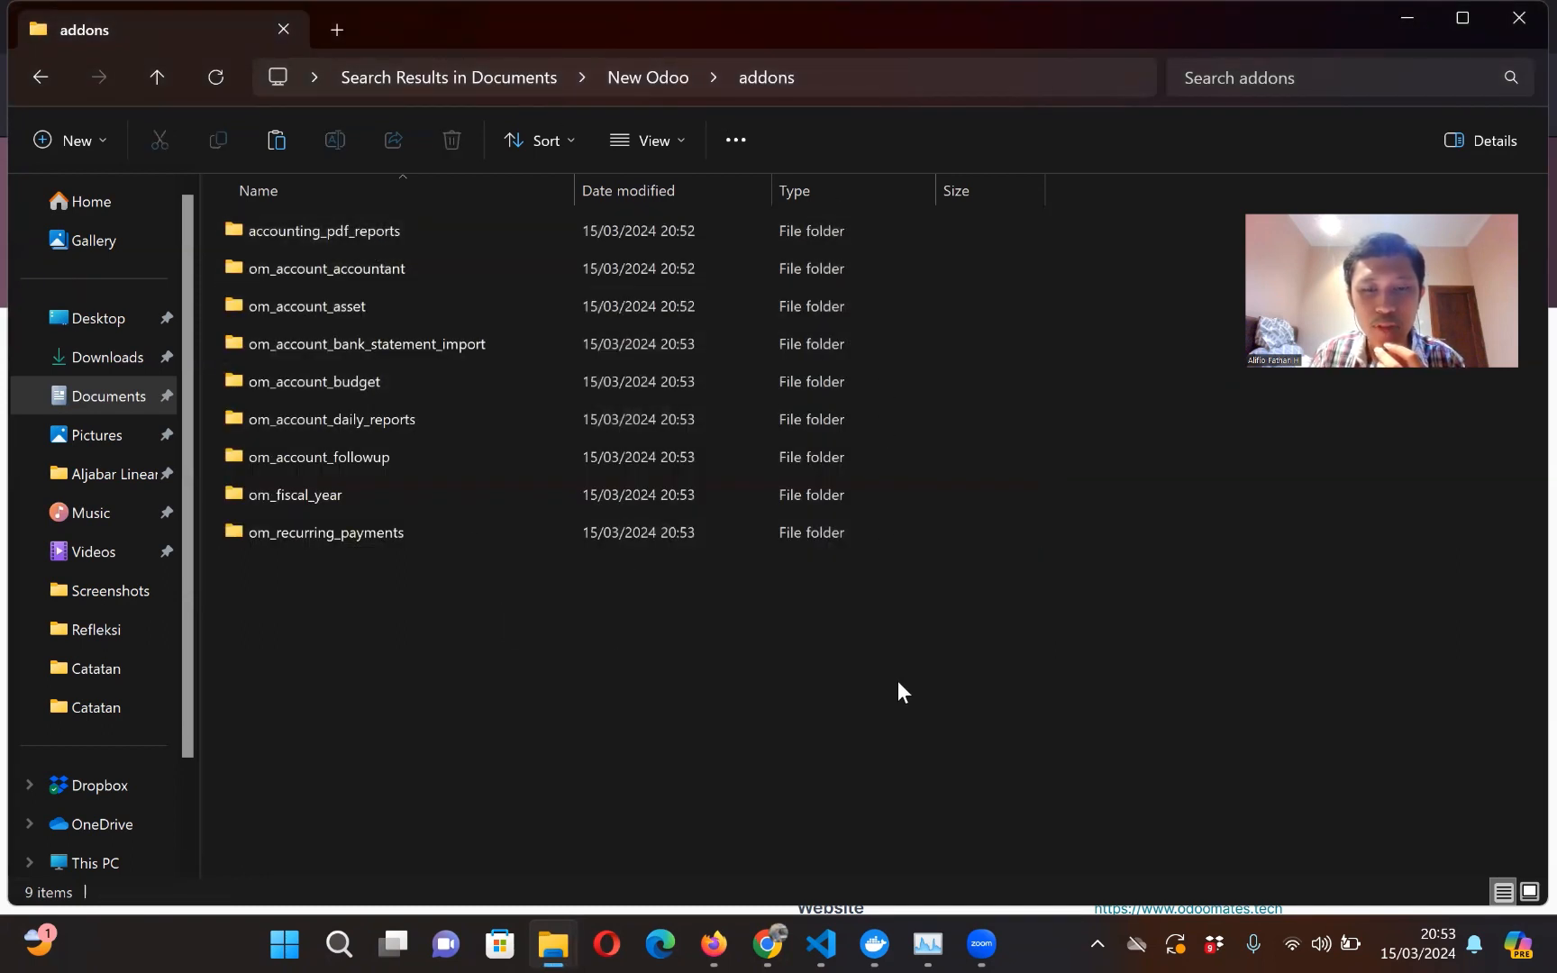
# Step: Switch to Task Manager and restart the odoo-server-16.0 service
pyautogui.click(924, 942)
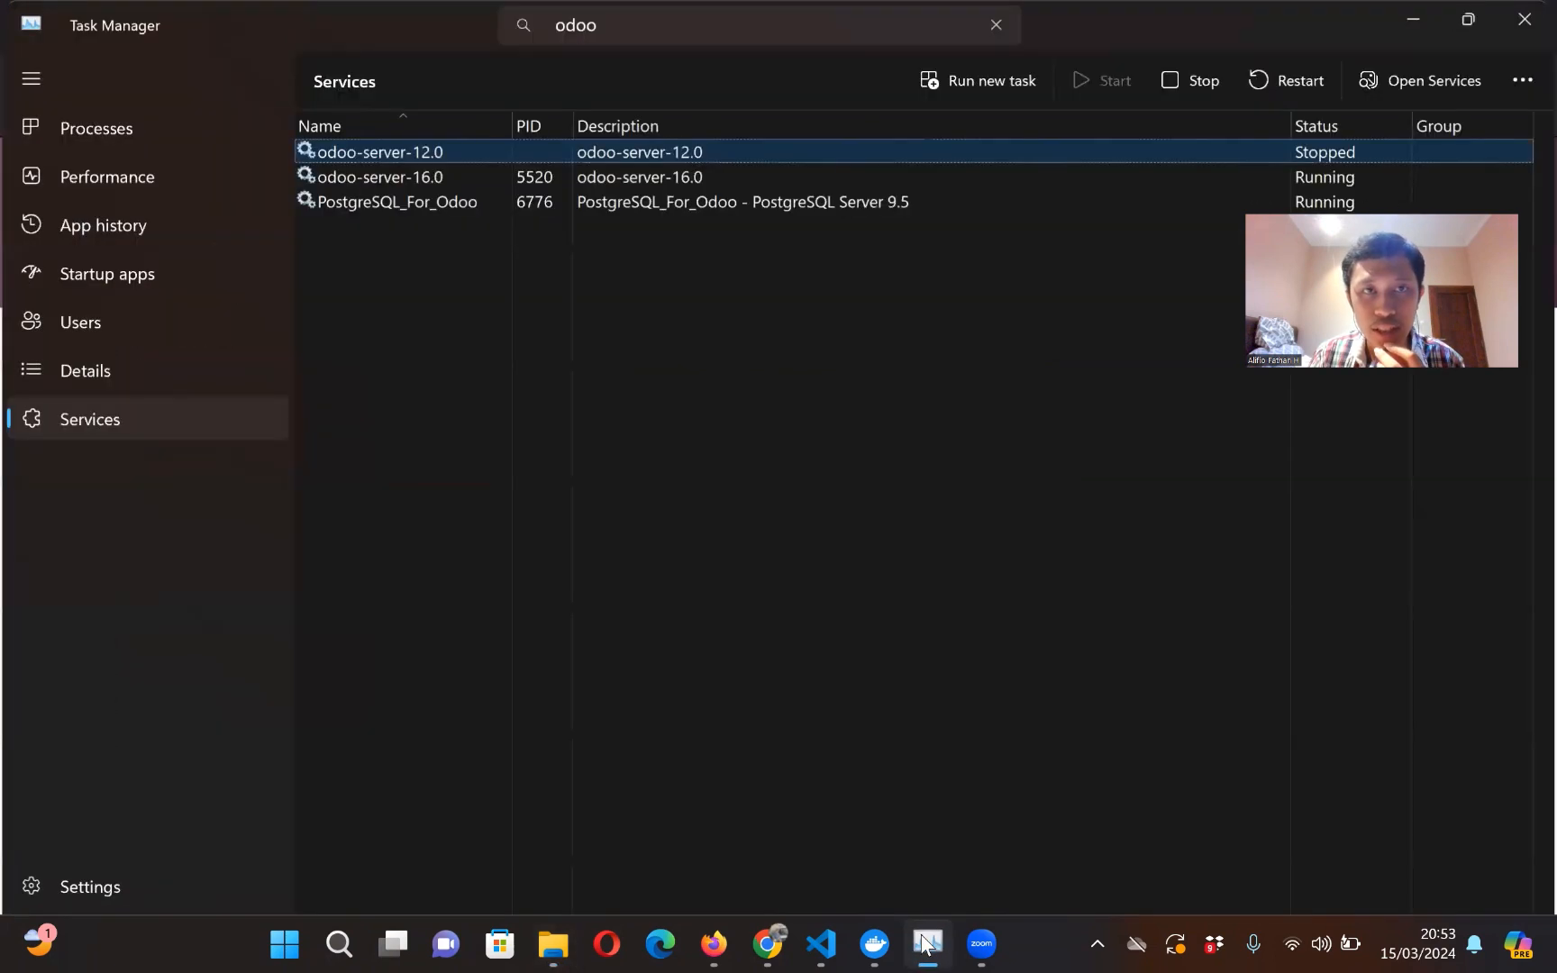
pyautogui.click(418, 179)
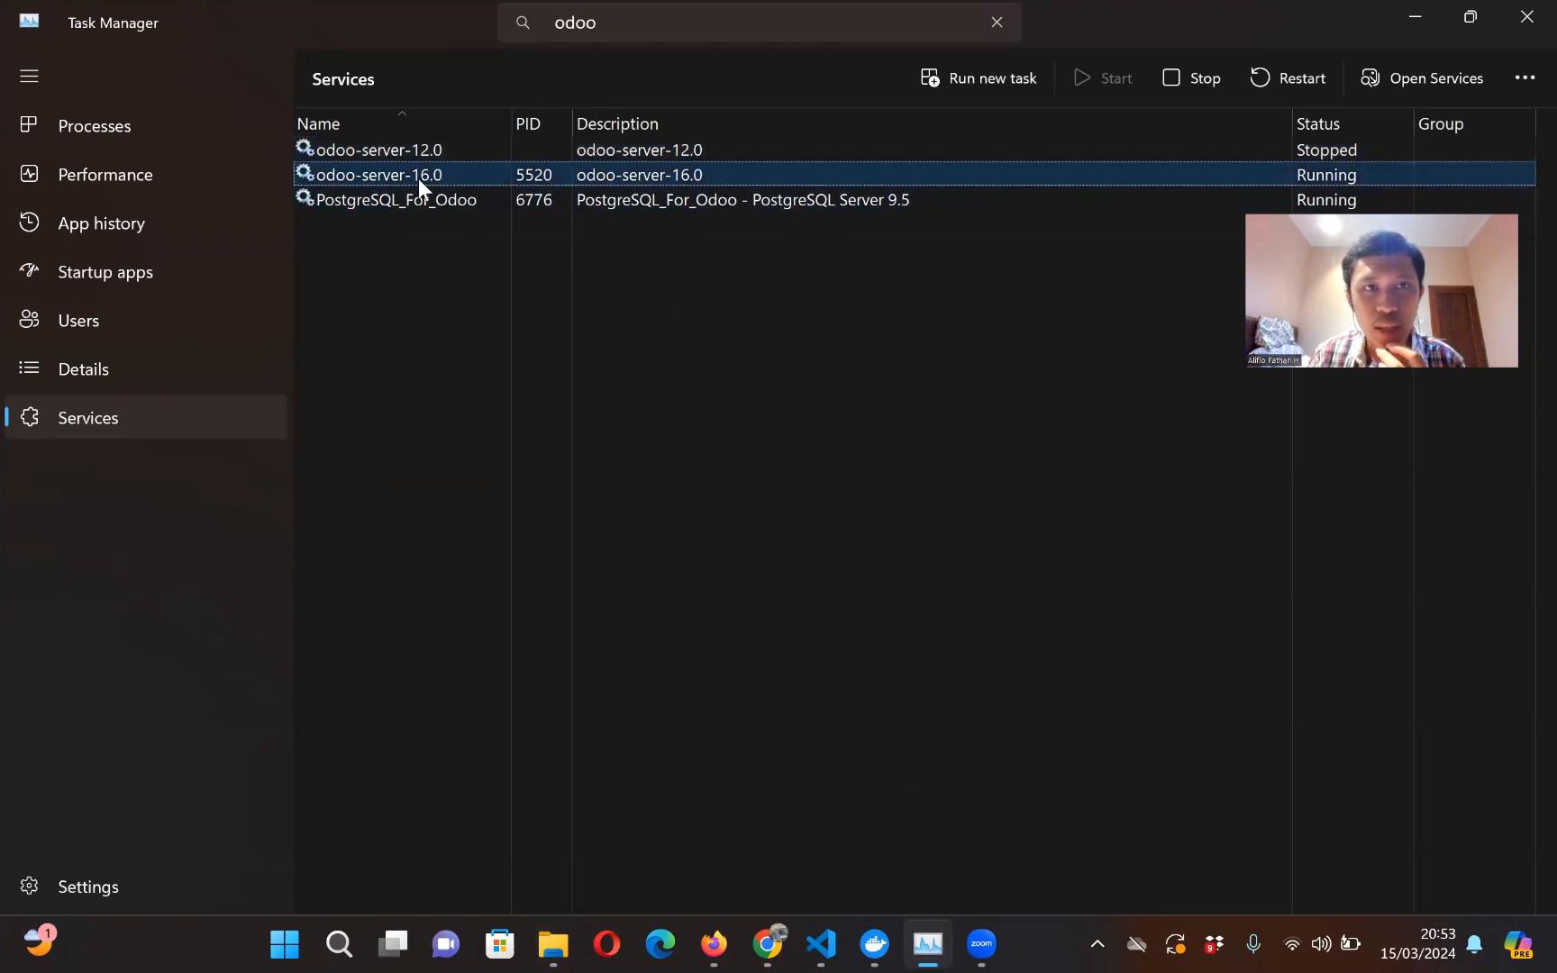
pyautogui.rightClick(654, 177)
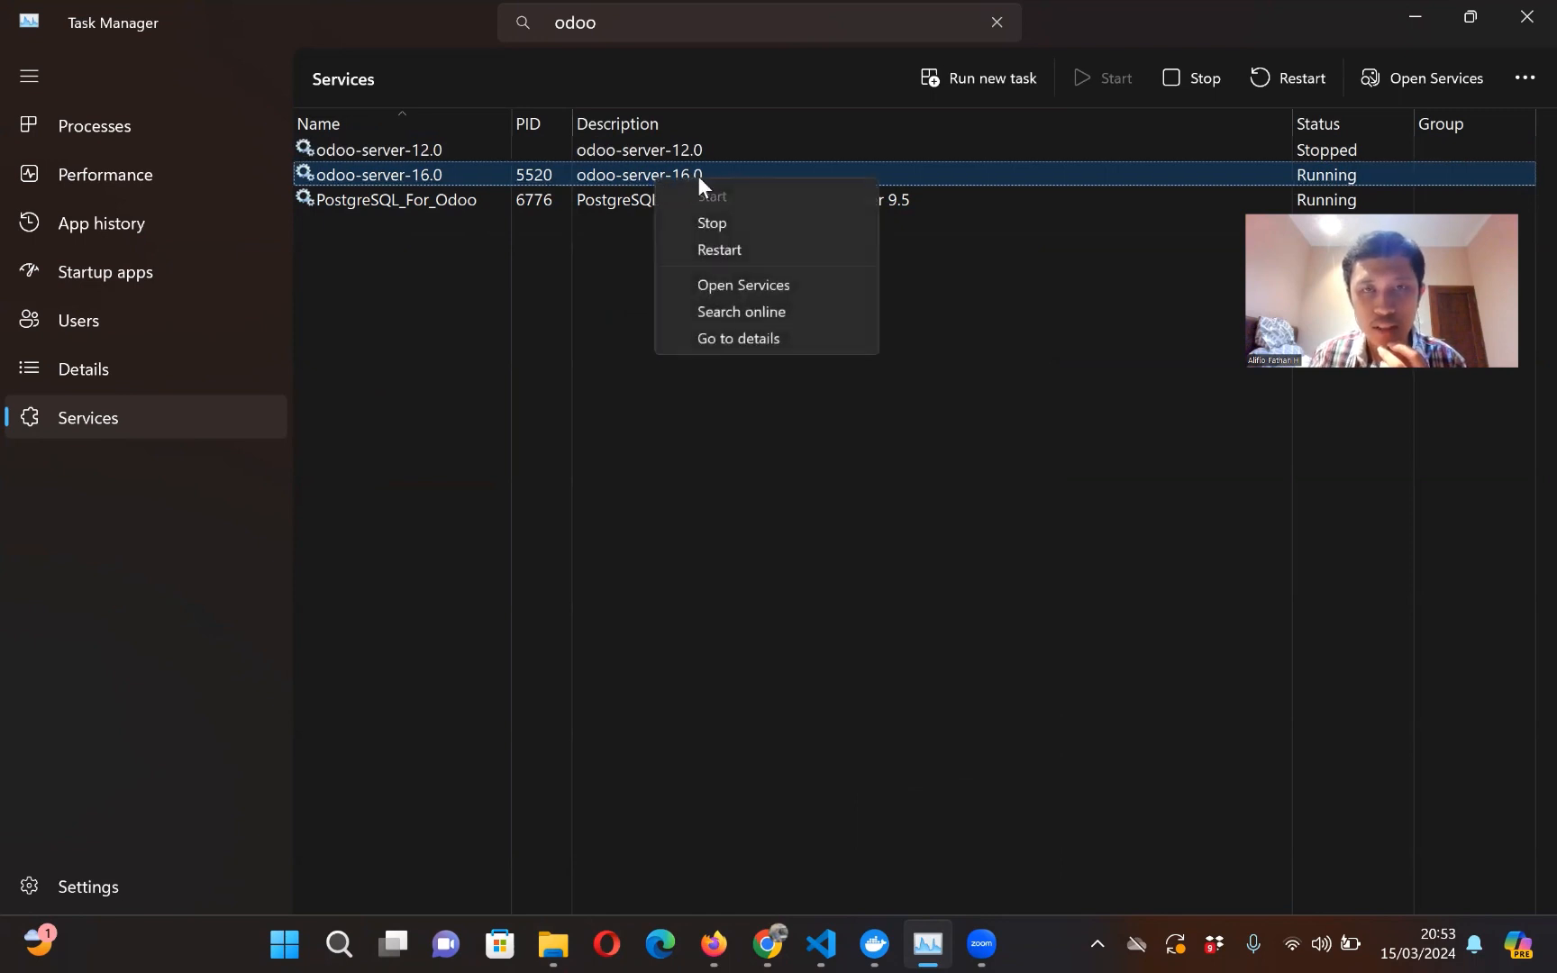
pyautogui.click(746, 249)
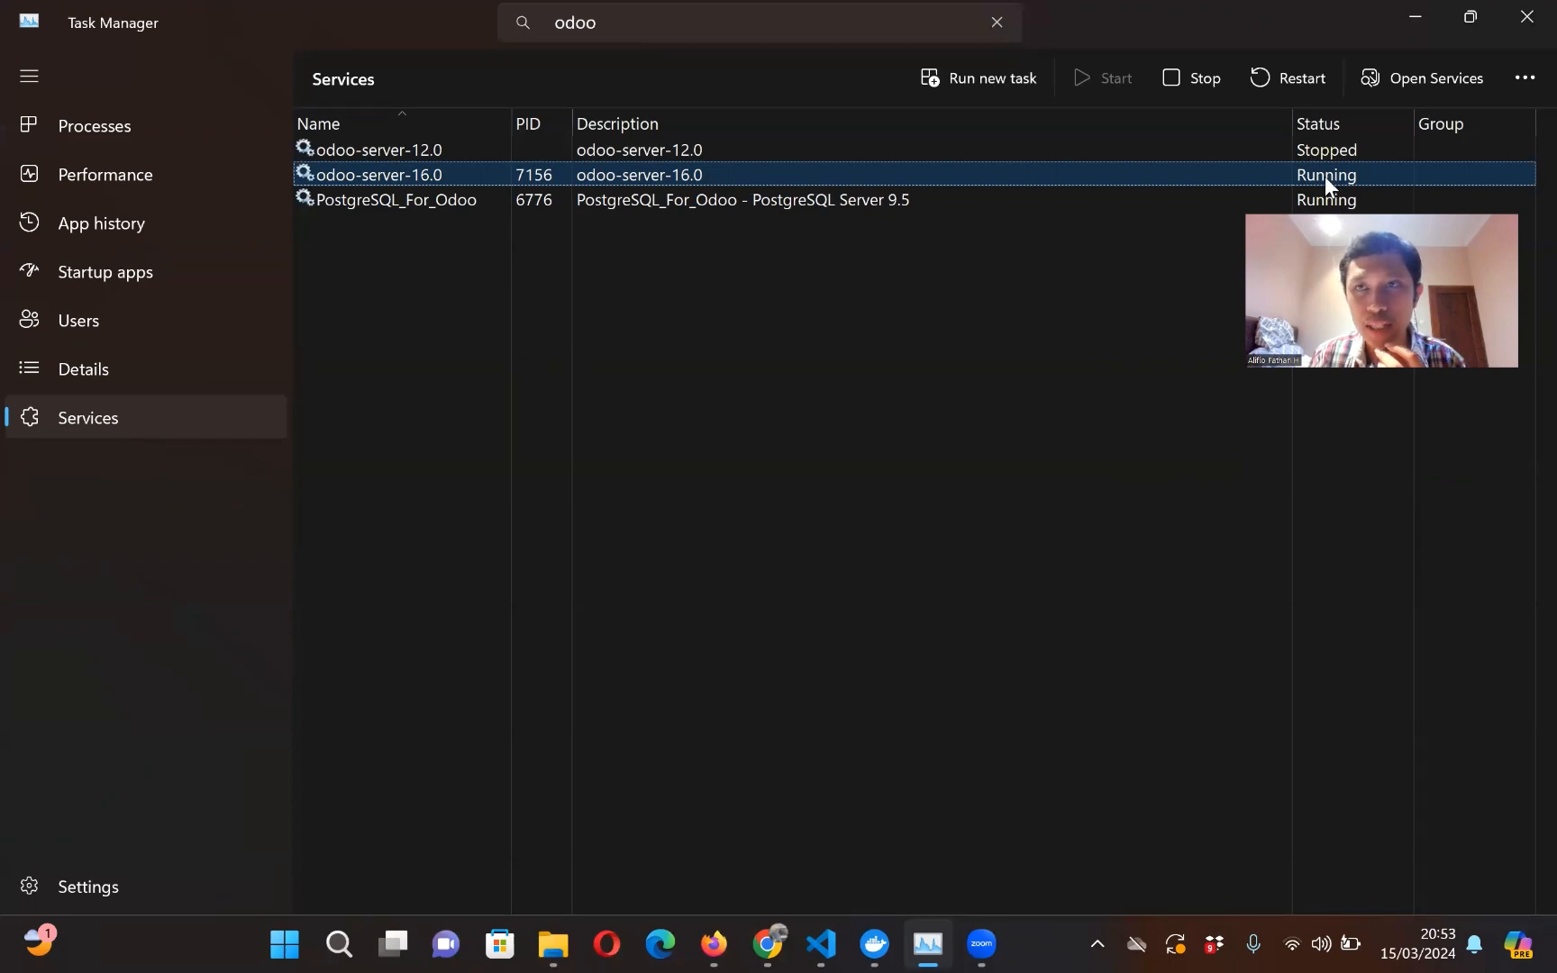
# Step: Switch to VS Code, kill the running terminal, and run docker-compose up in a new terminal of the New Odoo project
pyautogui.click(825, 944)
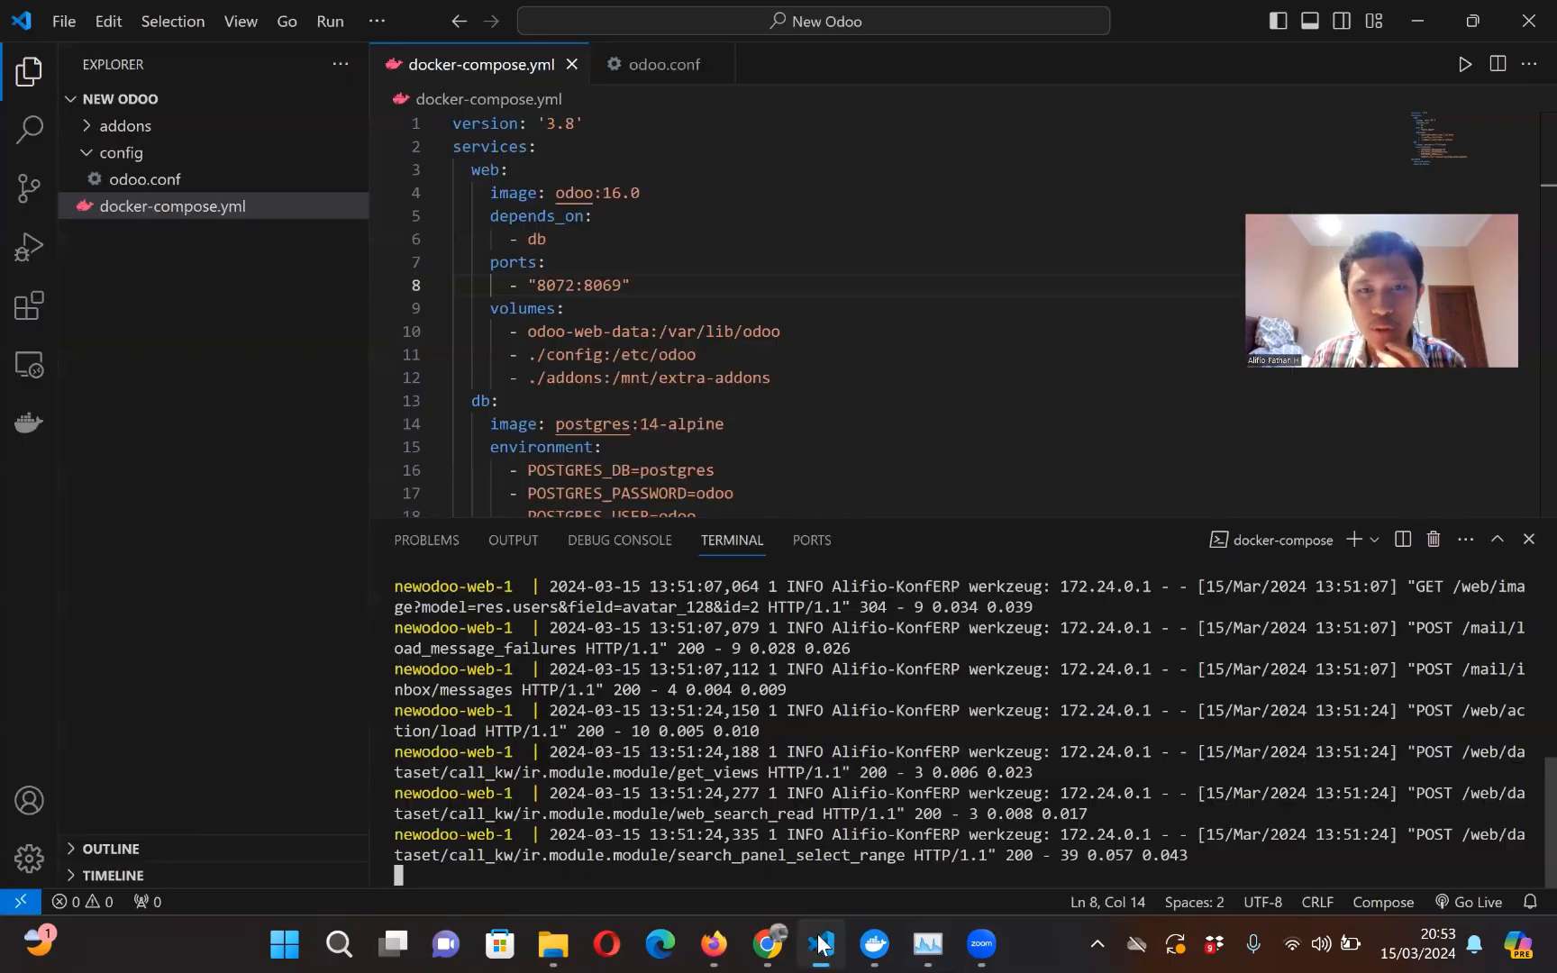
pyautogui.click(1432, 540)
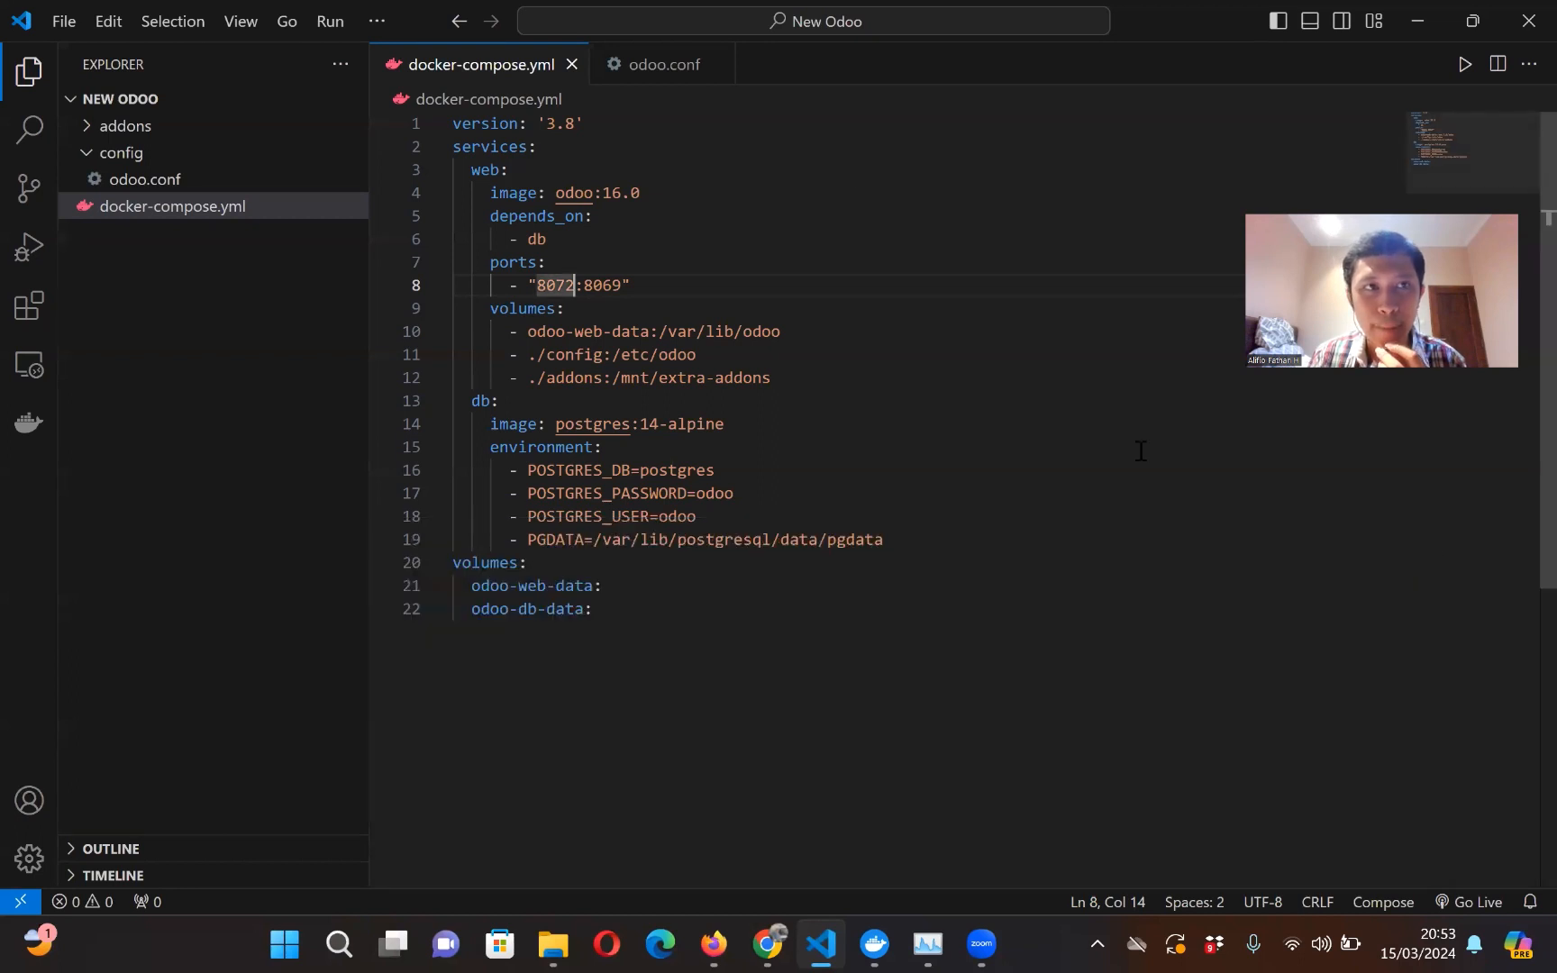
pyautogui.click(378, 18)
pyautogui.moveTo(521, 60)
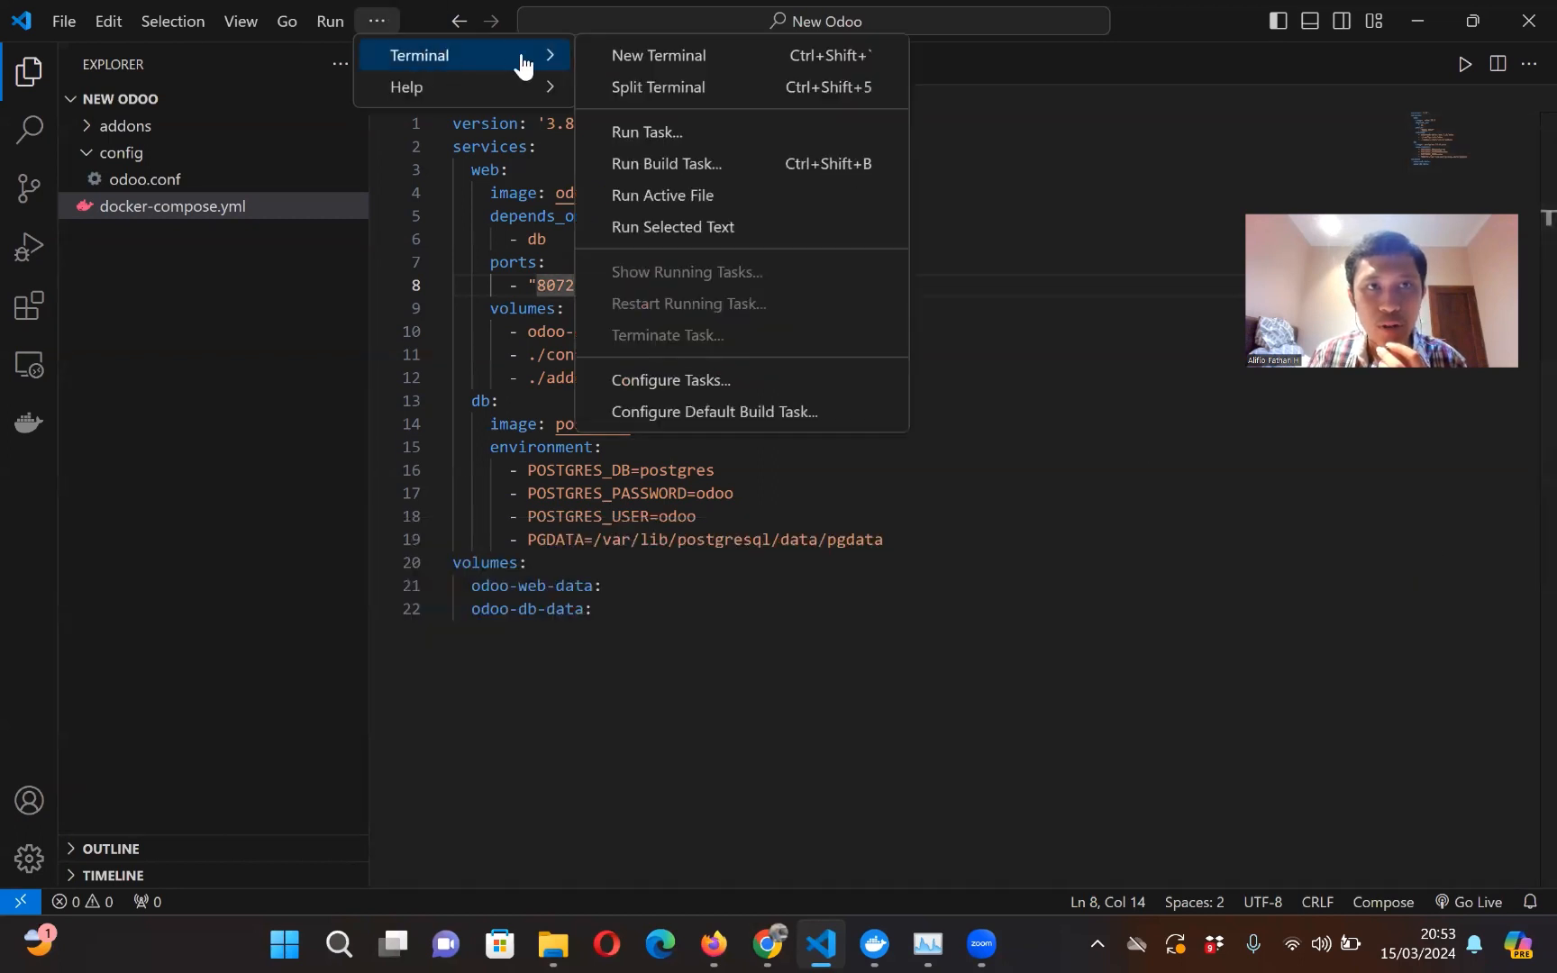
pyautogui.click(657, 58)
pyautogui.write('d')
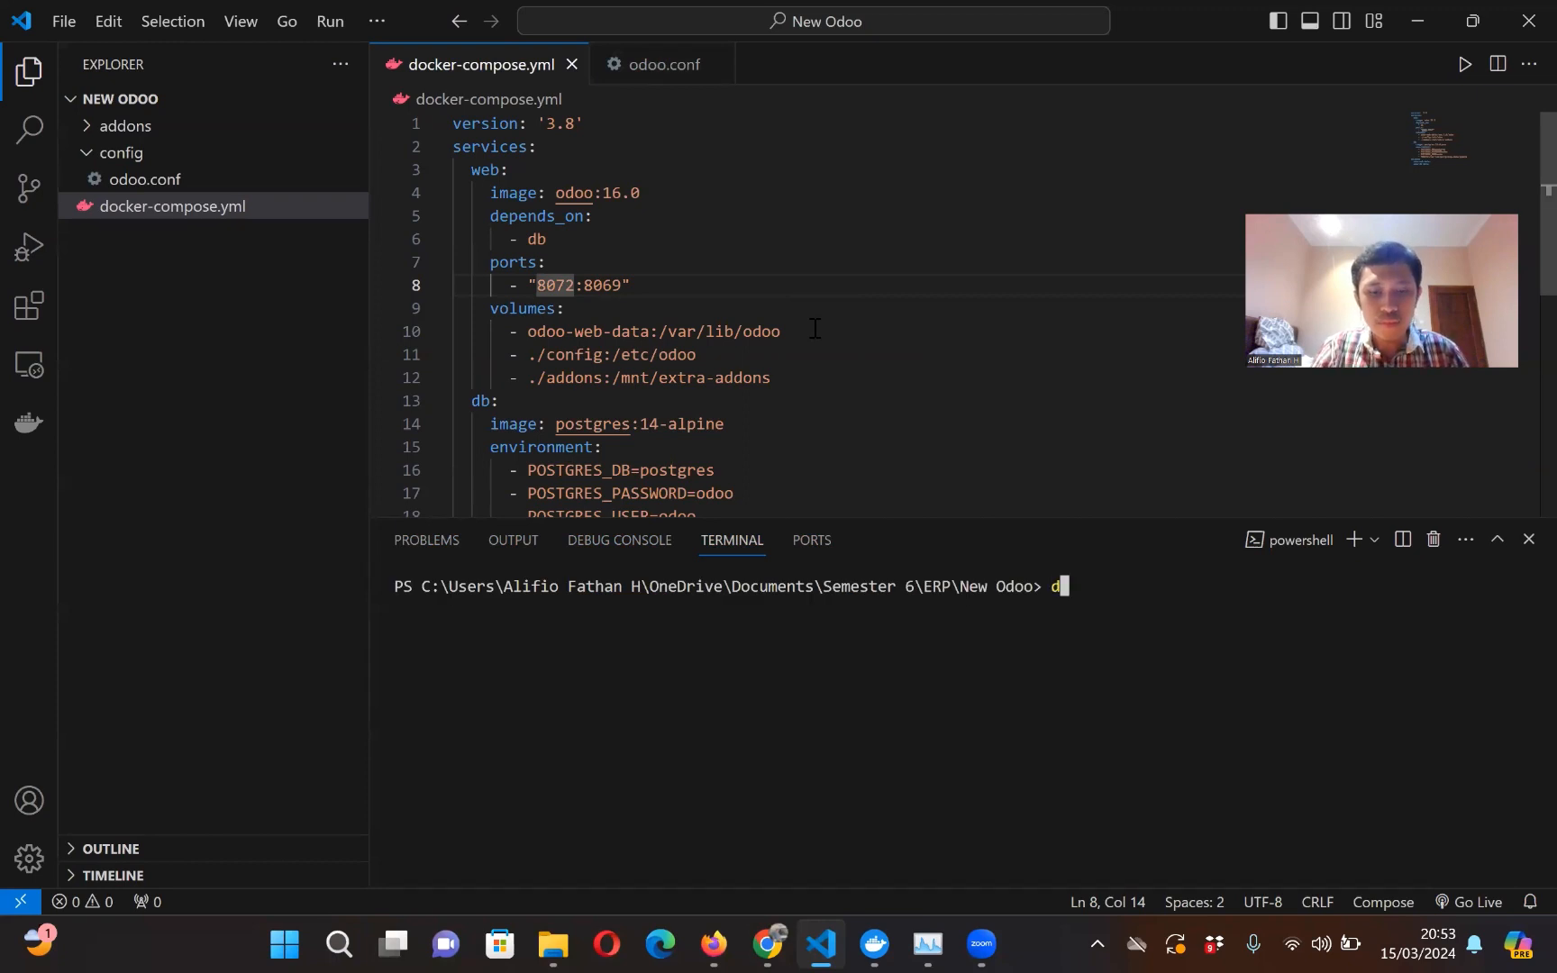
pyautogui.write('ocker-c')
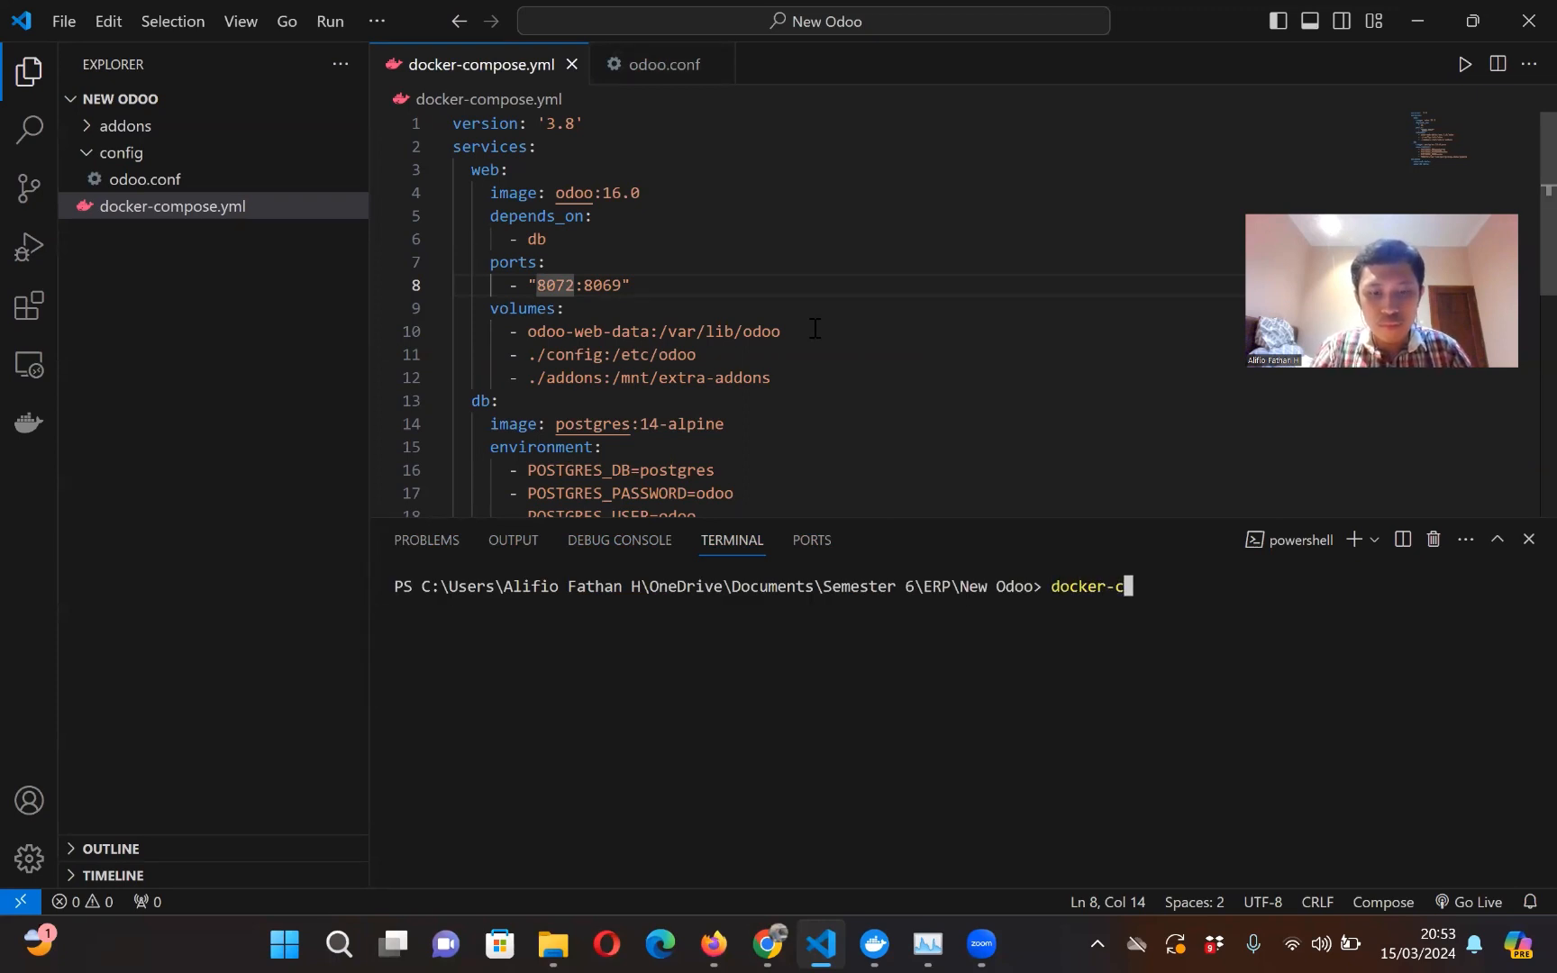
pyautogui.write('ompose up')
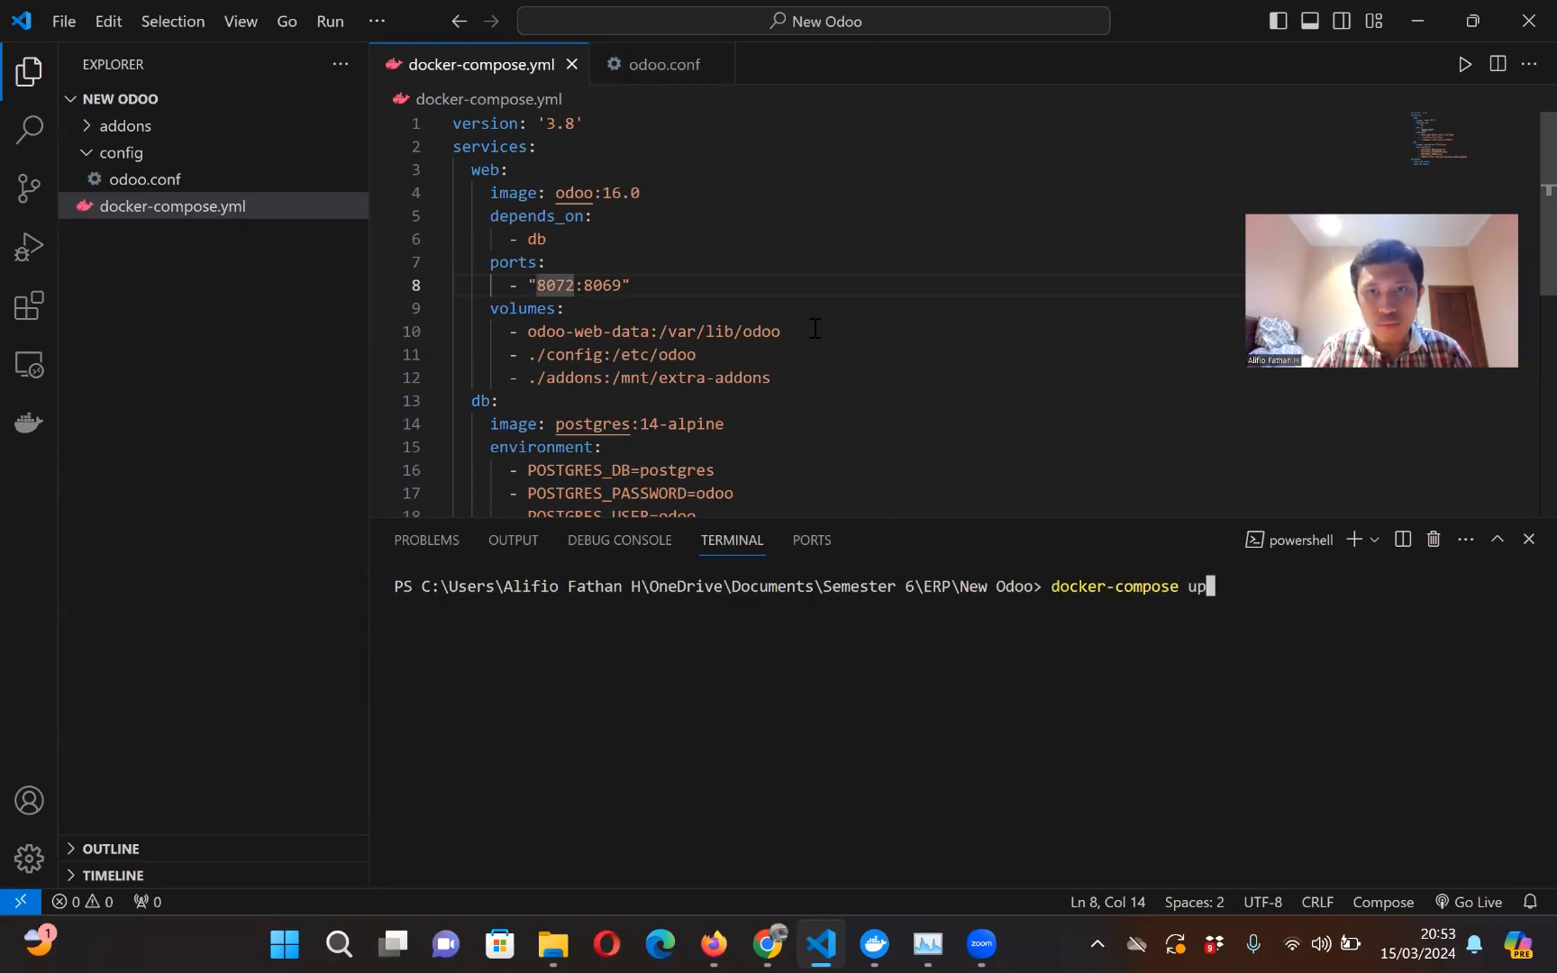
pyautogui.press('Return')
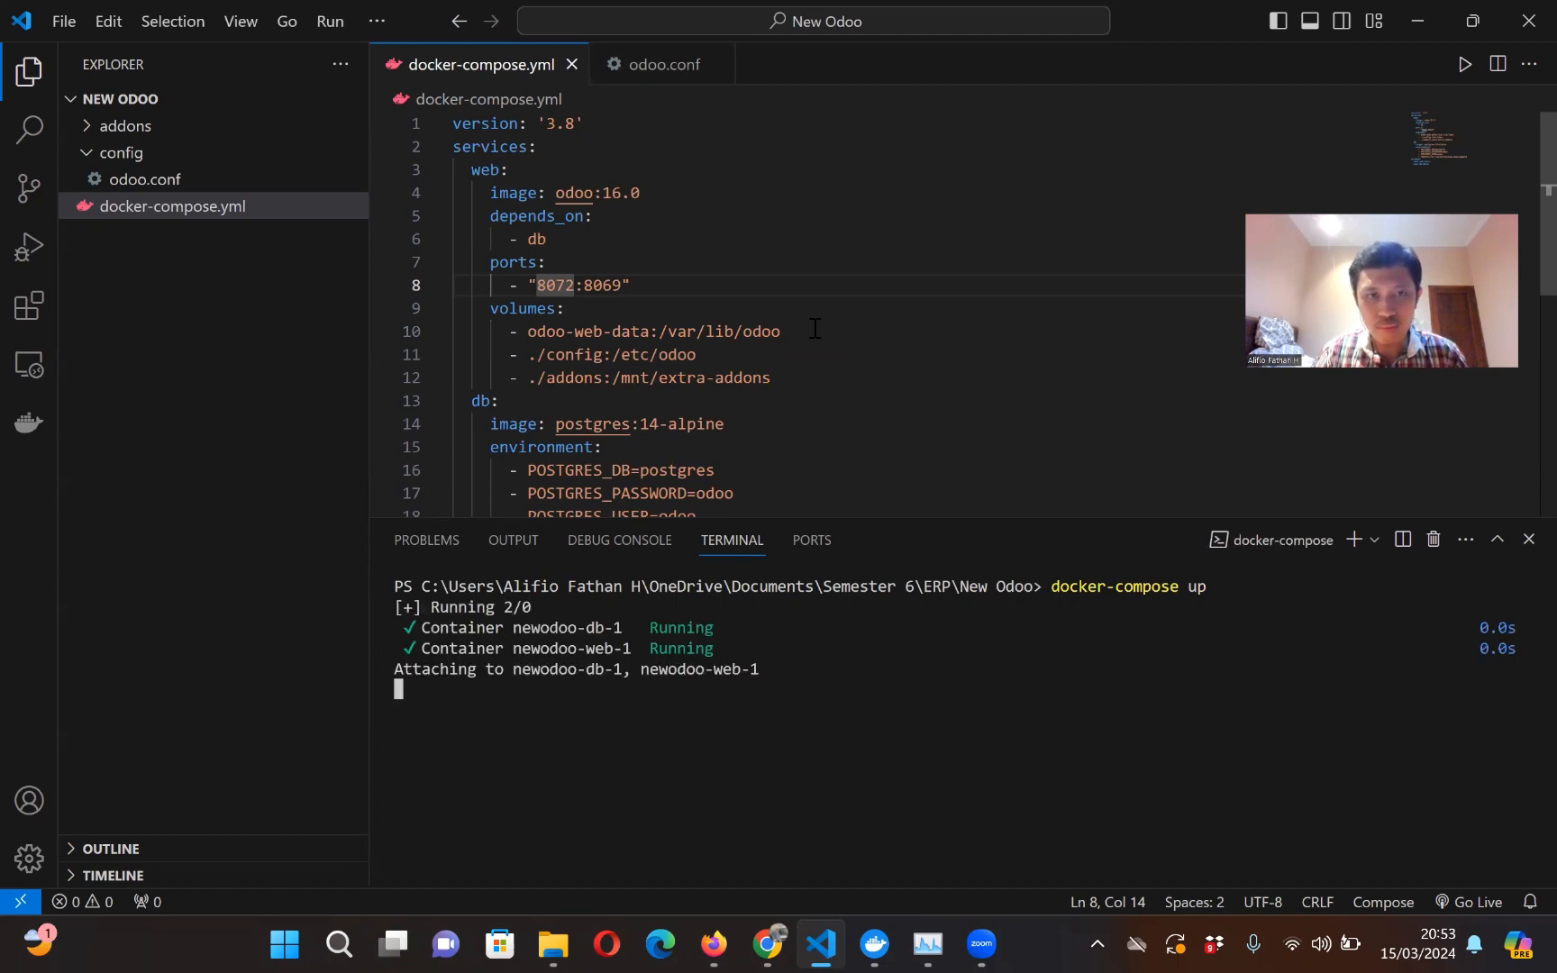
# Step: Switch to Docker Desktop and restart the newodoo container group by stopping it and starting it again
pyautogui.moveTo(876, 943)
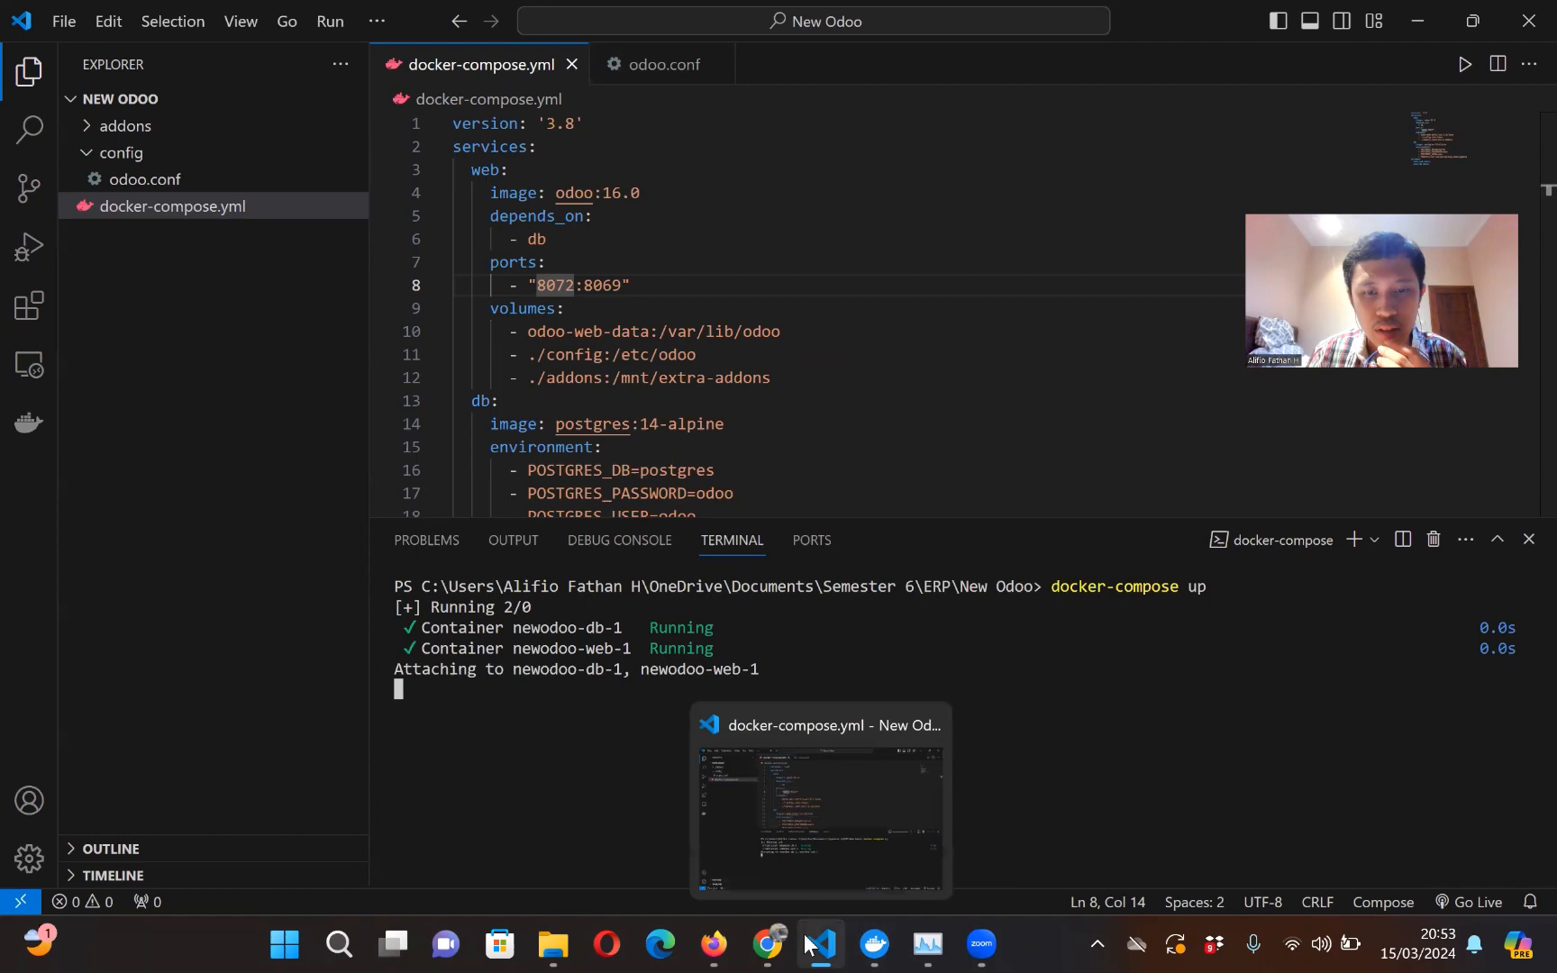
pyautogui.click(872, 943)
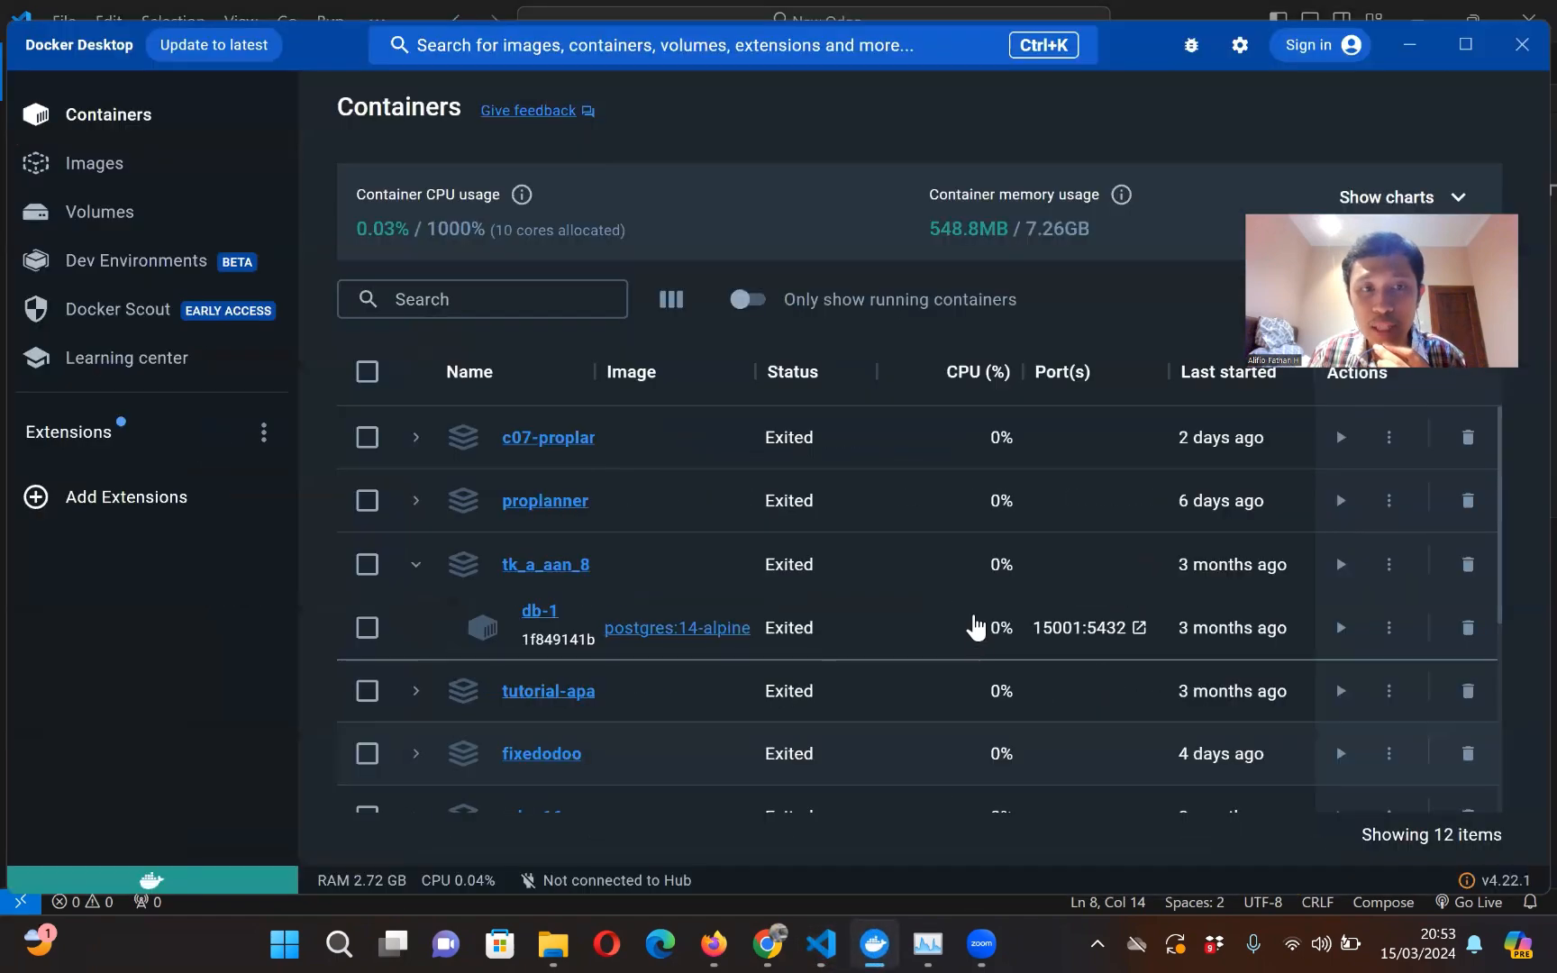
pyautogui.scroll(-5, 975, 626)
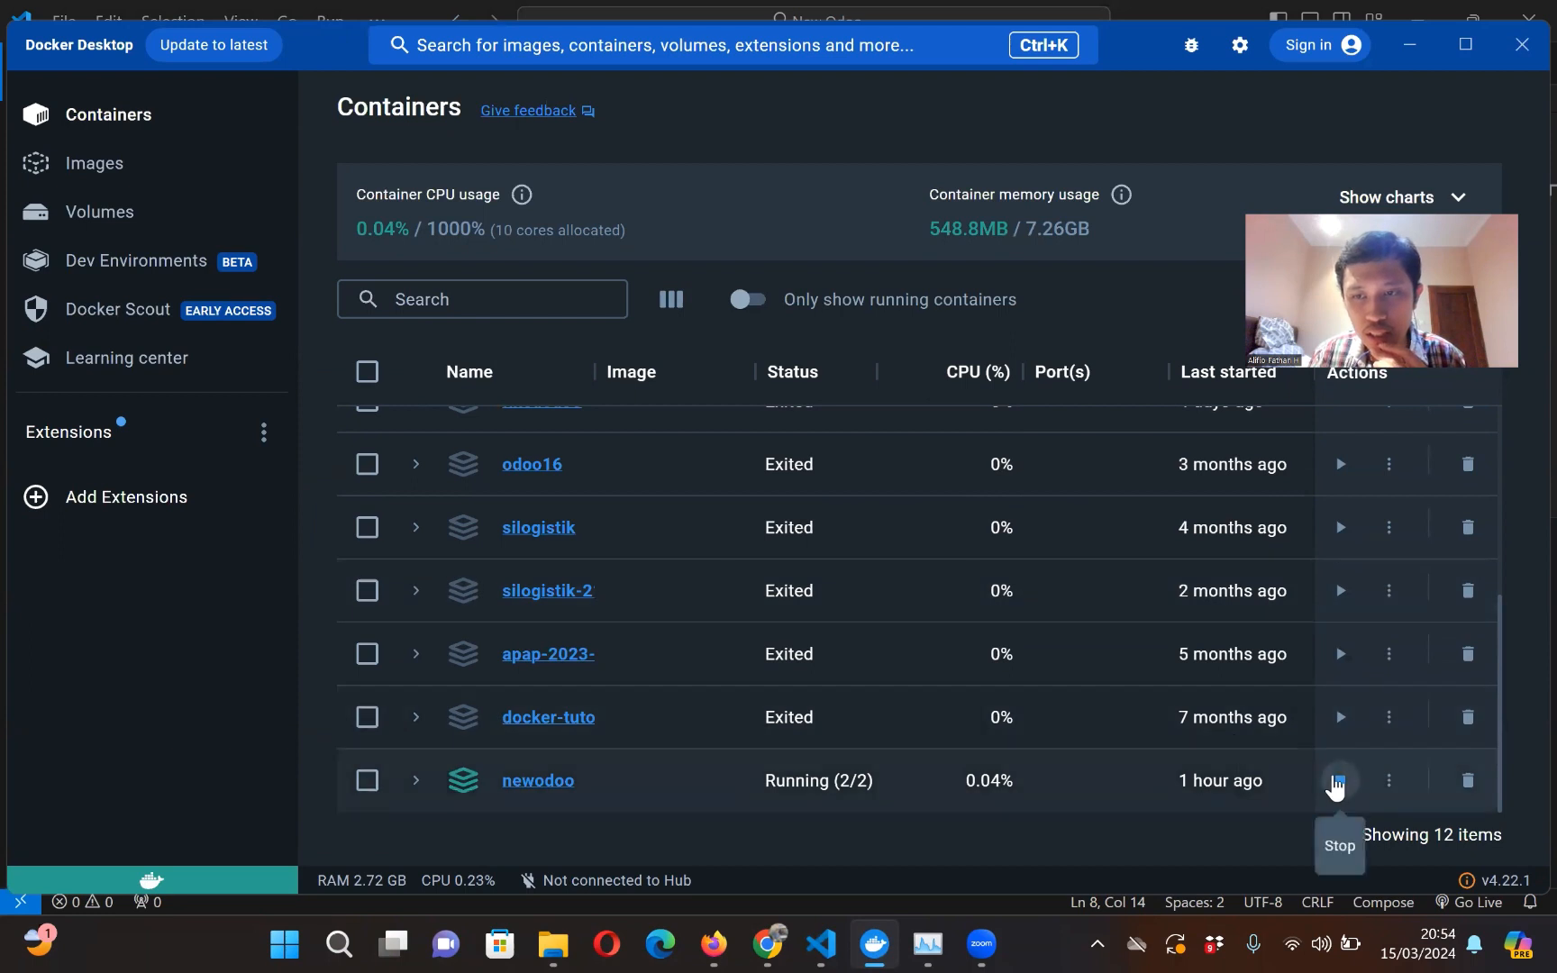
pyautogui.click(1339, 782)
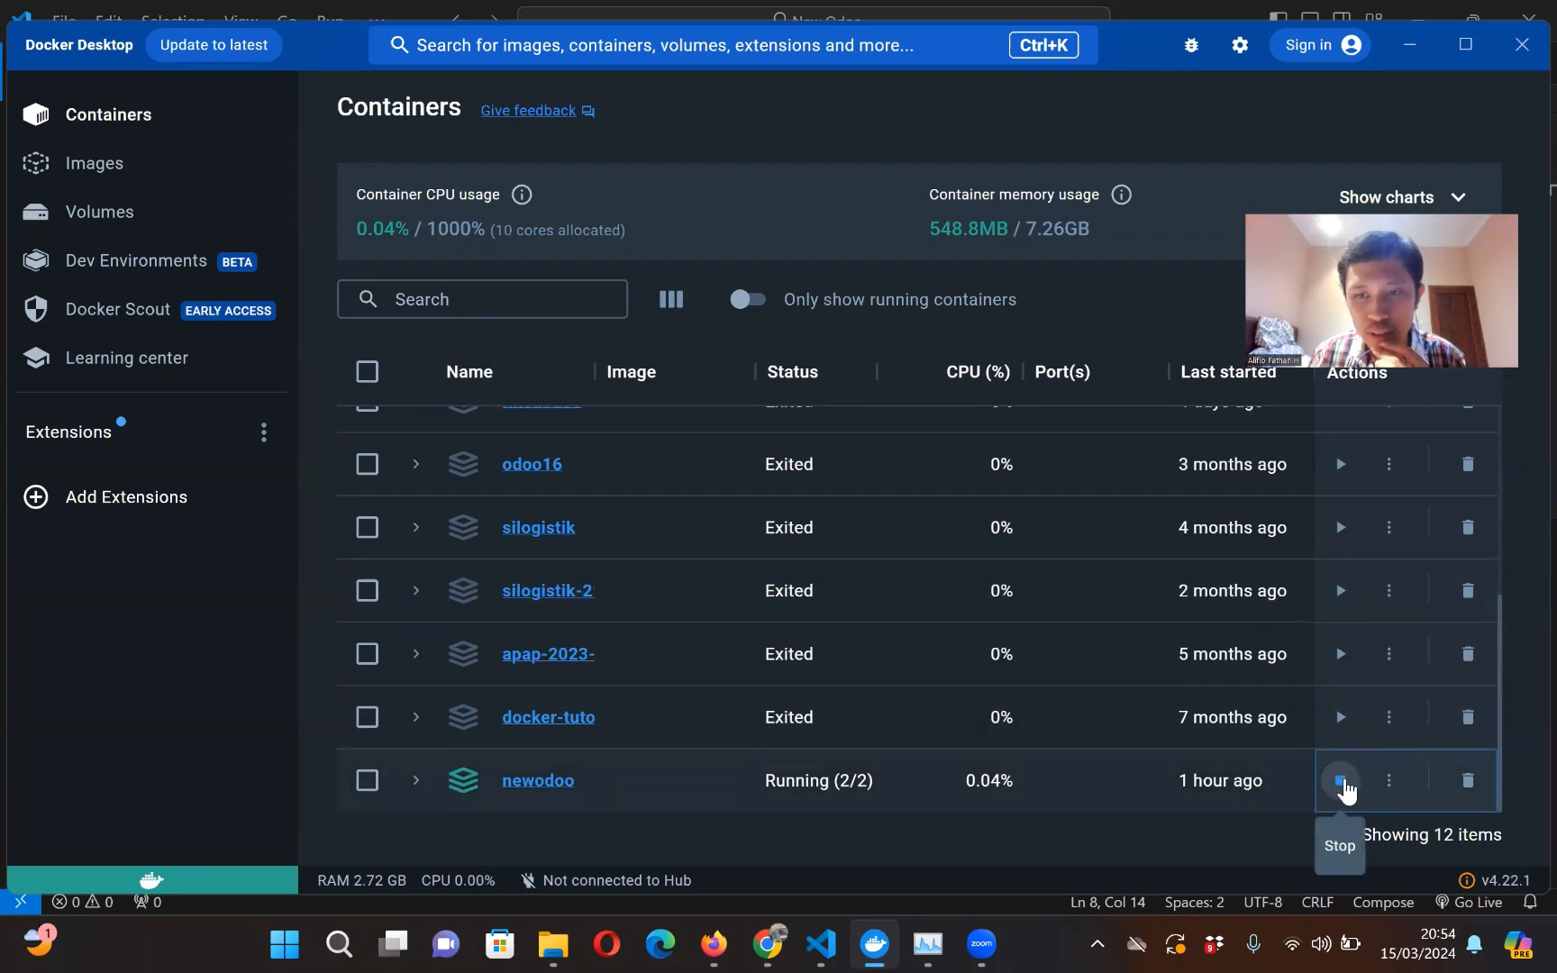
pyautogui.click(1346, 785)
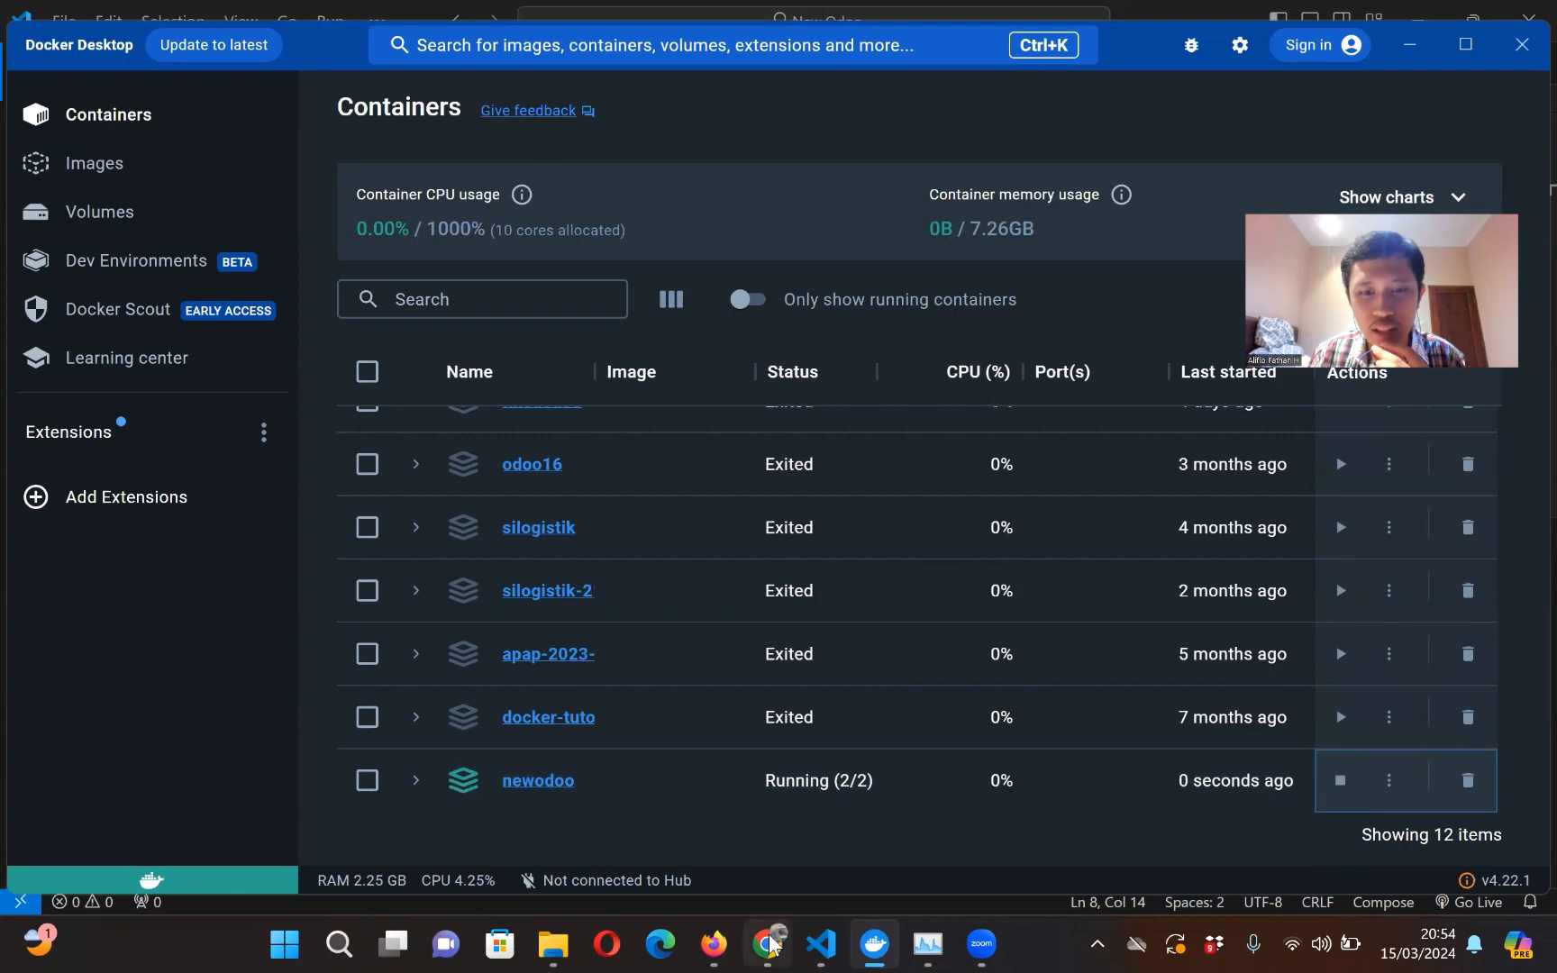
# Step: Switch to the Odoo Apps page in Firefox and update the apps list
pyautogui.click(717, 943)
pyautogui.click(703, 28)
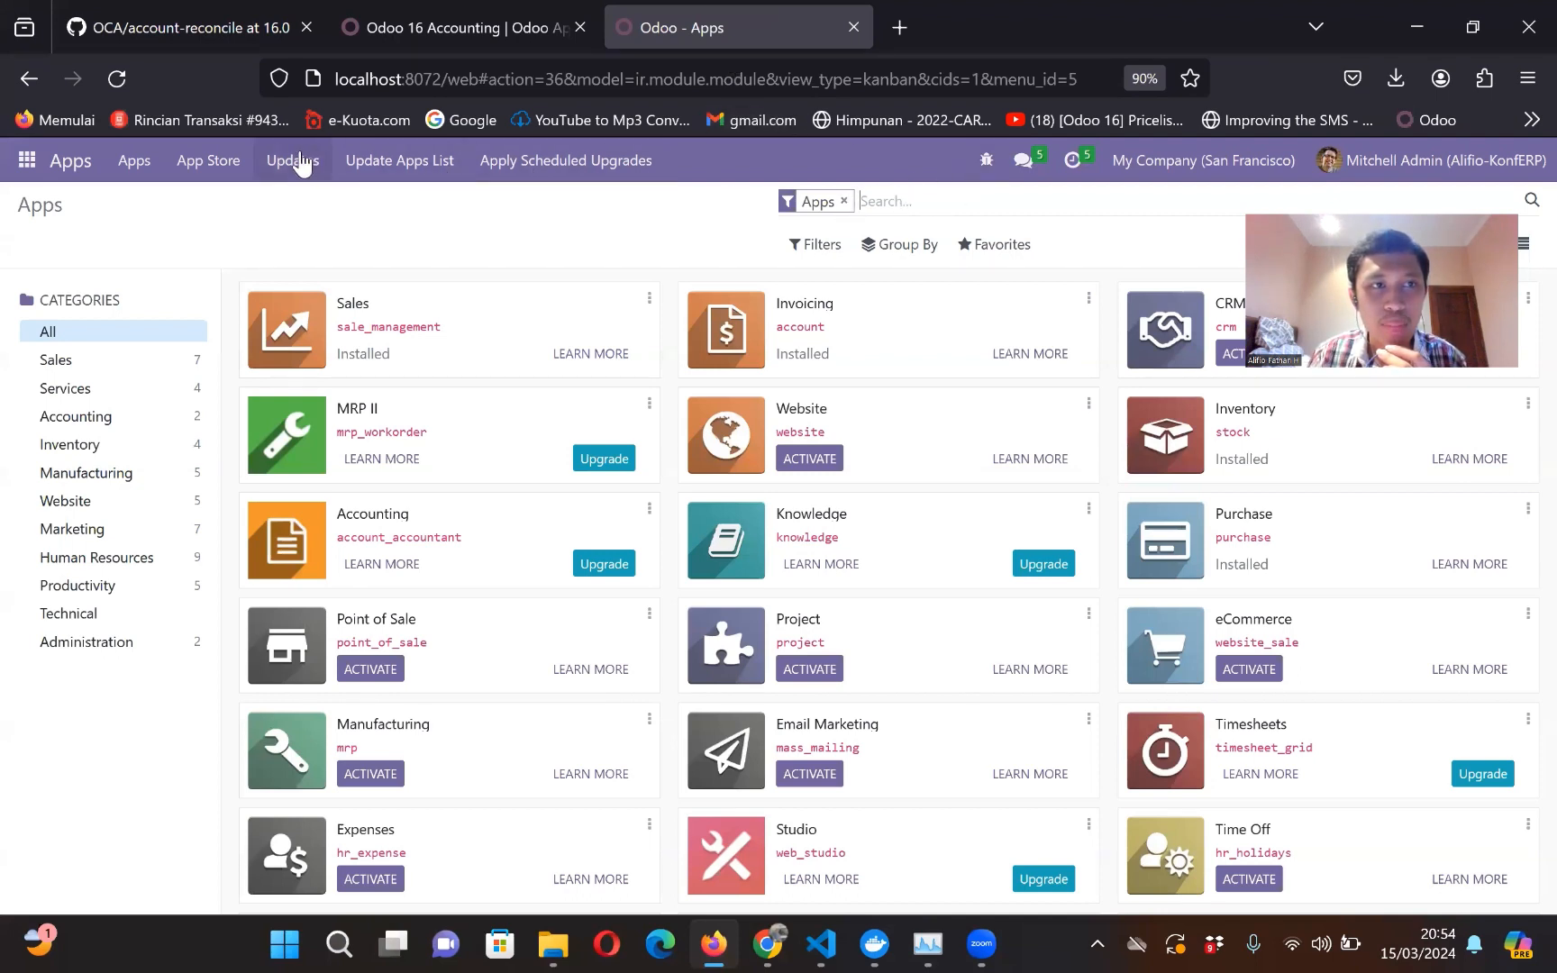
pyautogui.click(375, 162)
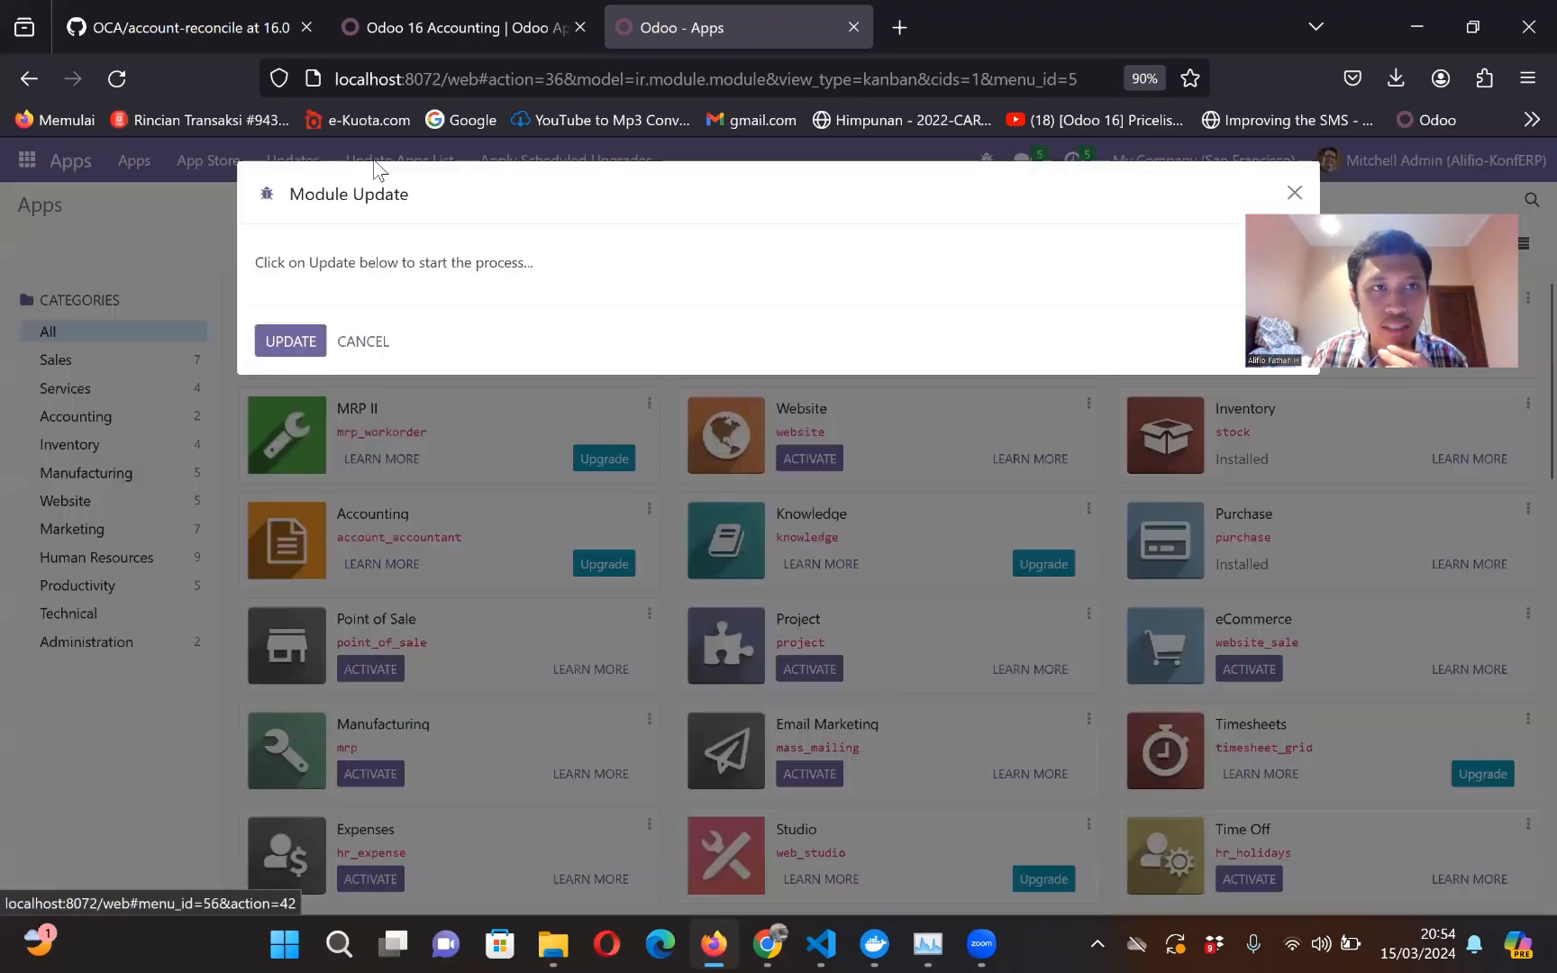
pyautogui.click(308, 345)
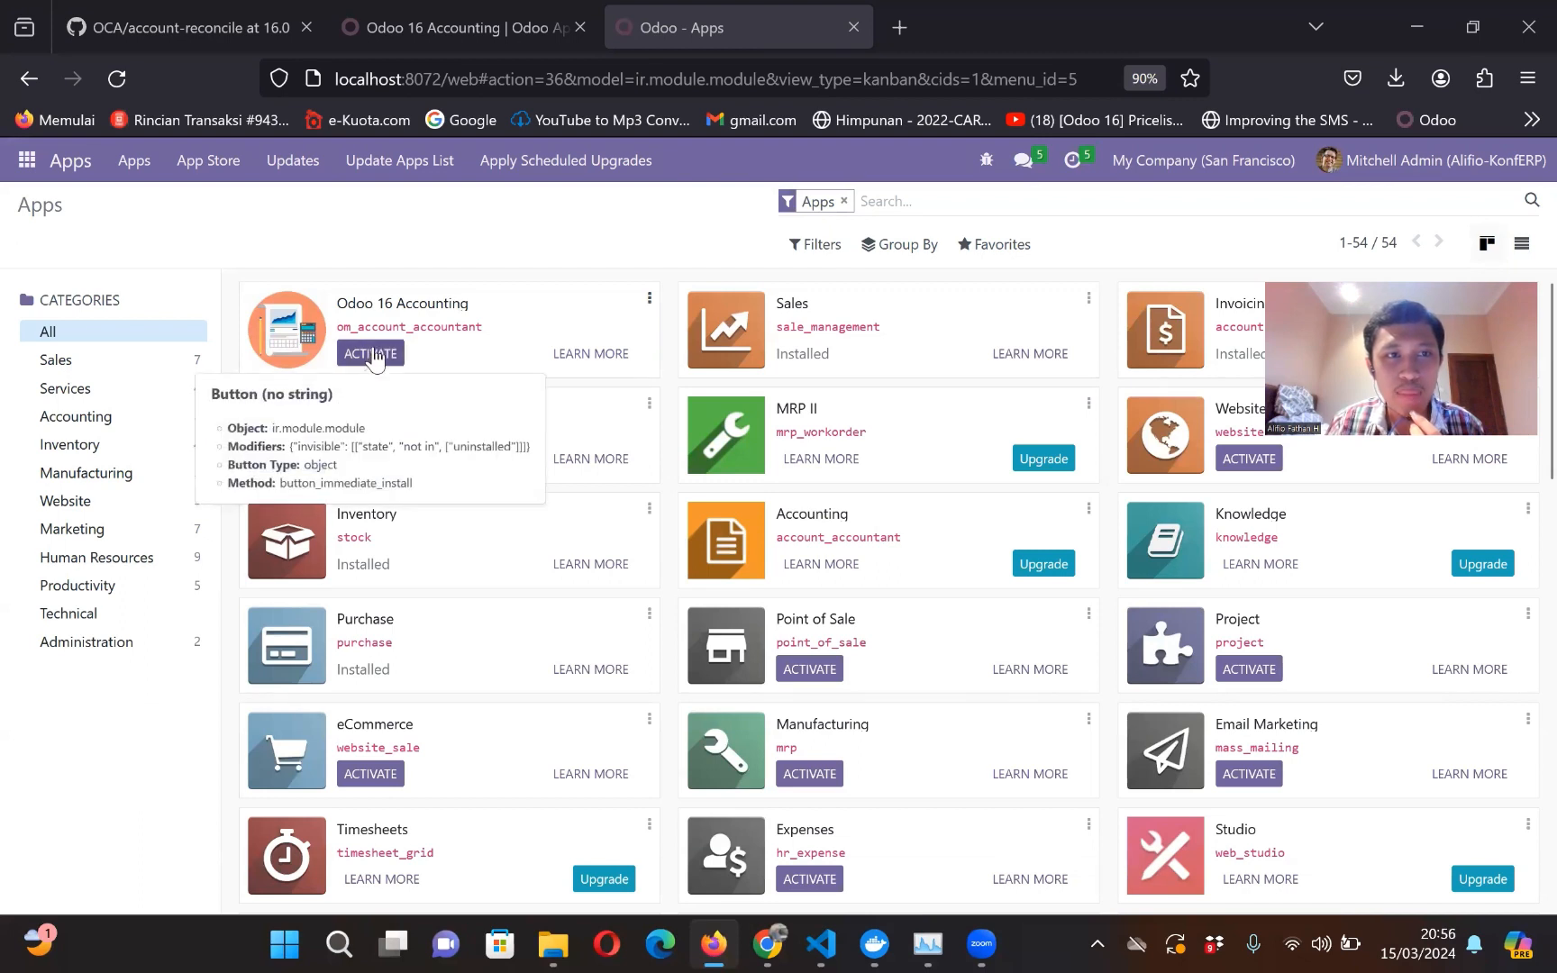
# Step: Activate the Odoo 16 Accounting module (om_account_accountant) and return to the Apps overview
pyautogui.click(375, 356)
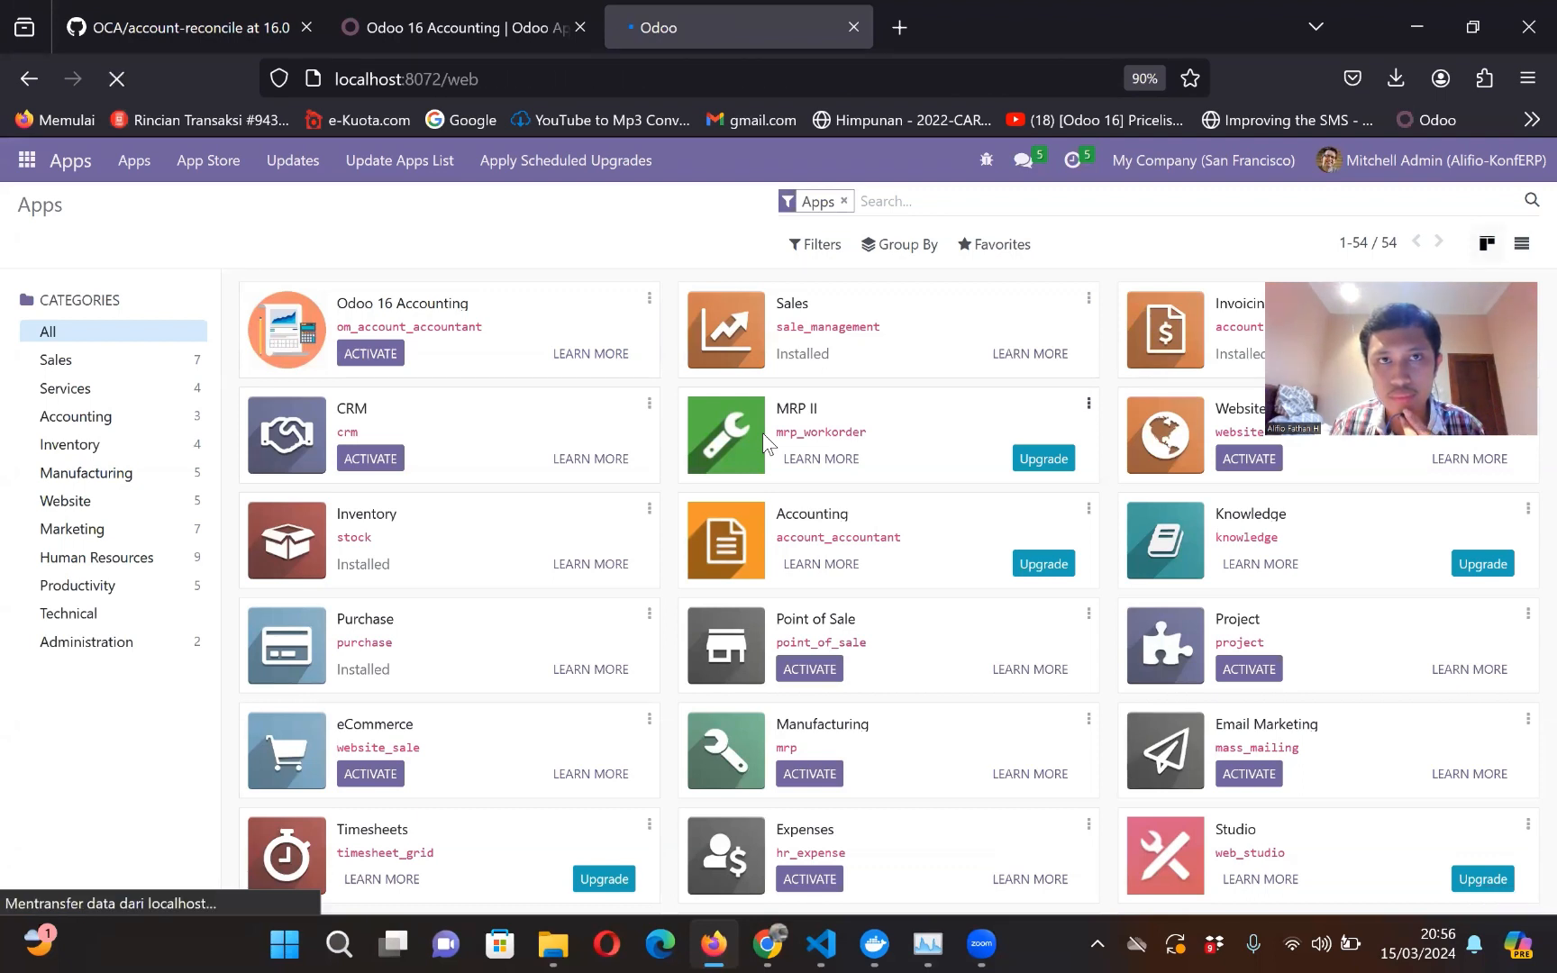
pyautogui.click(27, 162)
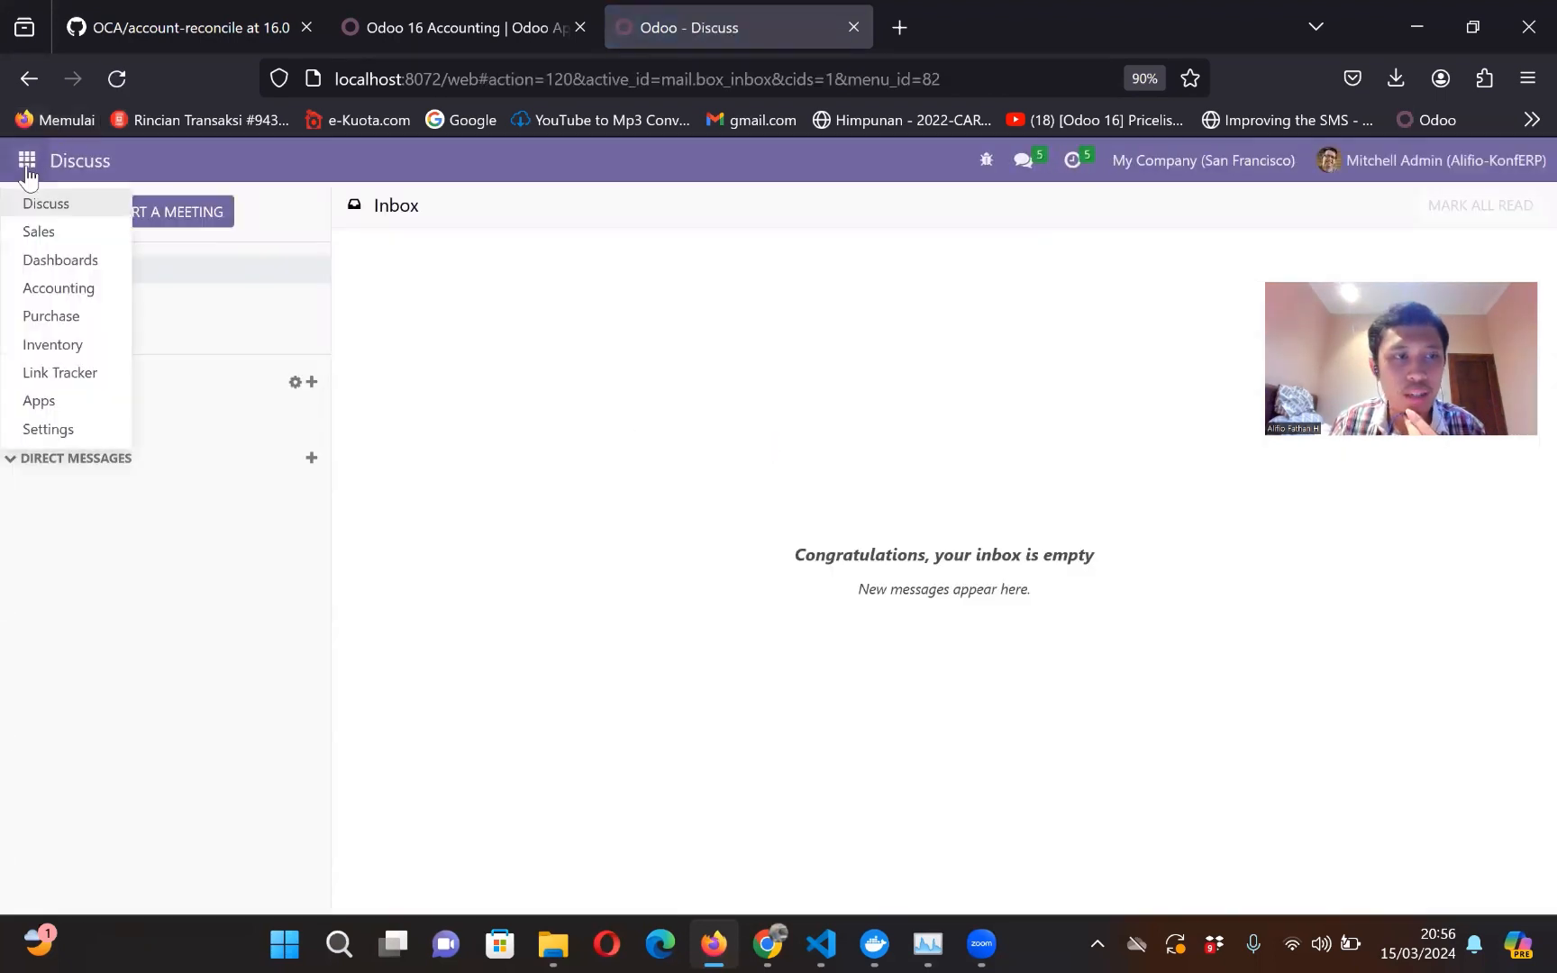
pyautogui.click(39, 401)
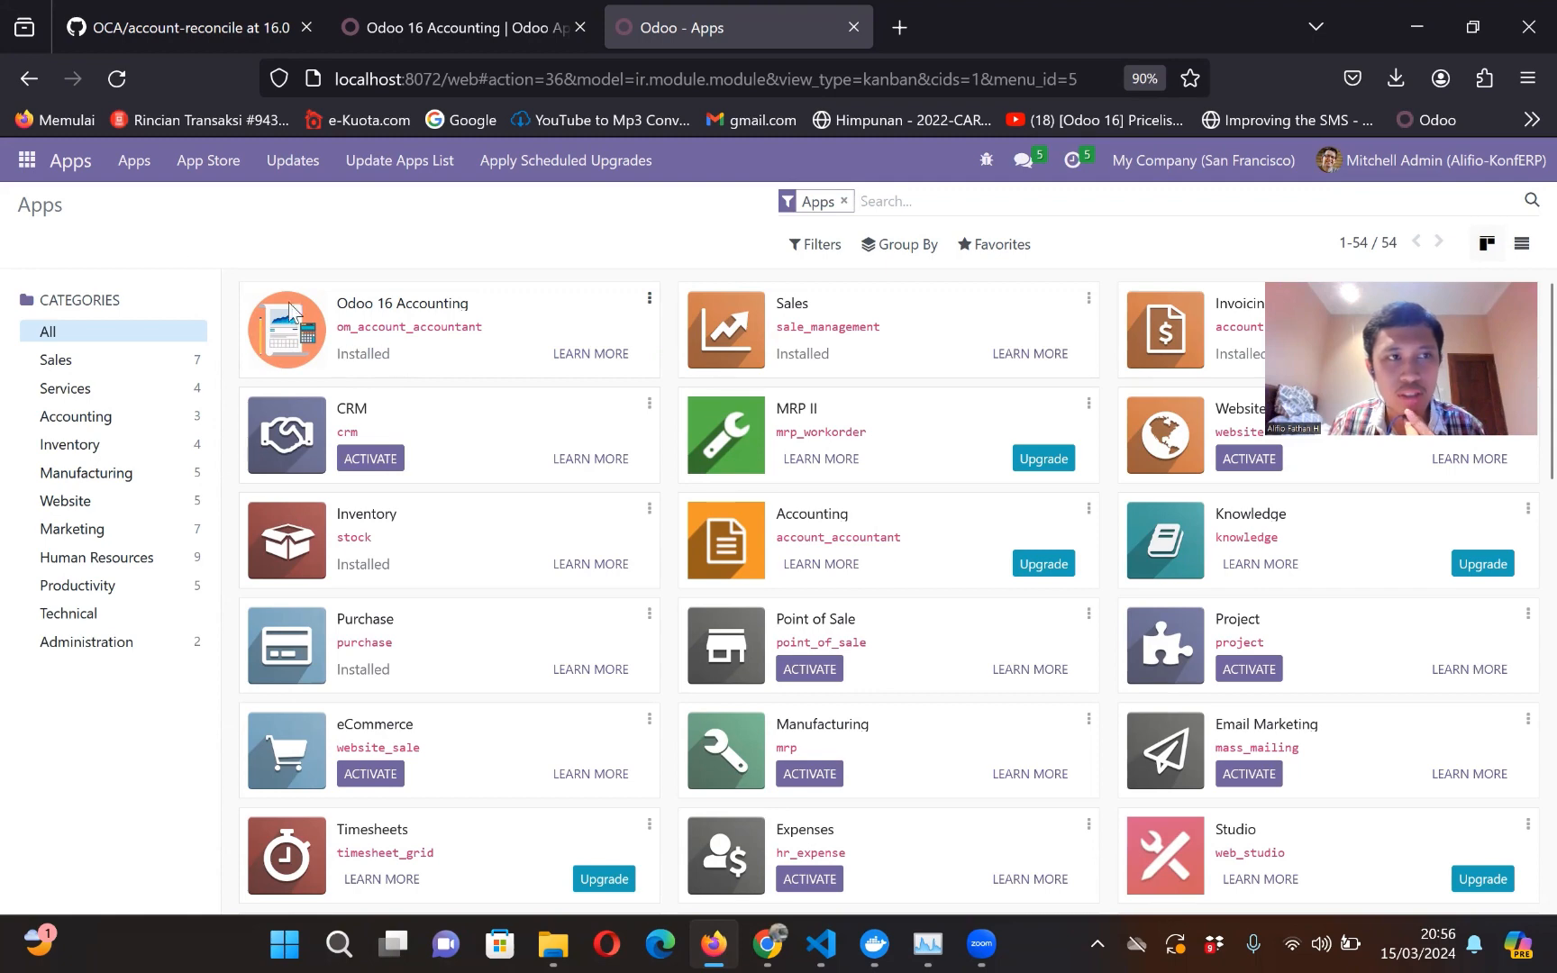
# Step: Open the Accounting app and look through its Customers, Vendors and Accounting menu entries
pyautogui.click(33, 162)
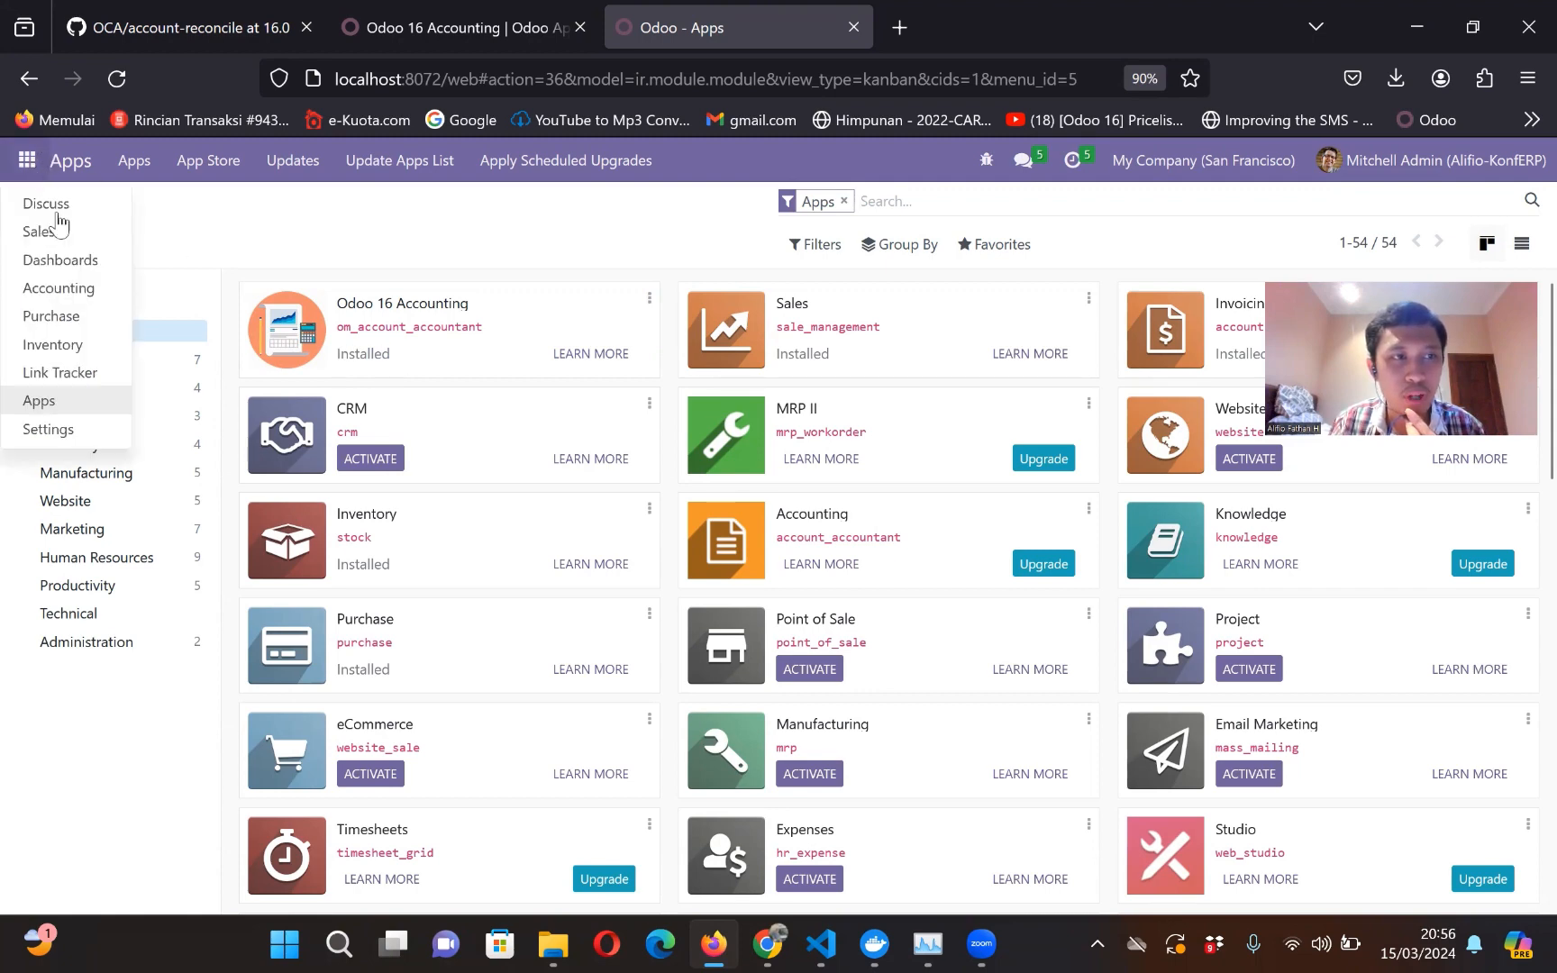
pyautogui.click(70, 289)
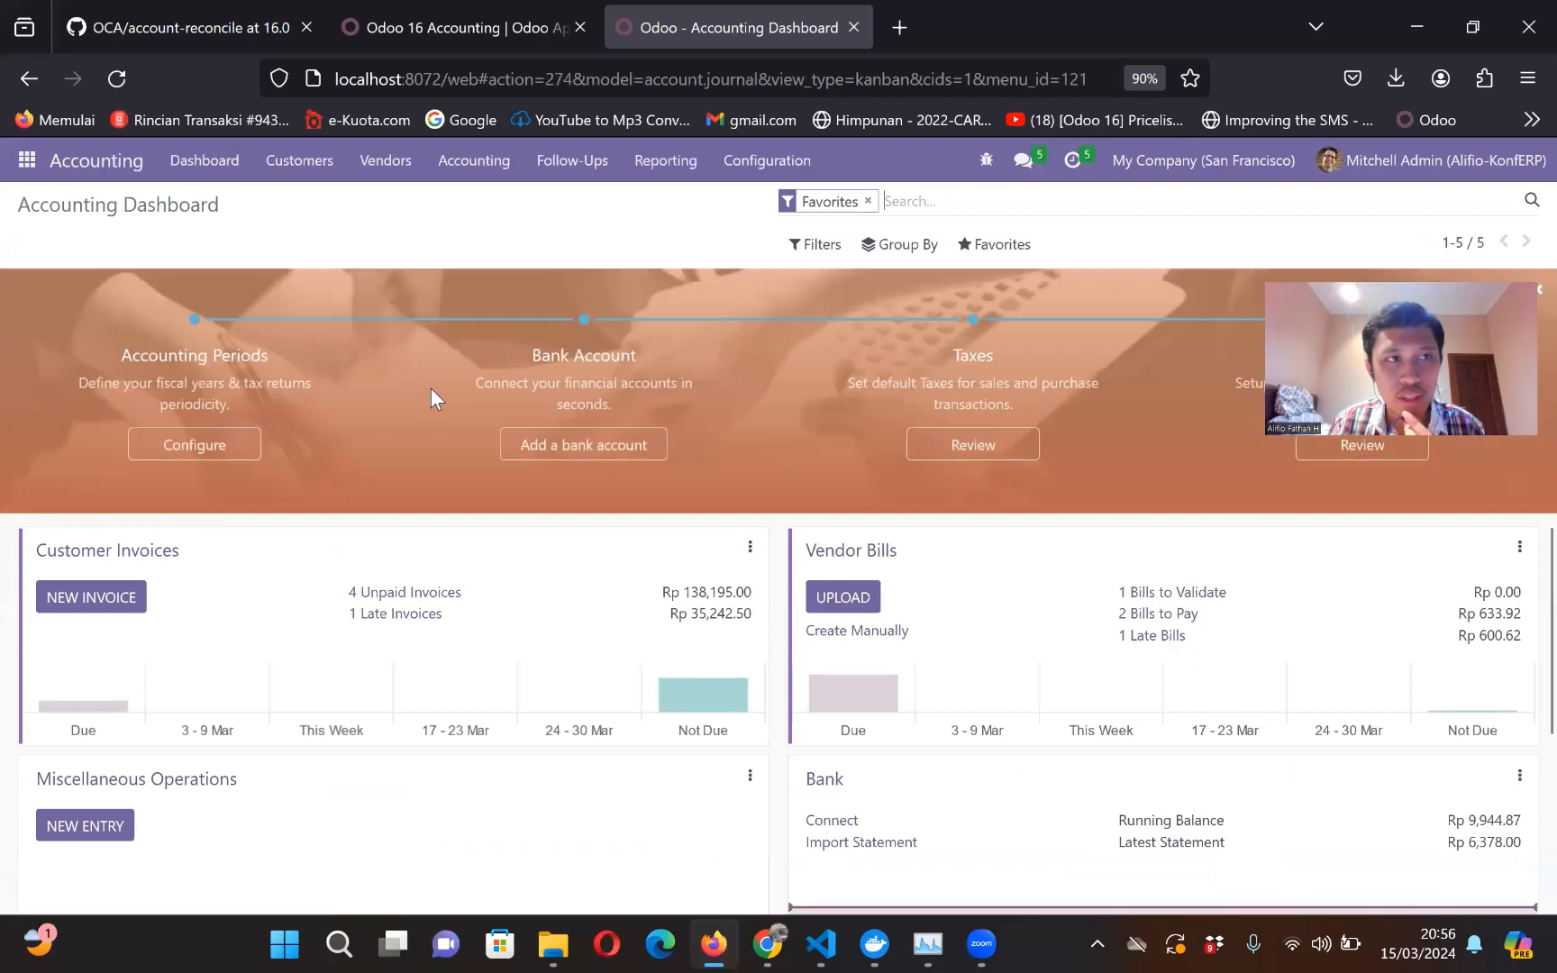
pyautogui.click(298, 166)
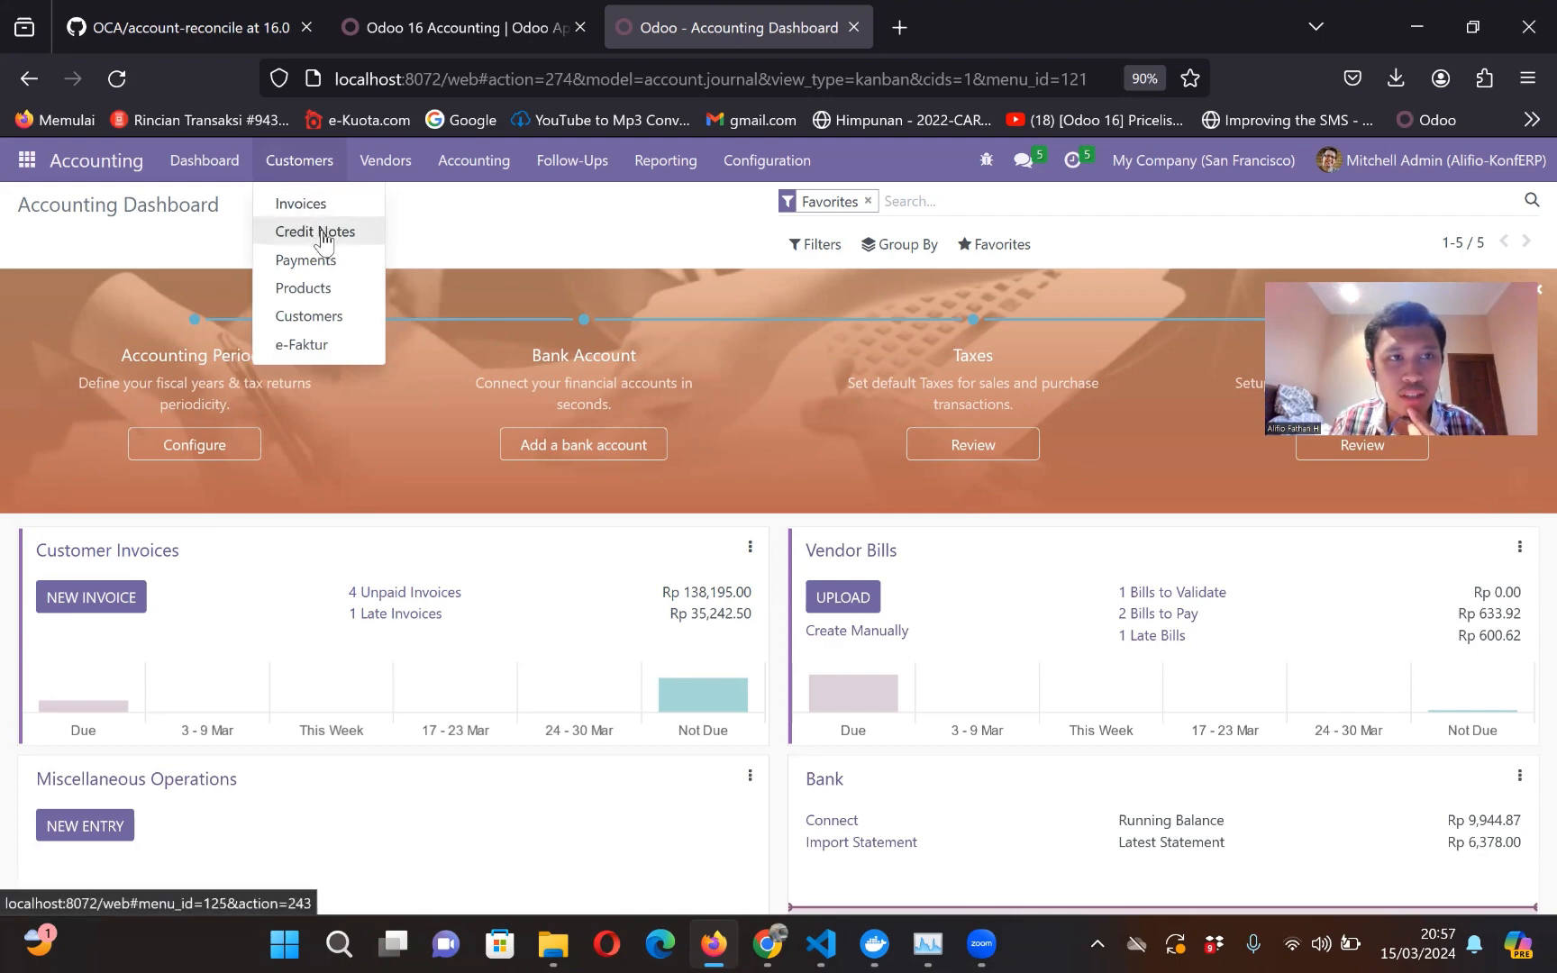
pyautogui.moveTo(375, 164)
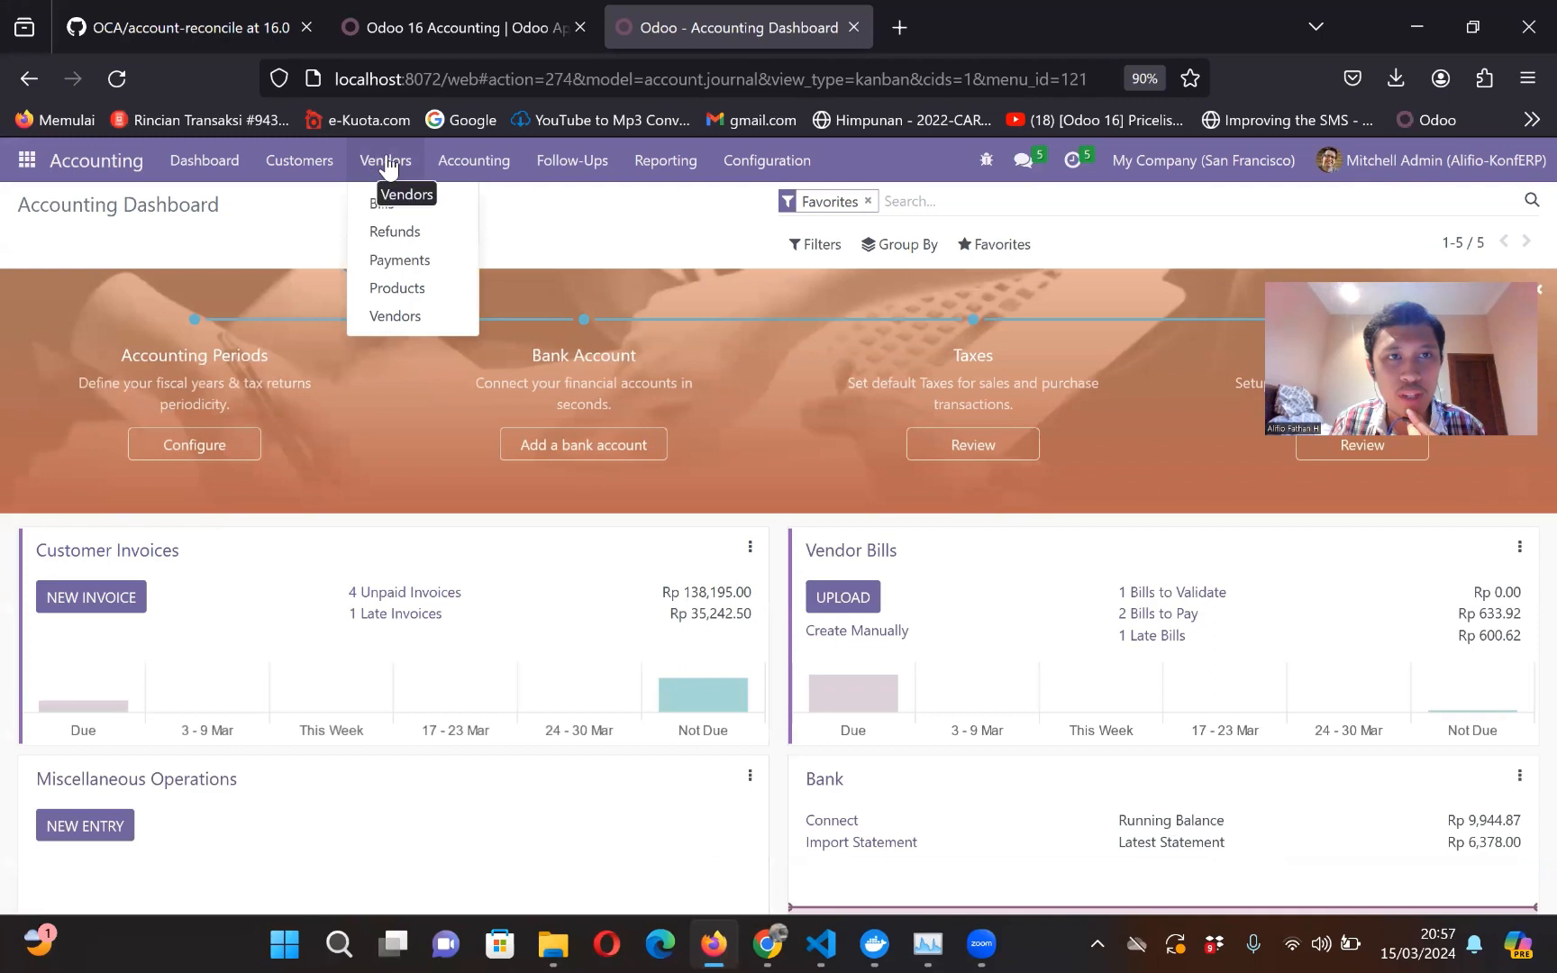
pyautogui.moveTo(475, 164)
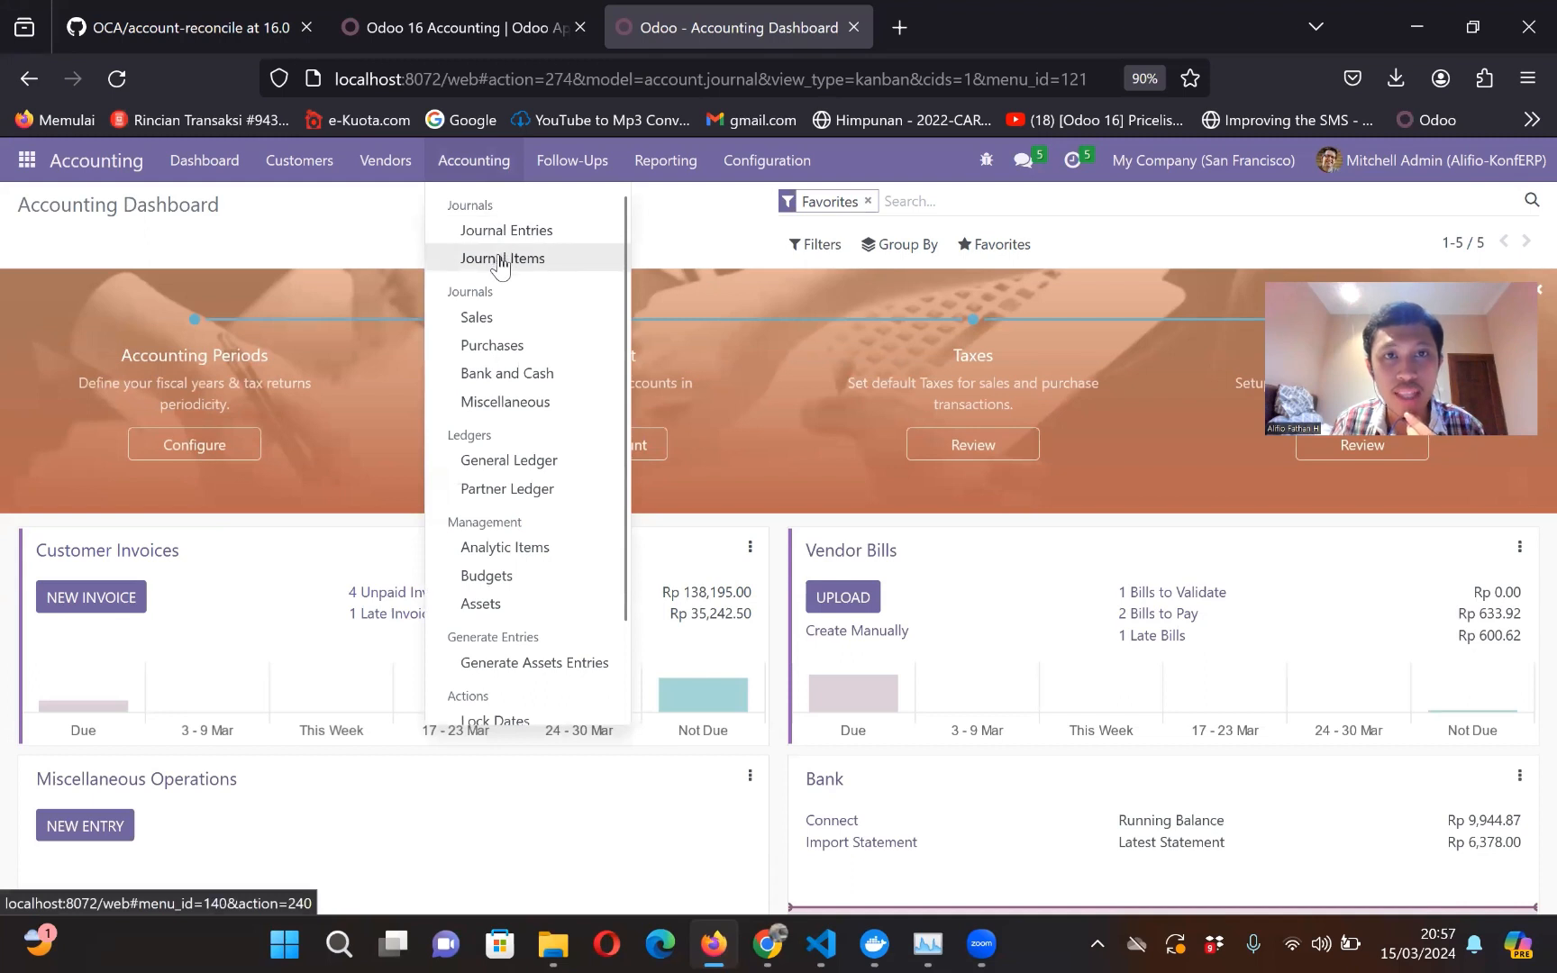
pyautogui.click(386, 247)
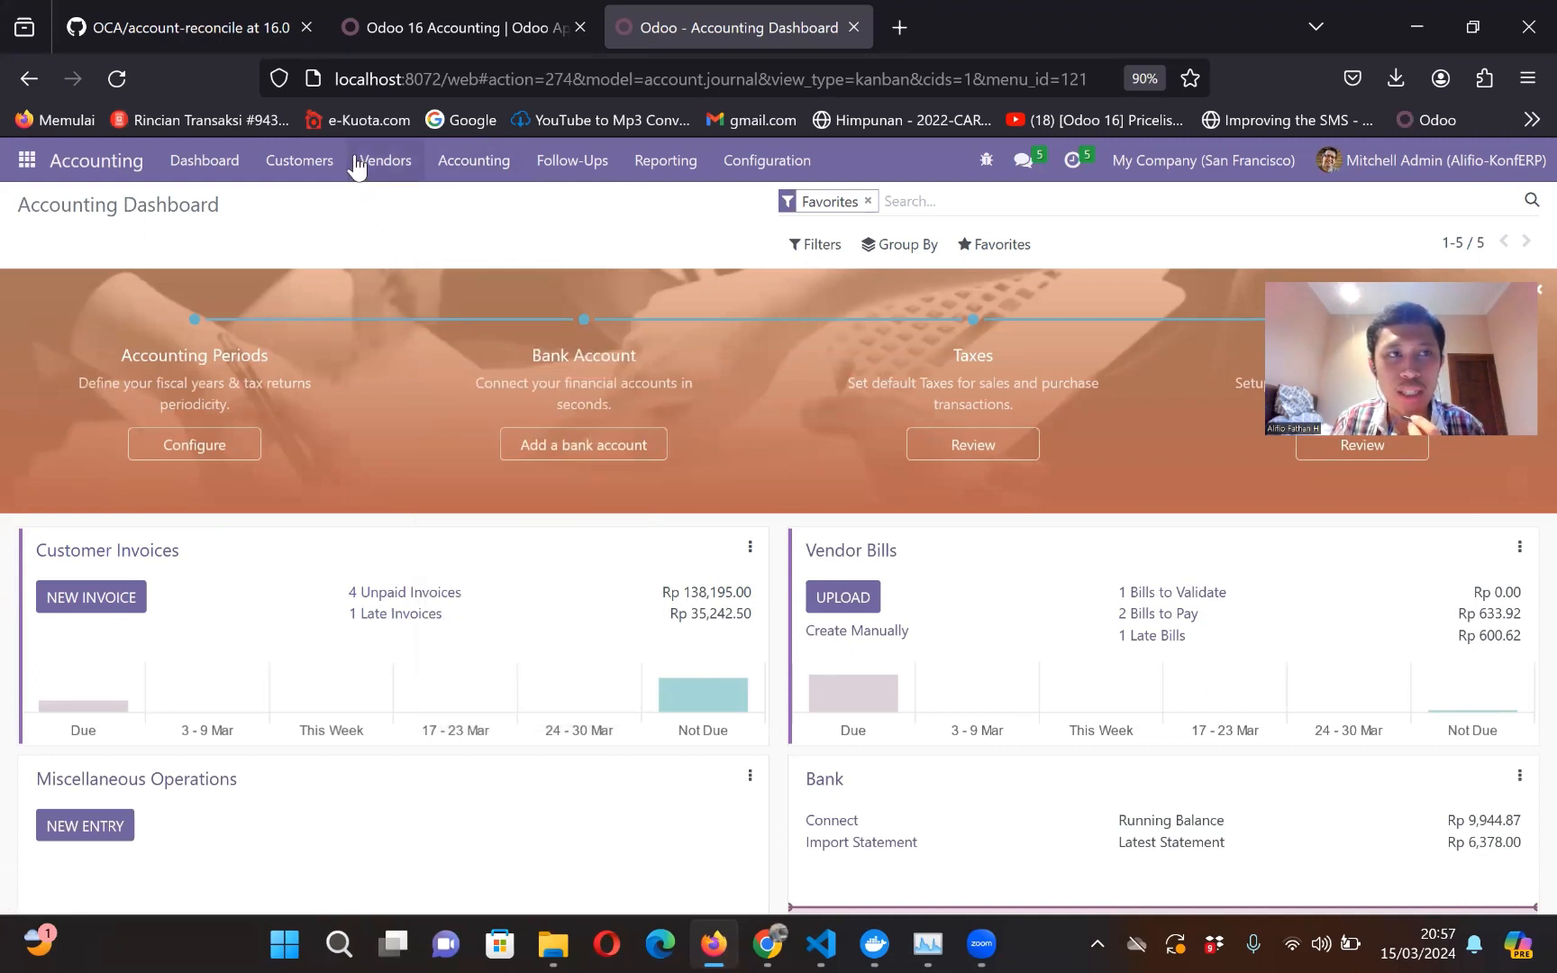
# Step: Go to the OCA/account-reconcile repository on GitHub and check its address and the available branches
pyautogui.click(229, 11)
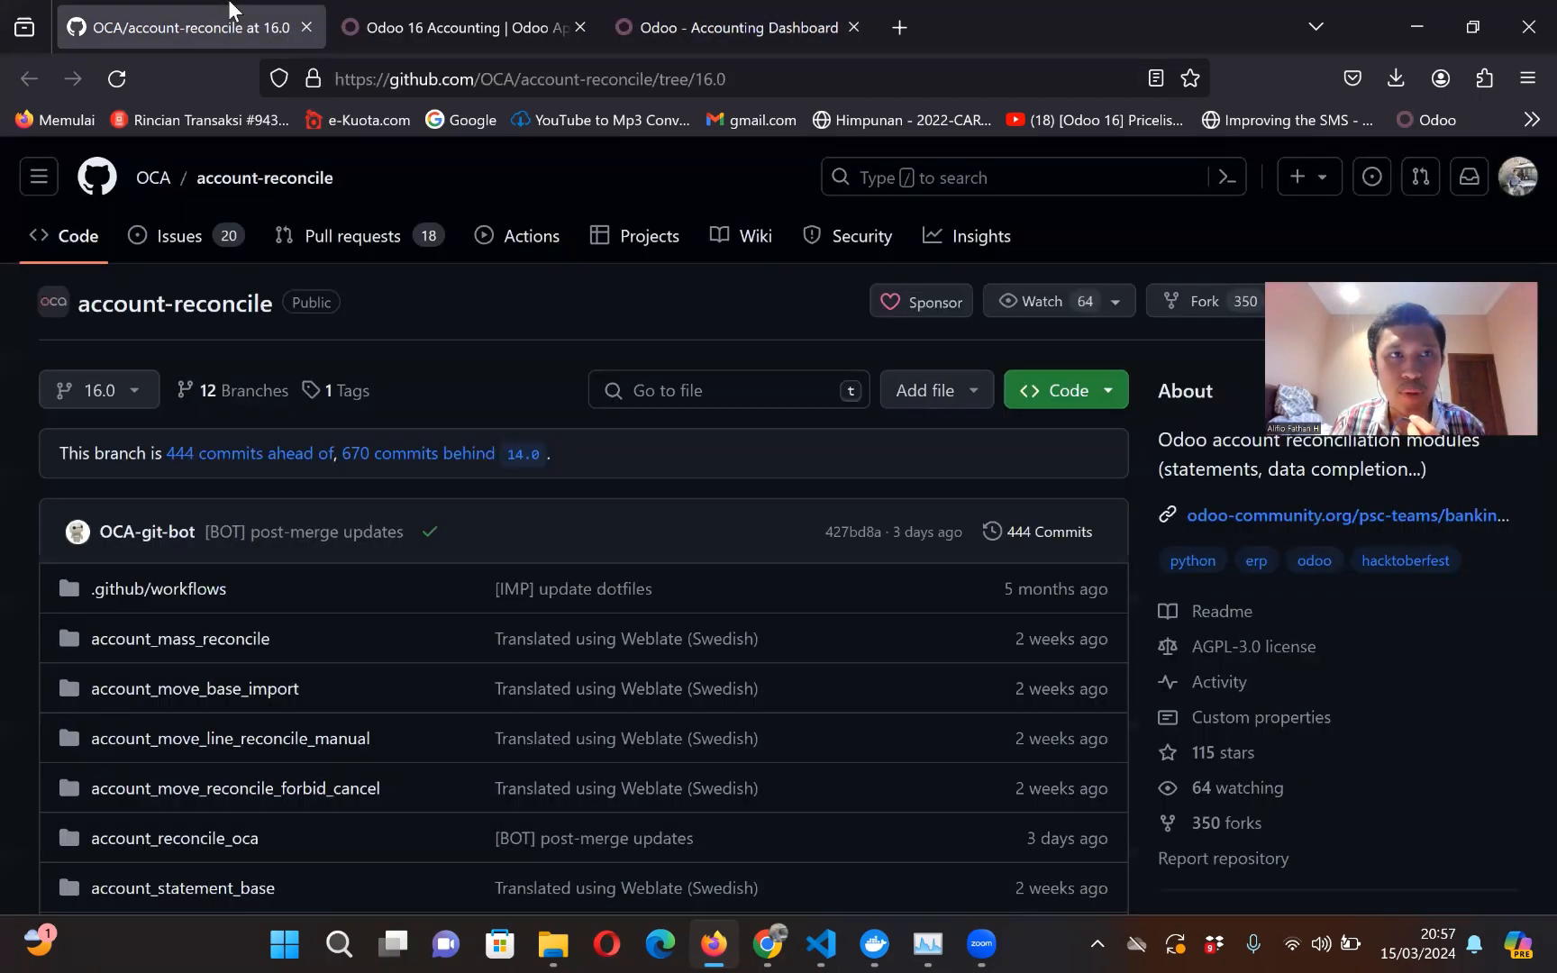
pyautogui.click(879, 70)
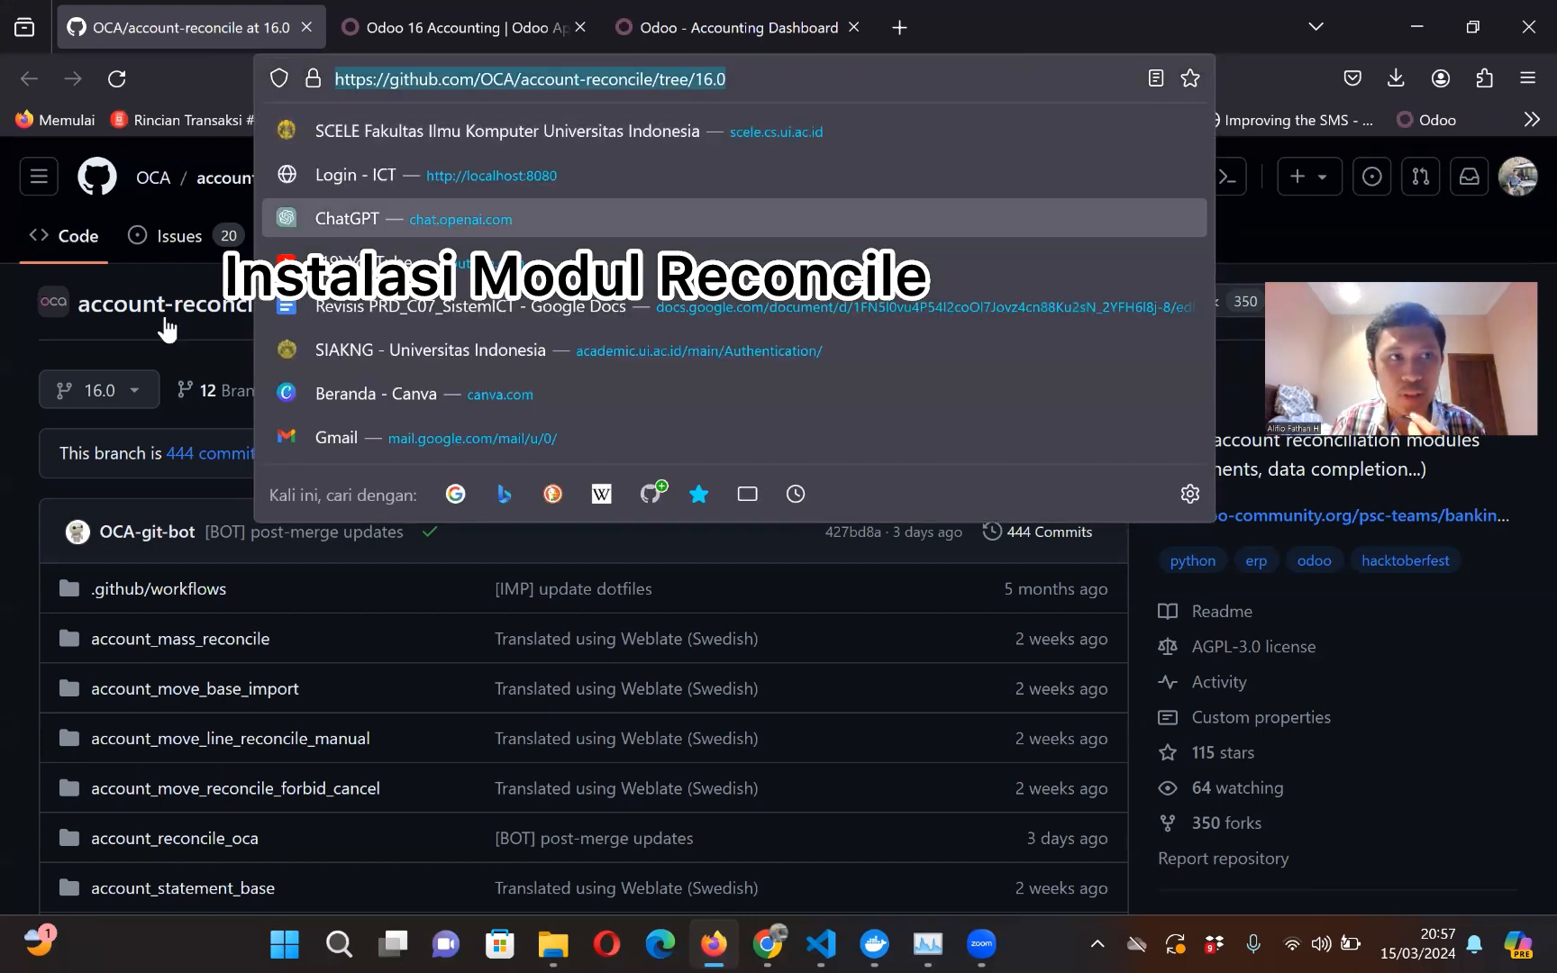
pyautogui.click(32, 360)
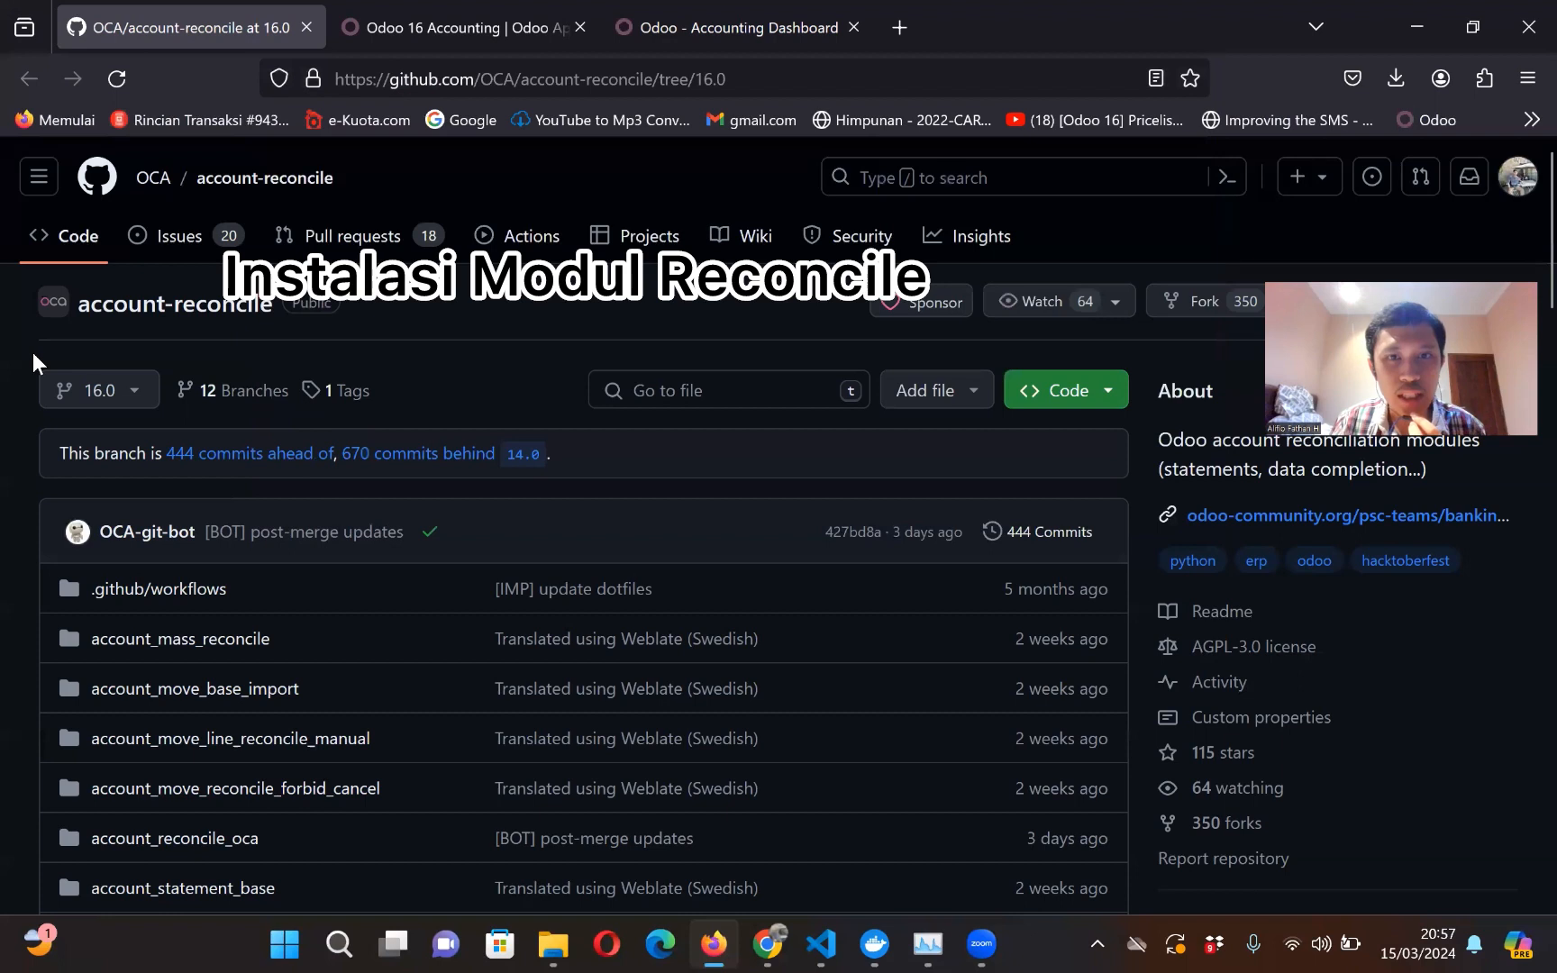
pyautogui.click(135, 396)
pyautogui.scroll(-2, 136, 403)
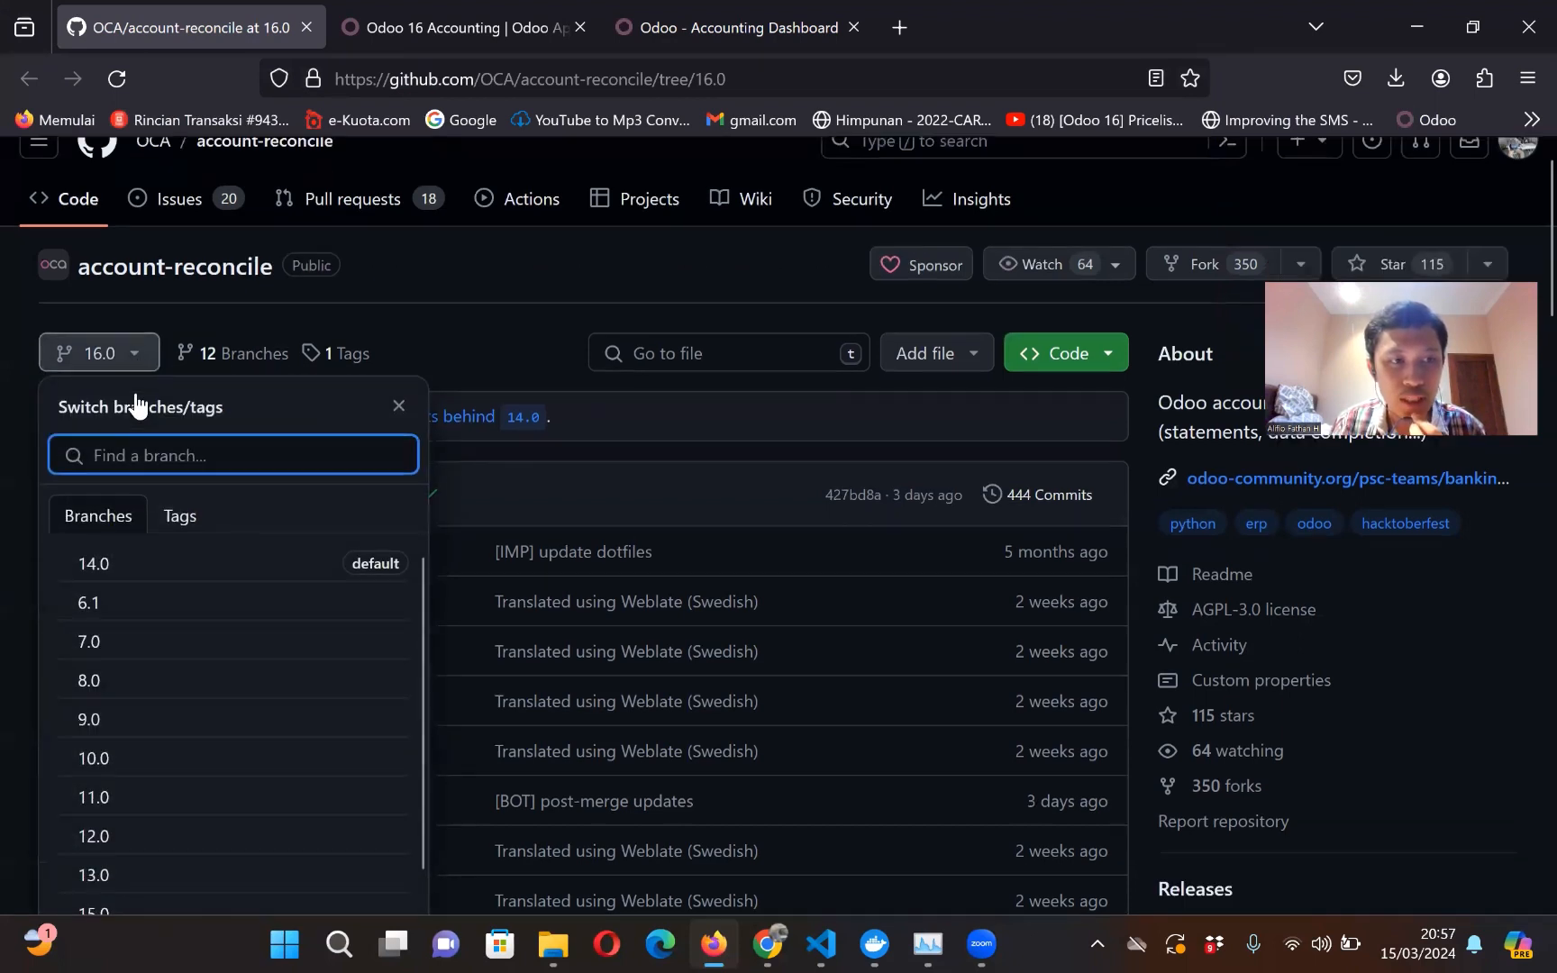
pyautogui.scroll(1, 133, 392)
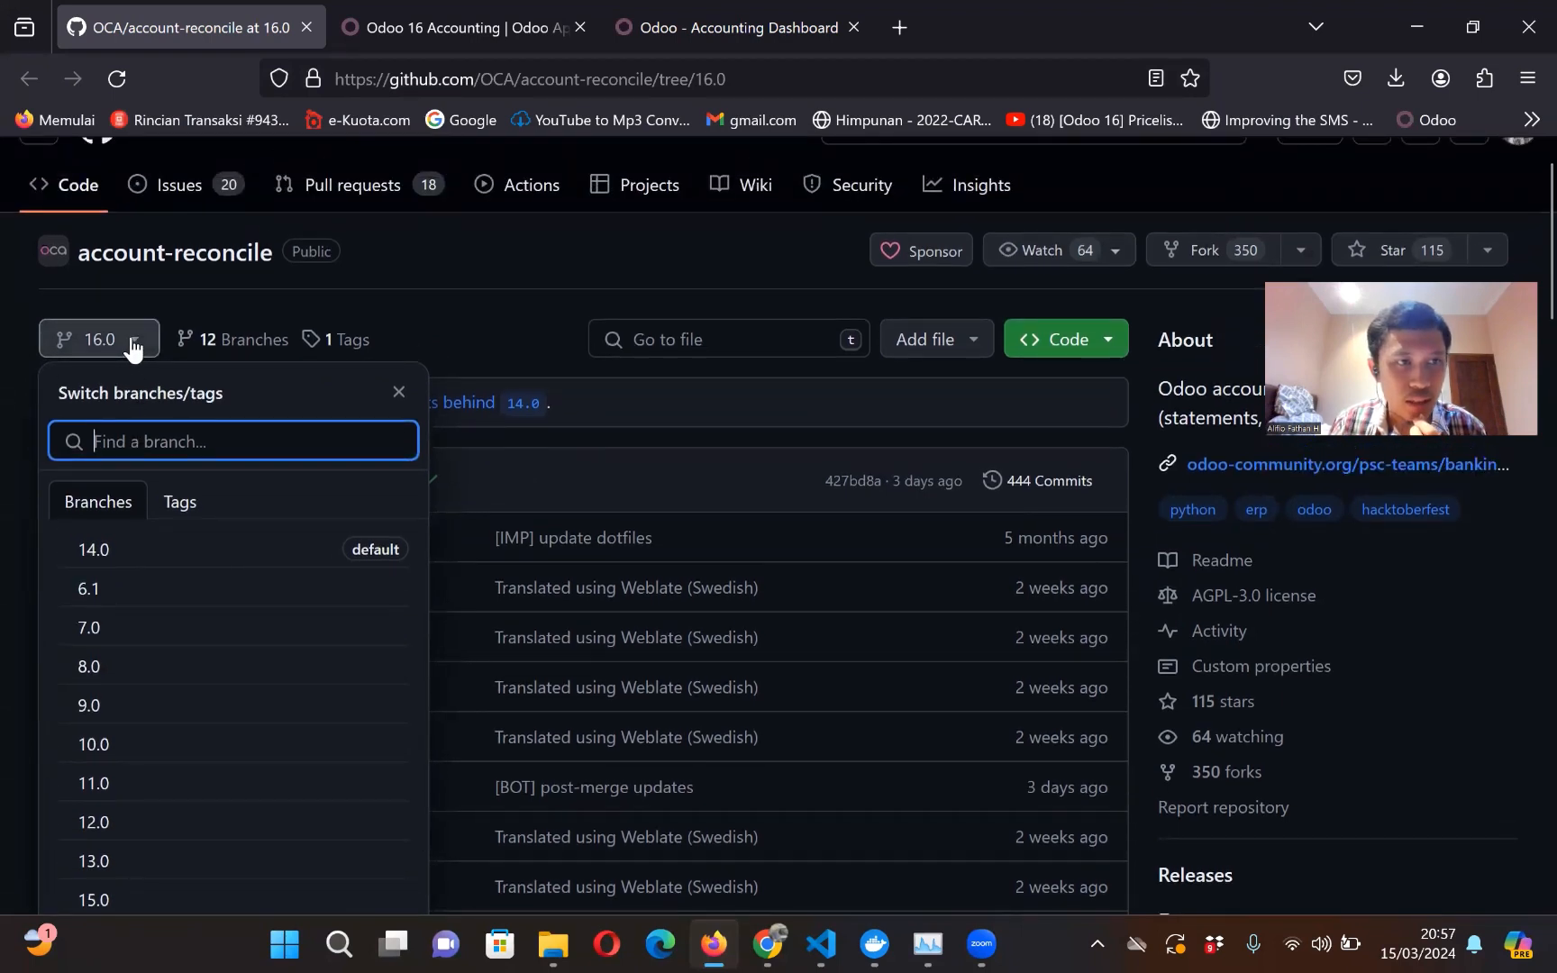
pyautogui.click(138, 347)
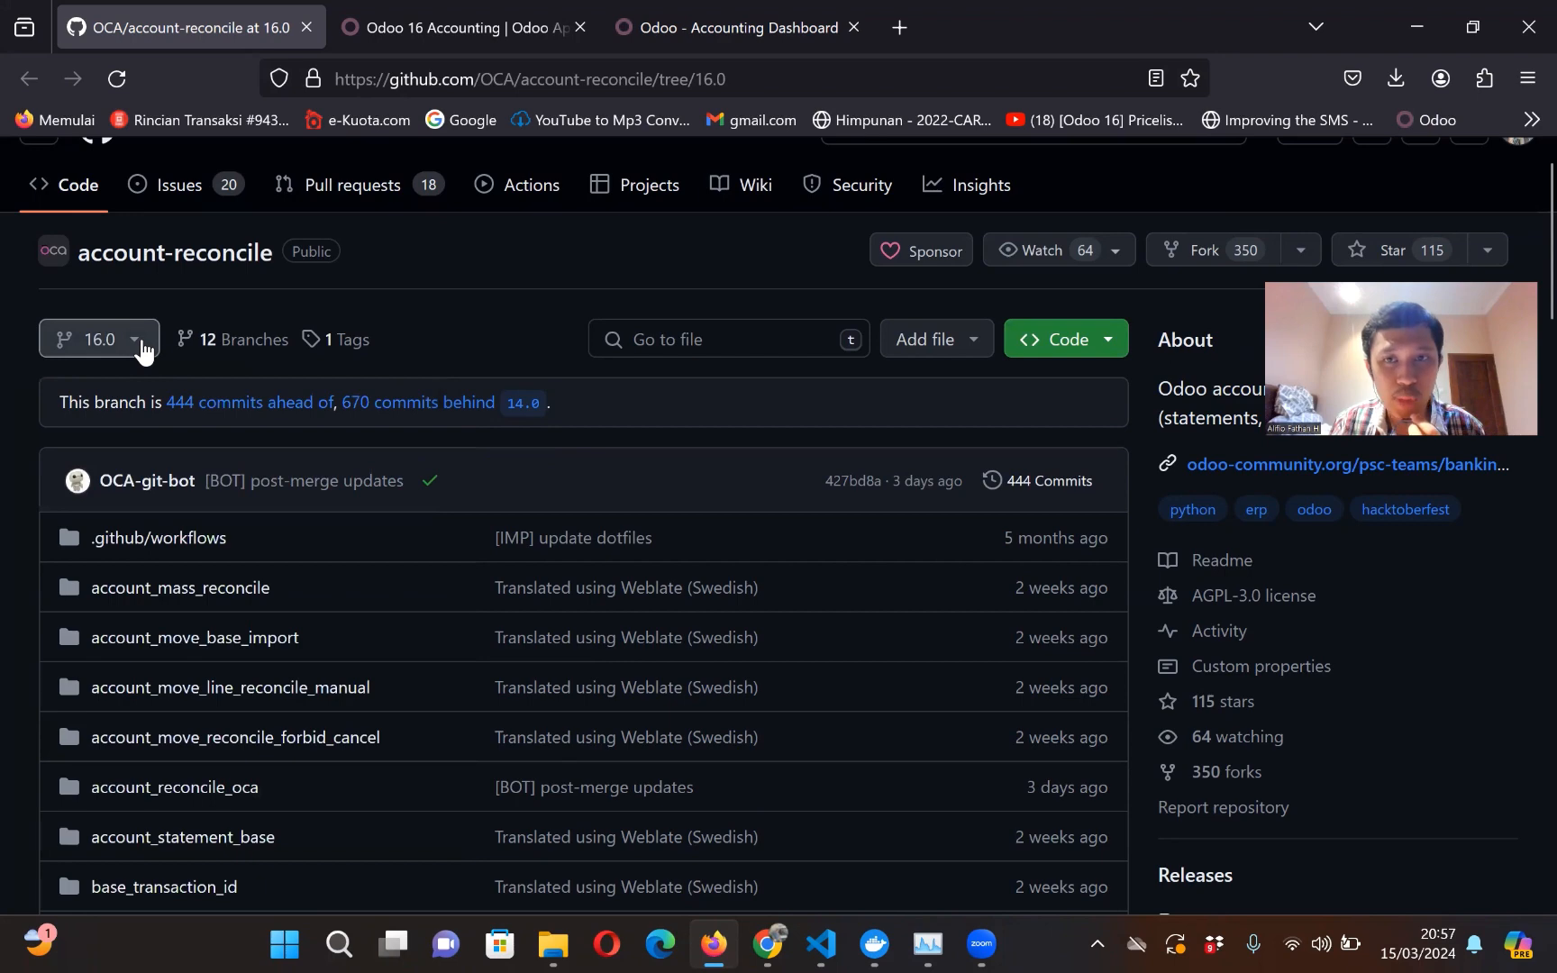
# Step: Download the 16.0 branch of the account-reconcile repository as a ZIP archive
pyautogui.scroll(-1, 474, 413)
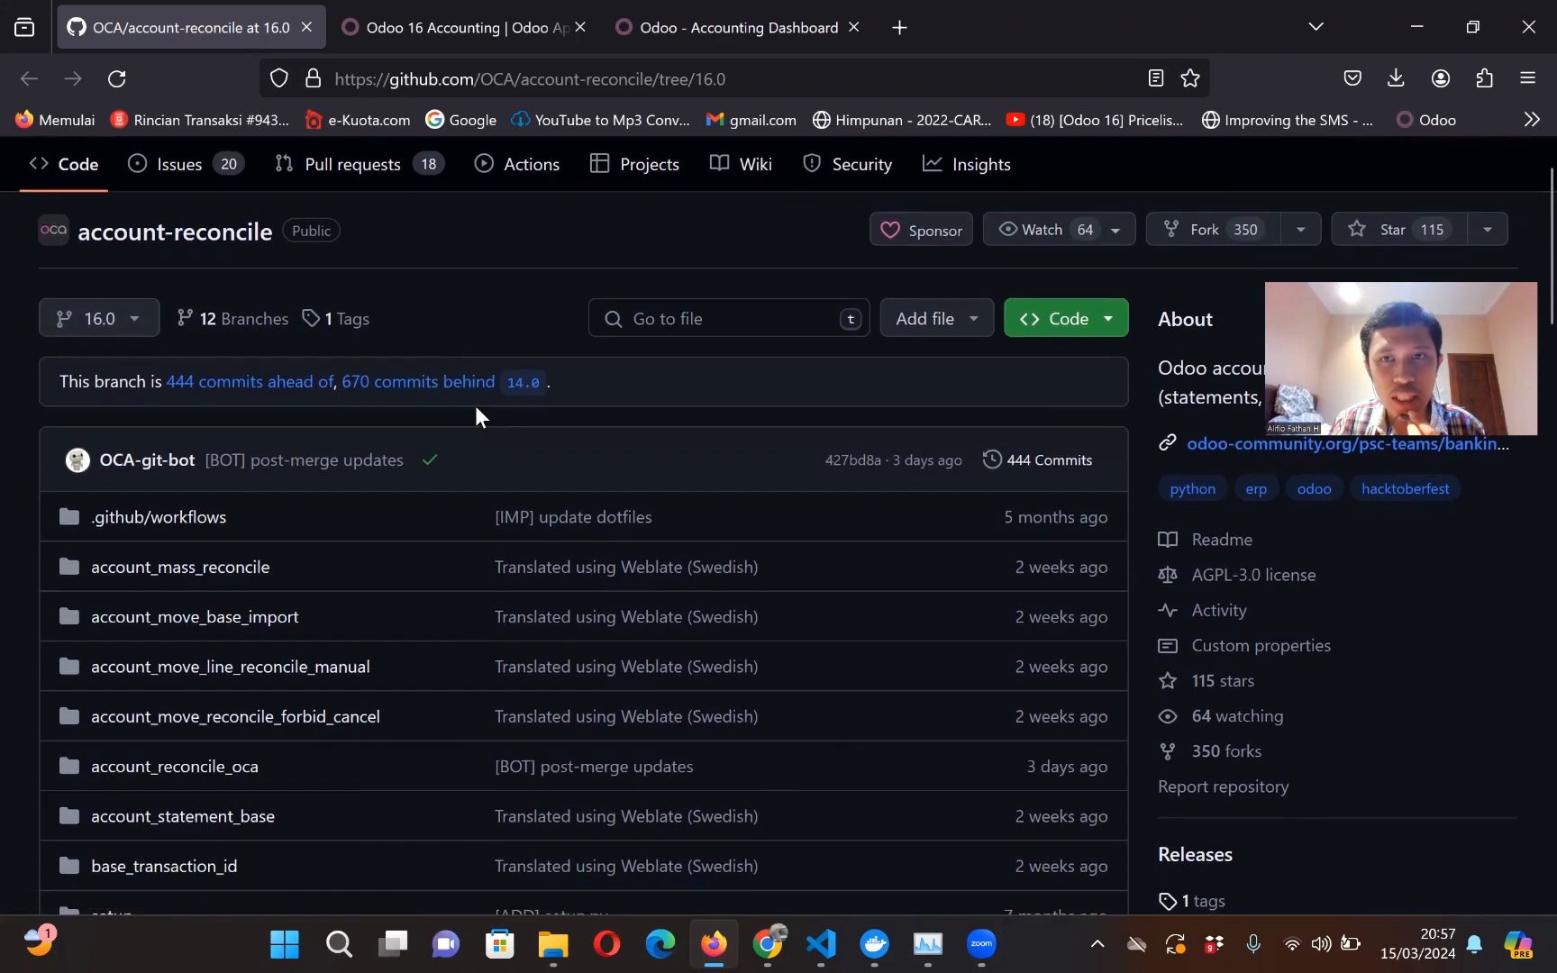
pyautogui.scroll(-1, 476, 415)
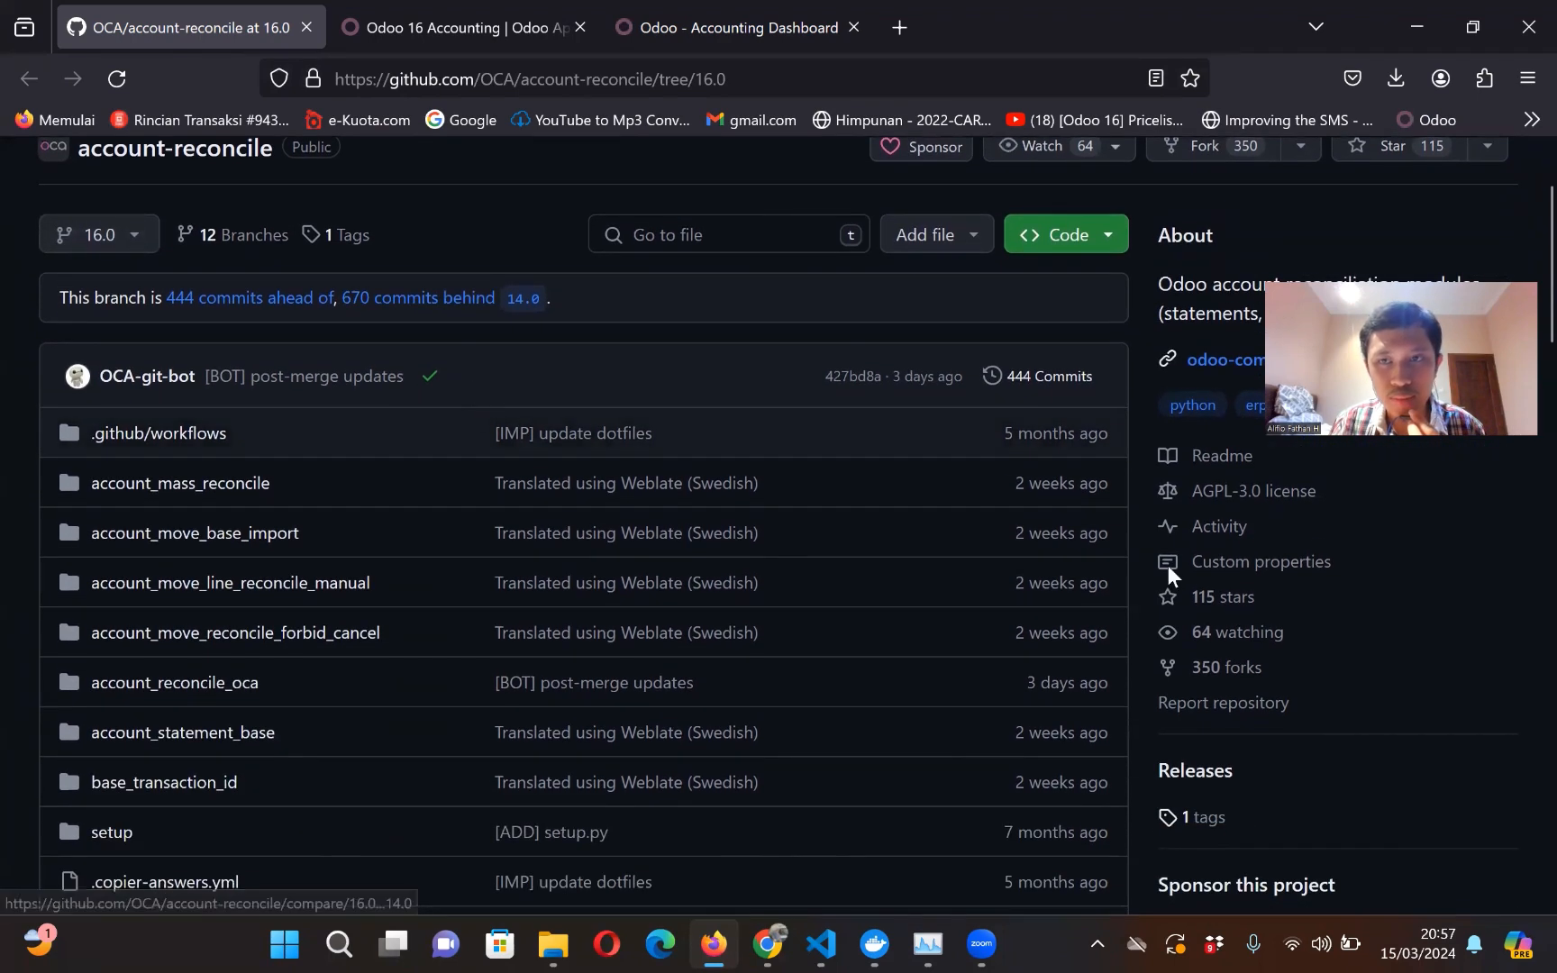
pyautogui.scroll(2, 1366, 811)
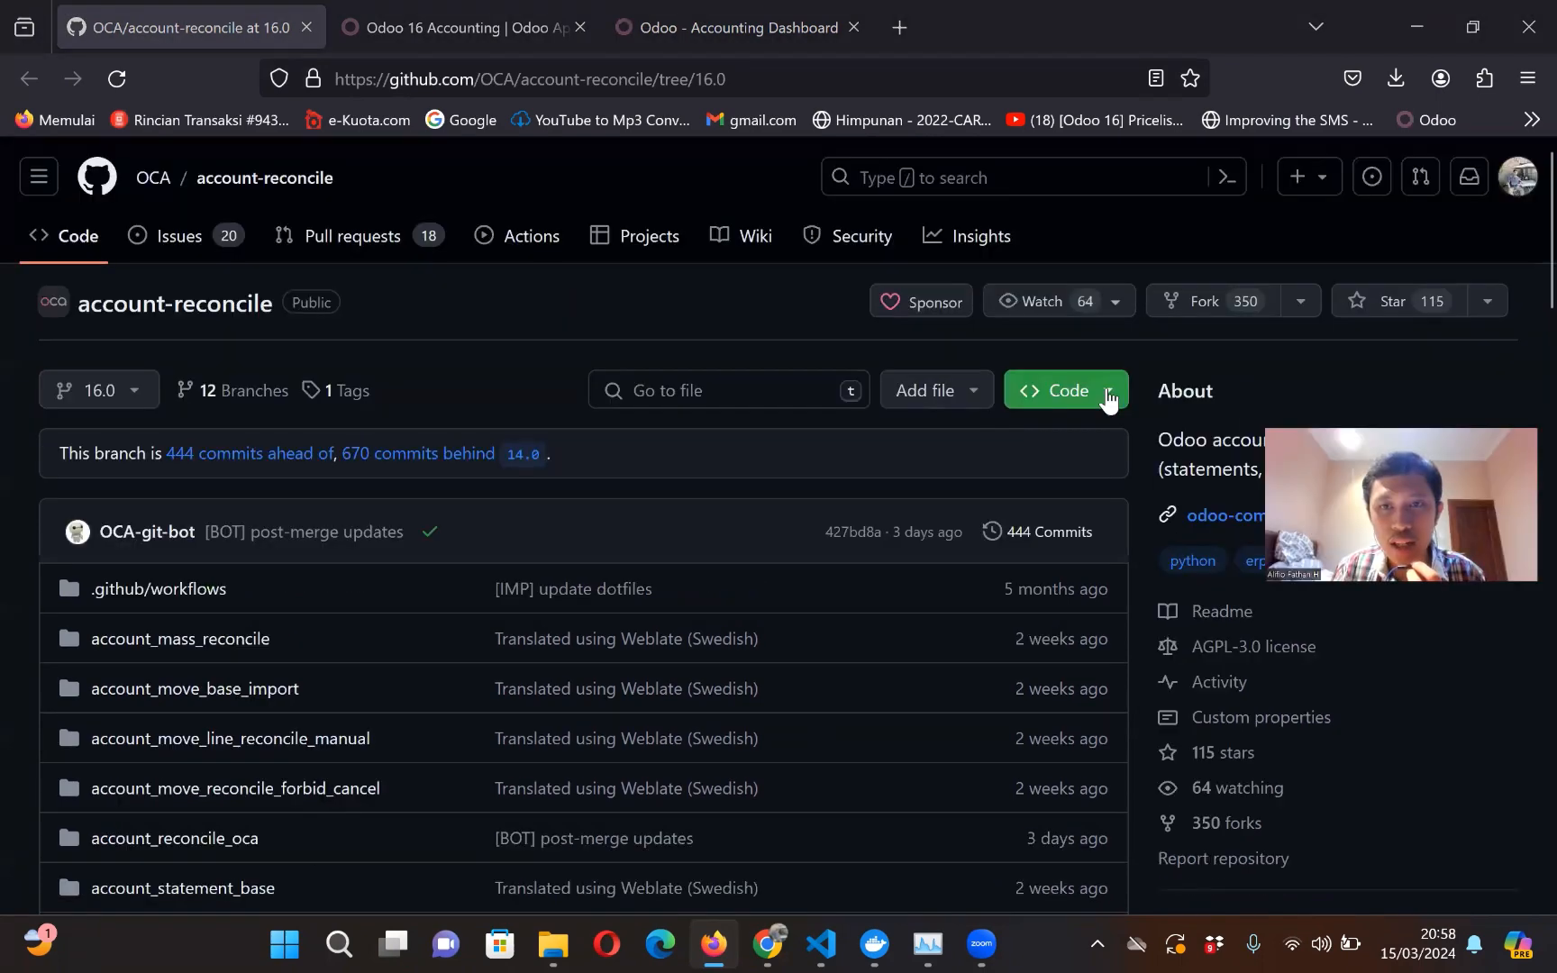
pyautogui.click(1108, 398)
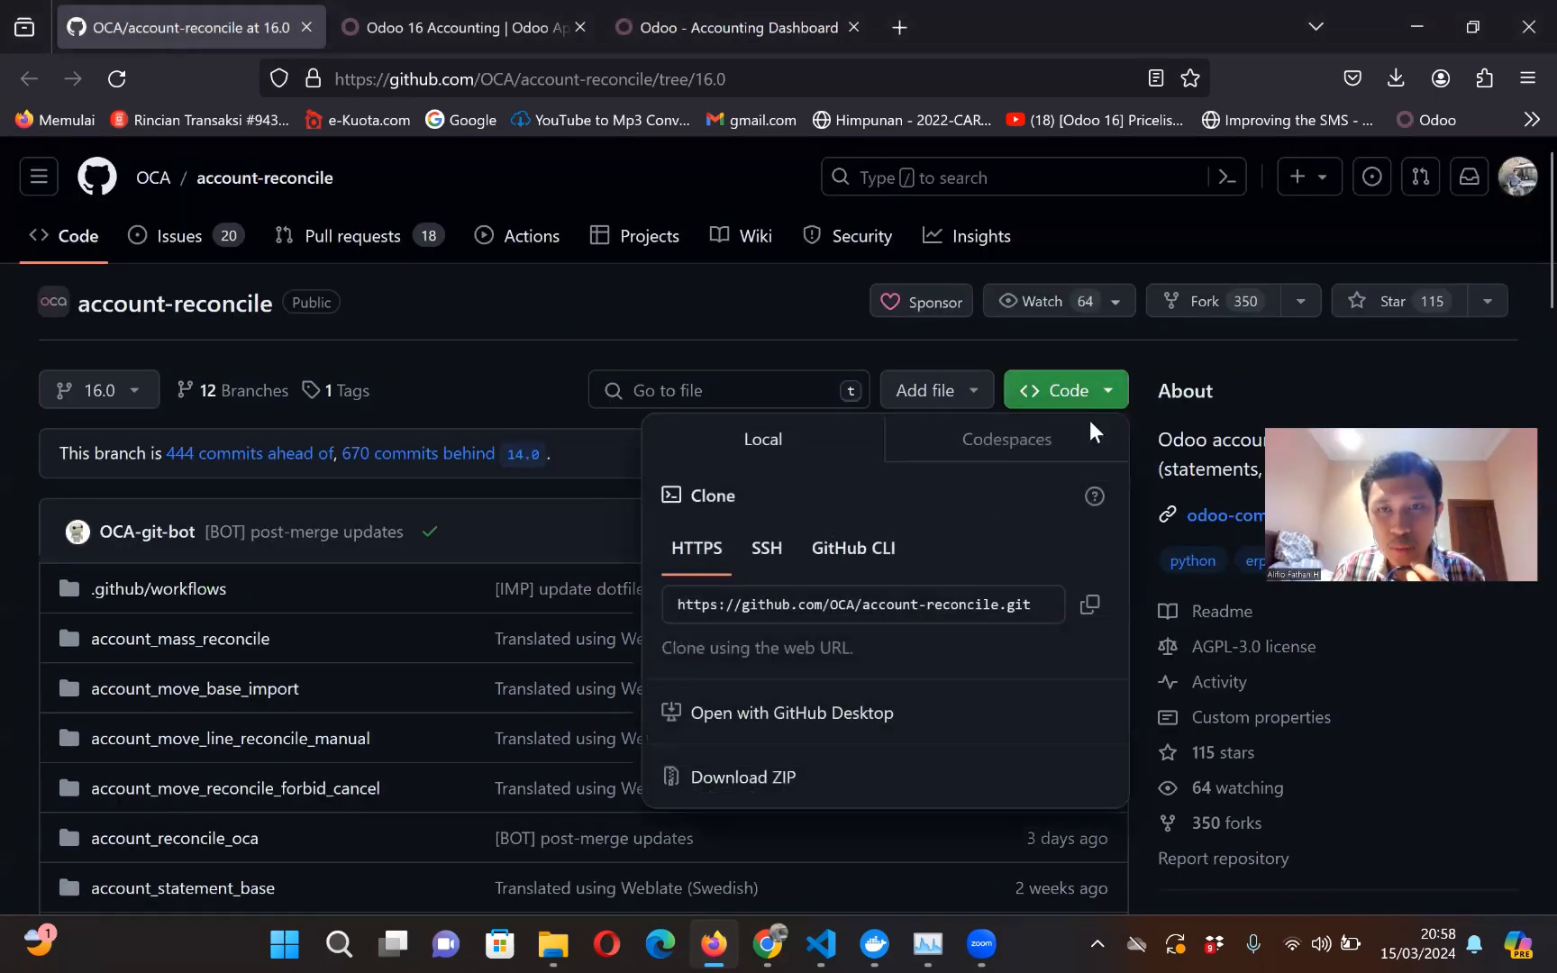
pyautogui.click(906, 780)
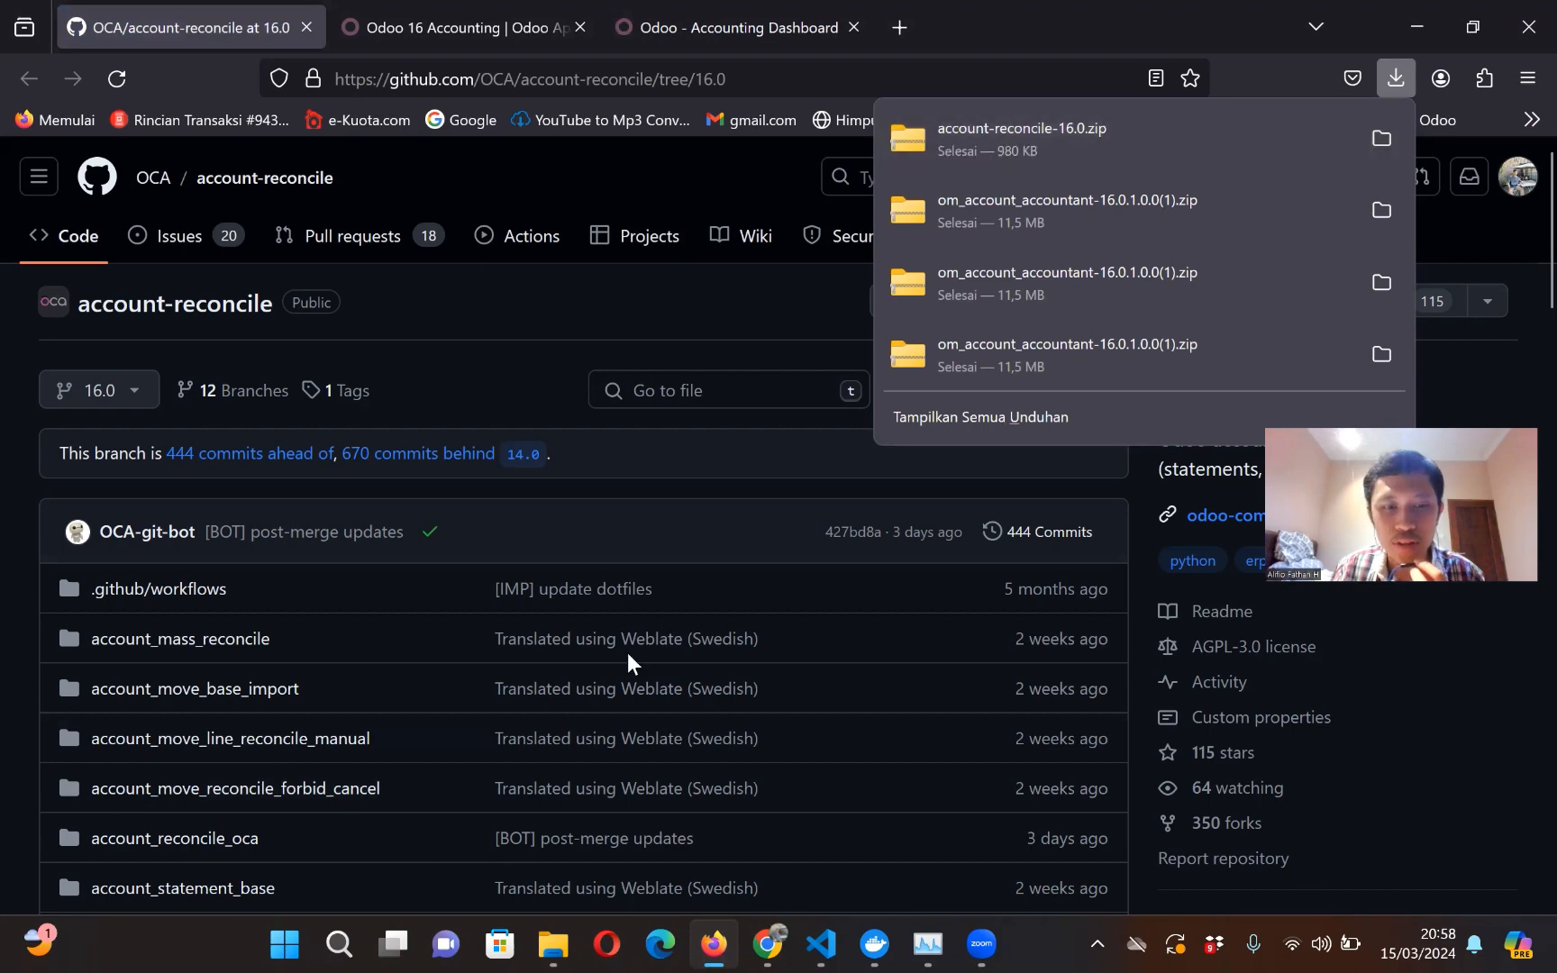
# Step: In File Explorer, open account-reconcile-16.0.zip from Downloads and copy its seven module folders, account_mass_reconcile through base_transaction_id
pyautogui.click(559, 944)
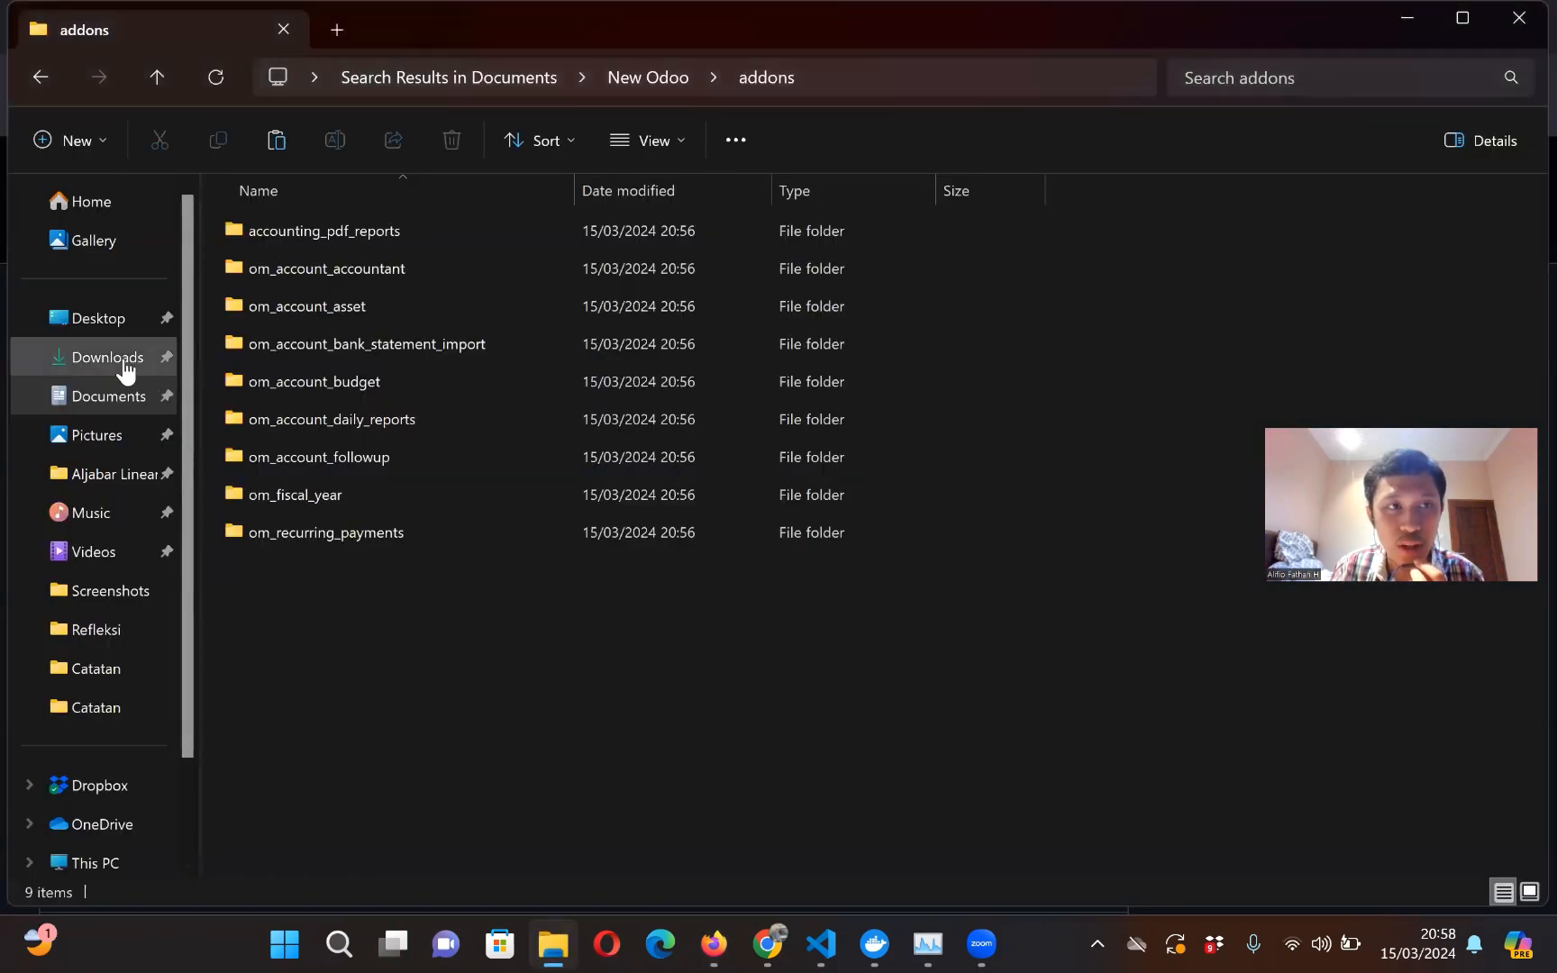
pyautogui.click(125, 363)
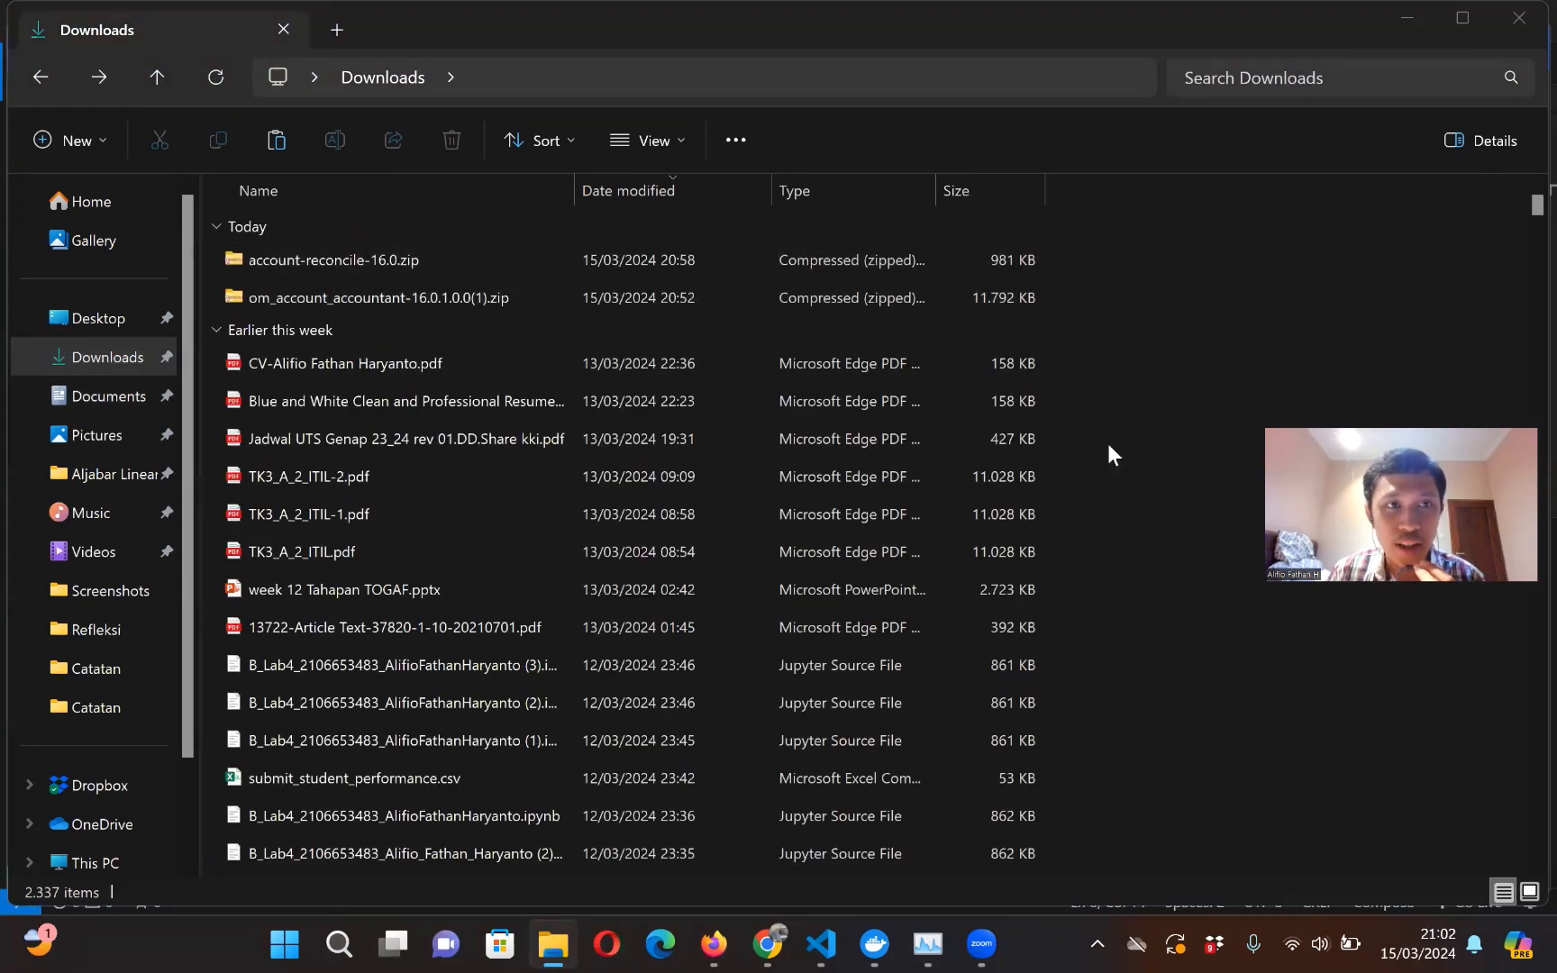
pyautogui.doubleClick(758, 260)
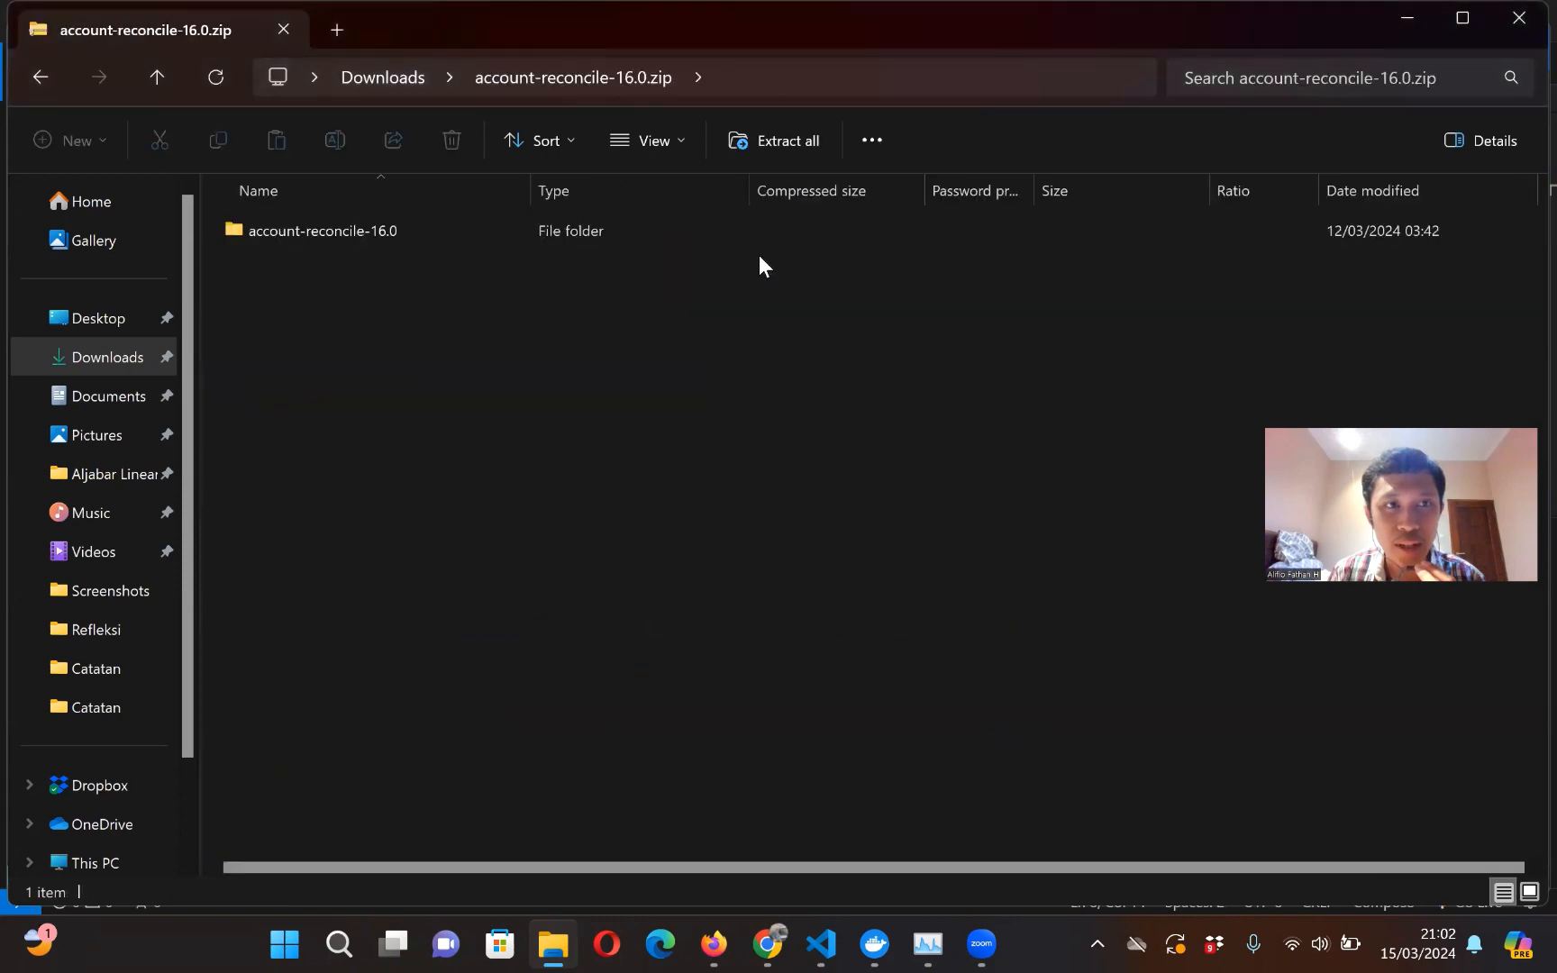
pyautogui.doubleClick(484, 230)
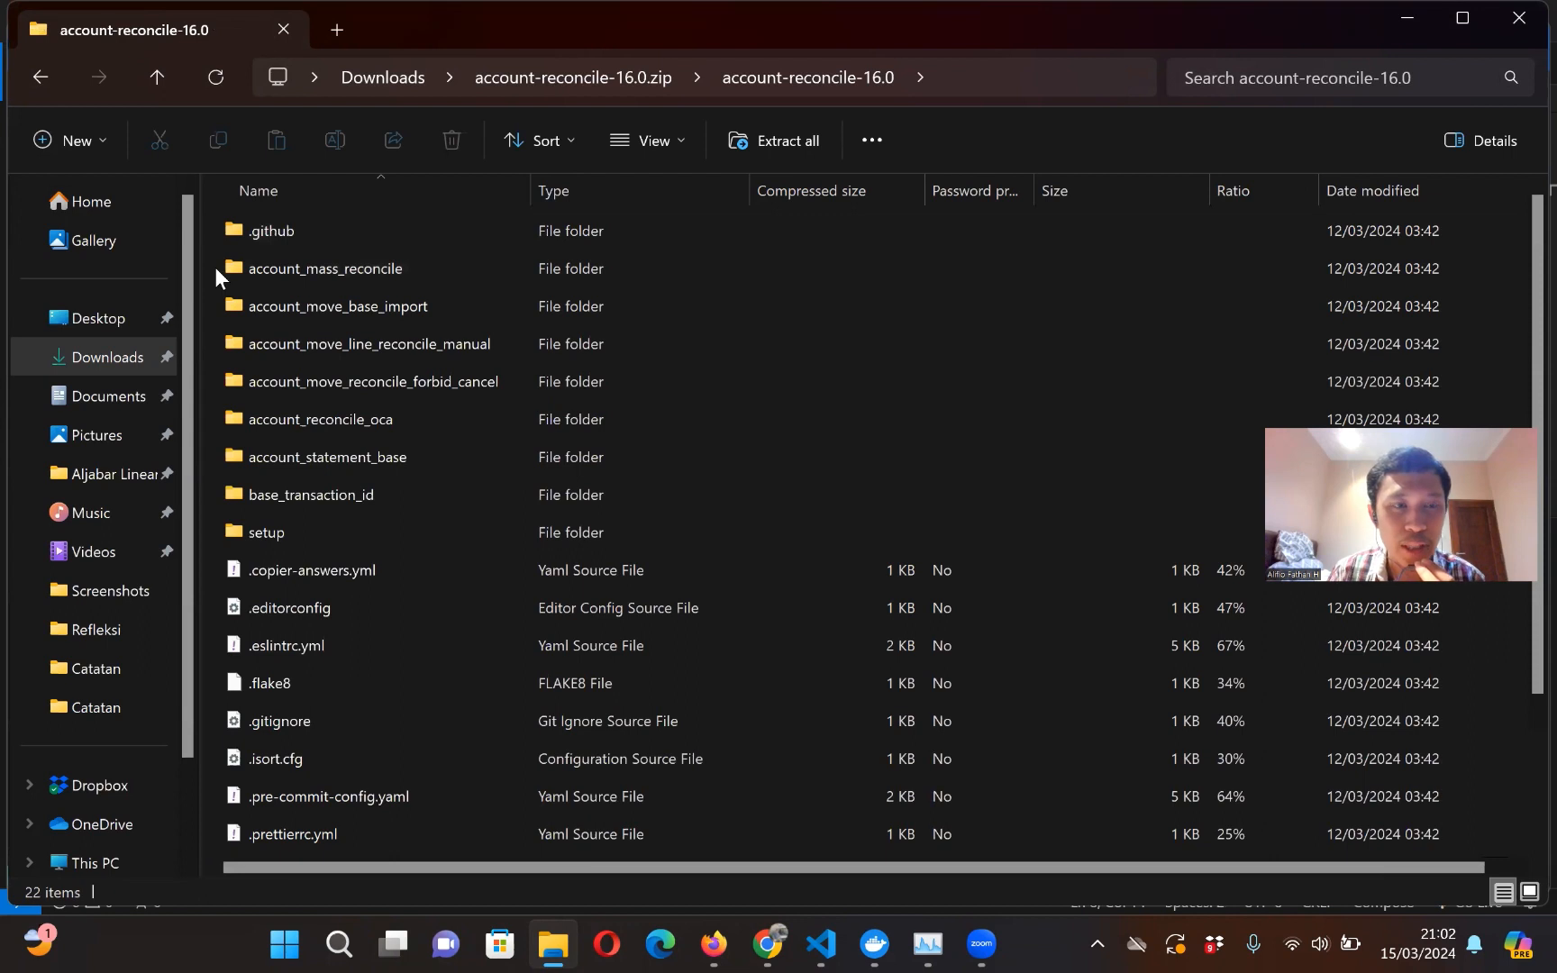
pyautogui.moveTo(214, 267); pyautogui.dragTo(276, 492)
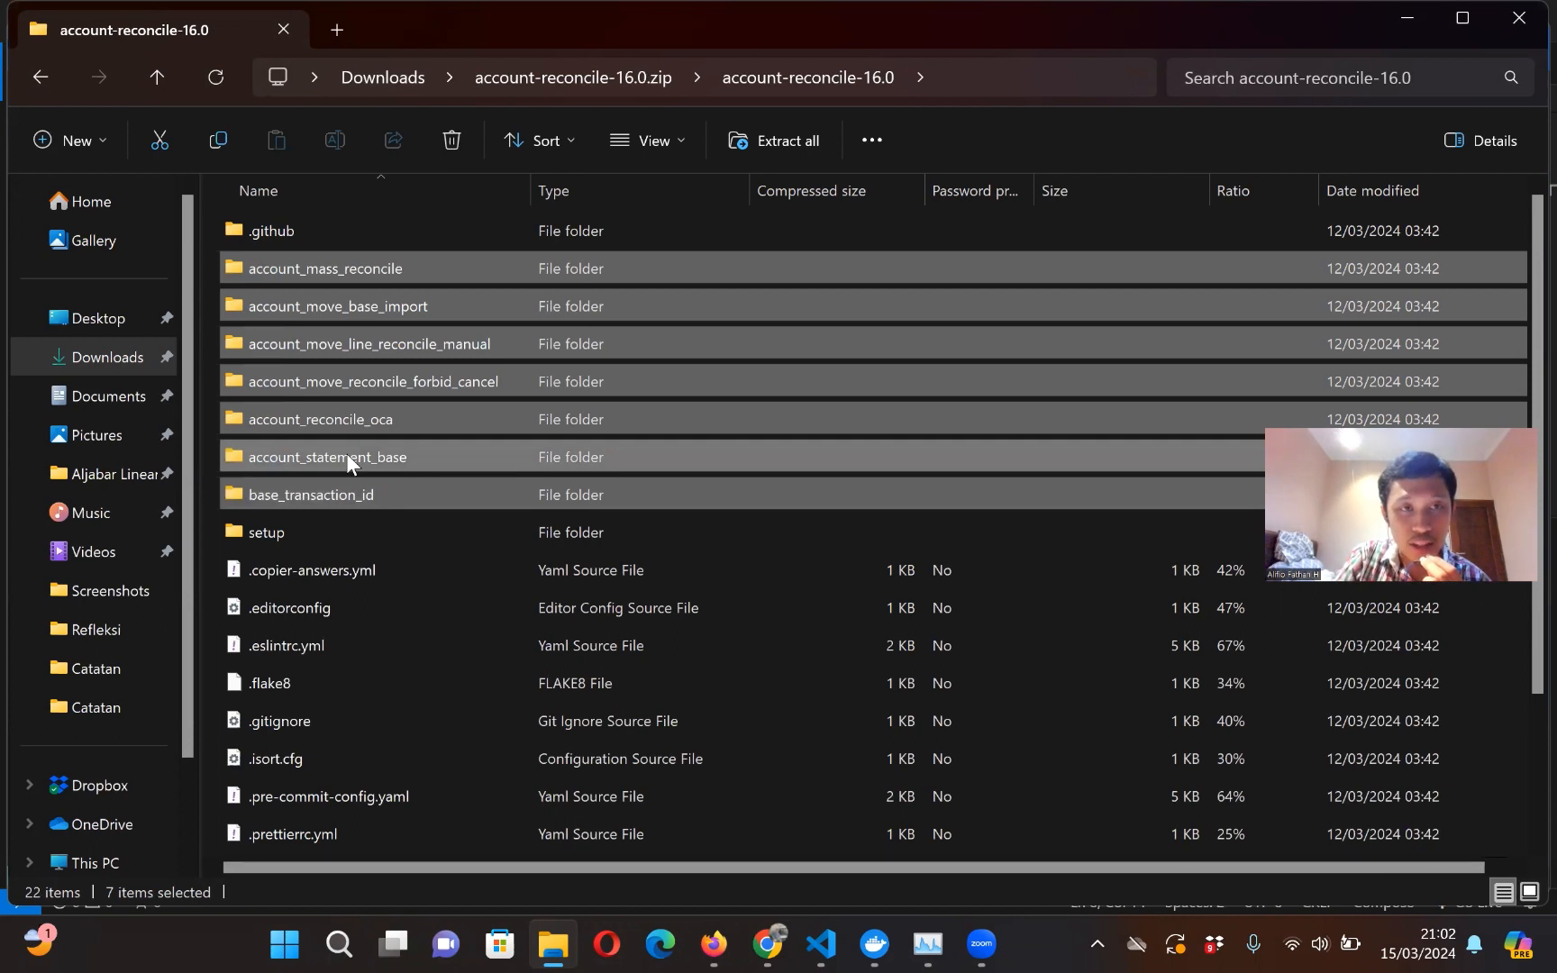
# Step: Find the New Odoo folder by searching Documents and paste the copied module folders into its addons folder
pyautogui.click(130, 397)
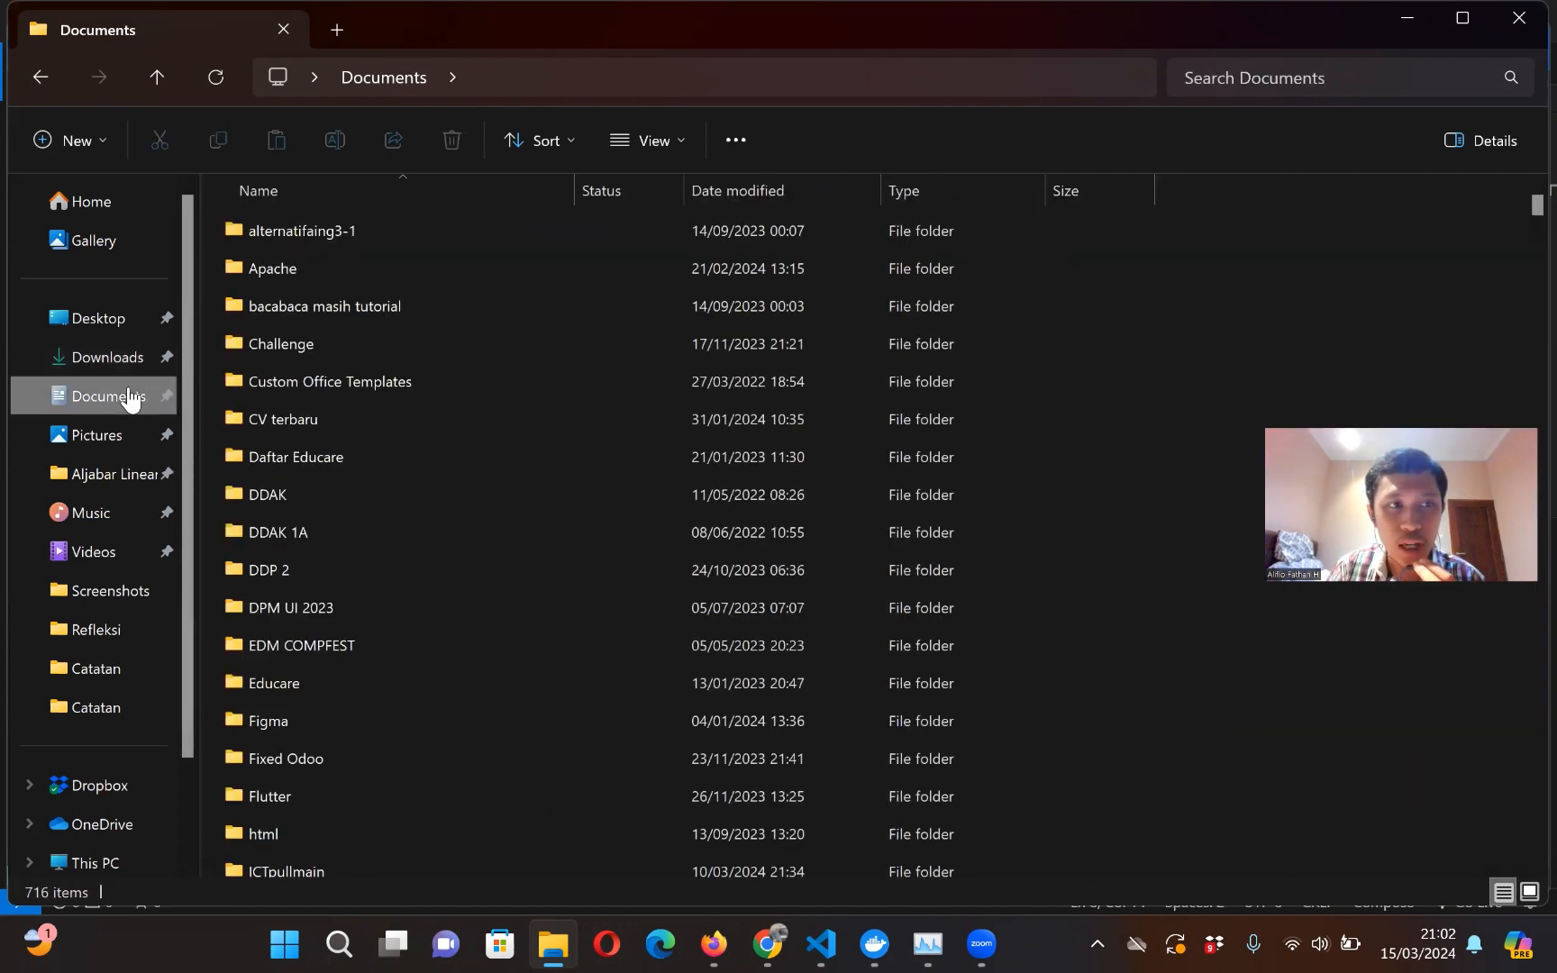
pyautogui.click(1232, 79)
pyautogui.write('new ')
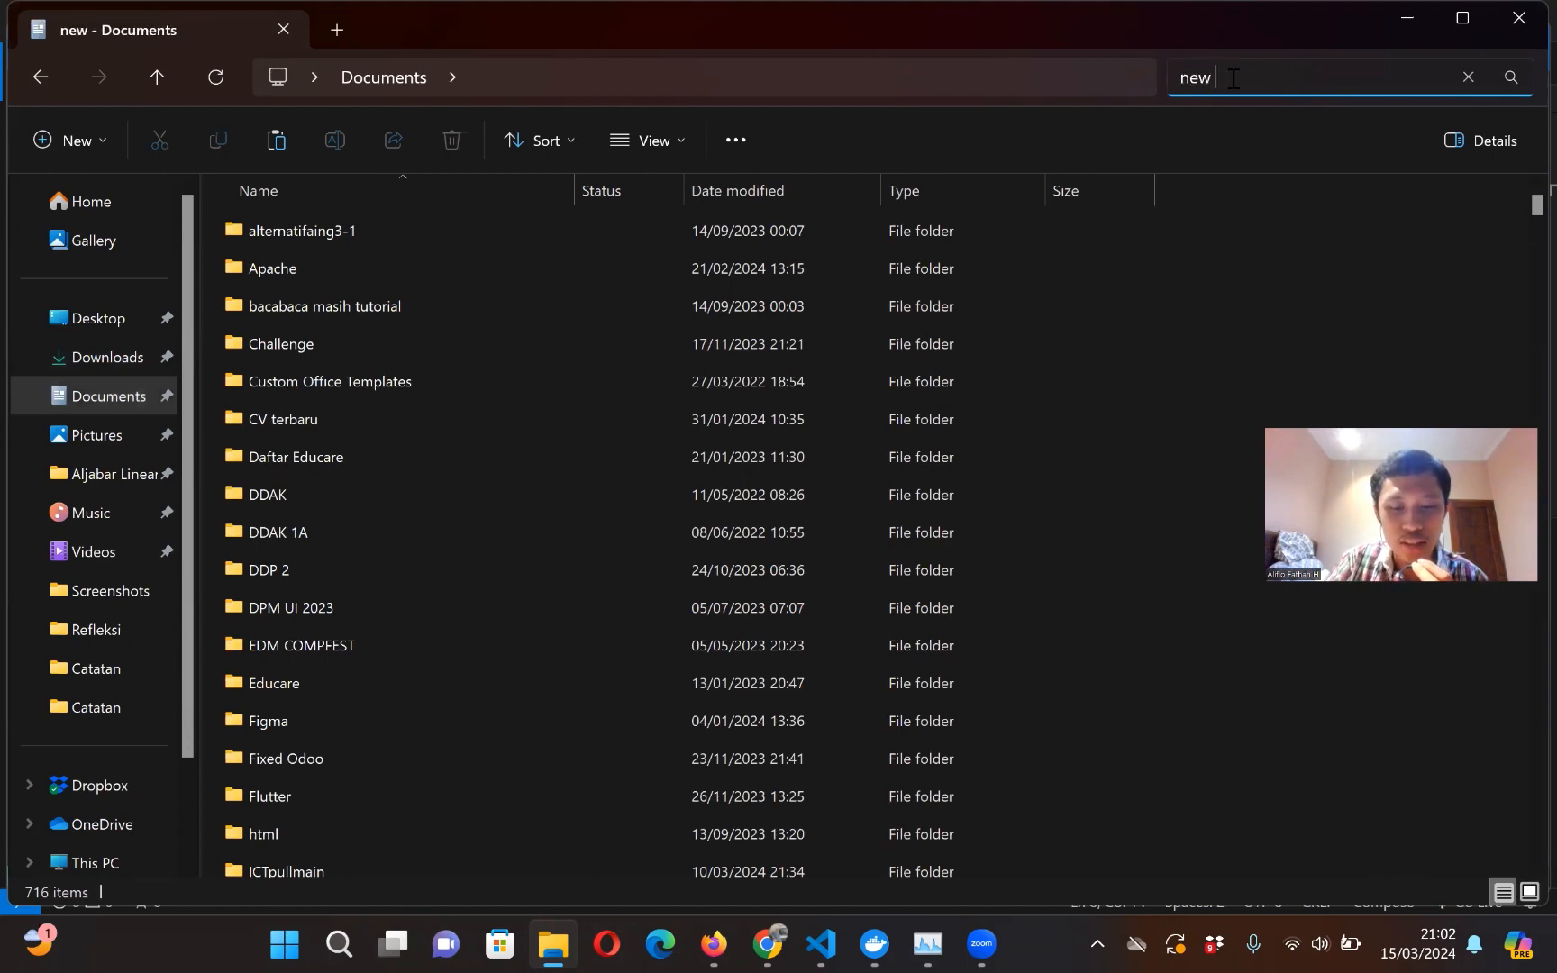
pyautogui.write('od')
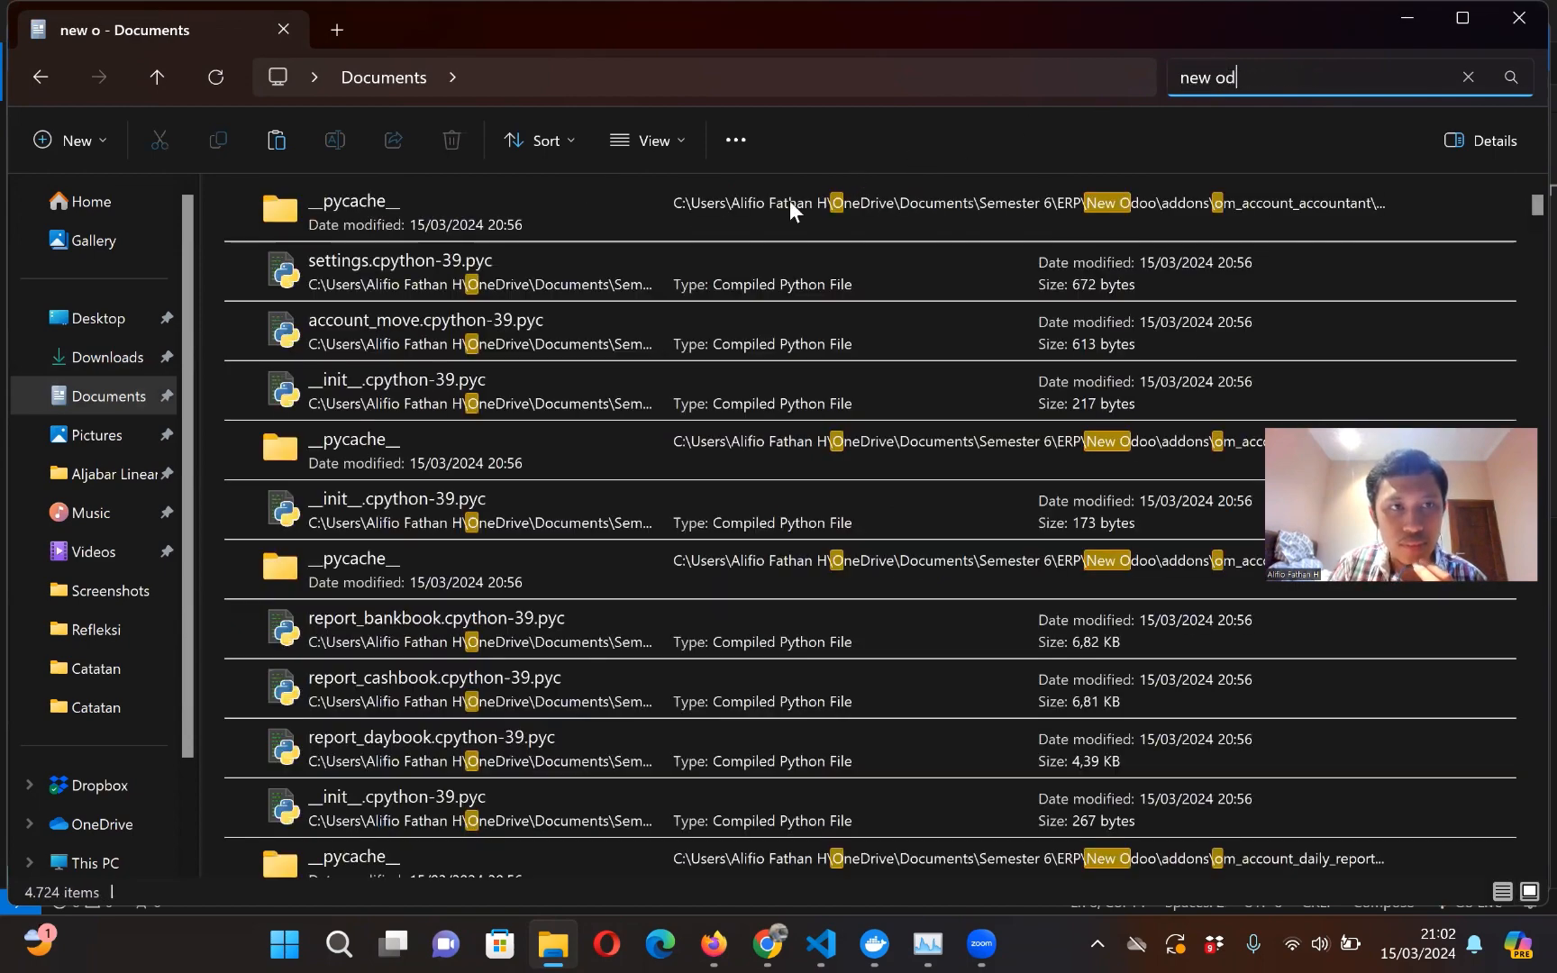
pyautogui.write('oo')
pyautogui.doubleClick(772, 222)
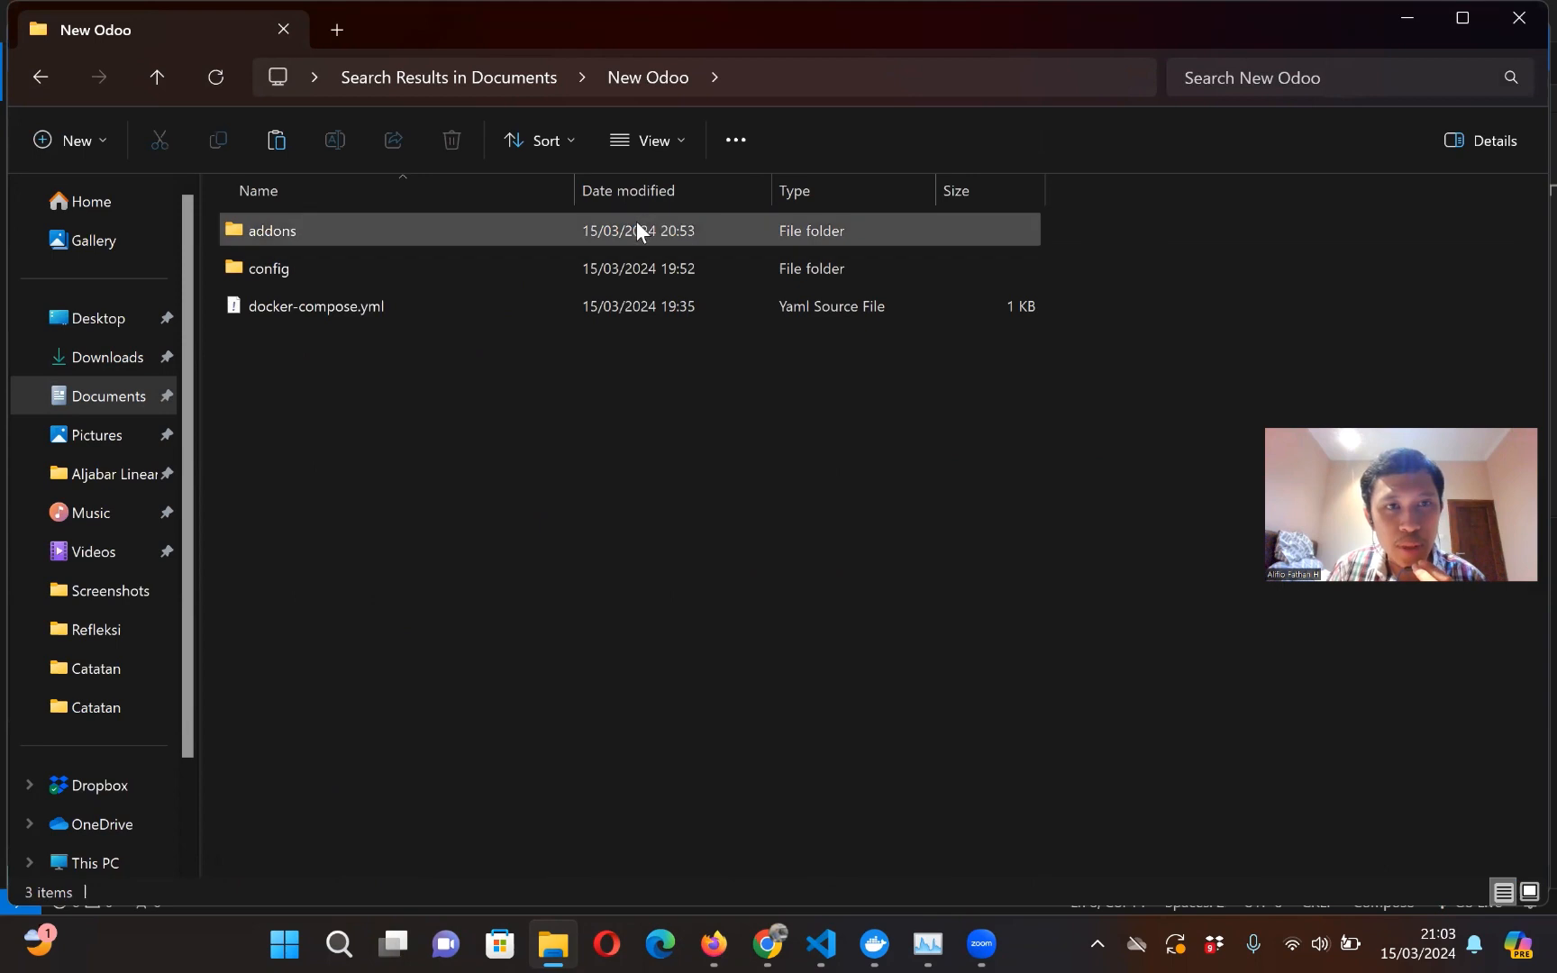
pyautogui.doubleClick(636, 223)
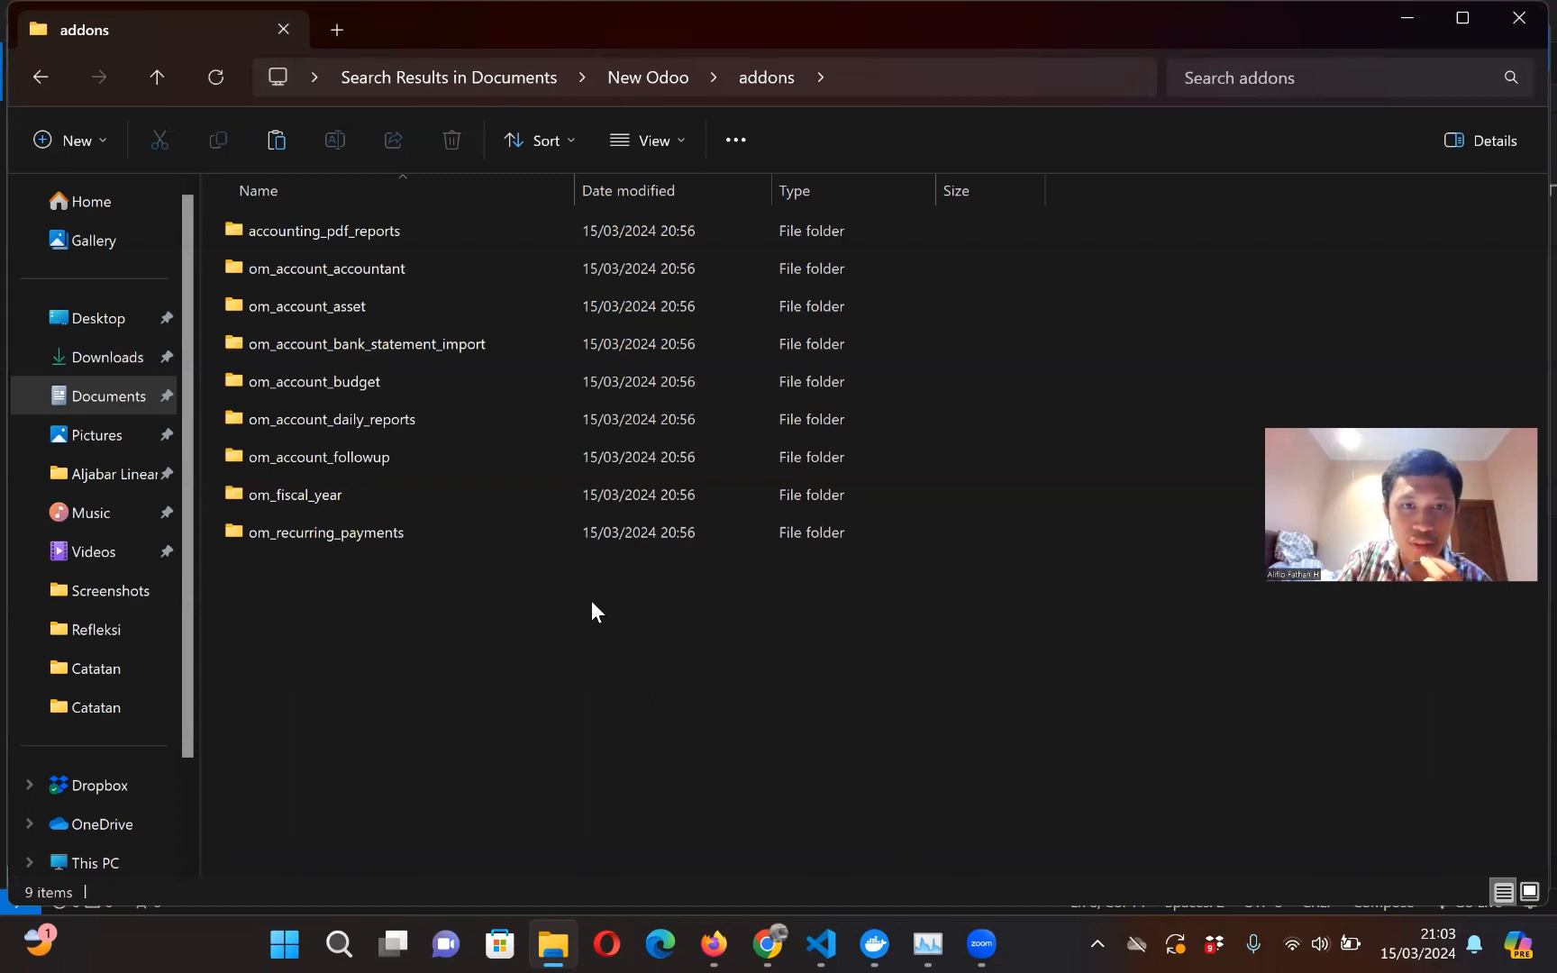
pyautogui.hotkey('ctrl', 'v')
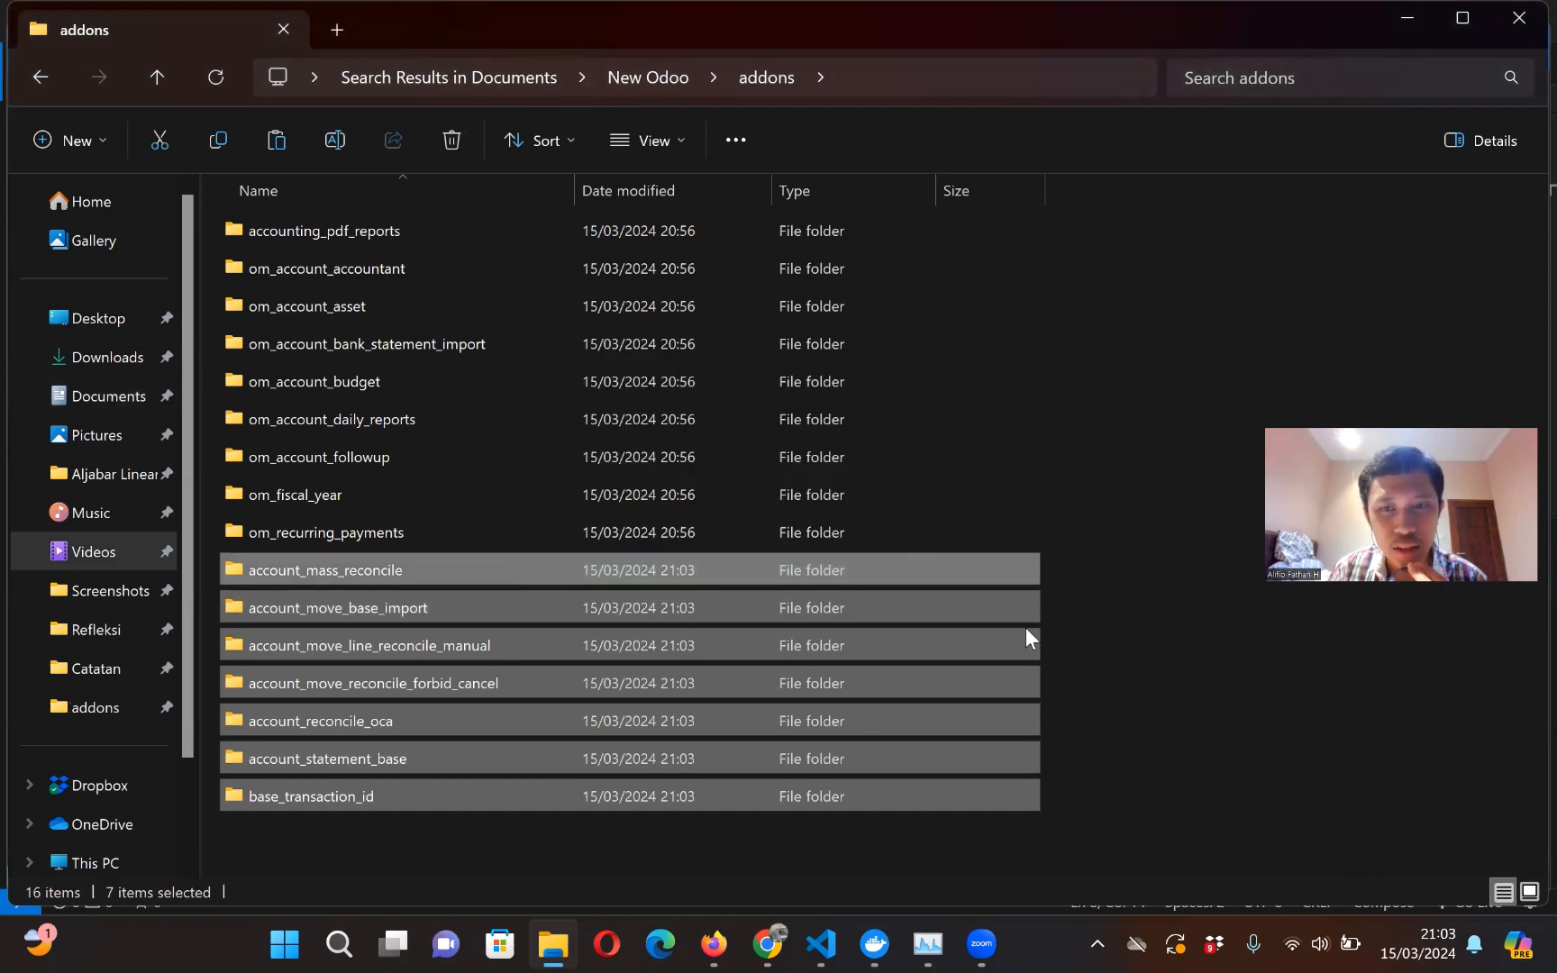
pyautogui.click(1215, 646)
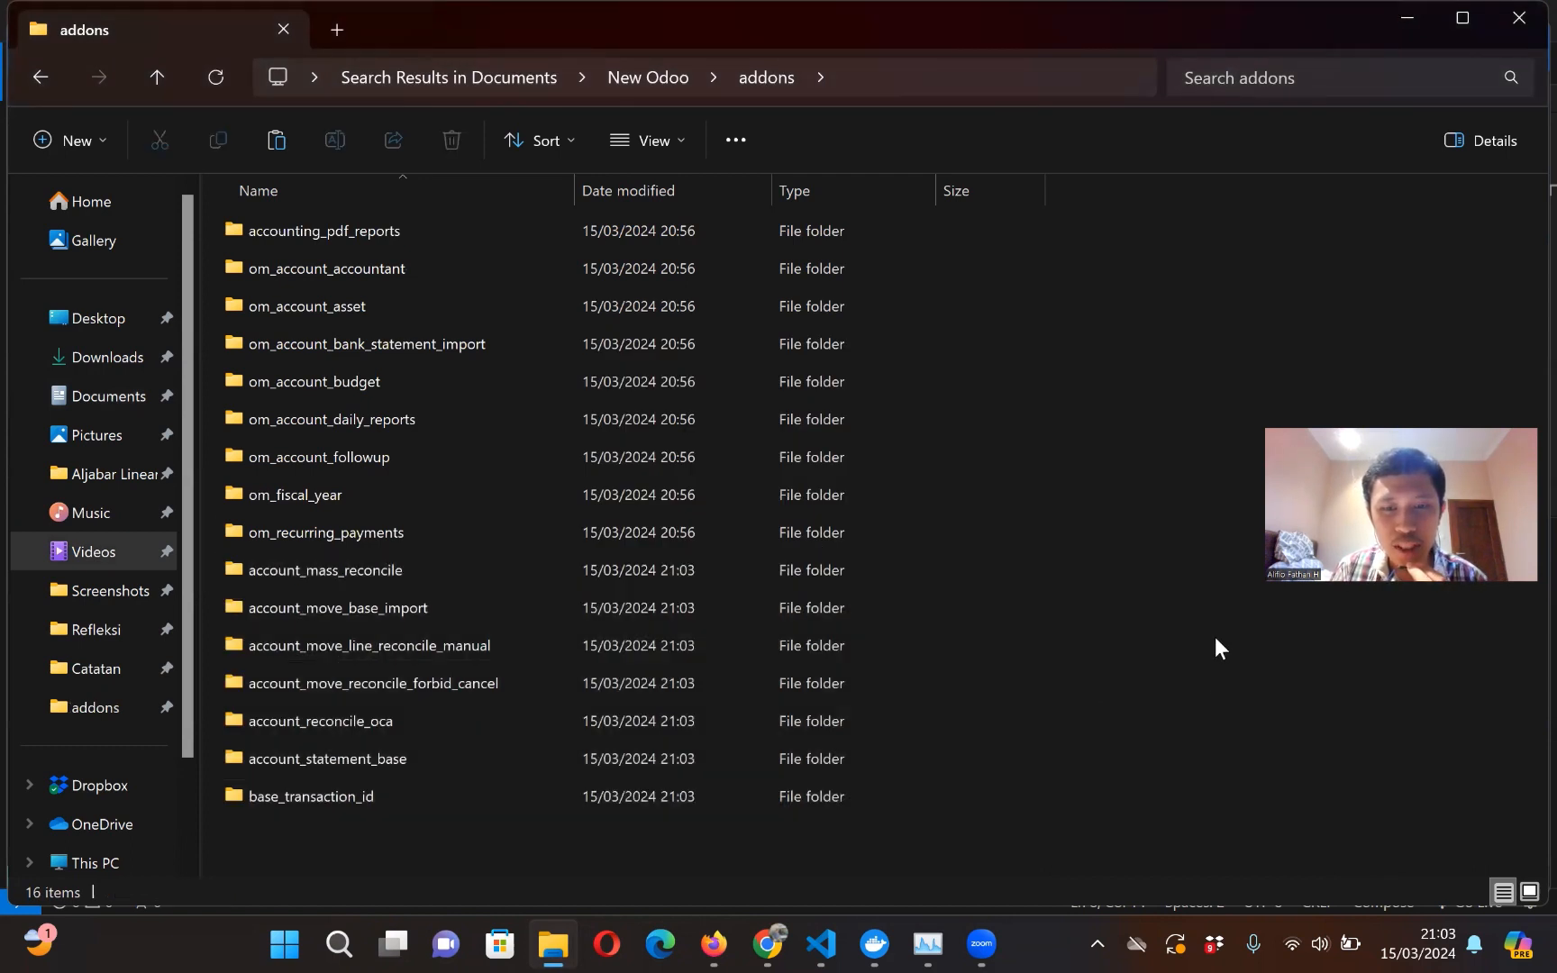
# Step: Switch to Task Manager and restart the odoo-server-16.0 service
pyautogui.click(930, 943)
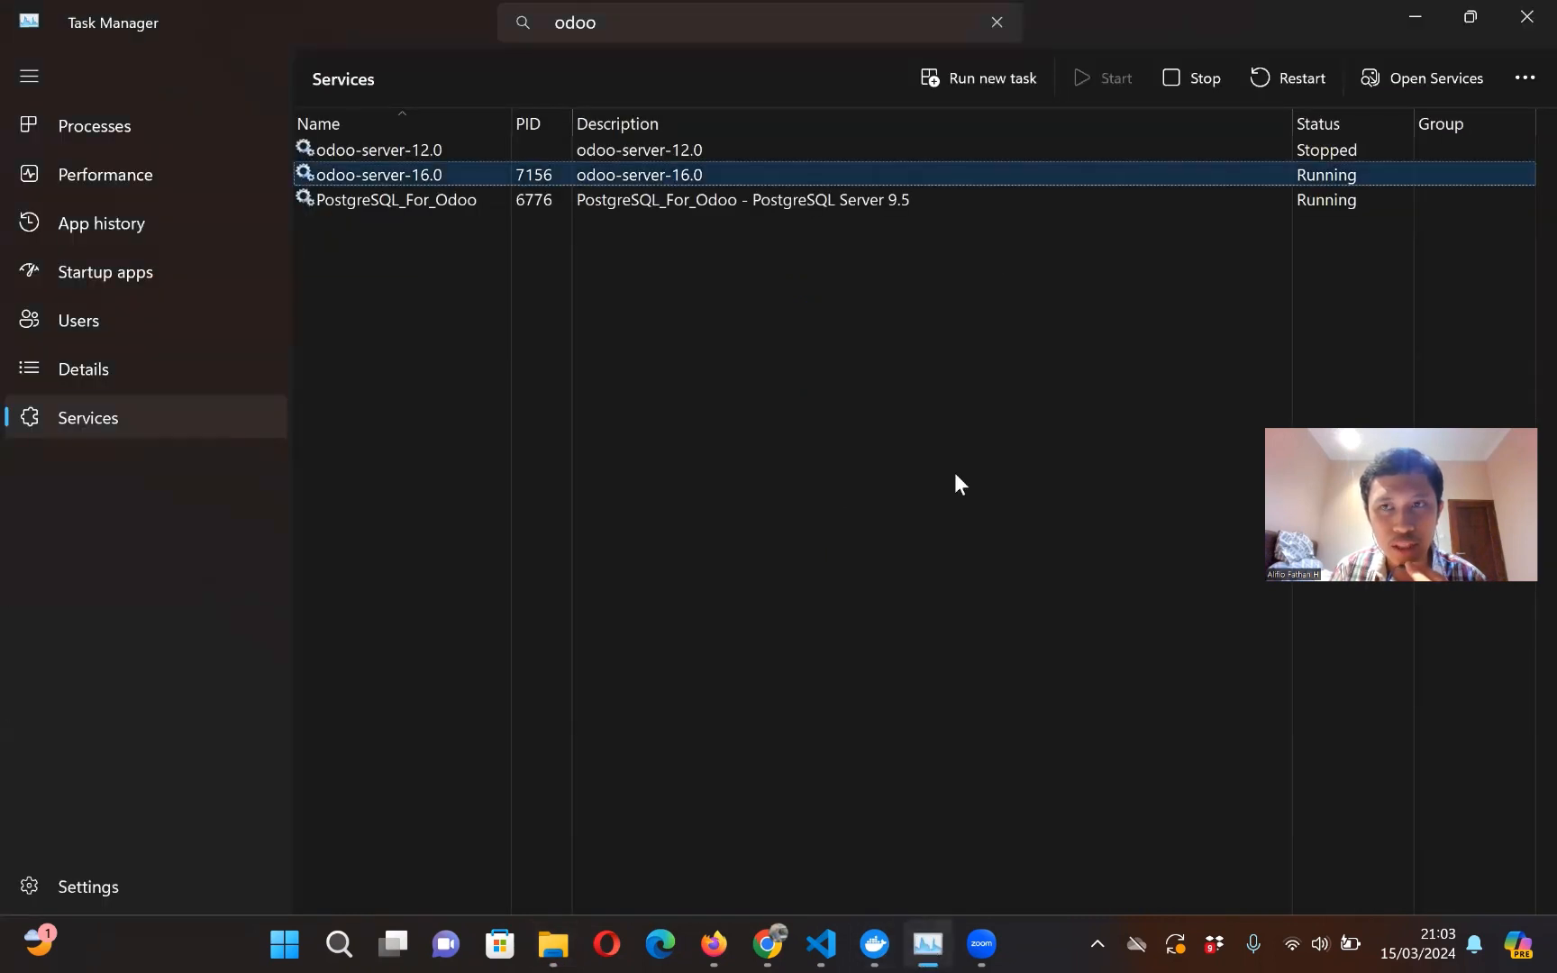
pyautogui.rightClick(990, 178)
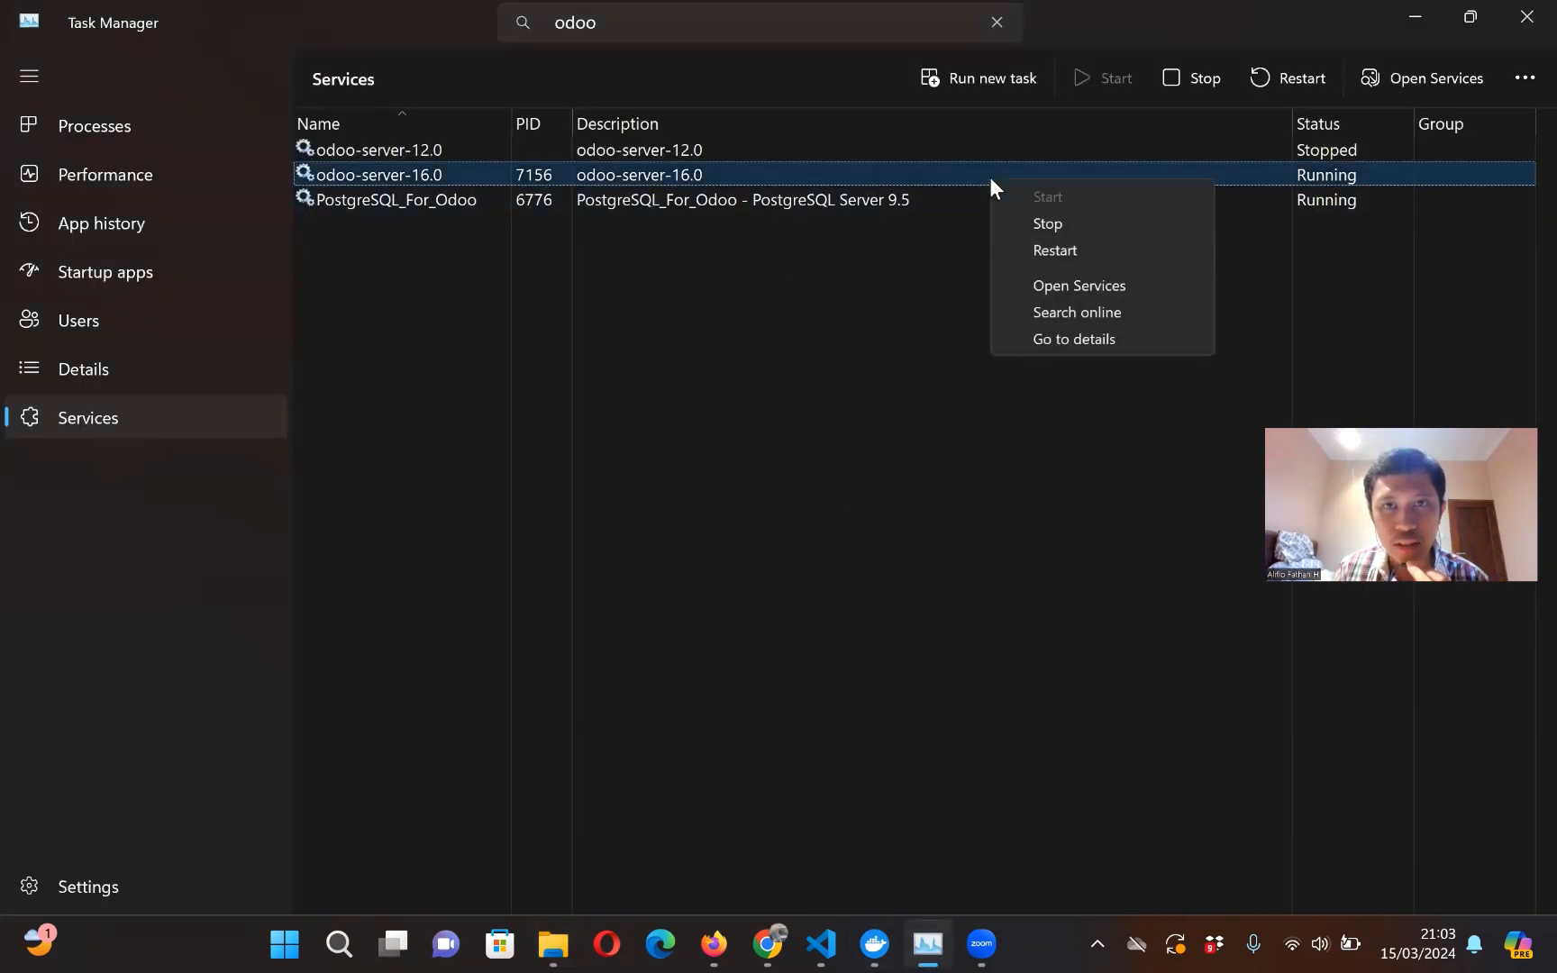
pyautogui.click(1051, 252)
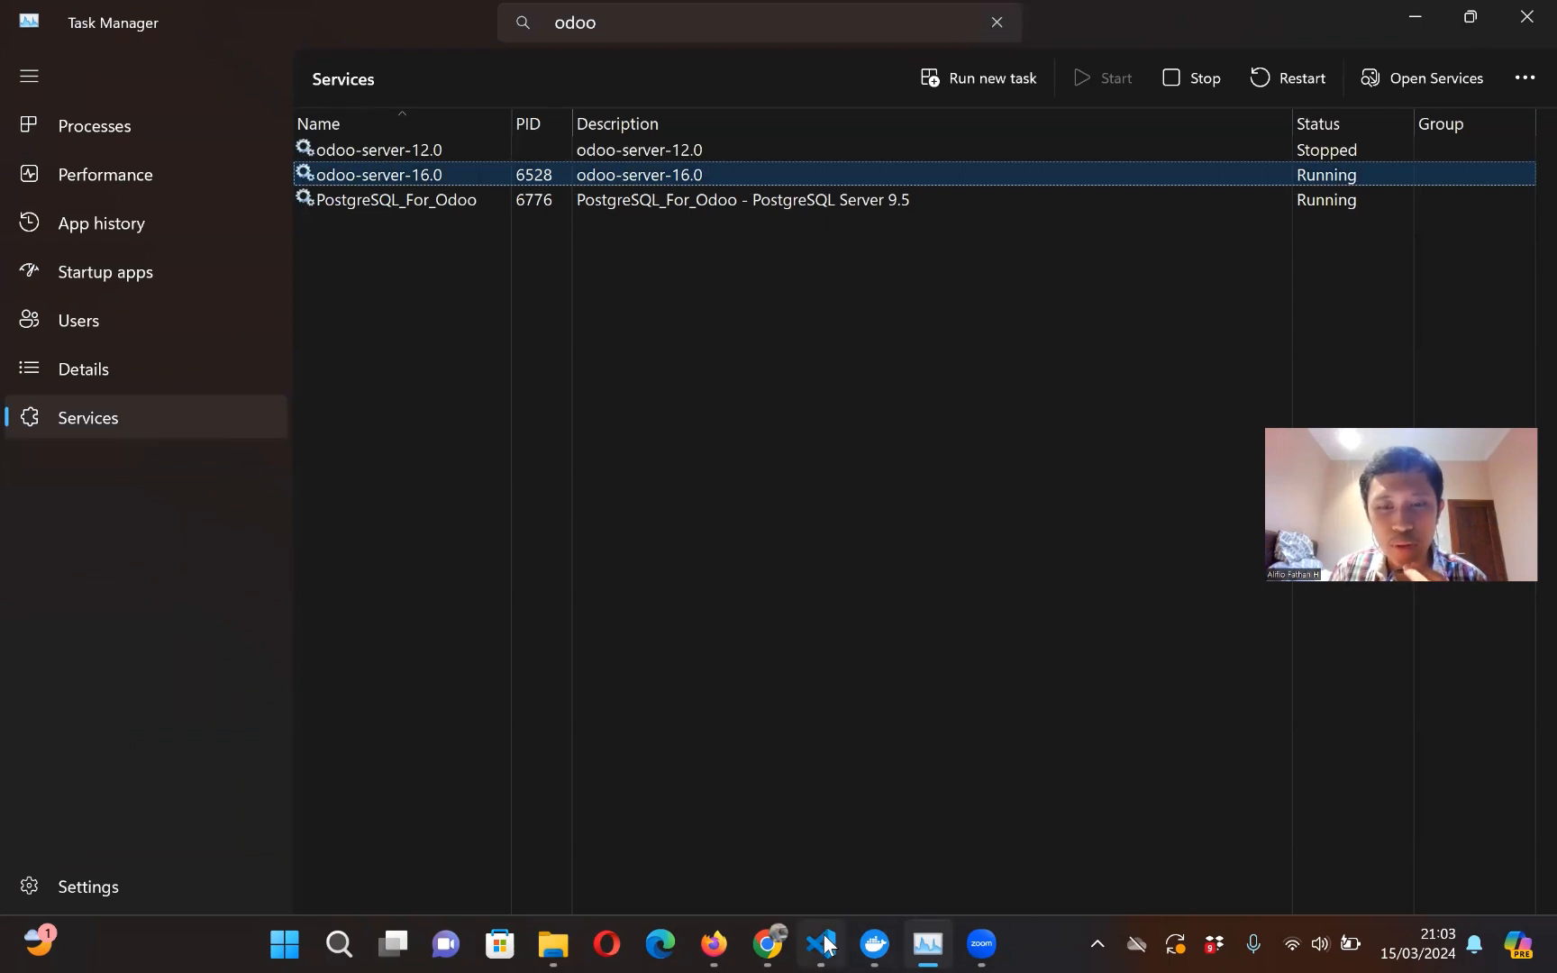
# Step: Stop the newodoo containers in Docker Desktop and bring them up again with docker-compose up in a new VS Code terminal
pyautogui.click(859, 943)
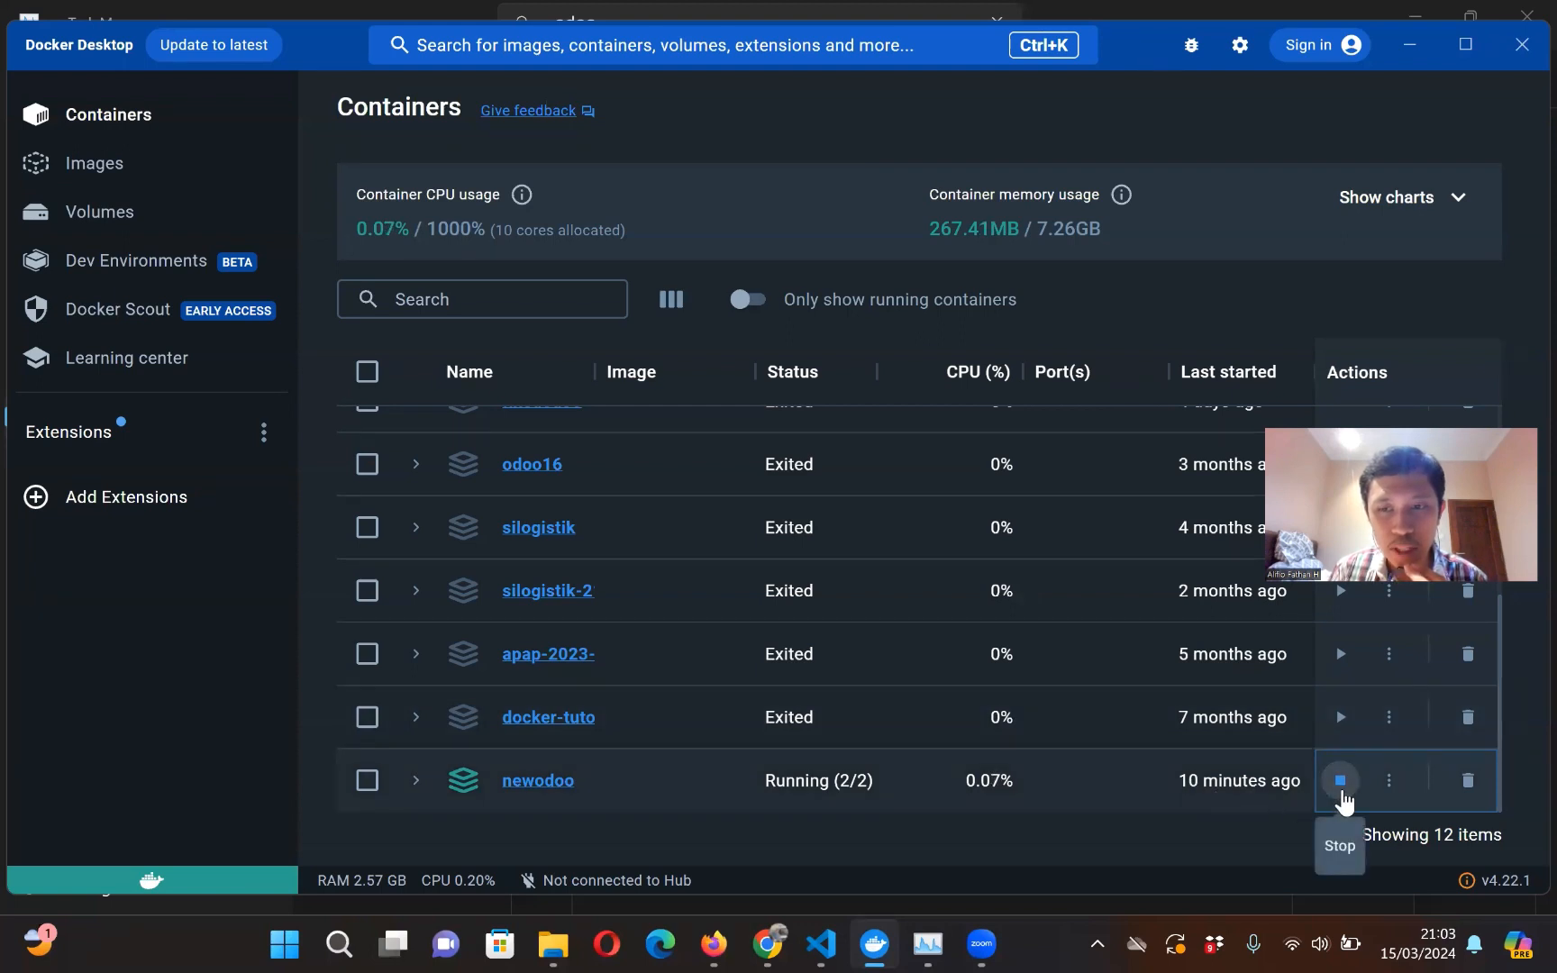
pyautogui.click(821, 943)
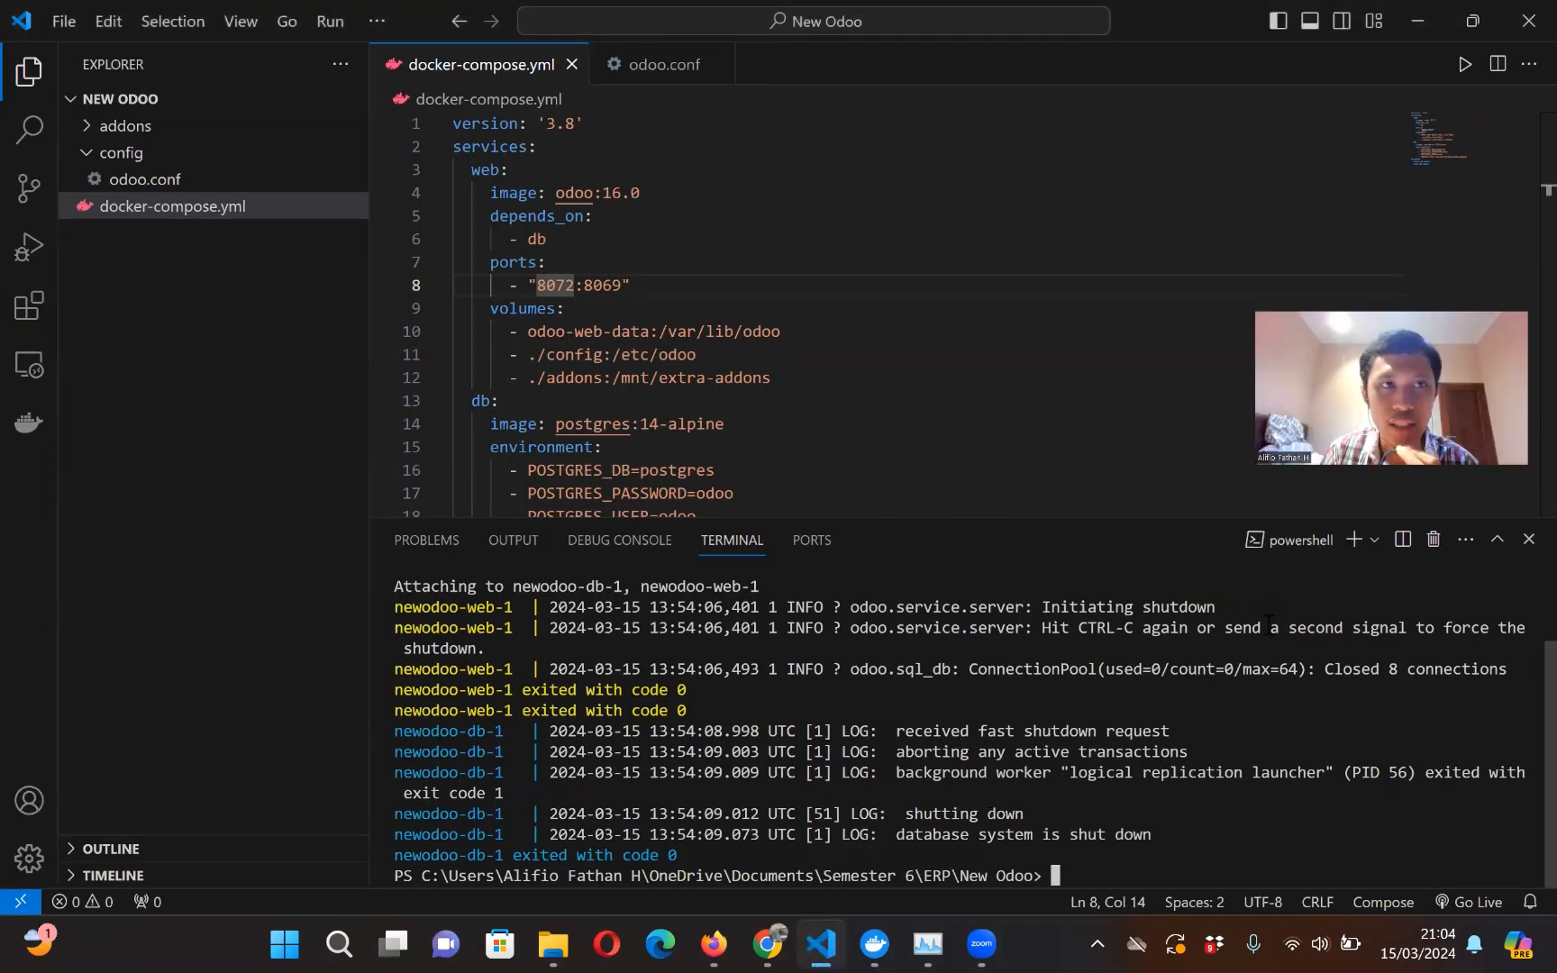
pyautogui.click(374, 21)
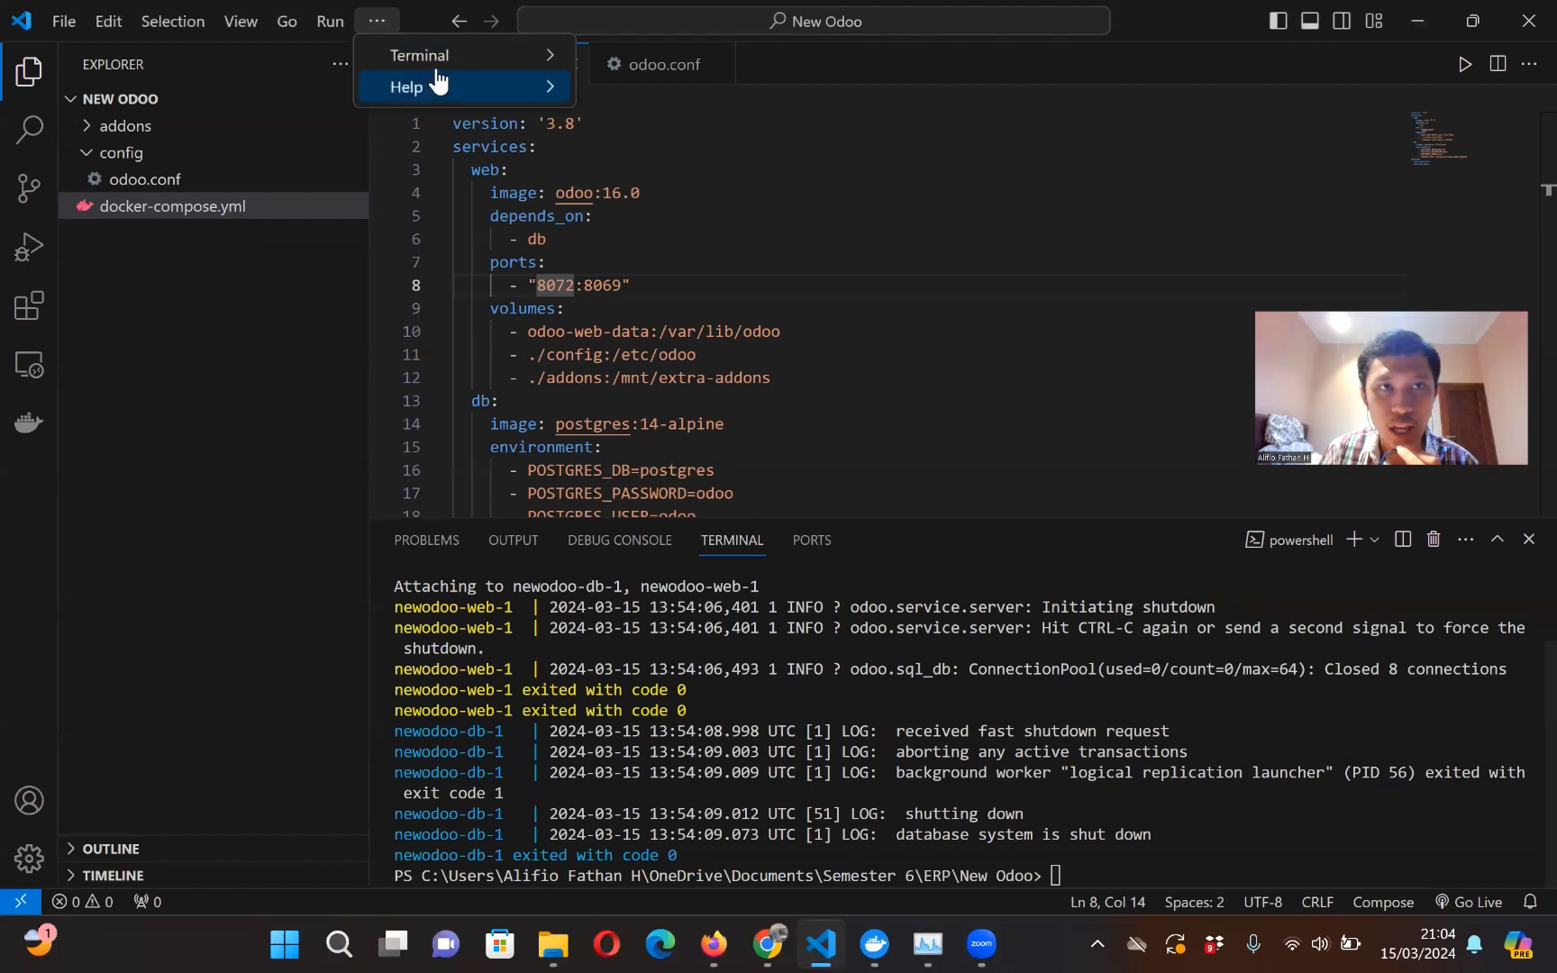
pyautogui.moveTo(458, 56)
pyautogui.click(621, 56)
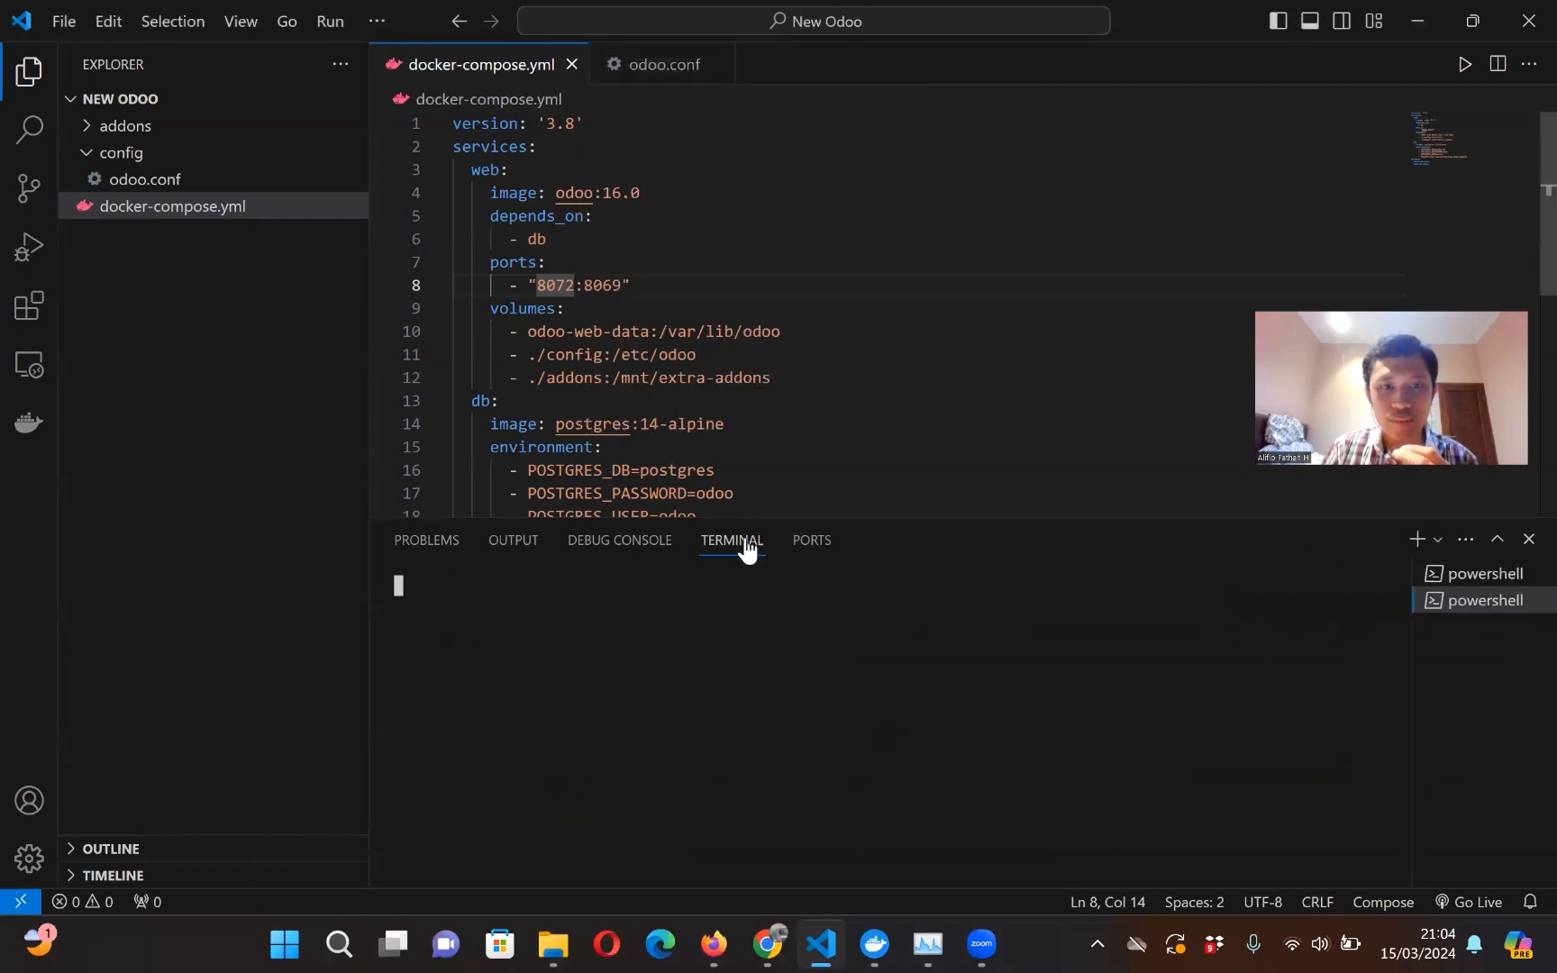
pyautogui.write('doc')
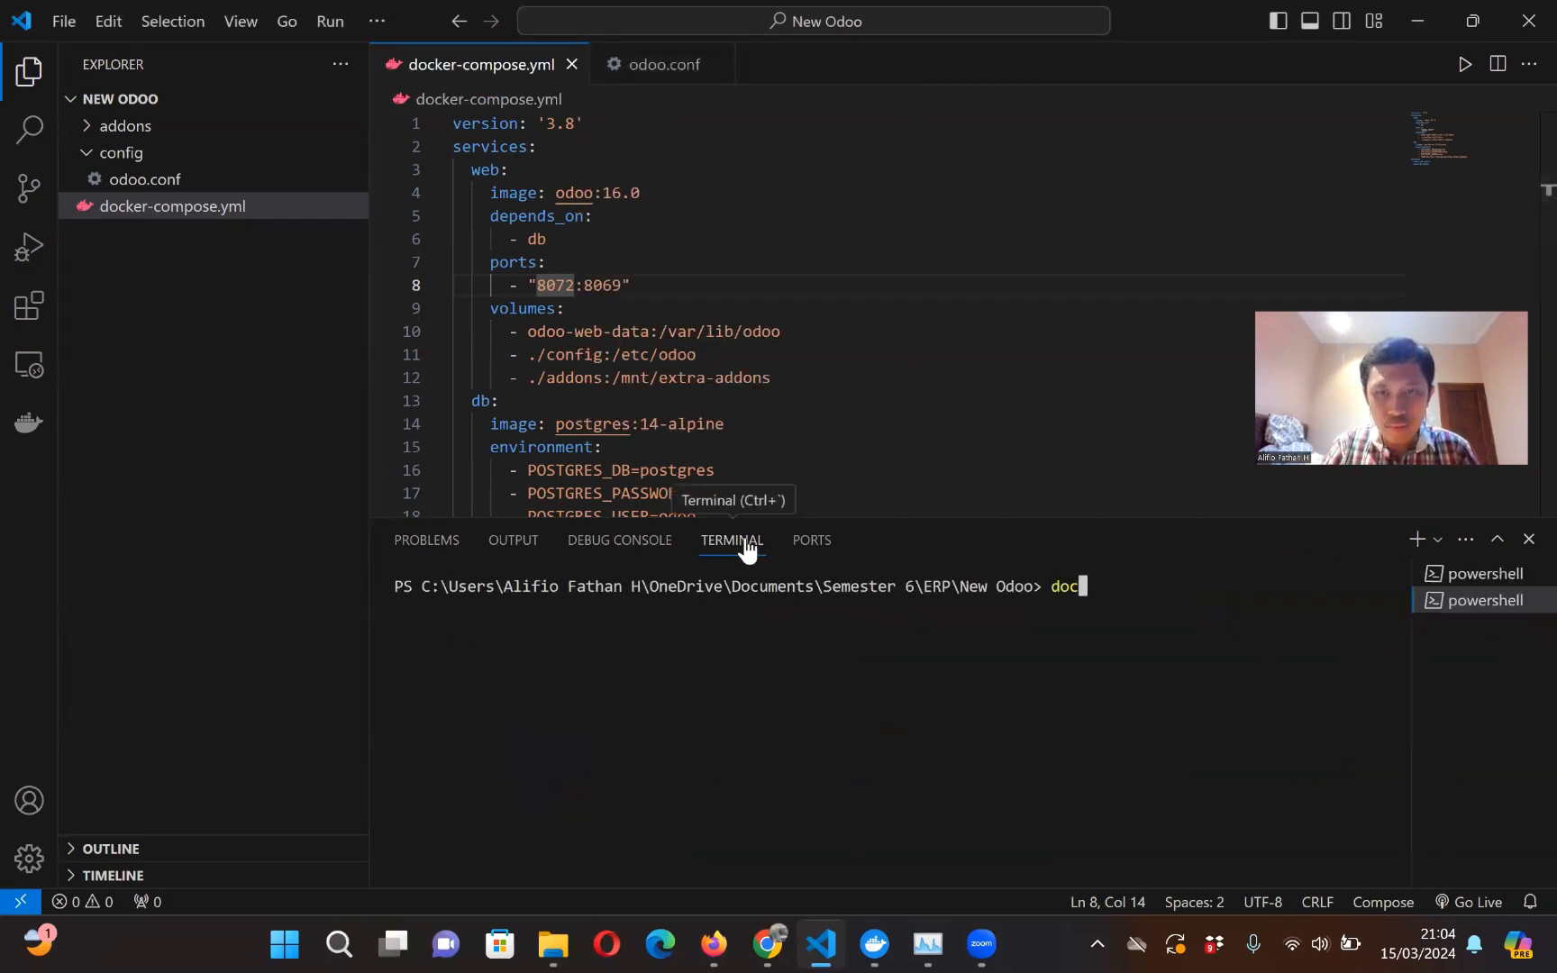
pyautogui.write('ker-compose up')
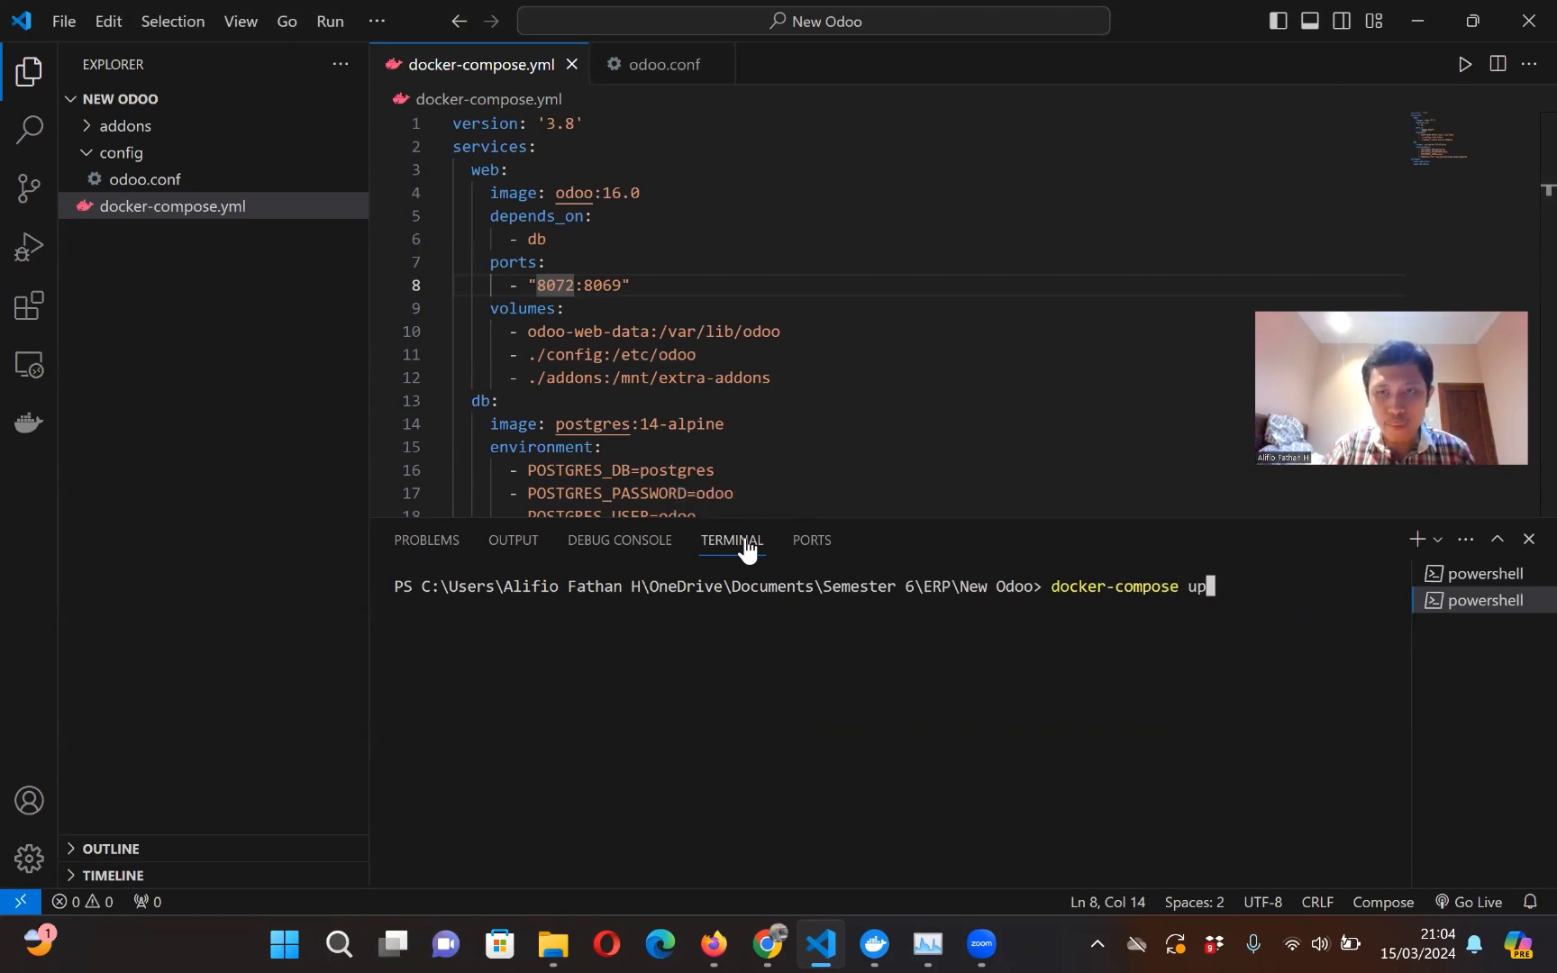
pyautogui.press('Return')
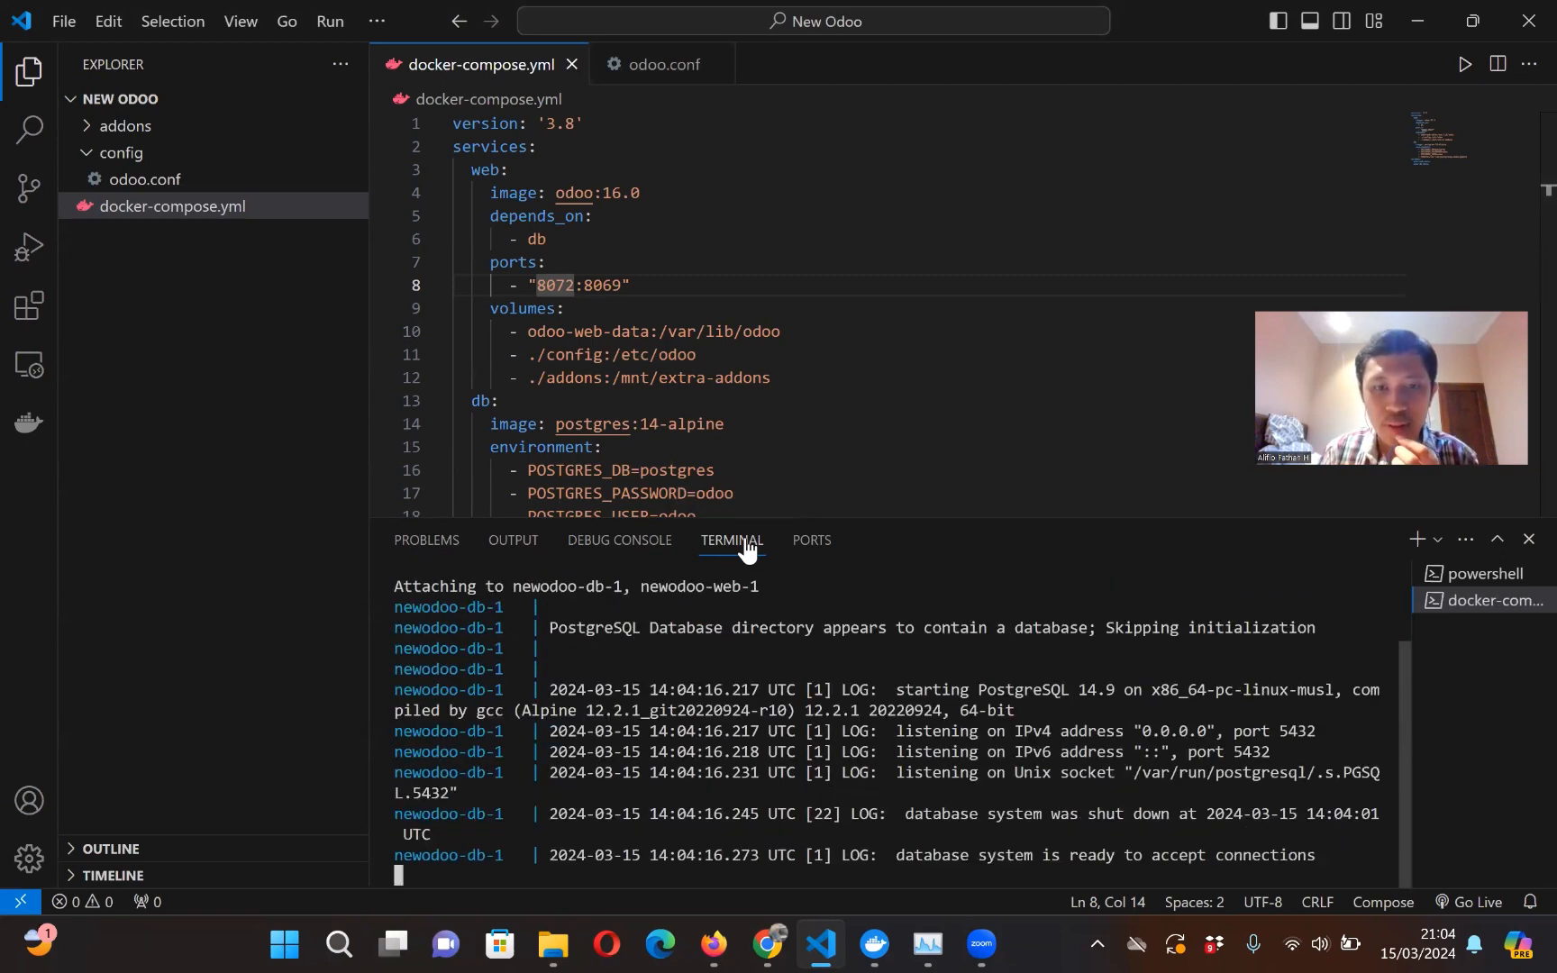
# Step: Switch to Firefox and load the Odoo instance at localhost:8072
pyautogui.moveTo(764, 943)
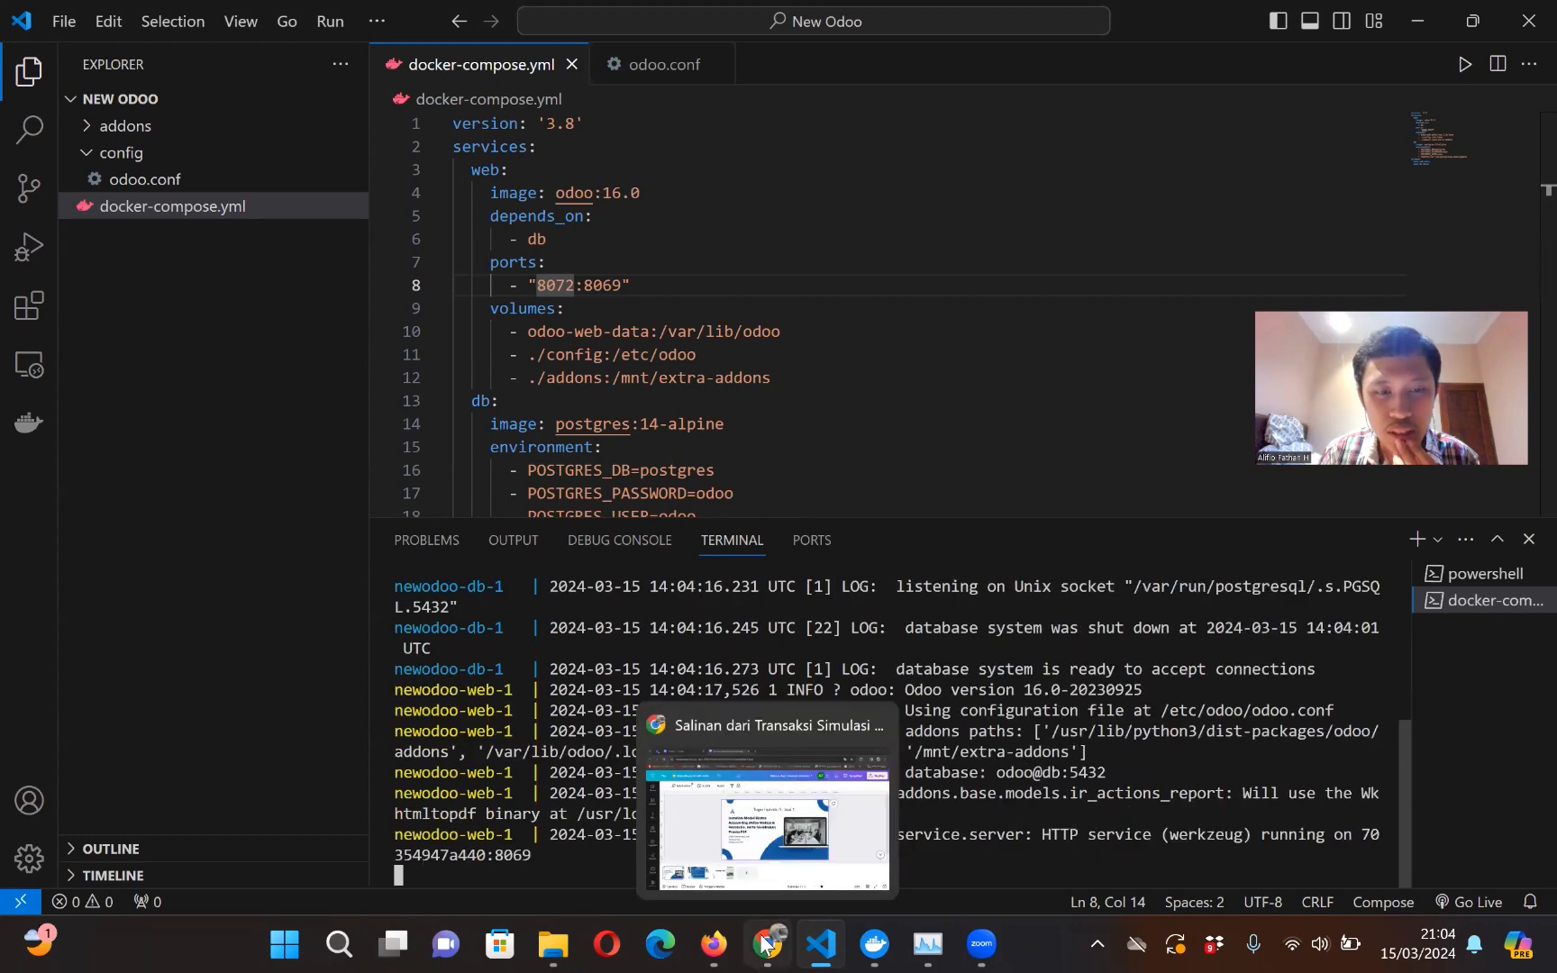
pyautogui.moveTo(716, 944)
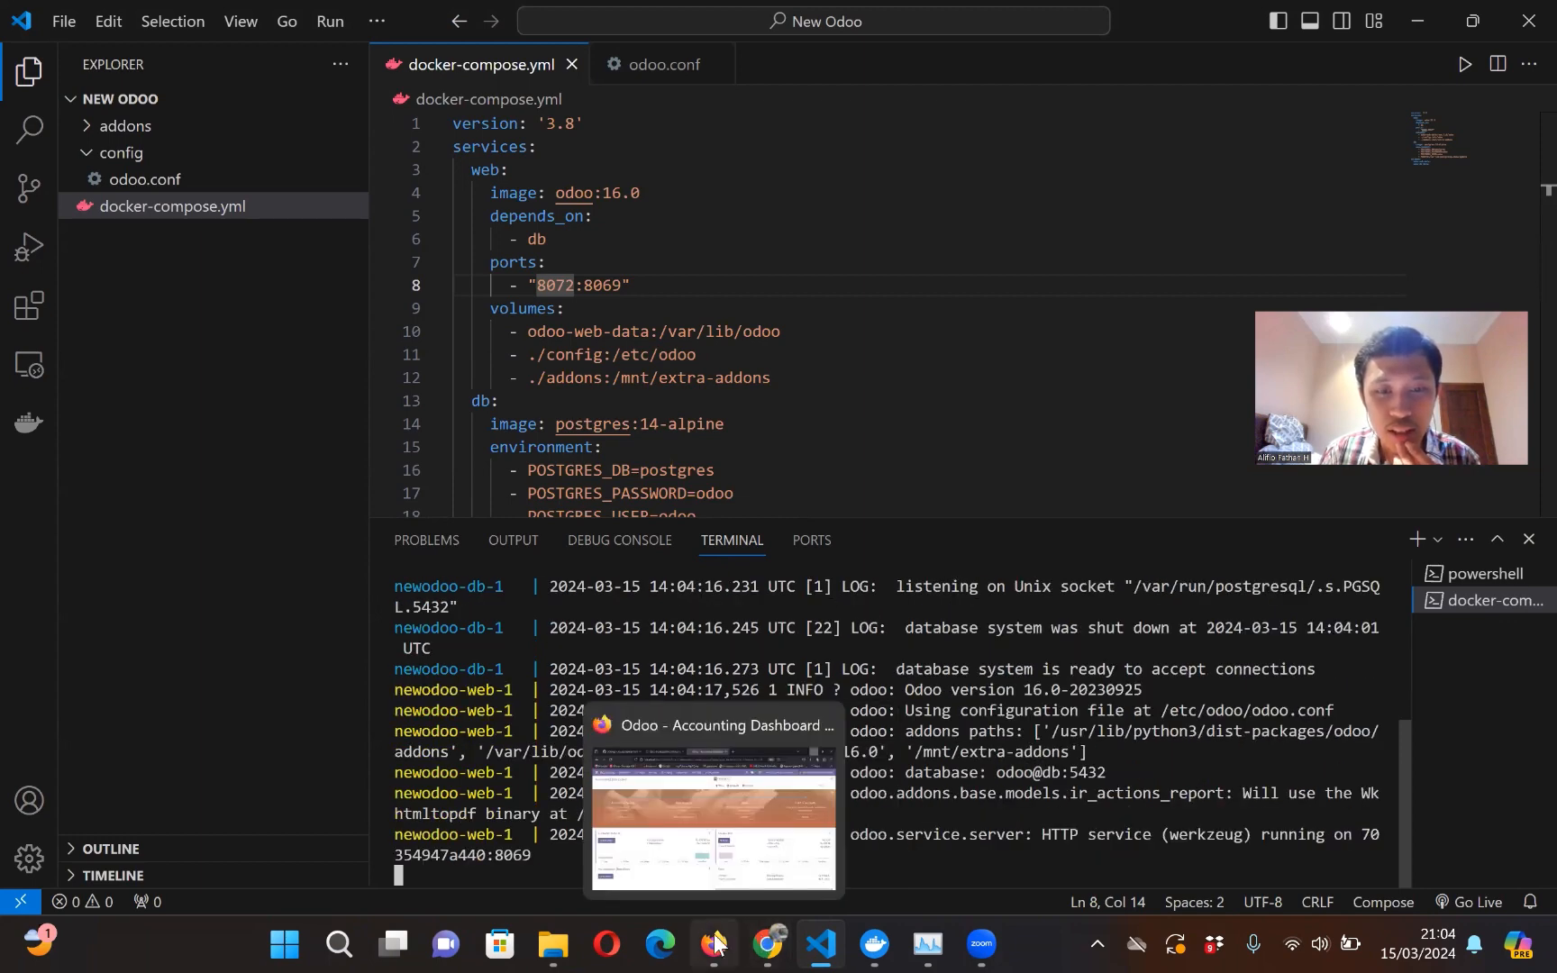
pyautogui.click(717, 943)
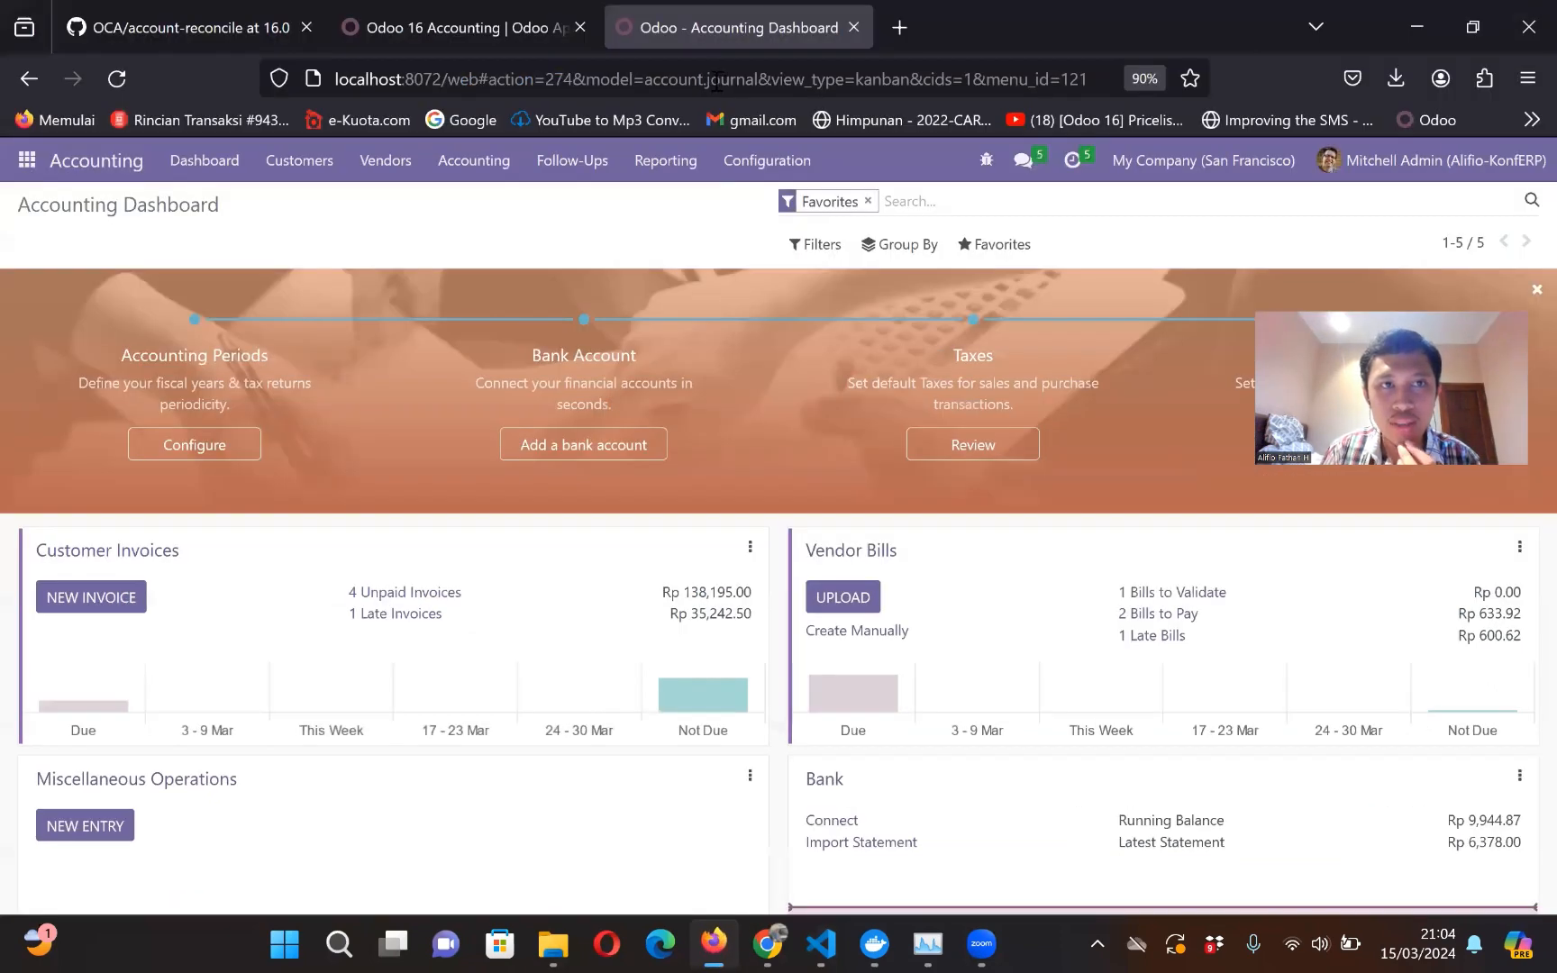
pyautogui.click(716, 81)
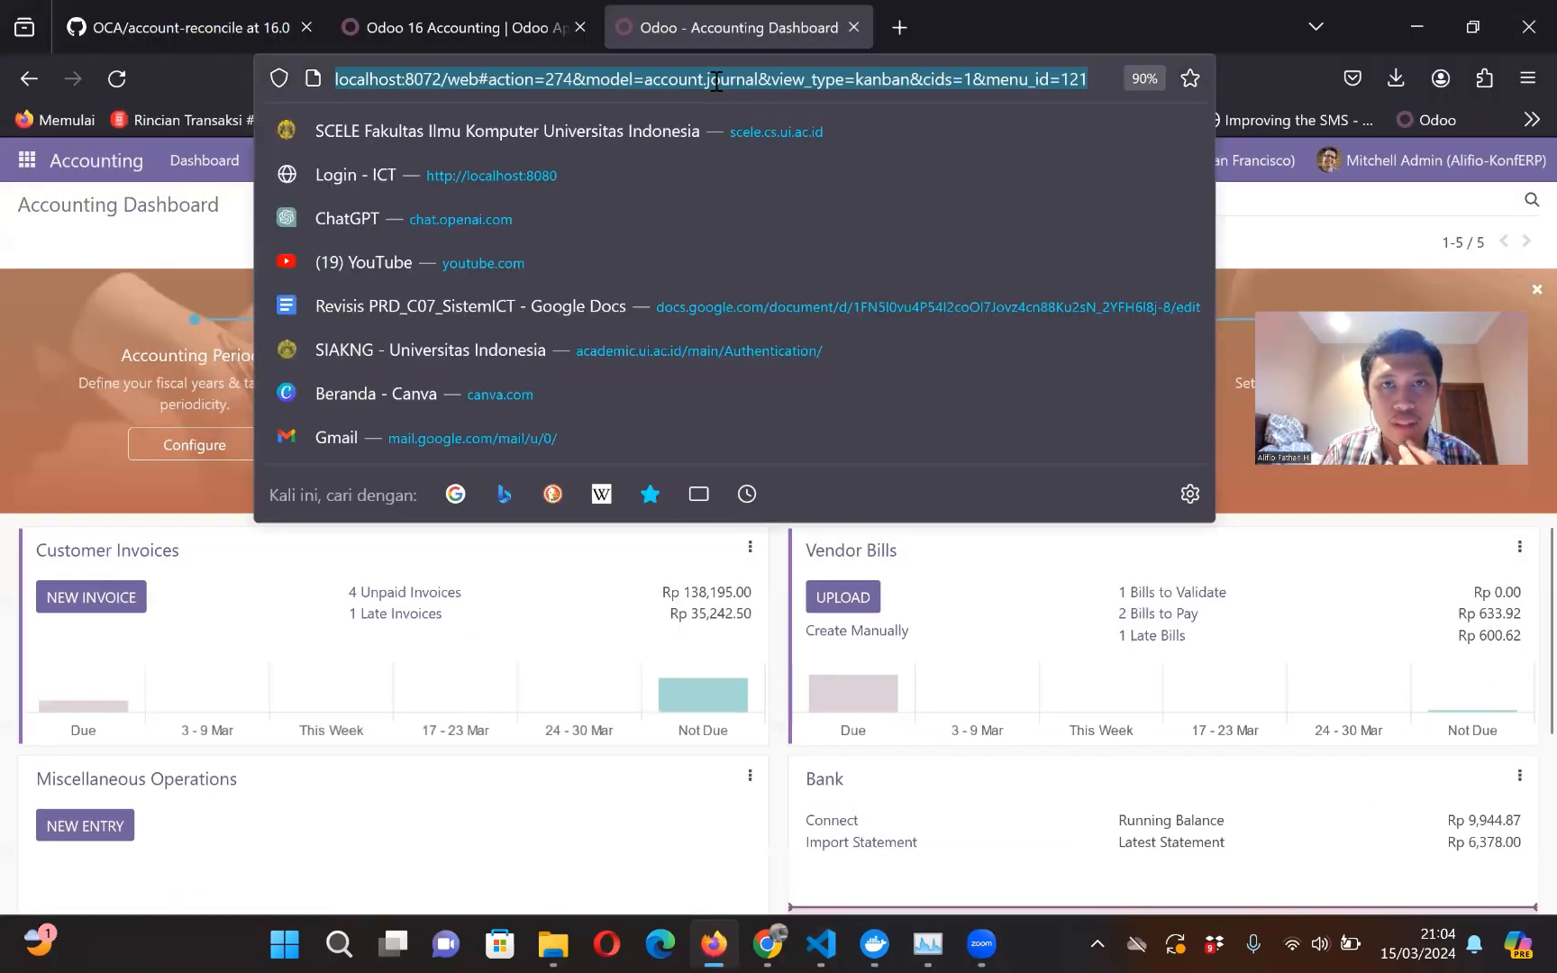
pyautogui.press('BackSpace')
pyautogui.write('lo')
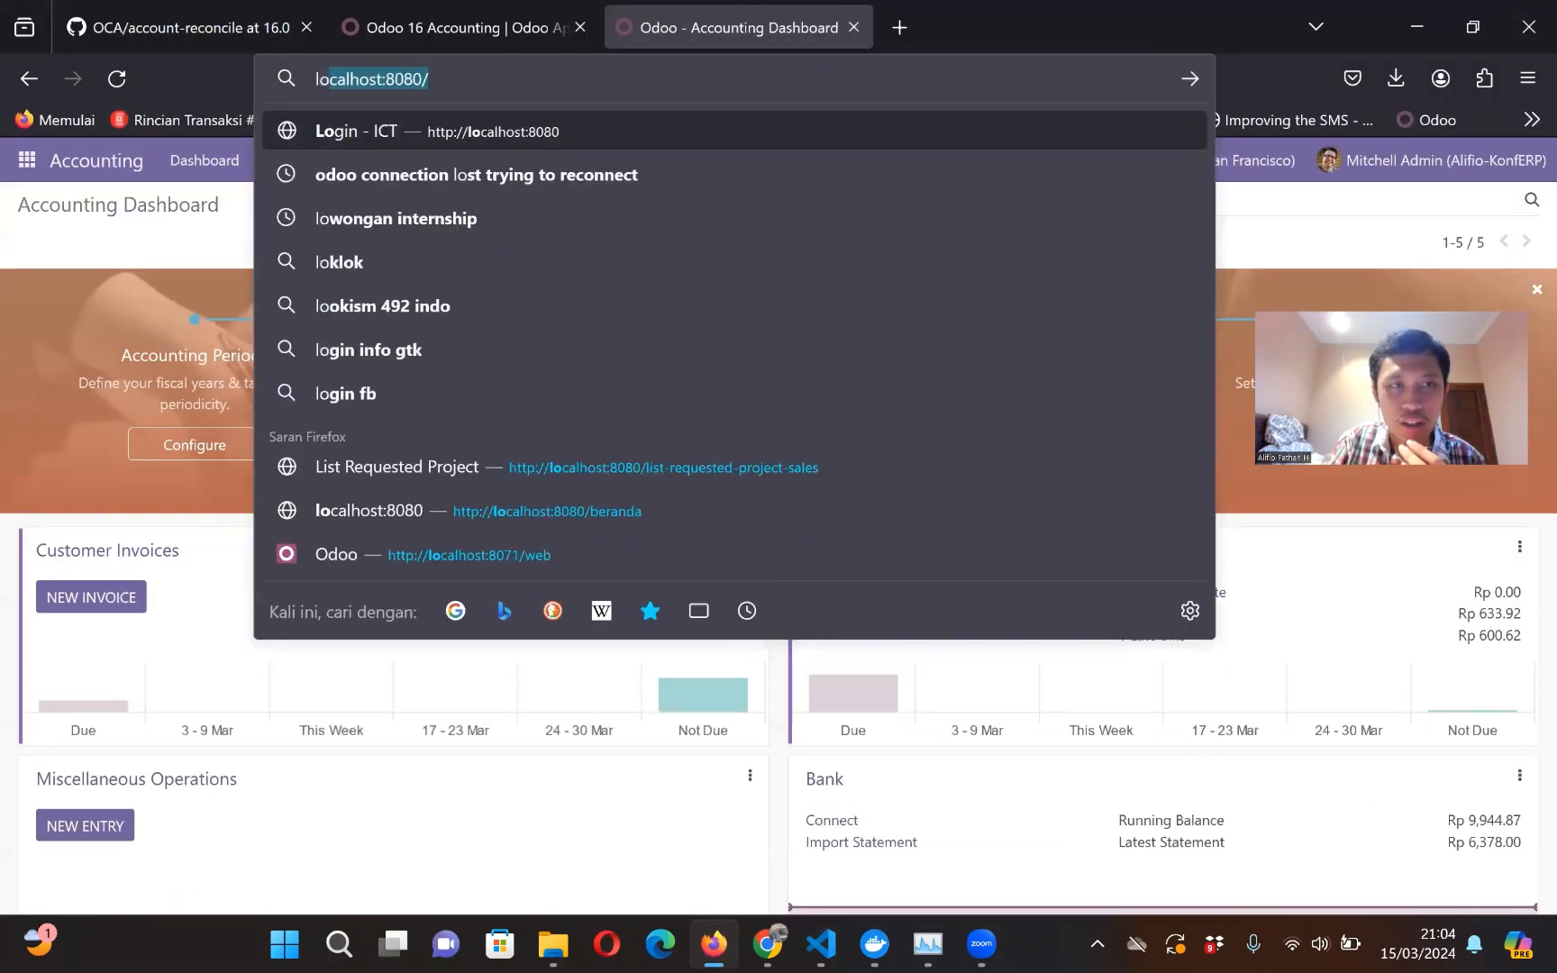
pyautogui.write('calho')
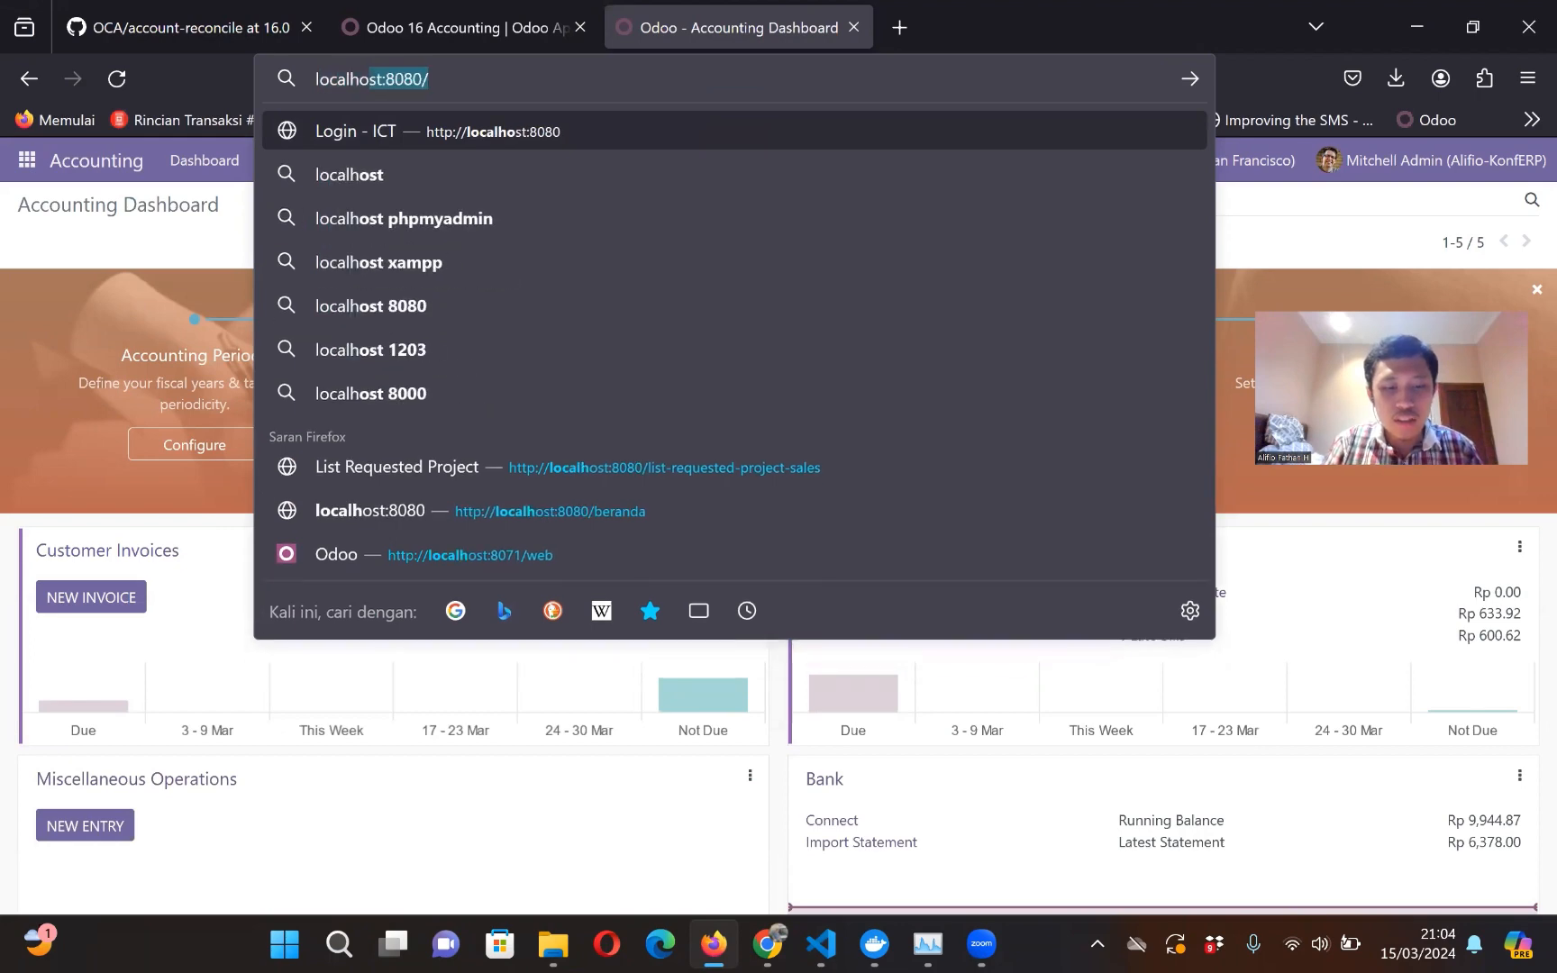
pyautogui.write('st:8072')
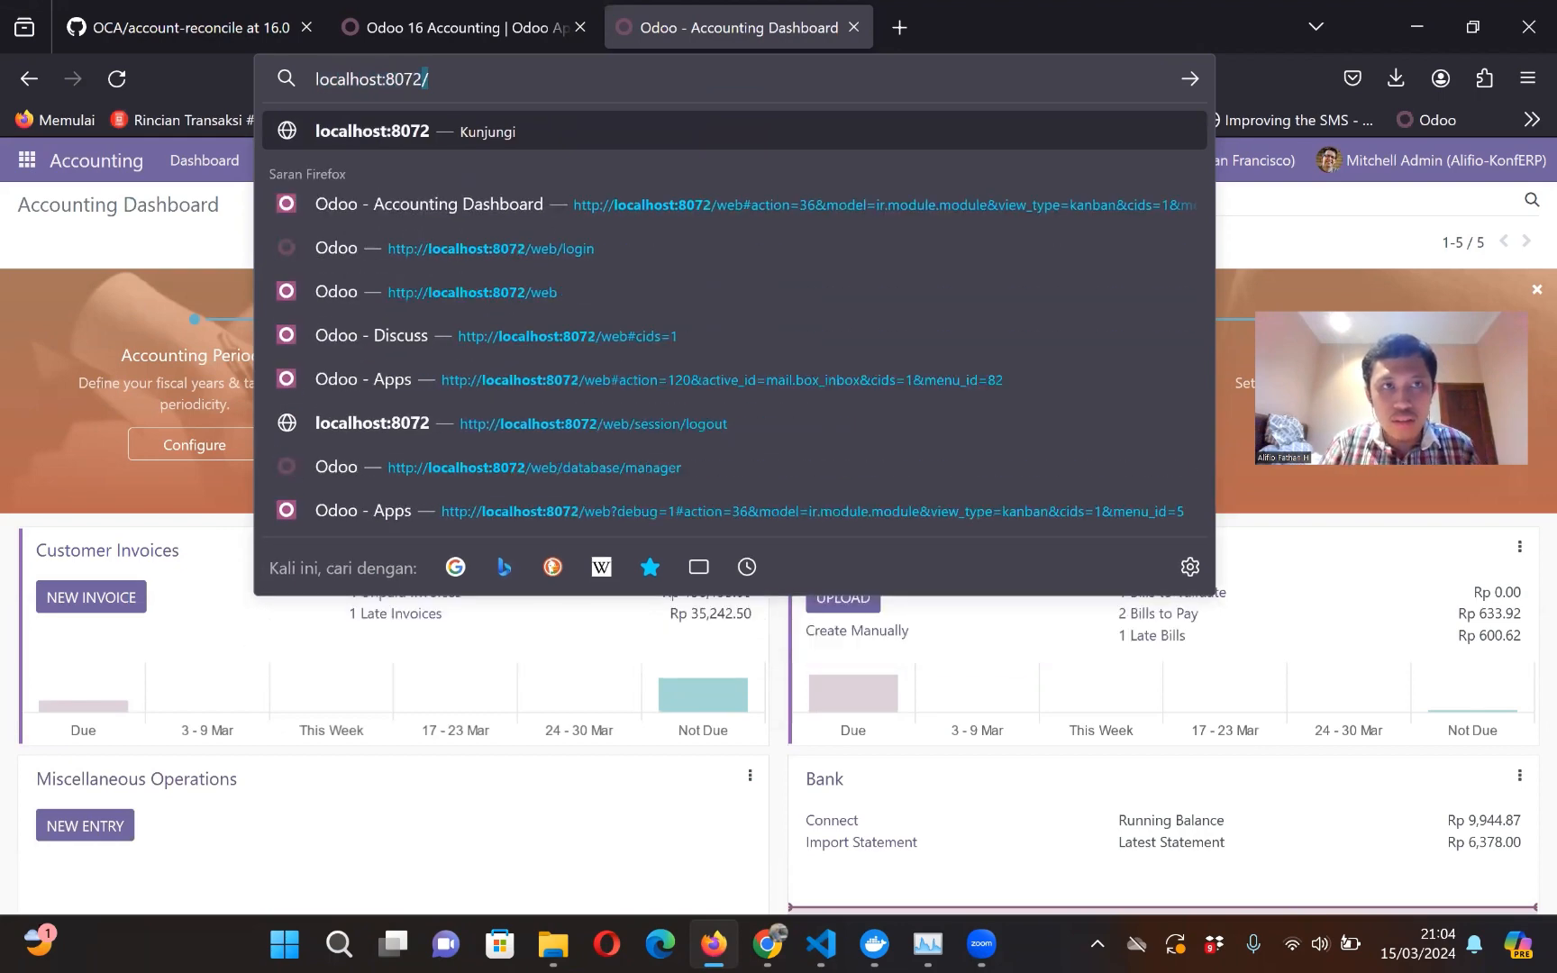
pyautogui.press('Return')
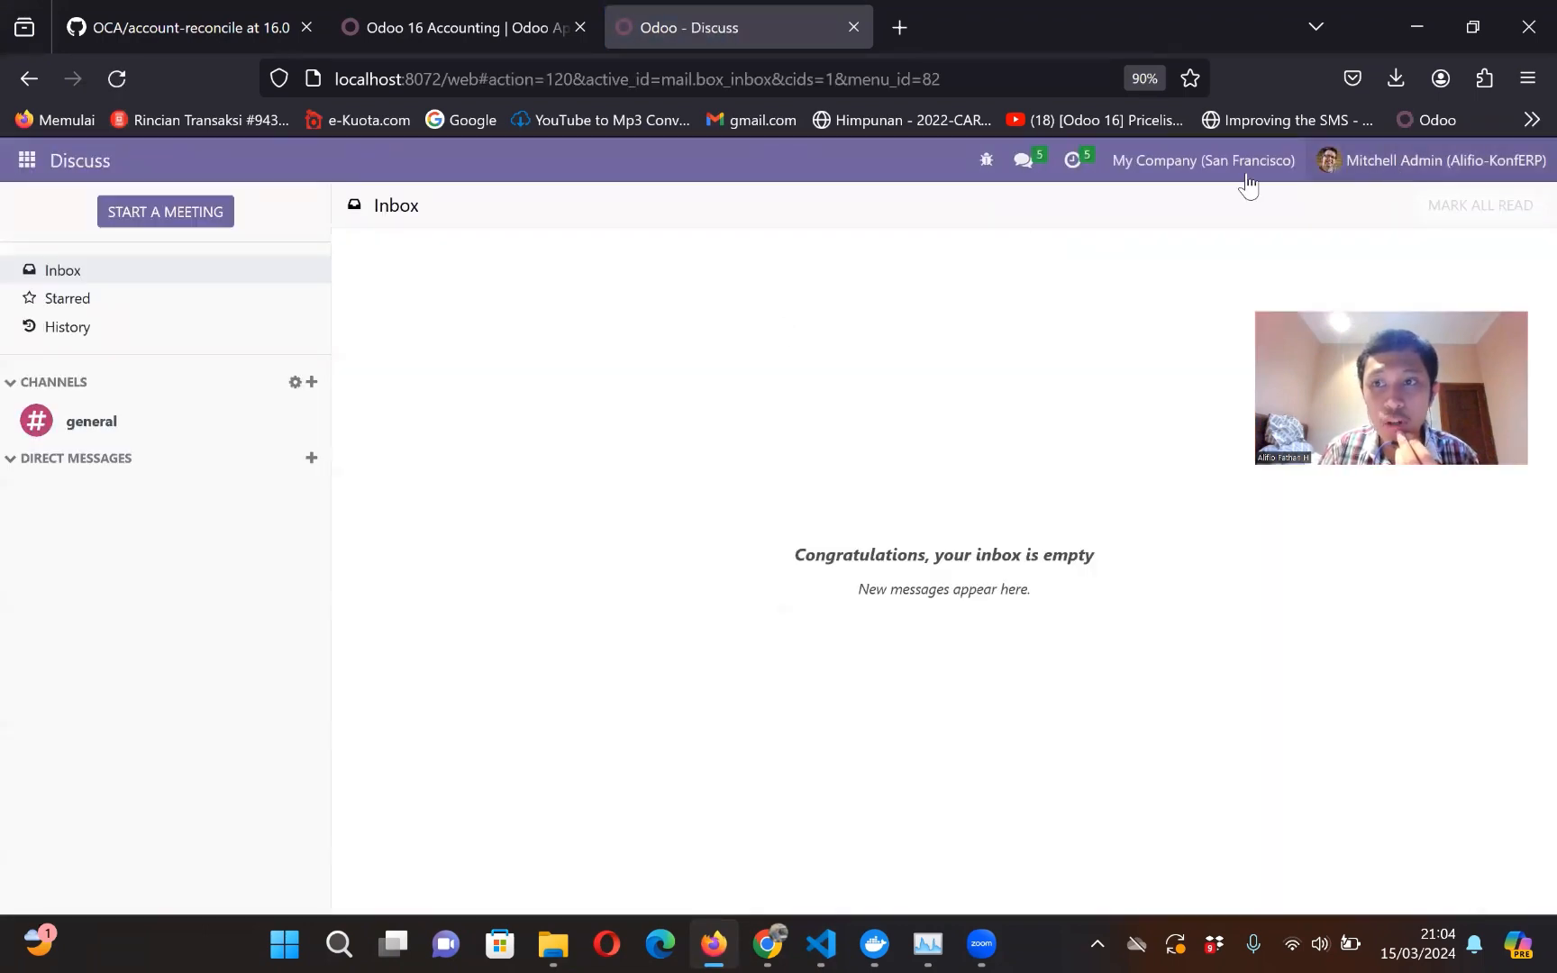
# Step: Open Odoo's Apps overview and update the apps list to register the newly added modules
pyautogui.click(41, 162)
pyautogui.click(55, 412)
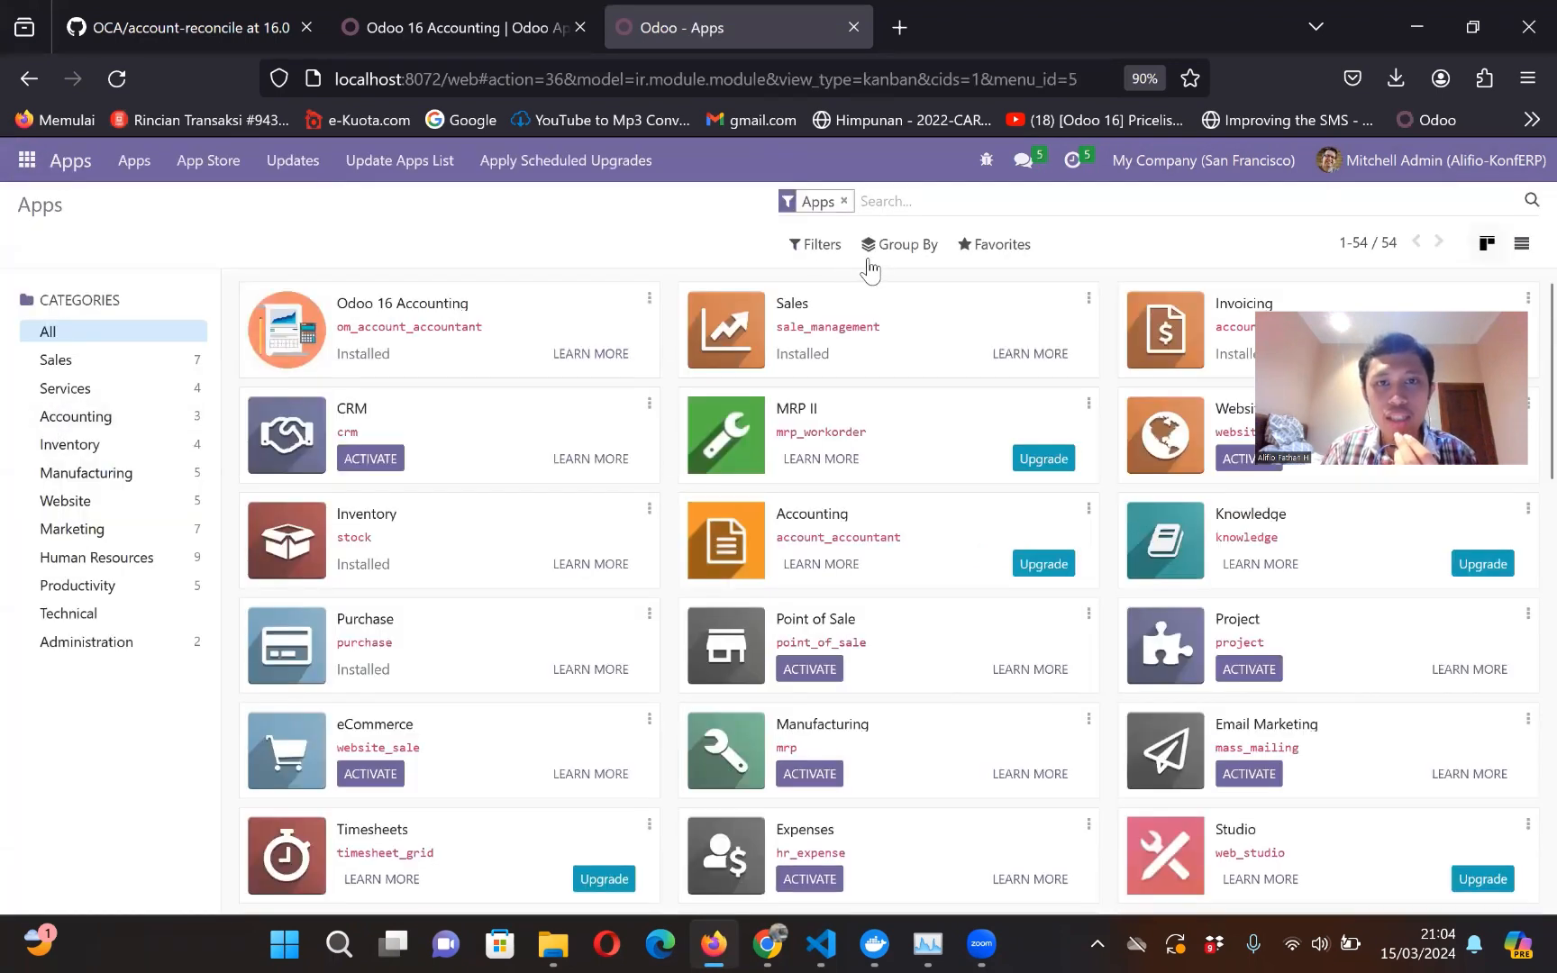
pyautogui.click(311, 171)
pyautogui.click(404, 164)
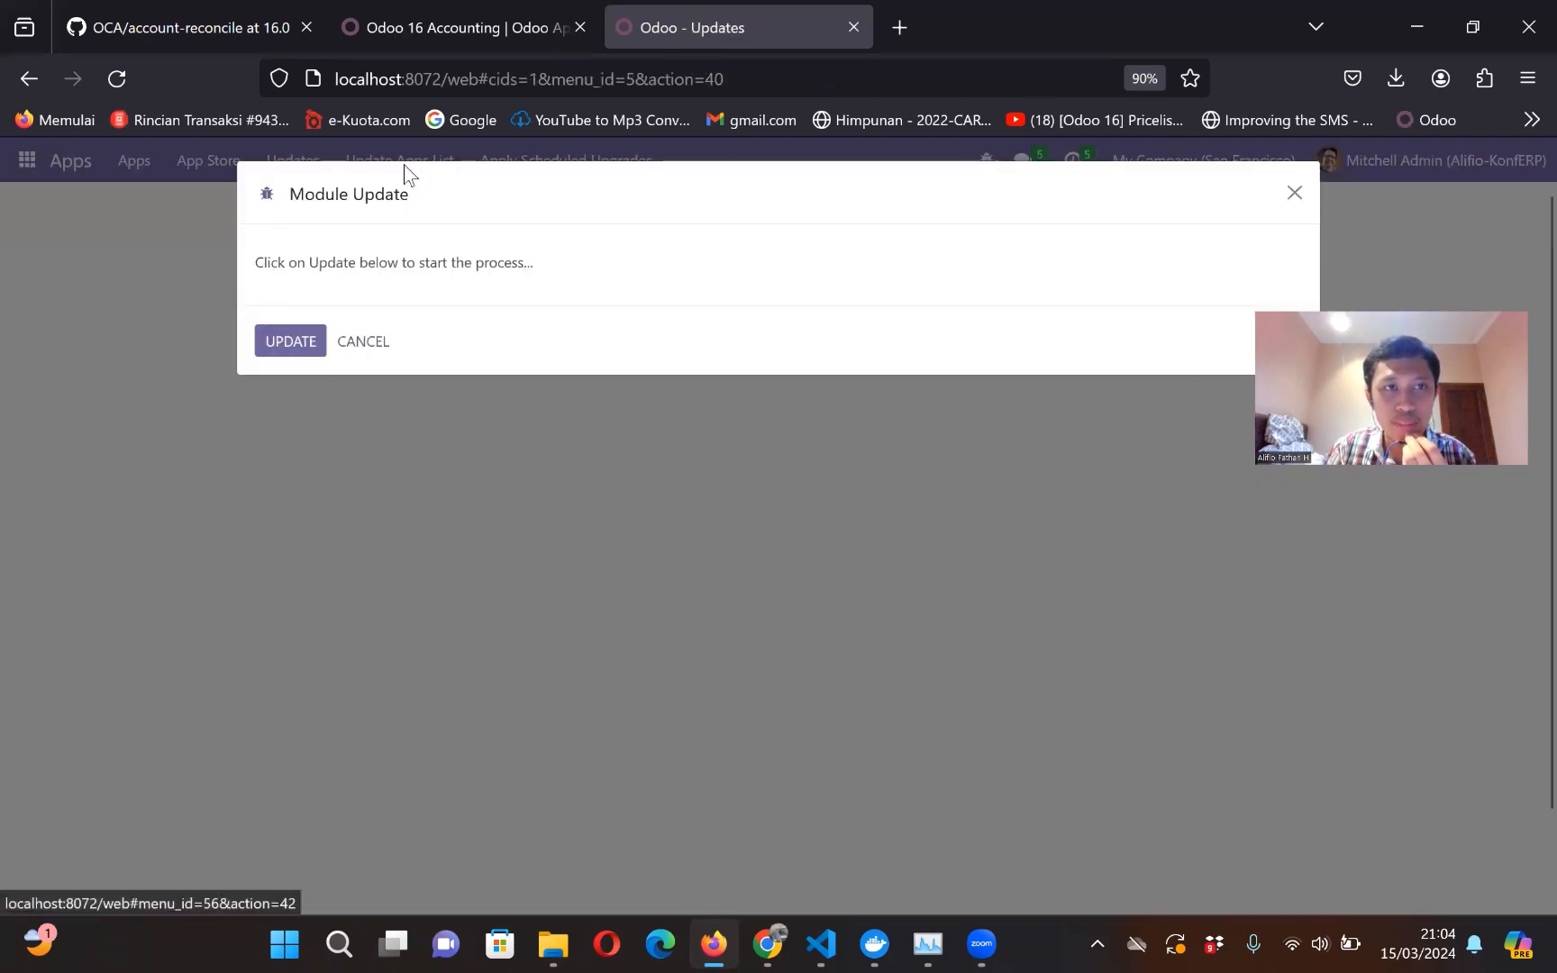
pyautogui.click(305, 344)
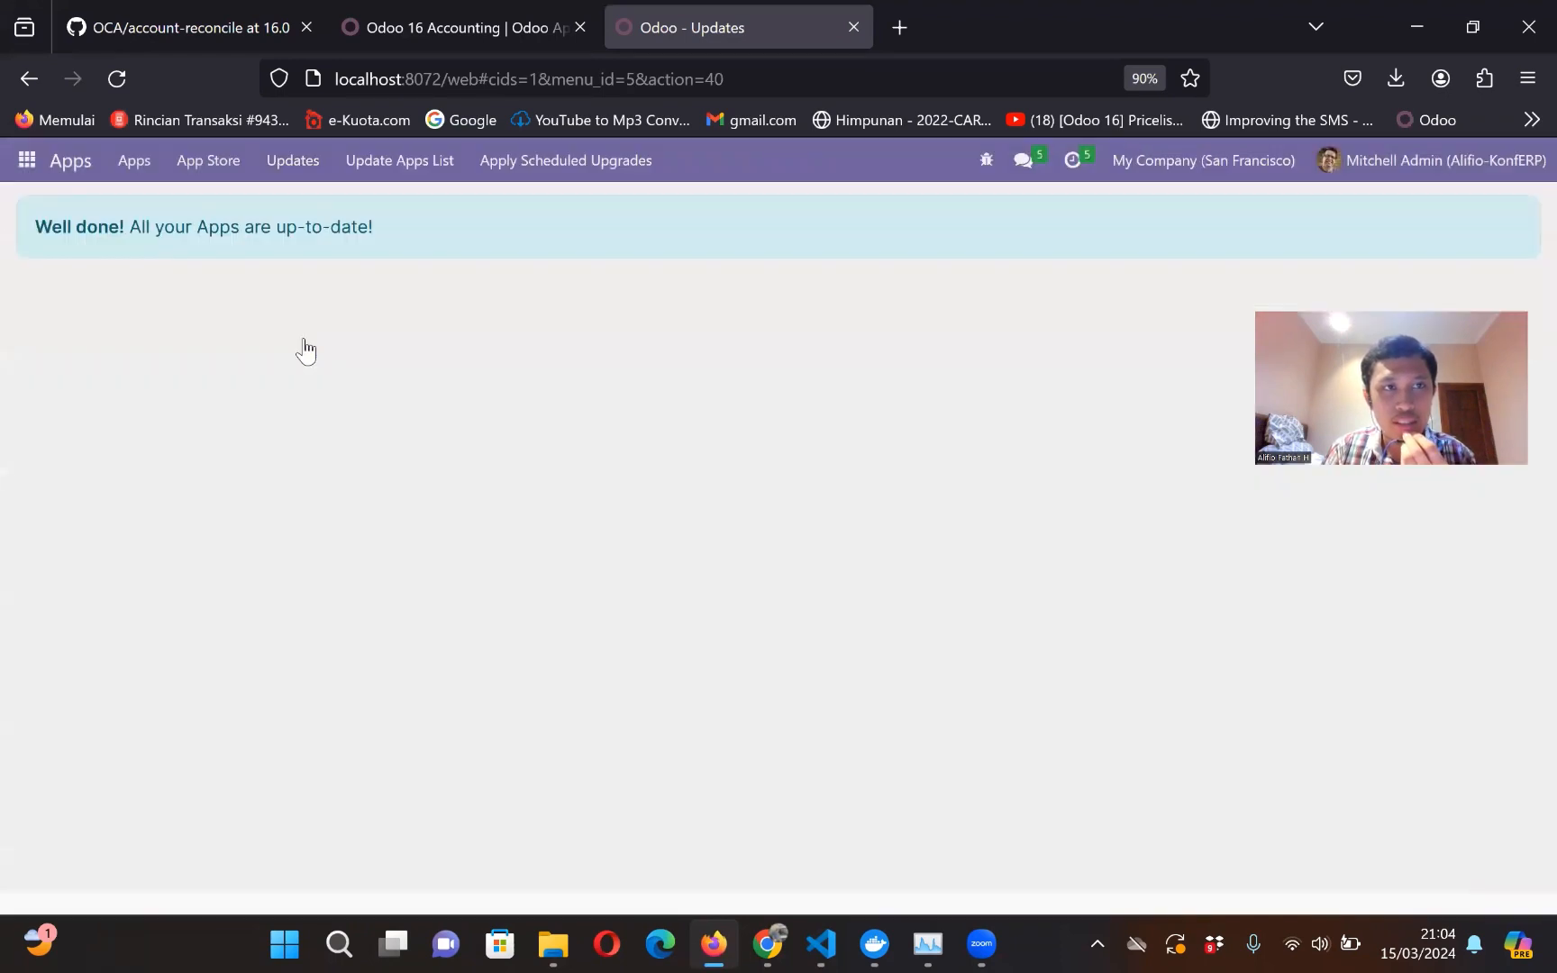
# Step: Search the apps for "reconcile" with the default Apps filter removed, and activate the Account Mass Reconcile module
pyautogui.click(69, 171)
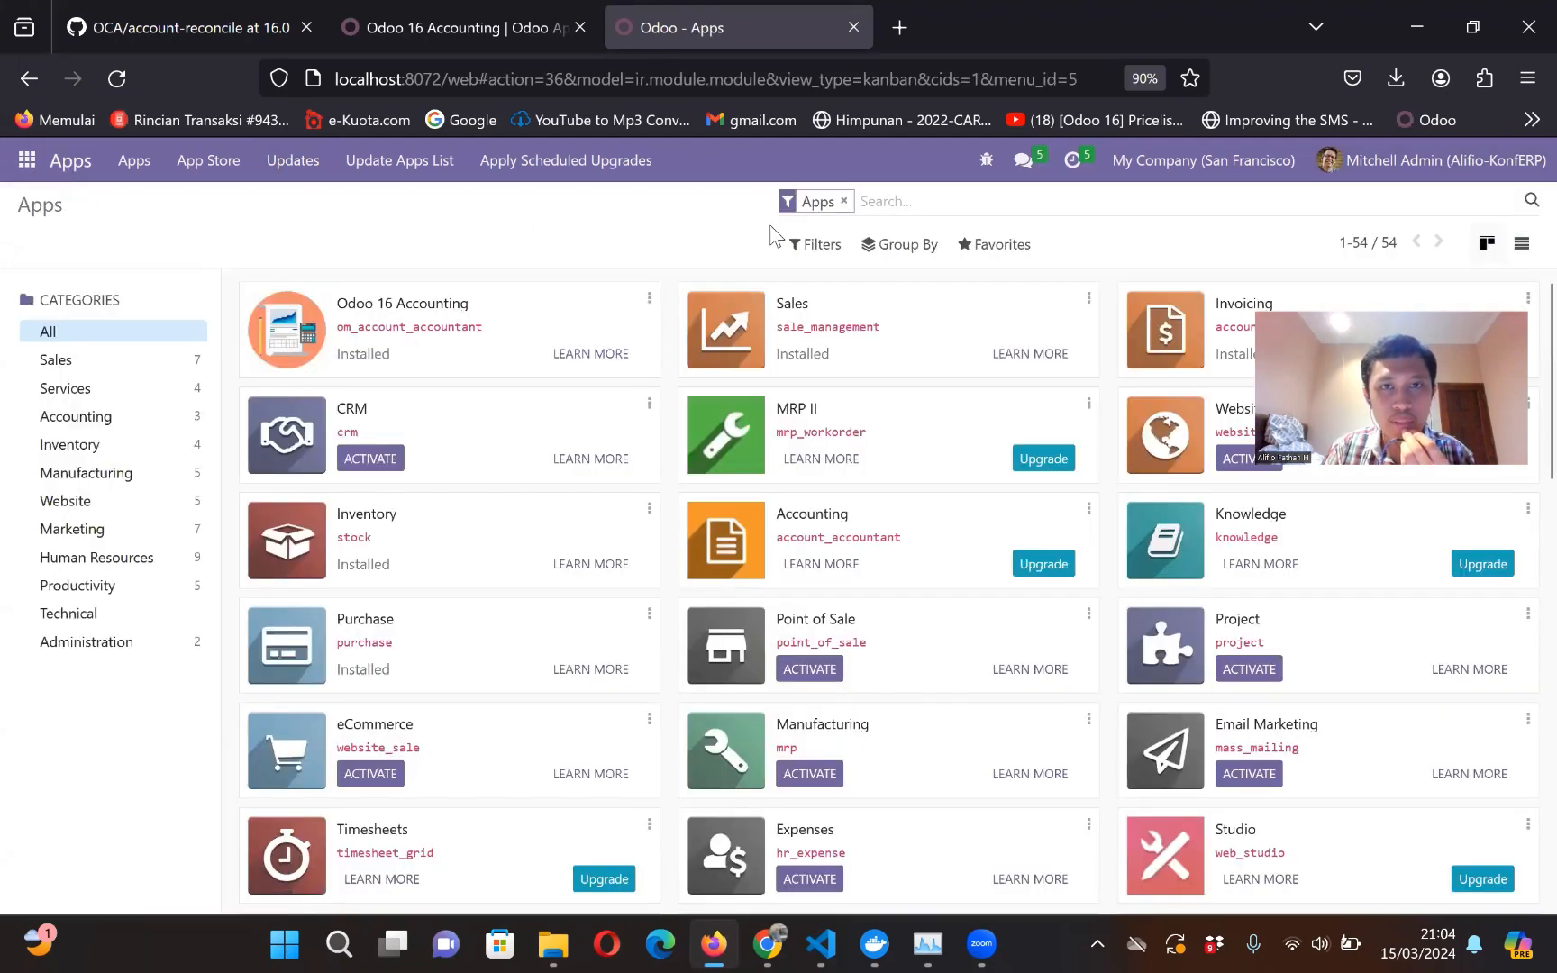
pyautogui.write('reco')
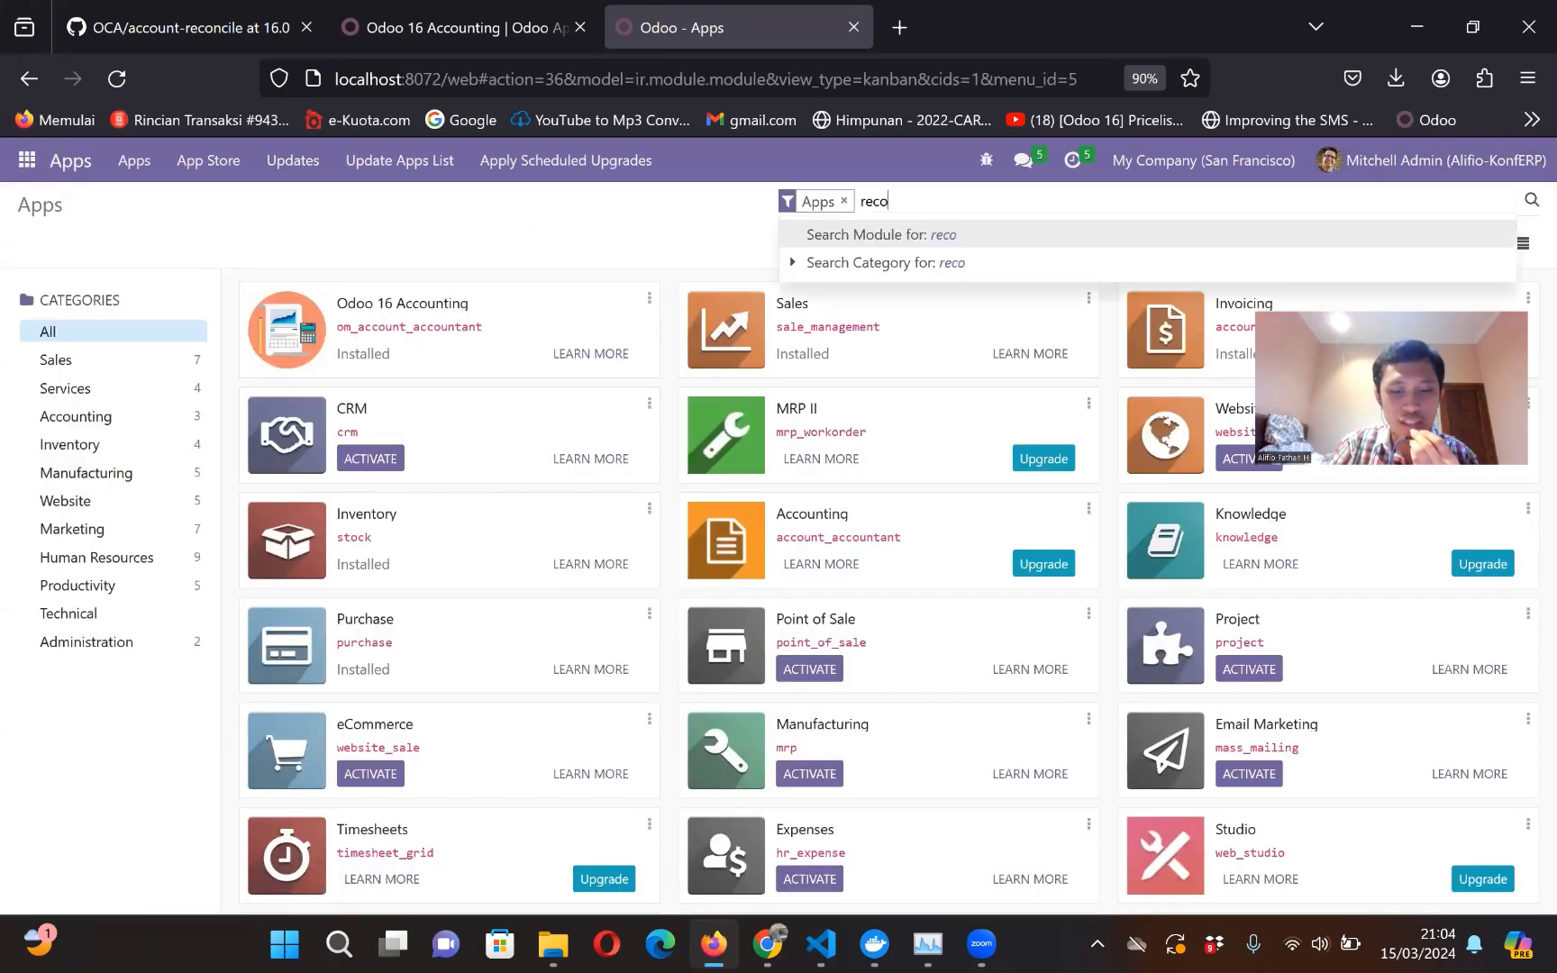
pyautogui.write('ncile')
pyautogui.press('Return')
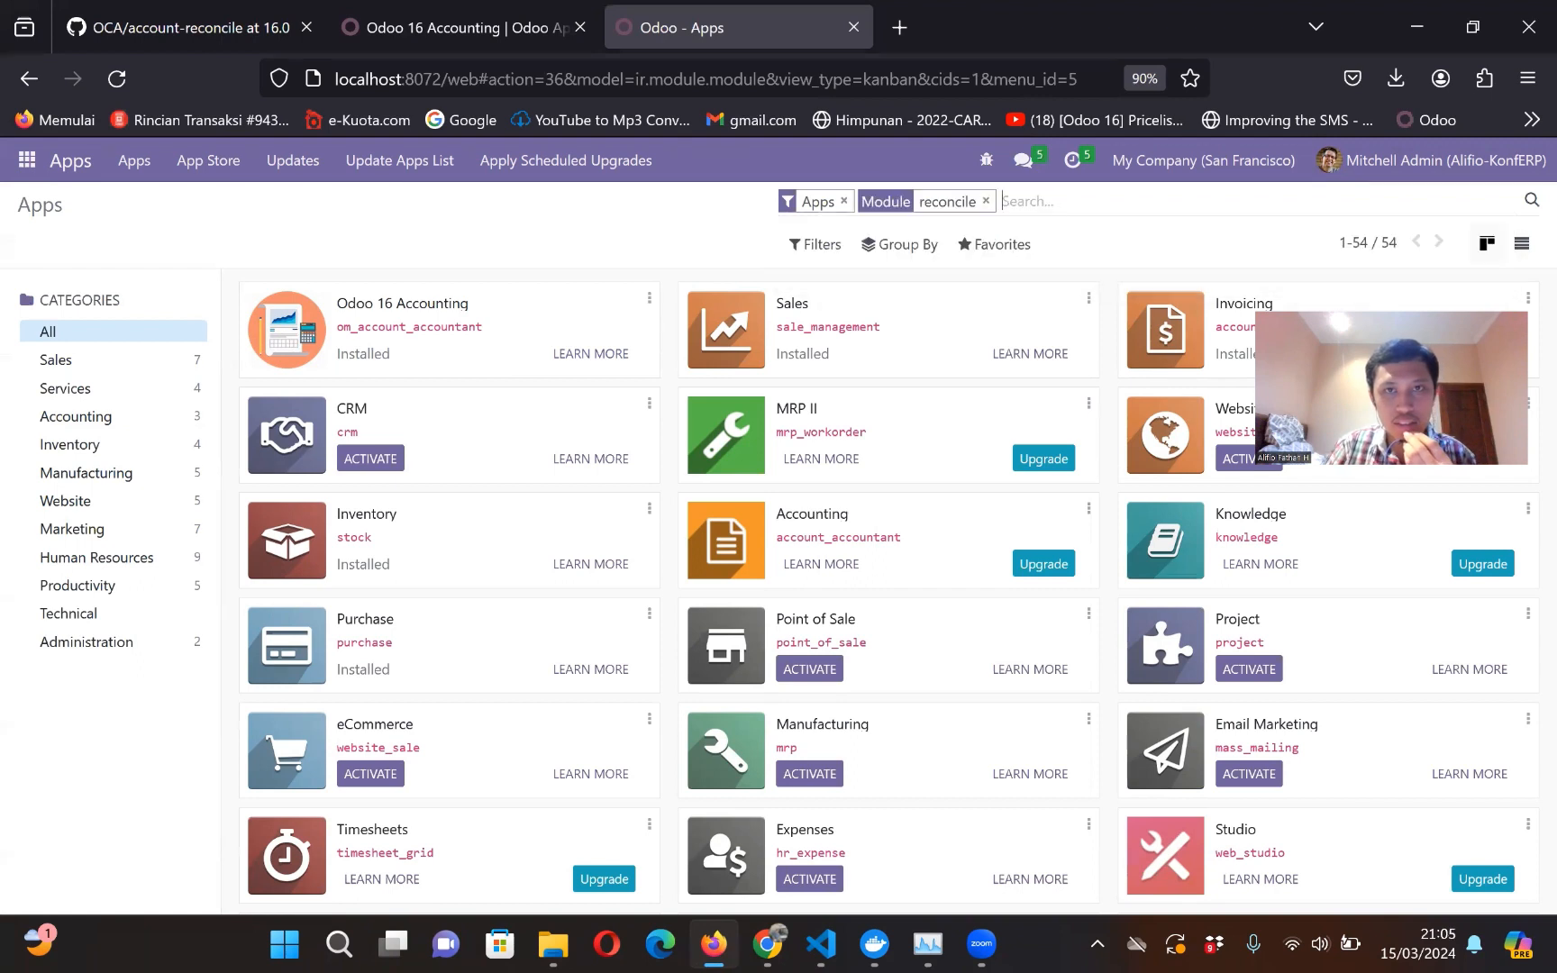
pyautogui.click(844, 202)
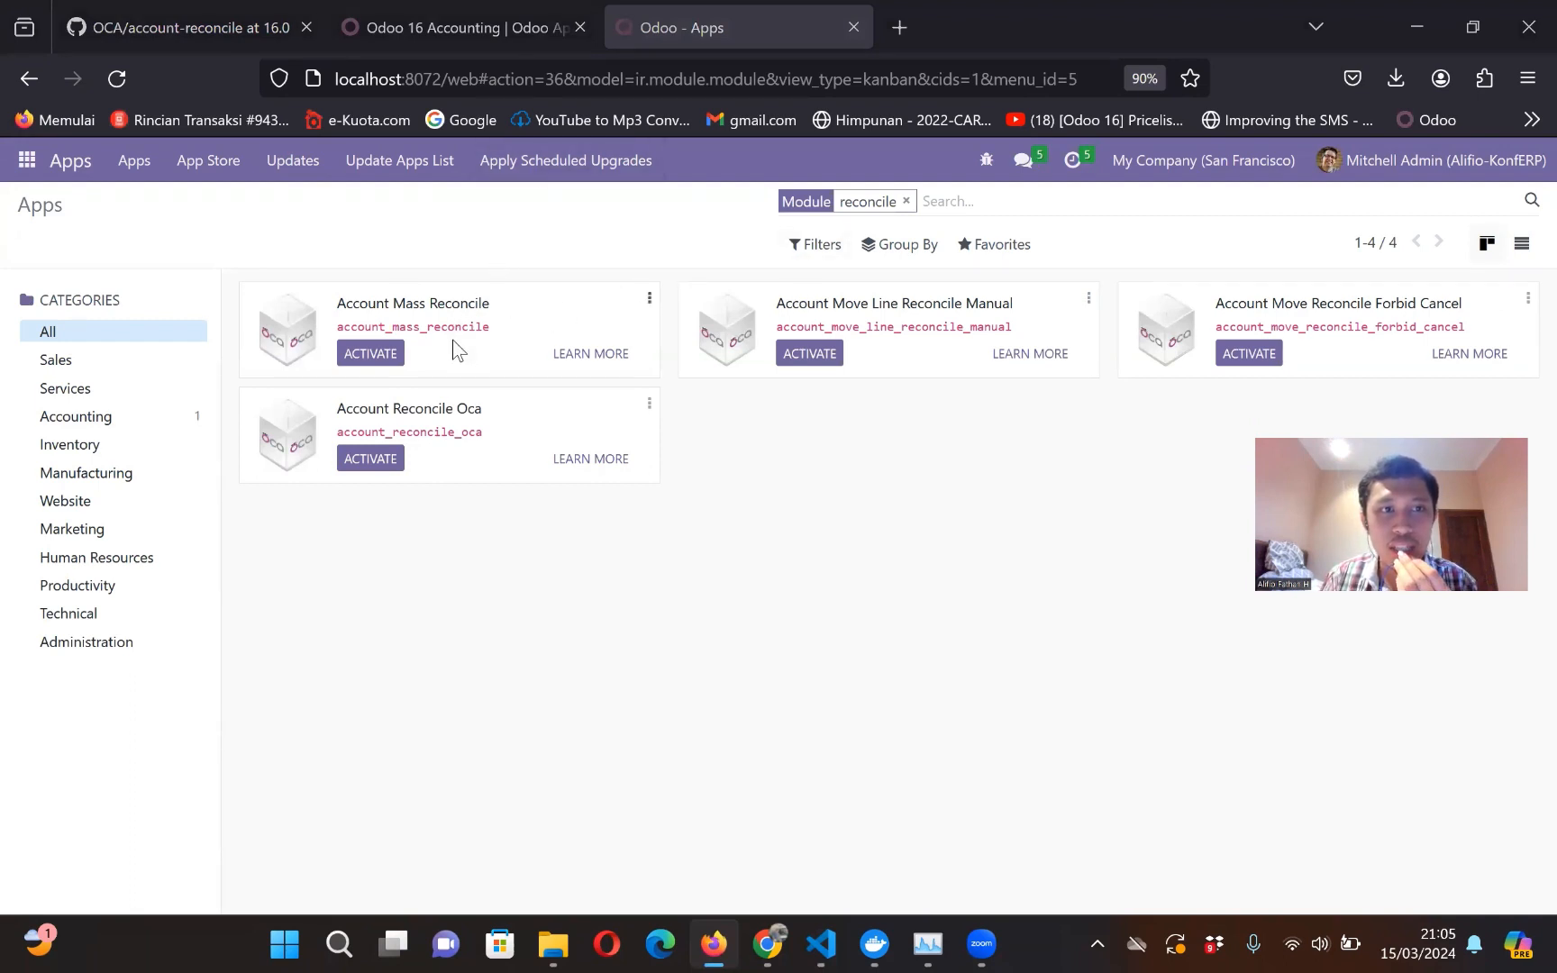
pyautogui.click(385, 359)
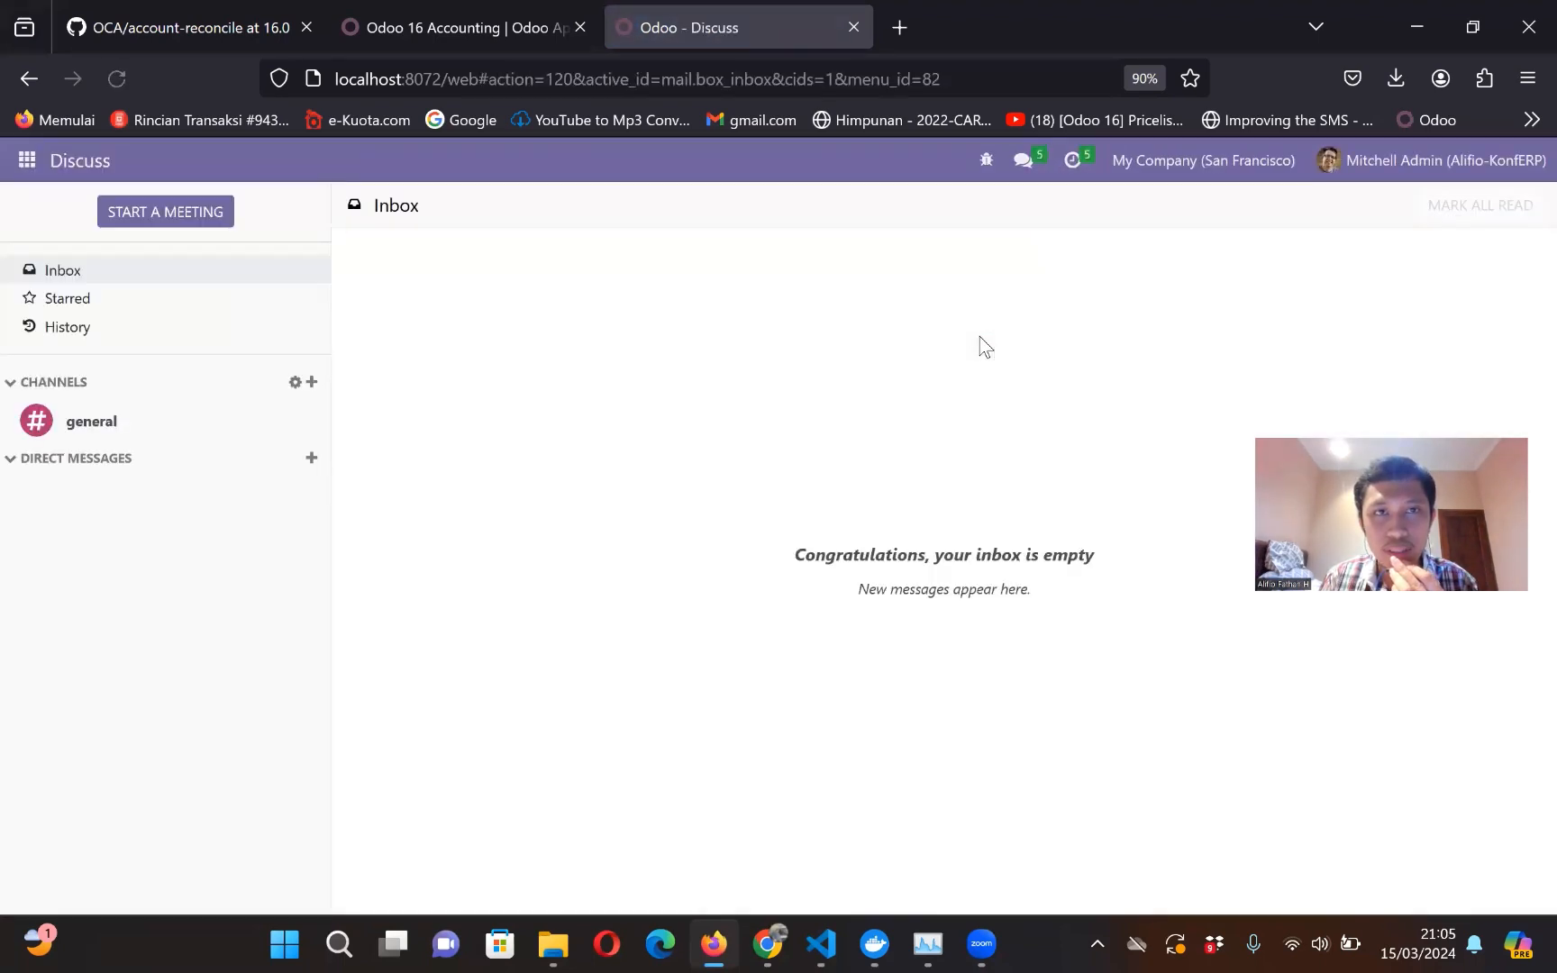
# Step: Return to the Apps overview and search all modules for "reconcile" to check the installation status of Account Mass Reconcile
pyautogui.click(27, 160)
pyautogui.click(72, 402)
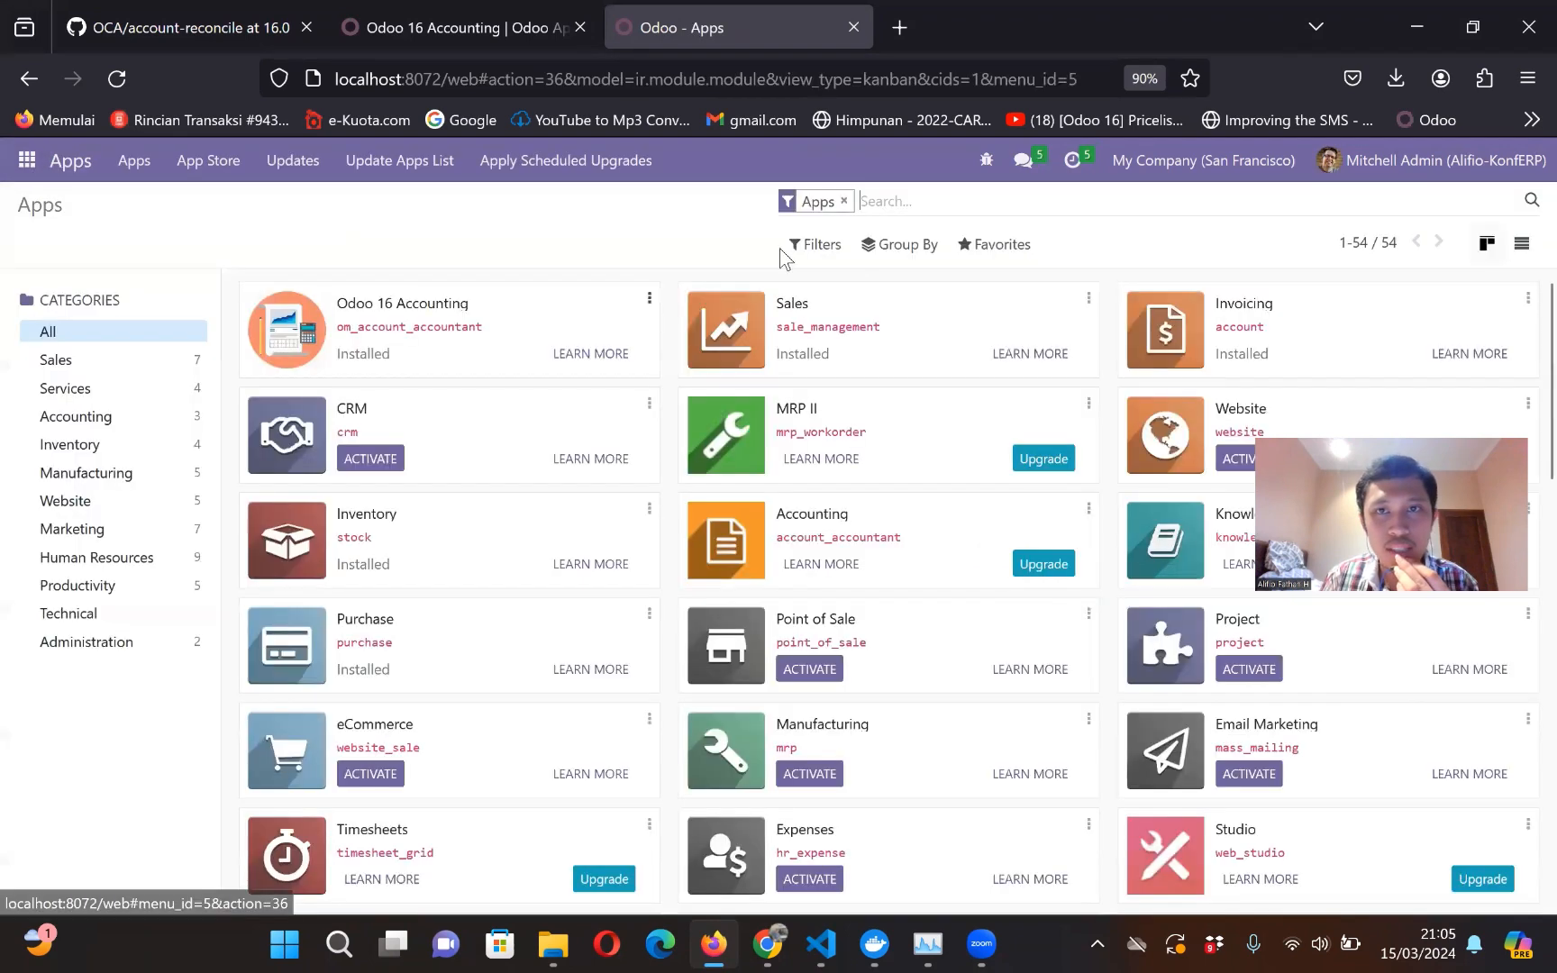
pyautogui.click(844, 200)
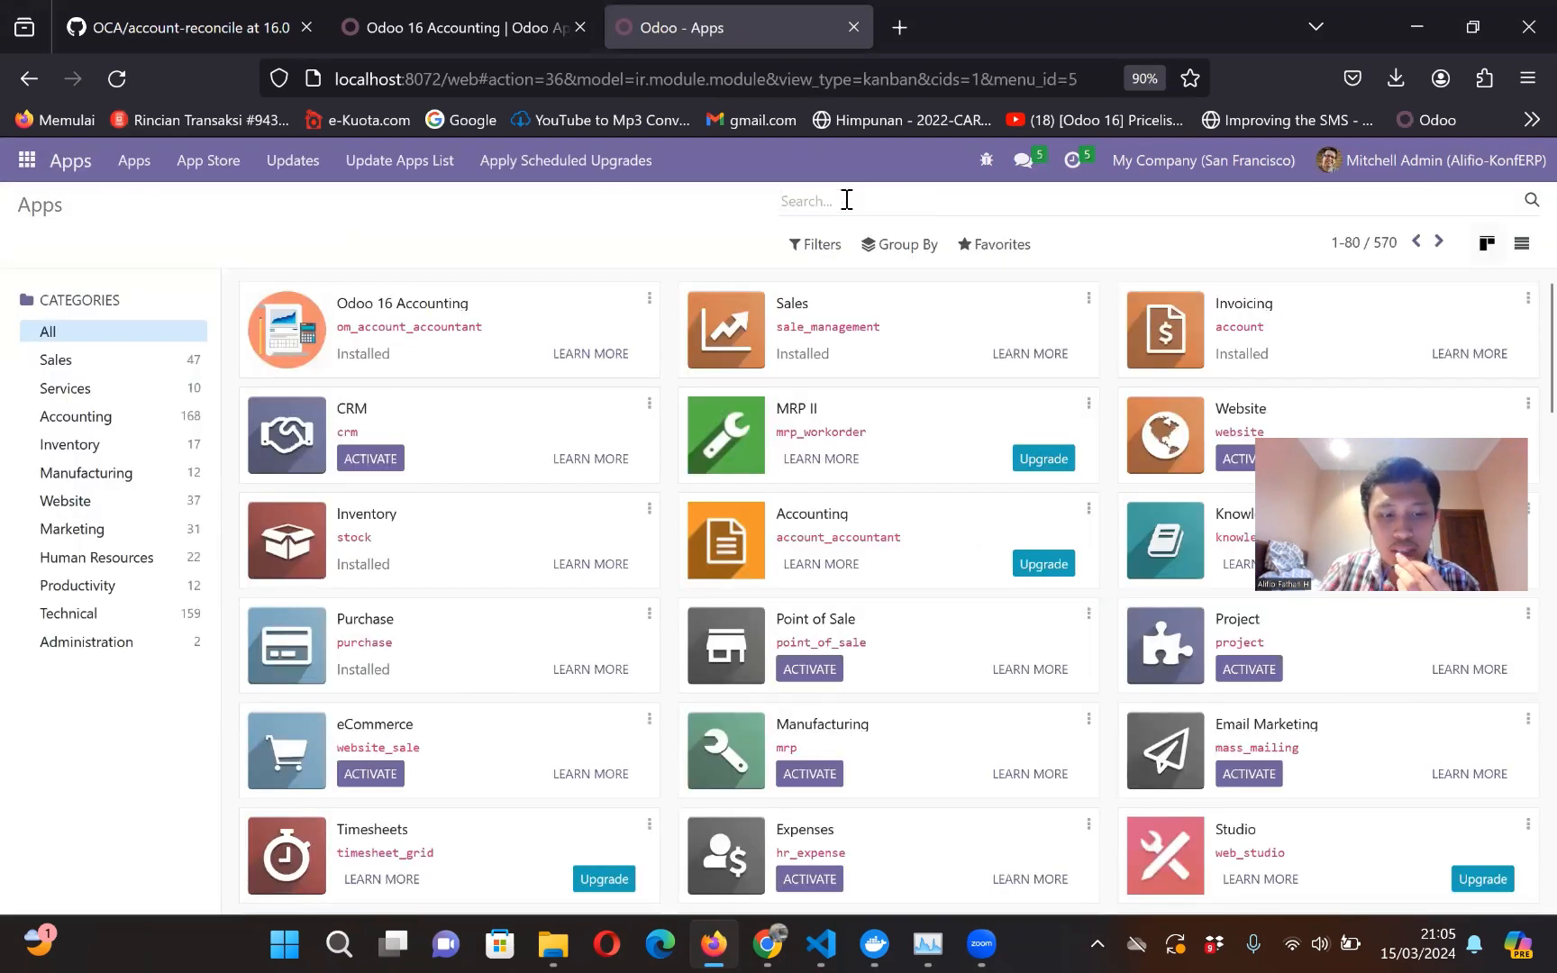
pyautogui.write('reconci')
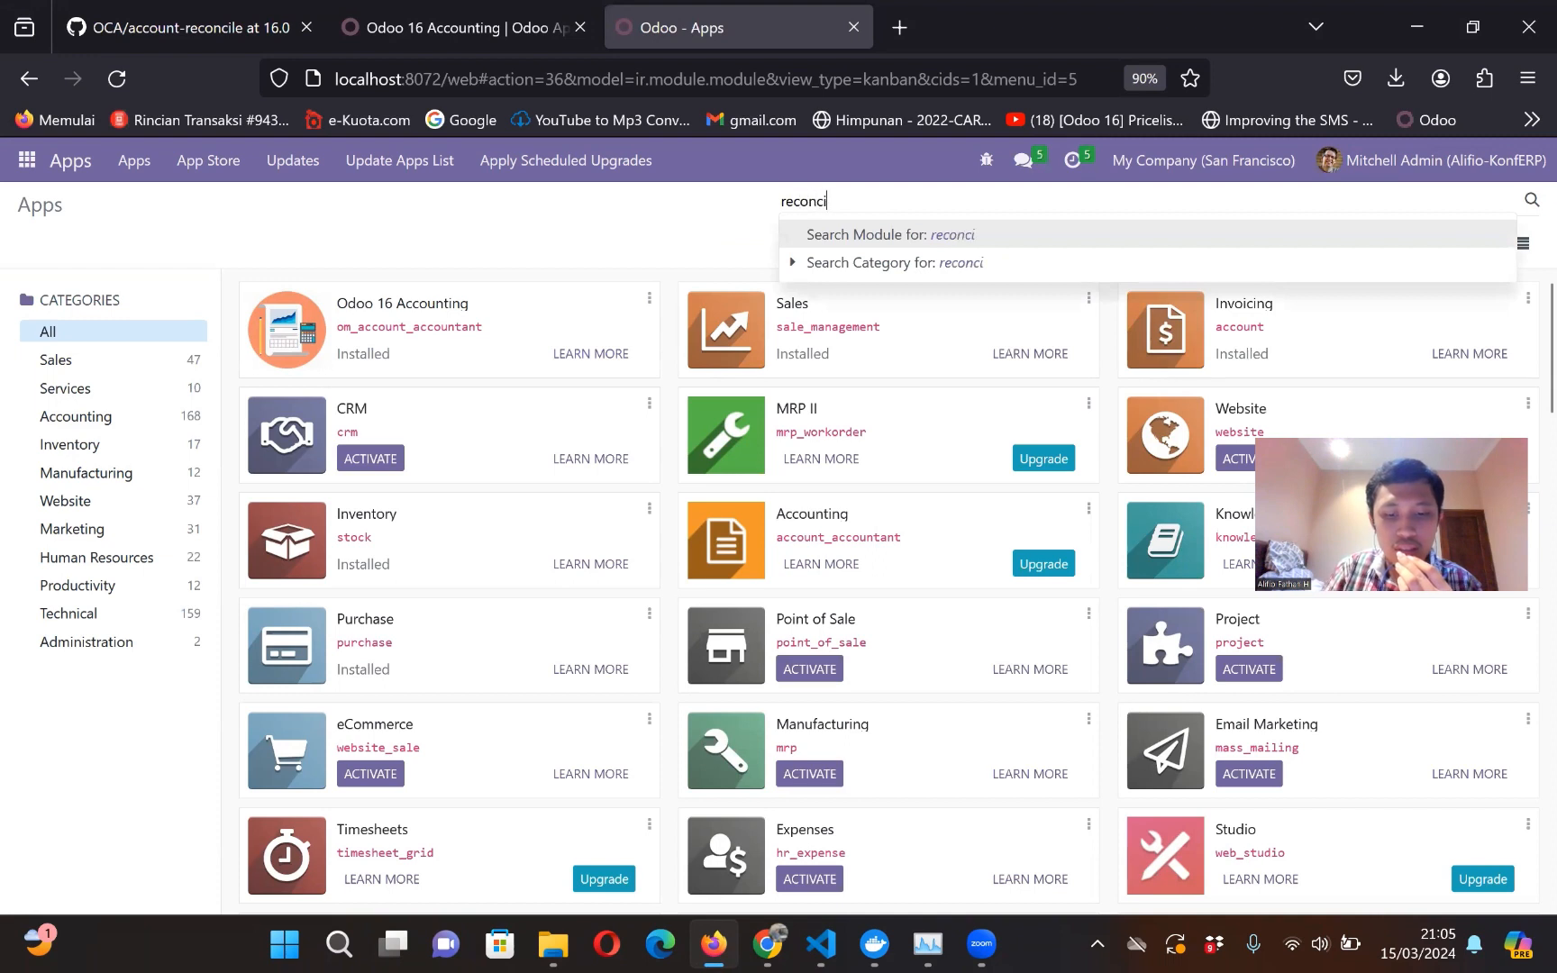
pyautogui.write('le')
pyautogui.press('Return')
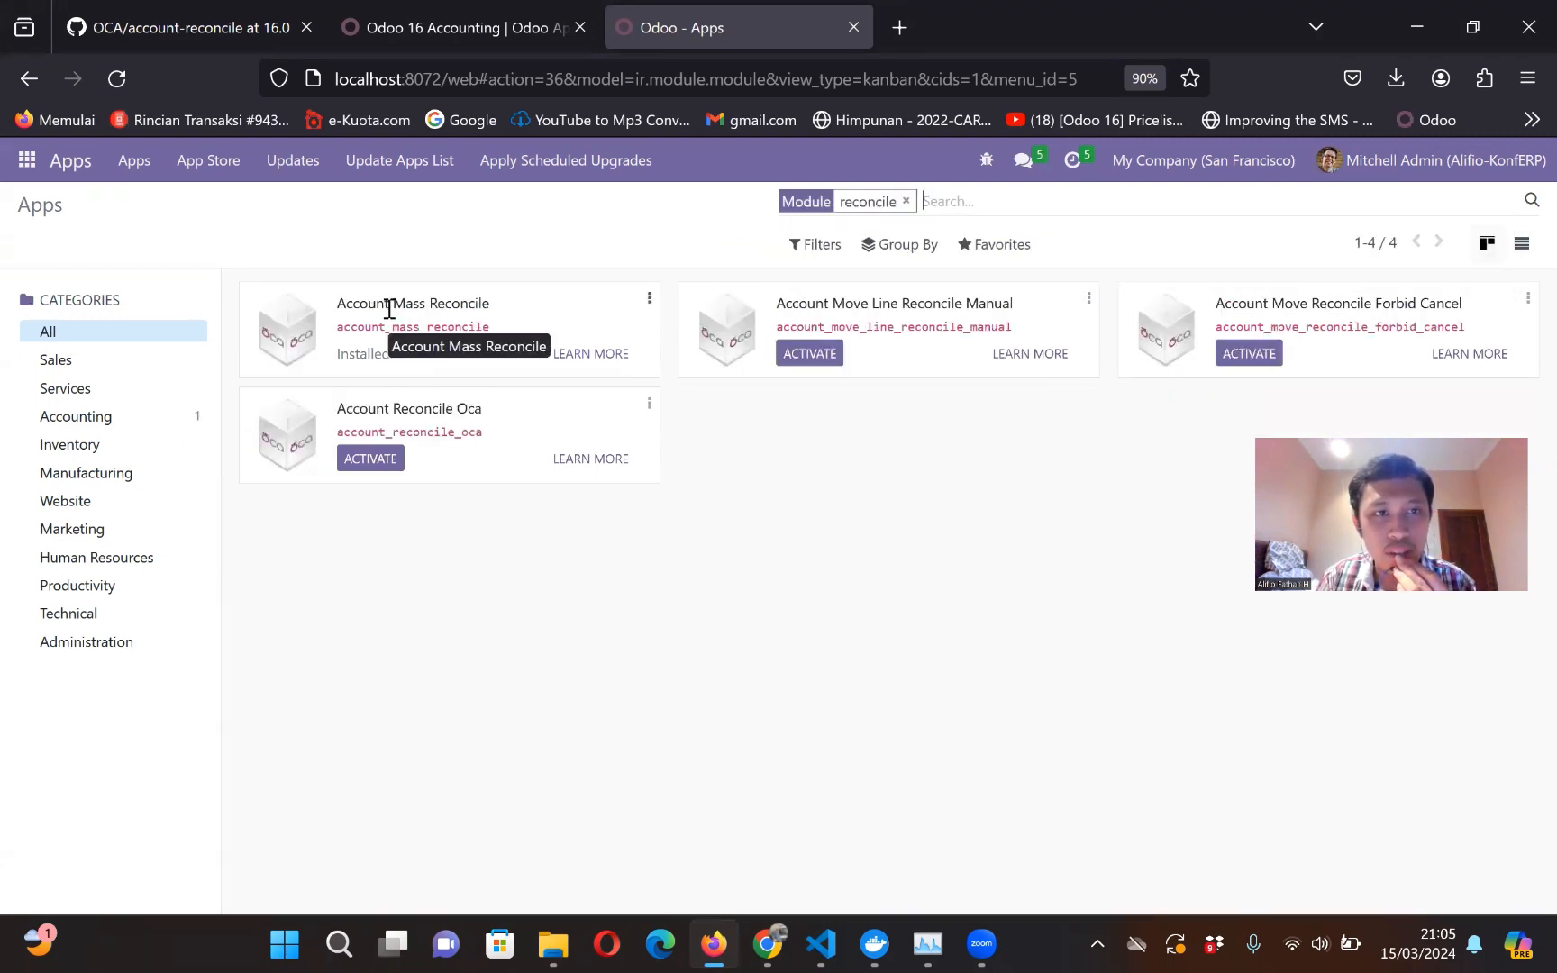
pyautogui.click(21, 178)
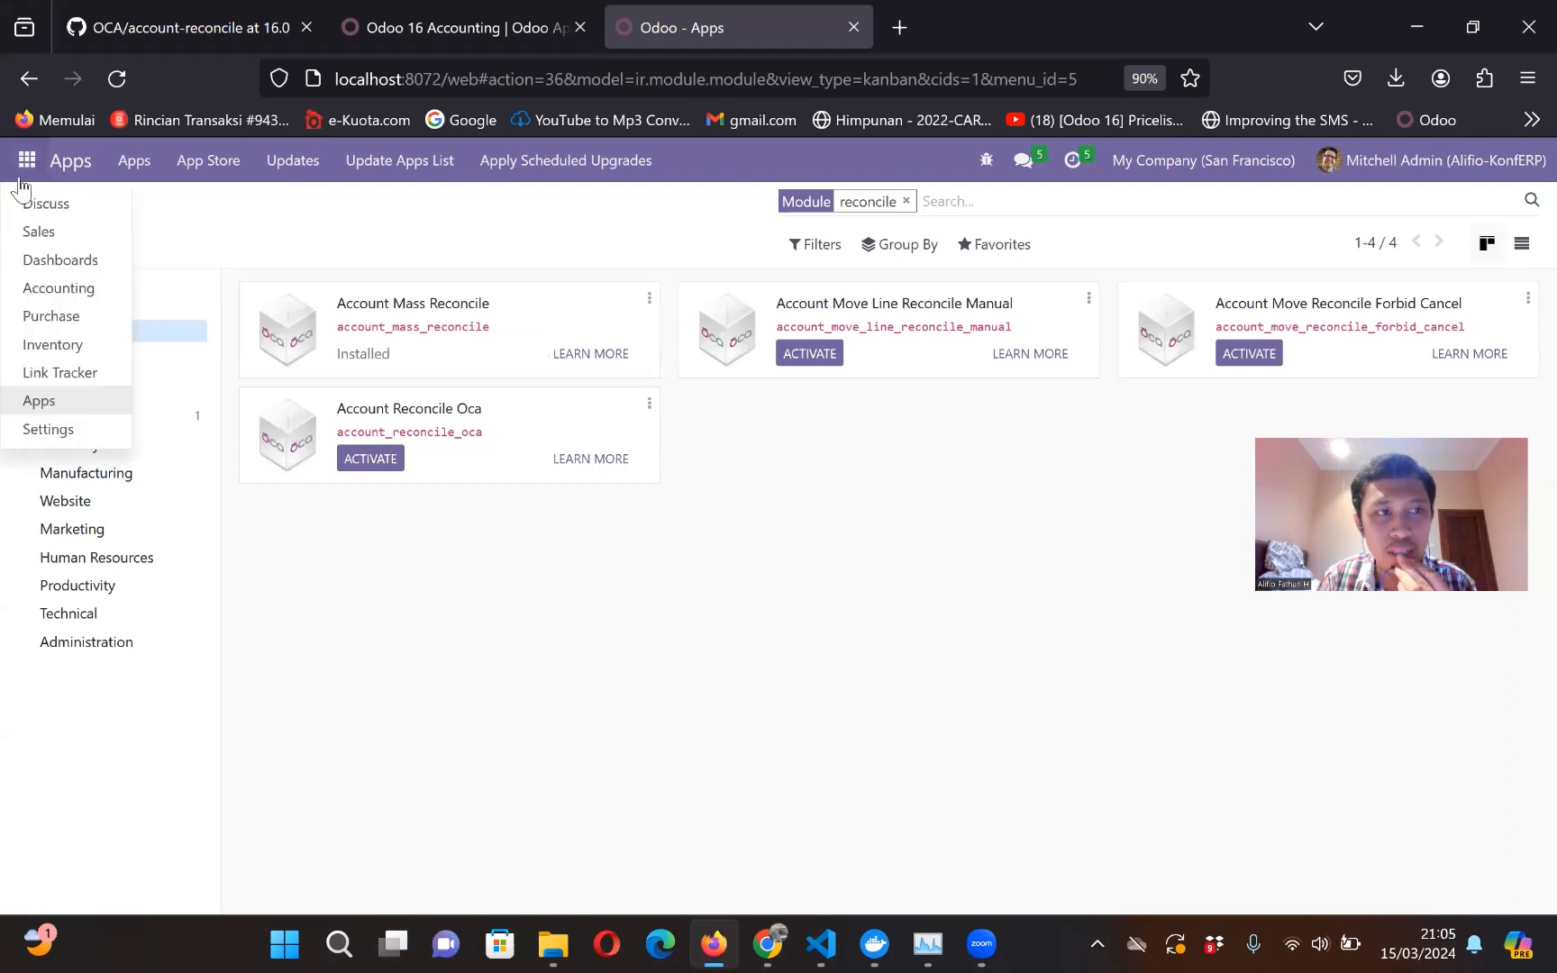
pyautogui.click(1330, 819)
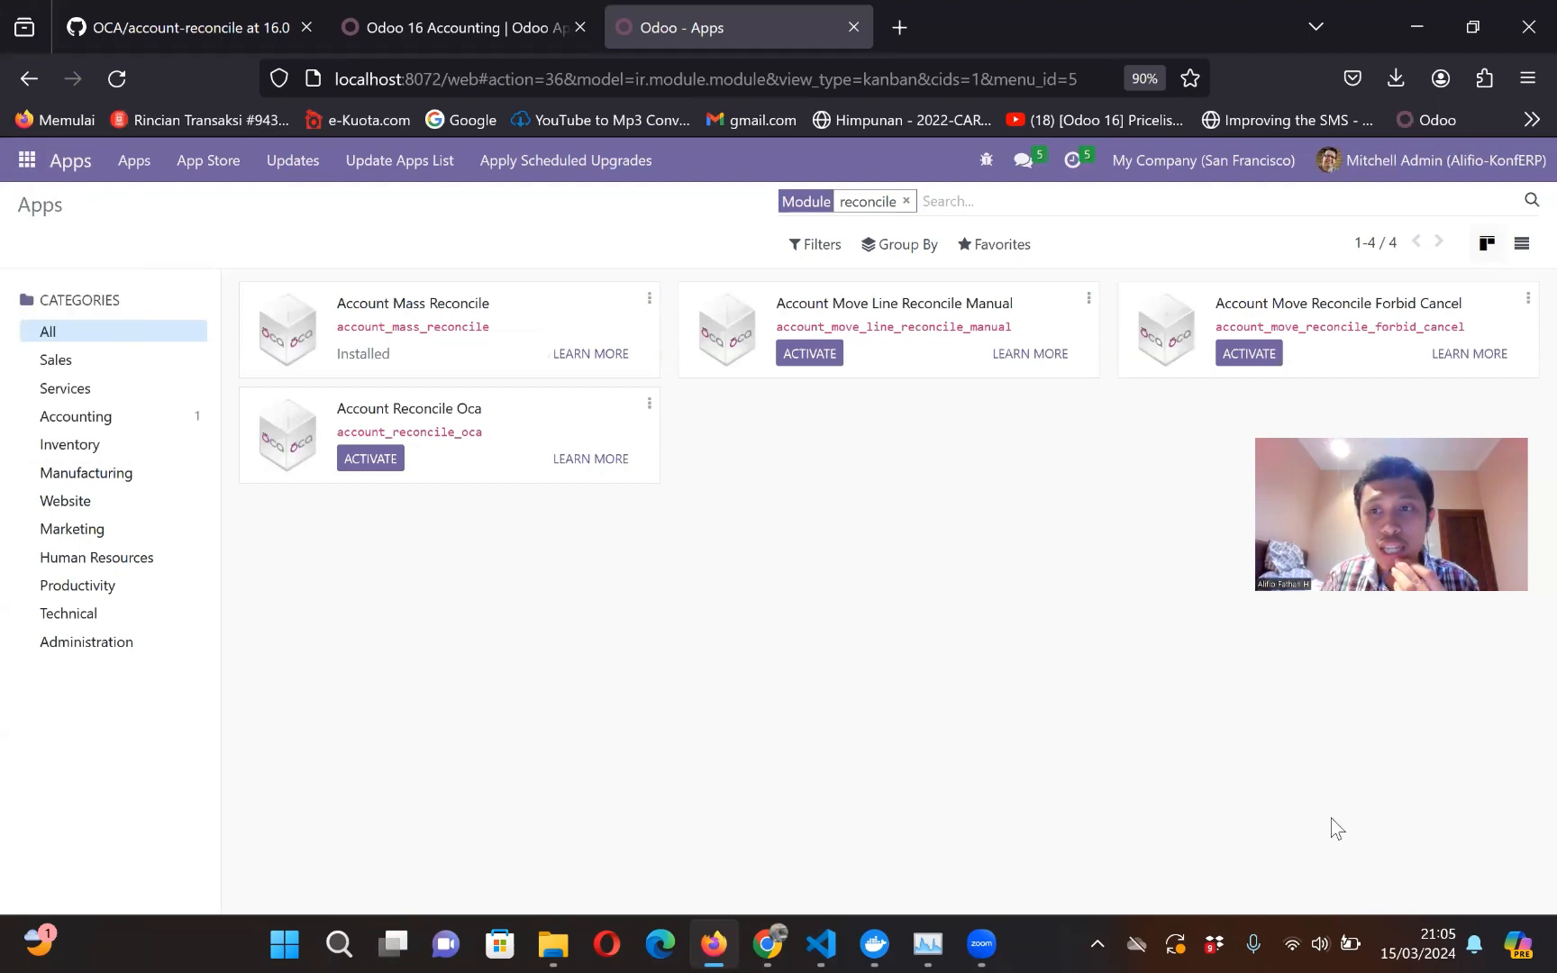
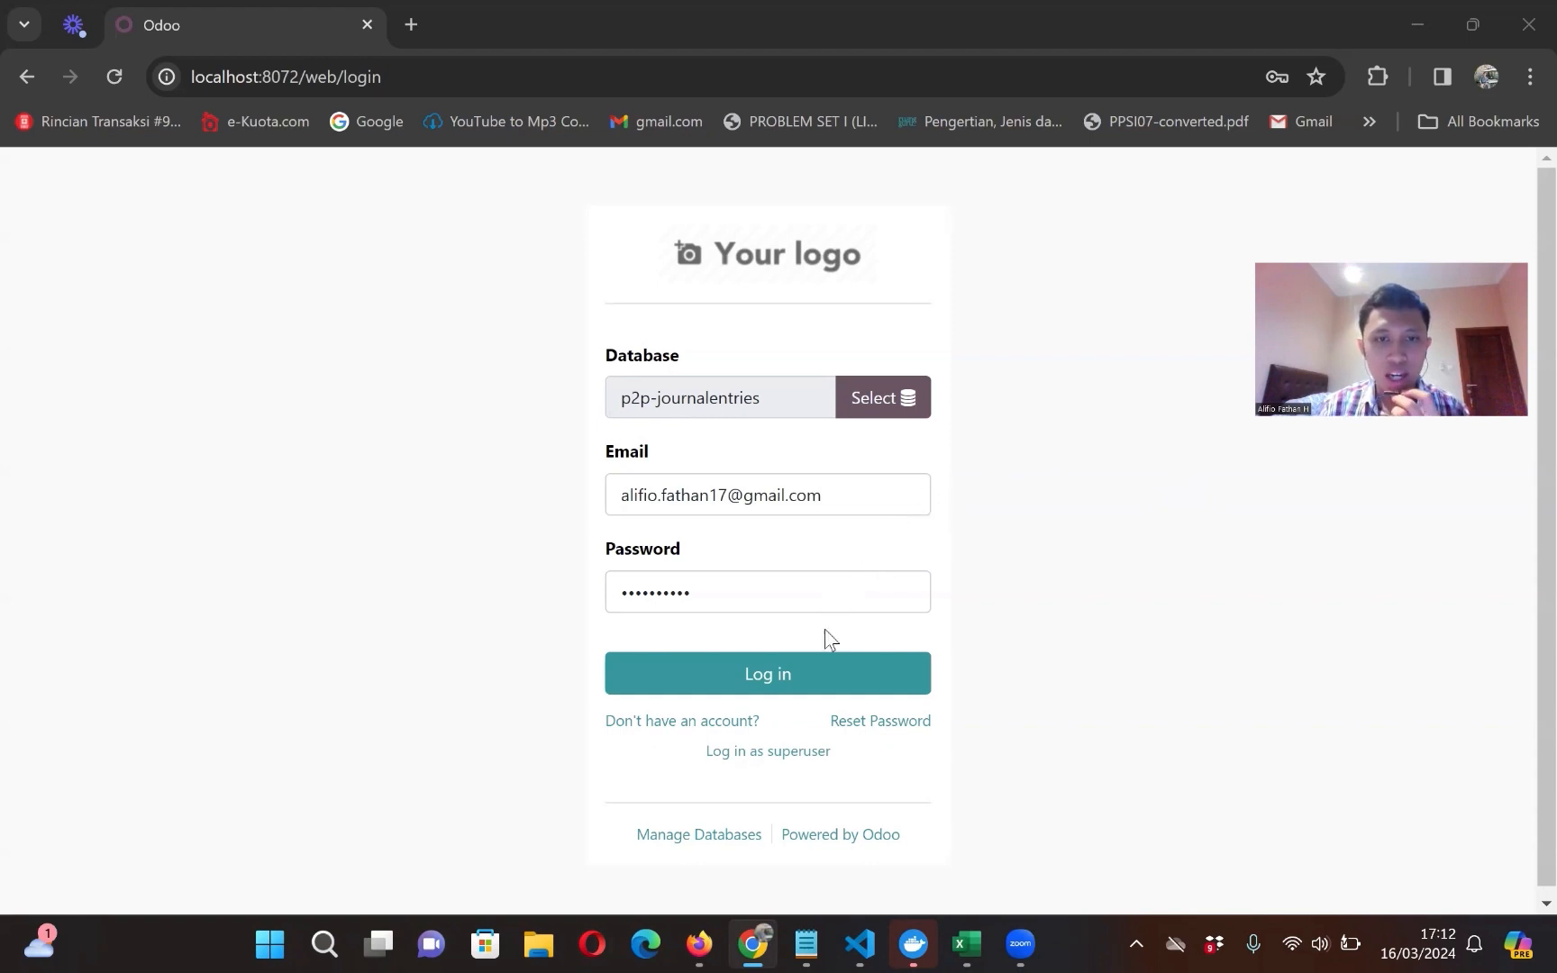
# Step: Log in to the p2p-journalentries database in Chrome and open the list of users in Settings
pyautogui.click(796, 677)
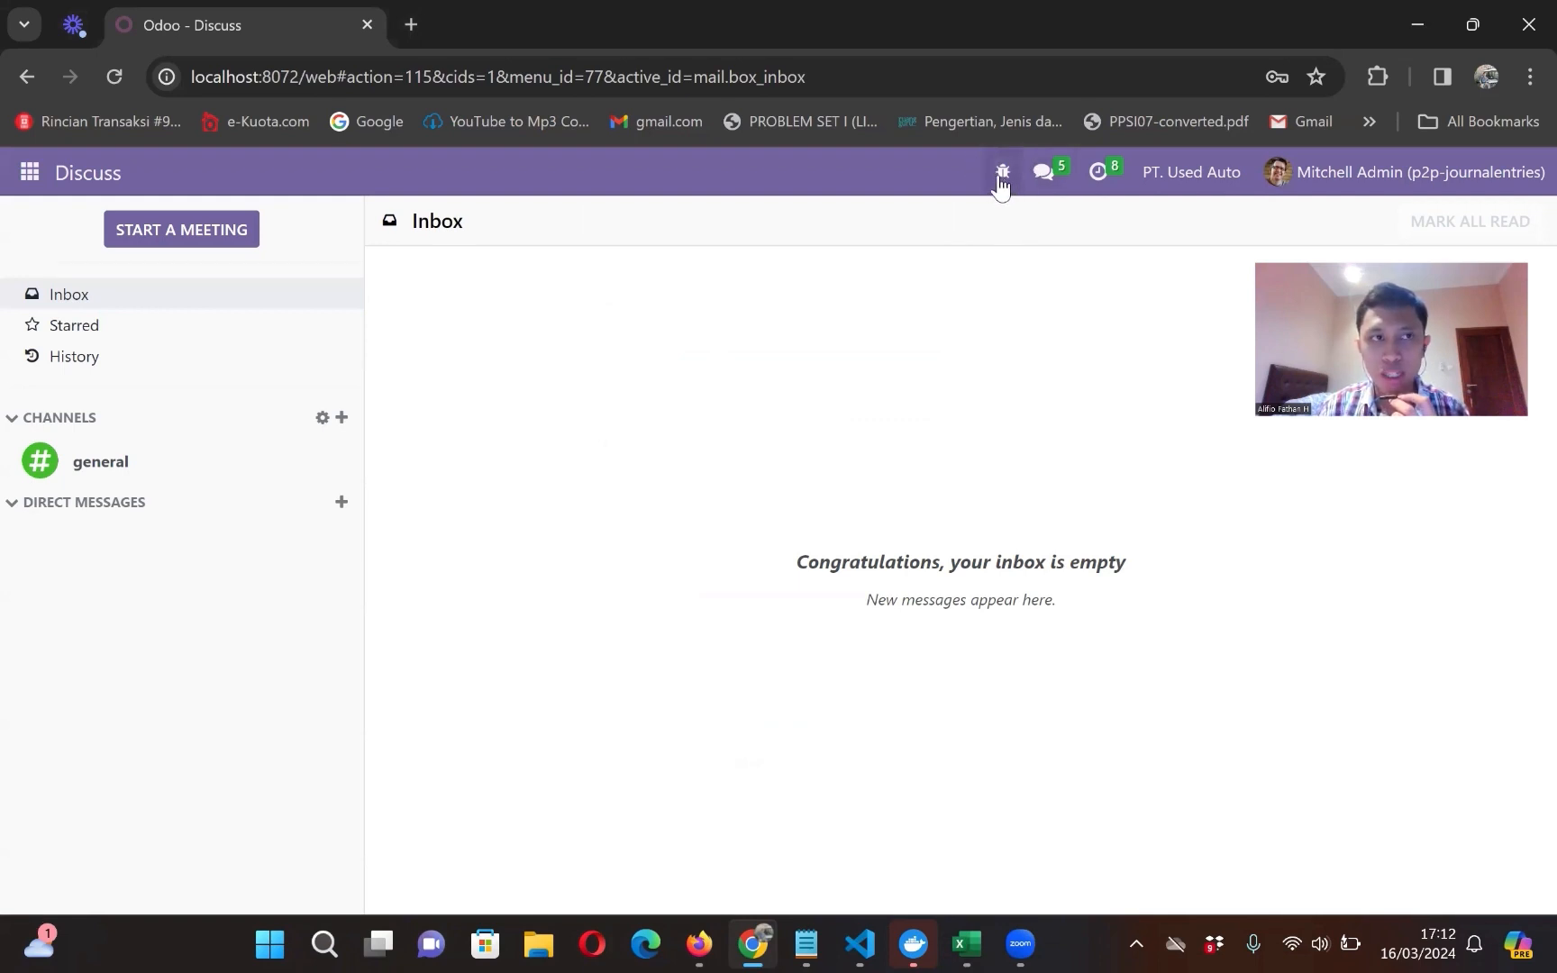
pyautogui.click(7, 191)
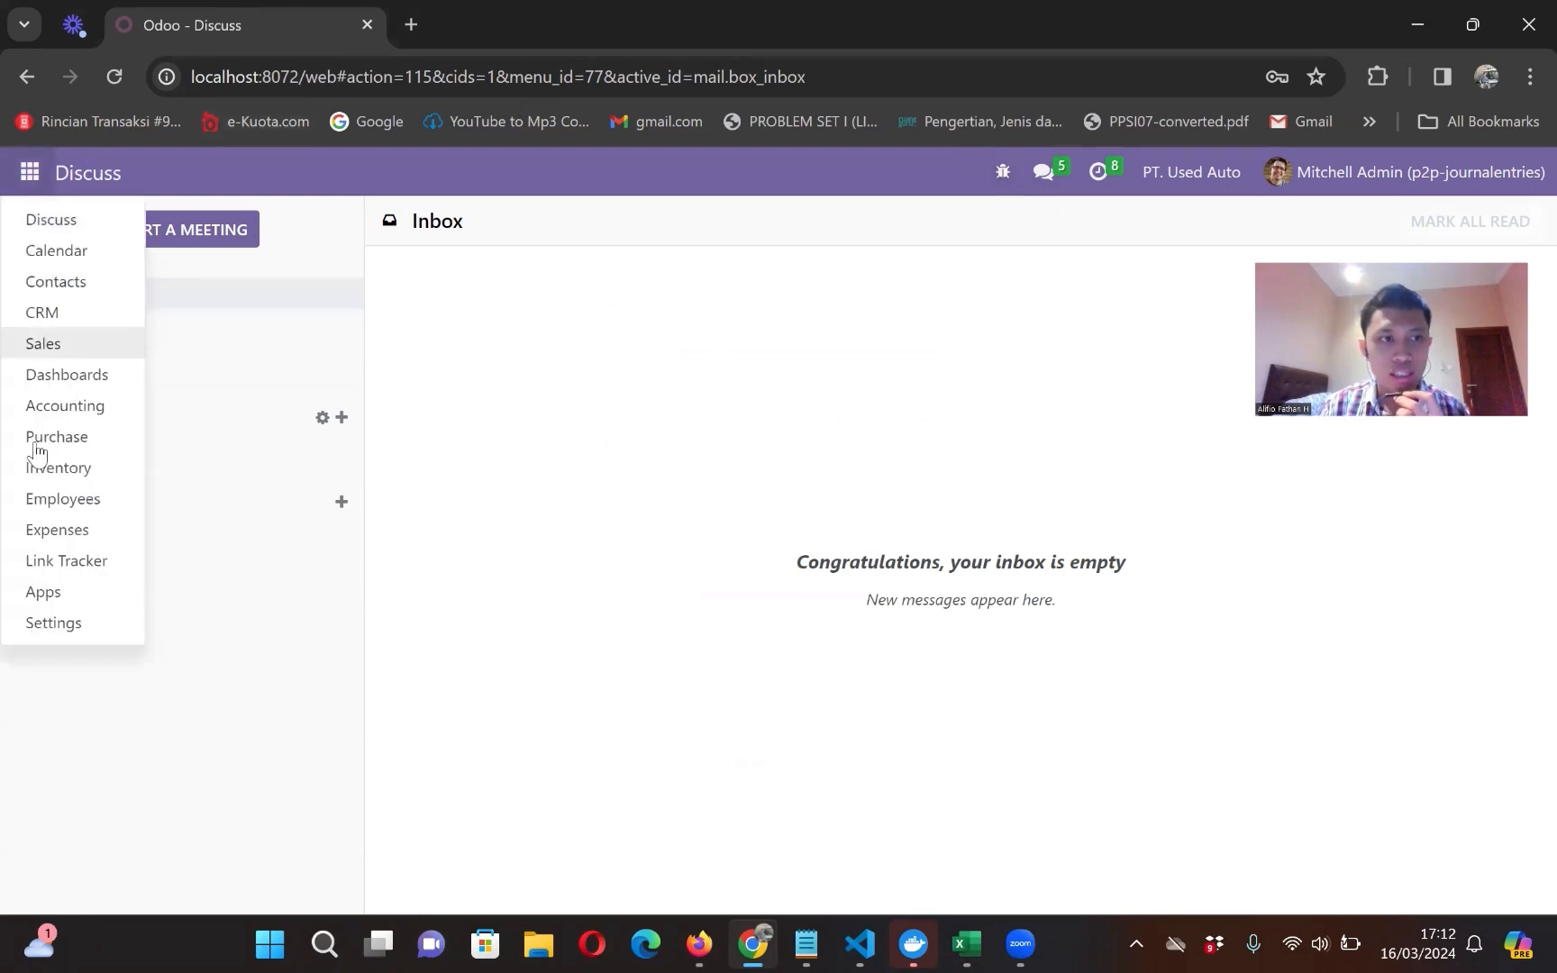
pyautogui.click(63, 624)
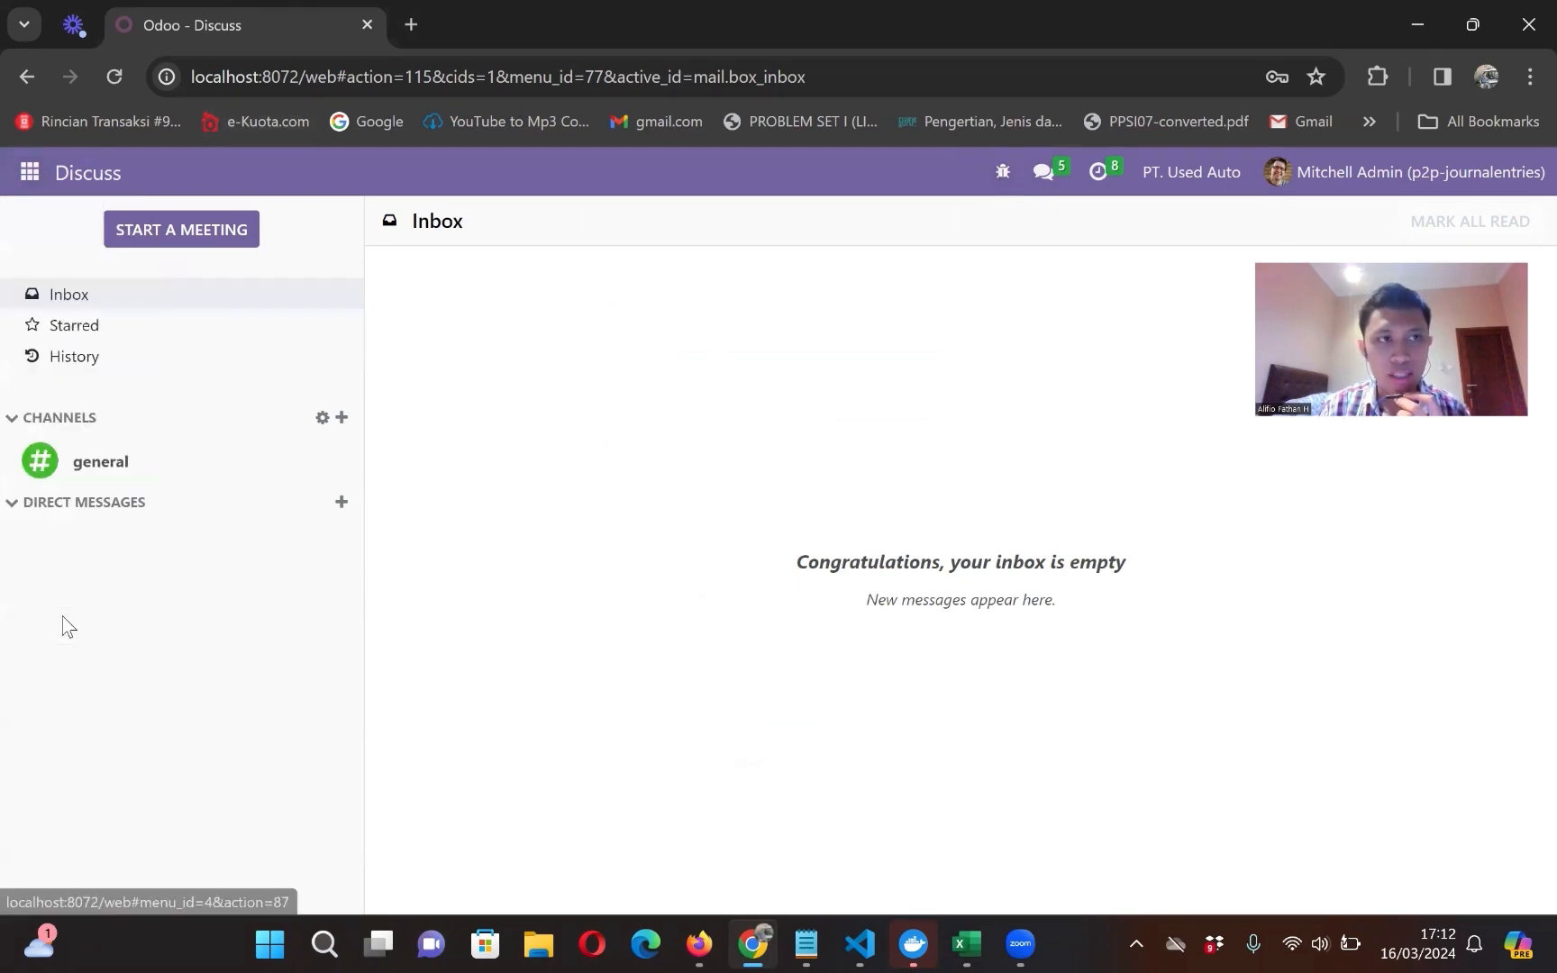
pyautogui.scroll(-4, 565, 575)
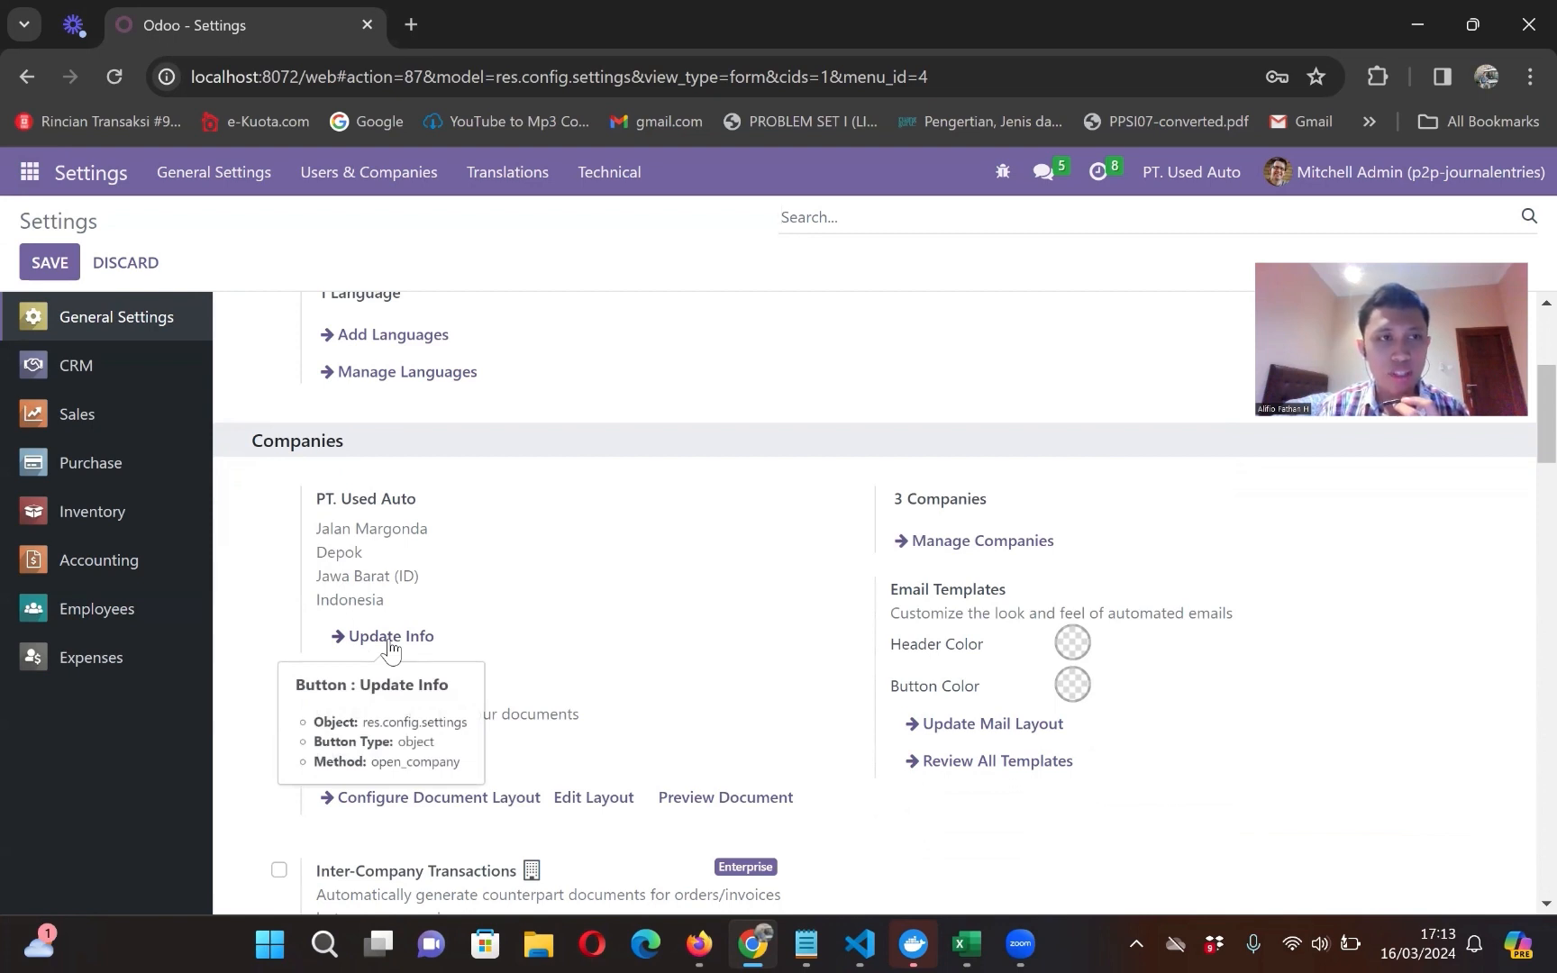
pyautogui.click(341, 181)
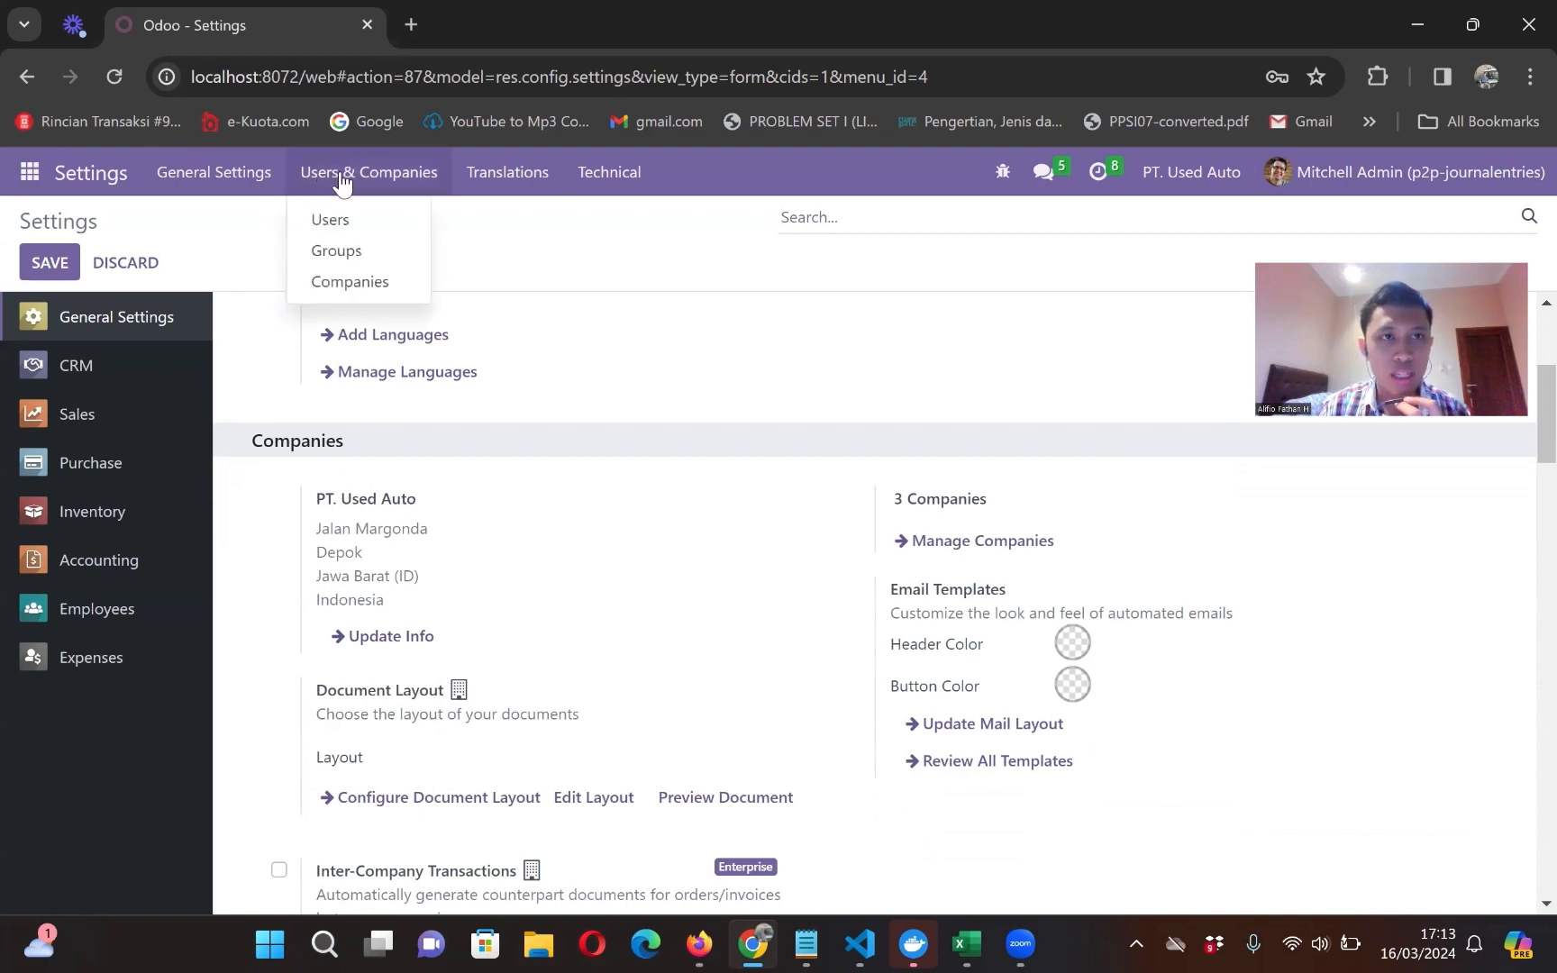
pyautogui.click(335, 216)
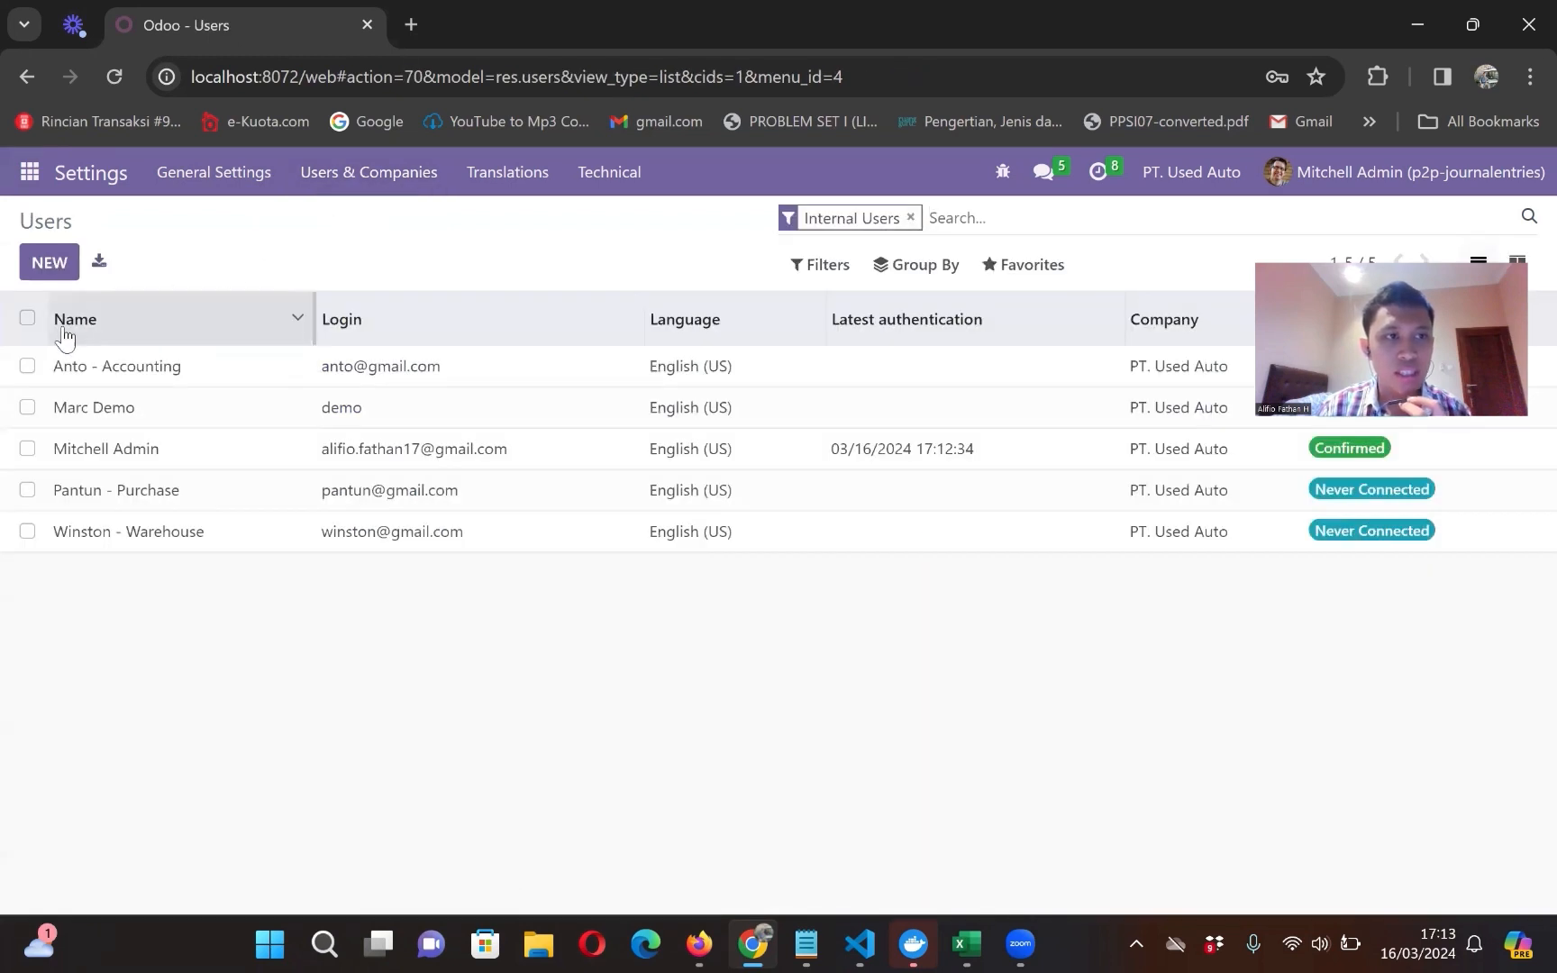
# Step: Review the access rights of the Accounting user, including allowed companies, user type and application roles, and return to the users list
pyautogui.doubleClick(116, 369)
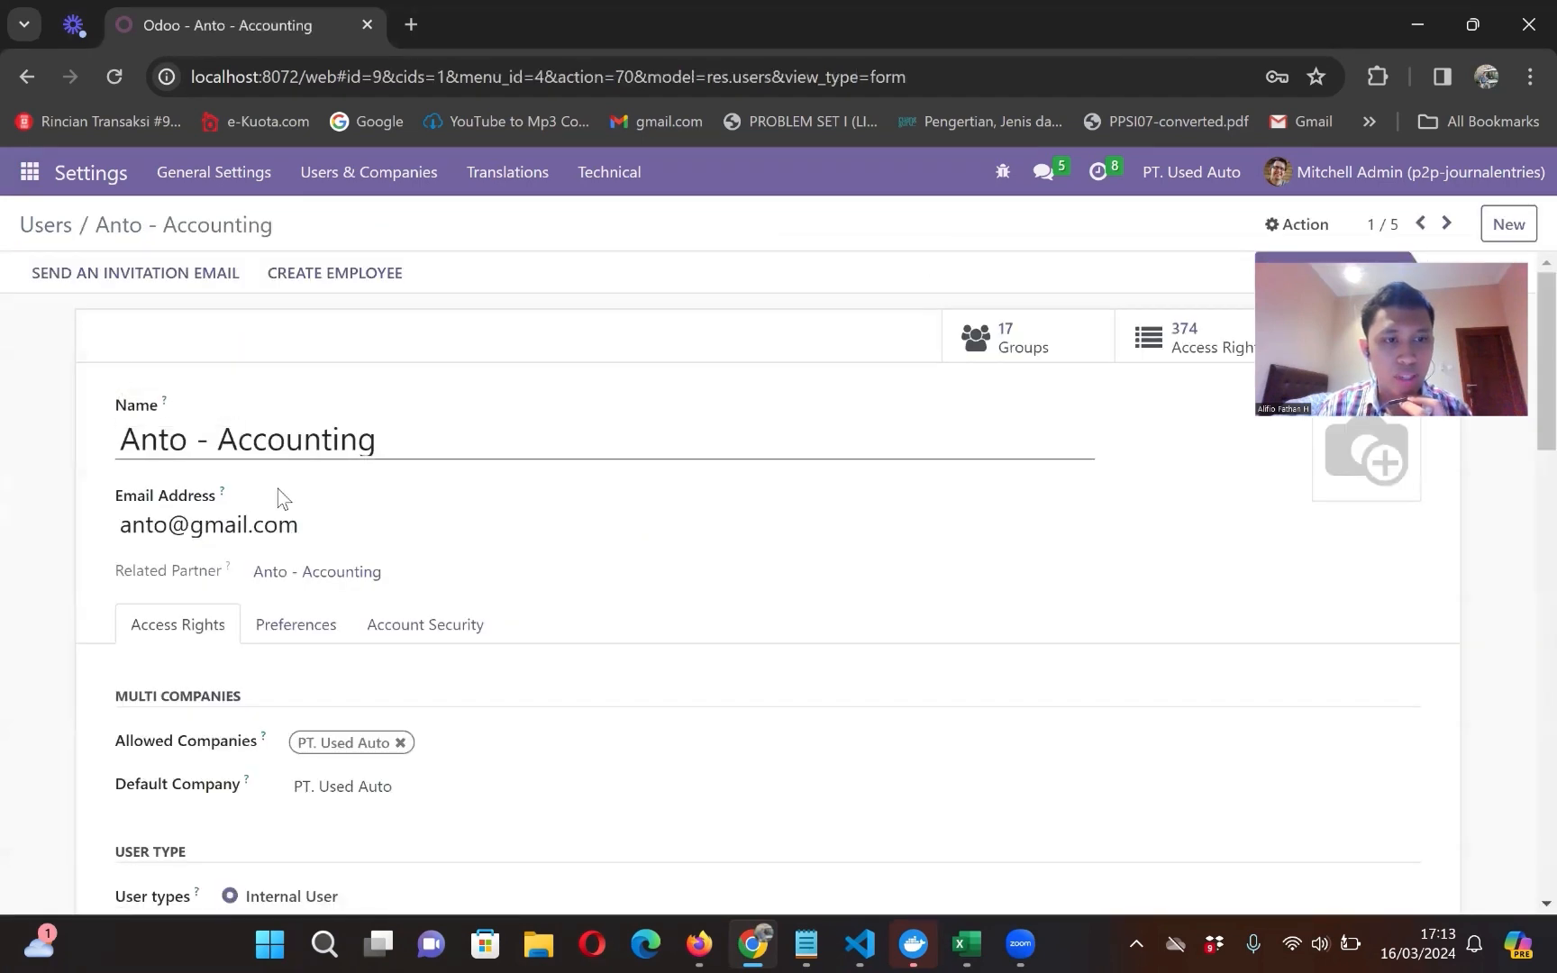
pyautogui.scroll(-2, 278, 489)
pyautogui.scroll(-1, 278, 494)
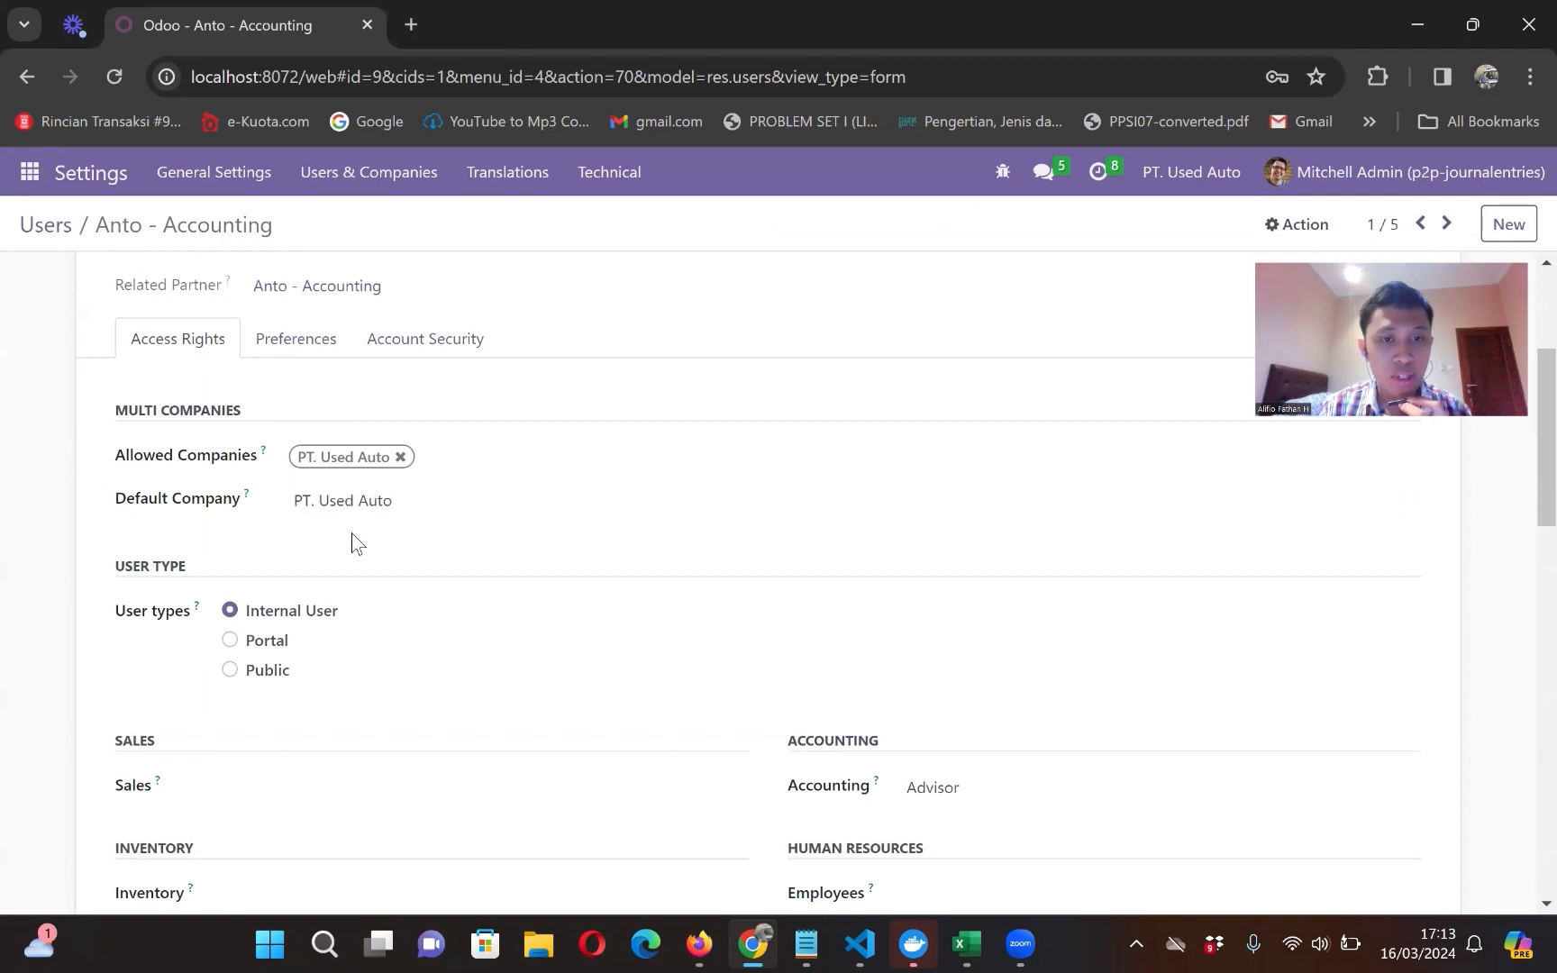
pyautogui.scroll(-2, 357, 543)
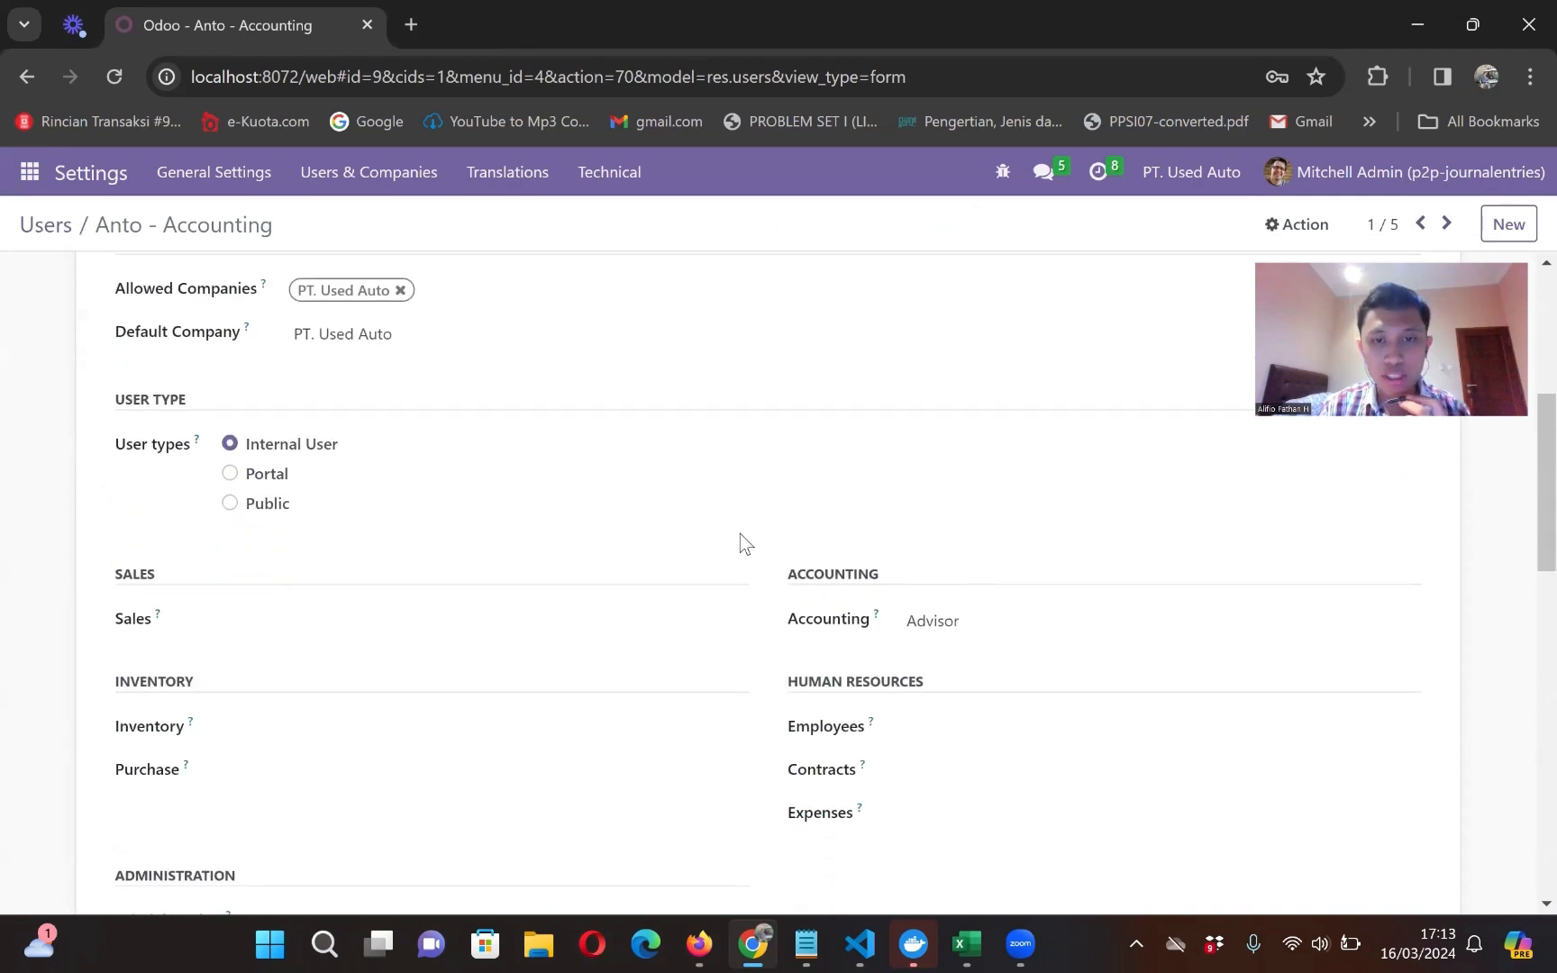
pyautogui.scroll(-1, 740, 535)
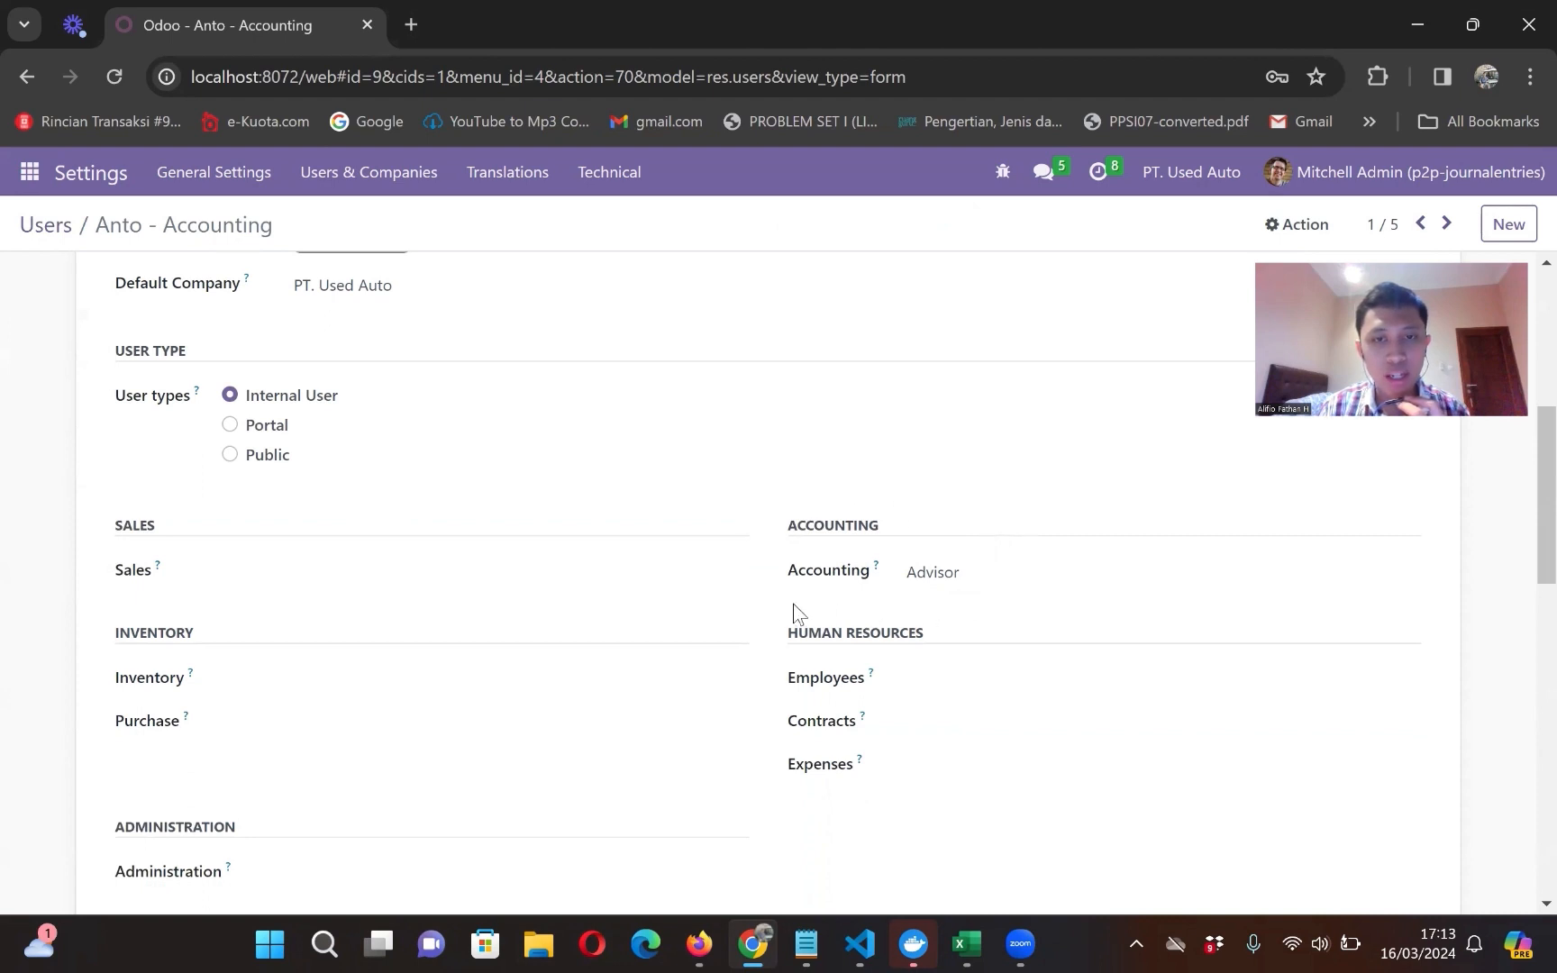
pyautogui.scroll(6, 682, 630)
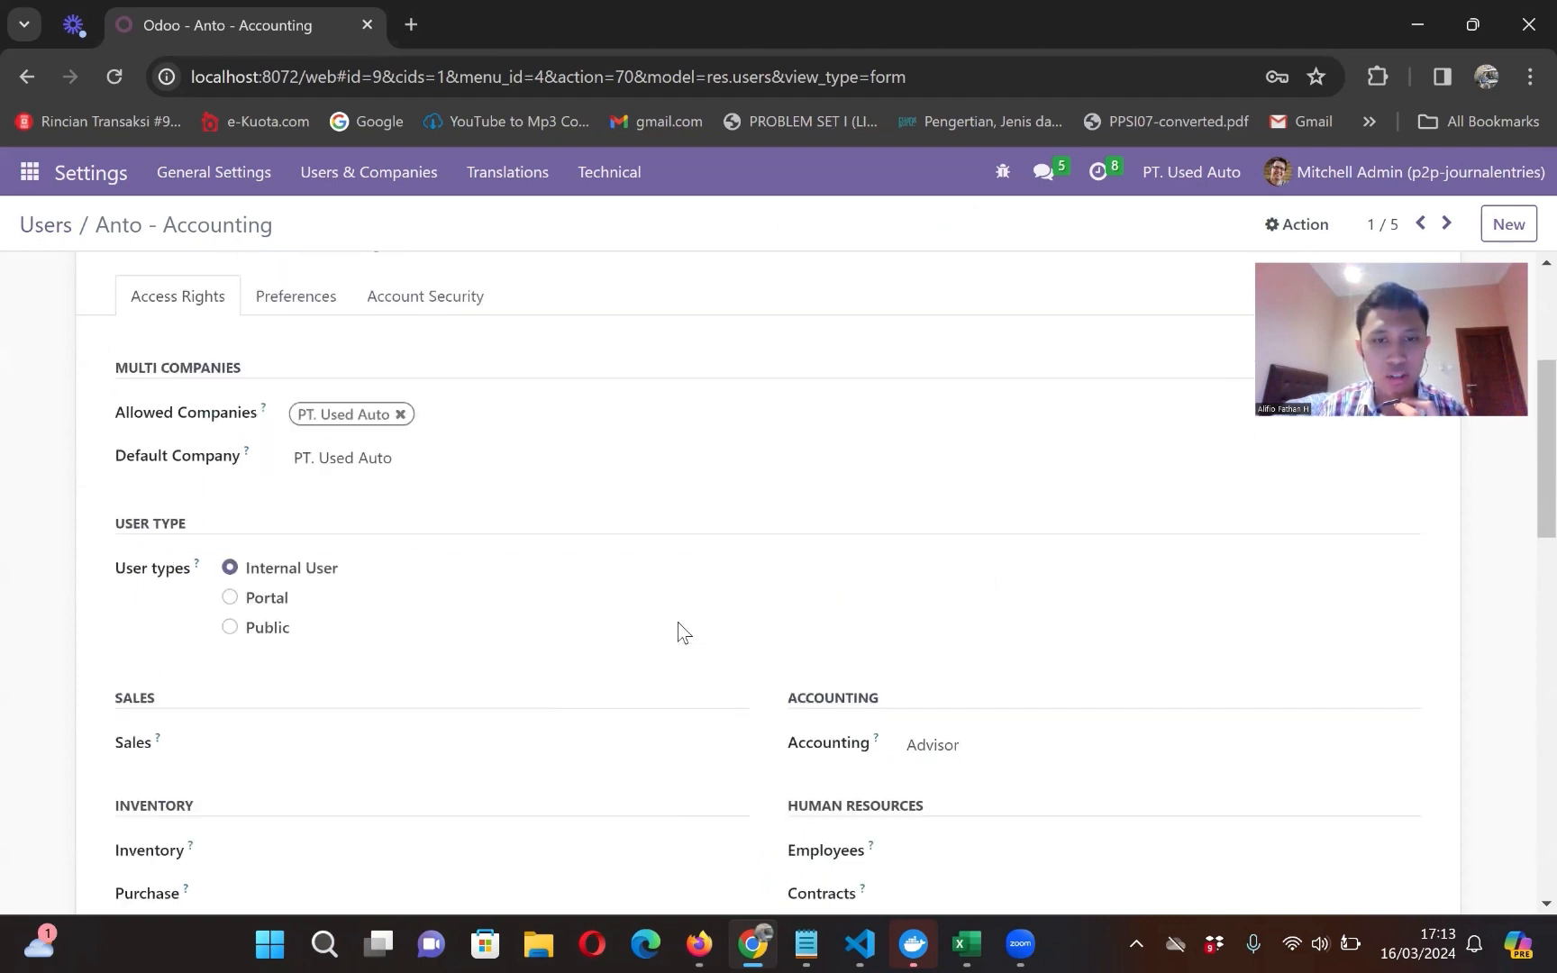
pyautogui.click(28, 75)
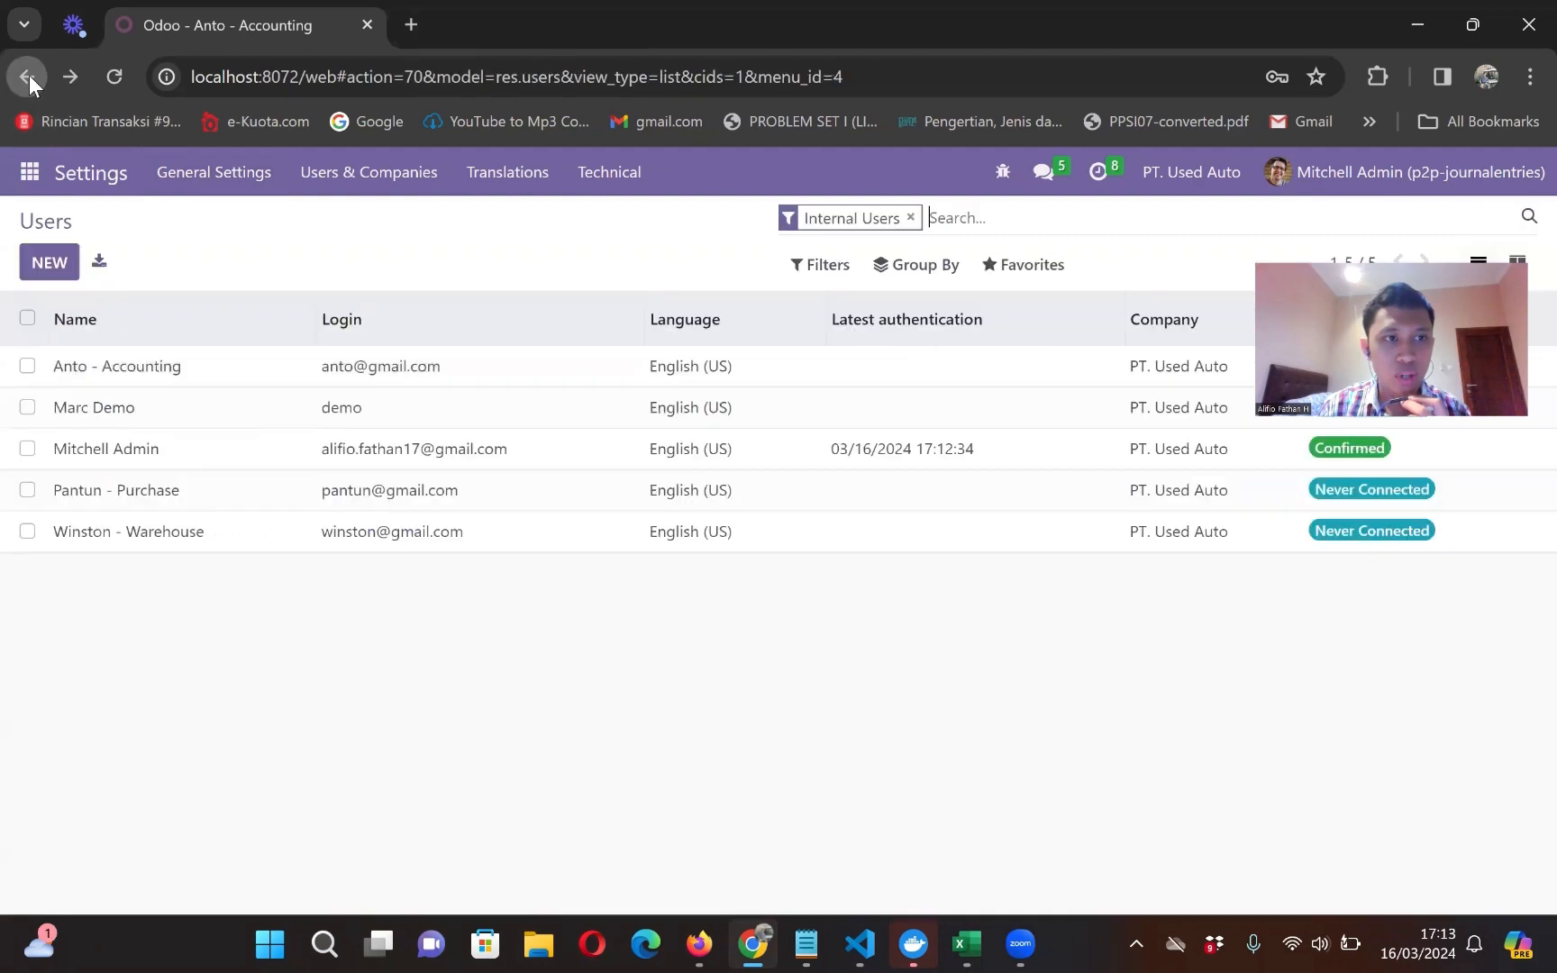
# Step: Review the access rights of the Purchase user and return to the users list
pyautogui.doubleClick(123, 489)
pyautogui.scroll(-4, 264, 552)
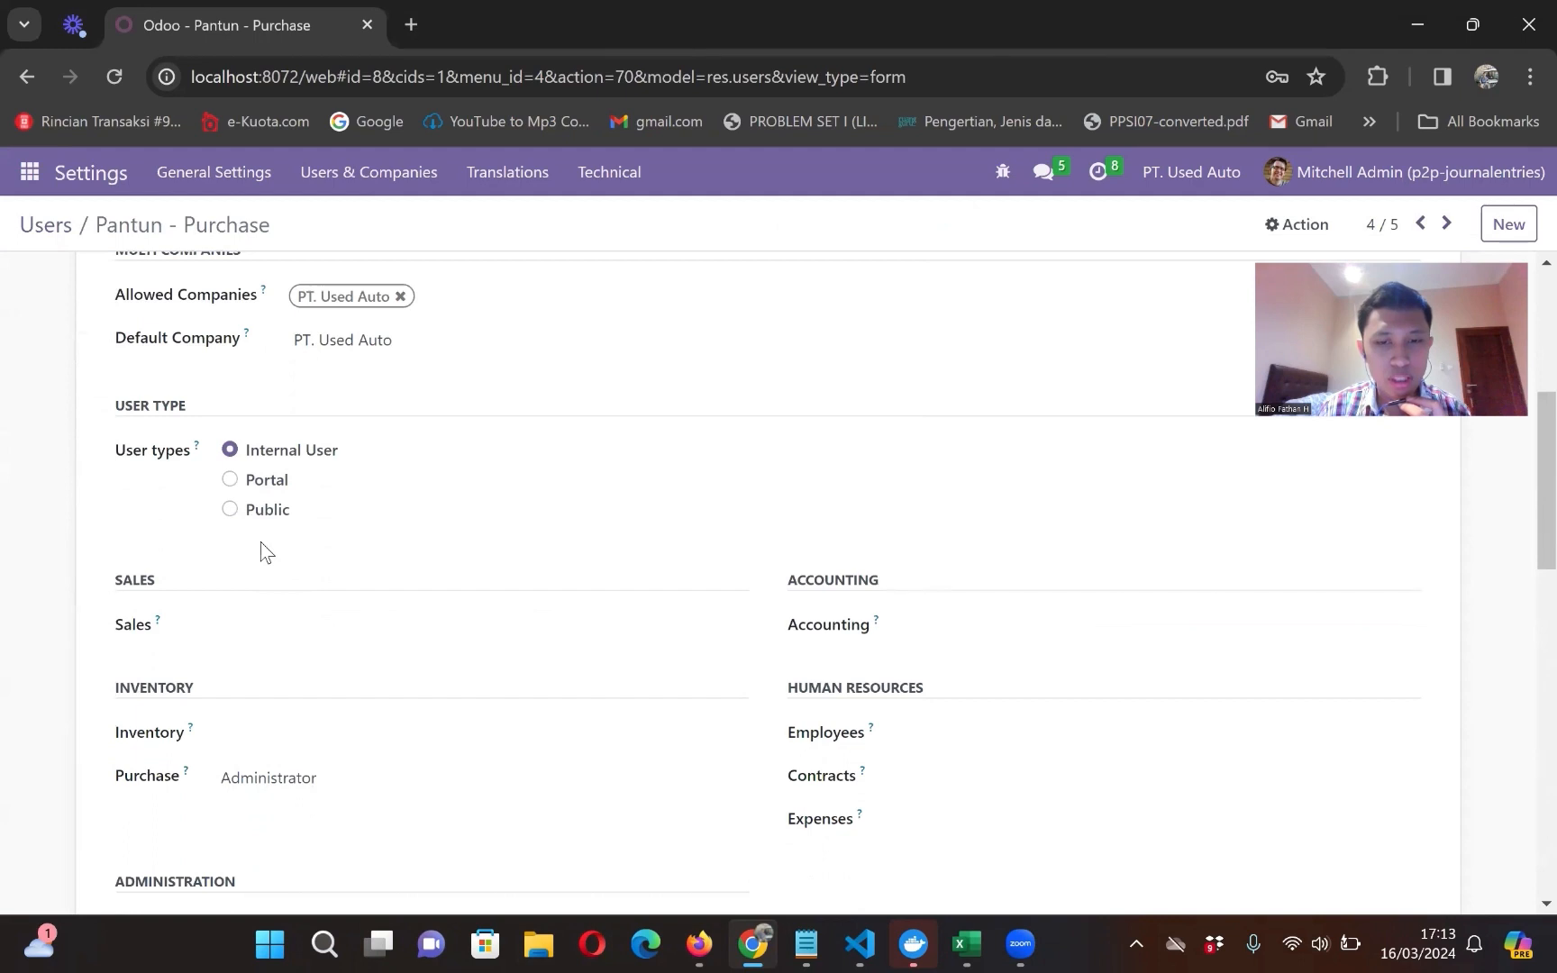
pyautogui.scroll(-1, 262, 550)
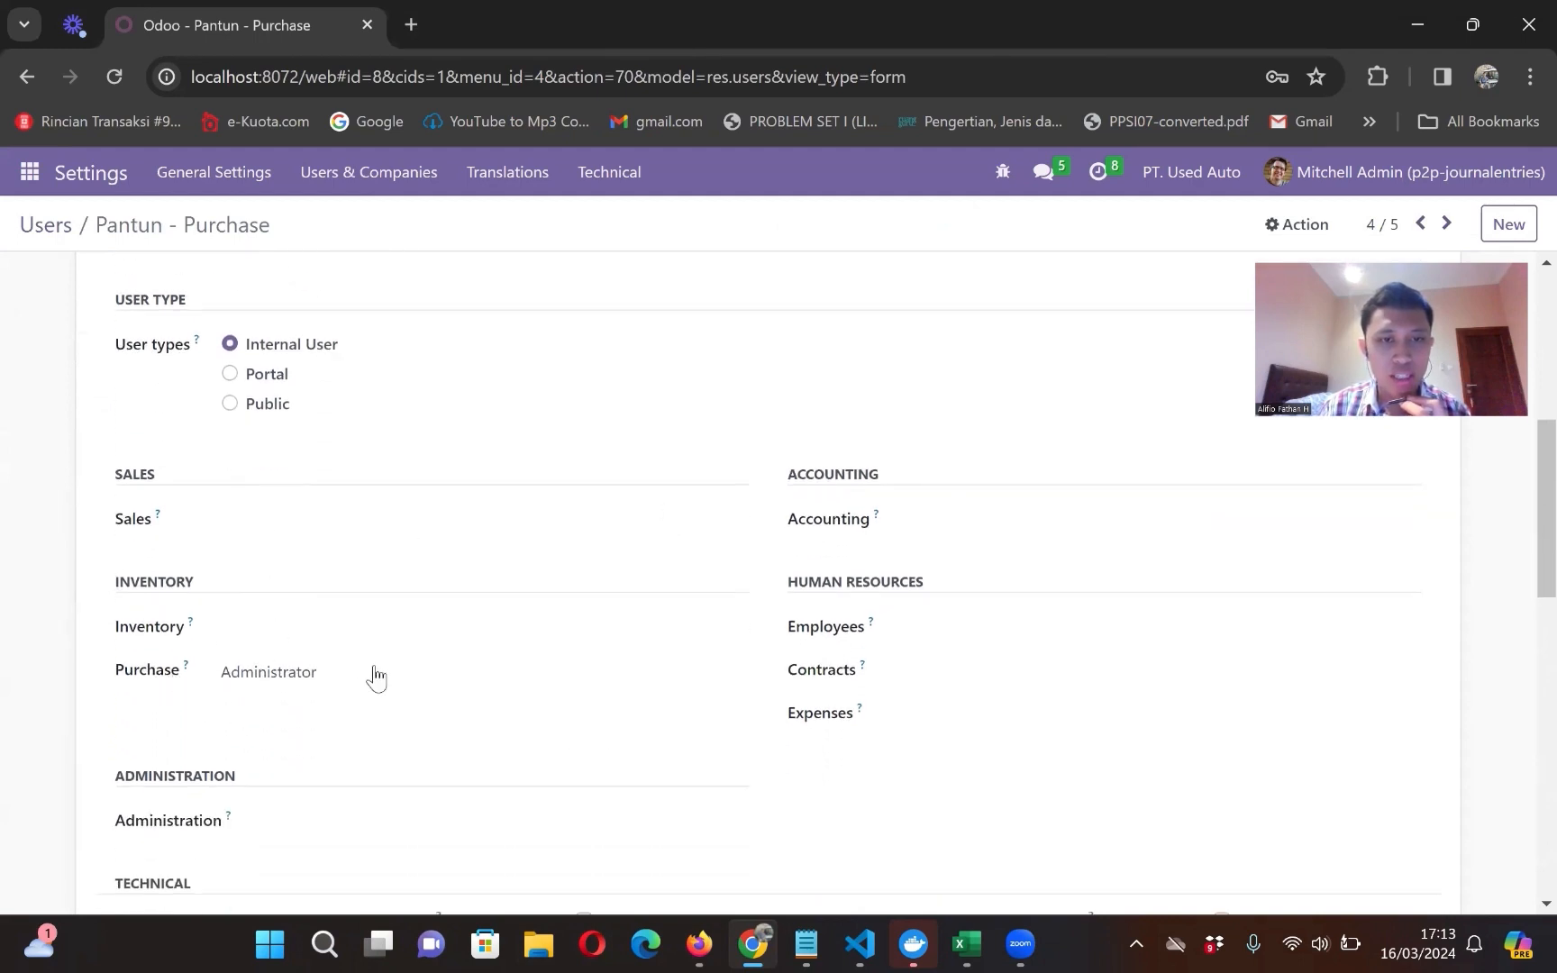
pyautogui.scroll(5, 366, 660)
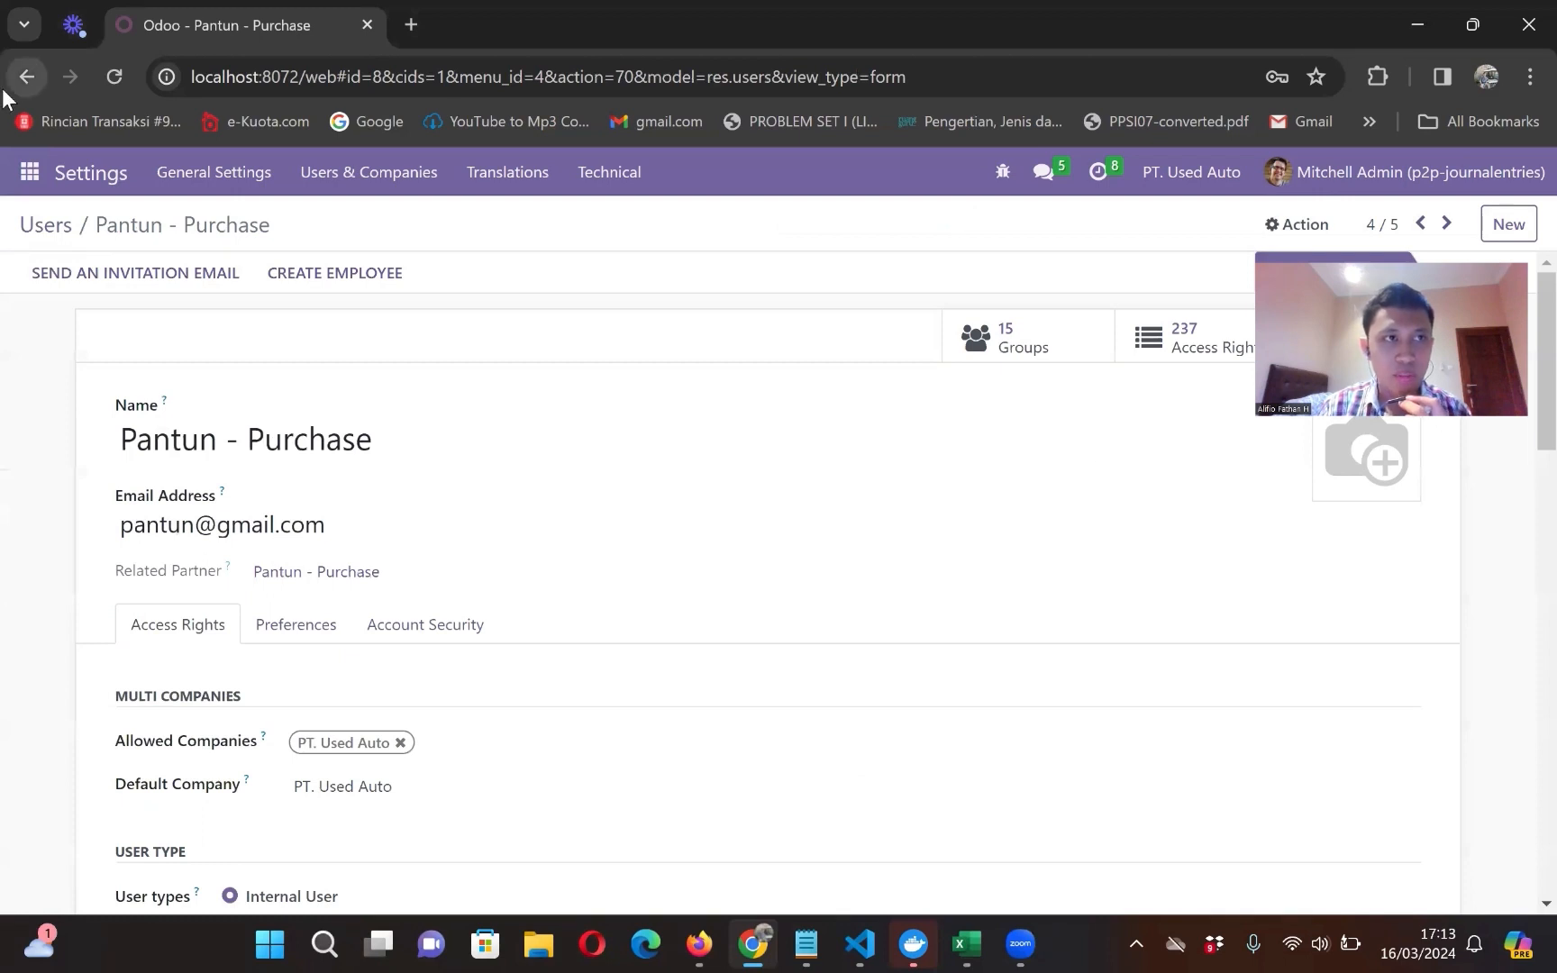
pyautogui.click(27, 76)
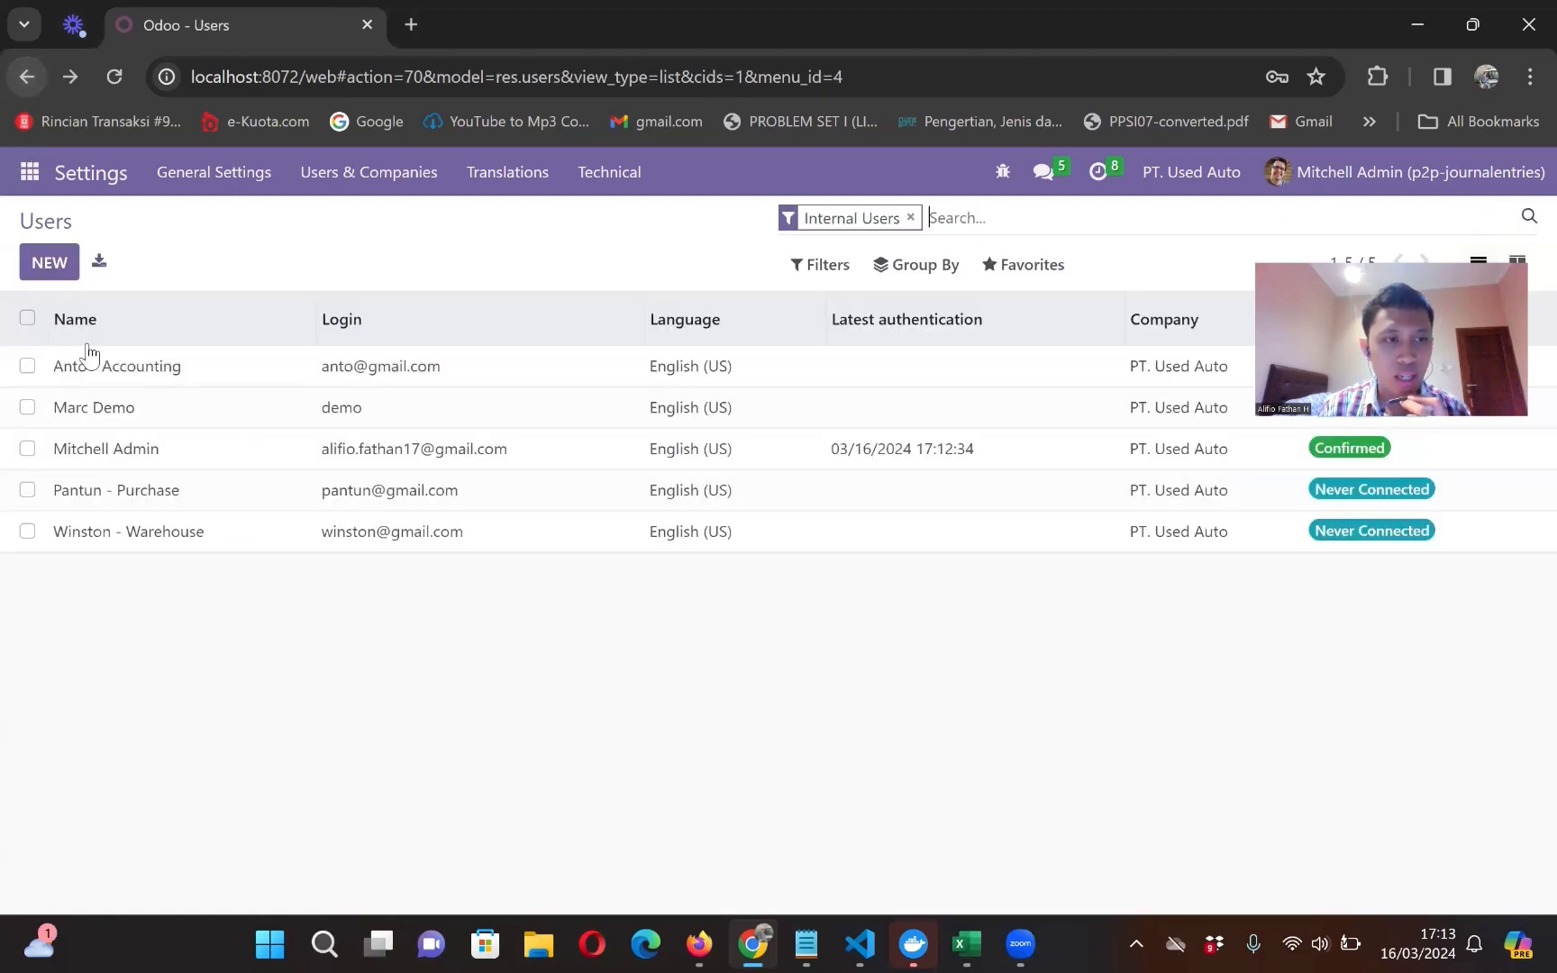
# Step: Review the Inventory and Human Resources roles of the Warehouse user and return to the users list
pyautogui.doubleClick(129, 532)
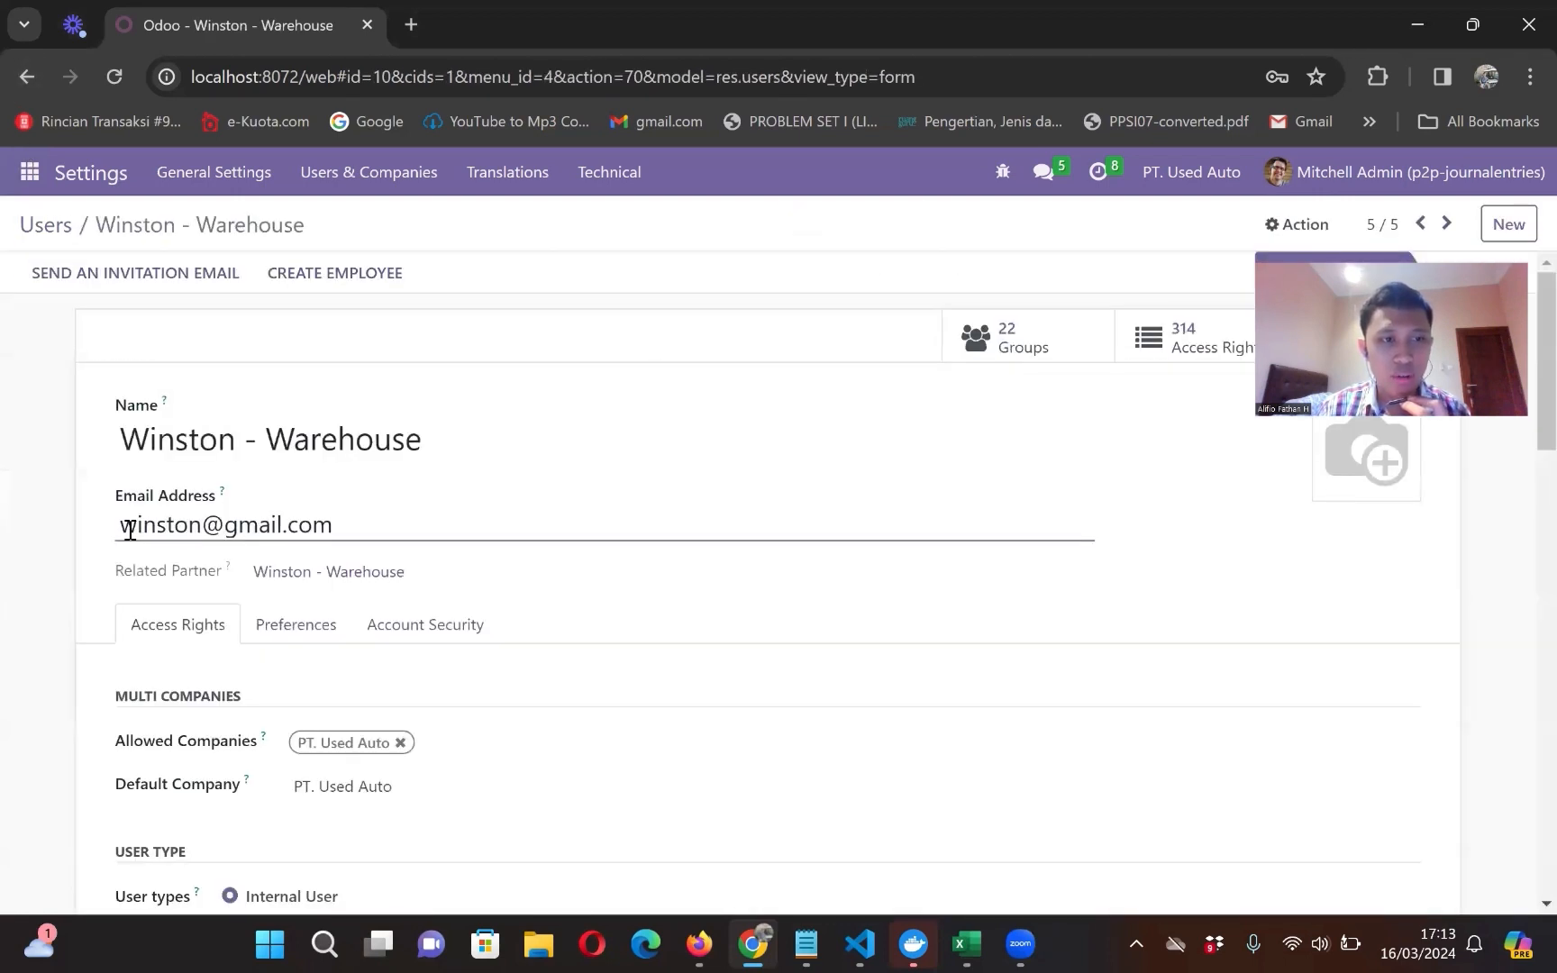
pyautogui.scroll(-6, 129, 531)
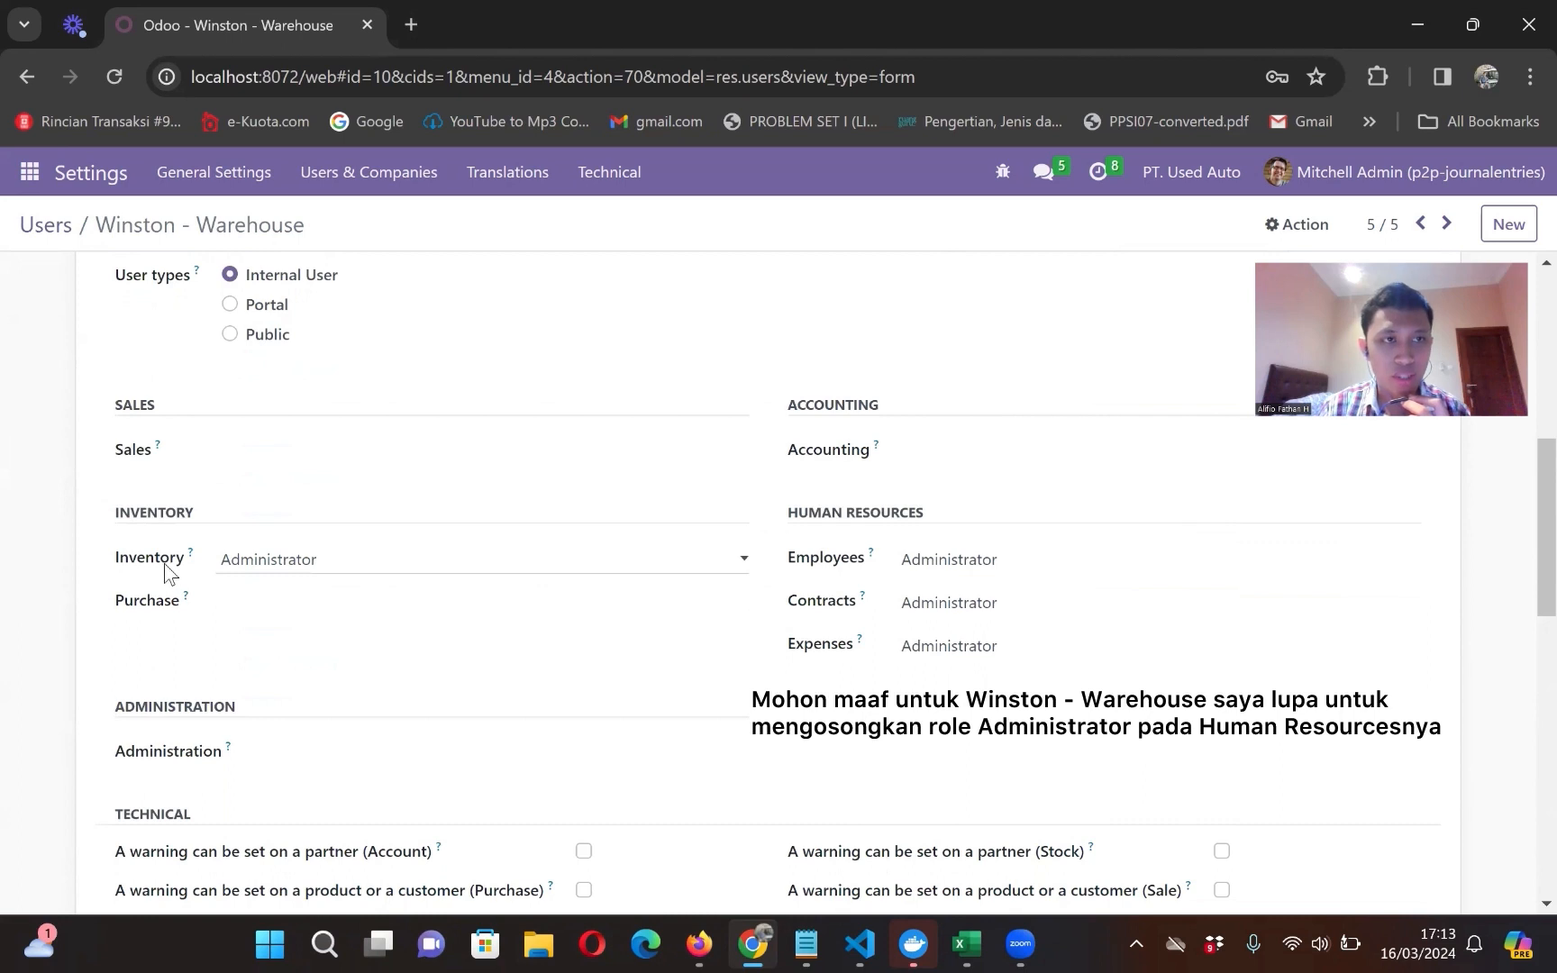
pyautogui.scroll(3, 165, 570)
pyautogui.click(28, 78)
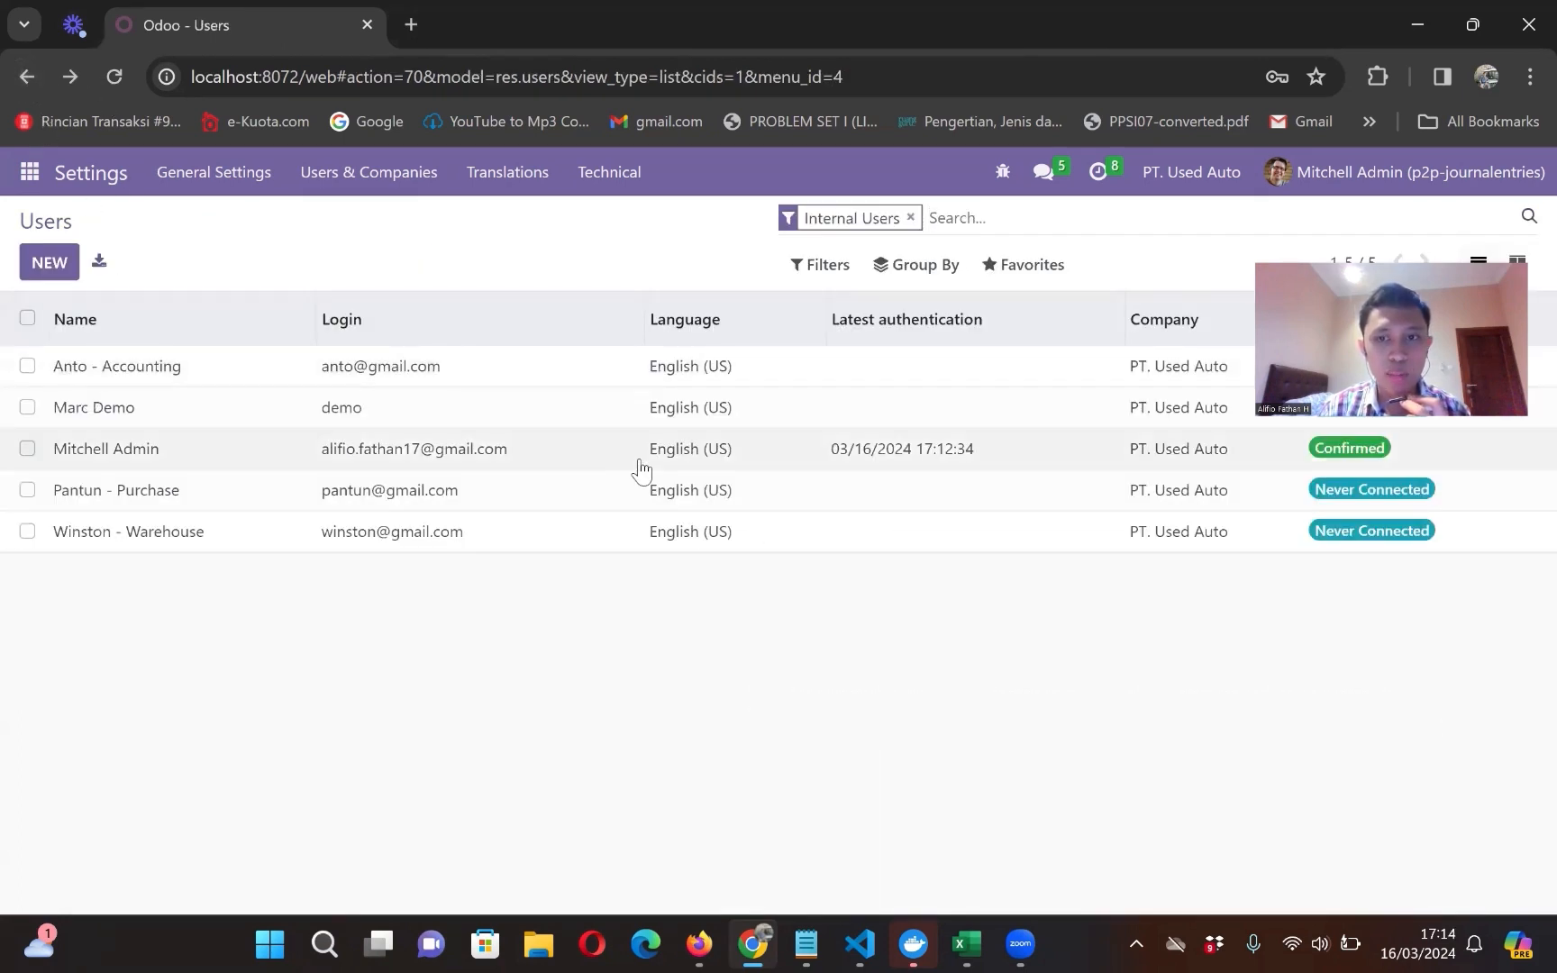
pyautogui.hotkey('alt', 'Tab')
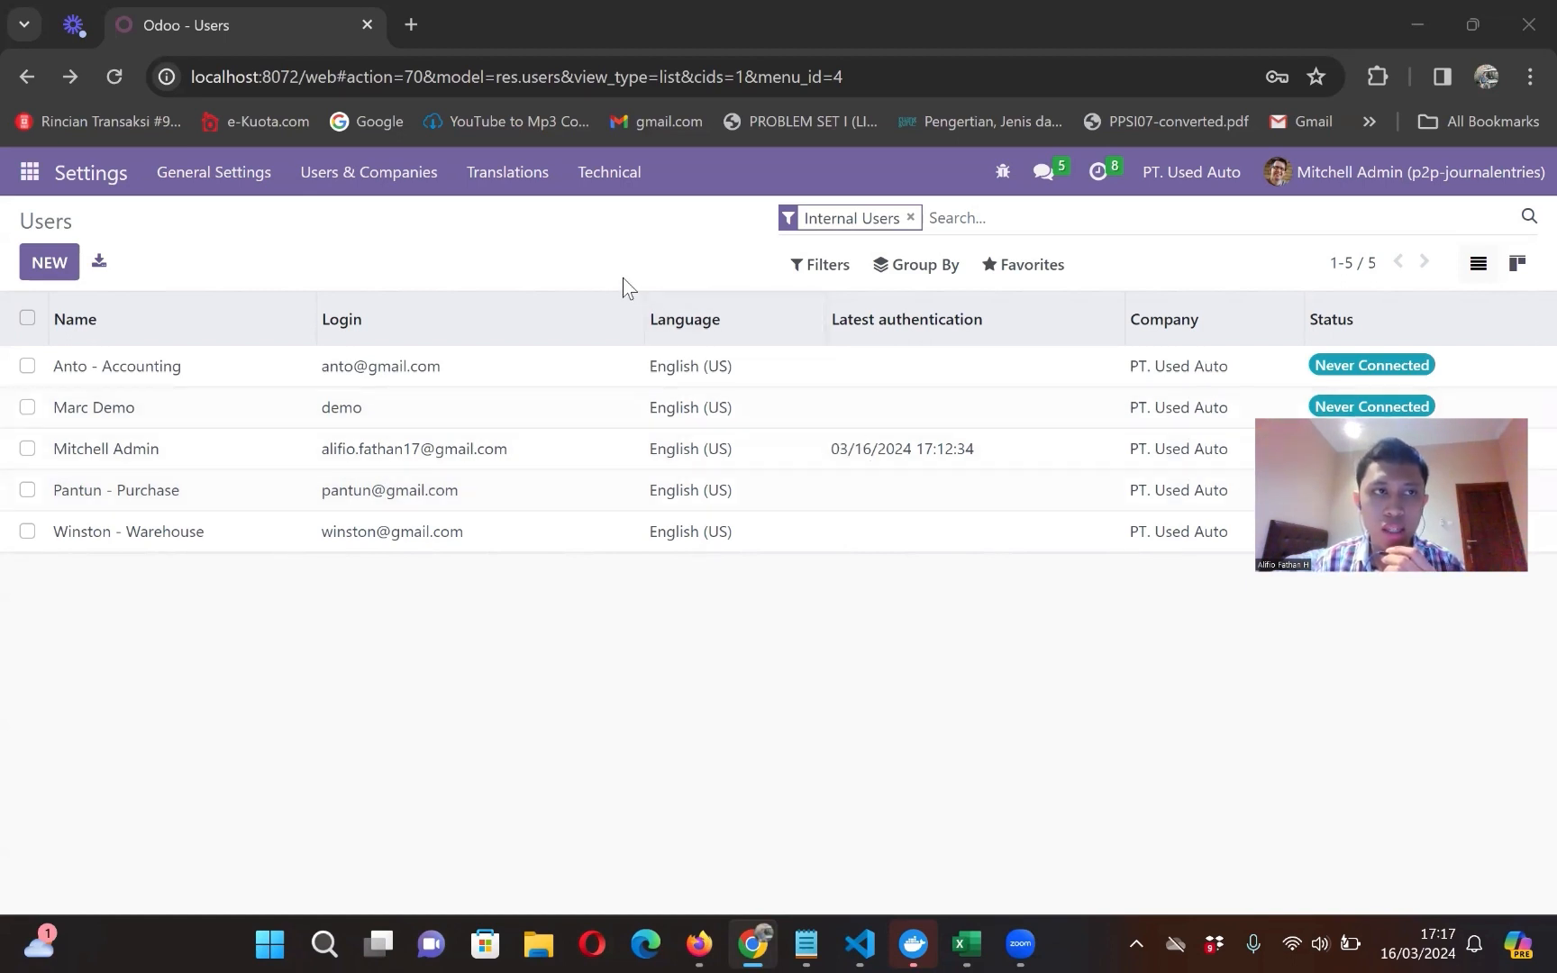
# Step: Open the list of product categories in the Inventory configuration
pyautogui.click(31, 173)
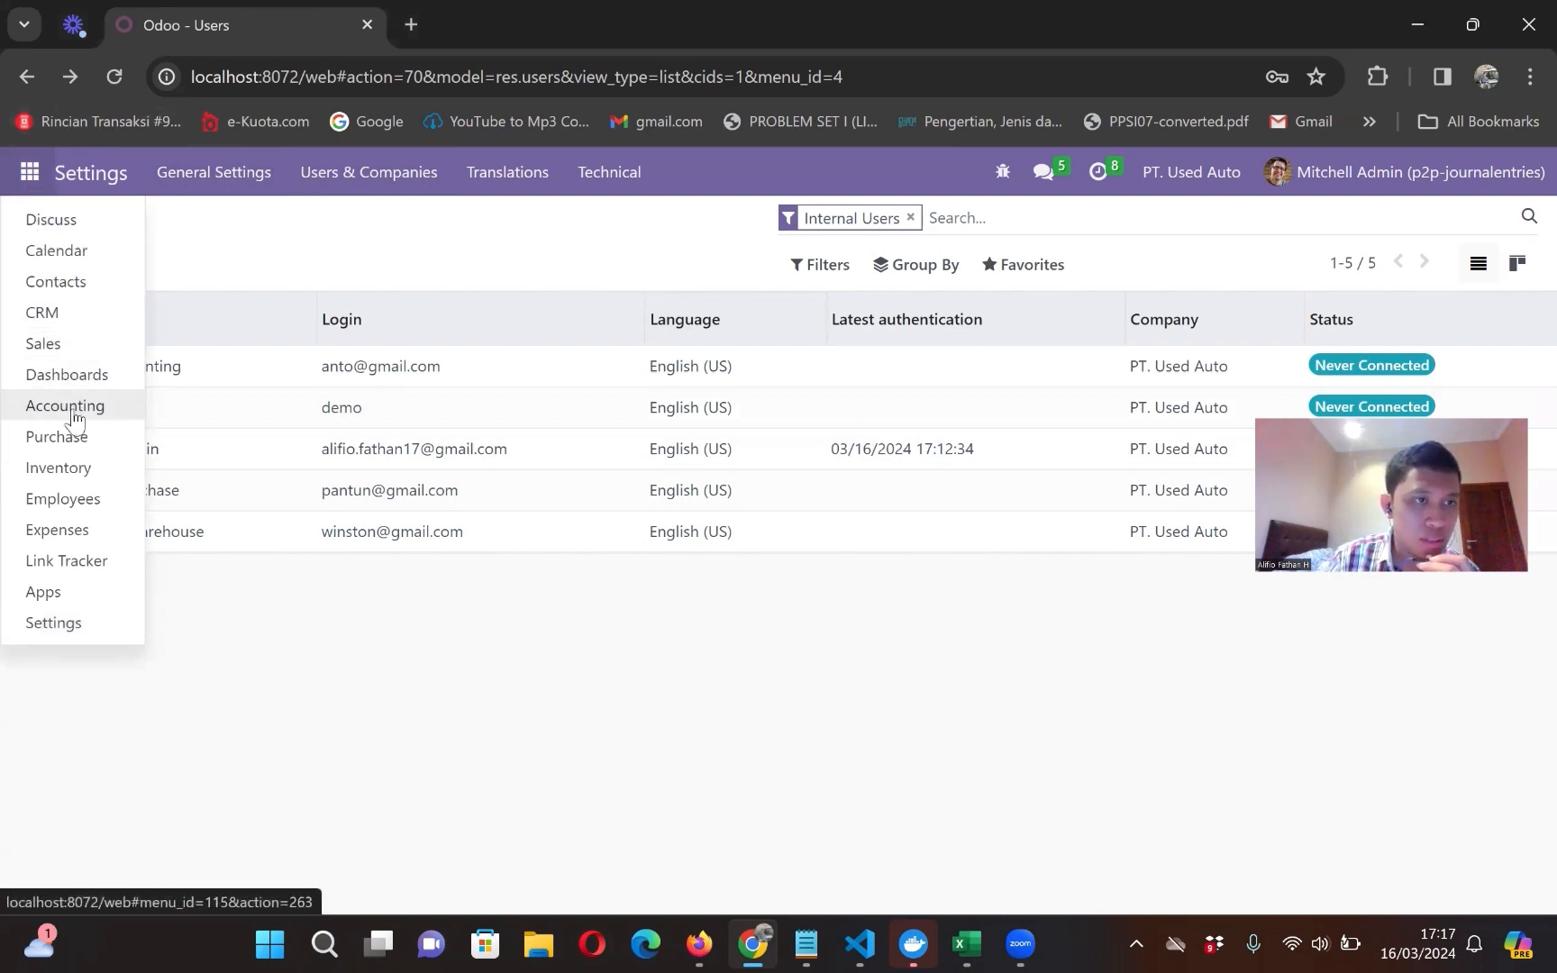
pyautogui.click(70, 465)
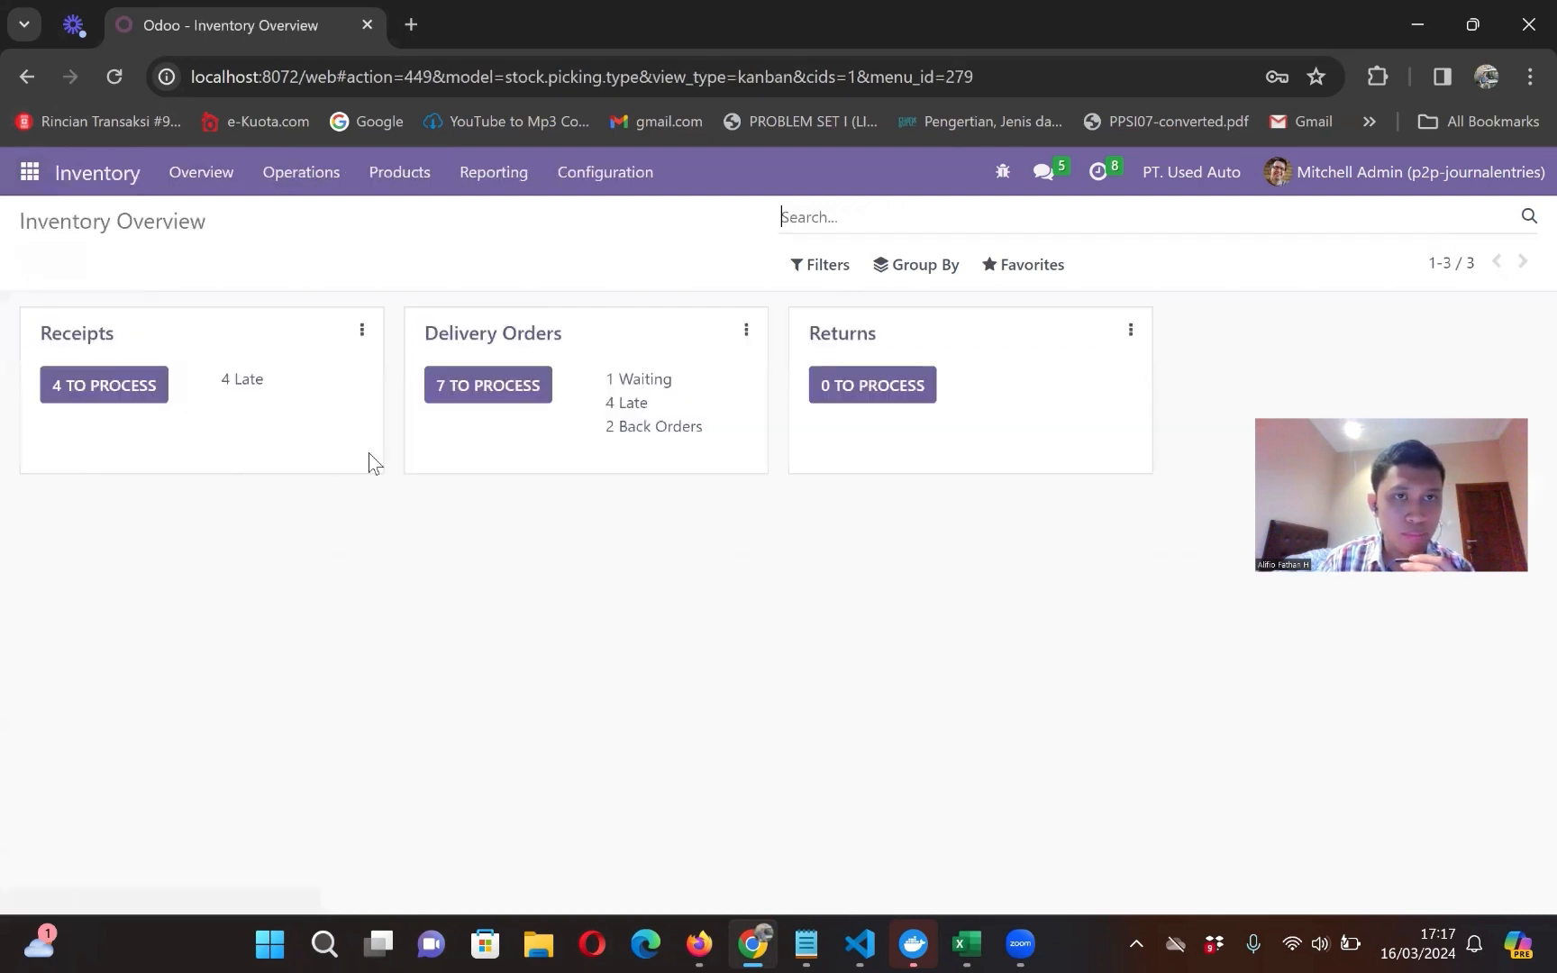
pyautogui.click(635, 172)
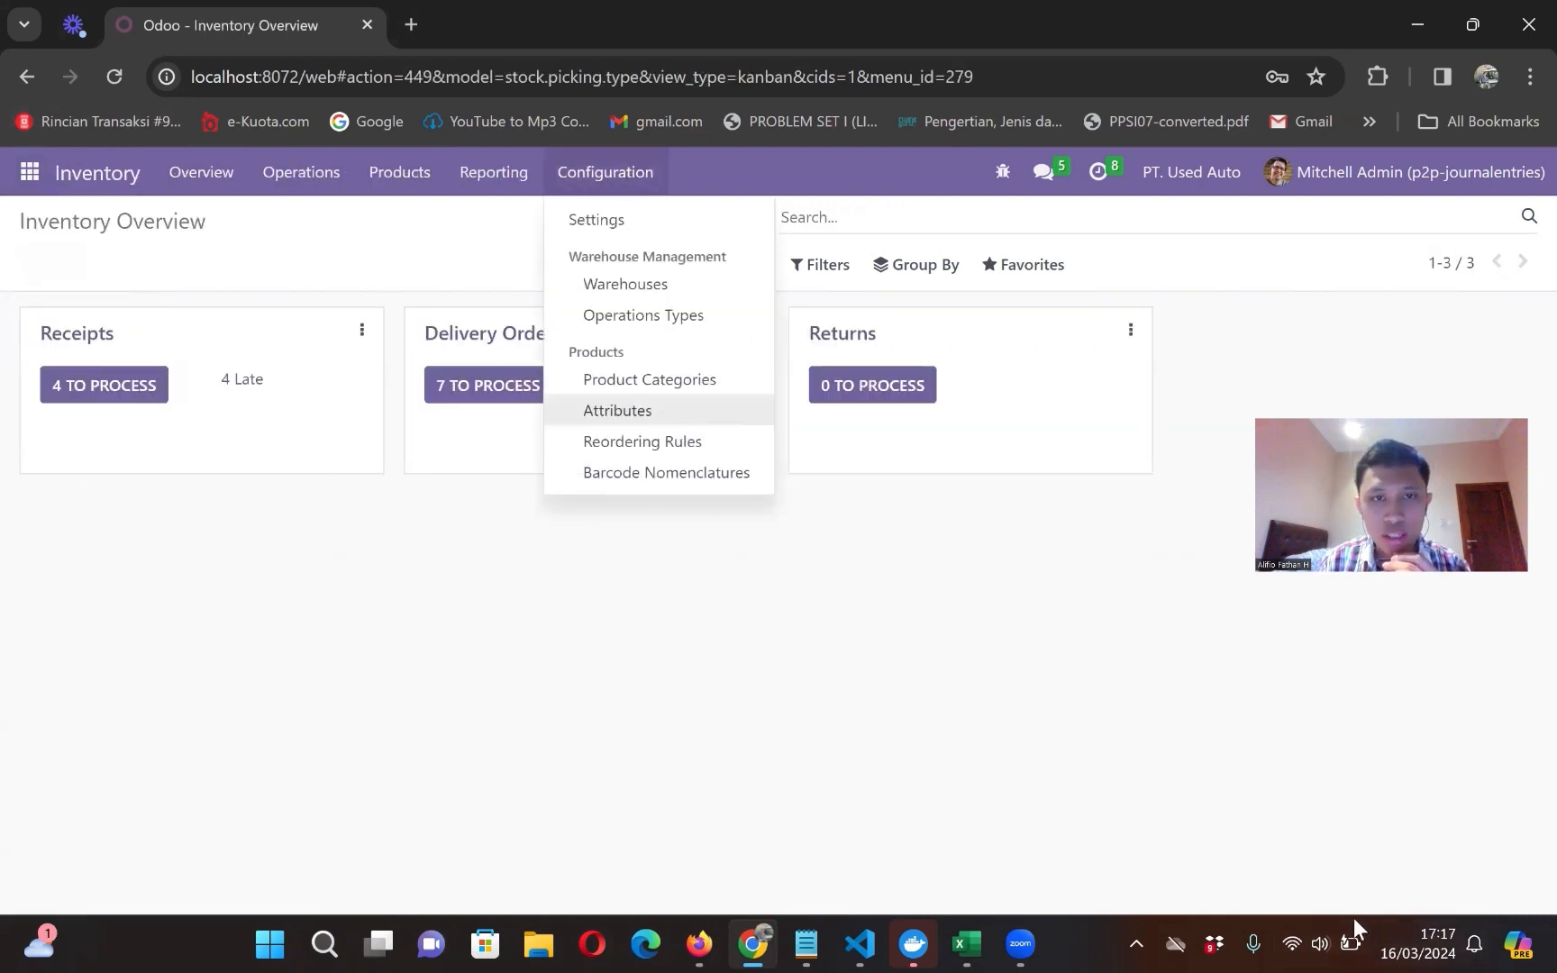
pyautogui.click(751, 385)
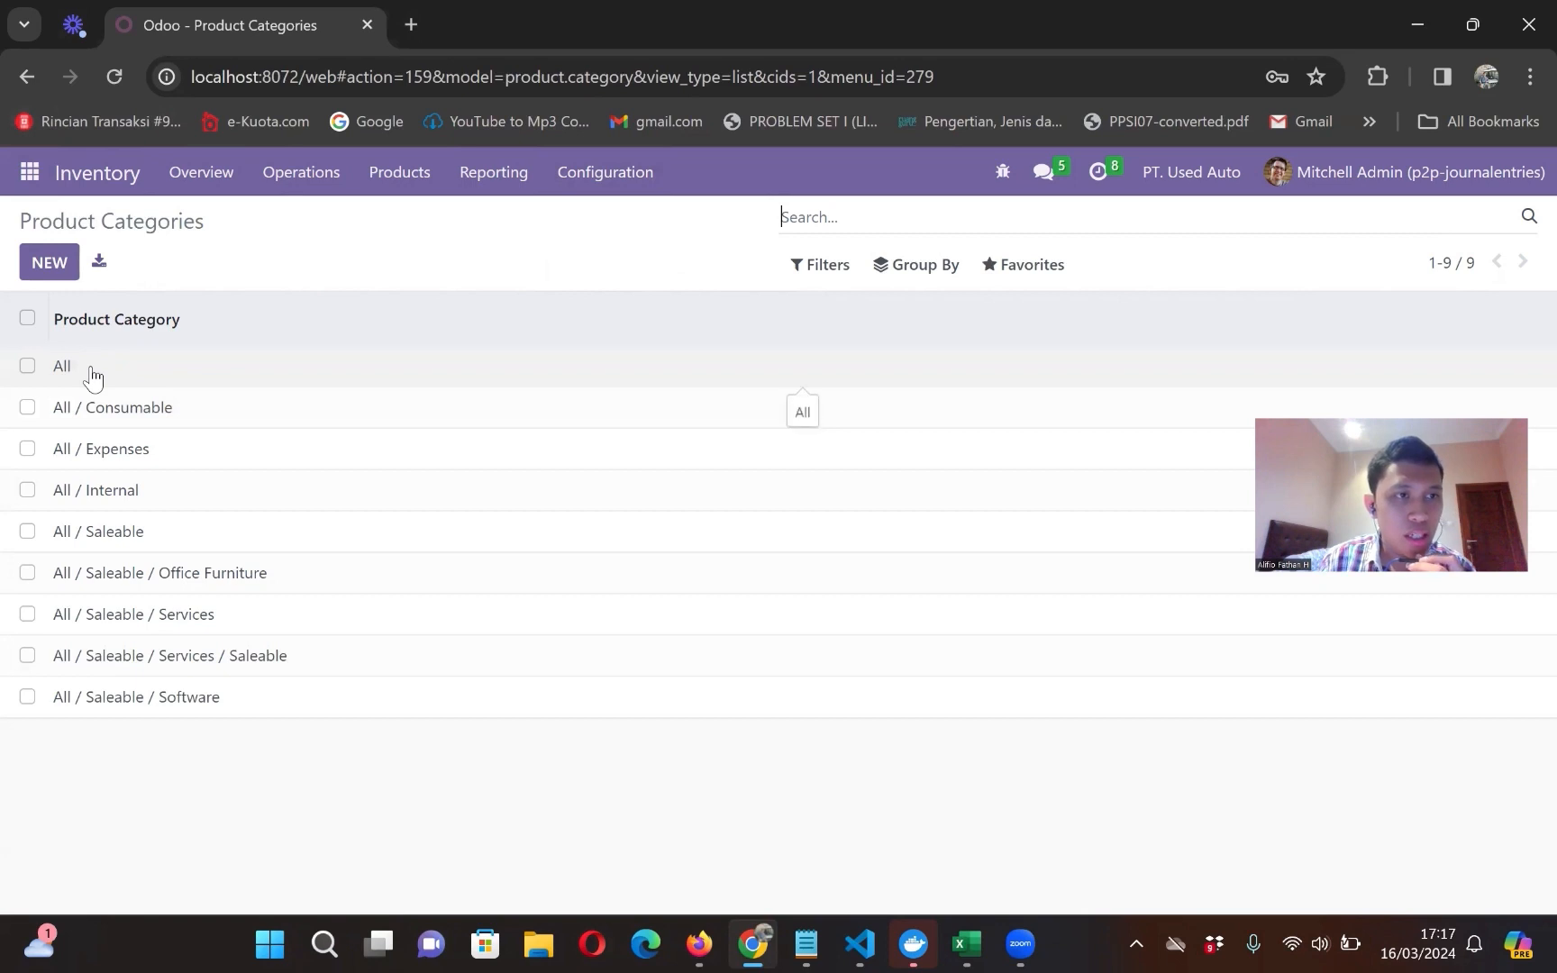
# Step: Set the inventory valuation of the All product category to Automated, review its stock accounts, save and return to the category list
pyautogui.click(85, 376)
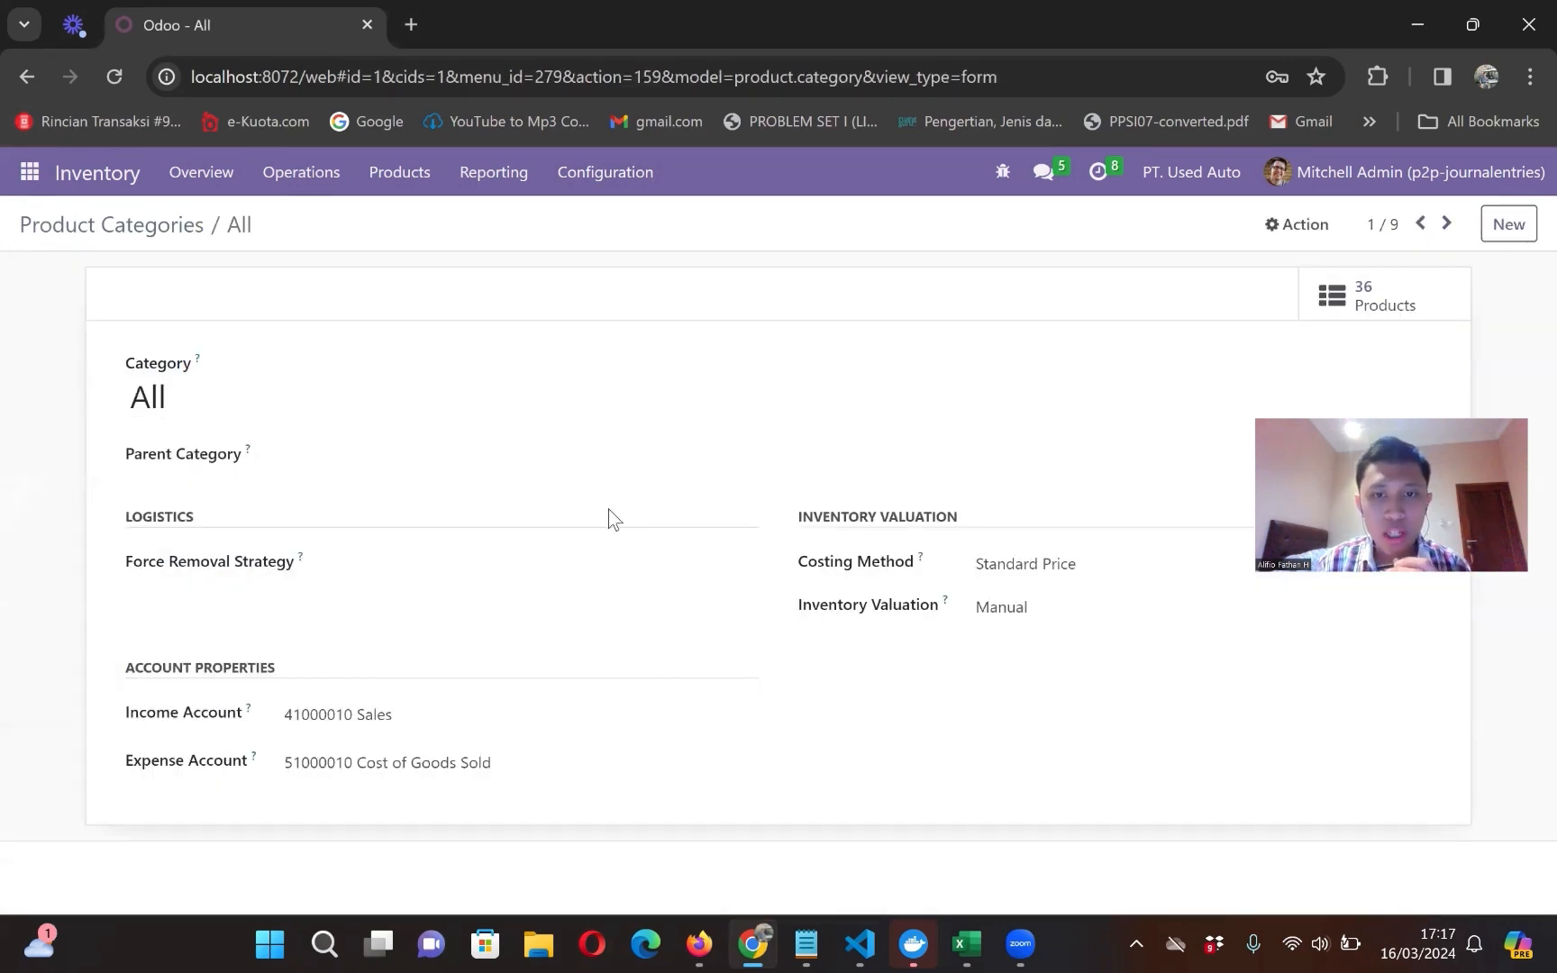
pyautogui.click(1133, 620)
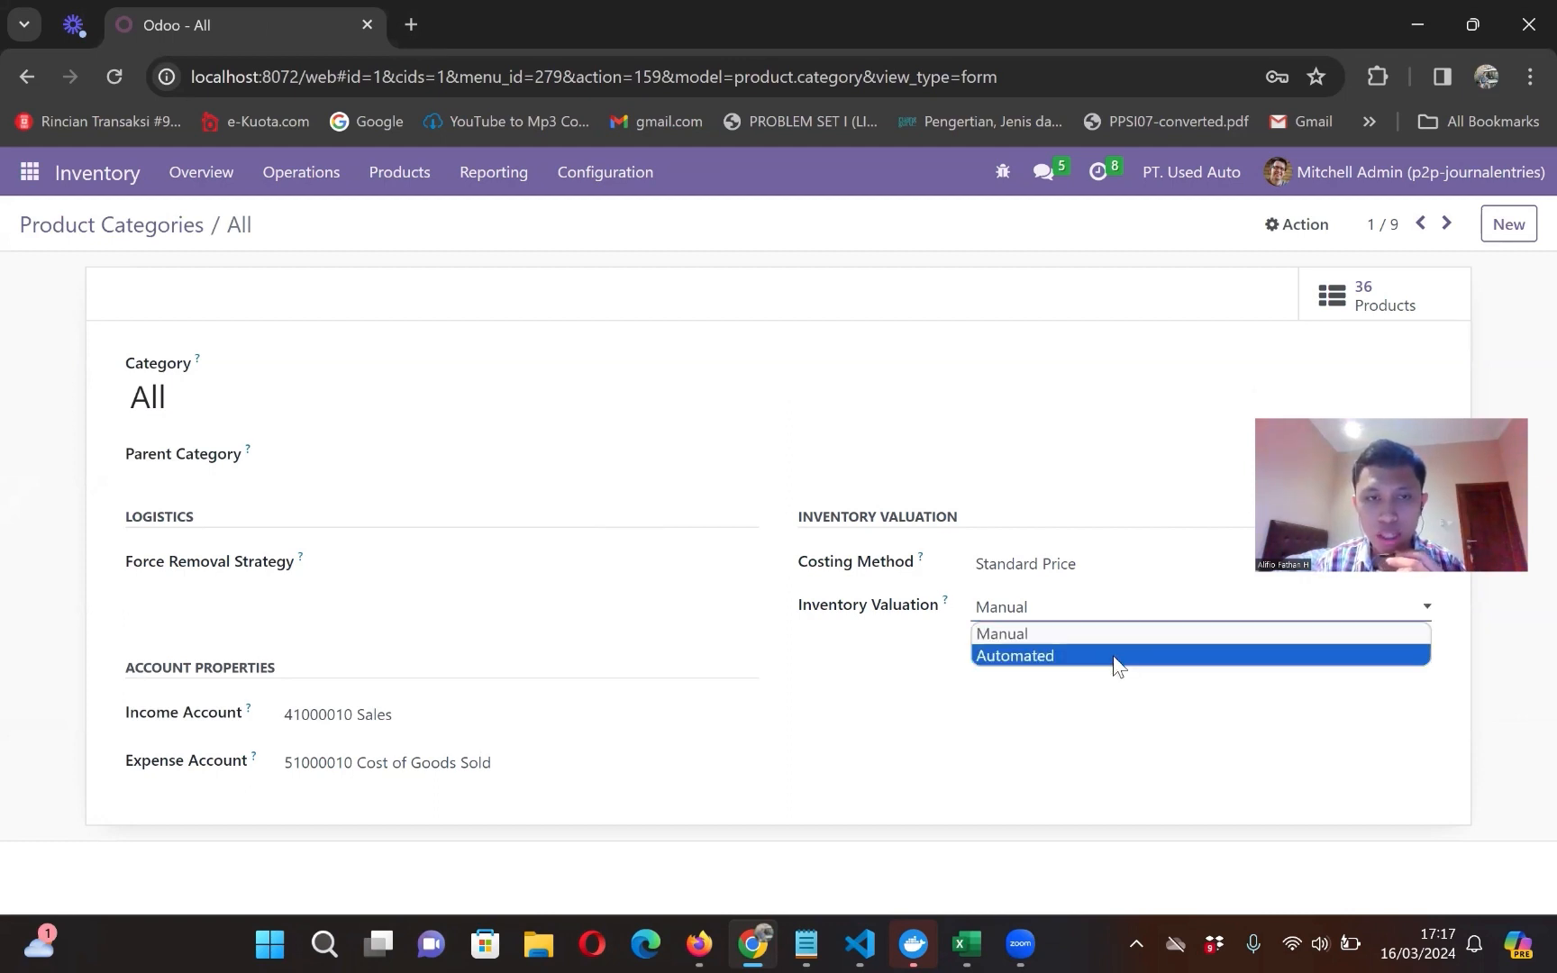
pyautogui.click(1117, 665)
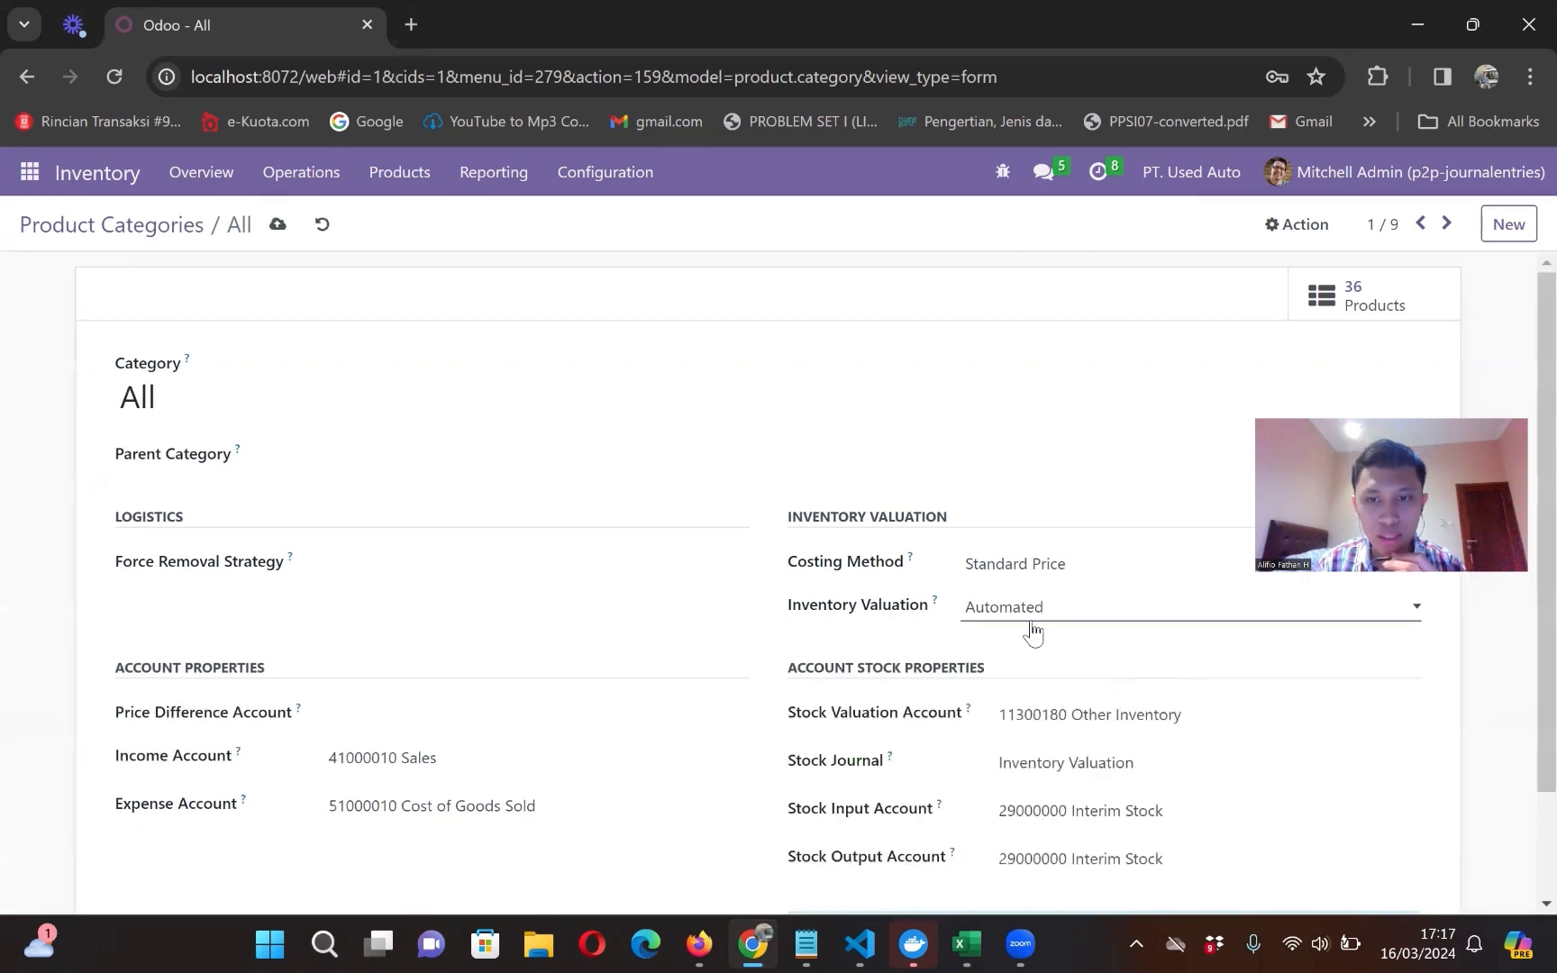
pyautogui.scroll(-2, 1032, 629)
pyautogui.scroll(2, 1033, 630)
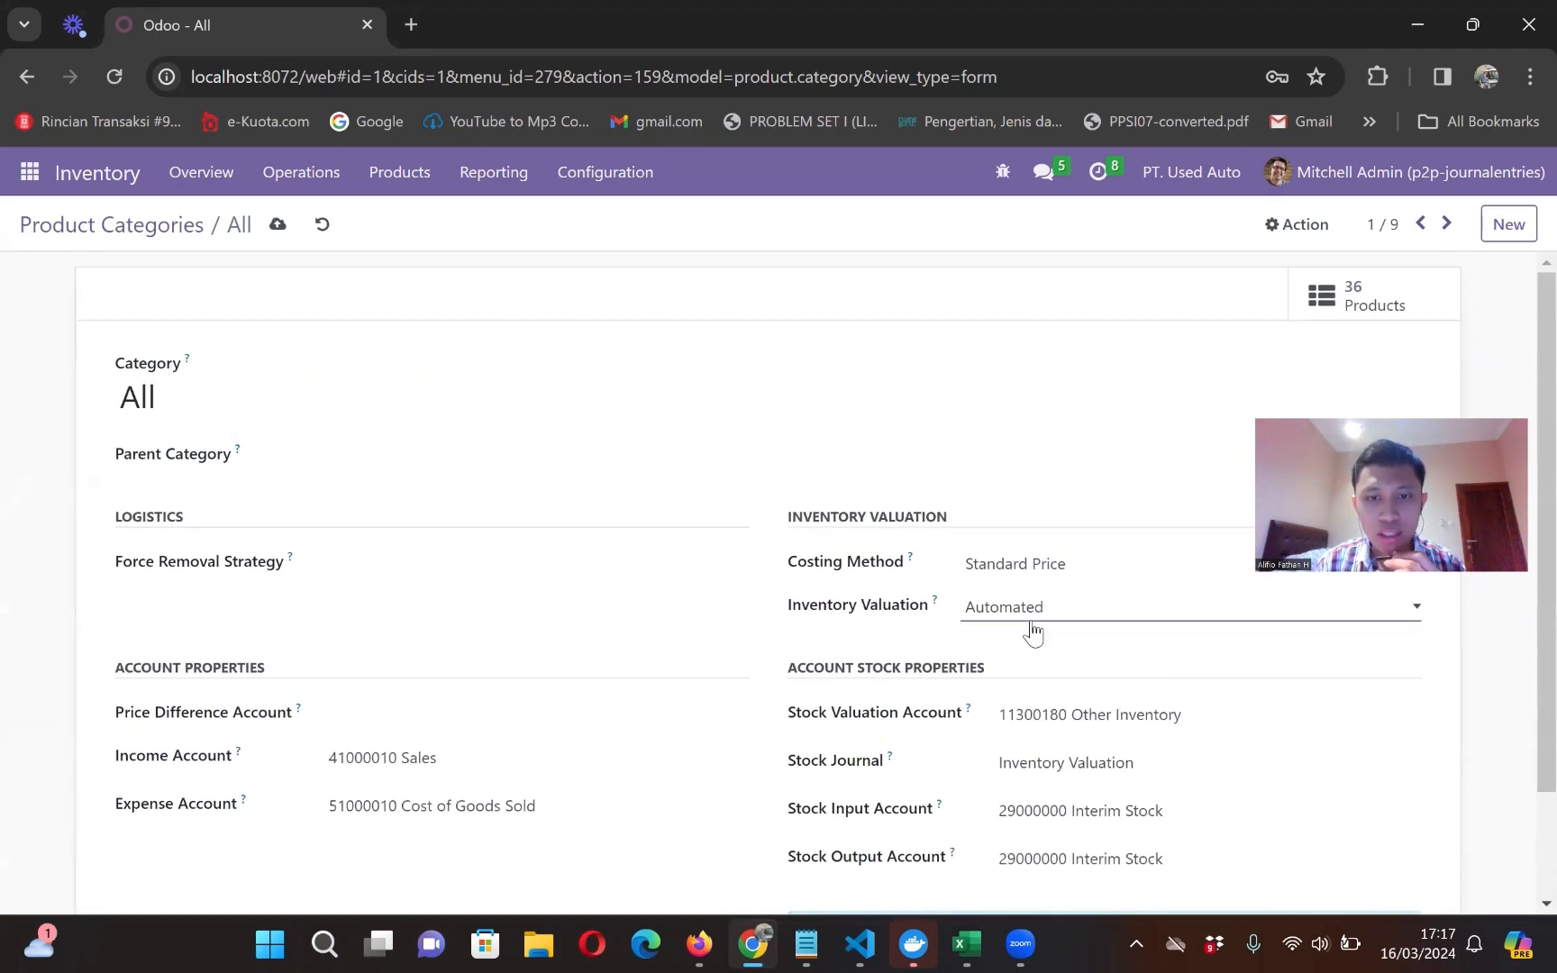
pyautogui.scroll(-1, 1033, 631)
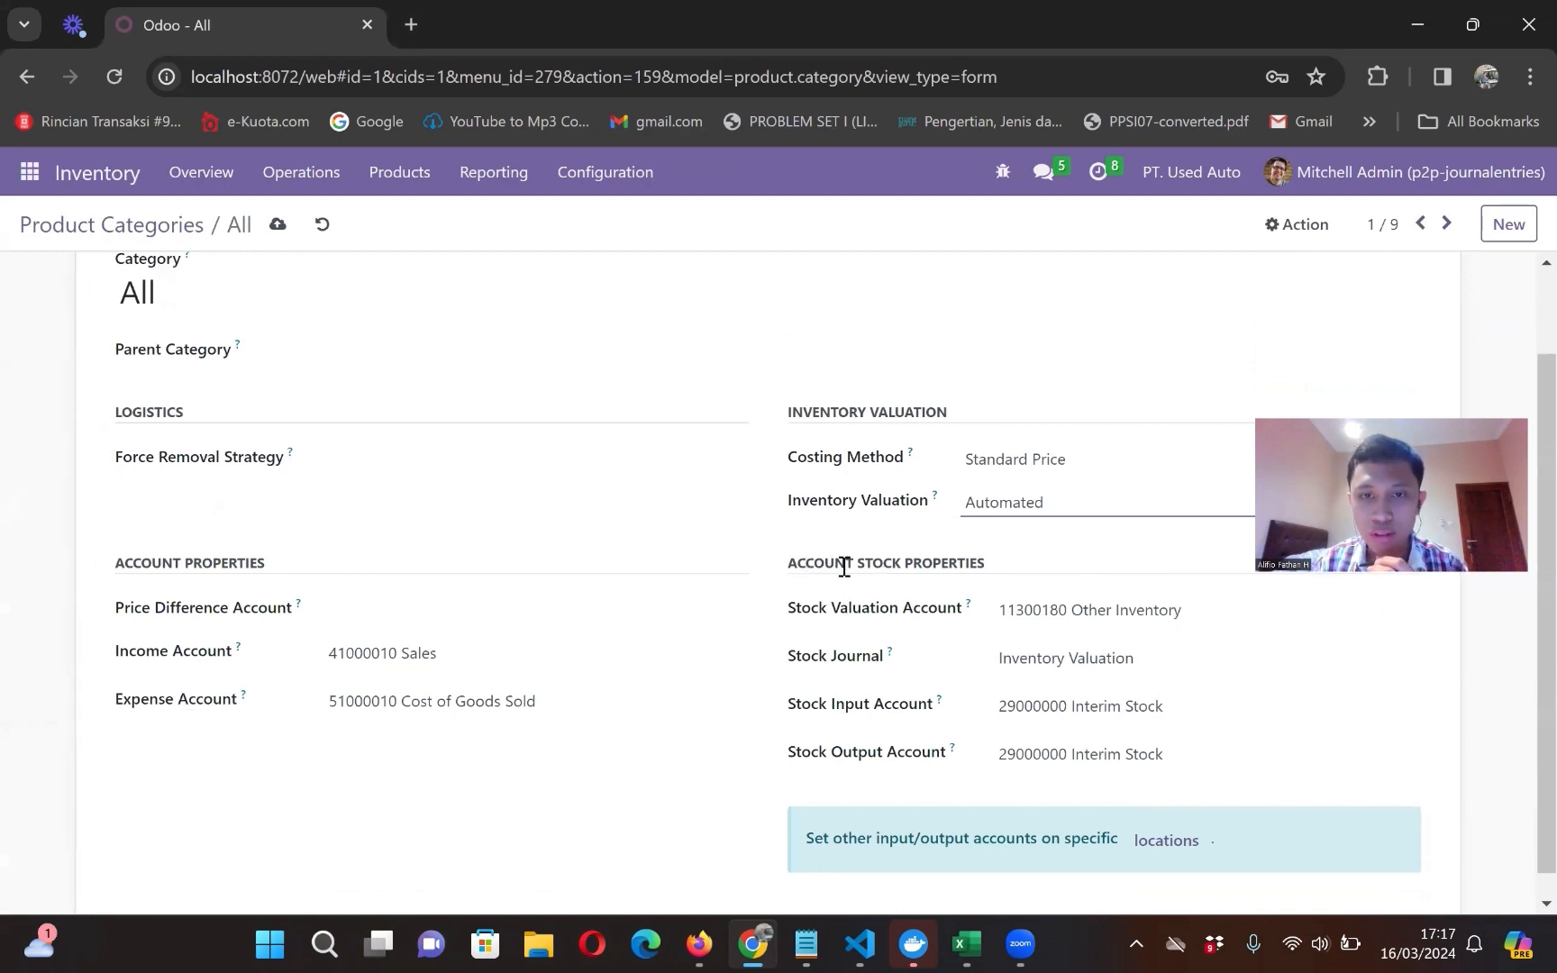
pyautogui.scroll(1, 916, 583)
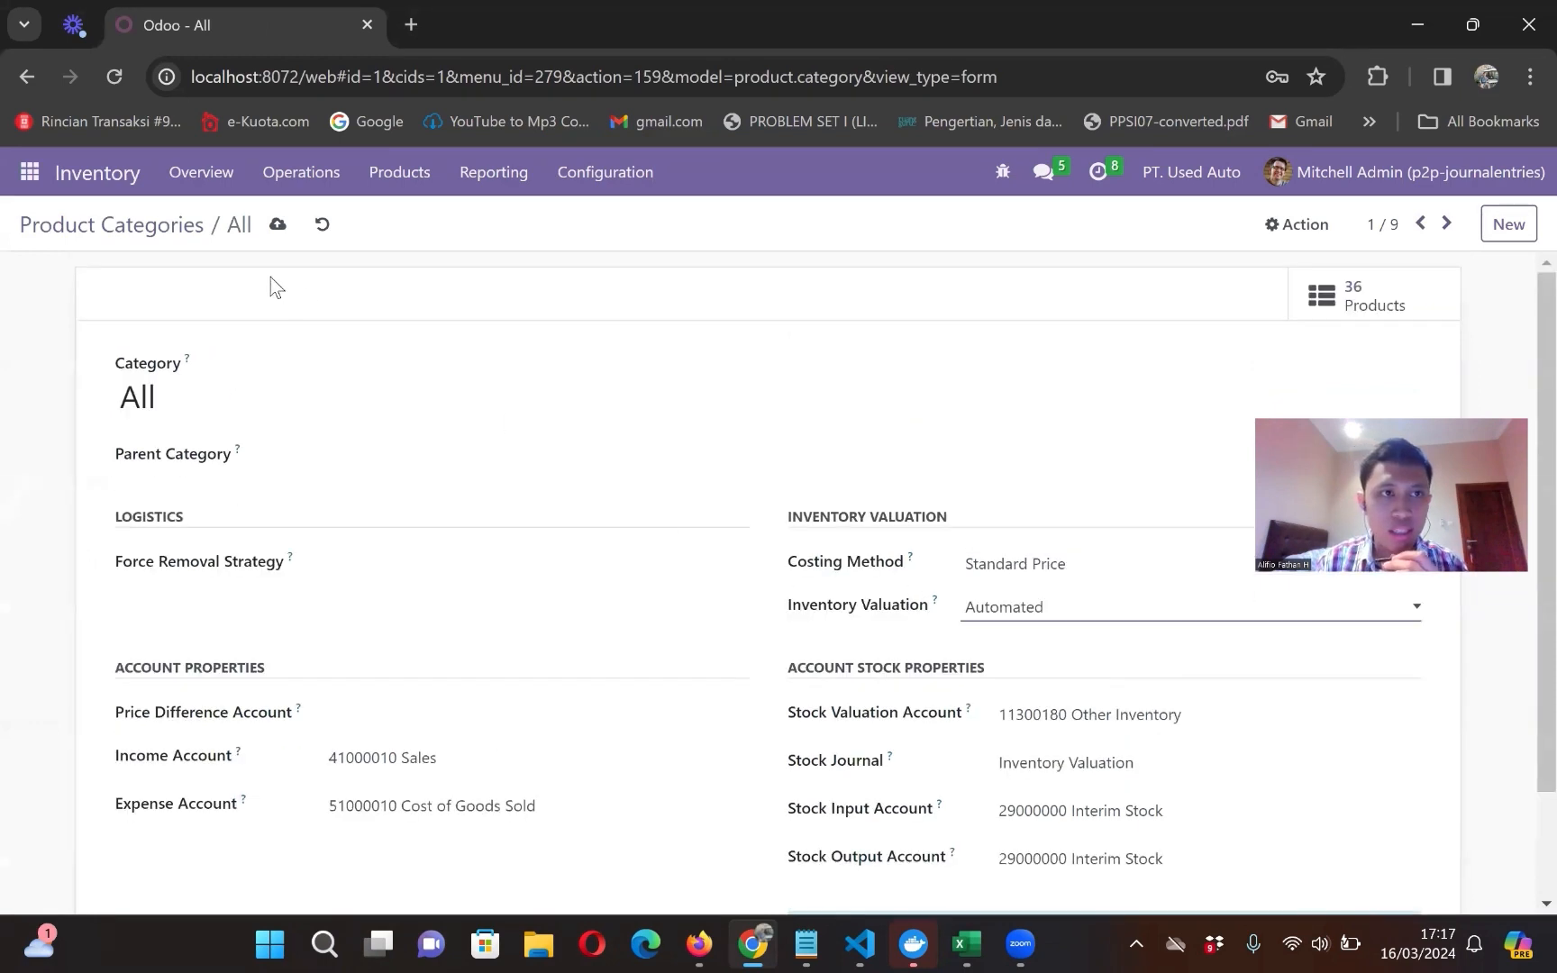
pyautogui.click(278, 225)
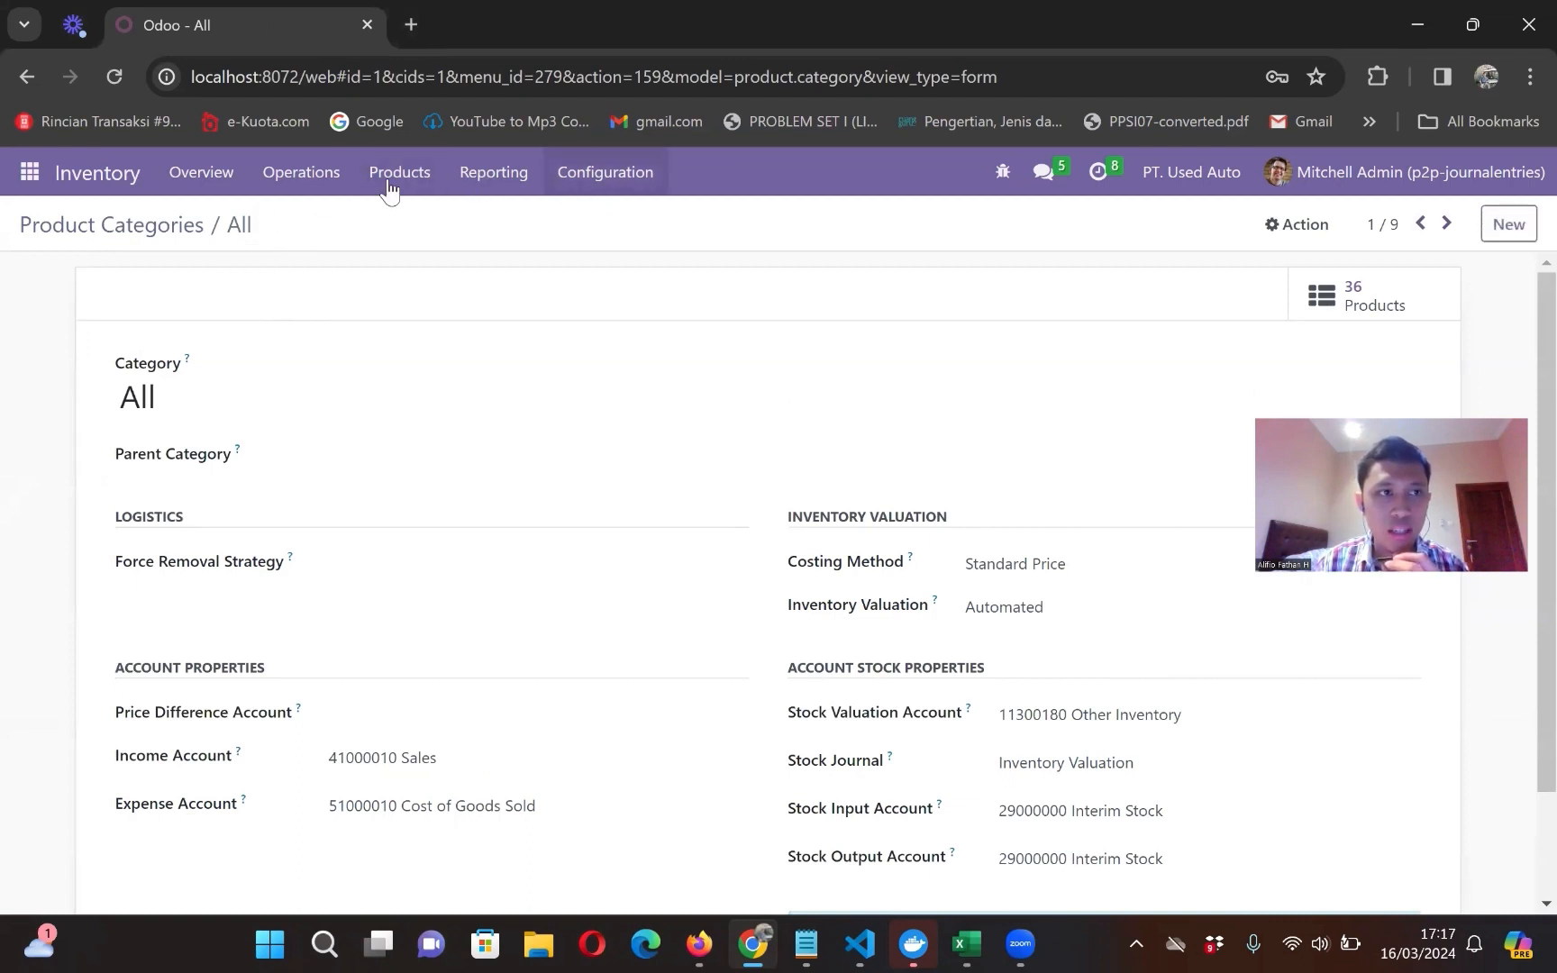
pyautogui.click(131, 236)
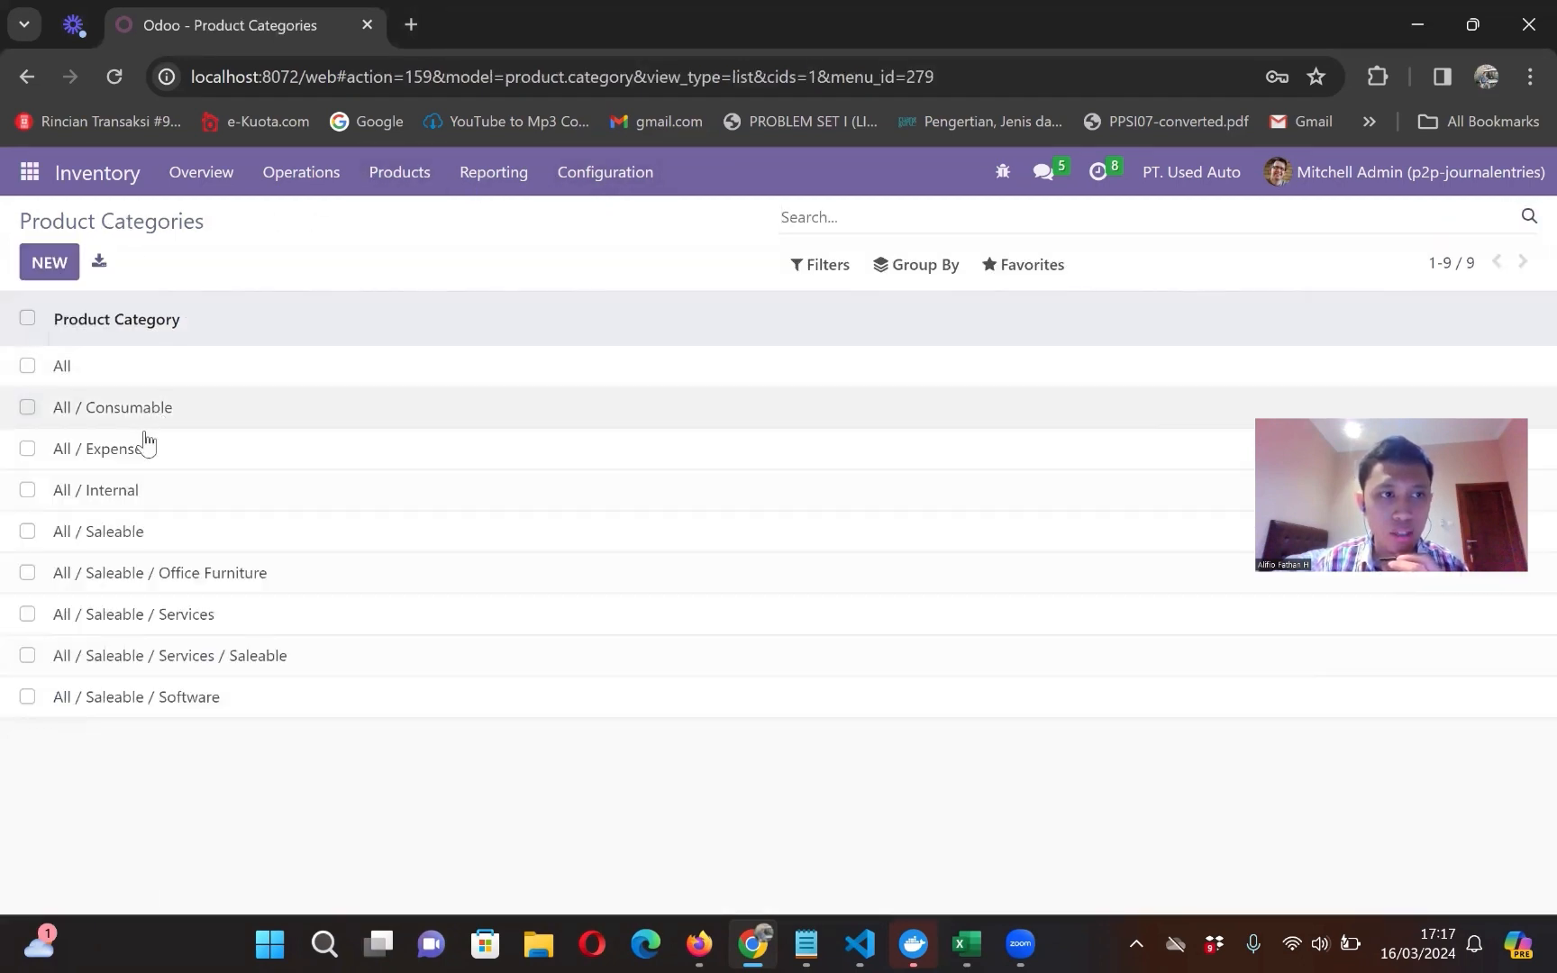
# Step: Set the inventory valuation of the All / Consumable category to Automated, save it and return to the category list
pyautogui.click(126, 412)
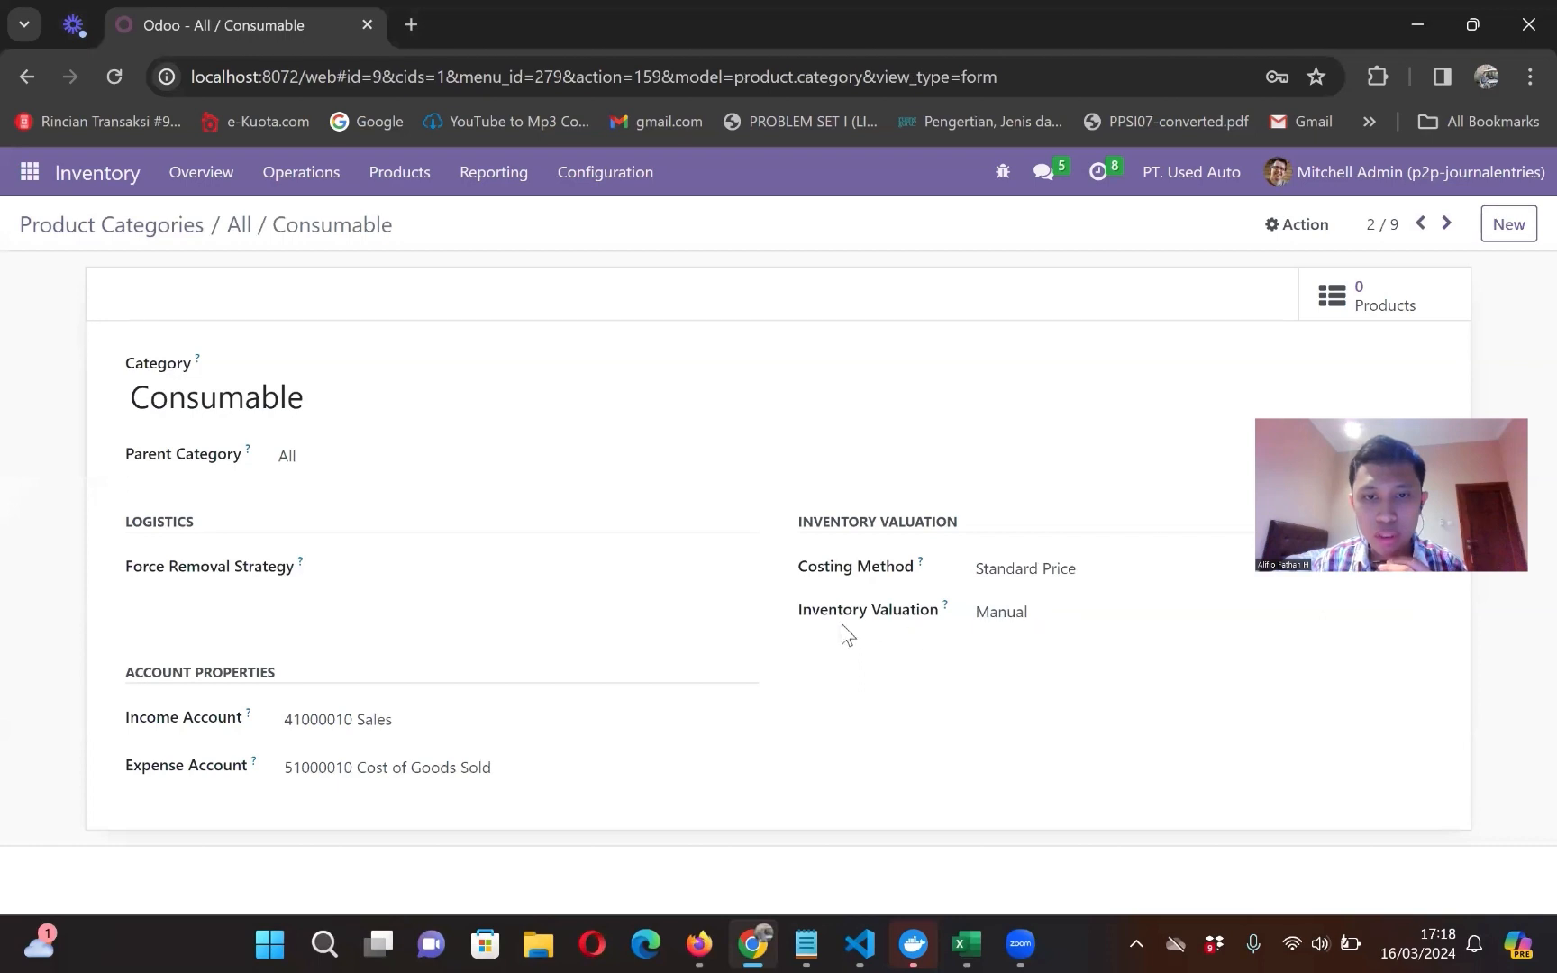
pyautogui.click(1031, 621)
pyautogui.click(1036, 660)
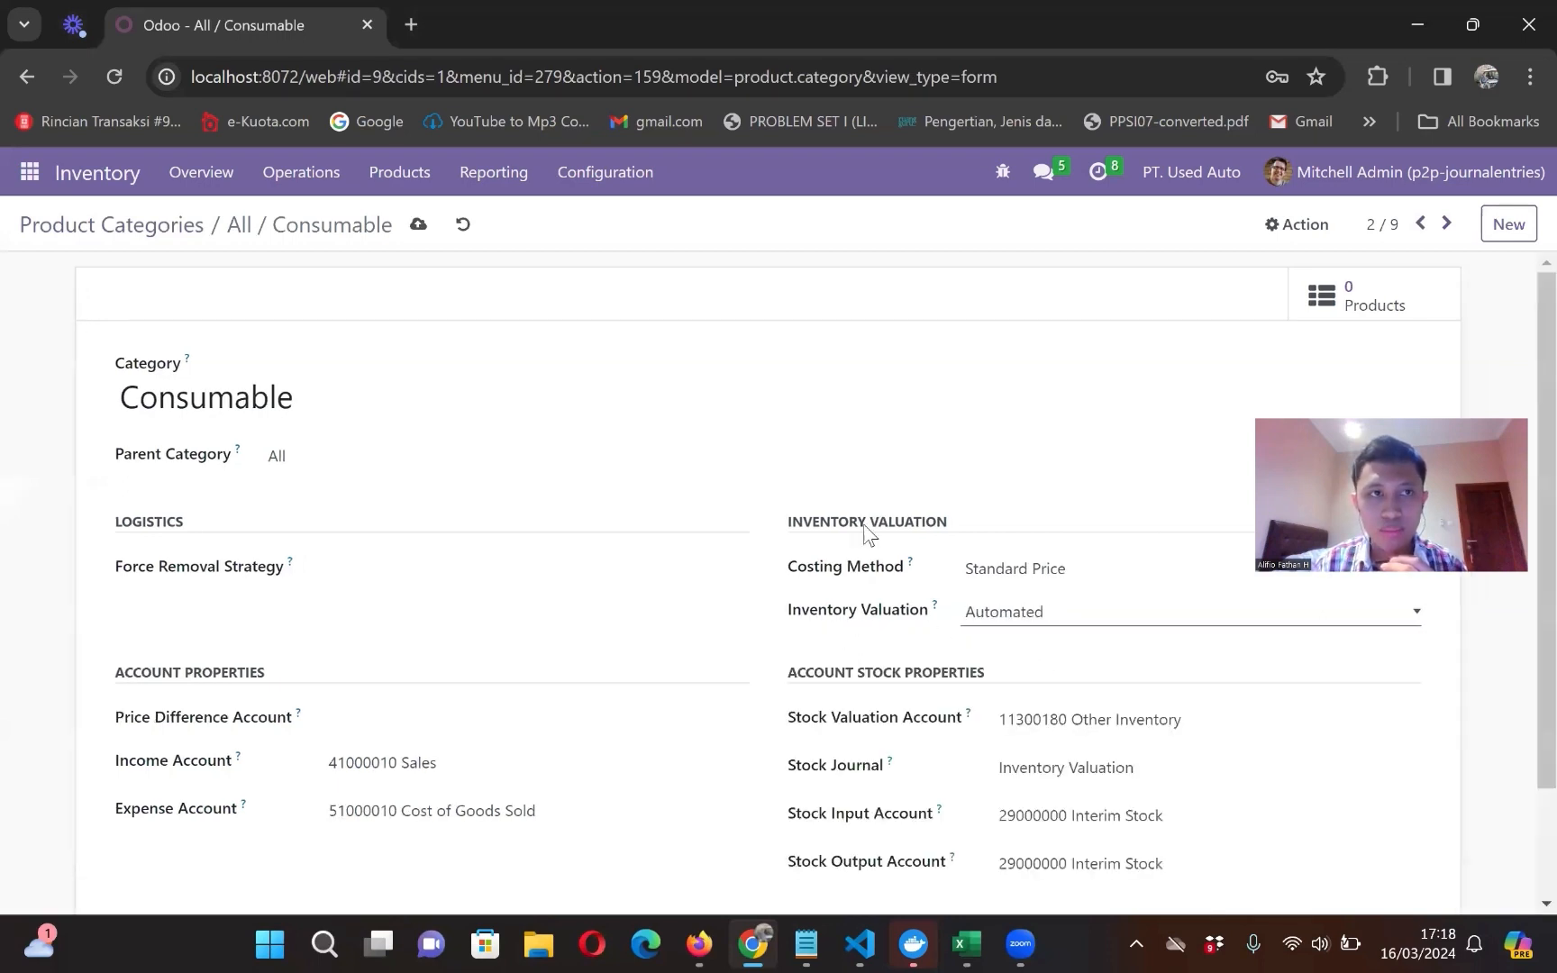
pyautogui.click(421, 225)
pyautogui.click(27, 77)
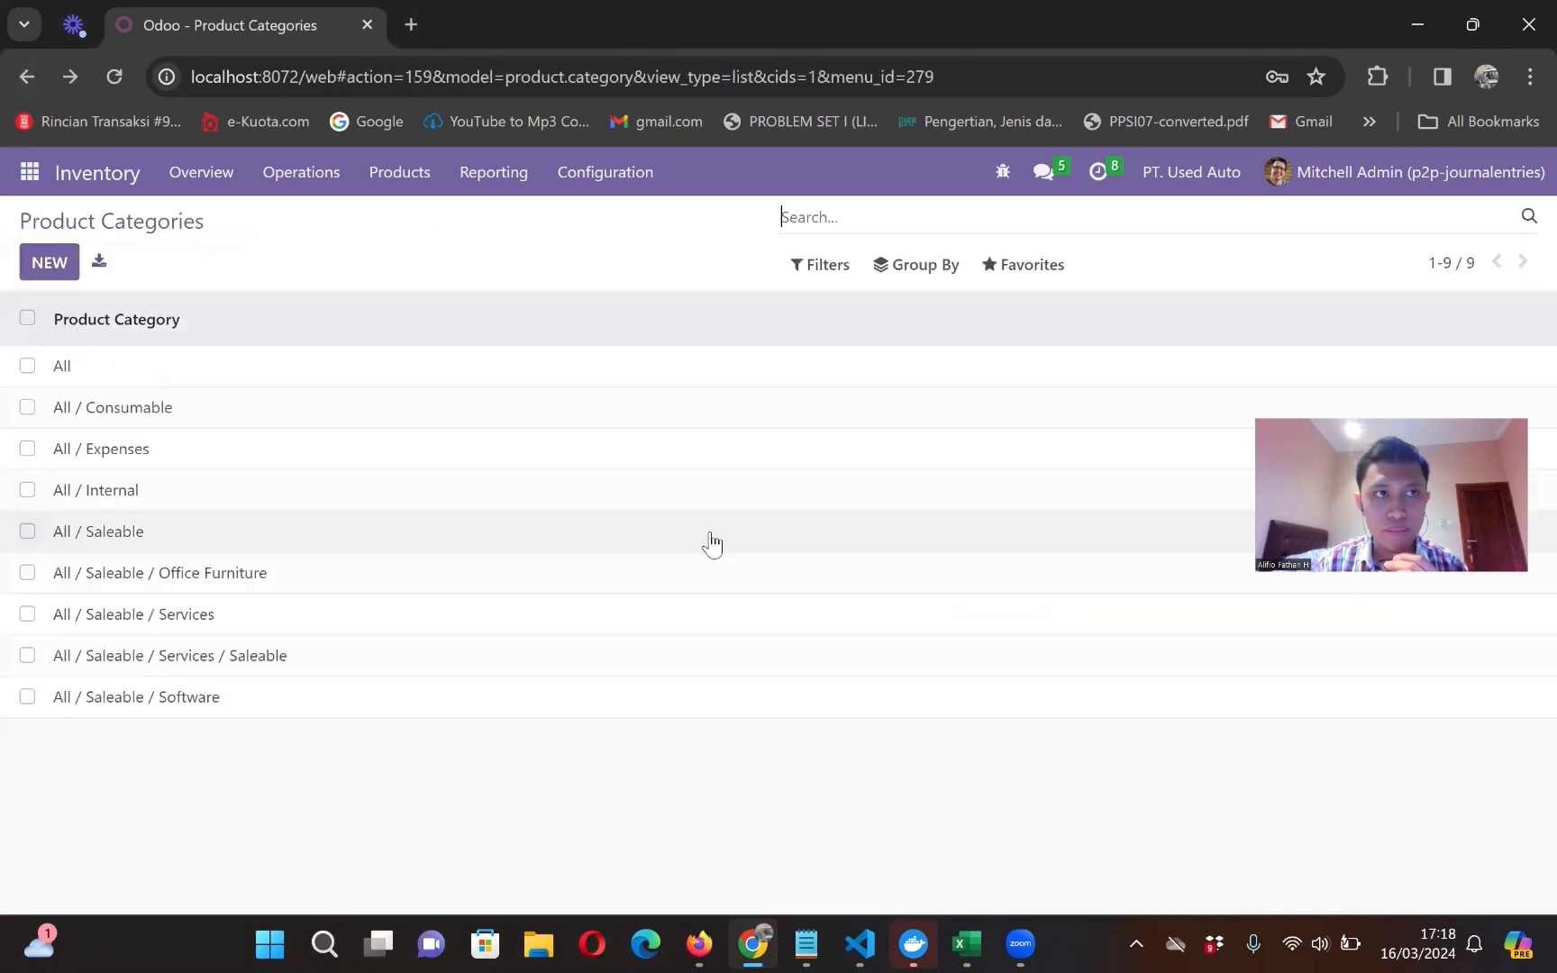
# Step: Set the inventory valuation of the All / Expenses category to Automated, save it and return to the category list
pyautogui.click(121, 449)
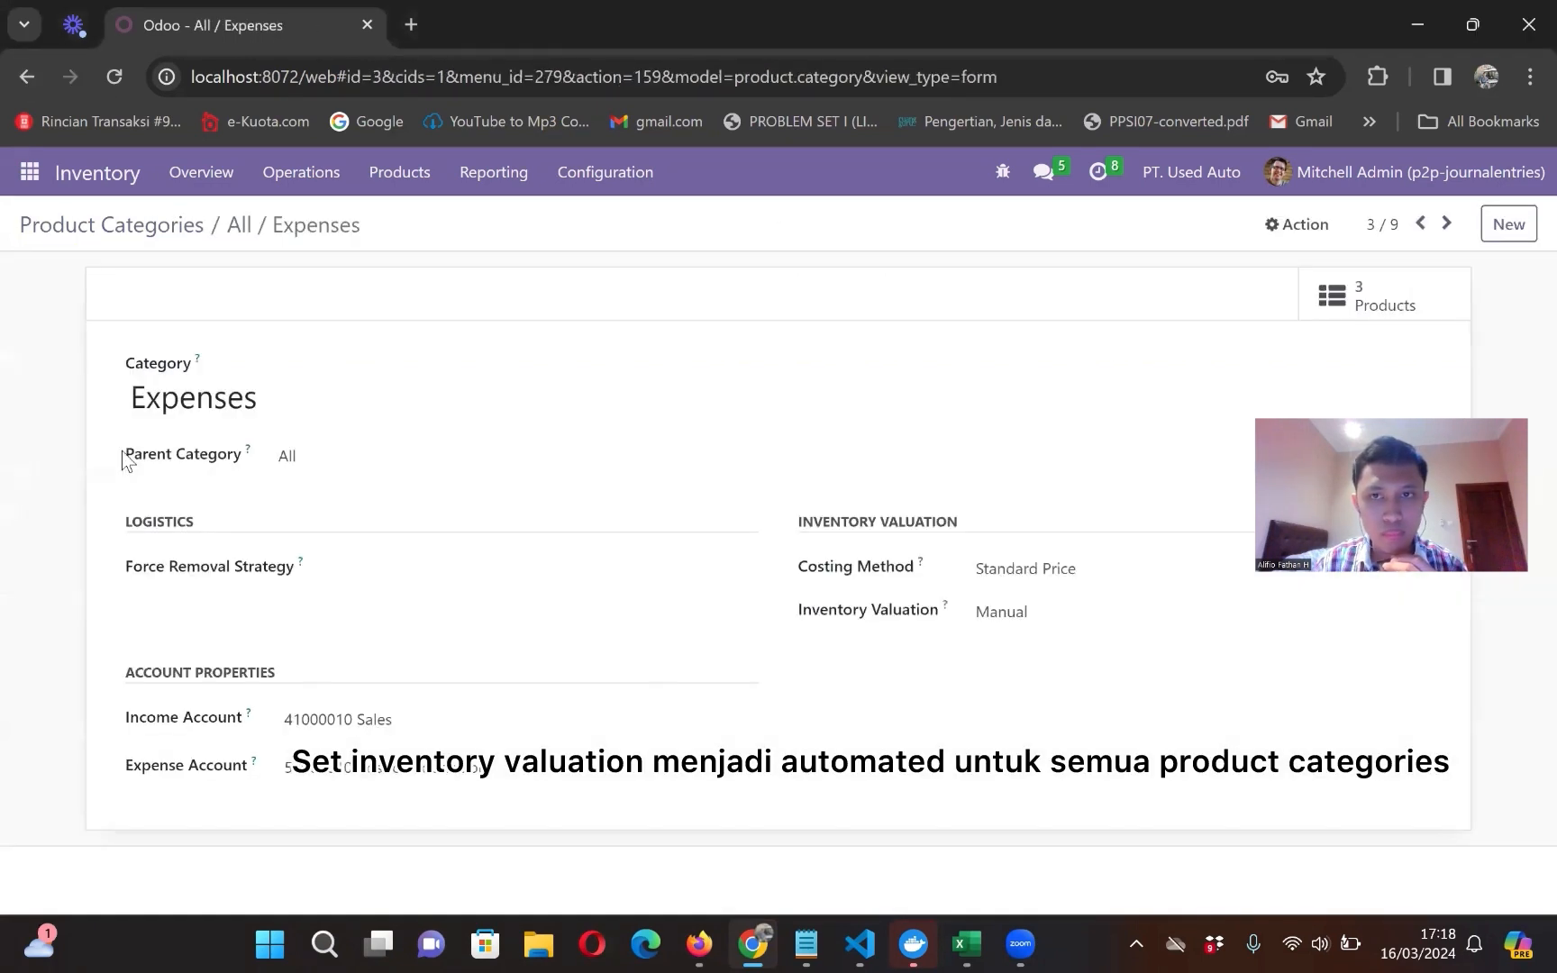
pyautogui.click(1058, 581)
pyautogui.click(793, 455)
pyautogui.click(1081, 612)
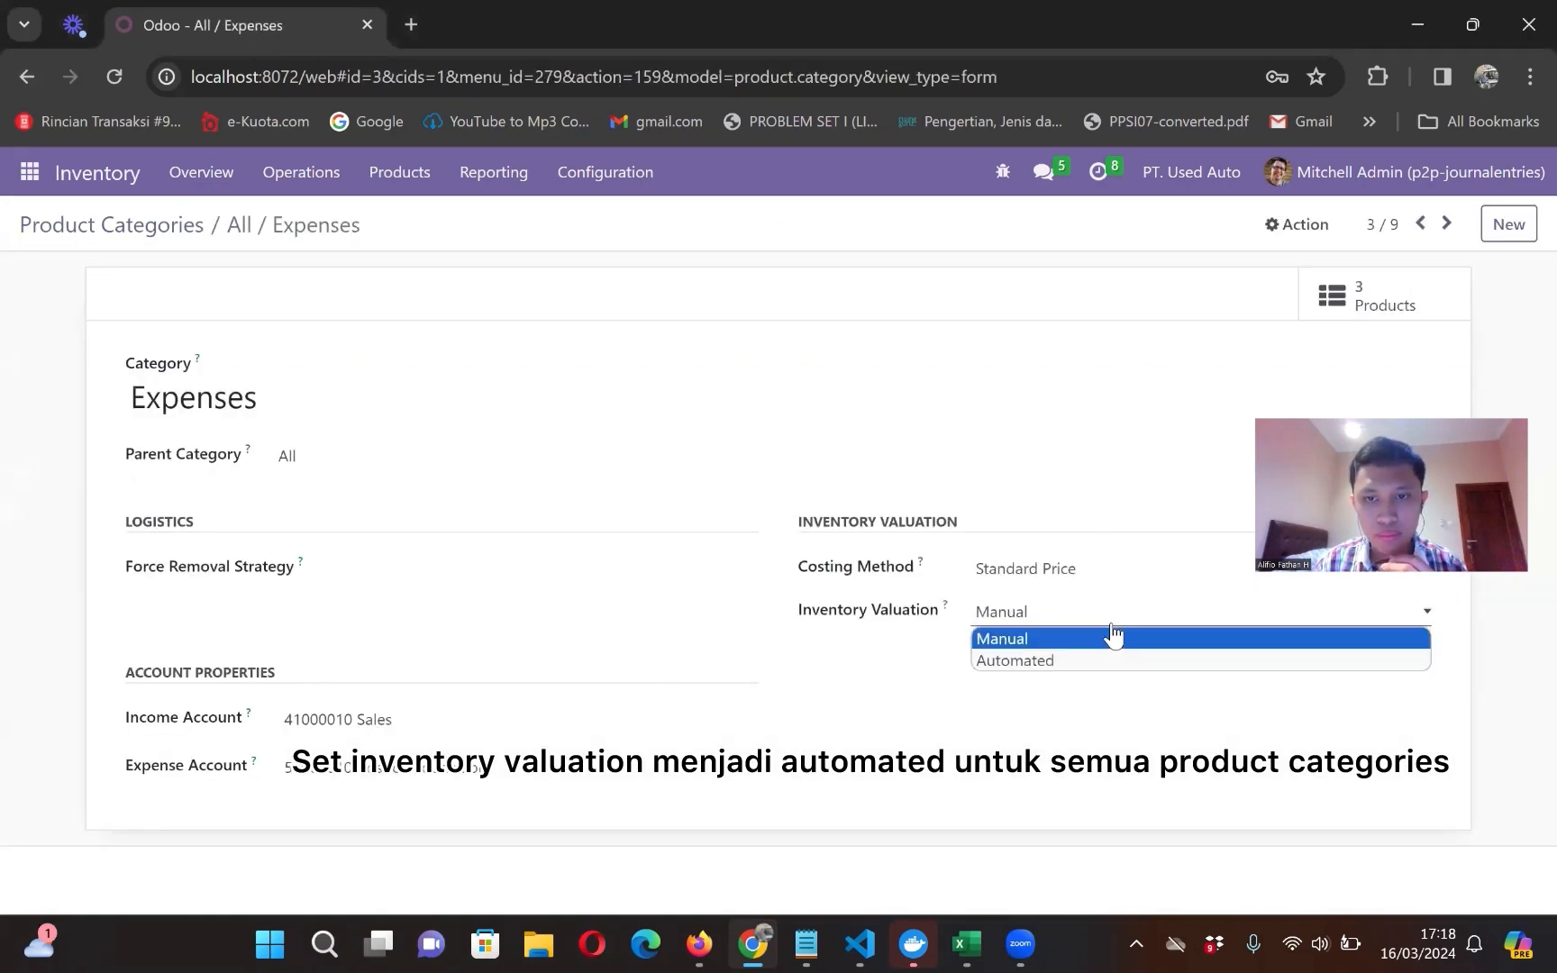
pyautogui.click(1104, 662)
pyautogui.click(397, 225)
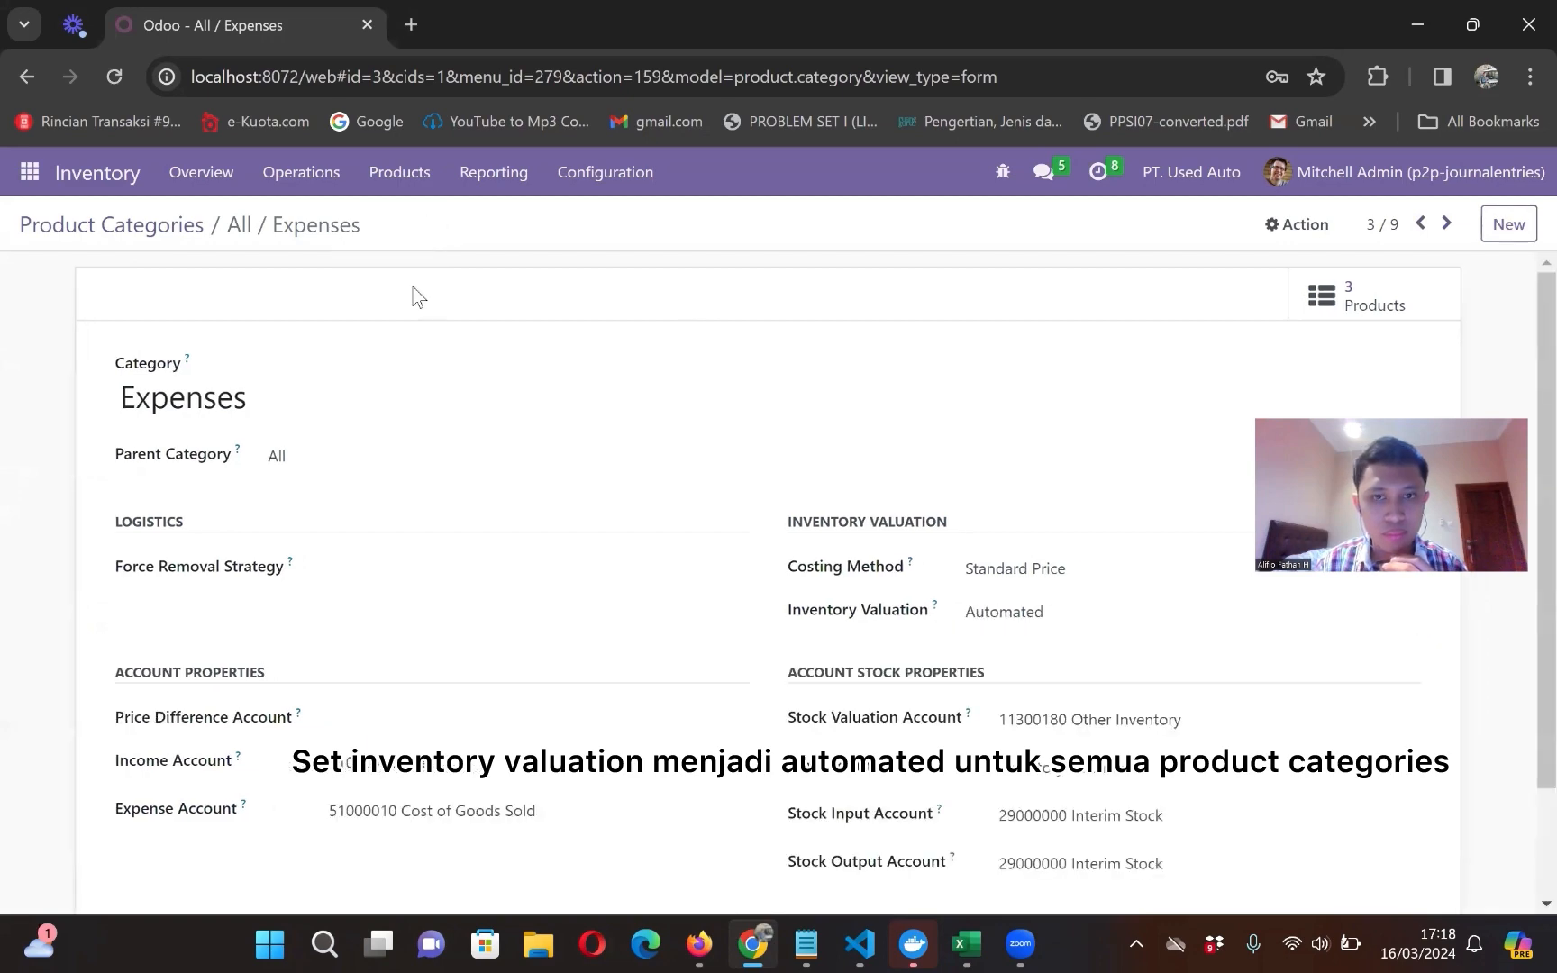
pyautogui.click(27, 77)
# Step: Set the inventory valuation of the All / Saleable category to Automated, save it and return to the category list
pyautogui.click(117, 531)
pyautogui.click(1081, 622)
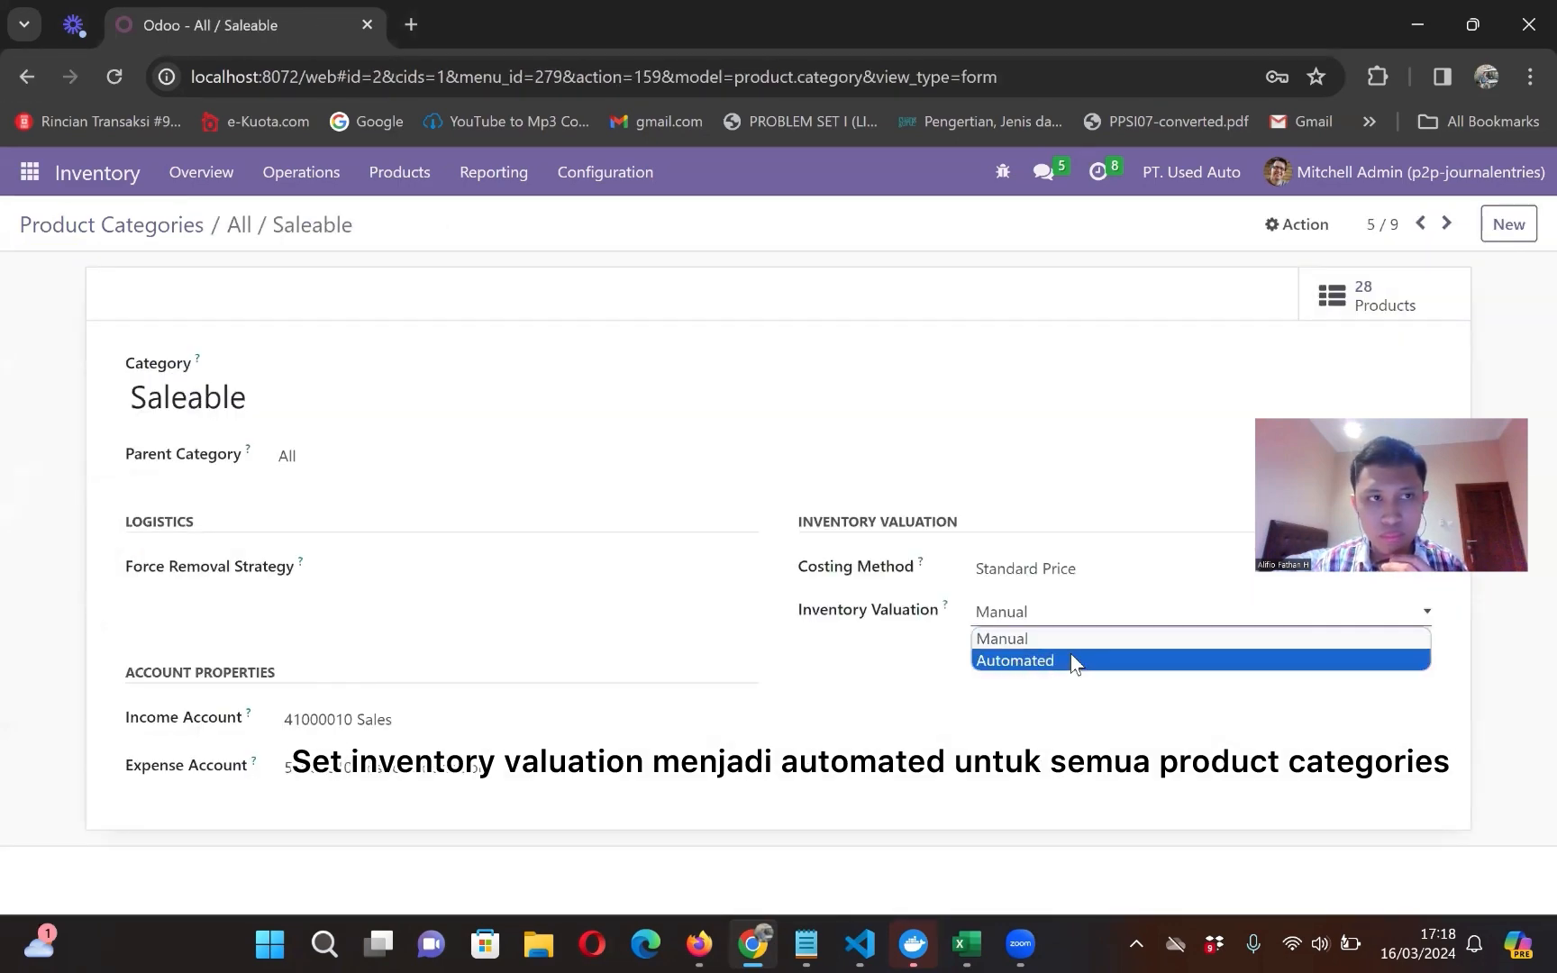
pyautogui.click(1070, 655)
pyautogui.click(381, 225)
pyautogui.click(27, 76)
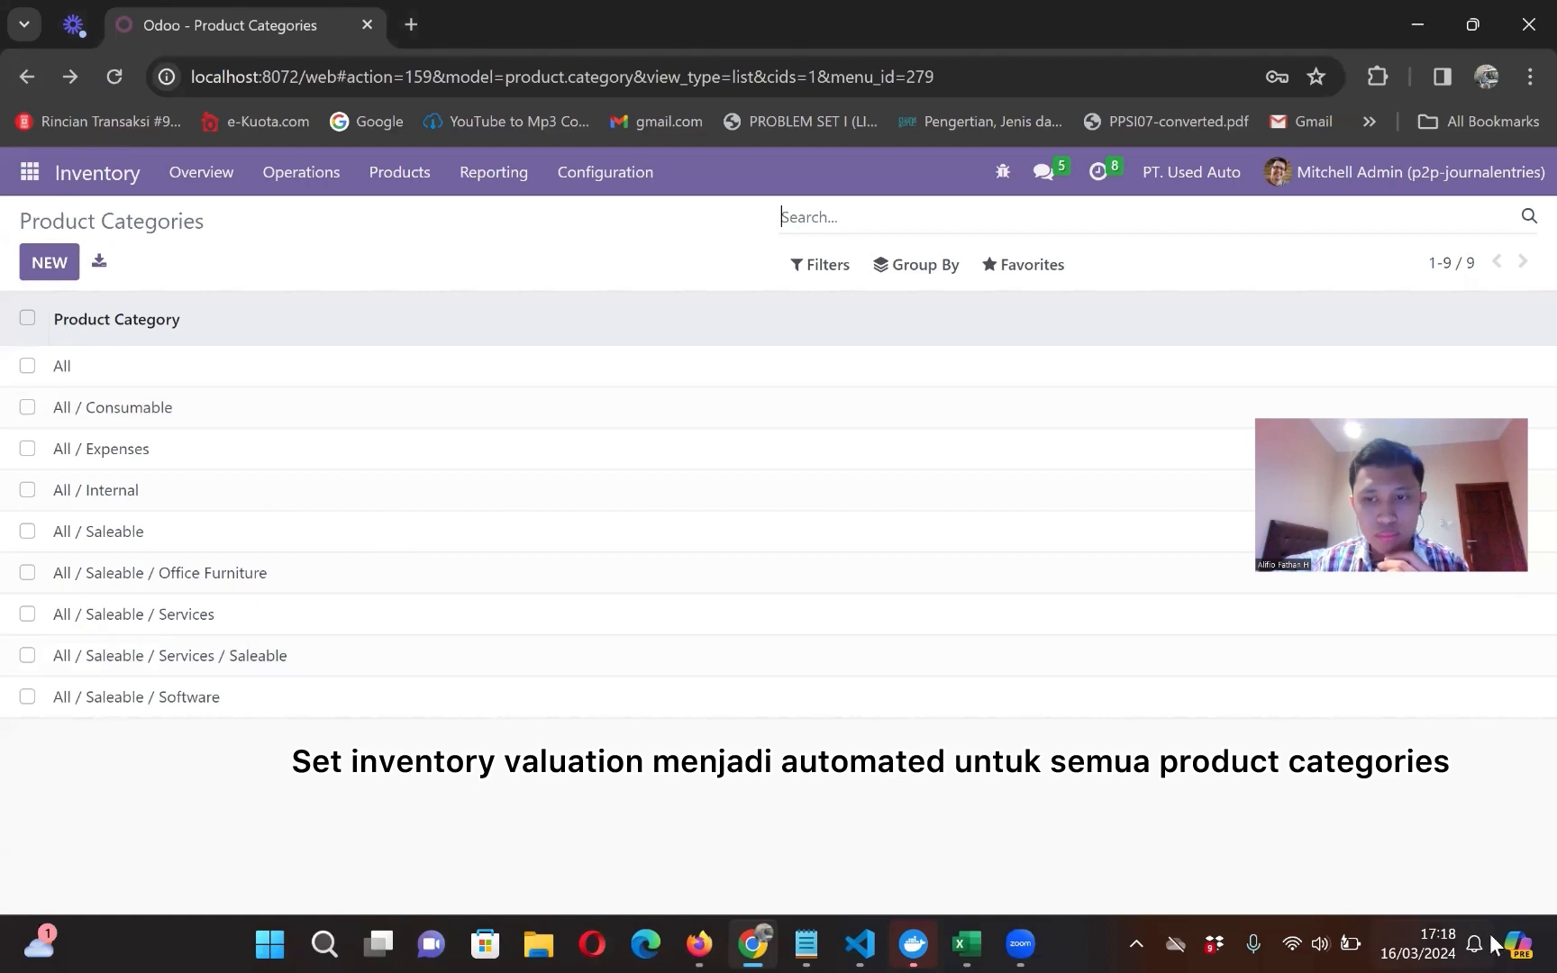
# Step: Set the inventory valuation of the All / Saleable / Office Furniture category to Automated and return to the category list
pyautogui.click(208, 581)
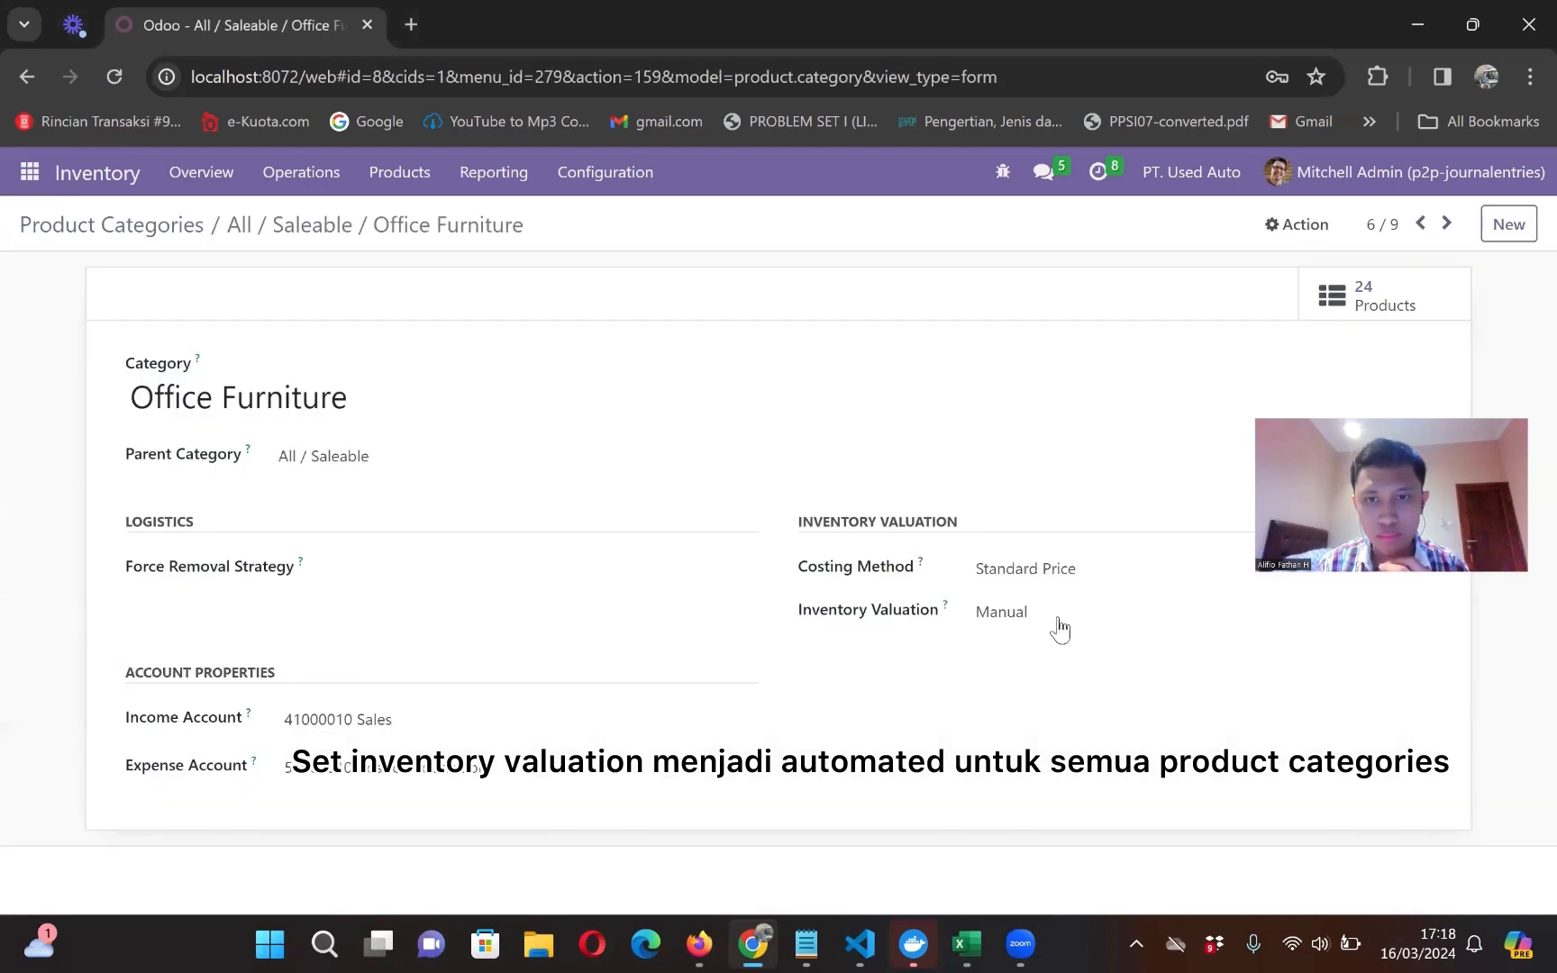
pyautogui.click(1027, 568)
pyautogui.click(1027, 594)
pyautogui.click(1016, 614)
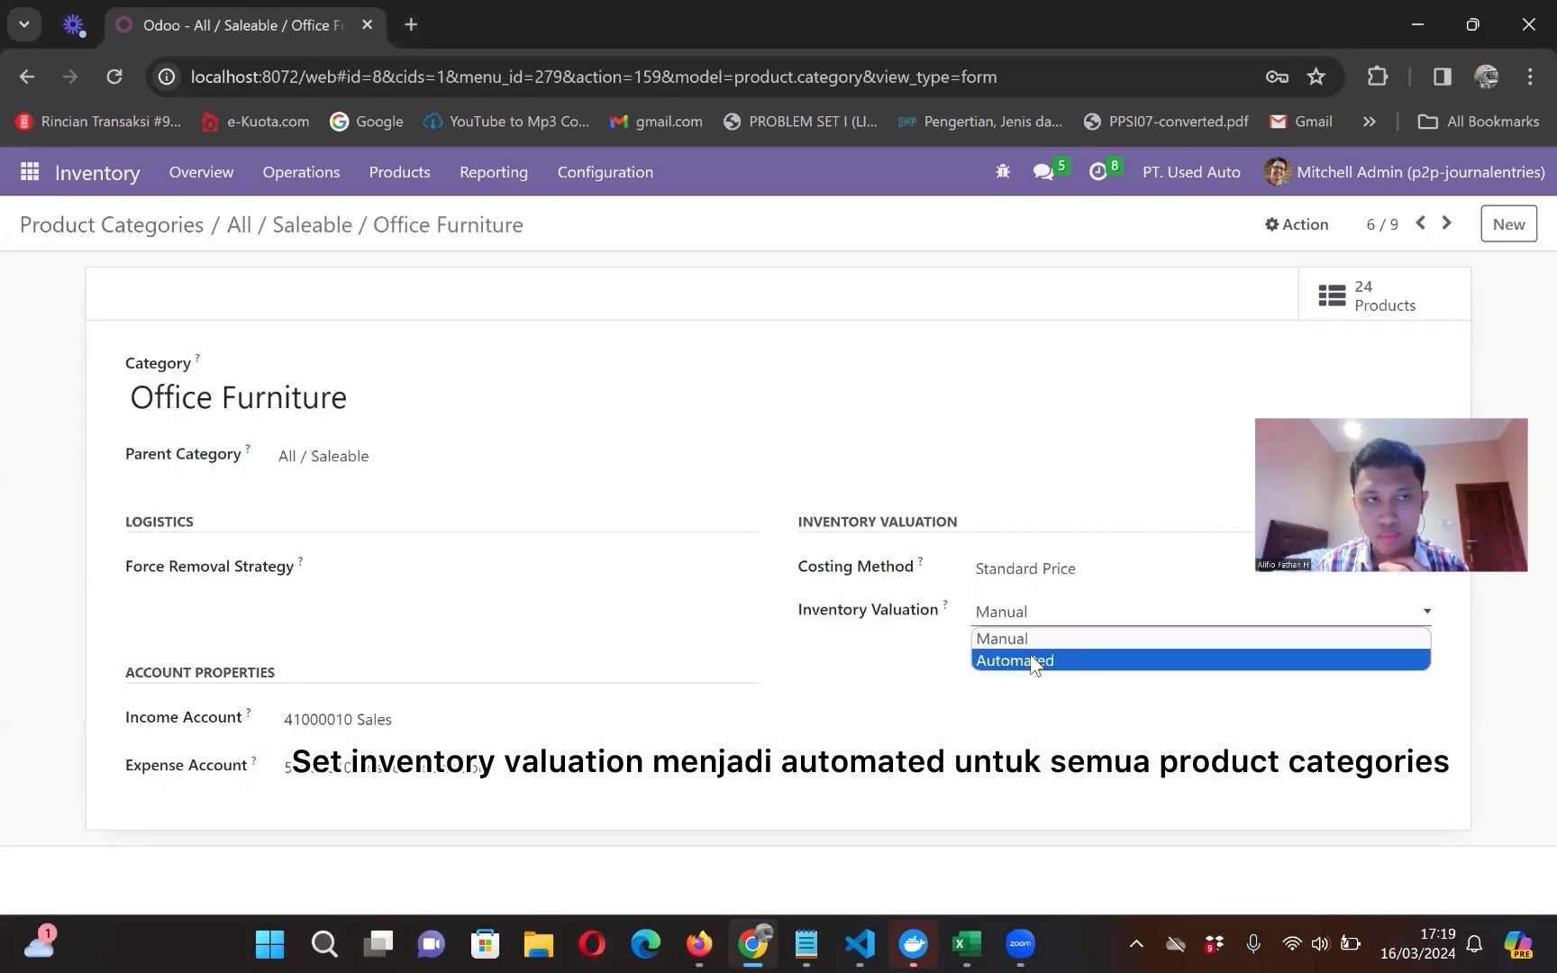
pyautogui.click(1030, 654)
pyautogui.click(27, 76)
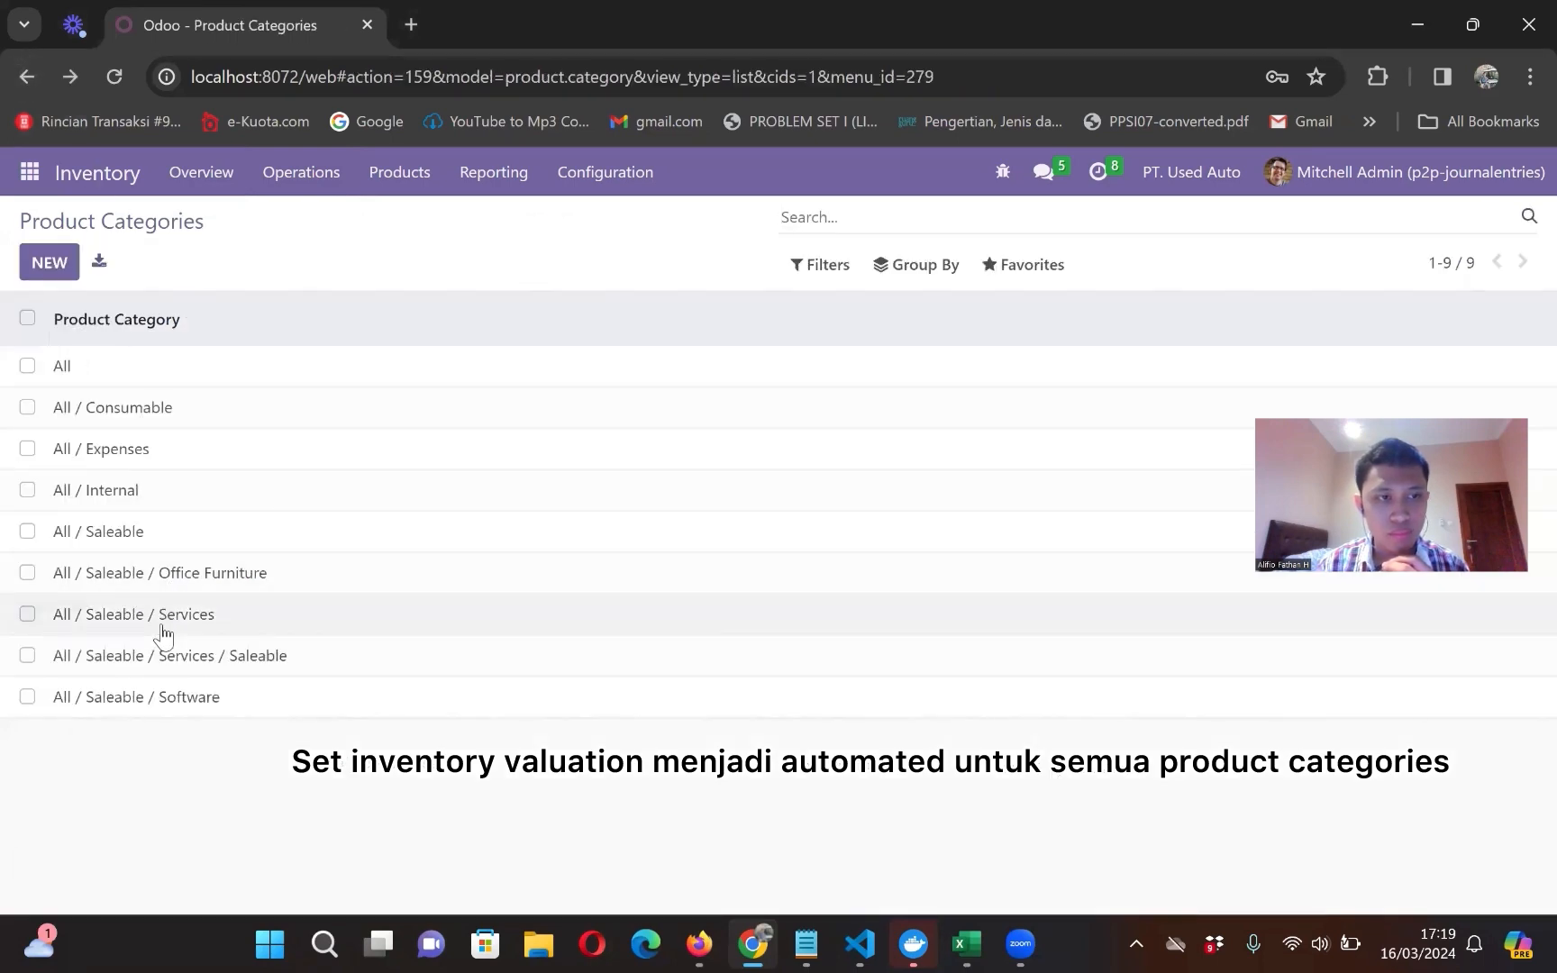
# Step: Set the inventory valuation of the All / Saleable / Services category to Automated, save it and return to the category list
pyautogui.click(160, 617)
pyautogui.click(1104, 580)
pyautogui.click(1027, 595)
pyautogui.click(1016, 613)
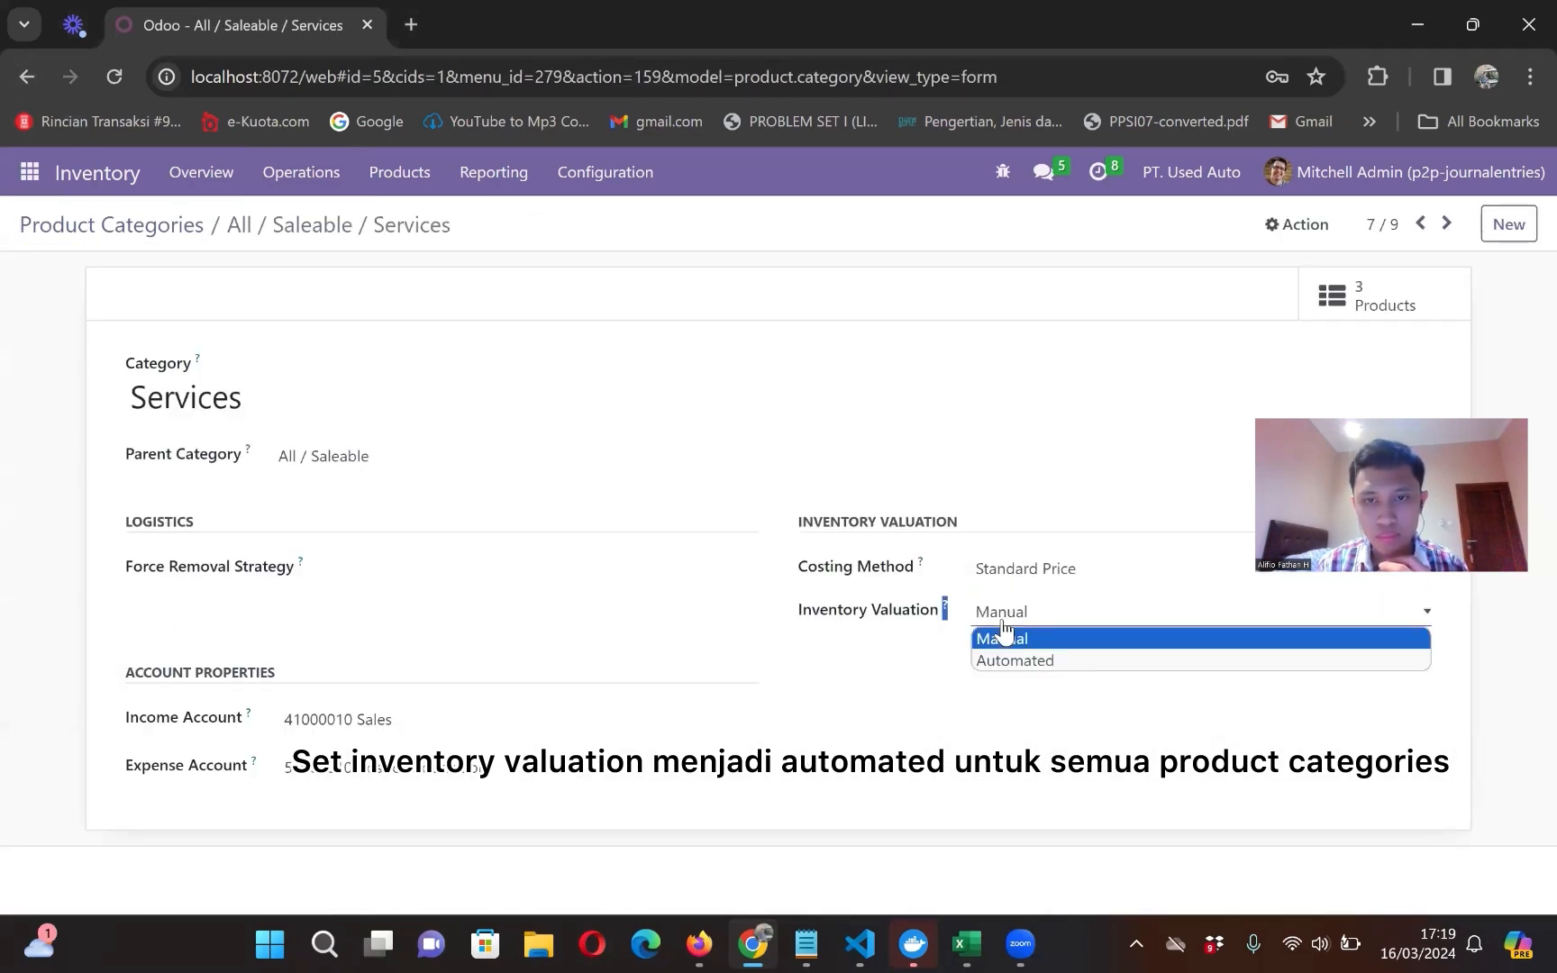
pyautogui.click(1023, 661)
pyautogui.click(475, 225)
pyautogui.click(27, 76)
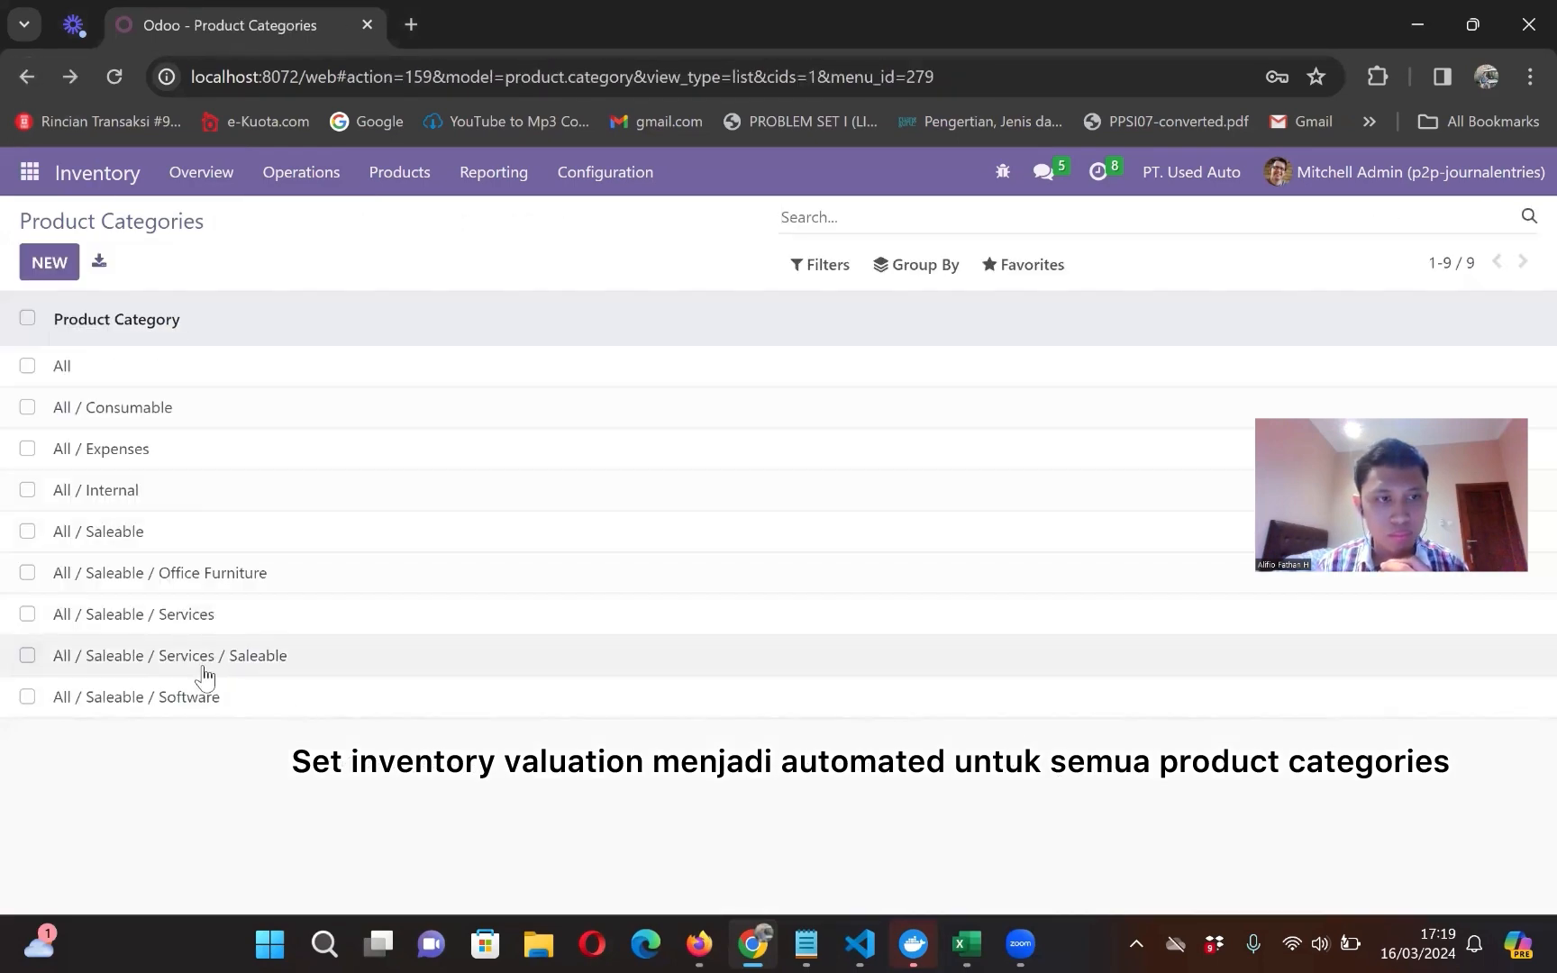
# Step: Set the inventory valuation of the All / Saleable / Services / Saleable category to Automated, save it and return to the category list
pyautogui.click(200, 655)
pyautogui.click(1078, 612)
pyautogui.click(1027, 661)
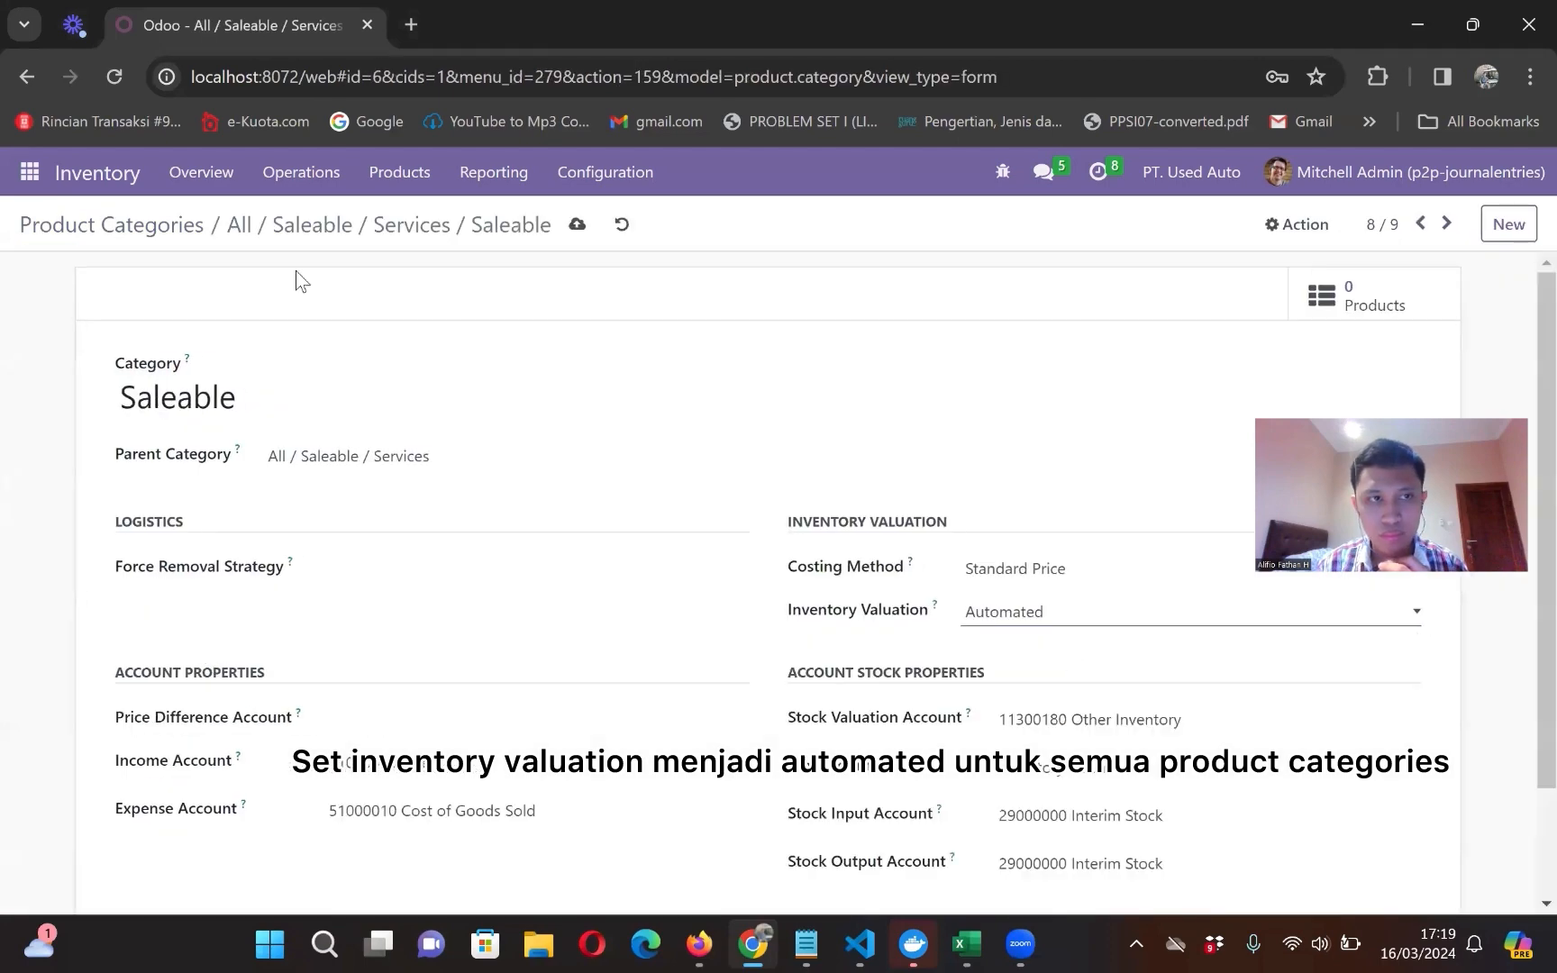
pyautogui.click(576, 226)
pyautogui.click(27, 77)
# Step: Set the inventory valuation of the All / Saleable / Software category to Automated, save it and return to the category list
pyautogui.doubleClick(223, 710)
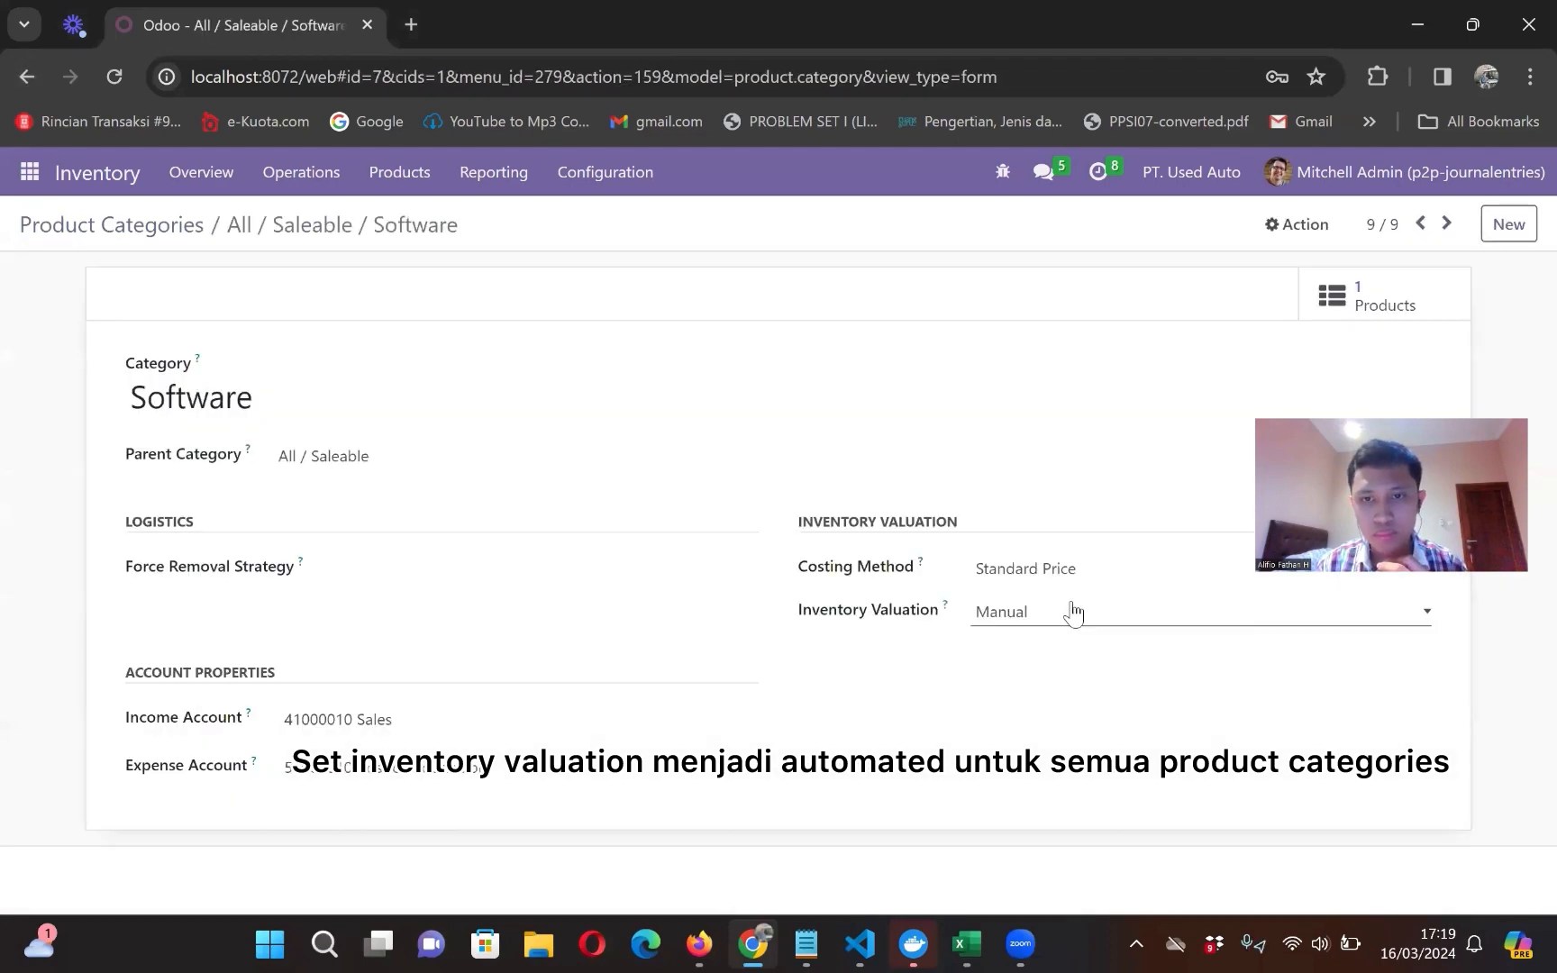
pyautogui.click(1066, 611)
pyautogui.click(1028, 659)
pyautogui.click(484, 225)
pyautogui.click(27, 77)
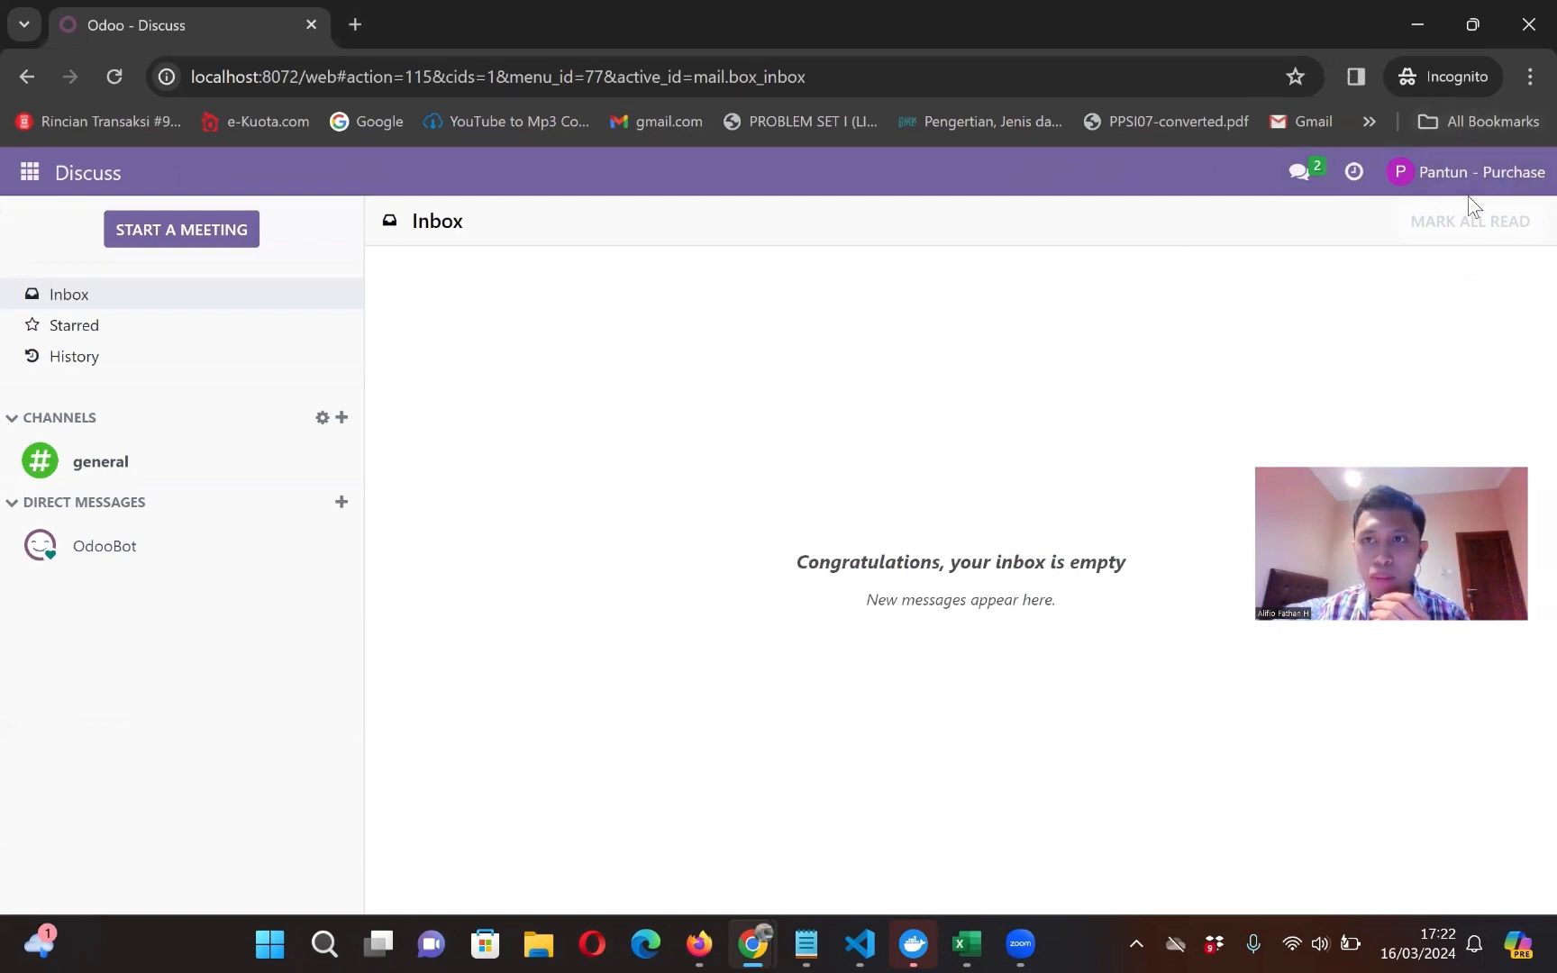
# Step: Create a new request for quotation in Purchase as the Purchase user, with Azure Interior as the vendor
pyautogui.click(20, 180)
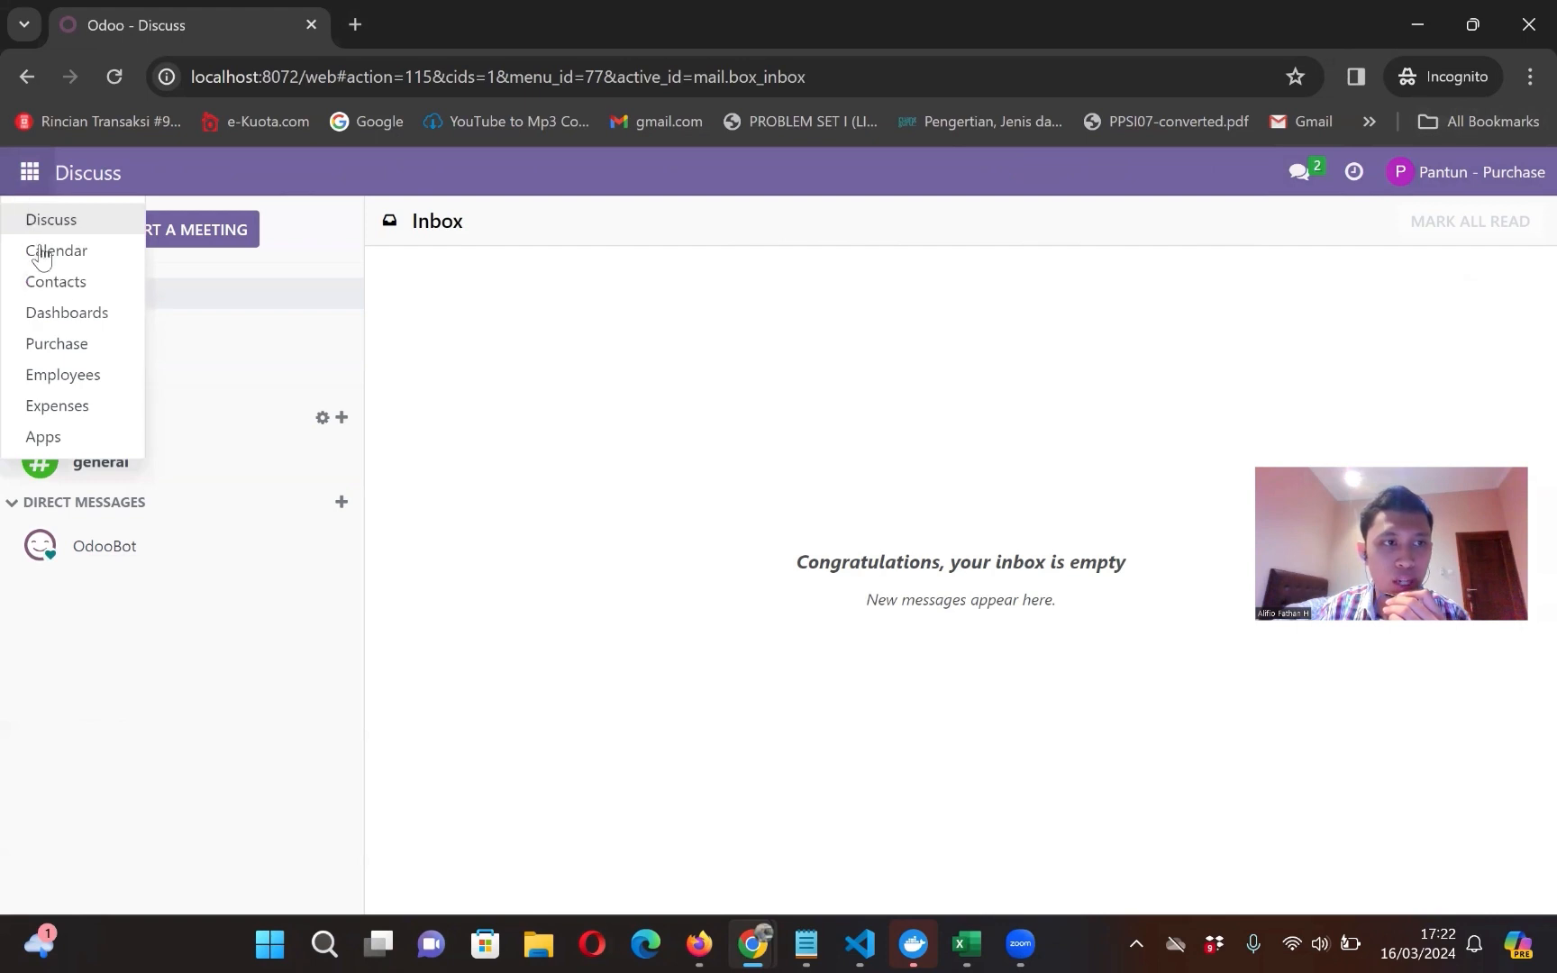
pyautogui.click(79, 355)
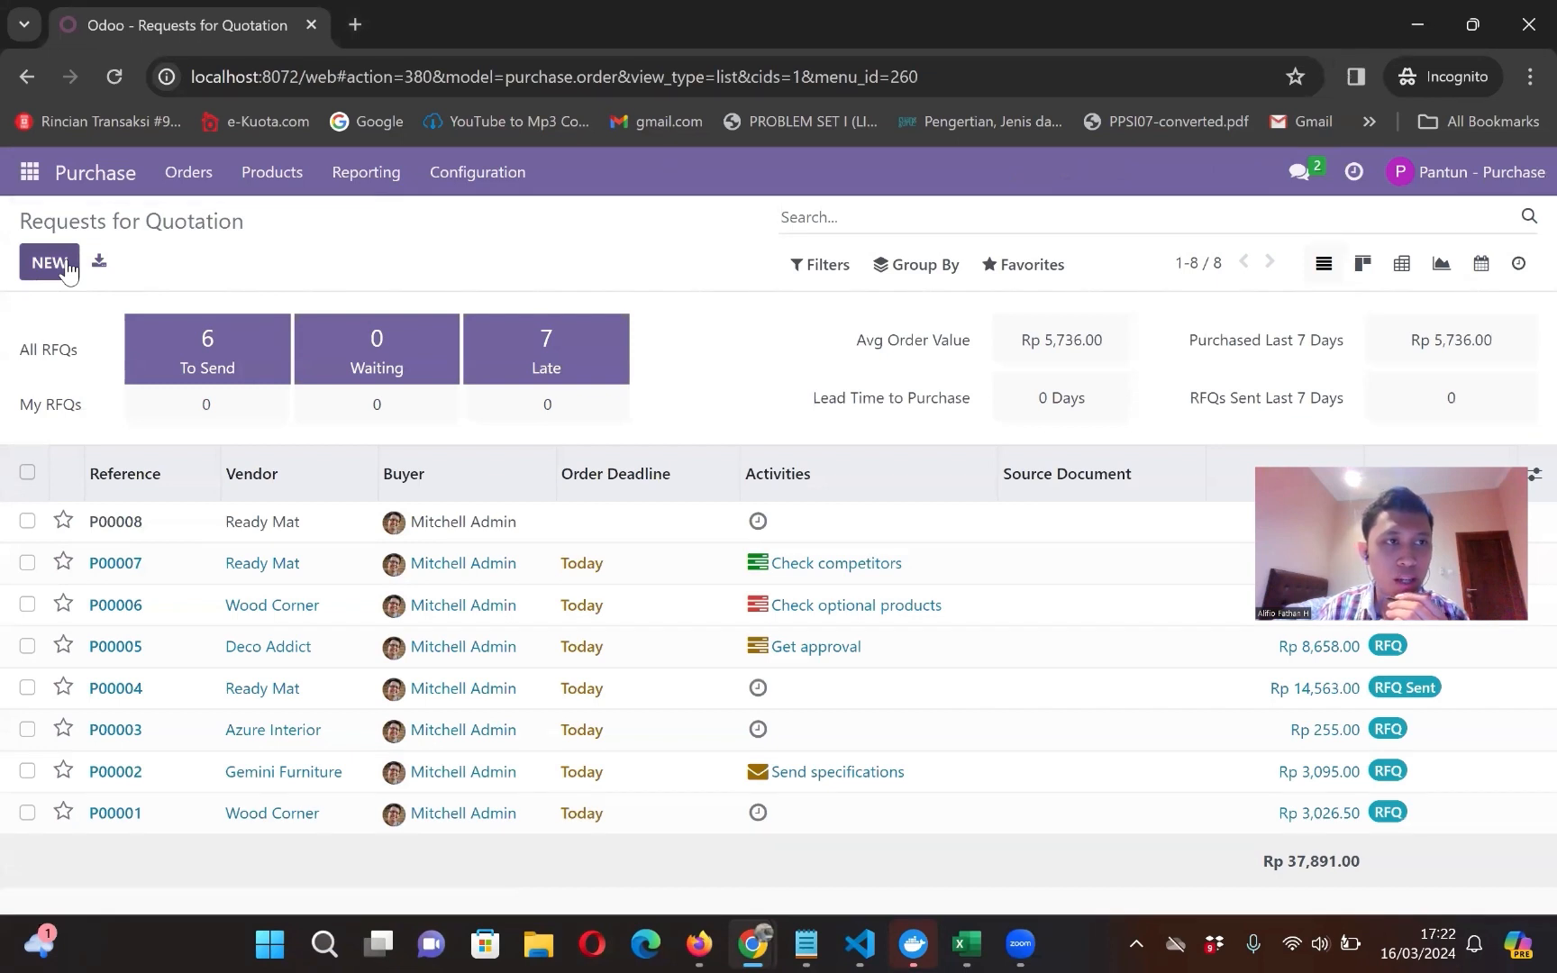
pyautogui.click(68, 269)
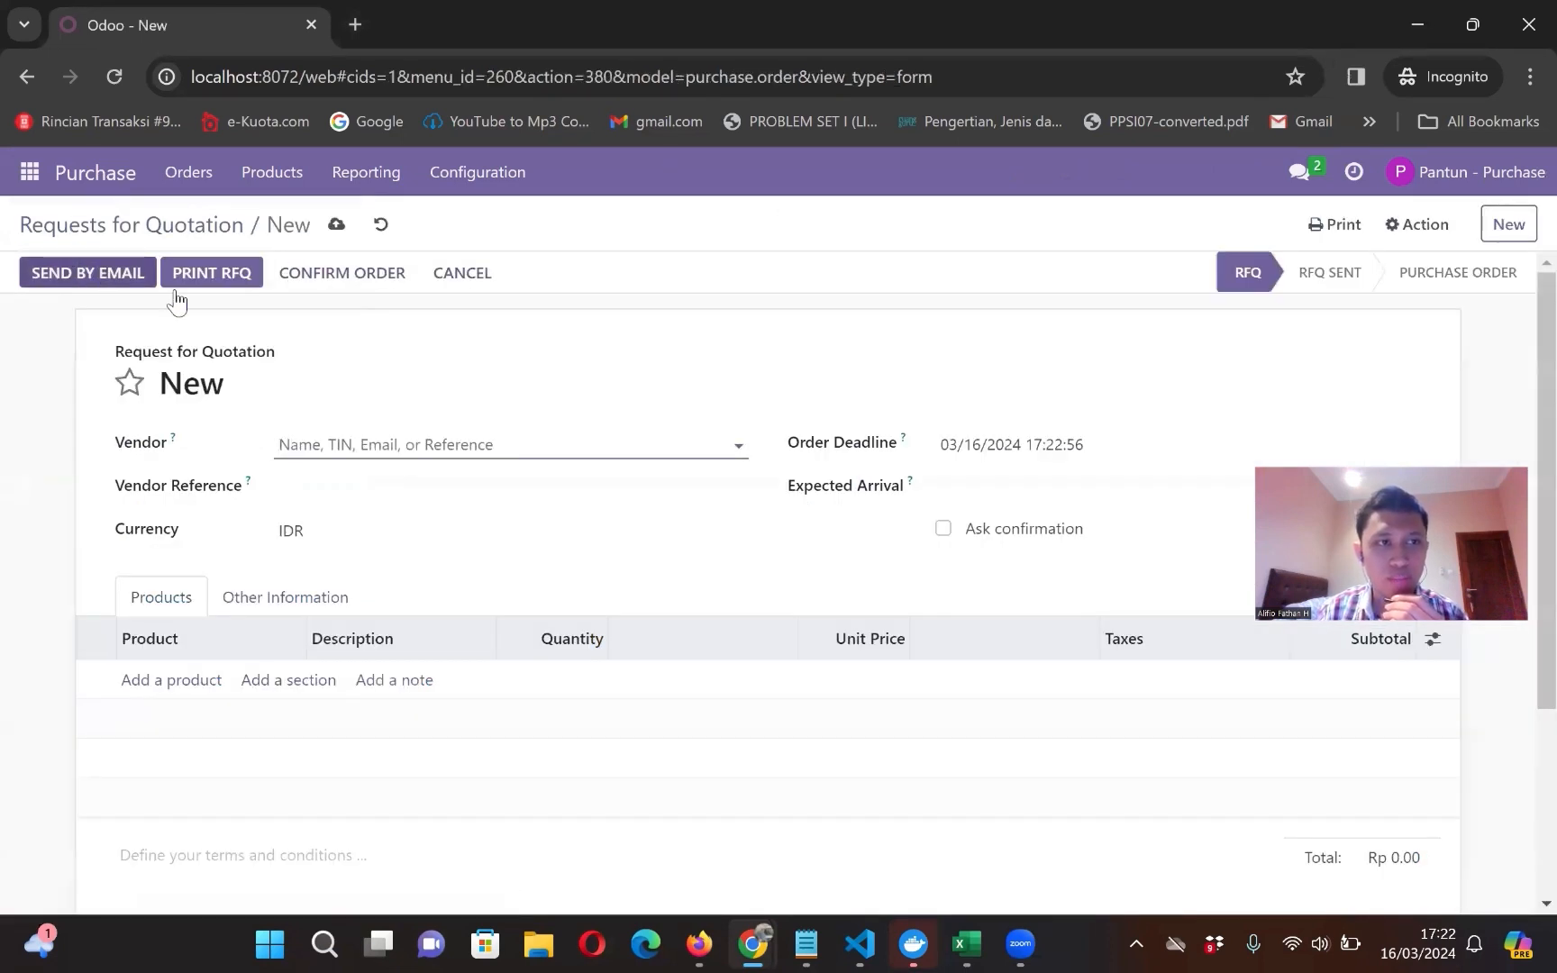
pyautogui.click(514, 459)
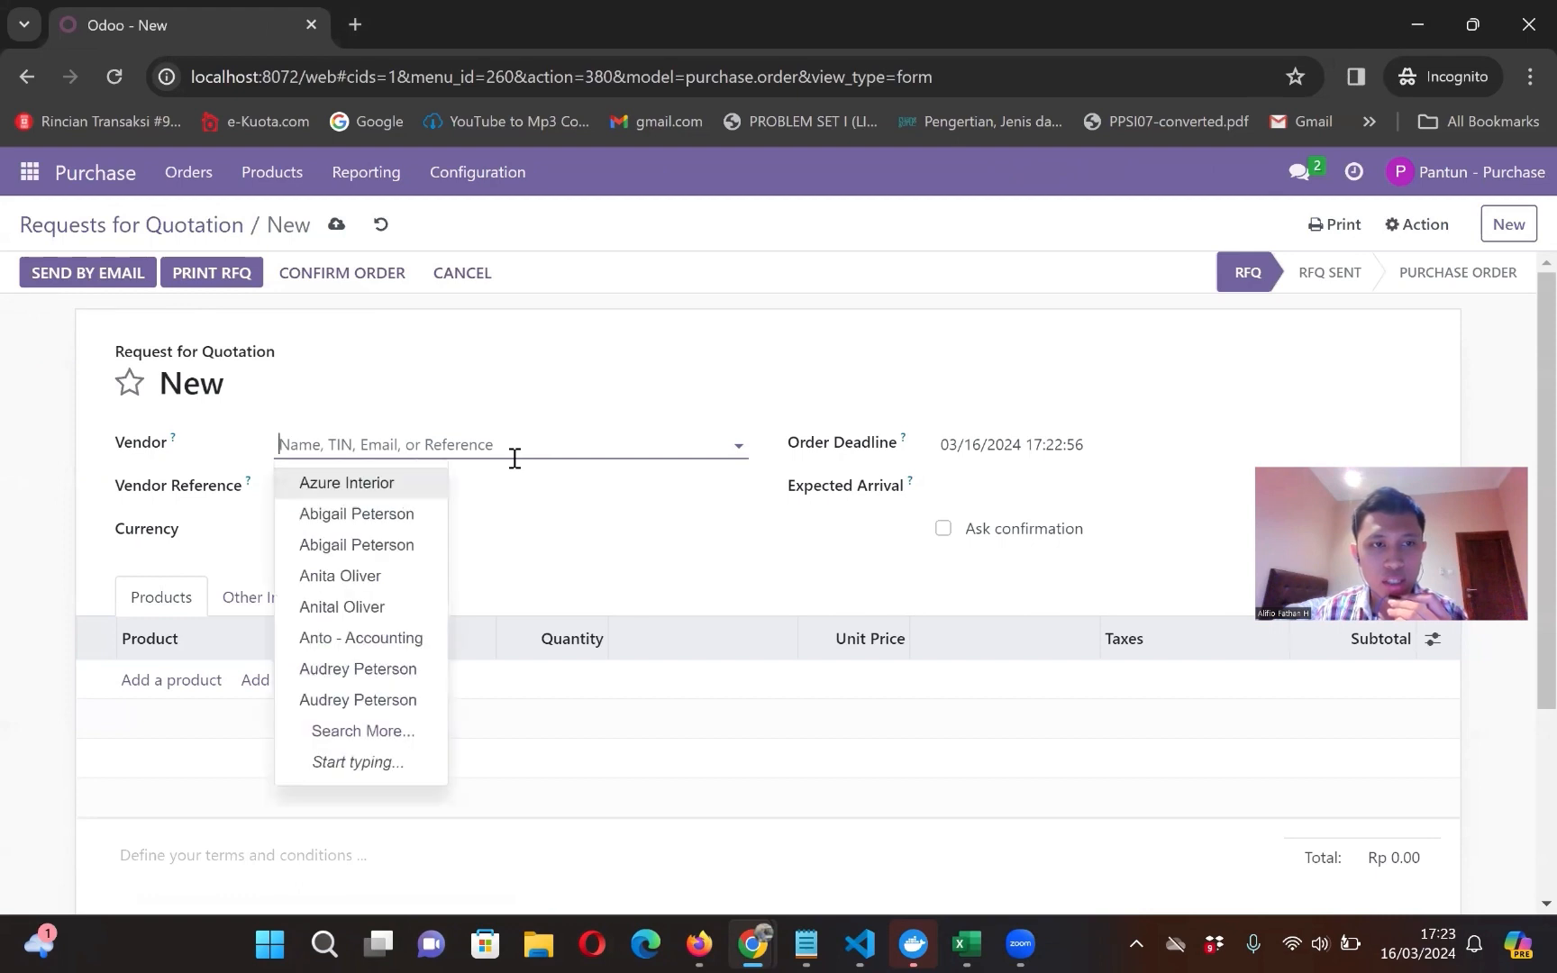
pyautogui.click(400, 485)
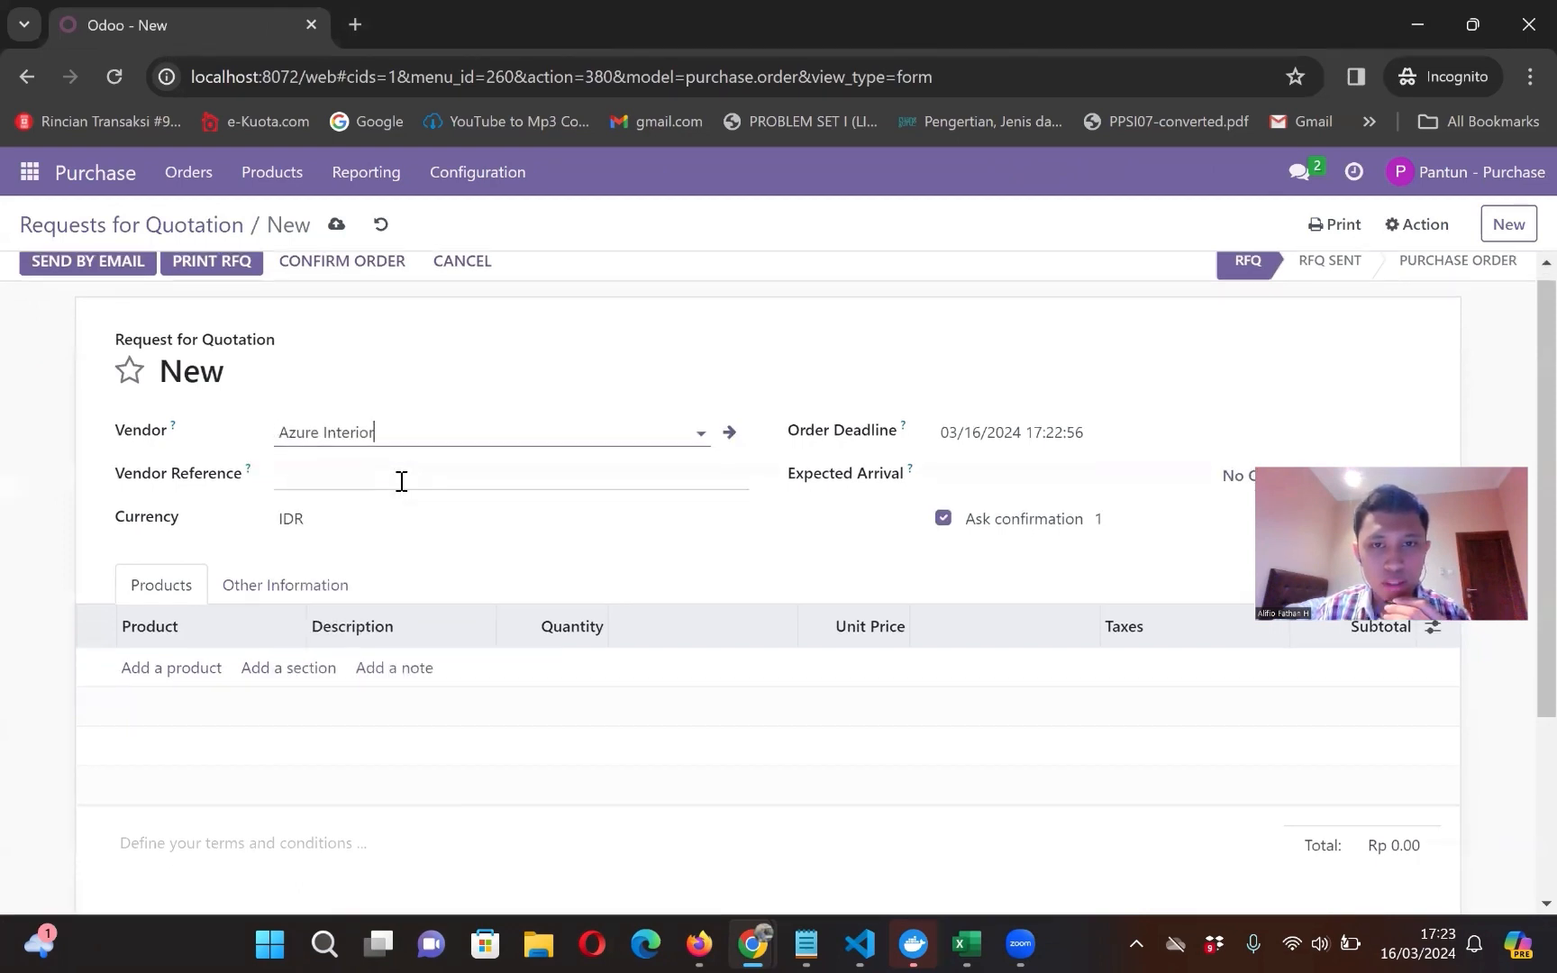
# Step: Add a product line for [E-COM06] Corner Desk Right Sit with a quantity of 2 to the request for quotation
pyautogui.scroll(-1, 401, 482)
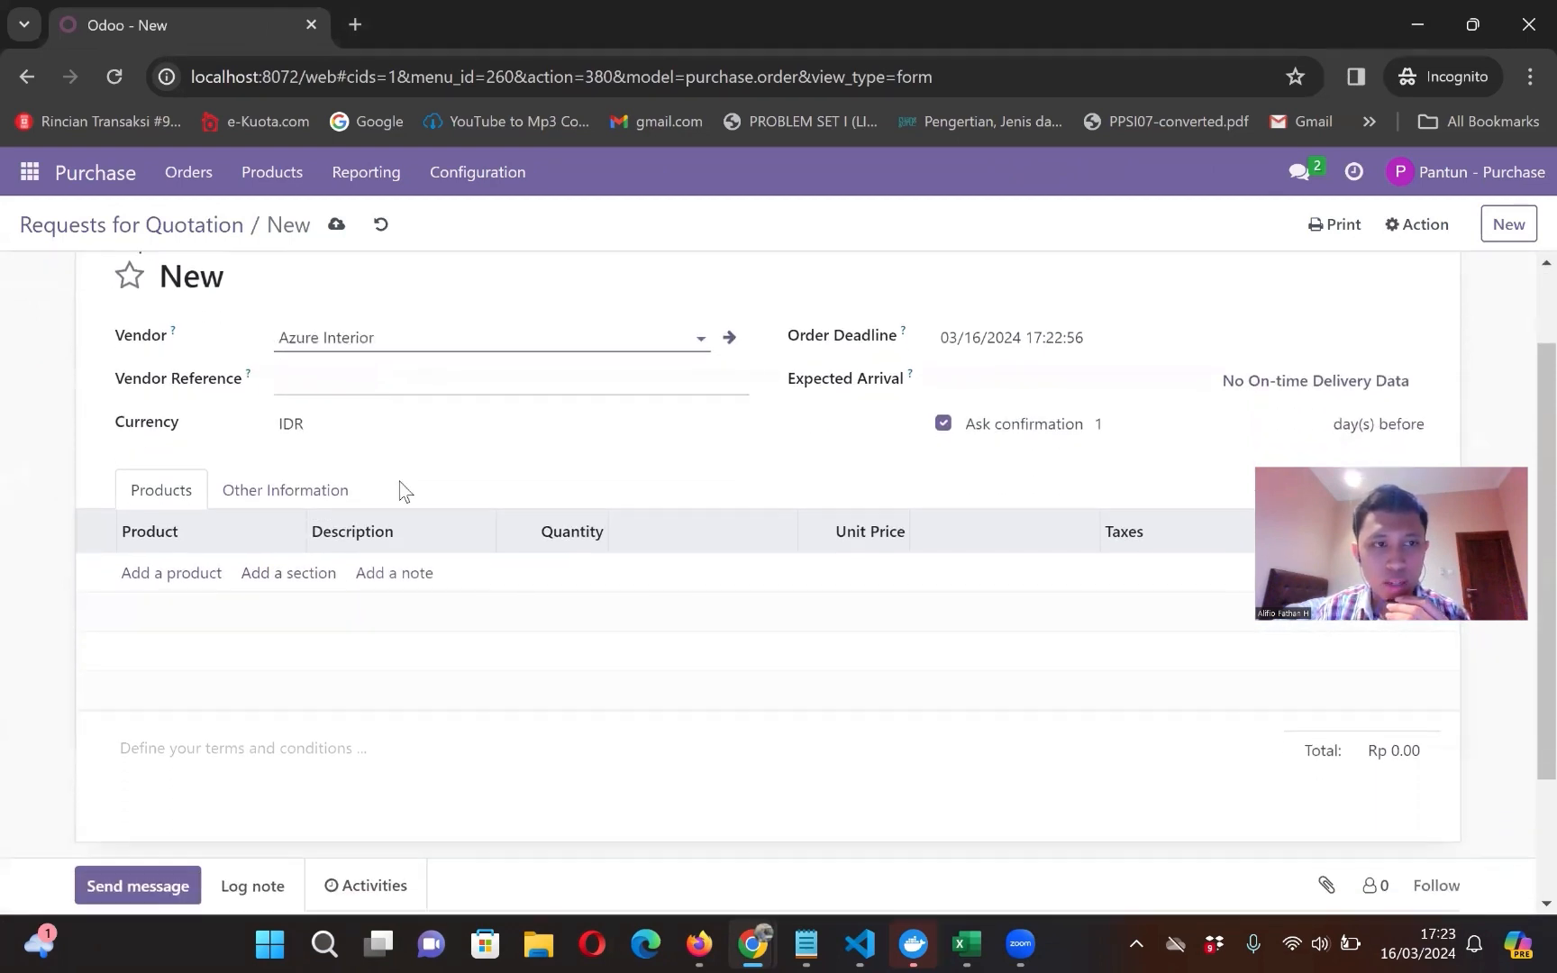
pyautogui.click(188, 573)
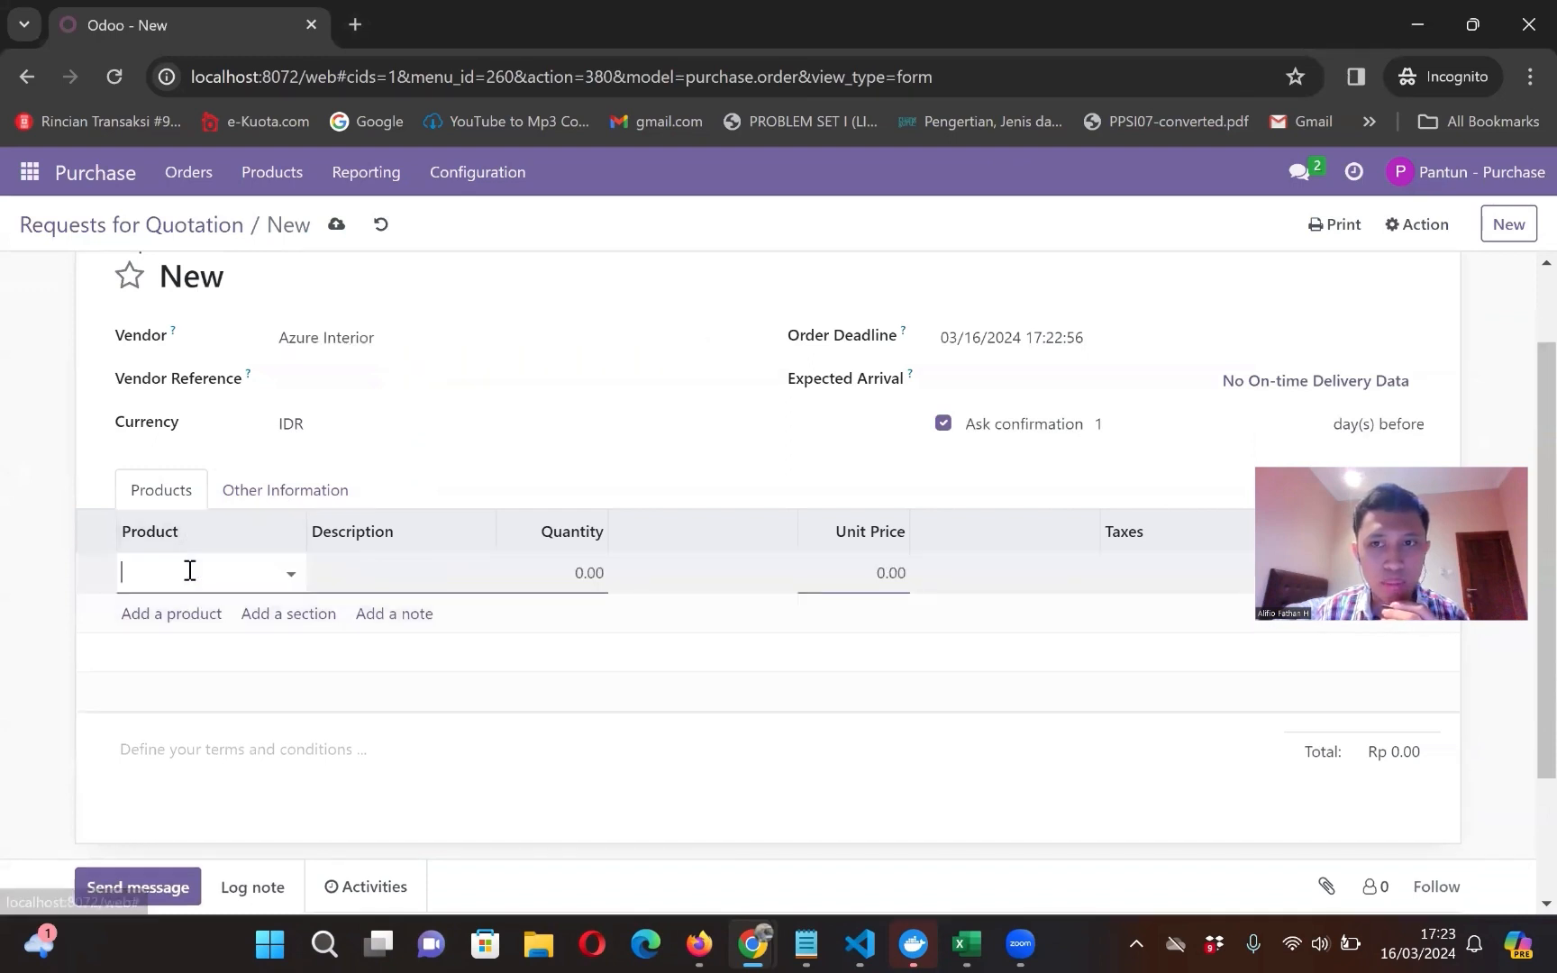
pyautogui.click(291, 572)
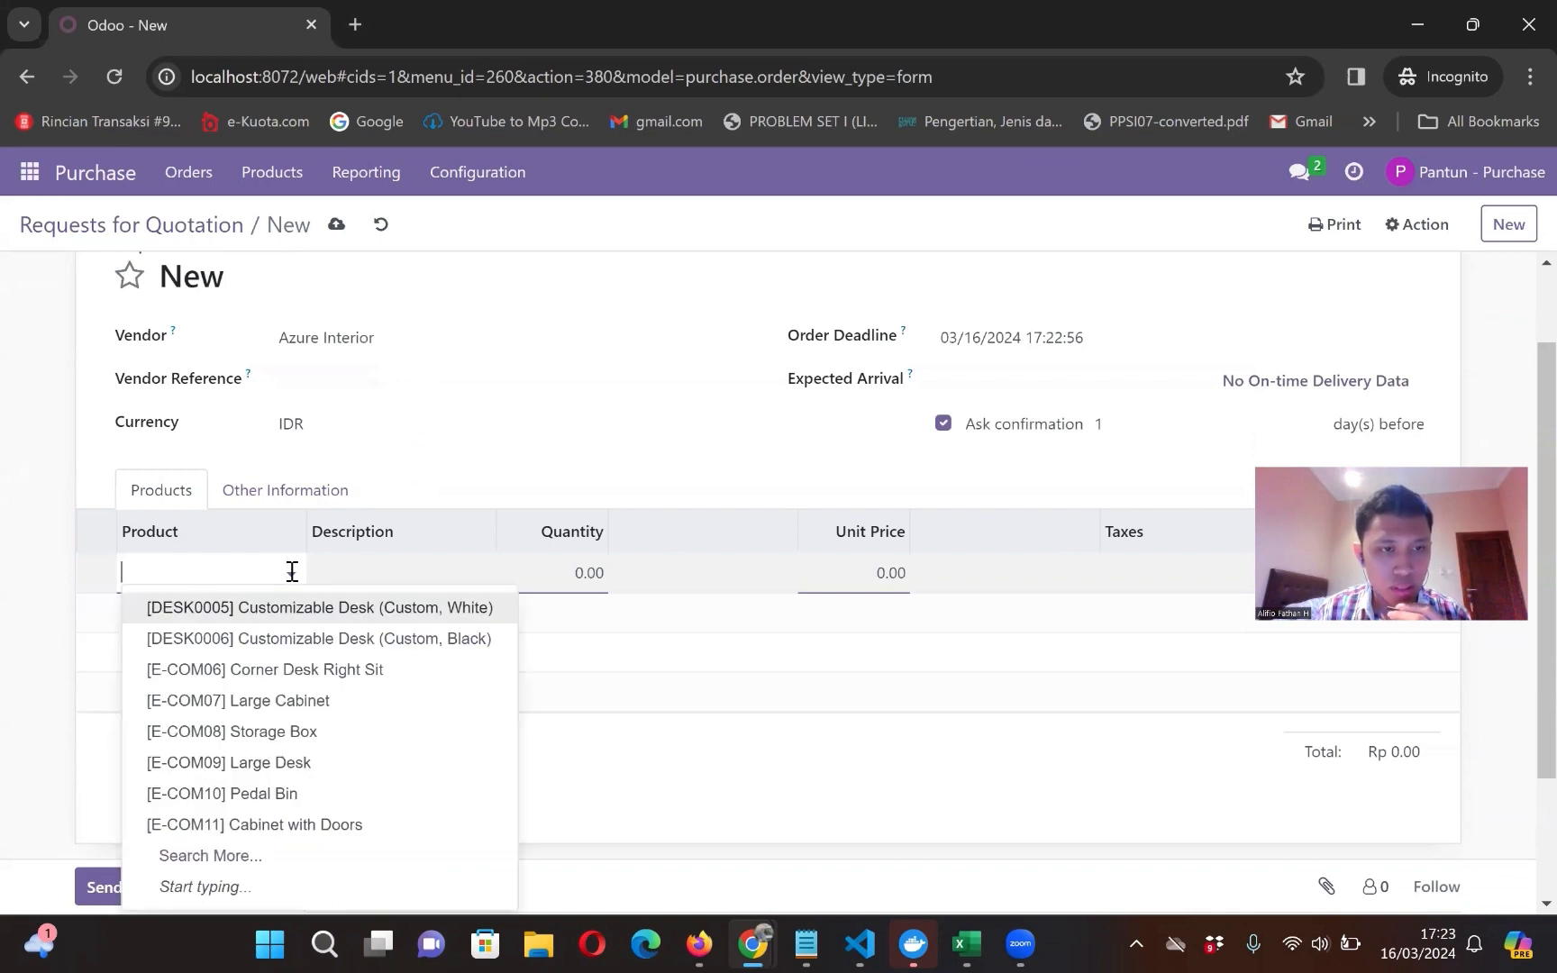
pyautogui.scroll(-1, 291, 573)
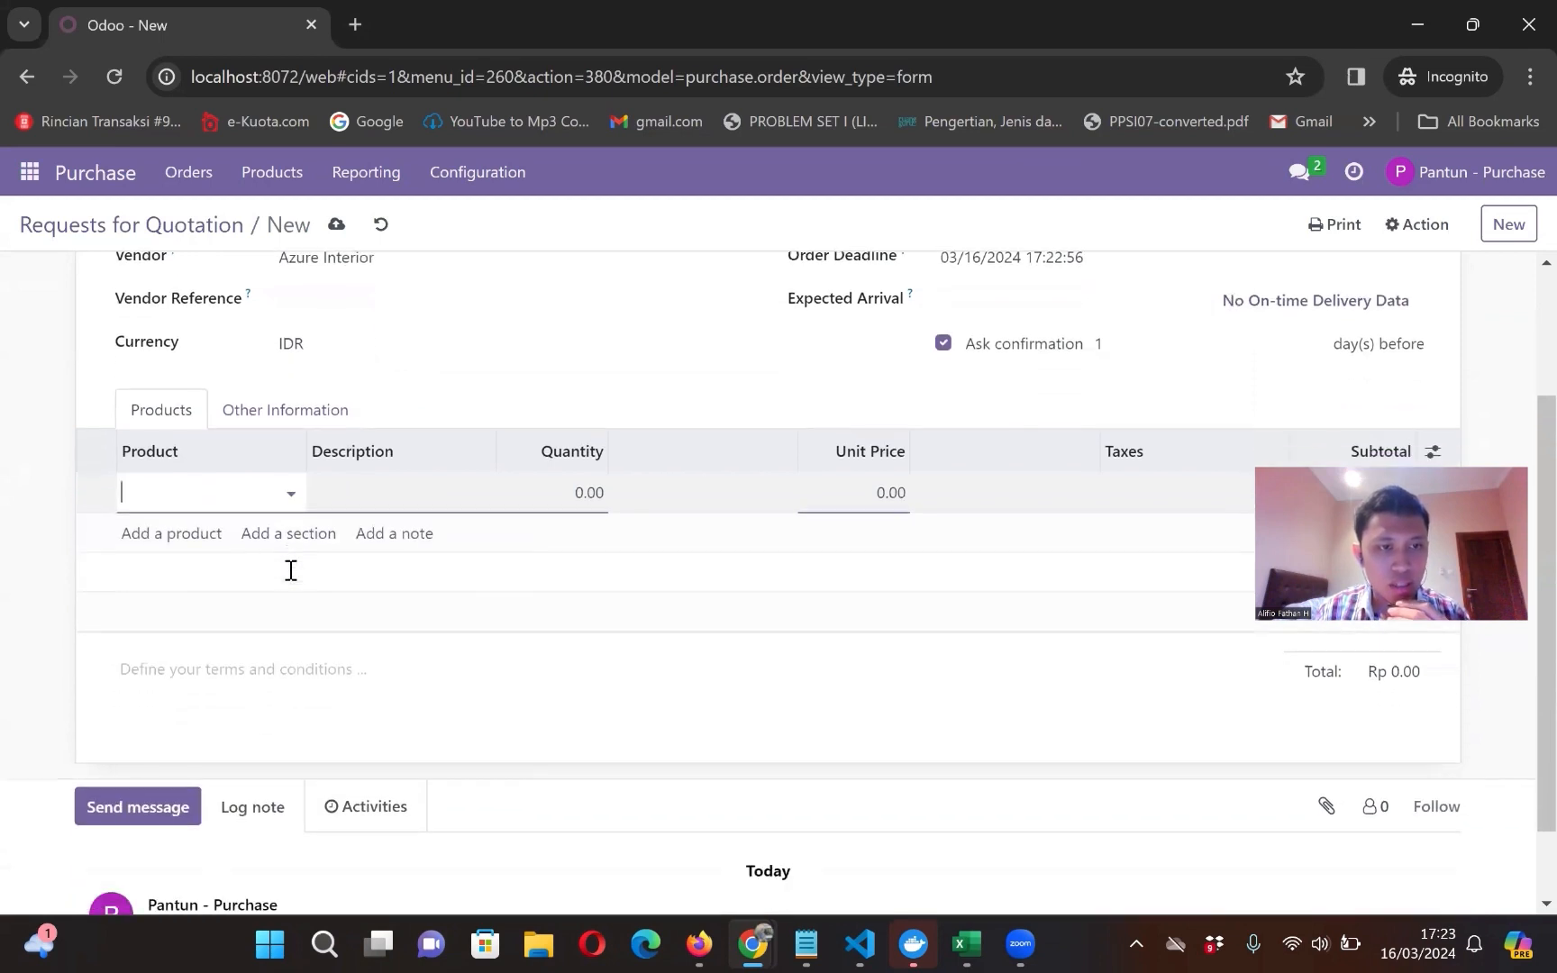
pyautogui.click(294, 487)
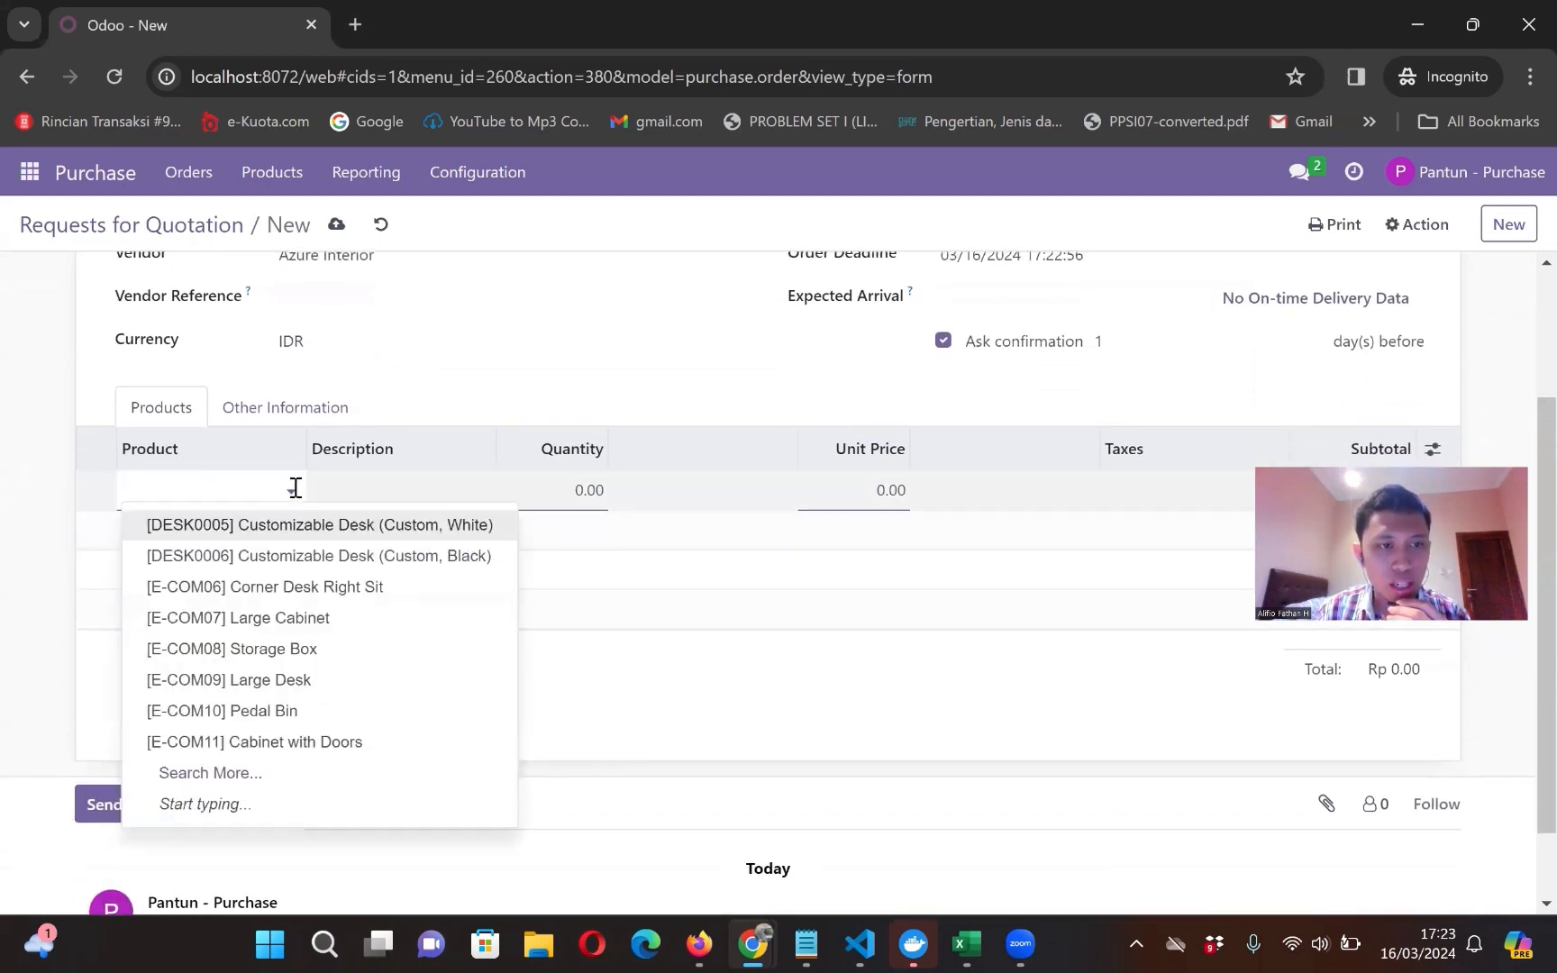
pyautogui.click(301, 592)
pyautogui.click(590, 487)
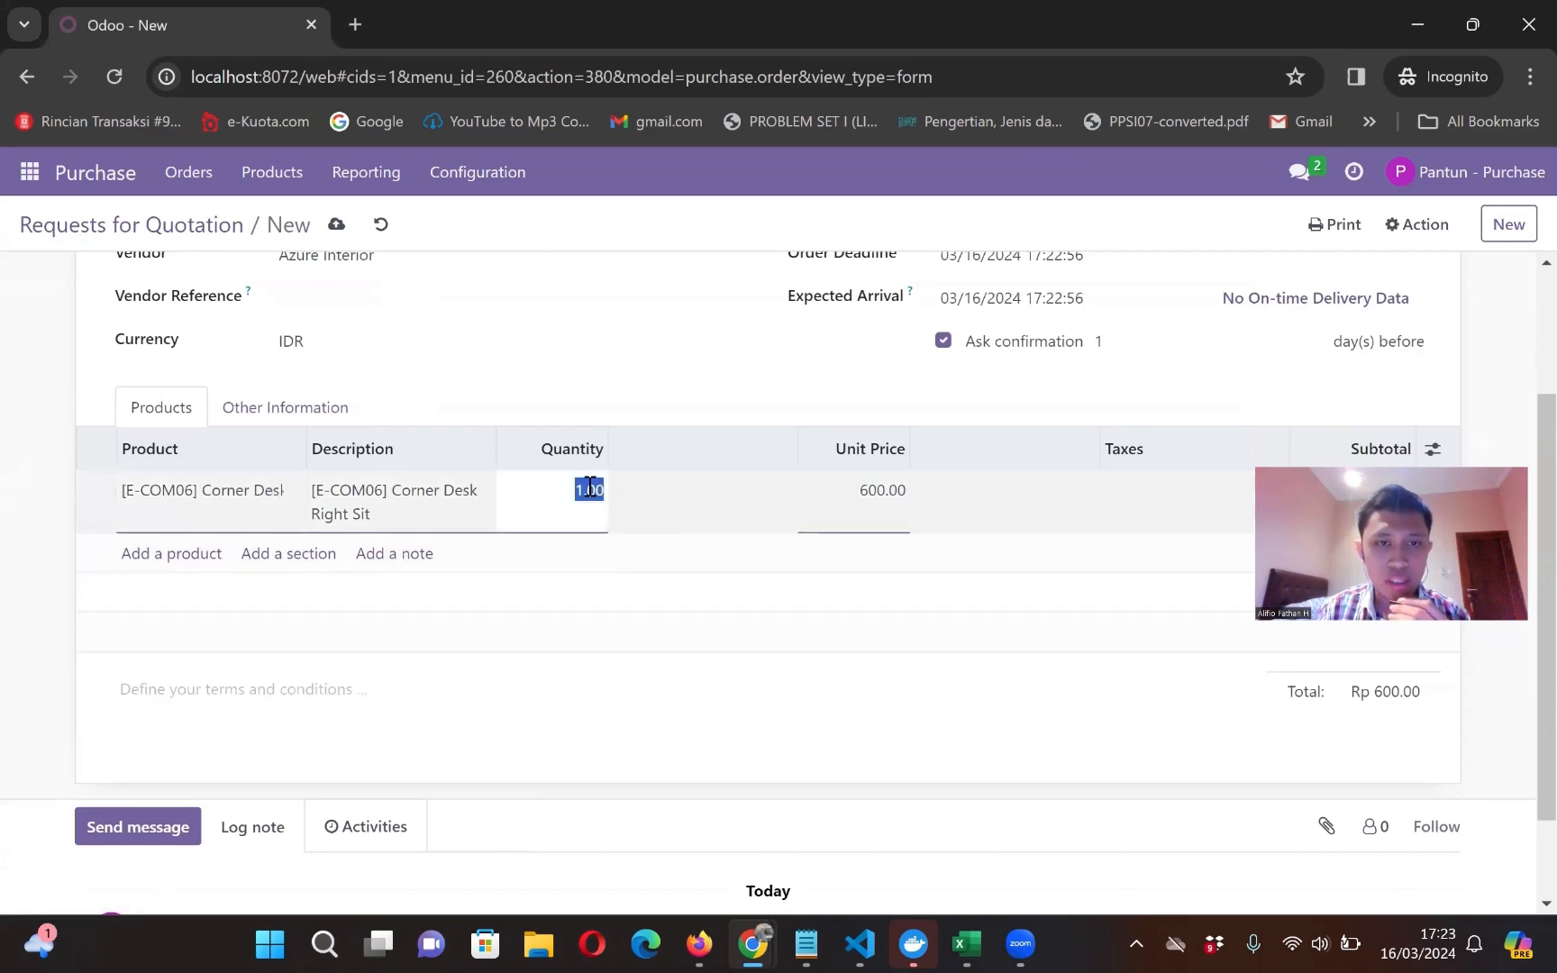
pyautogui.press('BackSpace')
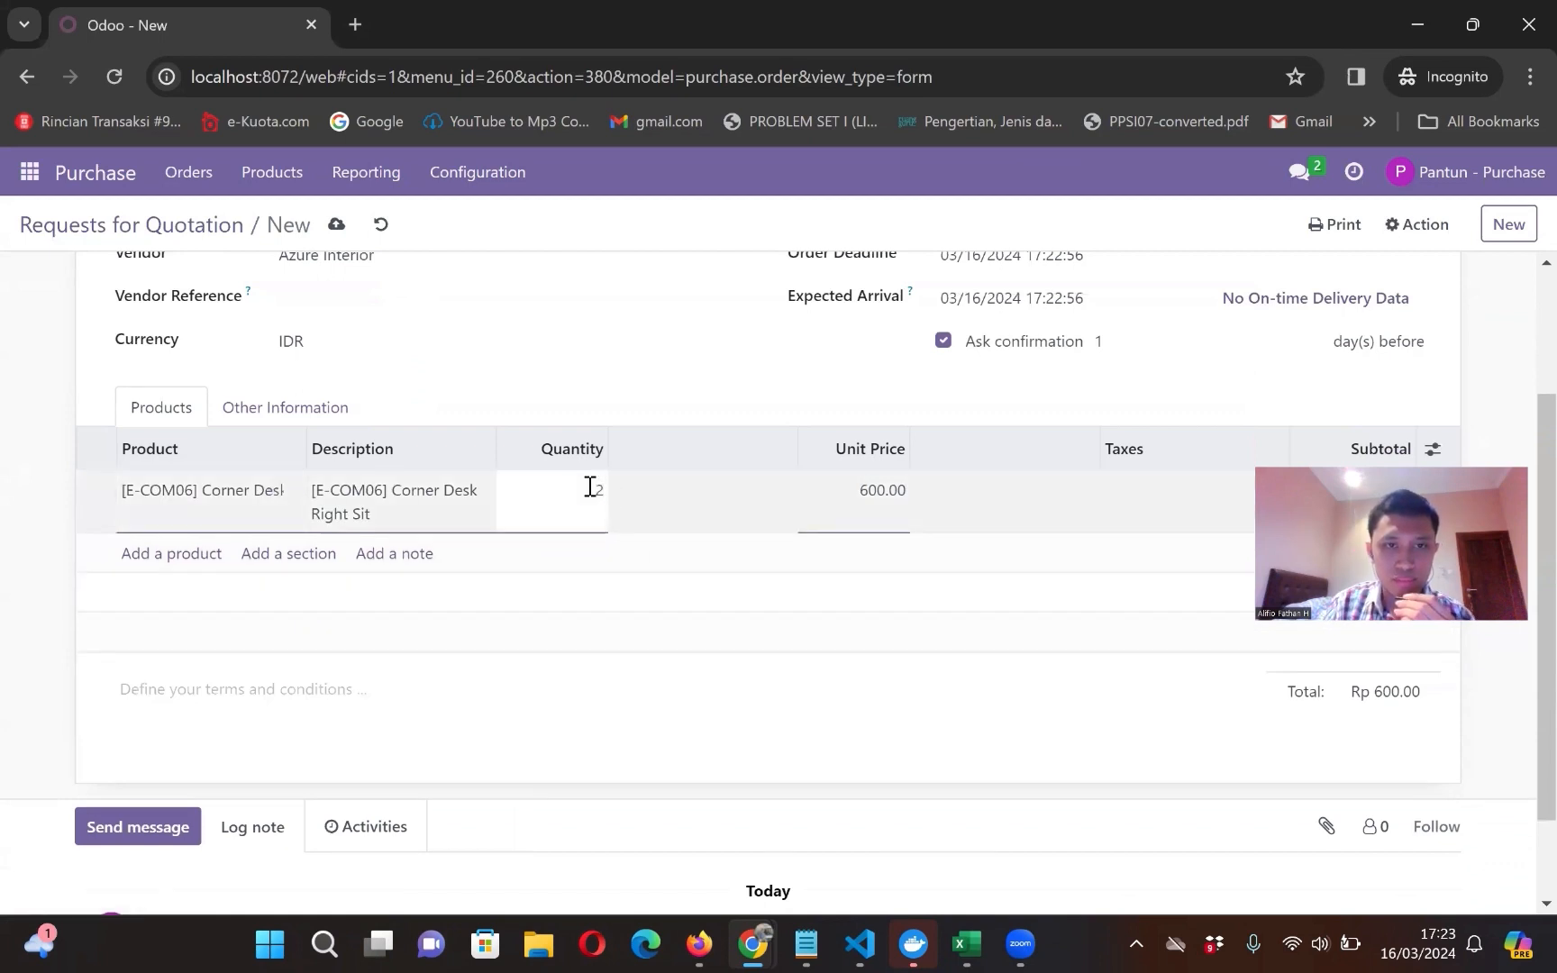
pyautogui.write('2')
pyautogui.press('Return')
pyautogui.scroll(2, 587, 495)
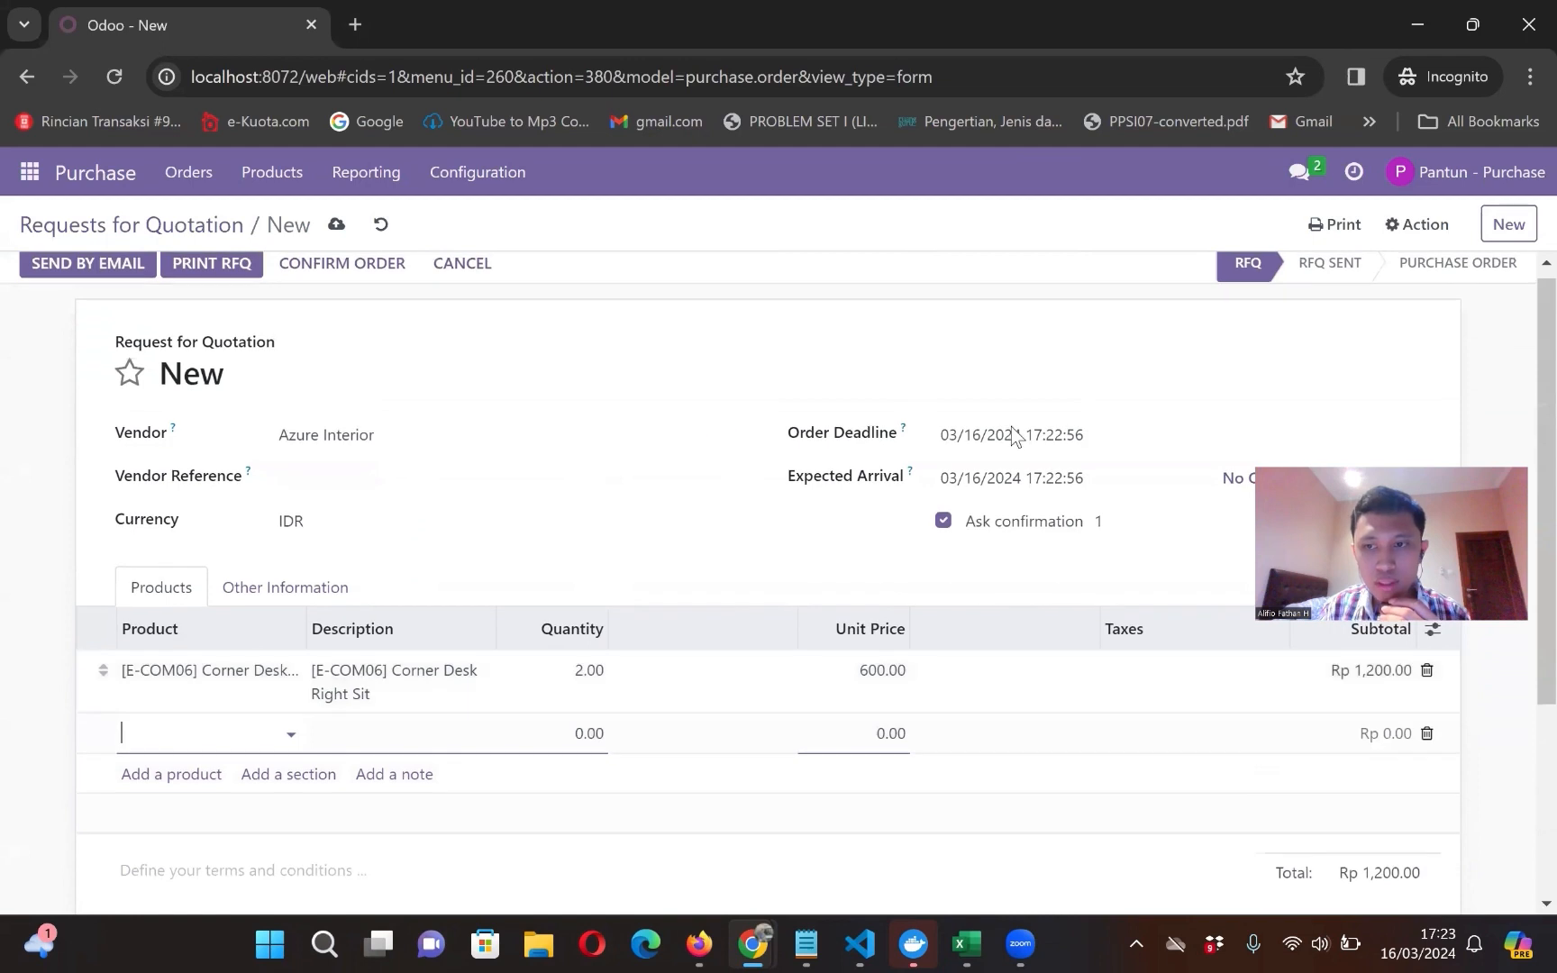
pyautogui.moveTo(1365, 516); pyautogui.dragTo(1355, 341)
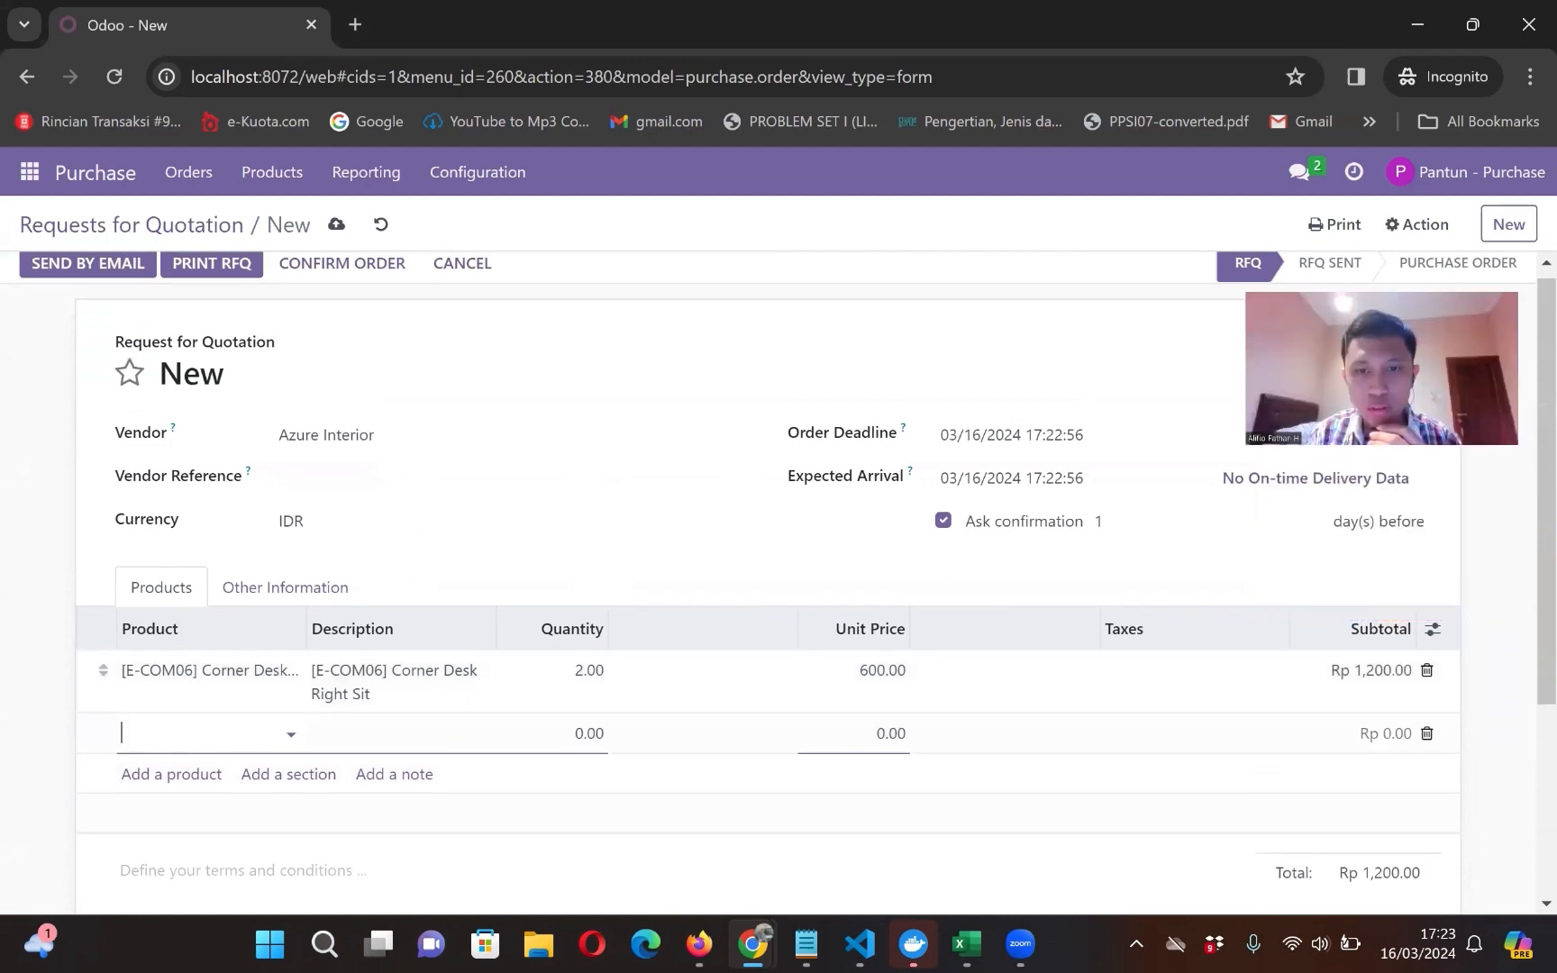
pyautogui.click(1087, 591)
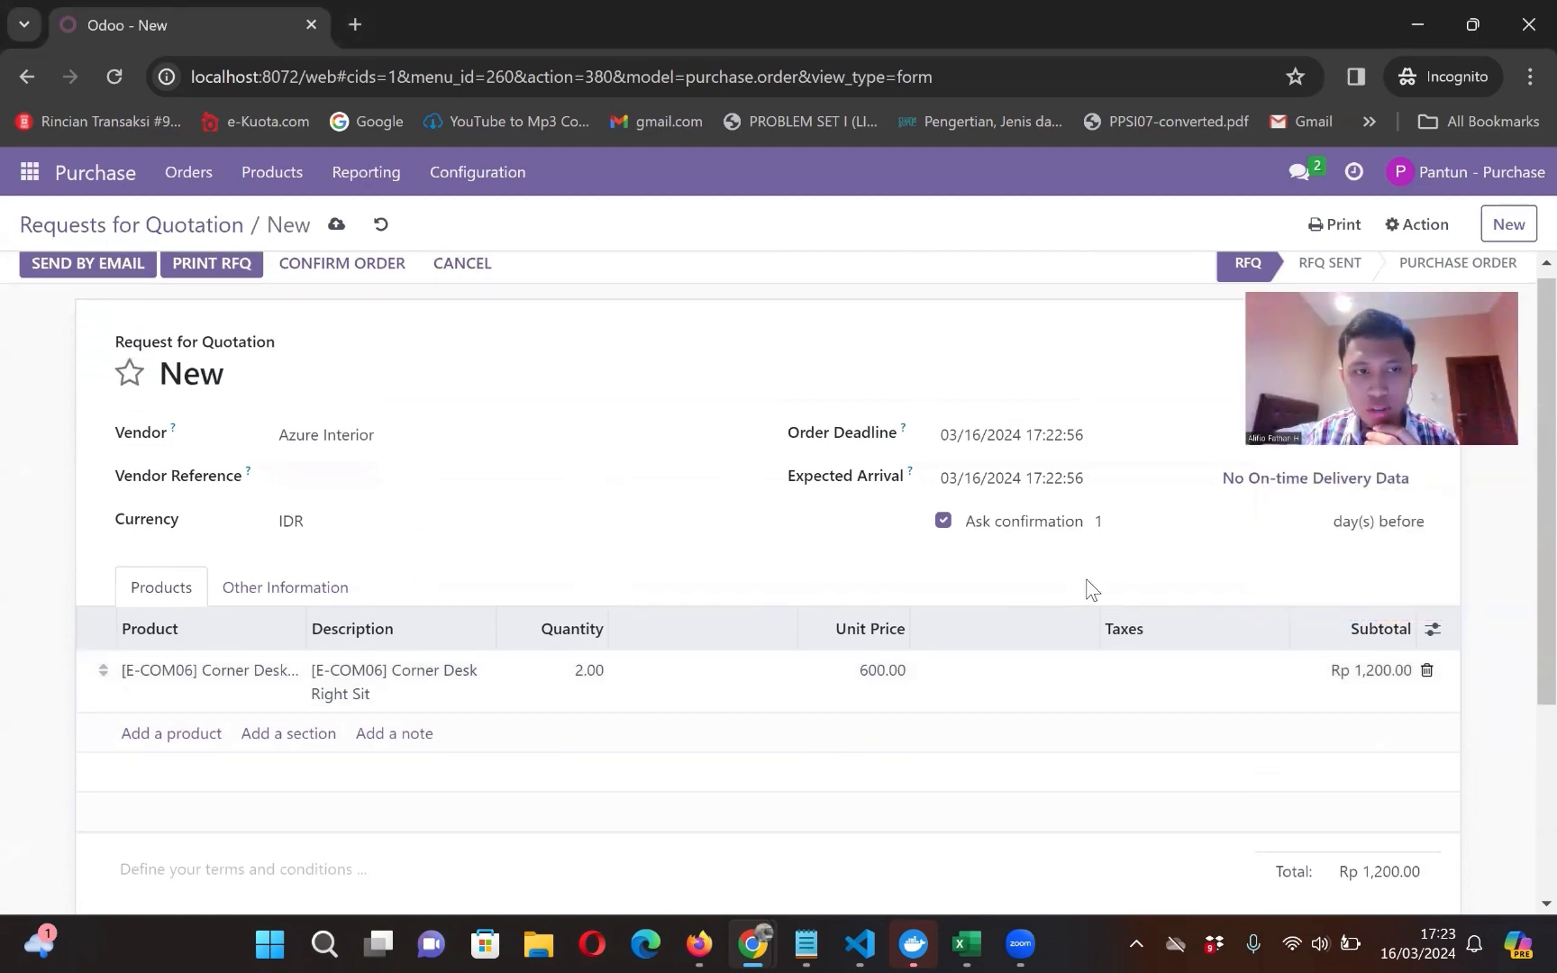
# Step: Review the request for quotation's details and product line, and save it
pyautogui.scroll(-2, 1089, 590)
pyautogui.scroll(-1, 1087, 591)
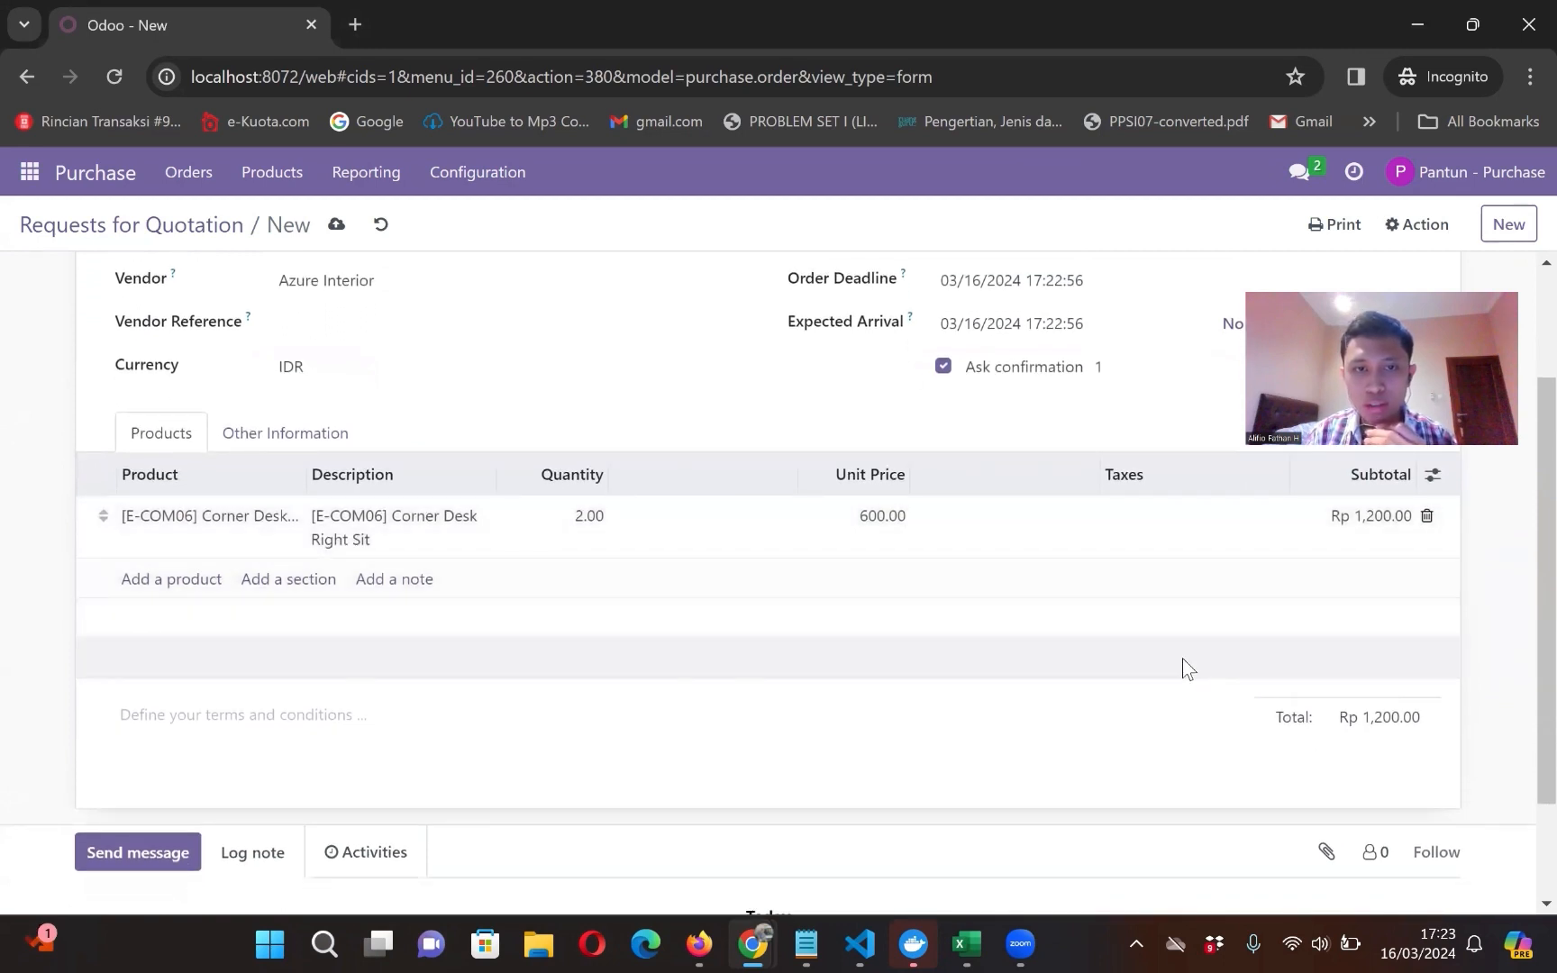
pyautogui.scroll(1, 1182, 662)
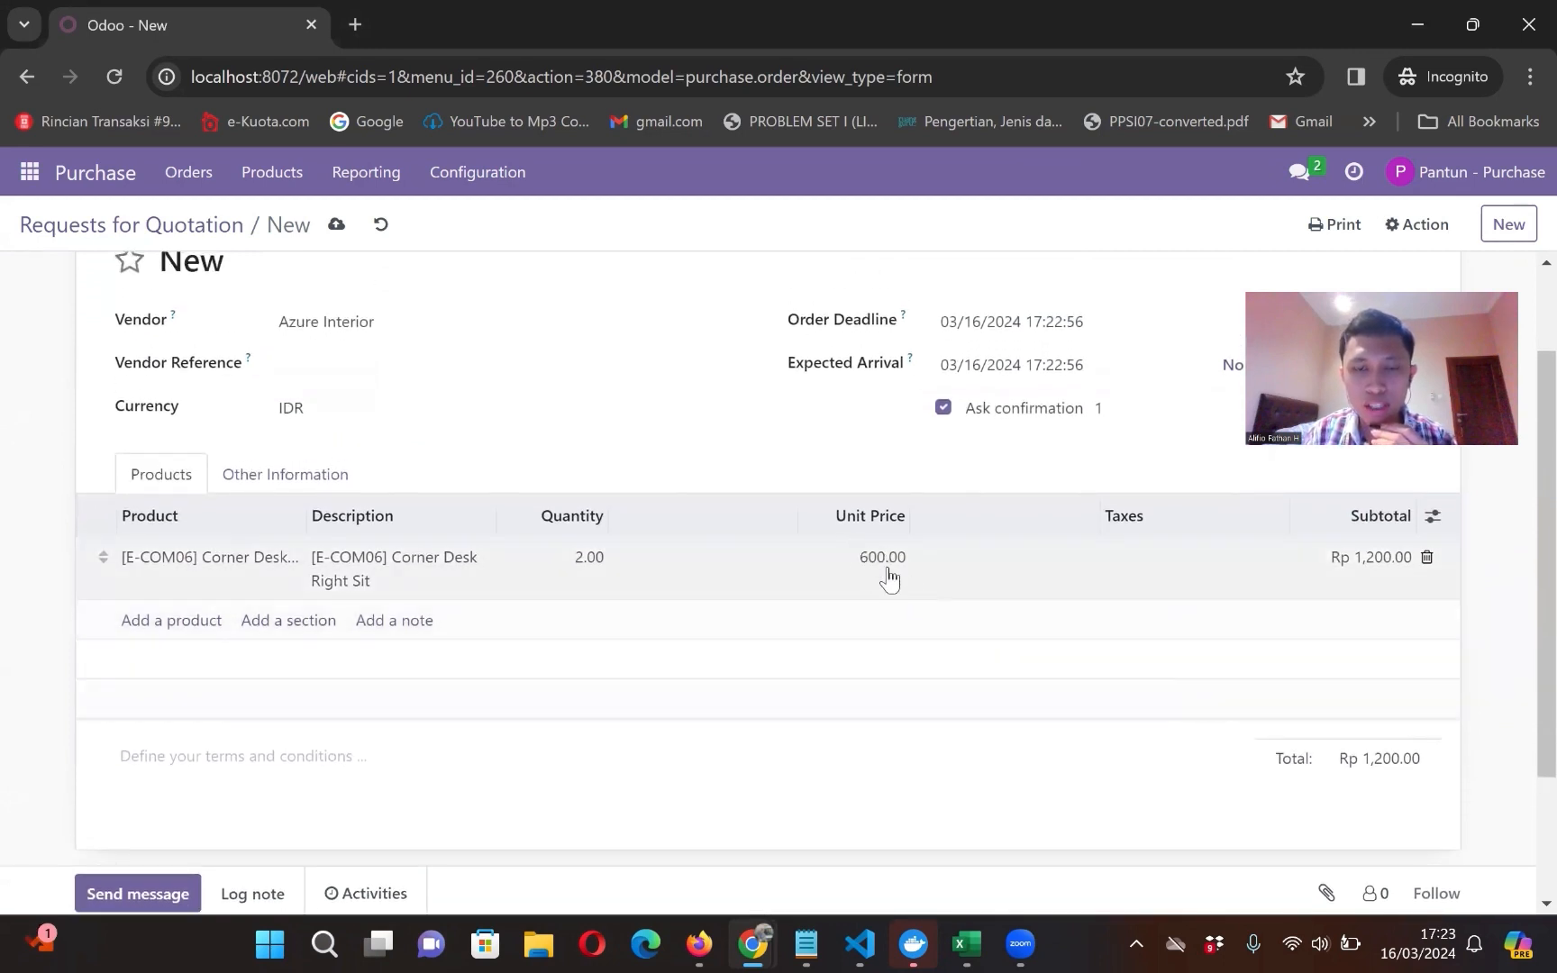
pyautogui.scroll(-3, 888, 582)
pyautogui.scroll(5, 888, 581)
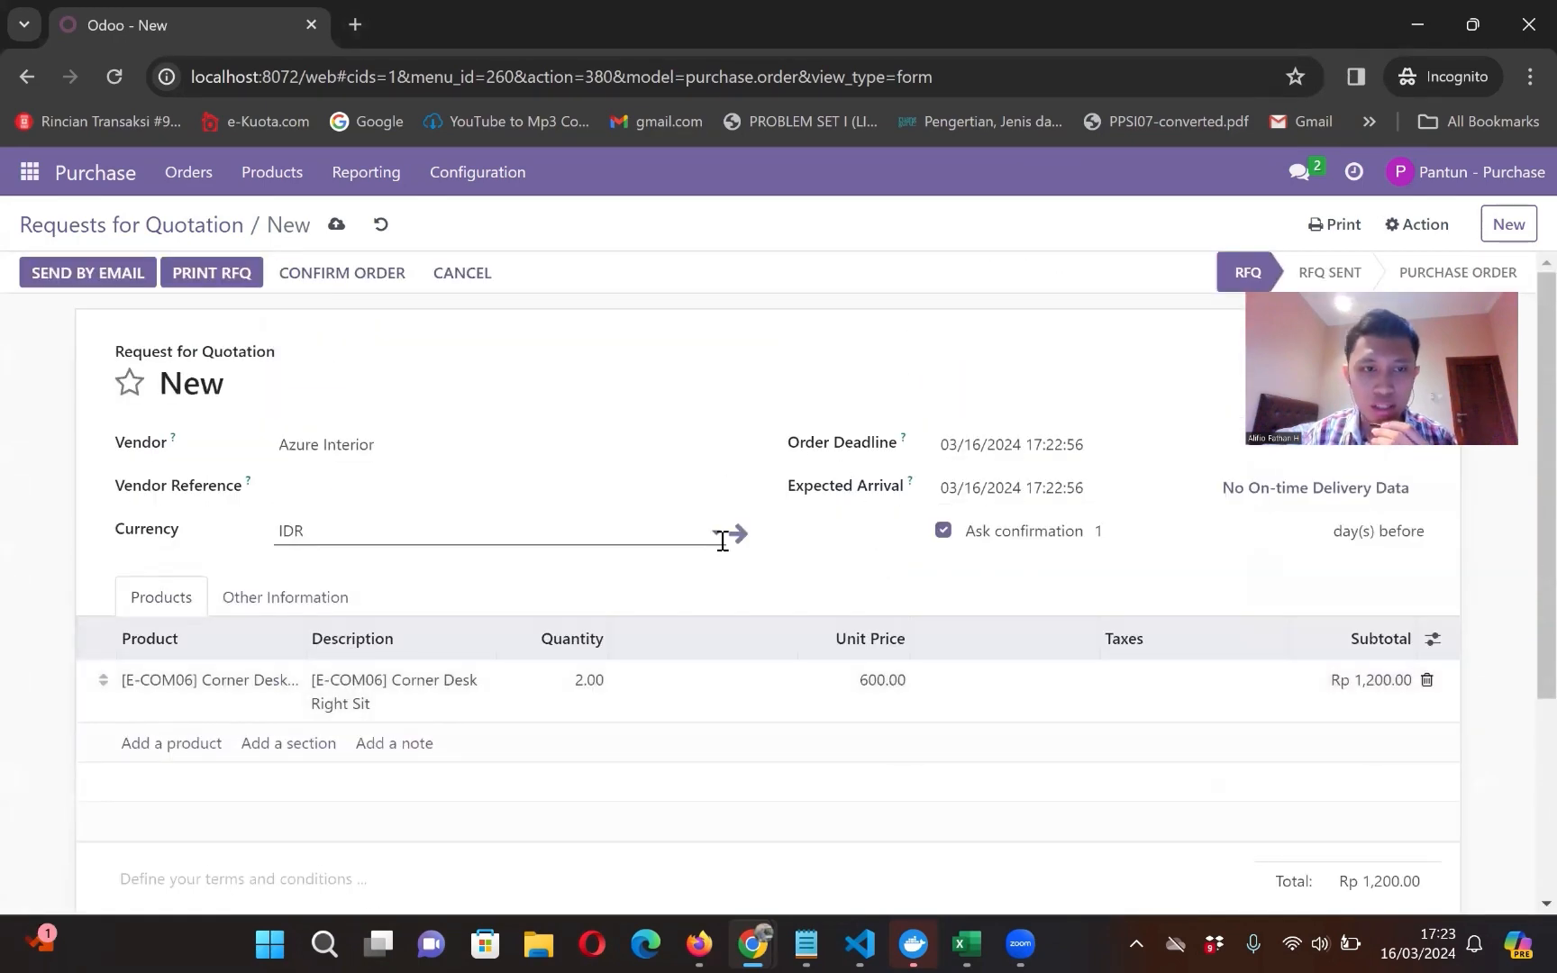
pyautogui.scroll(-1, 724, 537)
pyautogui.scroll(1, 722, 539)
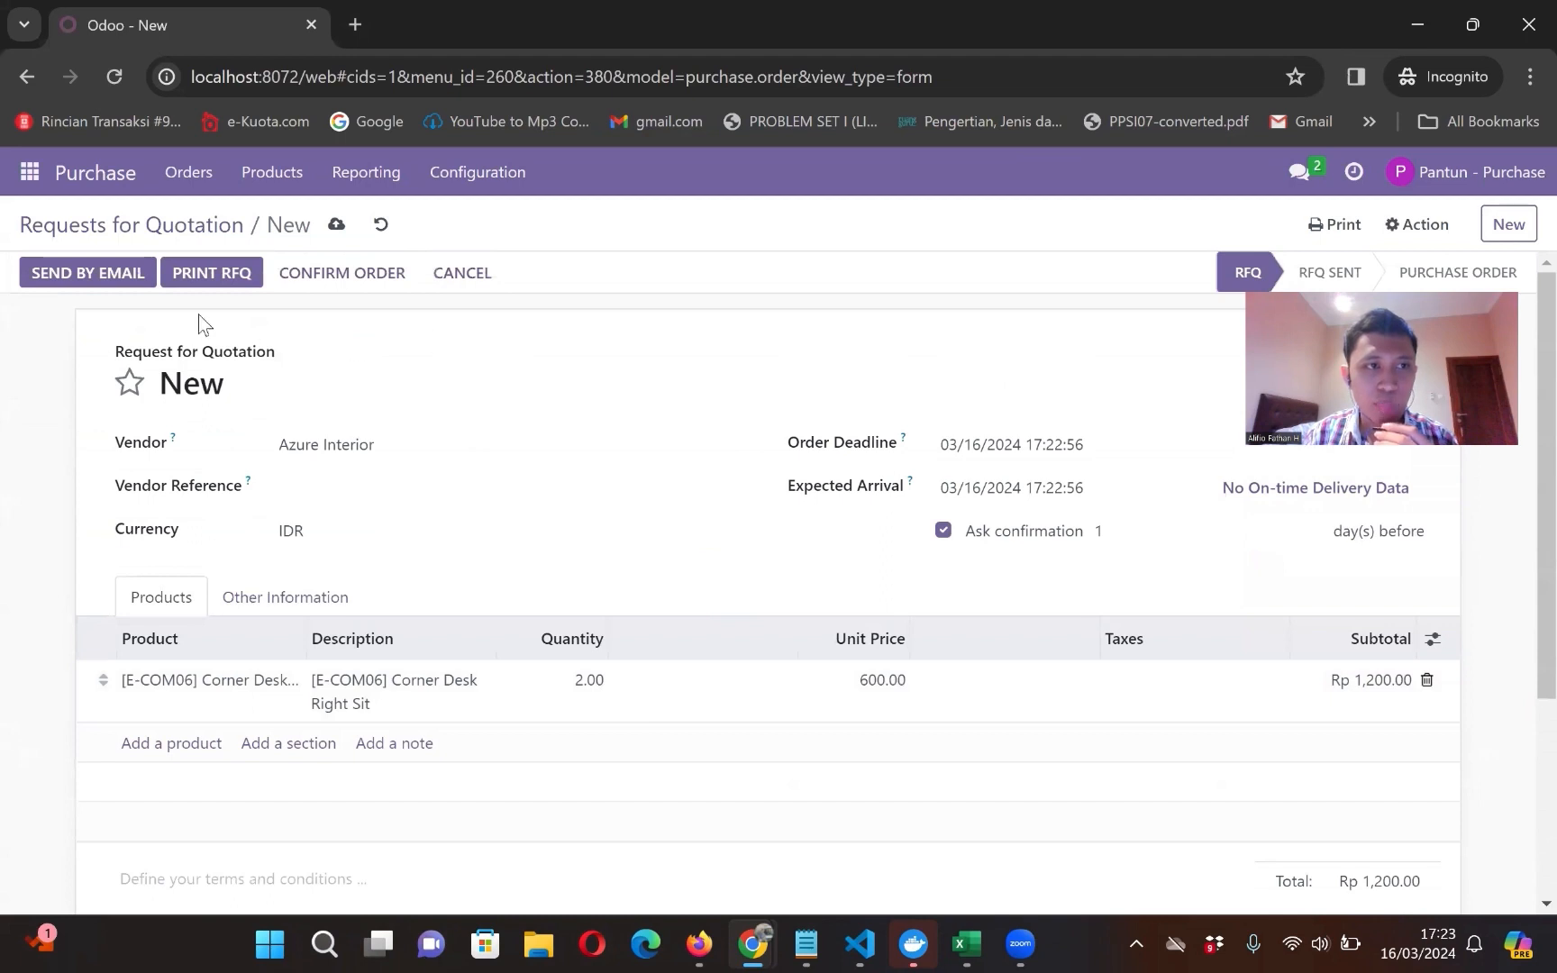
pyautogui.click(335, 225)
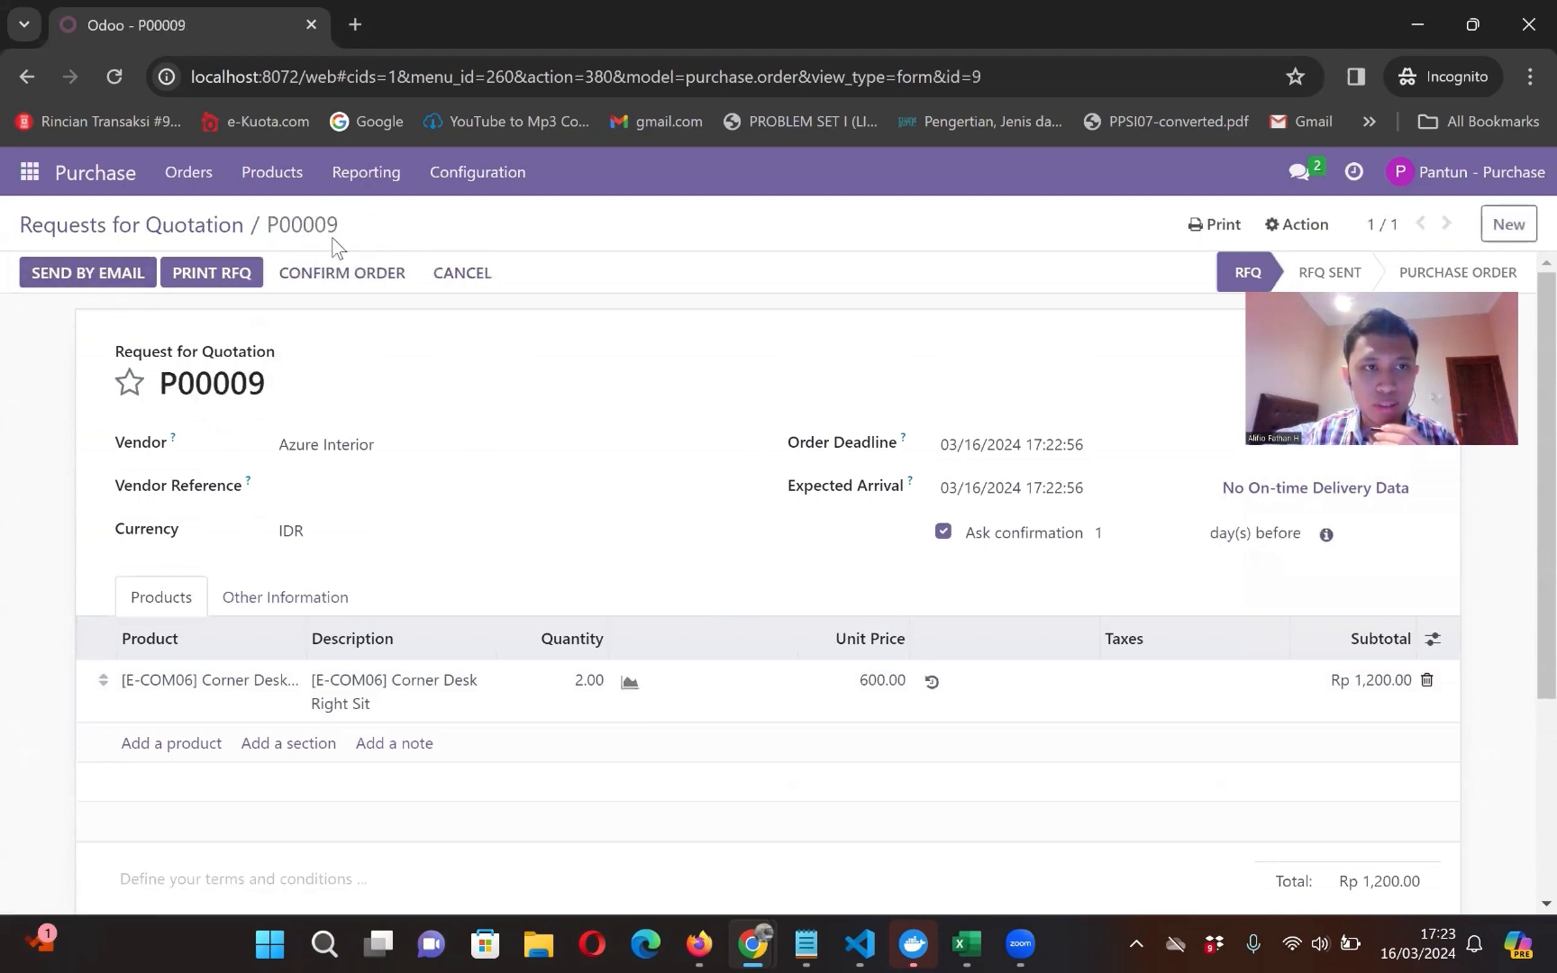
# Step: Email the request for quotation to Azure Interior with the preloaded message and the attached PDF
pyautogui.click(1221, 393)
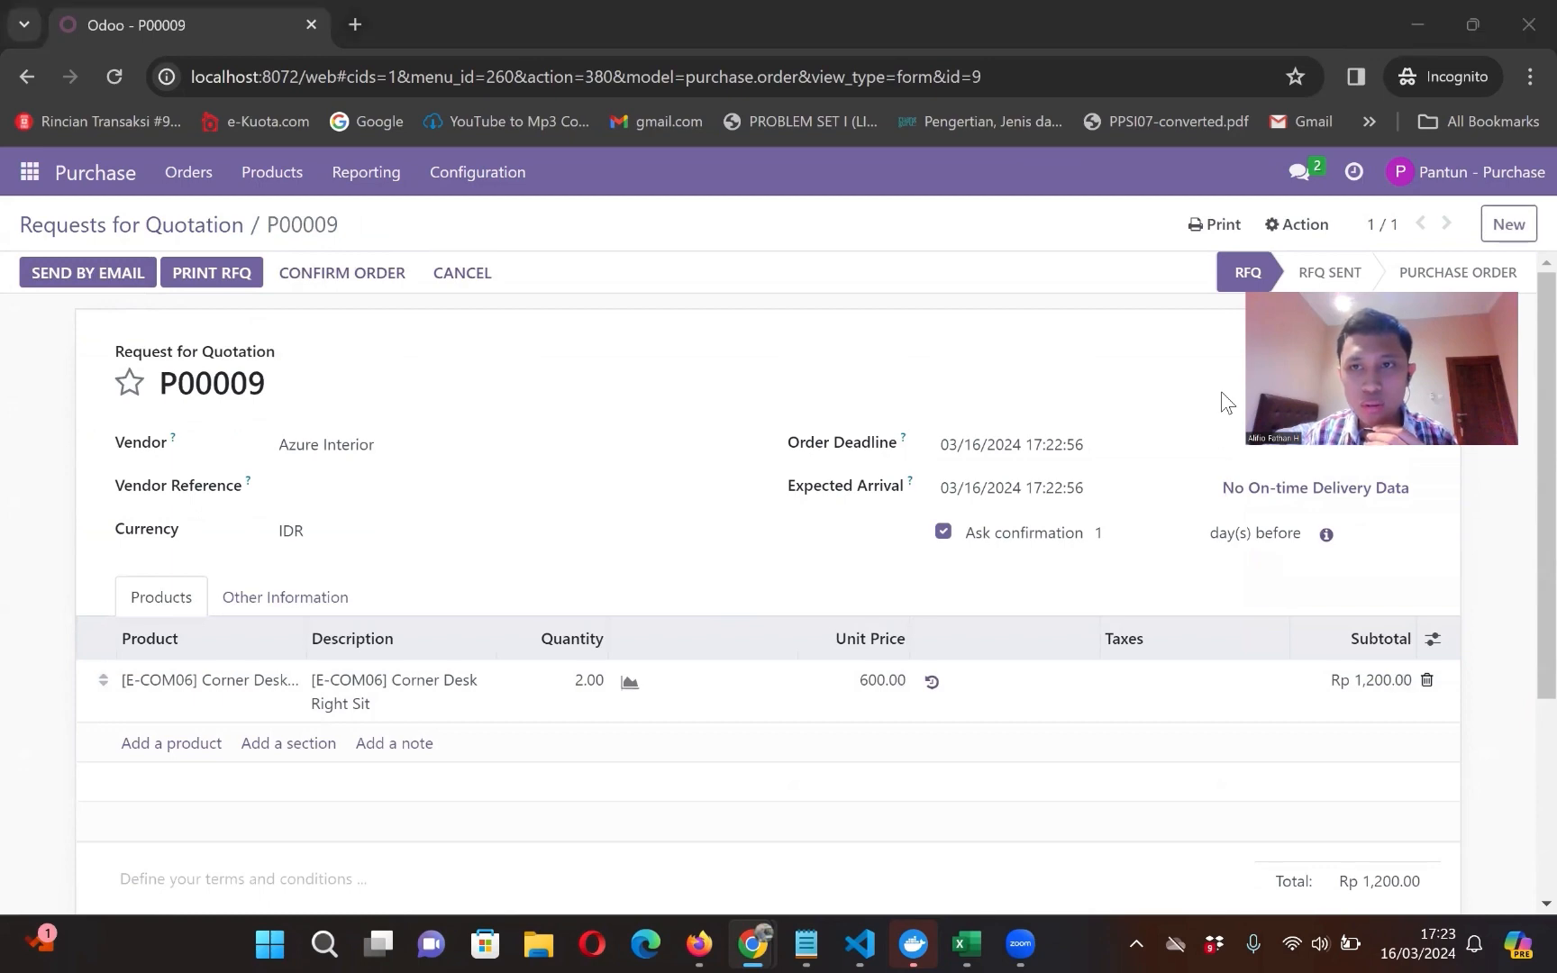
pyautogui.scroll(-3, 868, 528)
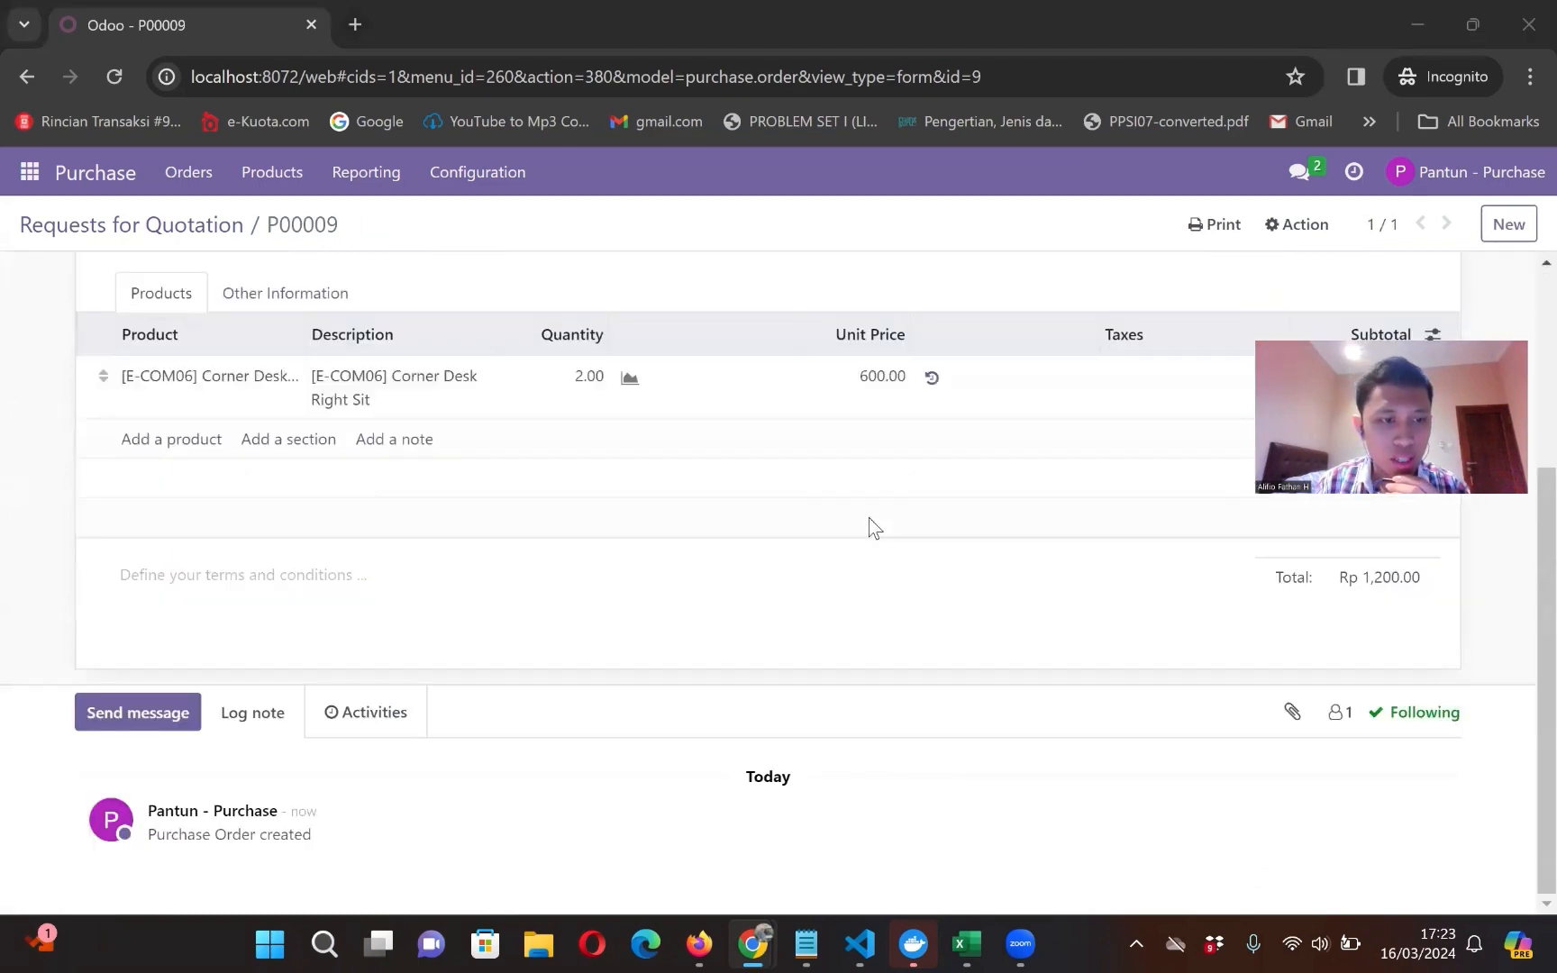
pyautogui.scroll(3, 694, 563)
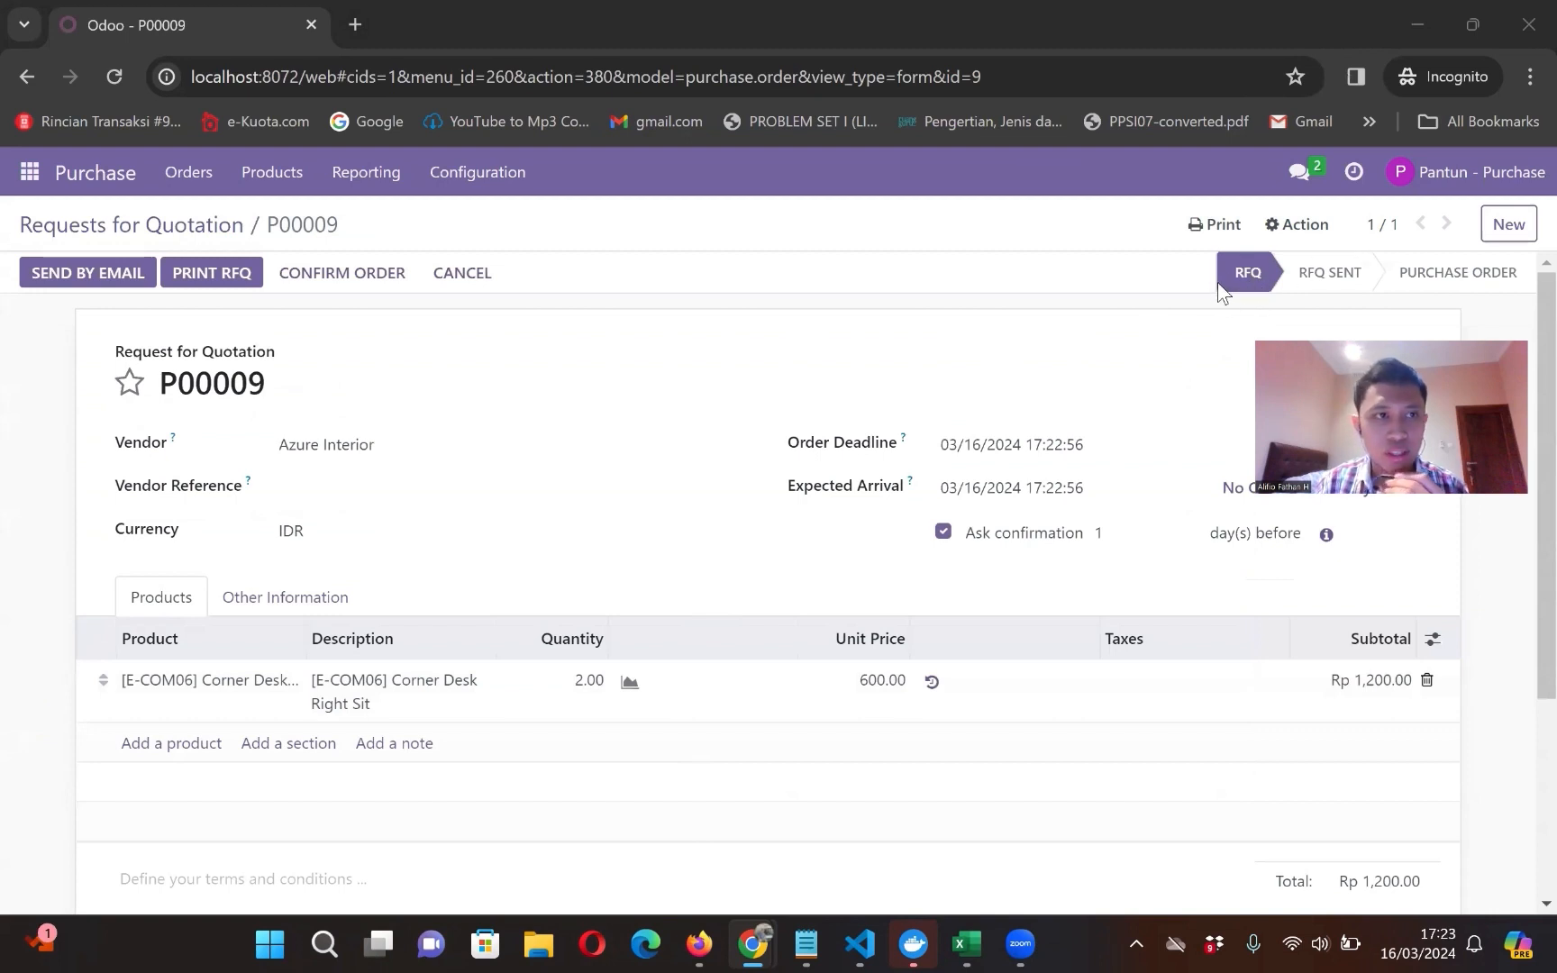
pyautogui.click(109, 277)
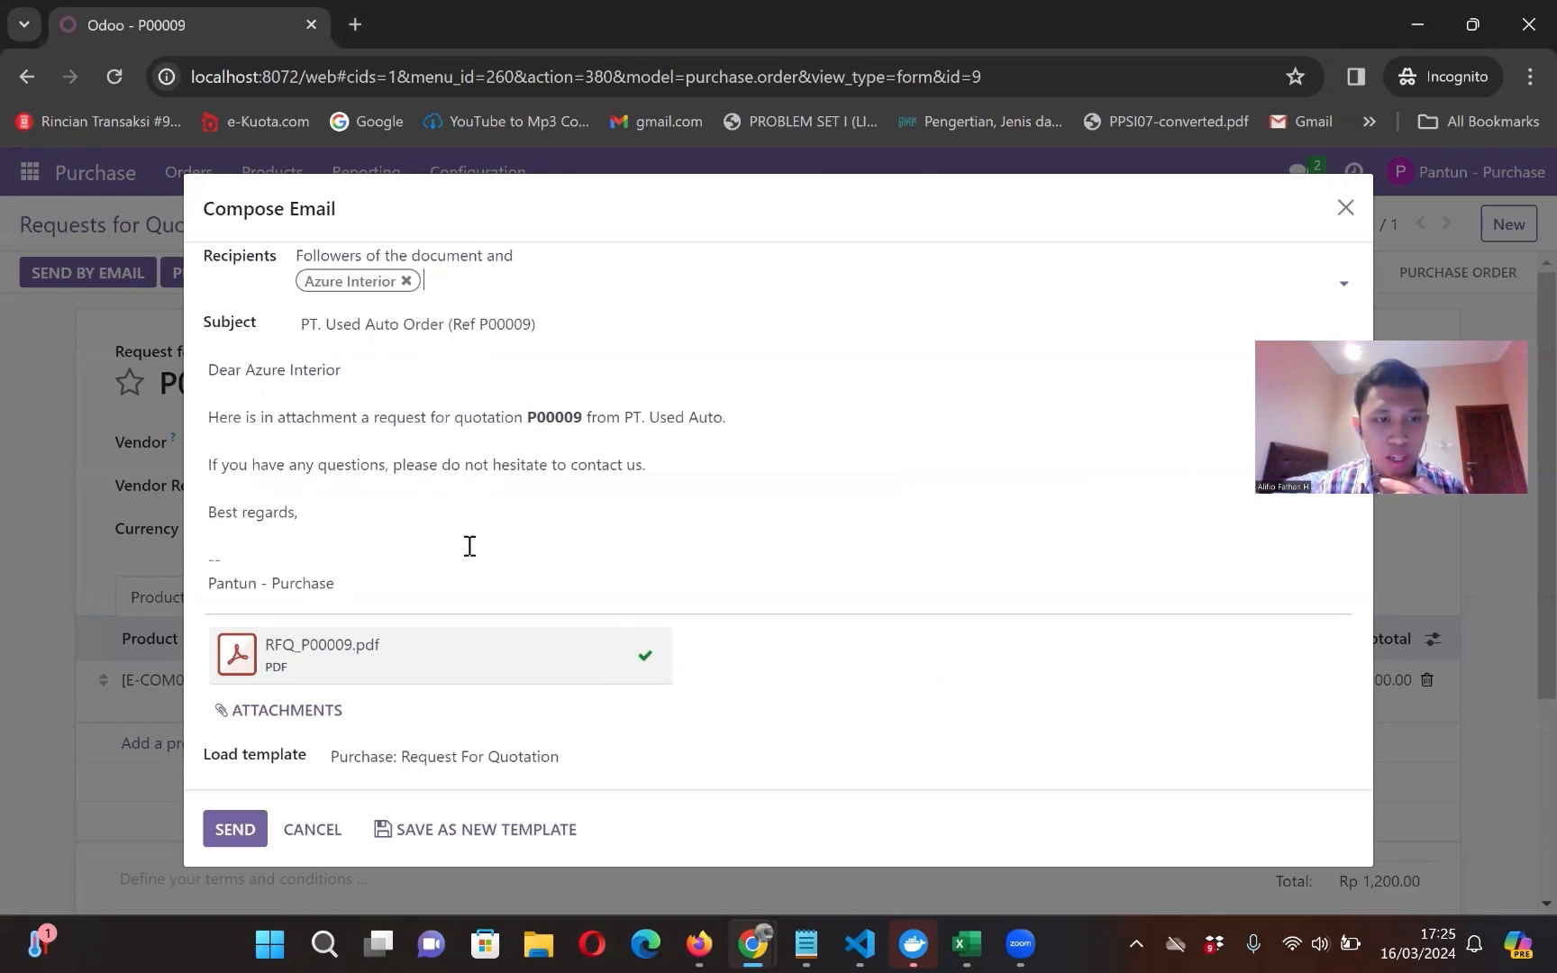
pyautogui.click(261, 827)
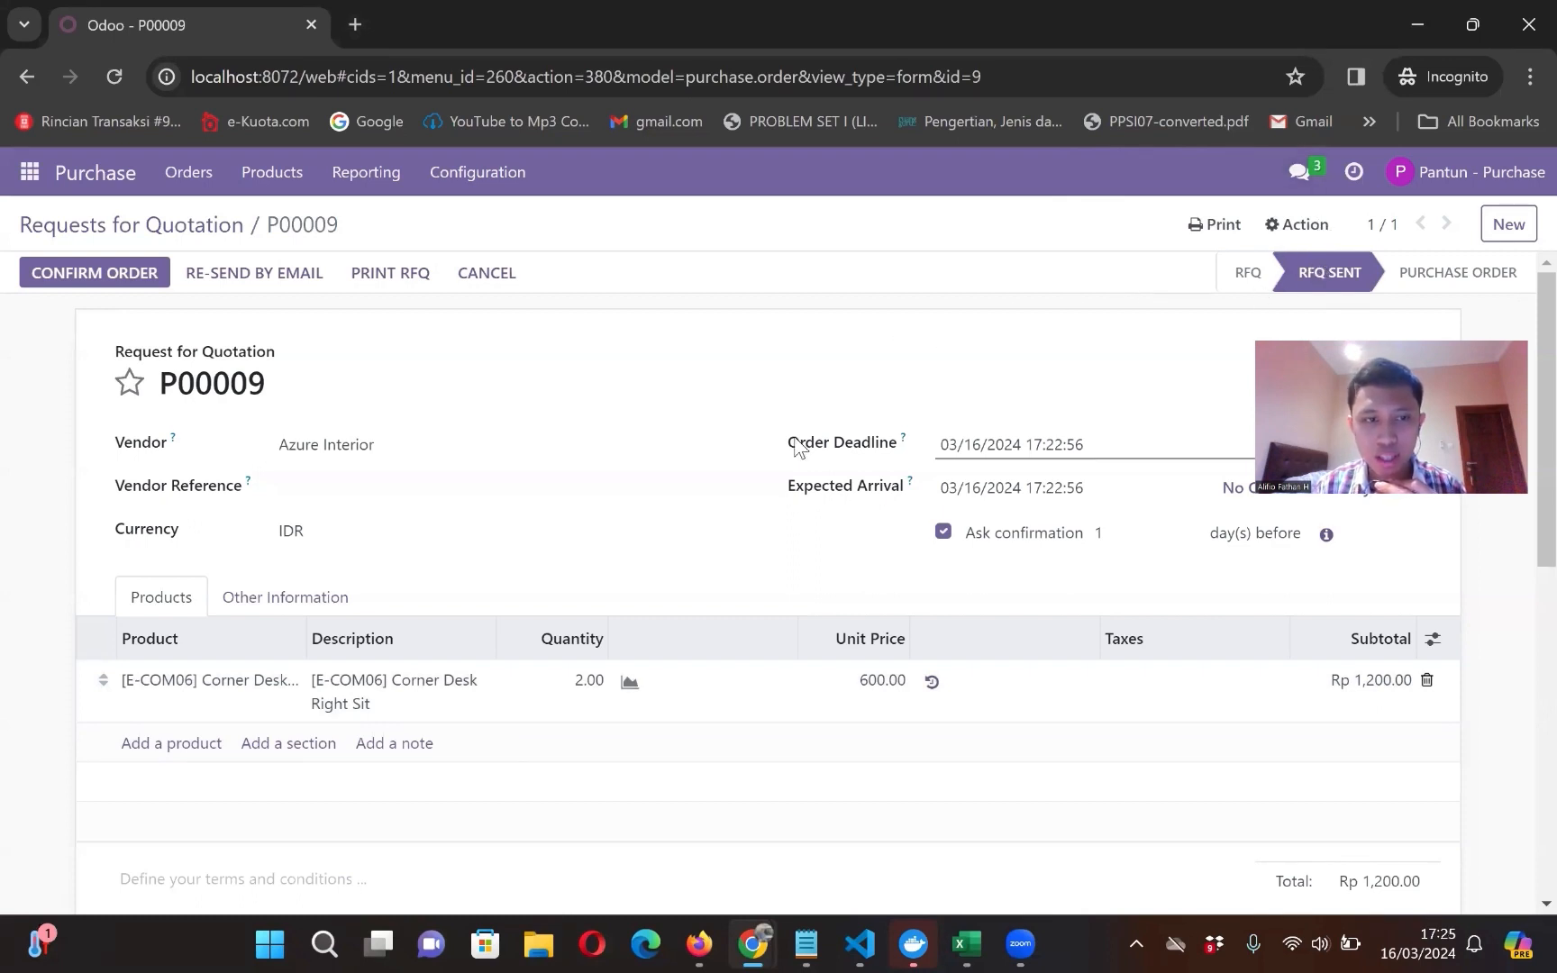
# Step: Confirm the request for quotation as a purchase order and check its message and status log
pyautogui.scroll(-1, 796, 445)
pyautogui.scroll(-5, 797, 445)
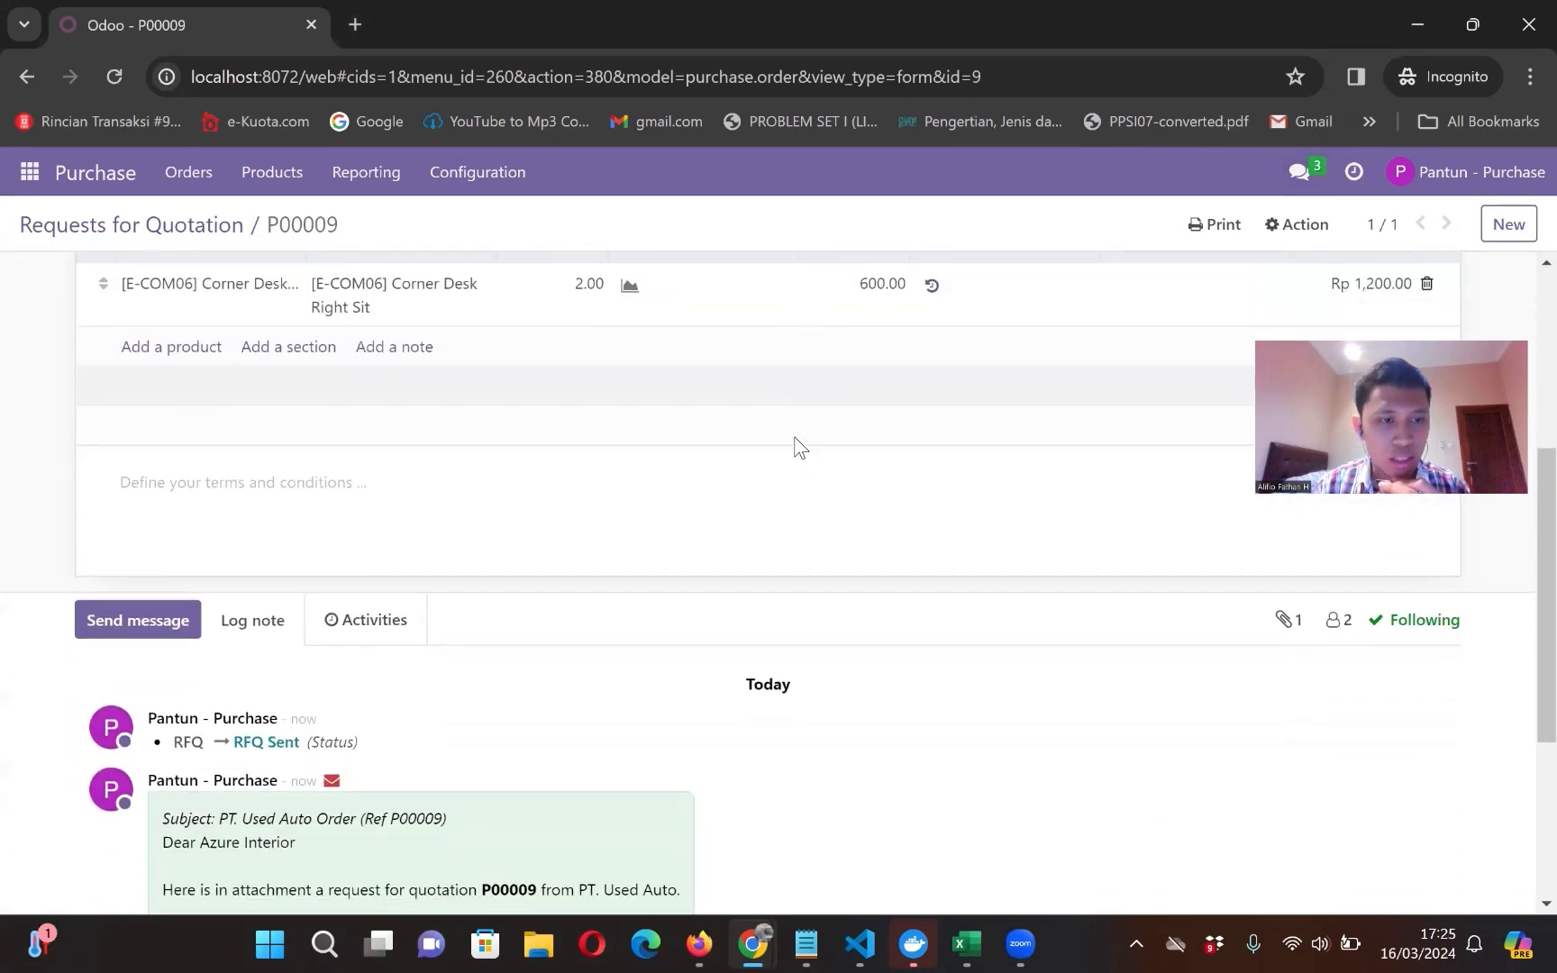
pyautogui.scroll(-3, 796, 445)
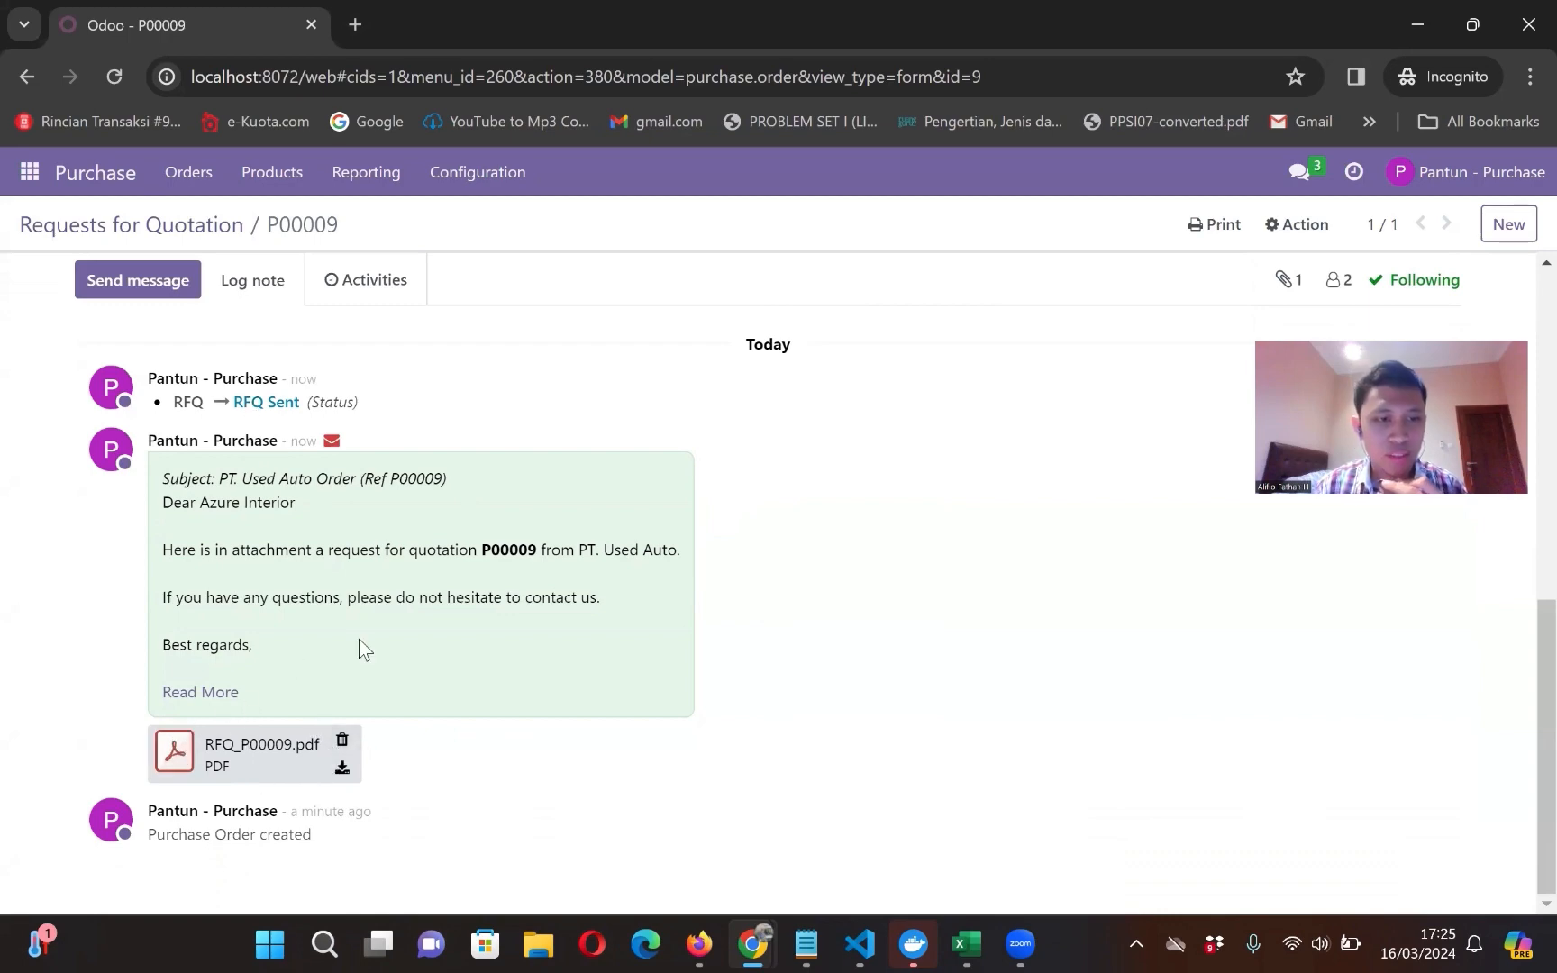
pyautogui.scroll(8, 359, 640)
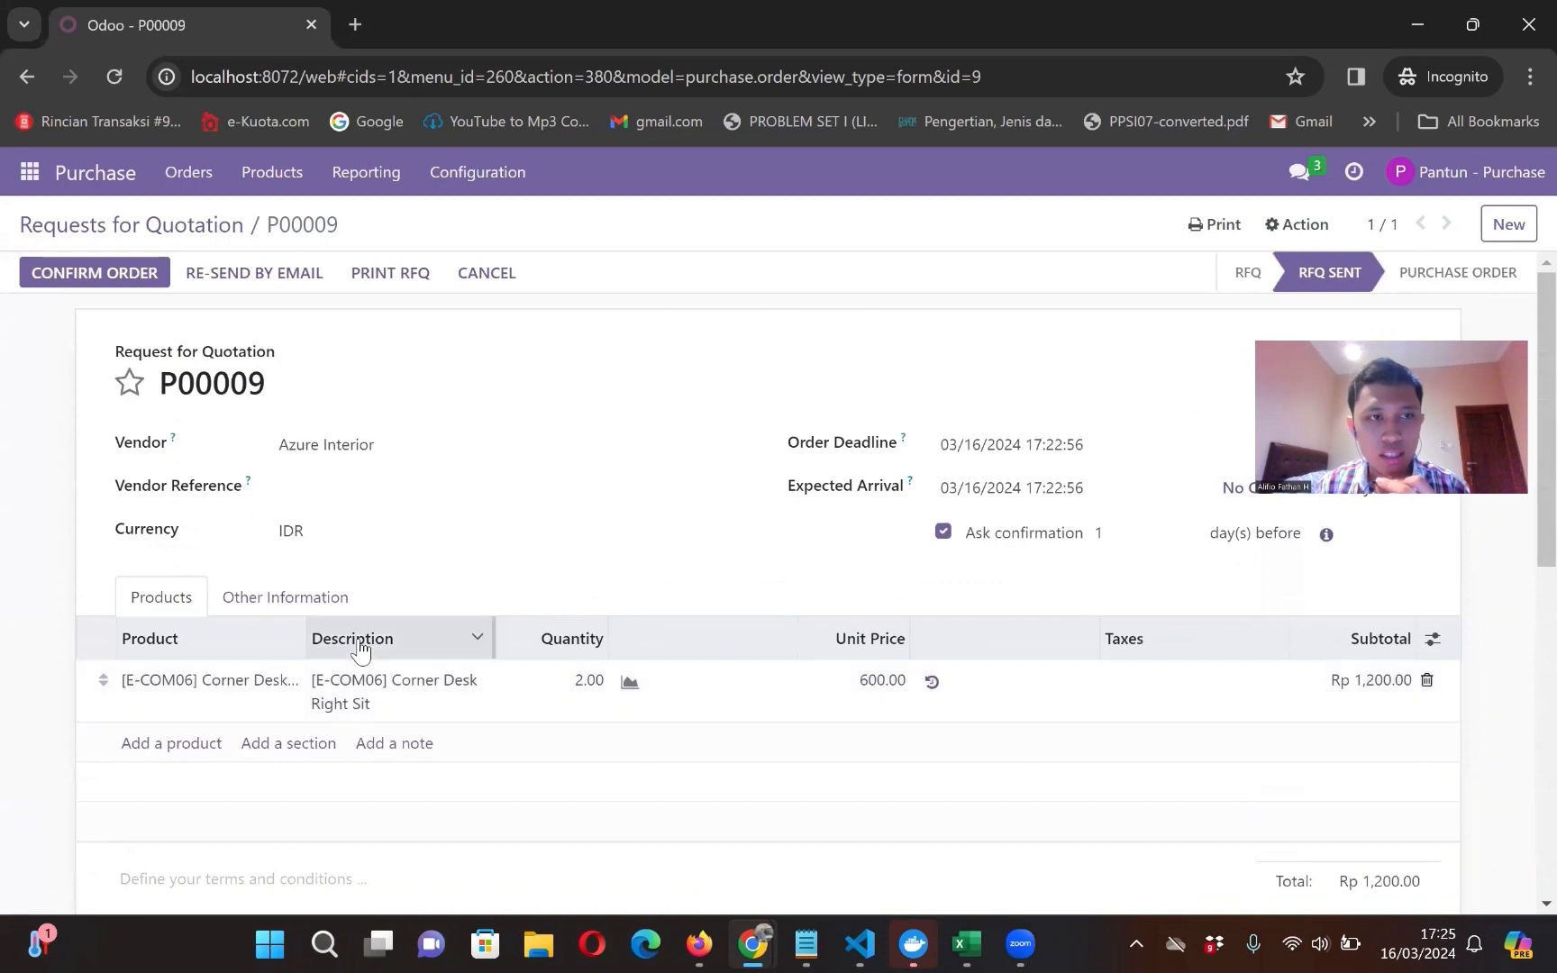
pyautogui.scroll(-1, 836, 597)
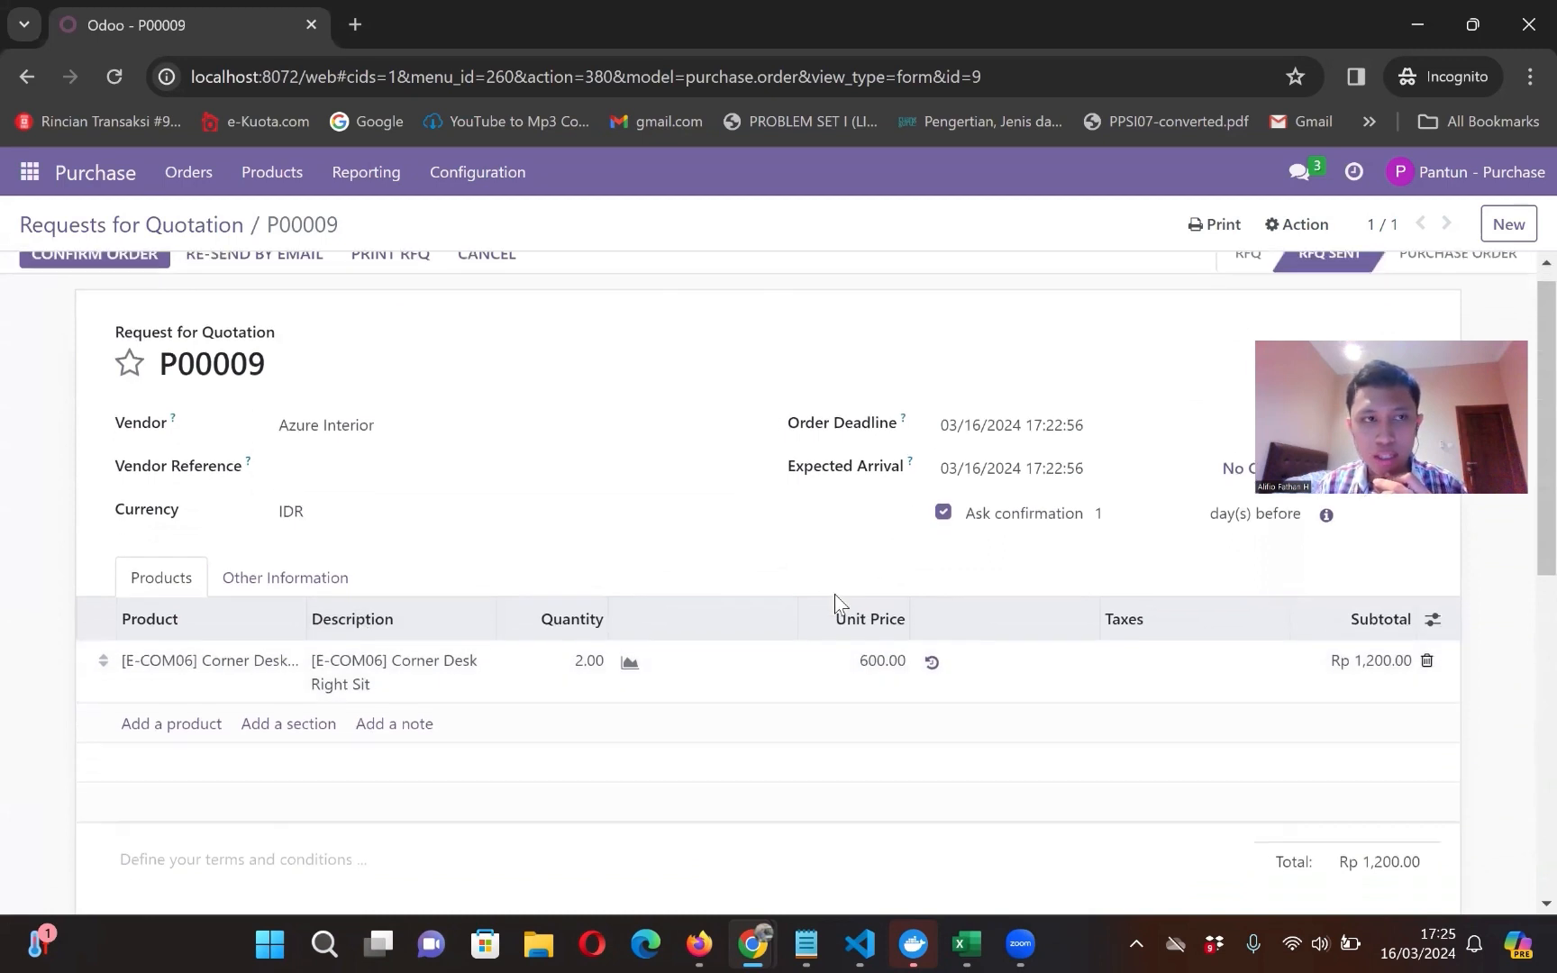
pyautogui.scroll(1, 834, 594)
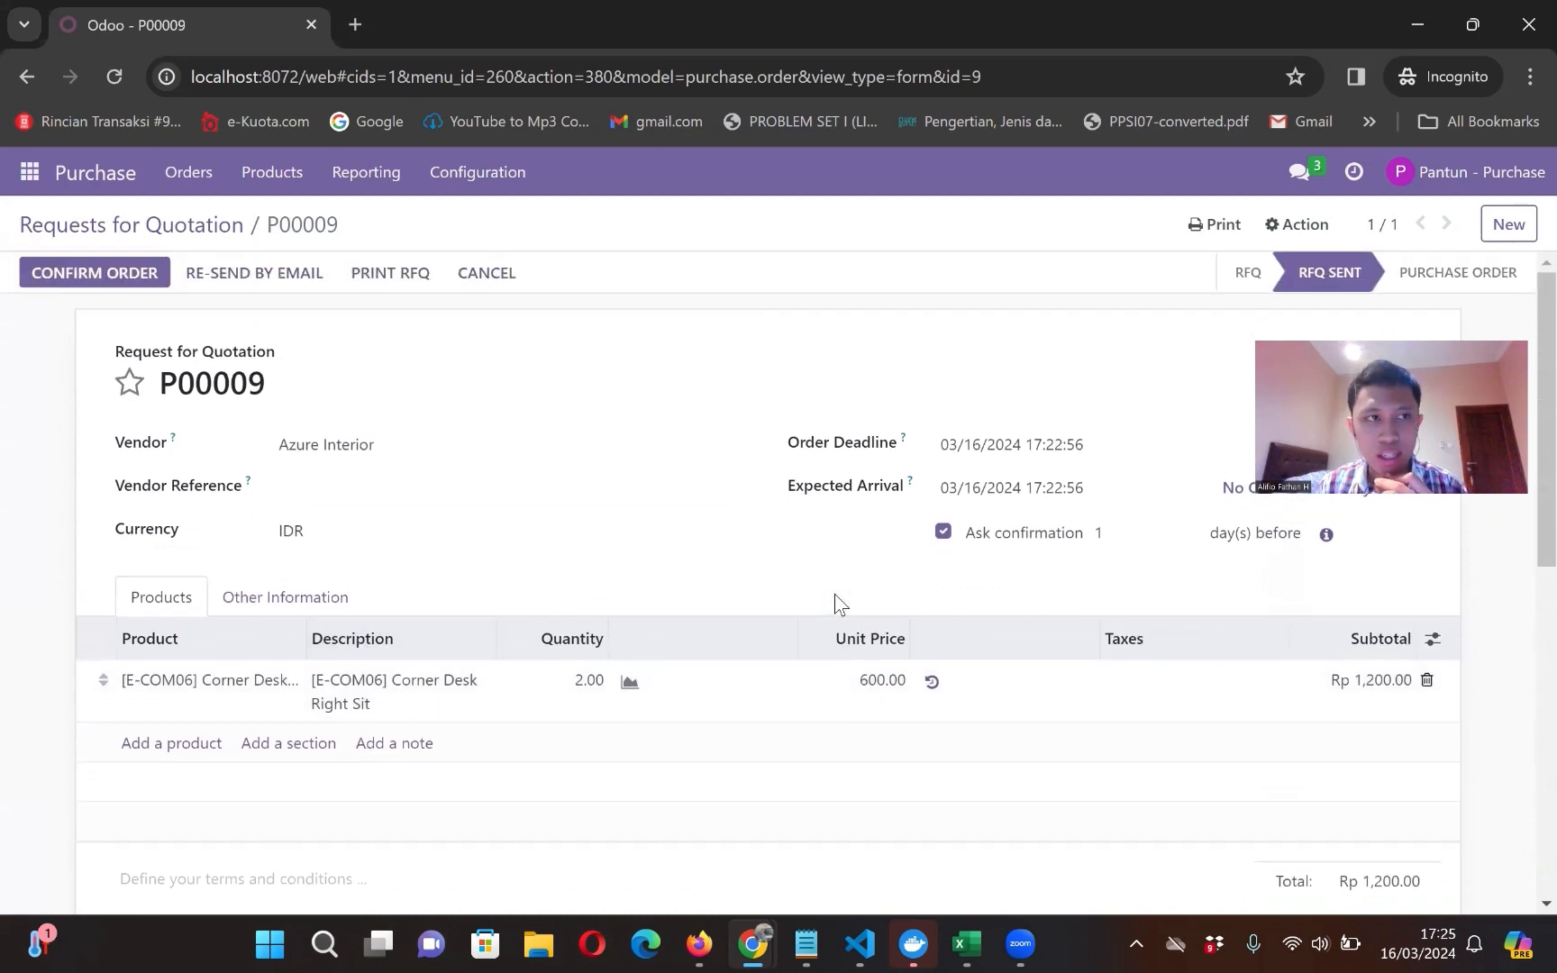
pyautogui.click(133, 287)
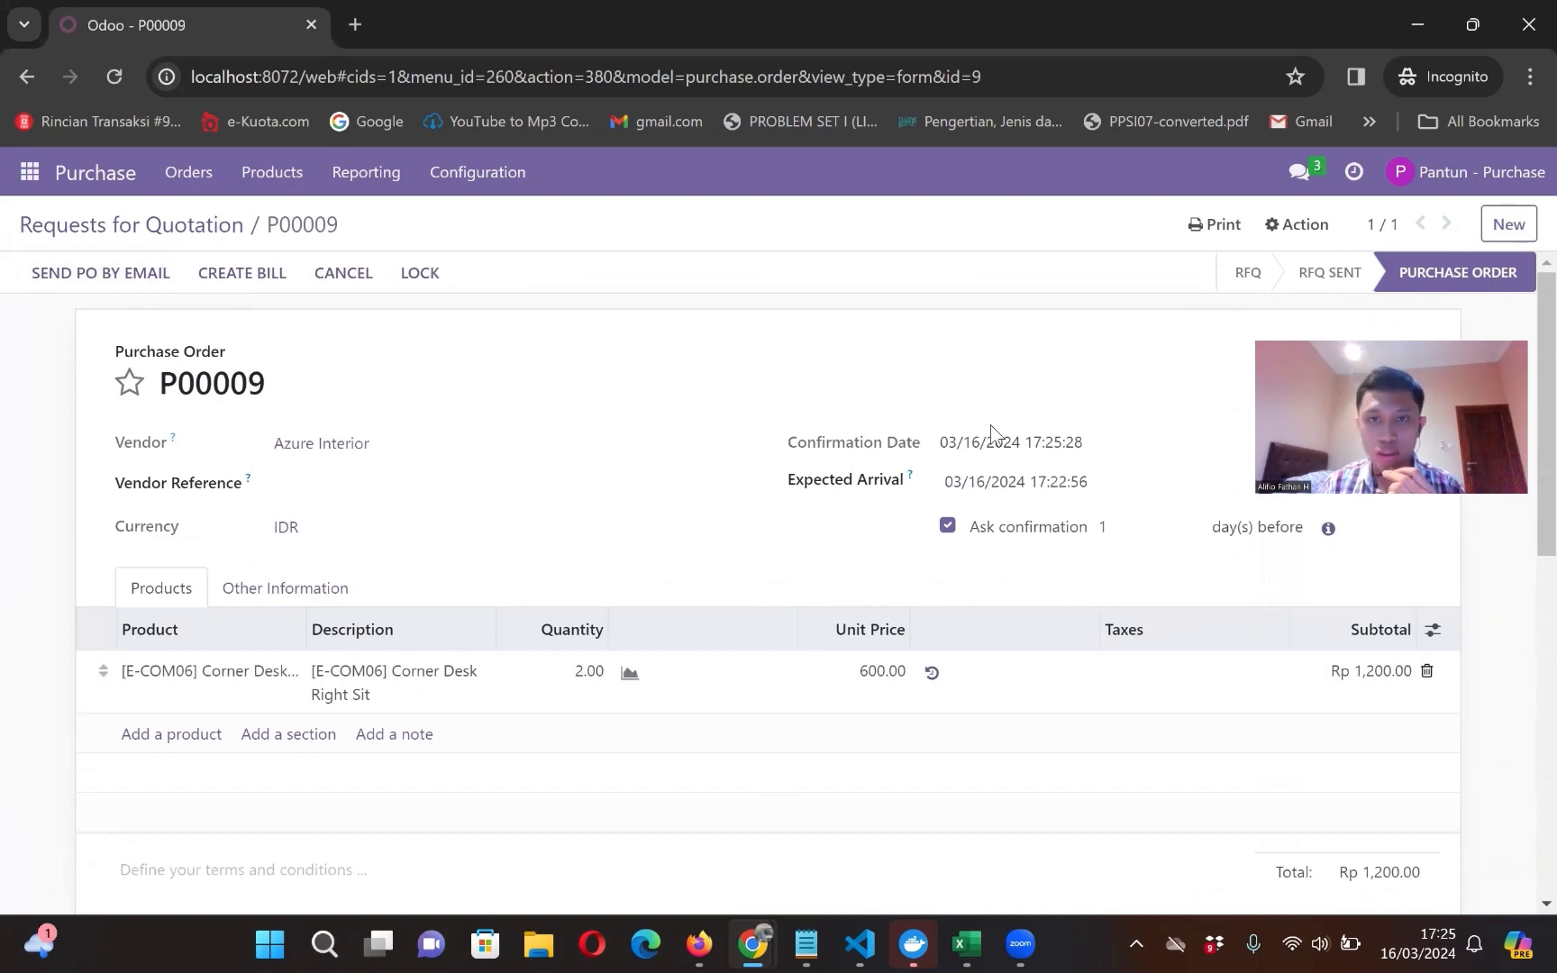
pyautogui.scroll(-2, 990, 434)
pyautogui.scroll(-8, 990, 433)
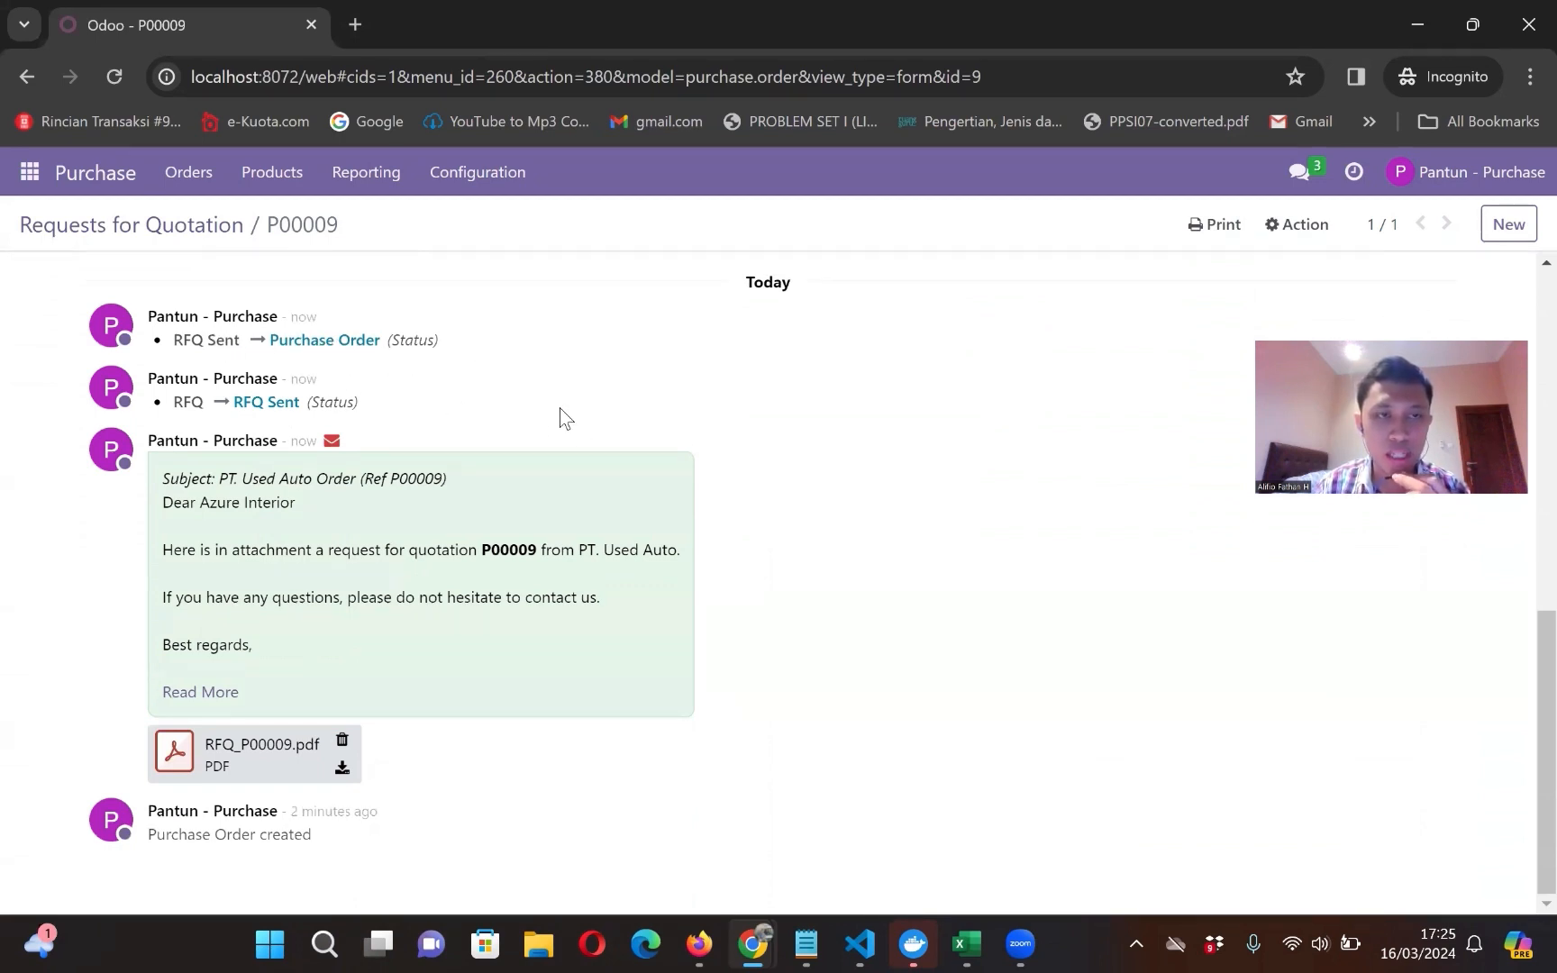
pyautogui.scroll(4, 560, 415)
pyautogui.scroll(5, 561, 408)
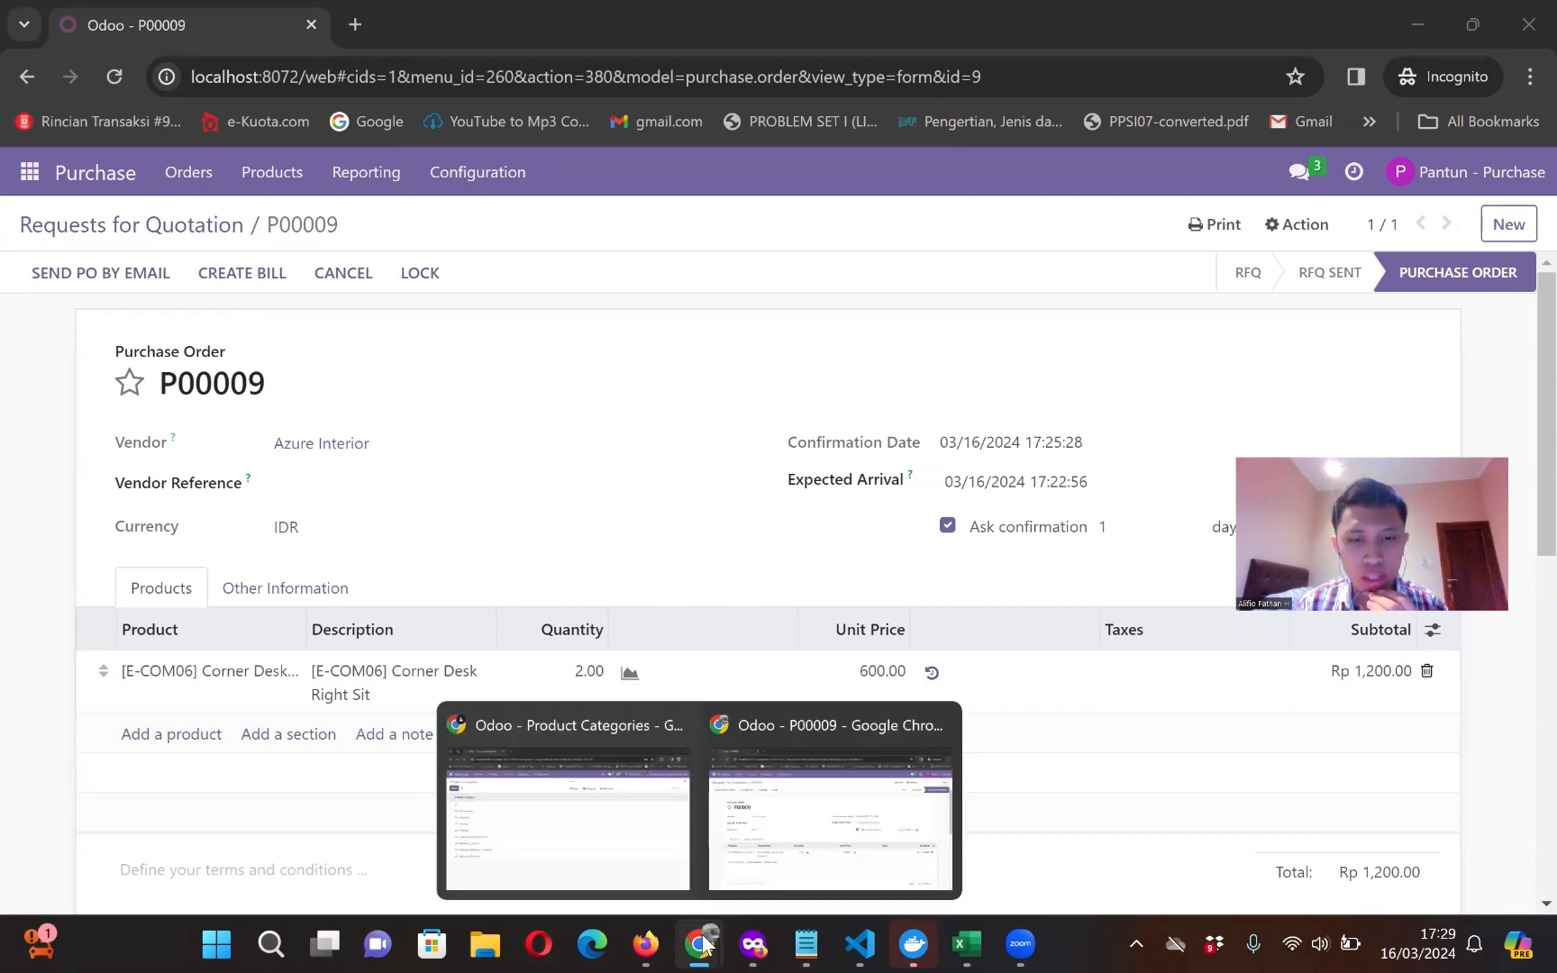
# Step: Switch to the Accounting user's Firefox private window and open the journal entries list in Accounting
pyautogui.click(755, 945)
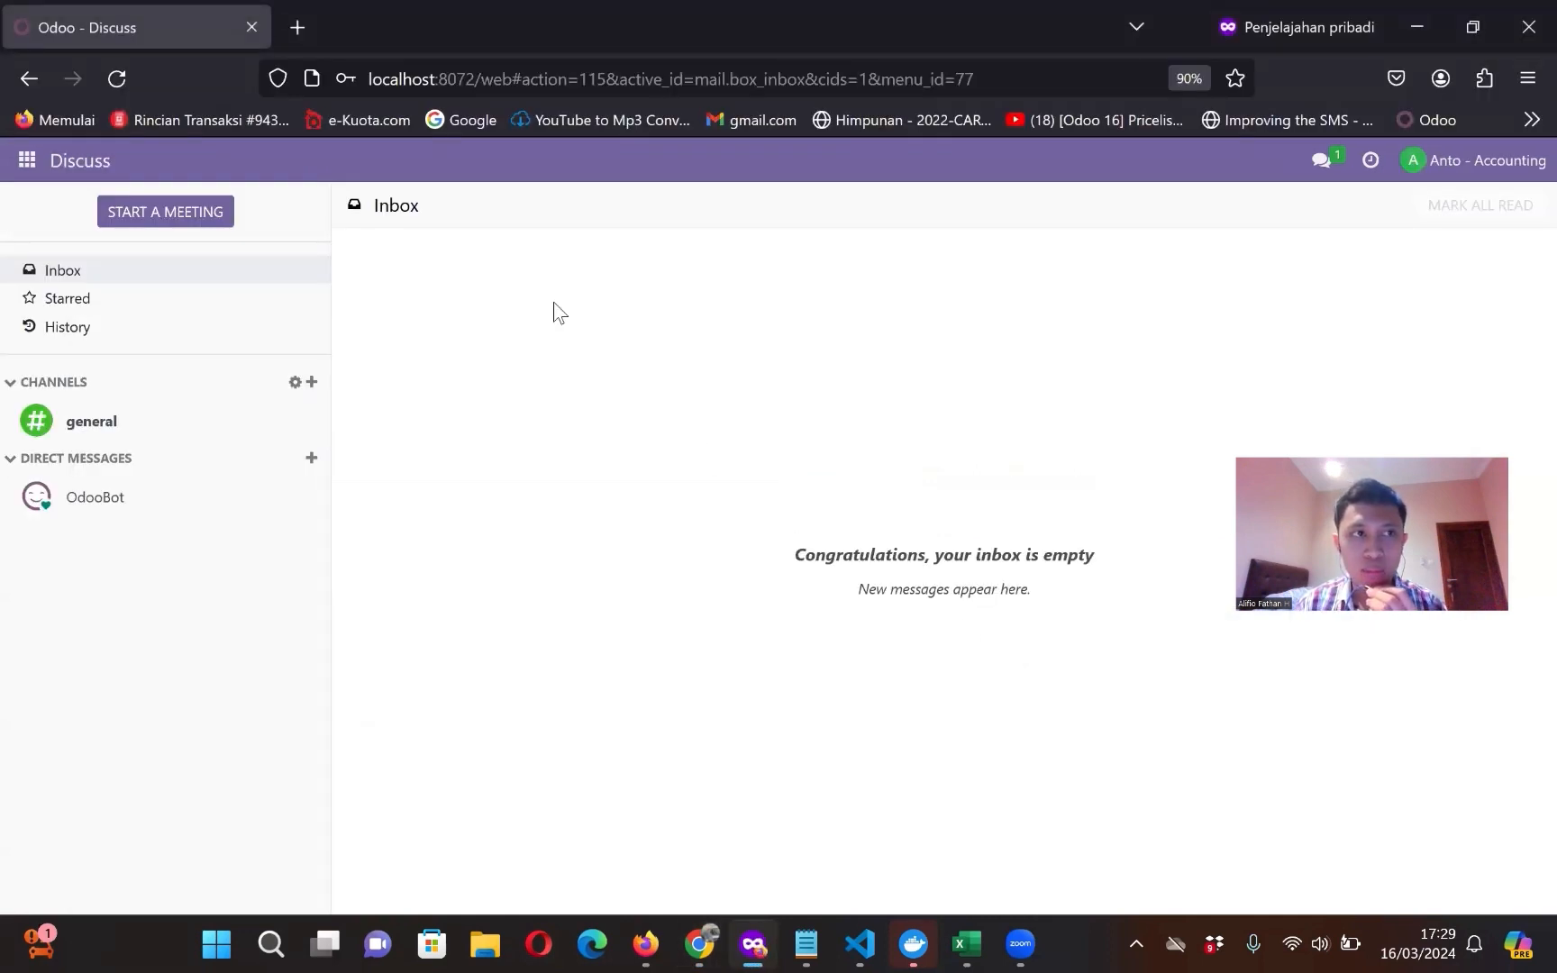
pyautogui.click(26, 161)
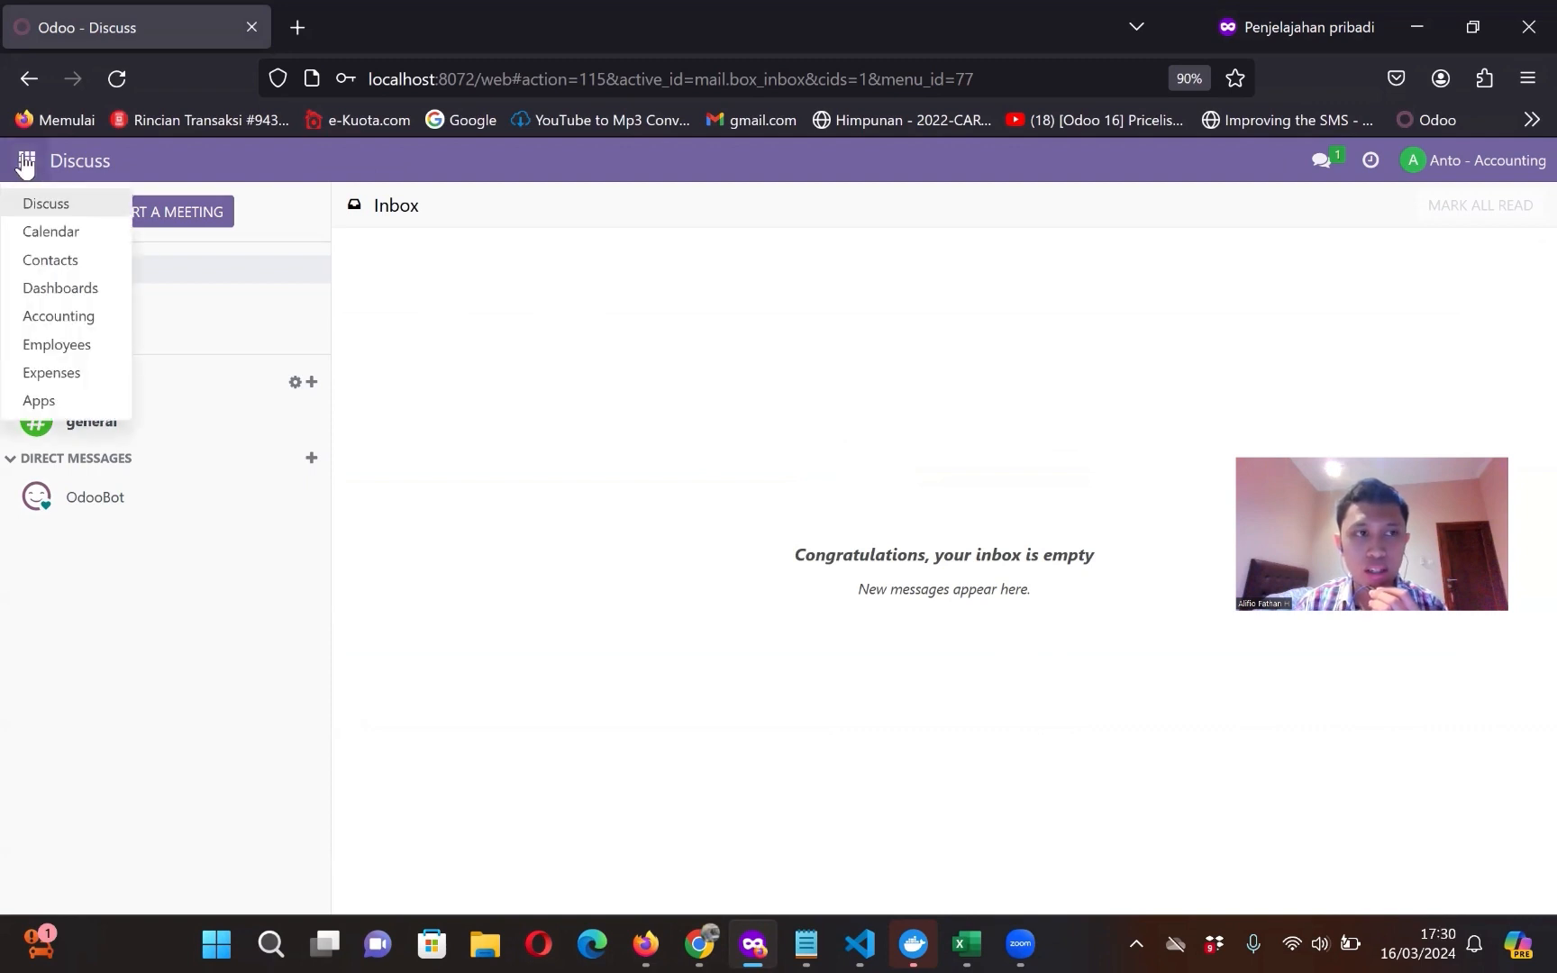
pyautogui.click(59, 318)
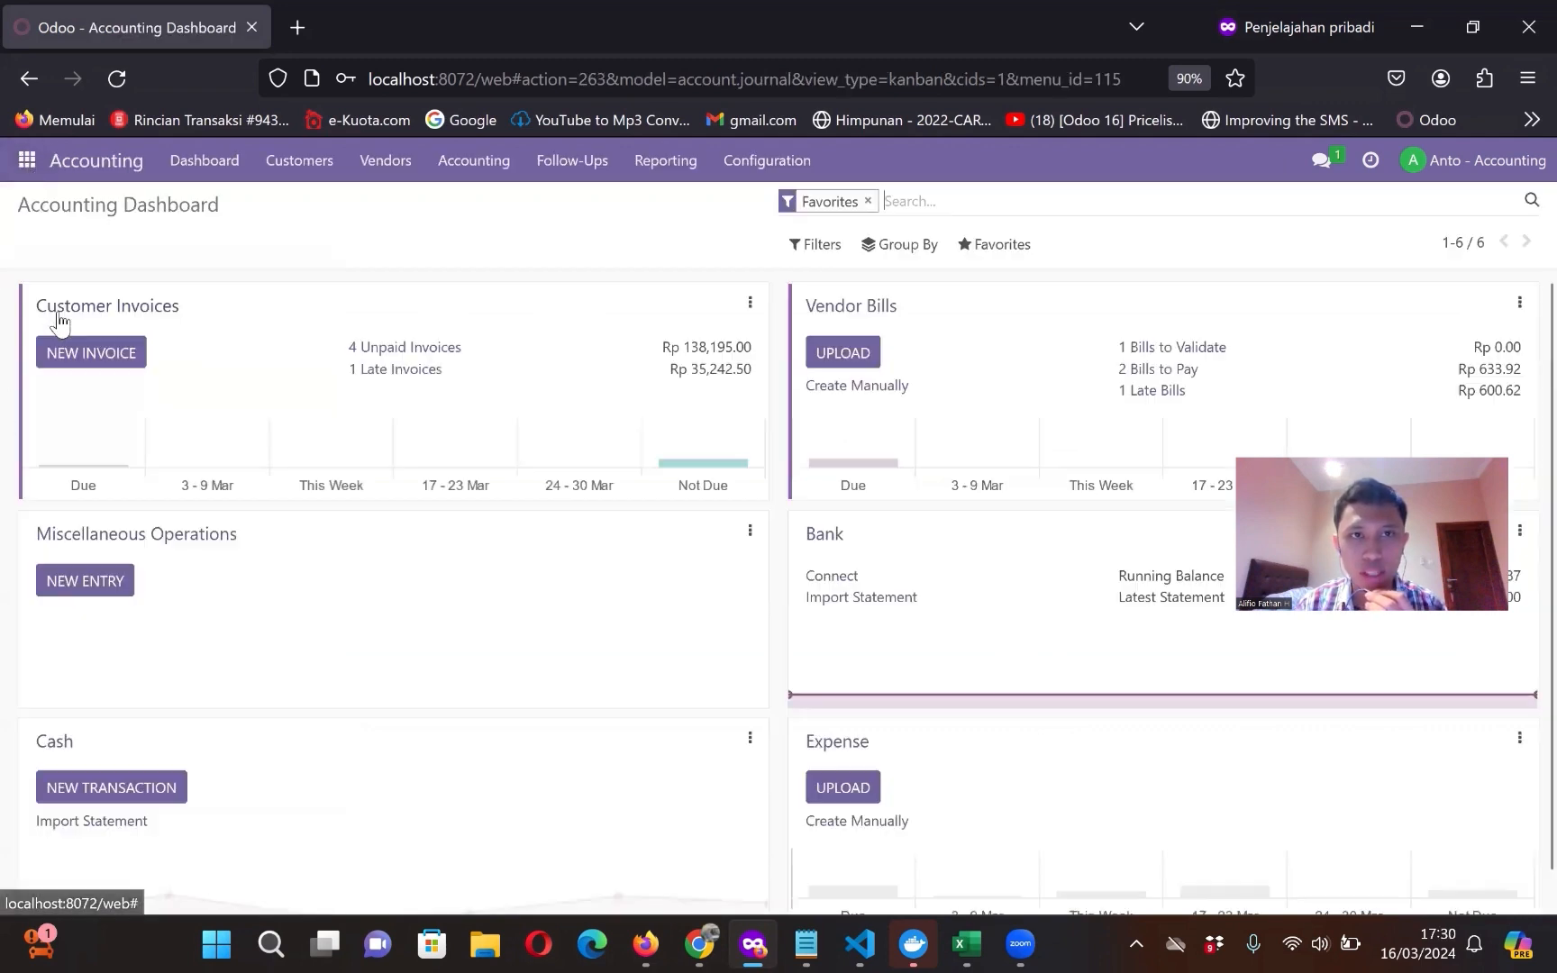
pyautogui.click(465, 171)
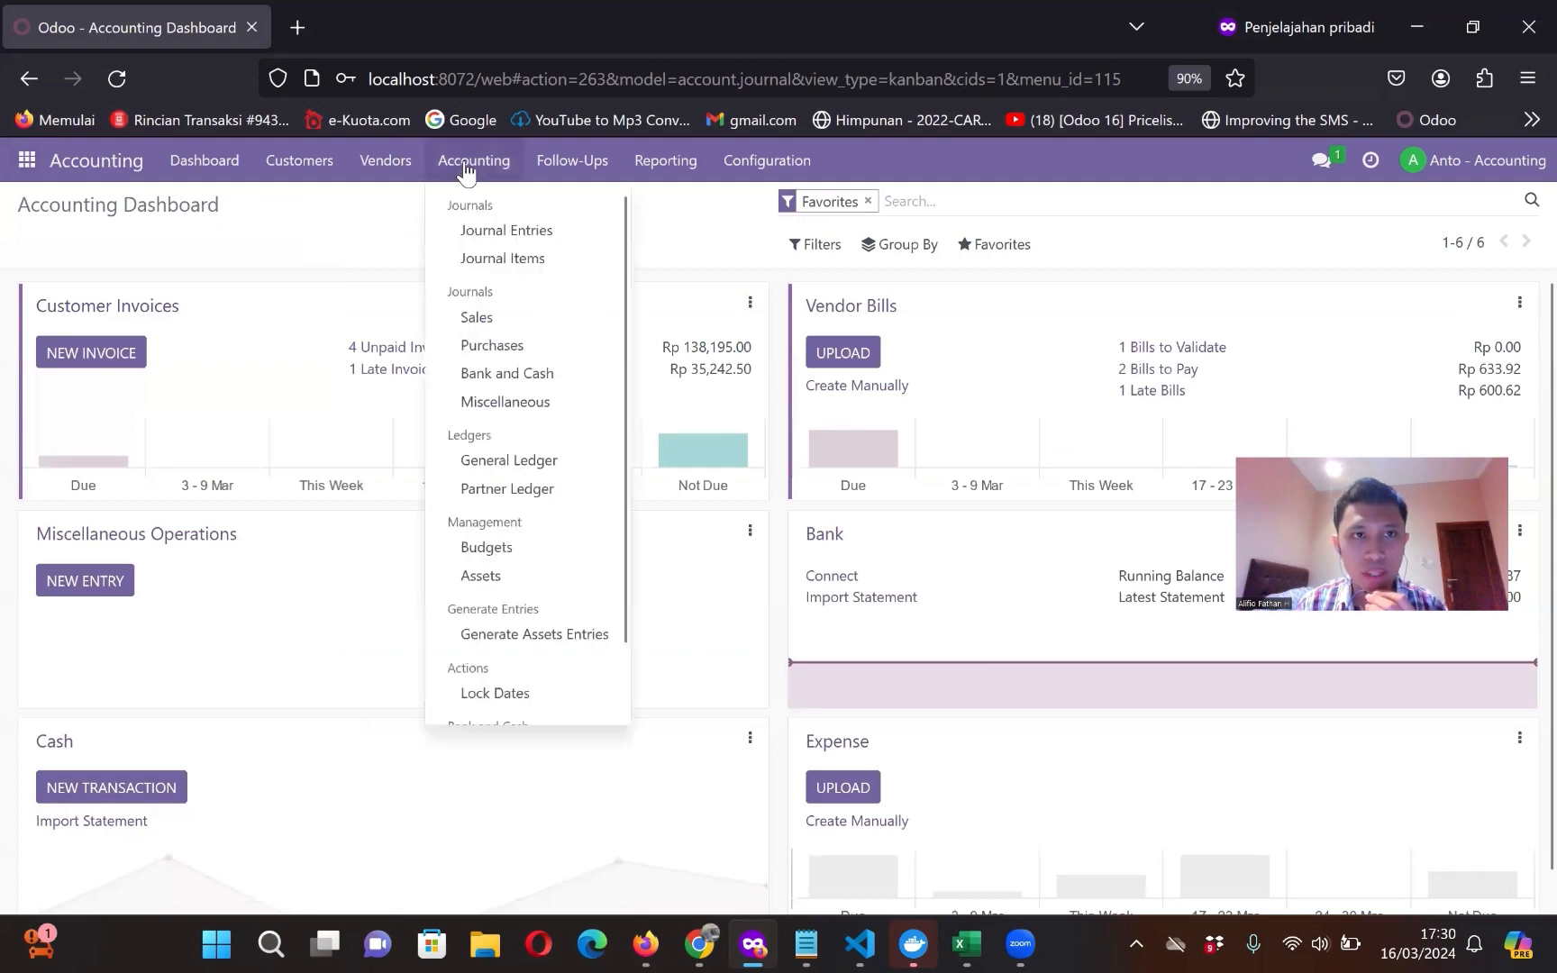
pyautogui.click(487, 233)
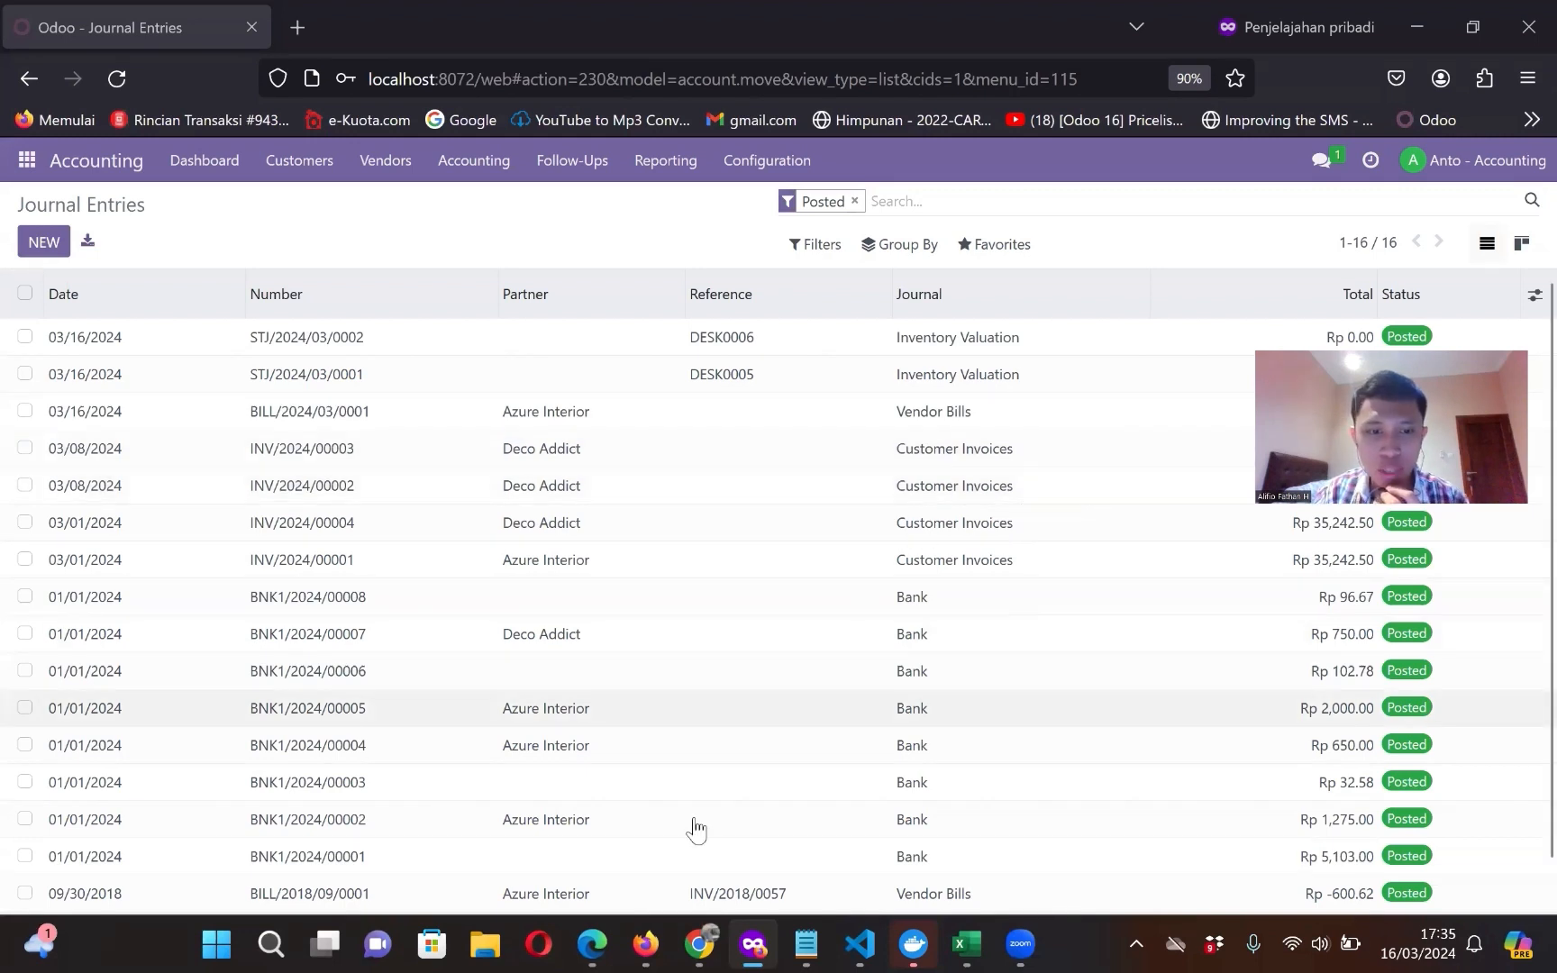
# Step: Switch to the Warehouse user's Edge window and open the Azure Interior receipt from Inventory's receipts list
pyautogui.click(592, 943)
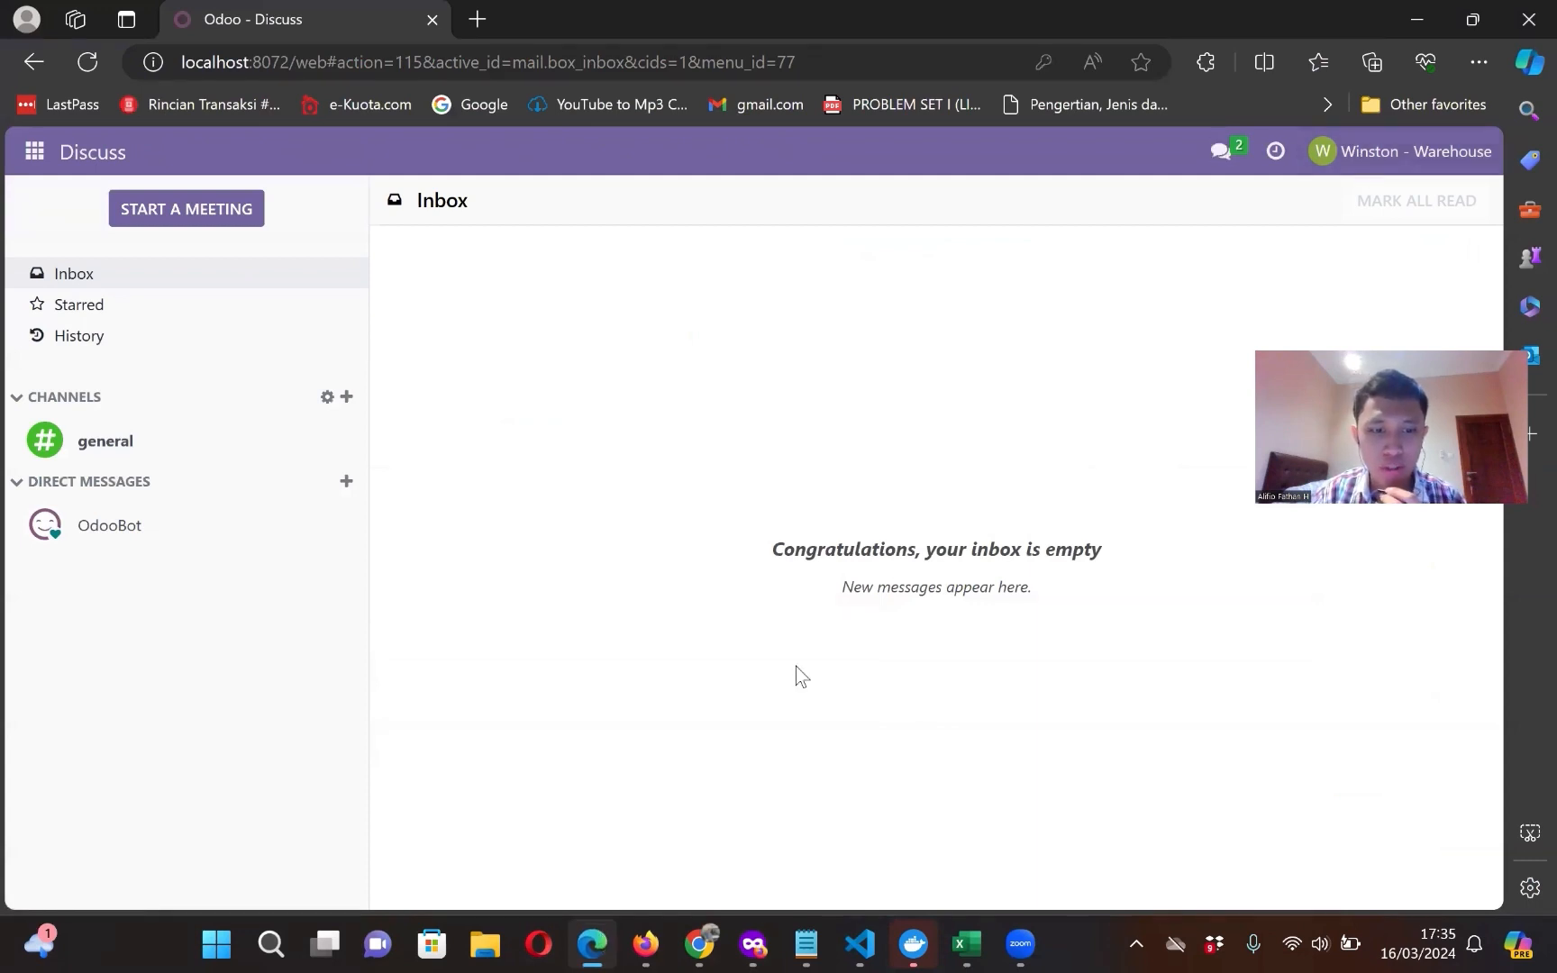
pyautogui.click(16, 160)
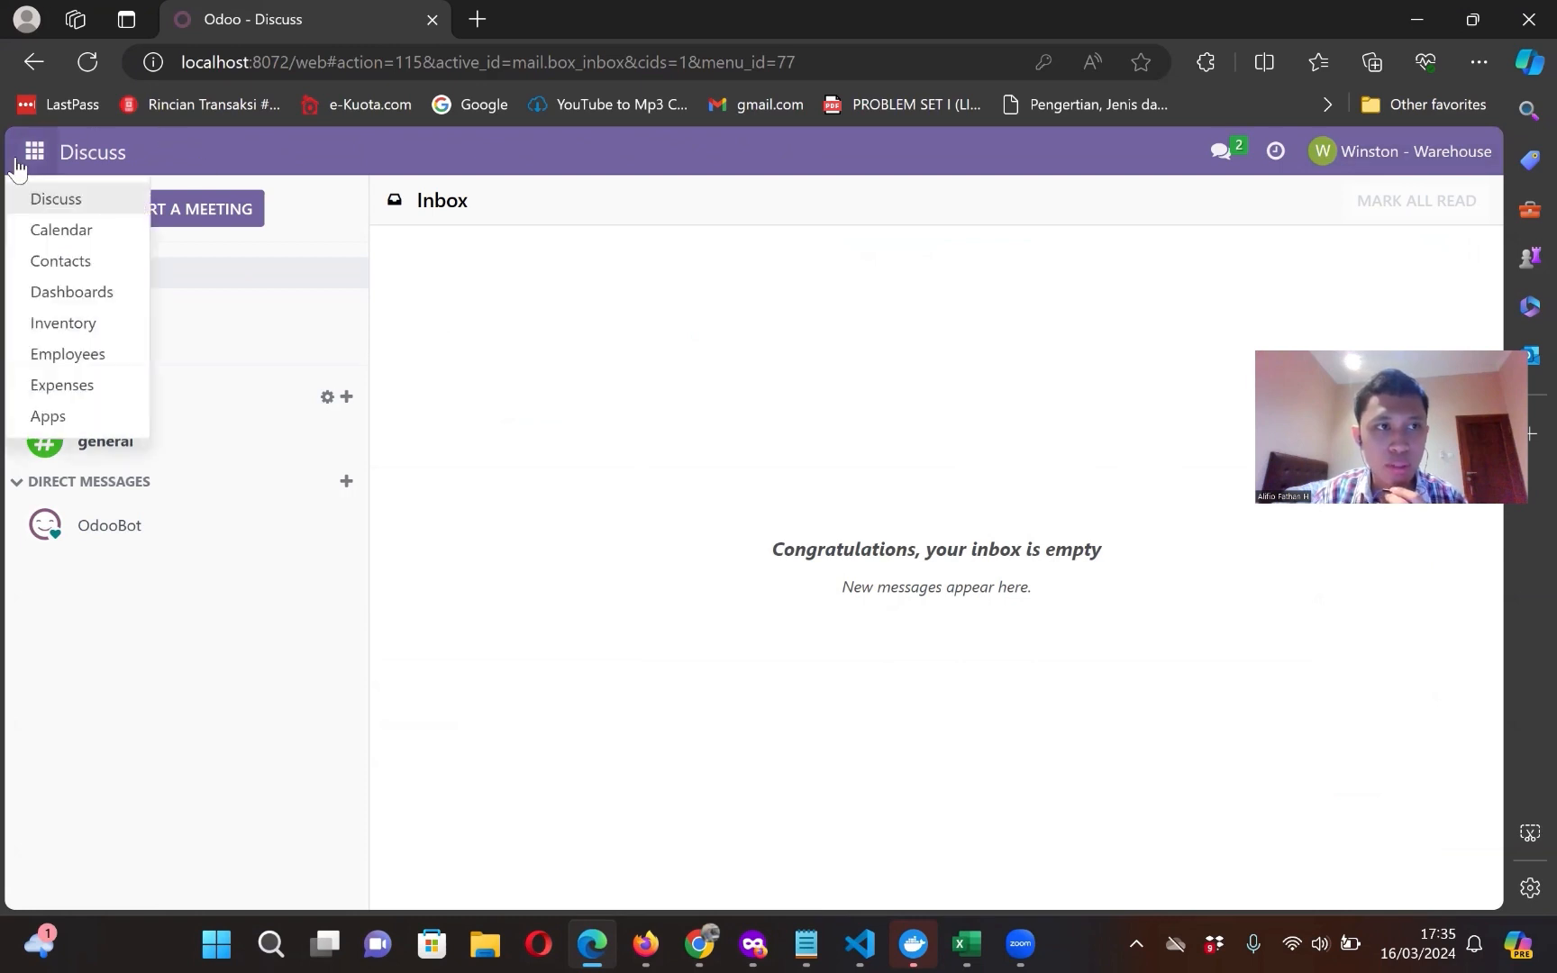
pyautogui.click(86, 335)
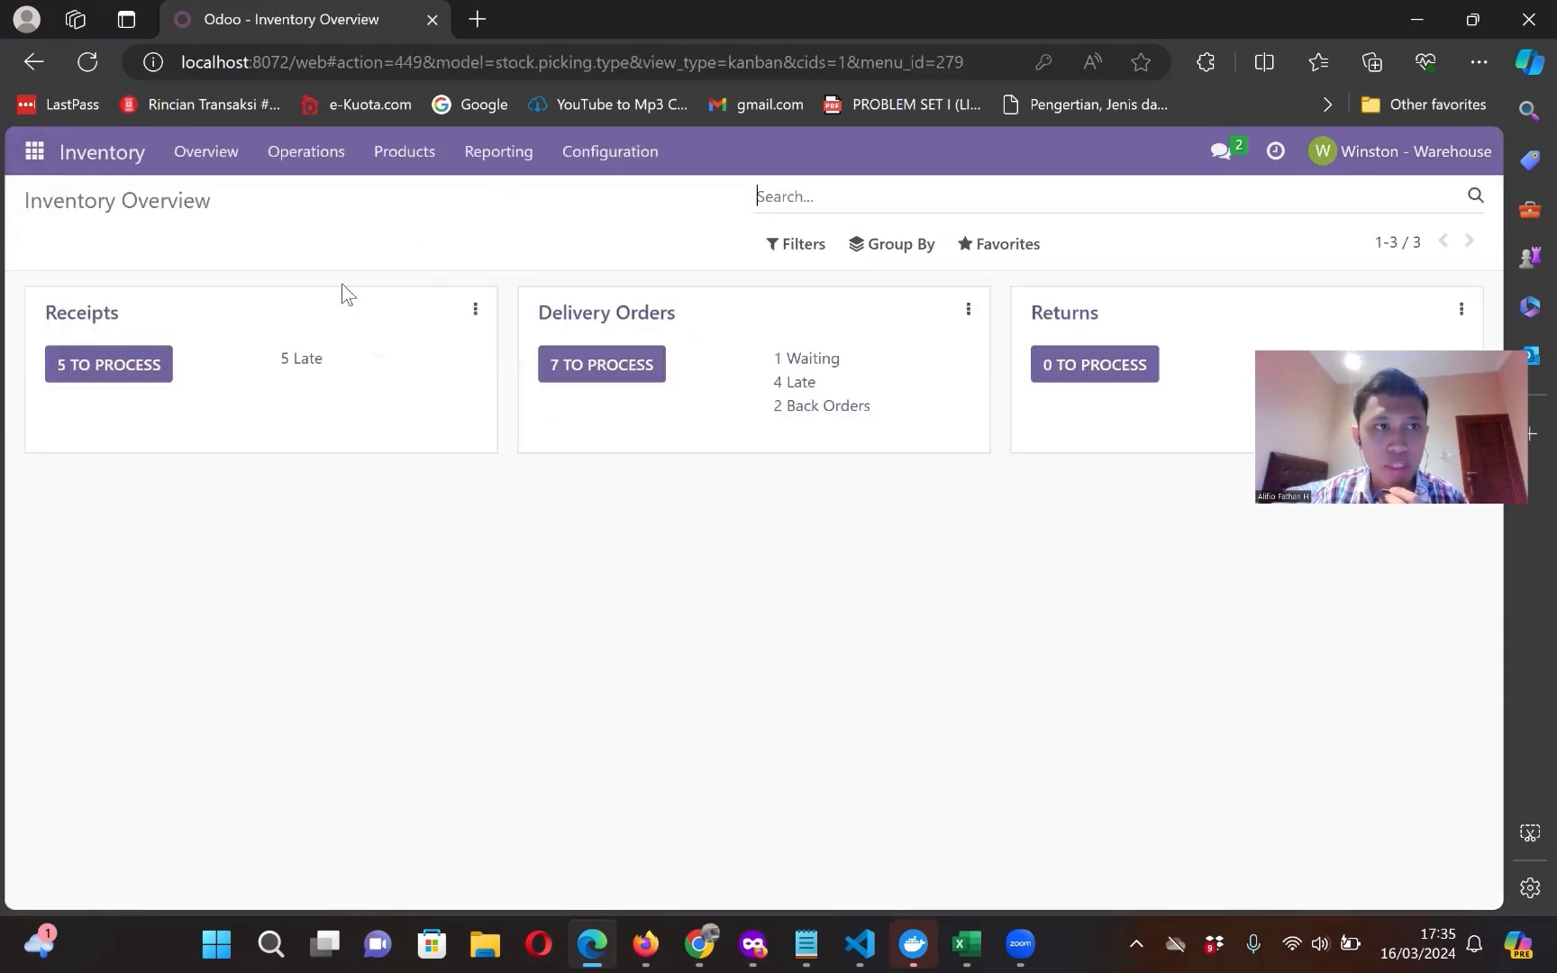
pyautogui.click(101, 315)
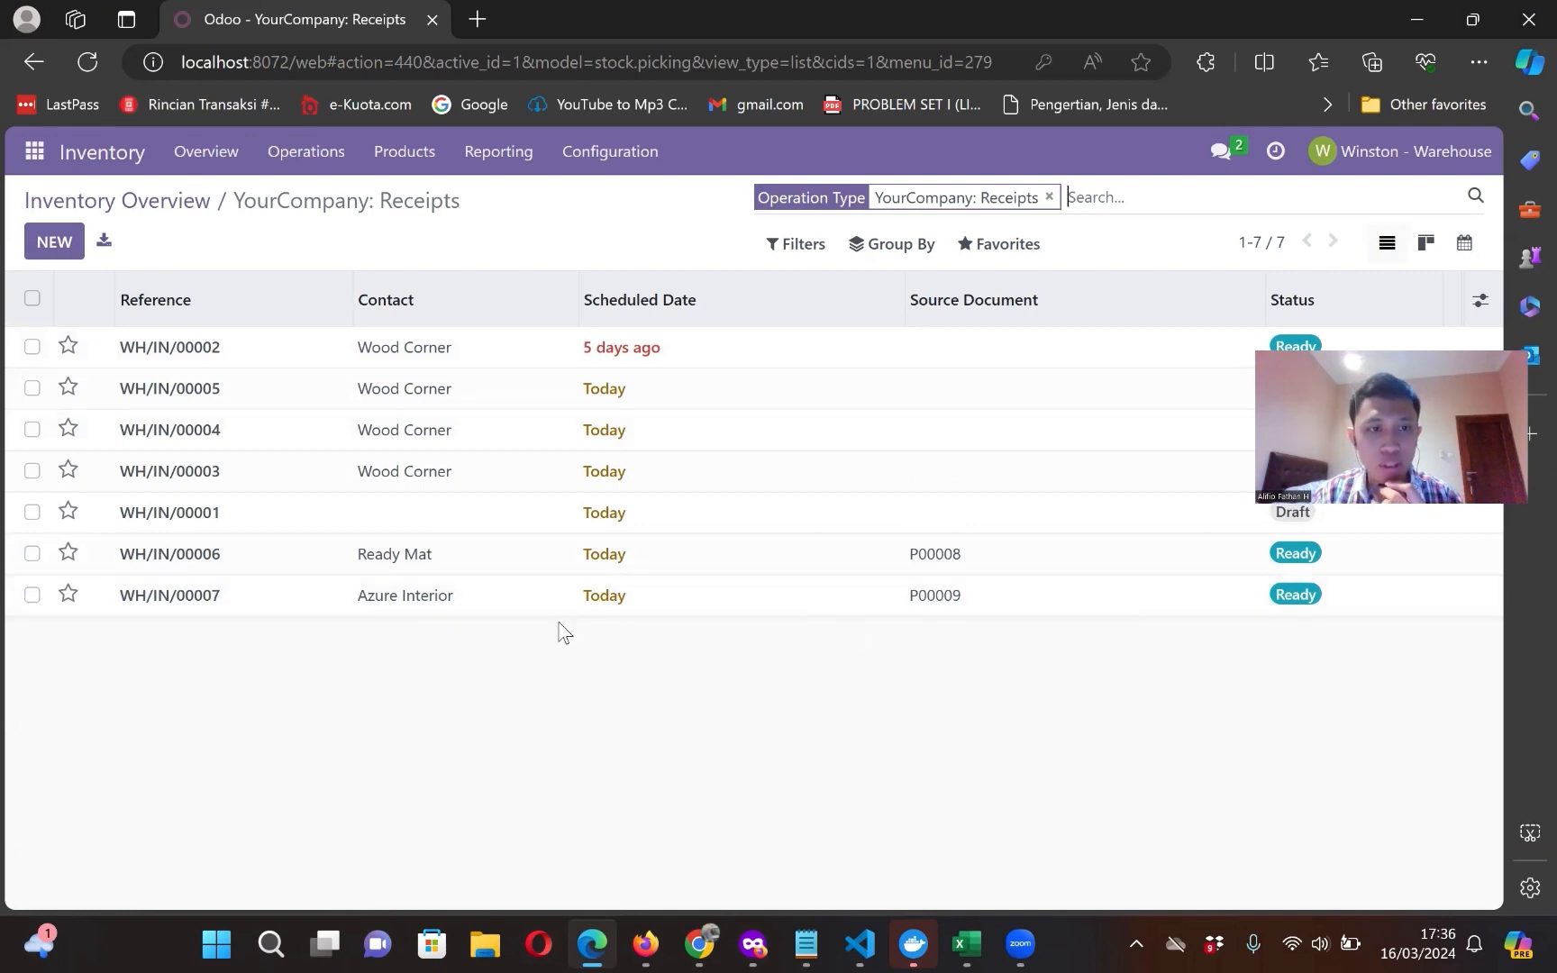
pyautogui.click(384, 609)
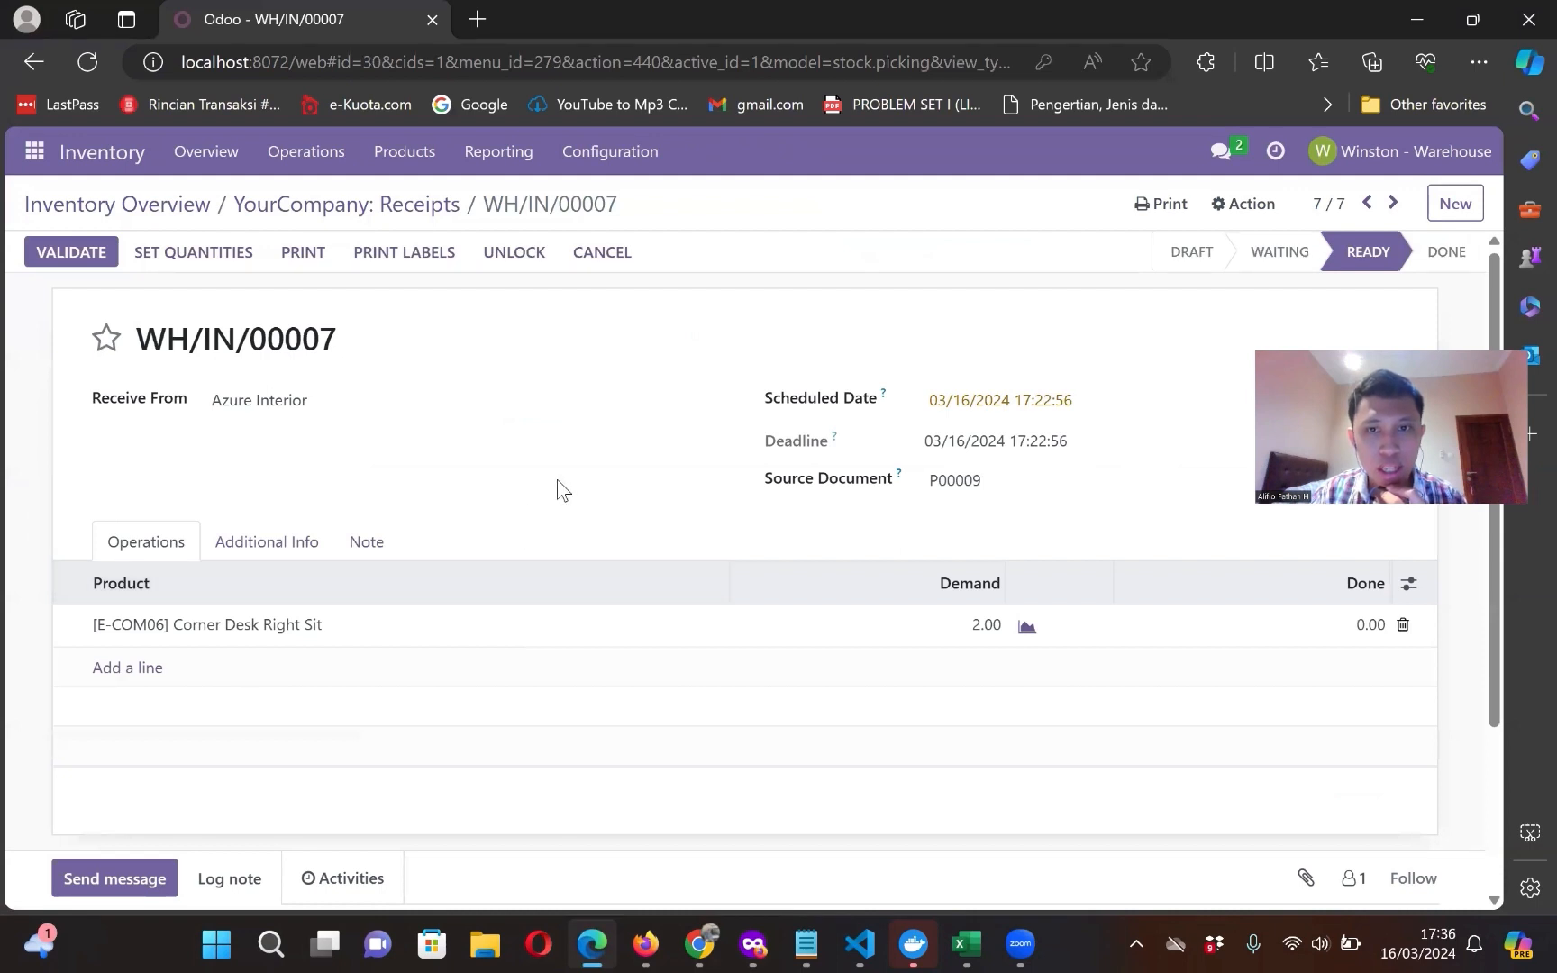
pyautogui.scroll(-1, 557, 479)
pyautogui.scroll(1, 557, 480)
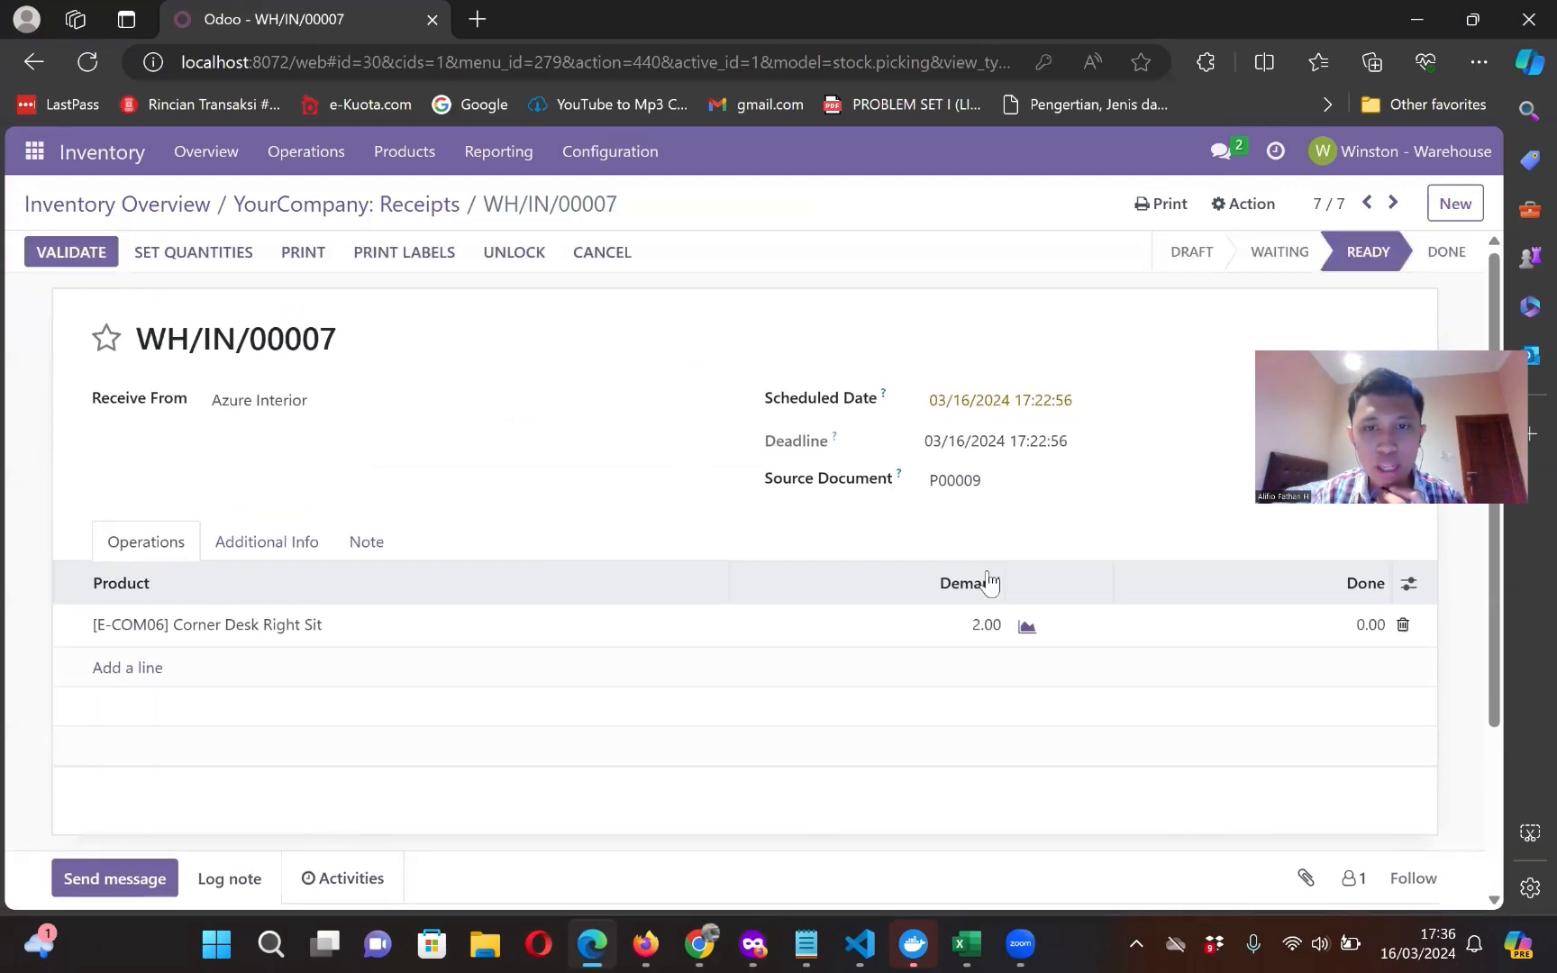
# Step: Validate the receipt as an immediate transfer of all quantities and check its status log
pyautogui.click(59, 259)
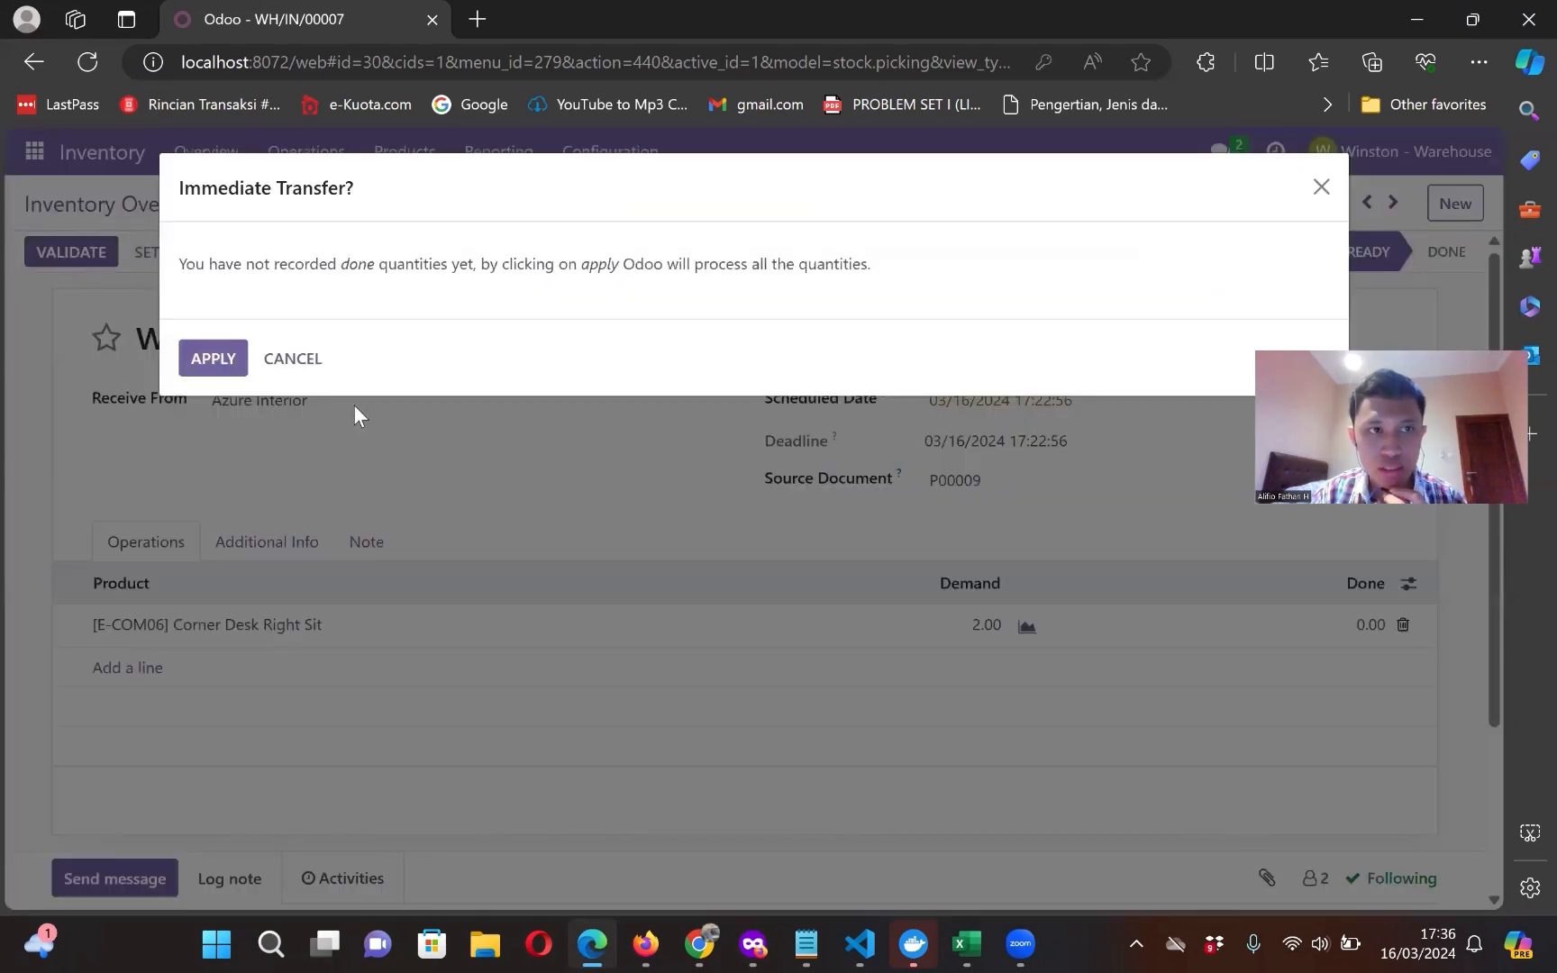
pyautogui.click(218, 359)
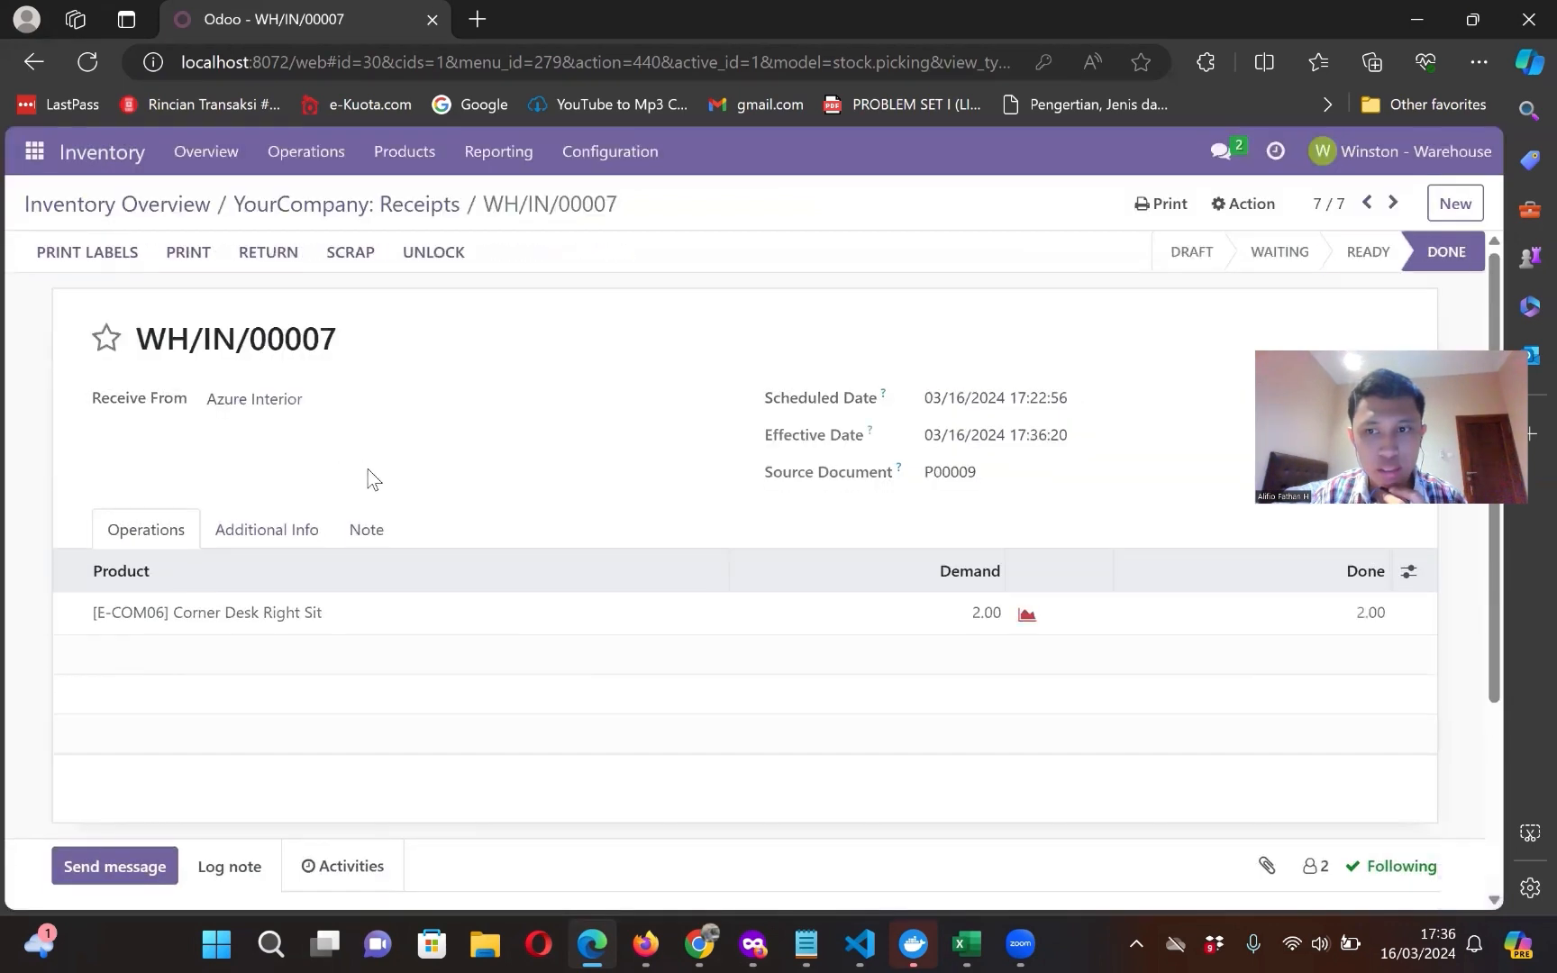
pyautogui.scroll(-3, 368, 478)
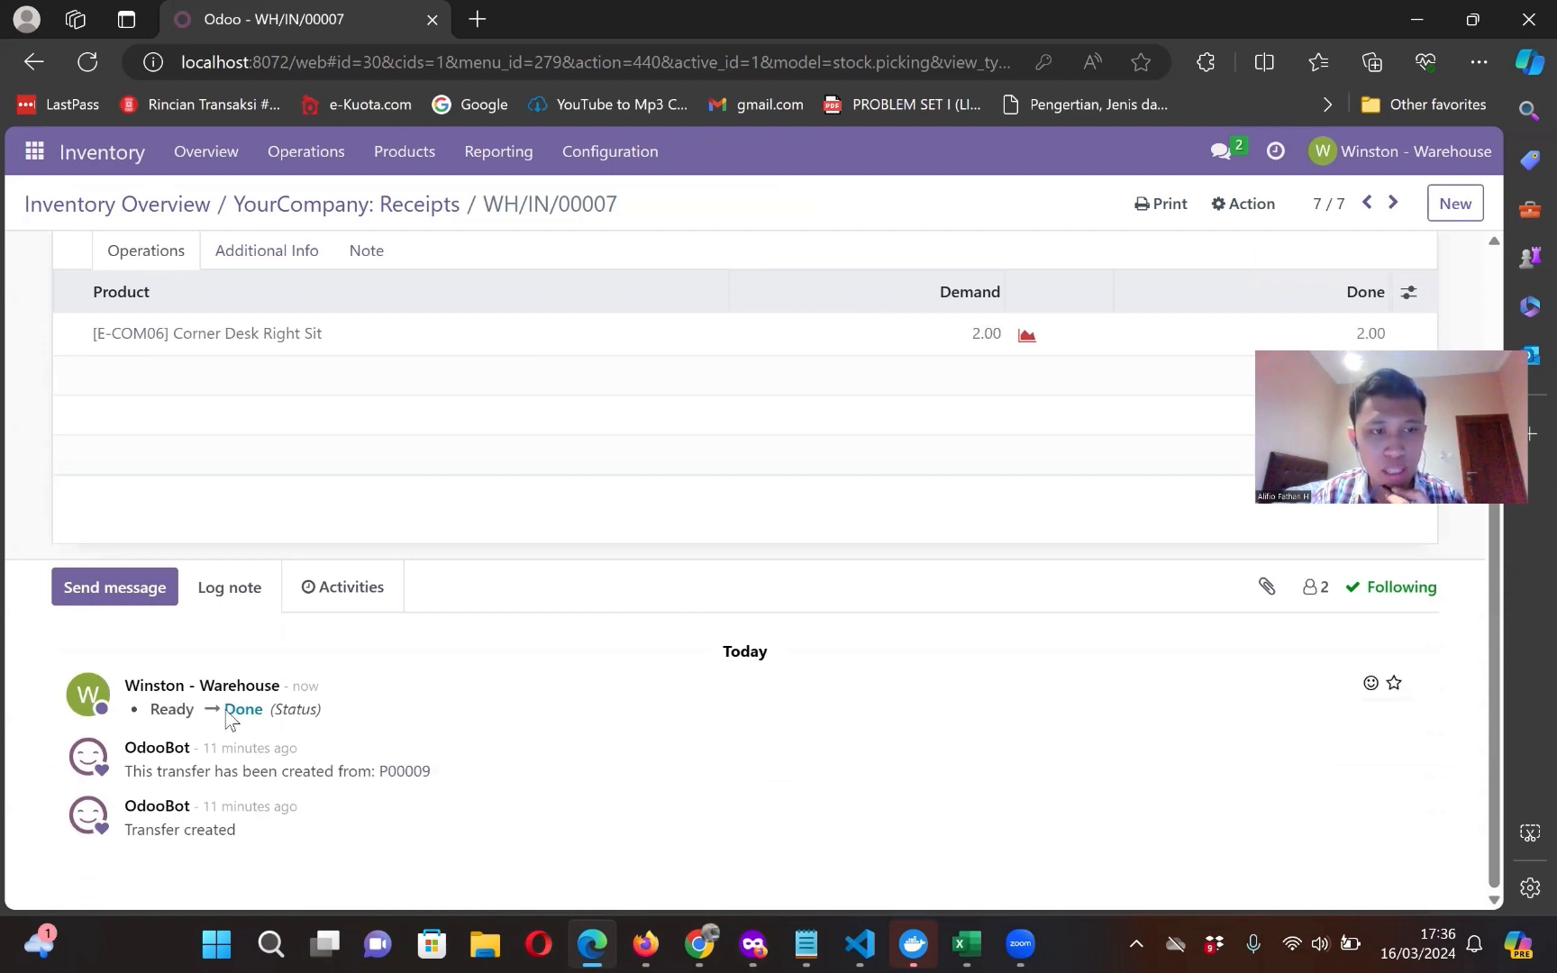
pyautogui.scroll(3, 304, 716)
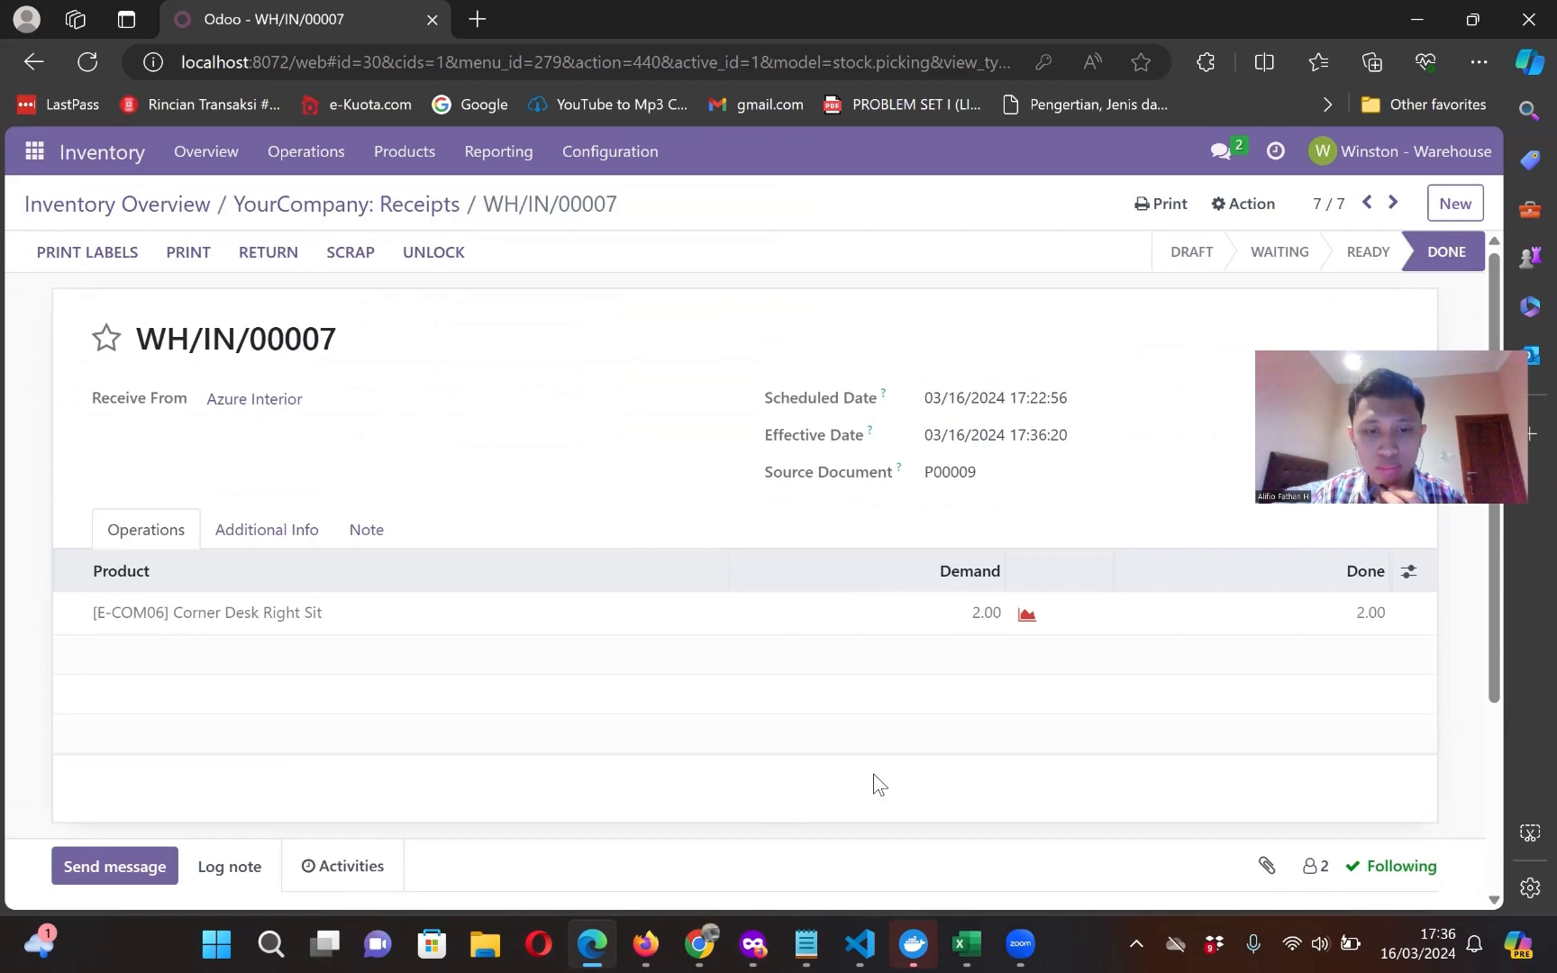
# Step: Switch to the Accounting user's Firefox private window and reload the journal entries list
pyautogui.moveTo(753, 941)
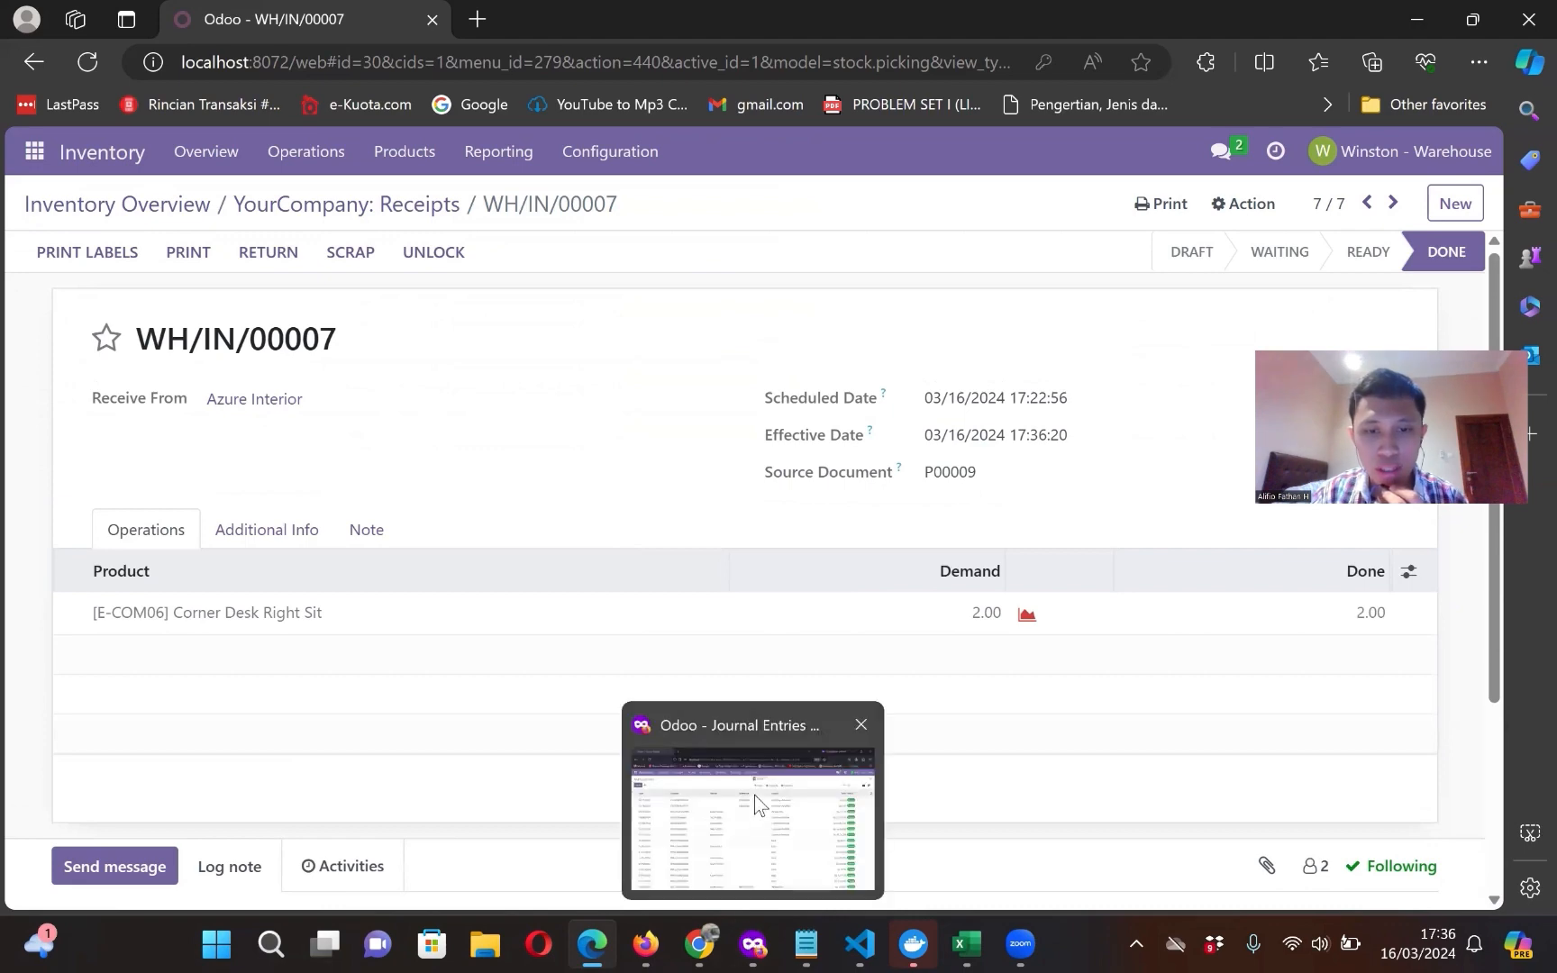
pyautogui.click(762, 943)
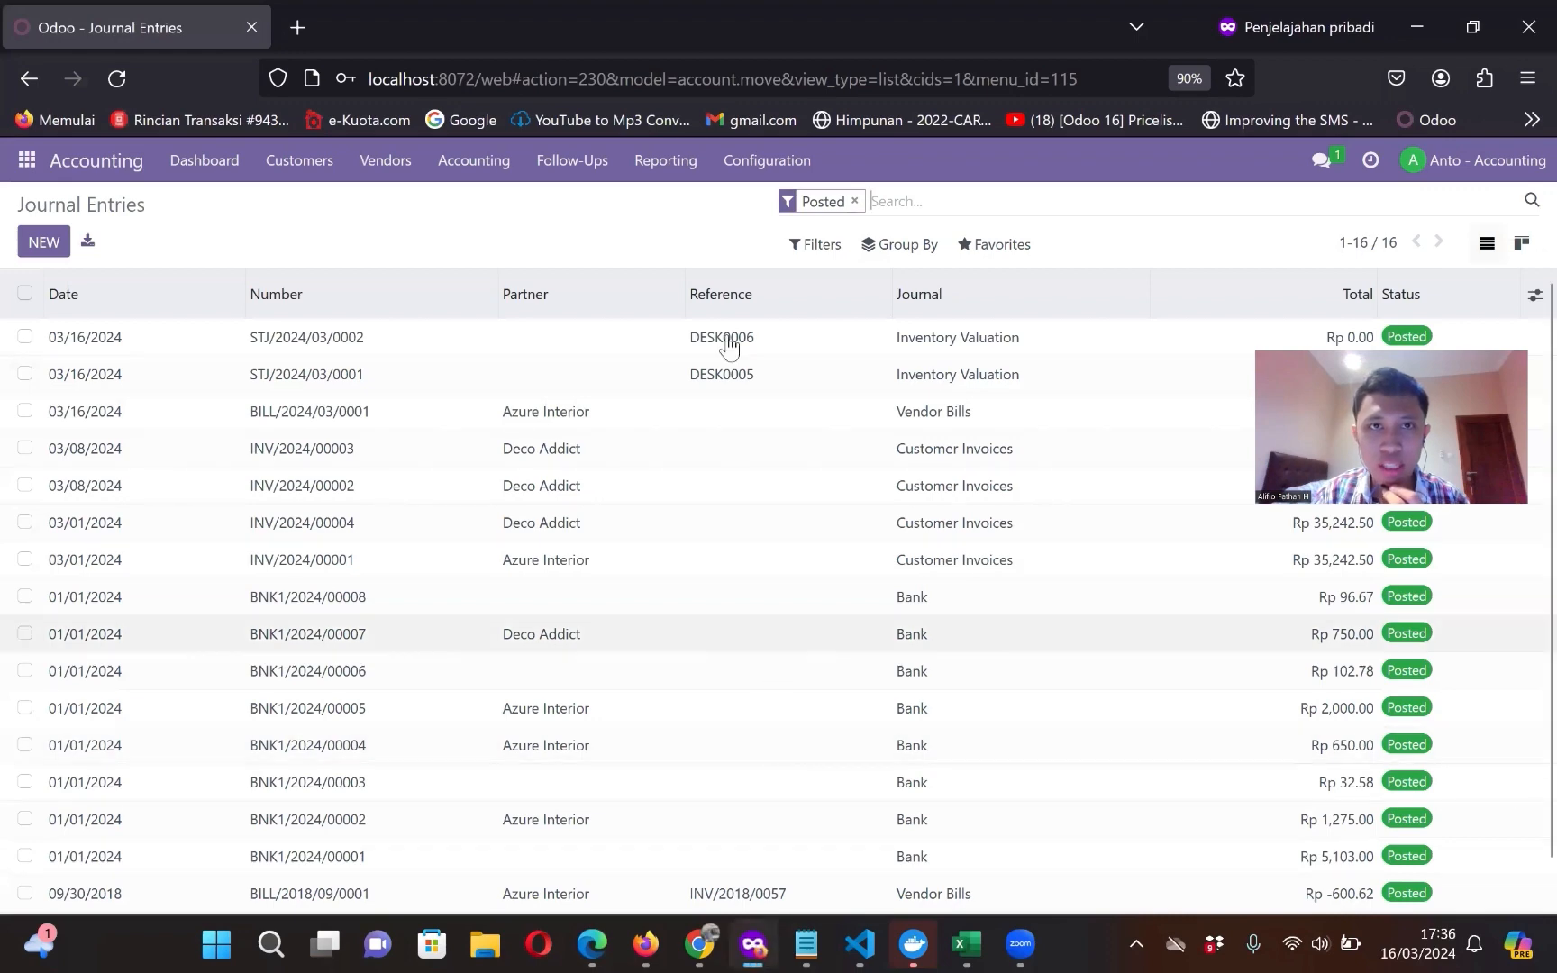
pyautogui.click(802, 79)
pyautogui.press('Escape')
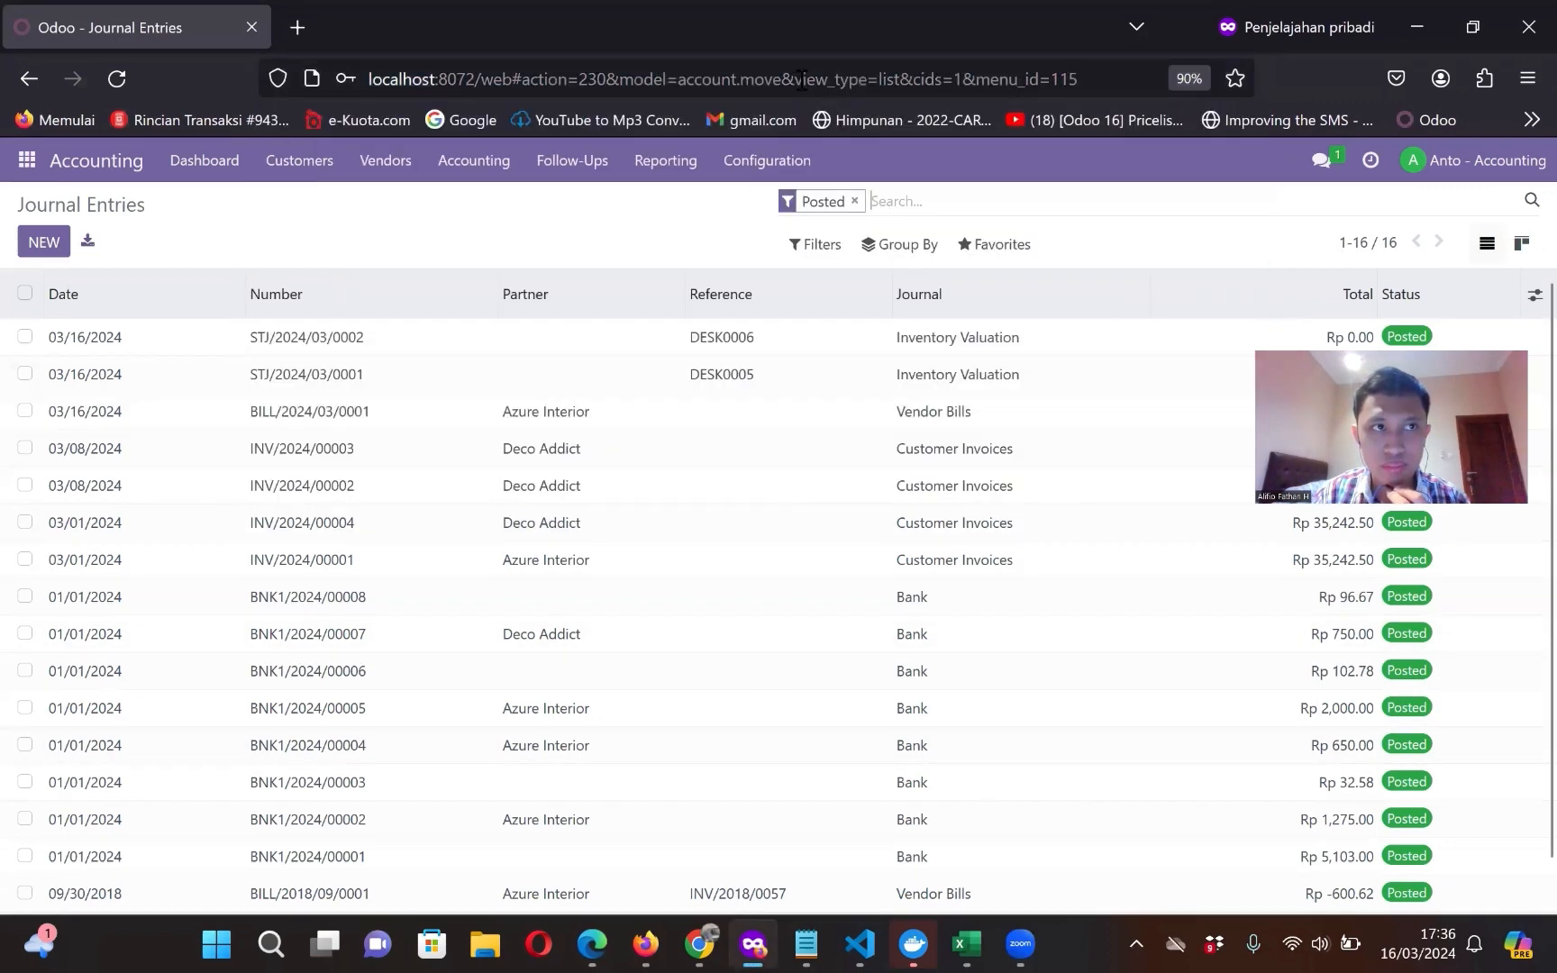
pyautogui.press('F5')
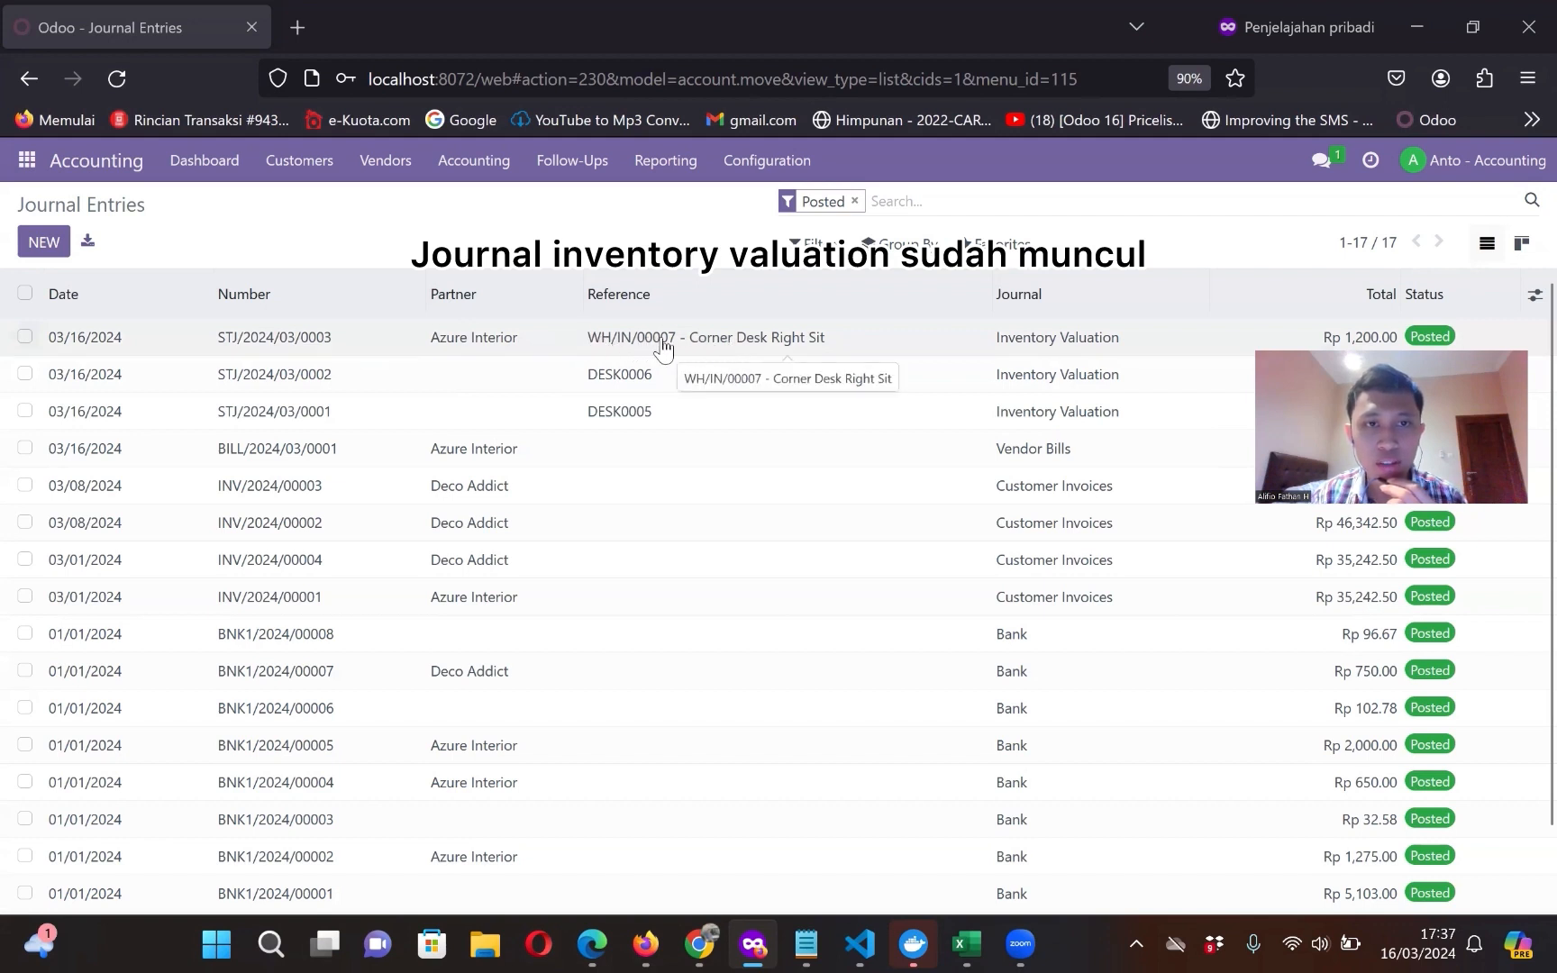
# Step: Open the inventory valuation entry for the Azure Interior Corner Desk Right Sit receipt and review its journal items
pyautogui.doubleClick(727, 341)
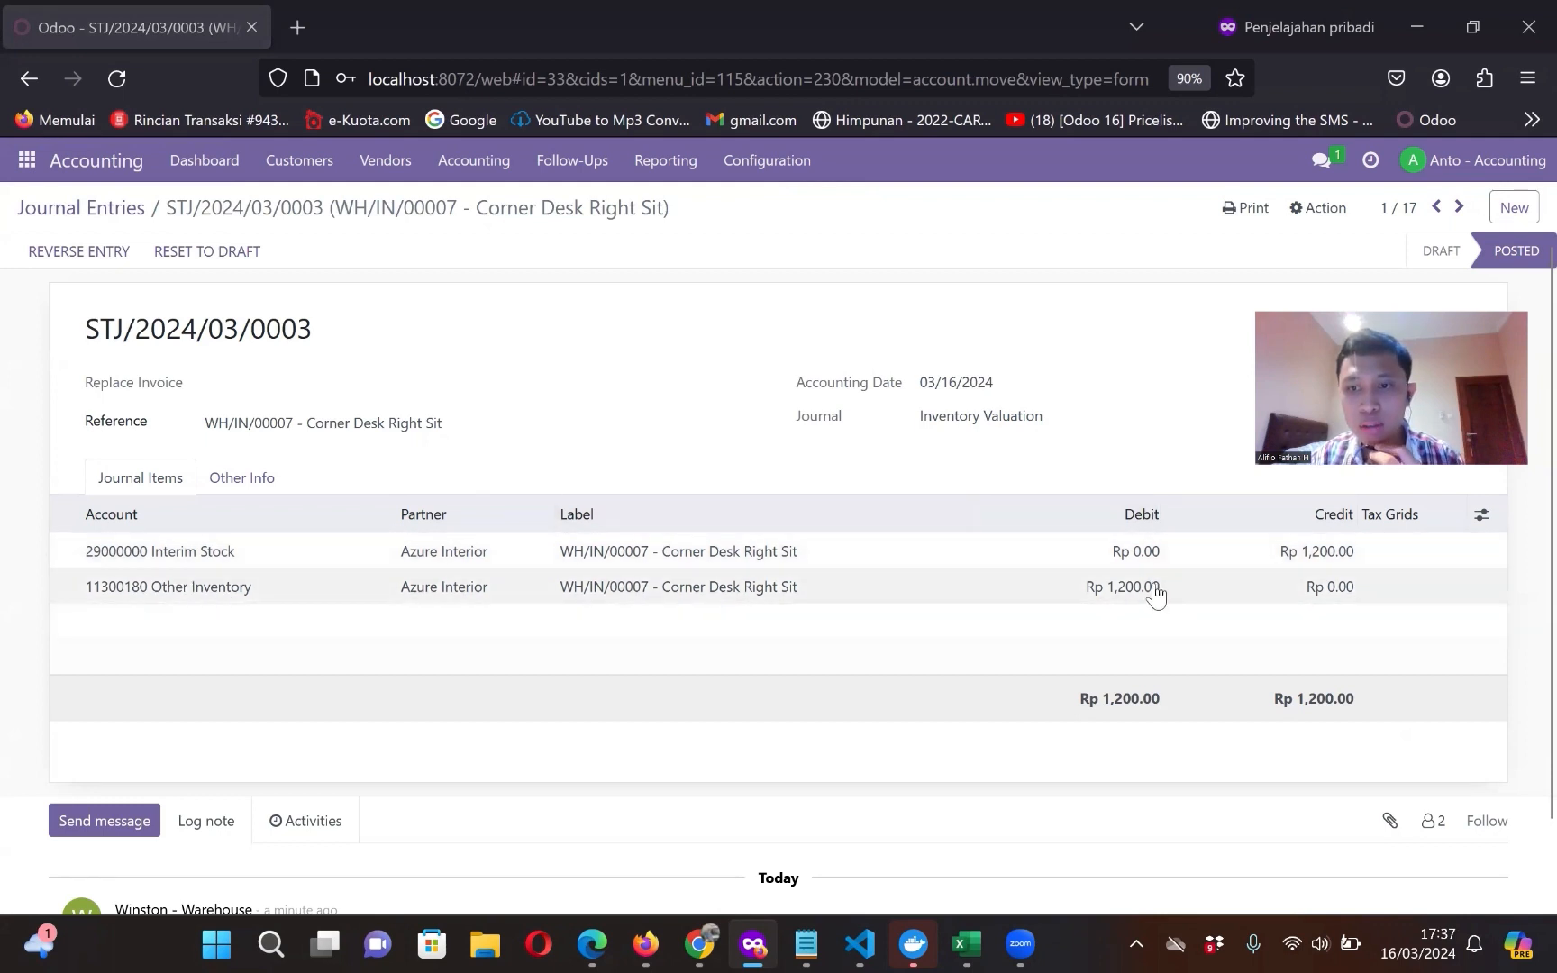
pyautogui.scroll(-1, 1156, 595)
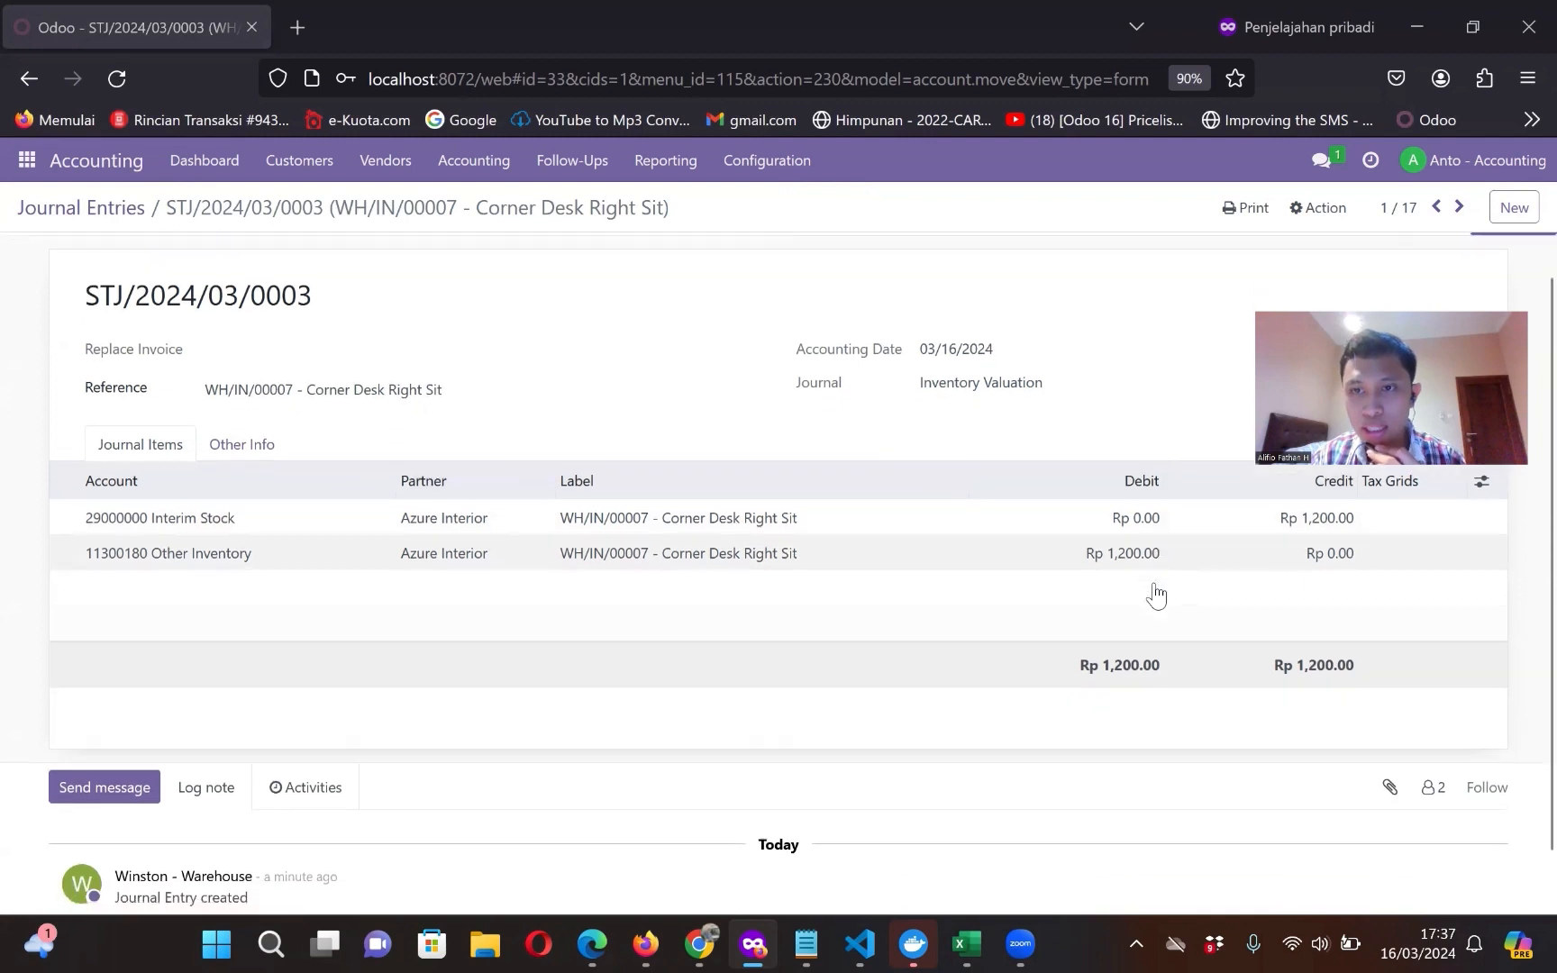
pyautogui.scroll(1, 1156, 595)
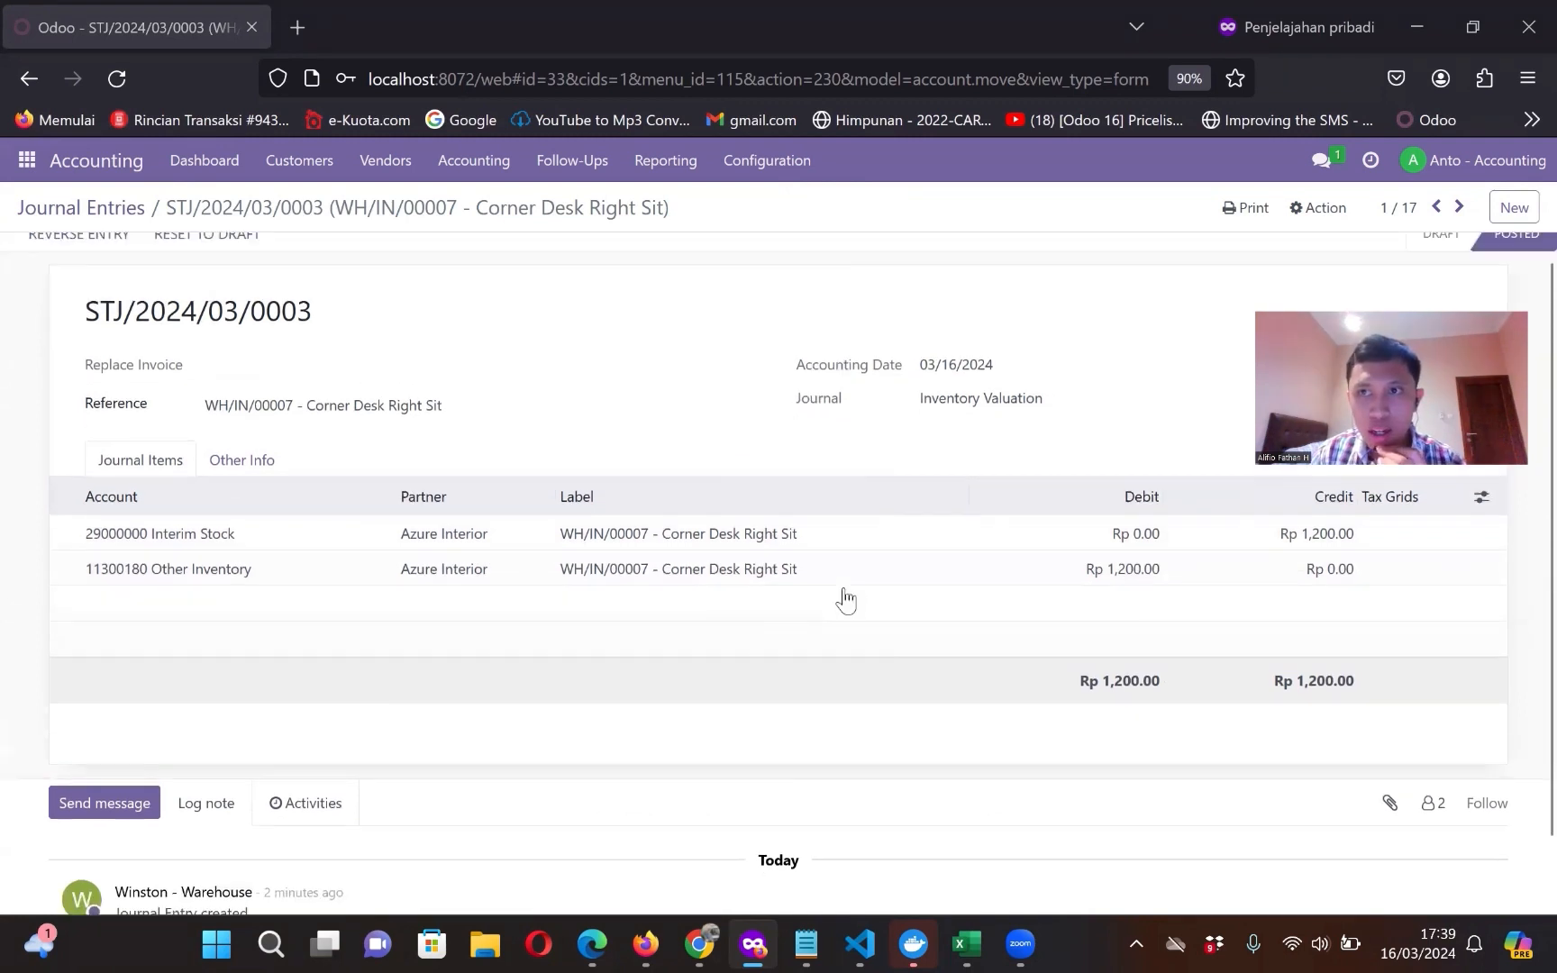
pyautogui.scroll(1, 844, 602)
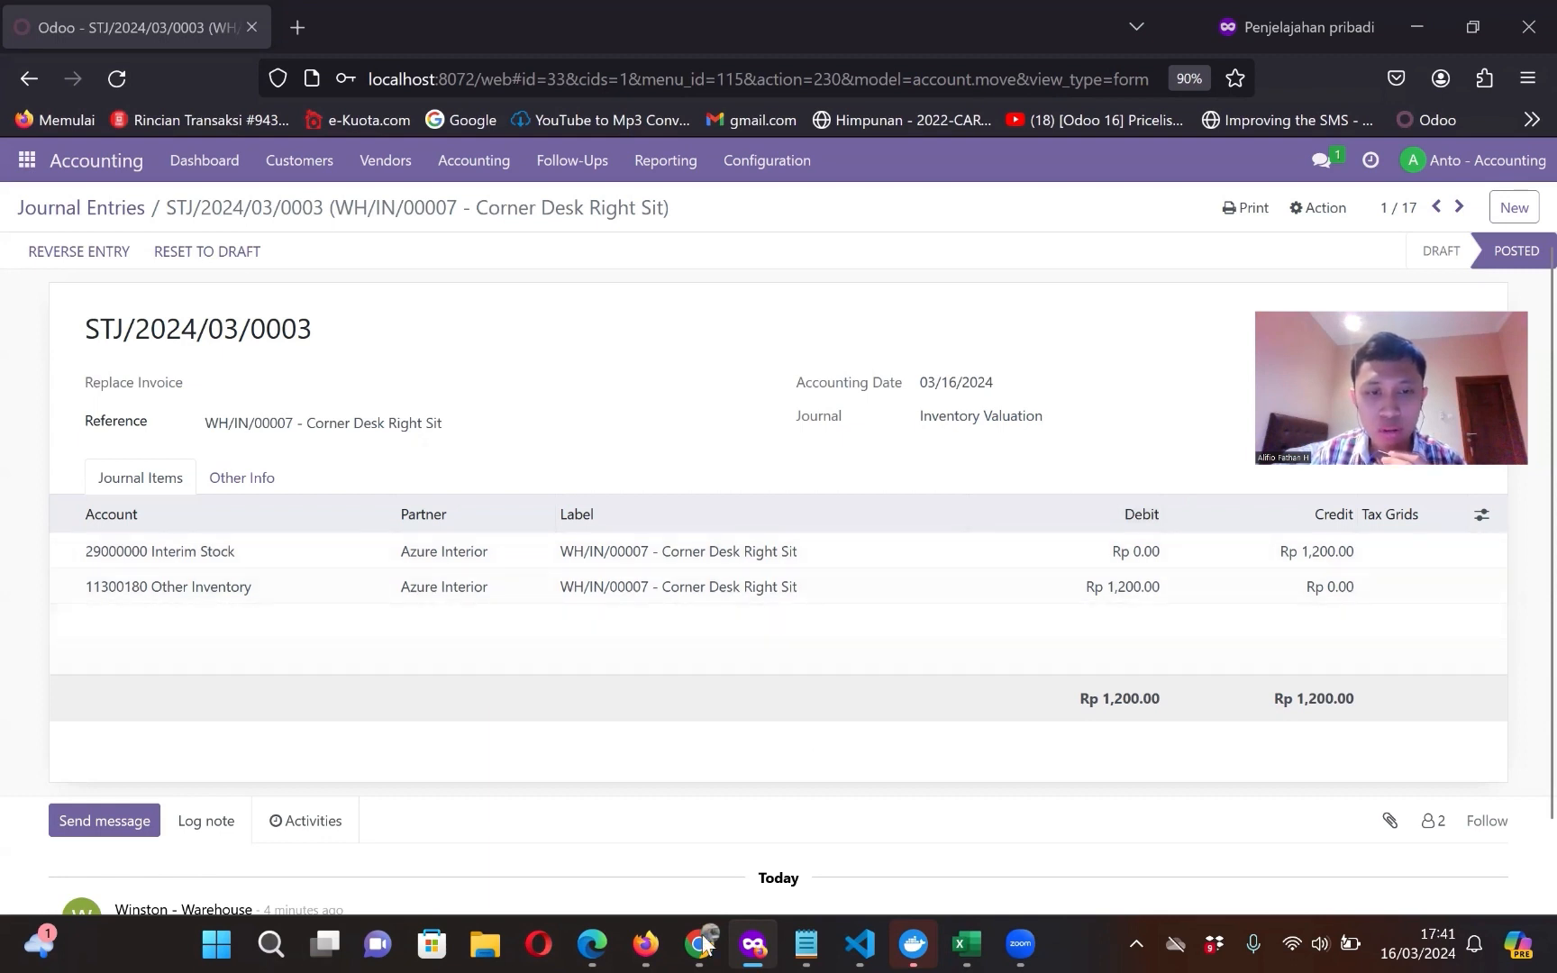
# Step: Switch to the Purchase user's Chrome incognito window, open the confirmed Azure Interior purchase order and review its received and billed quantities
pyautogui.moveTo(704, 943)
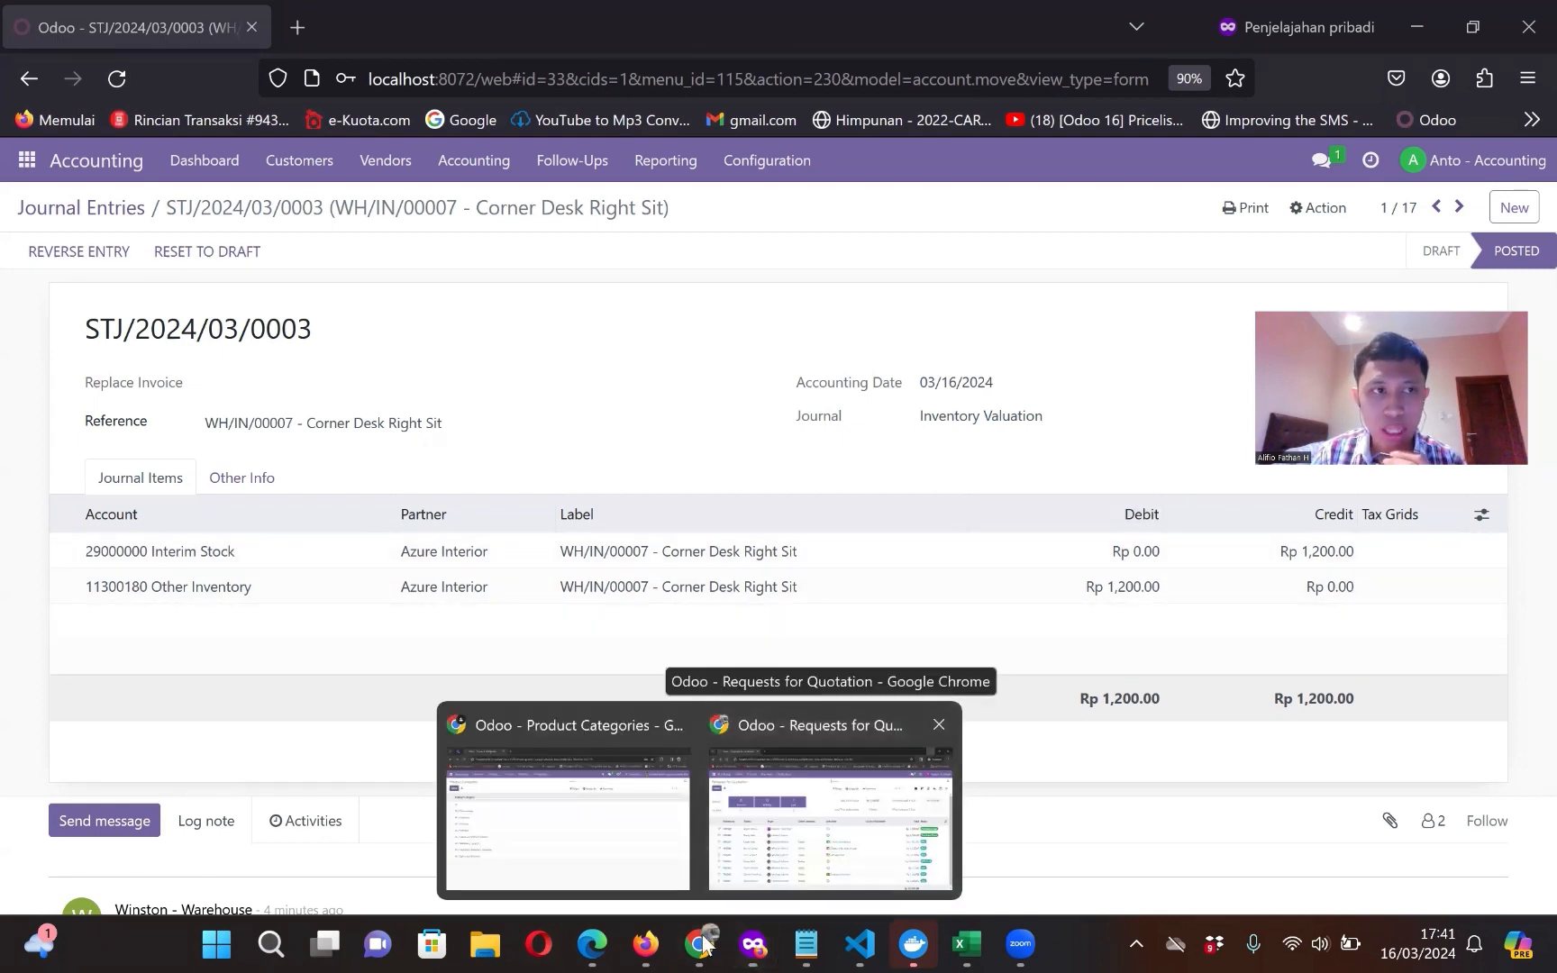
pyautogui.click(757, 725)
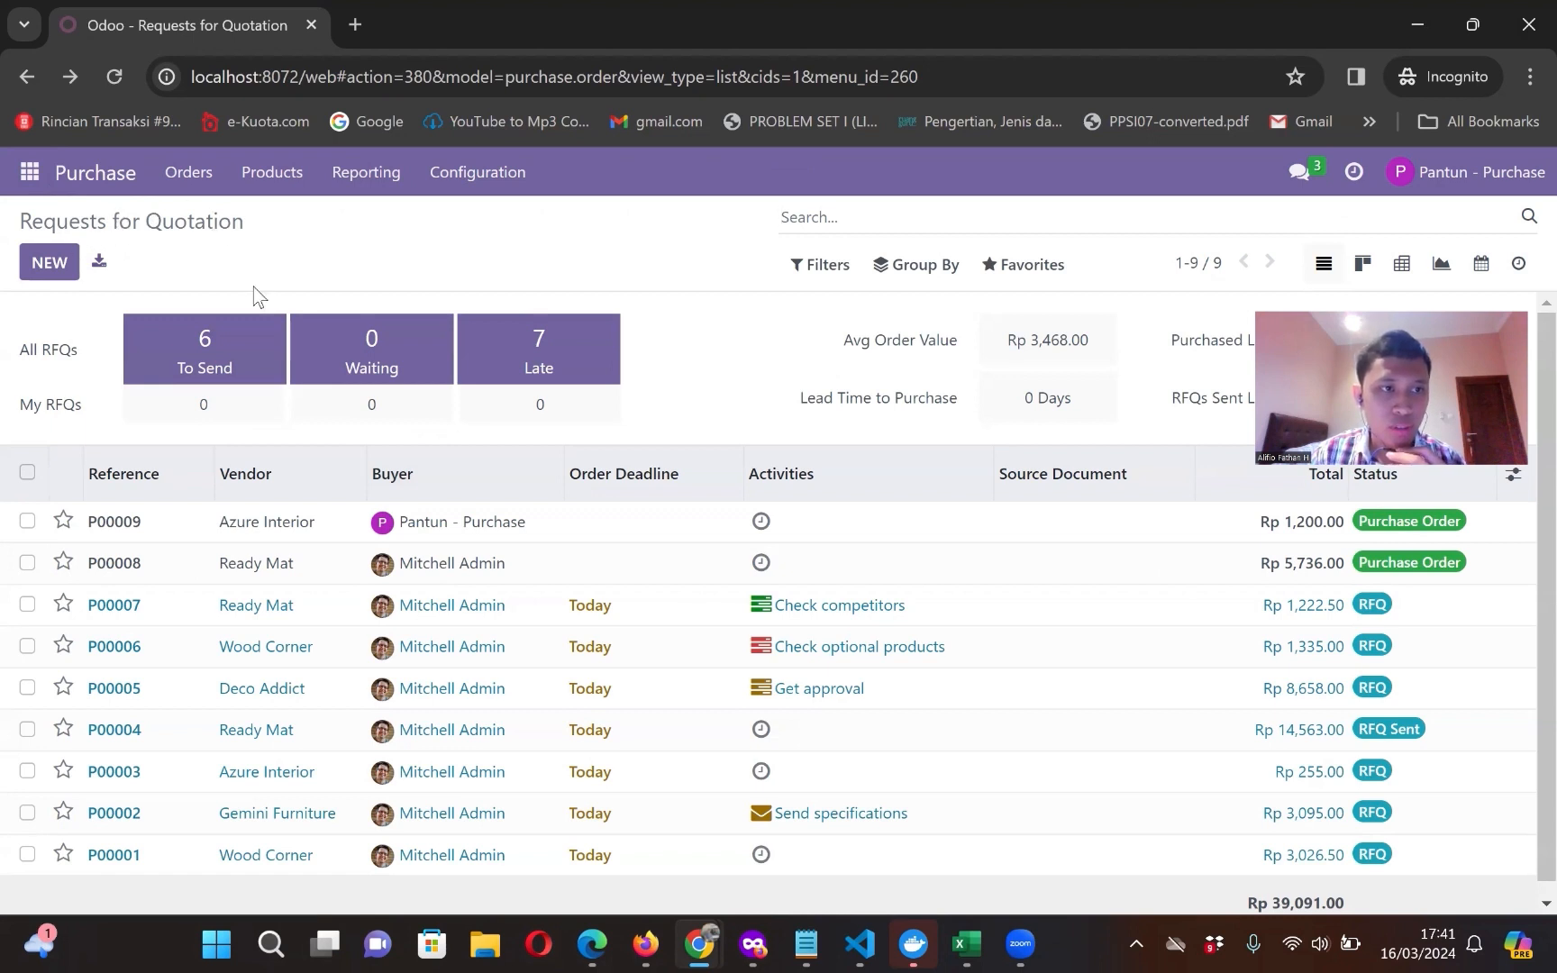
pyautogui.scroll(-1, 154, 489)
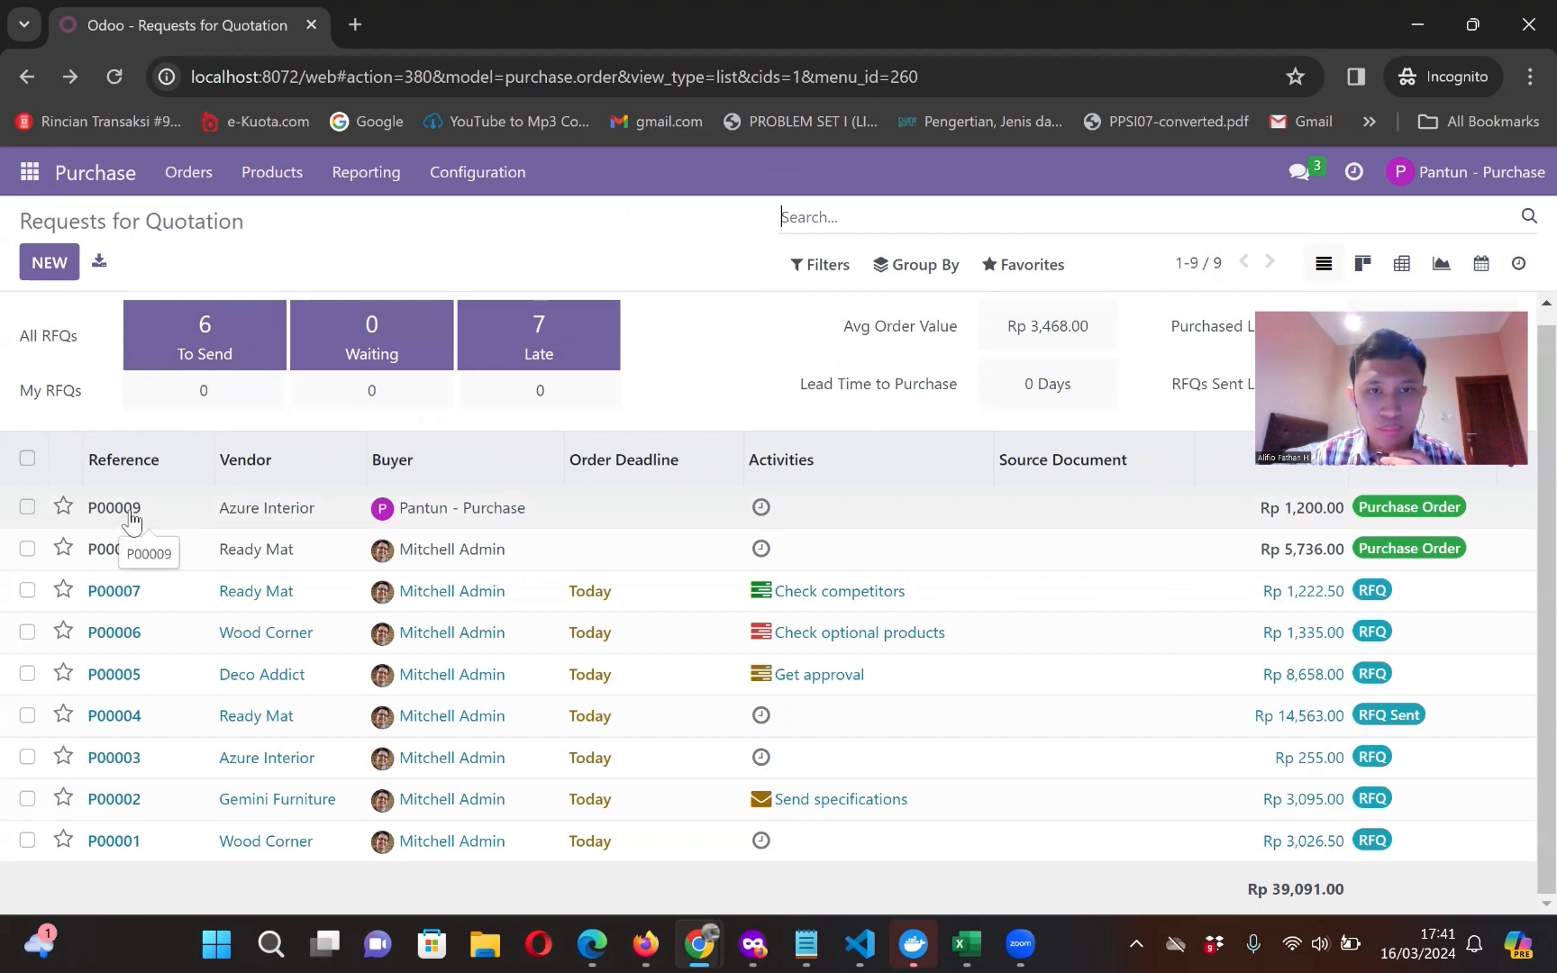
pyautogui.click(131, 515)
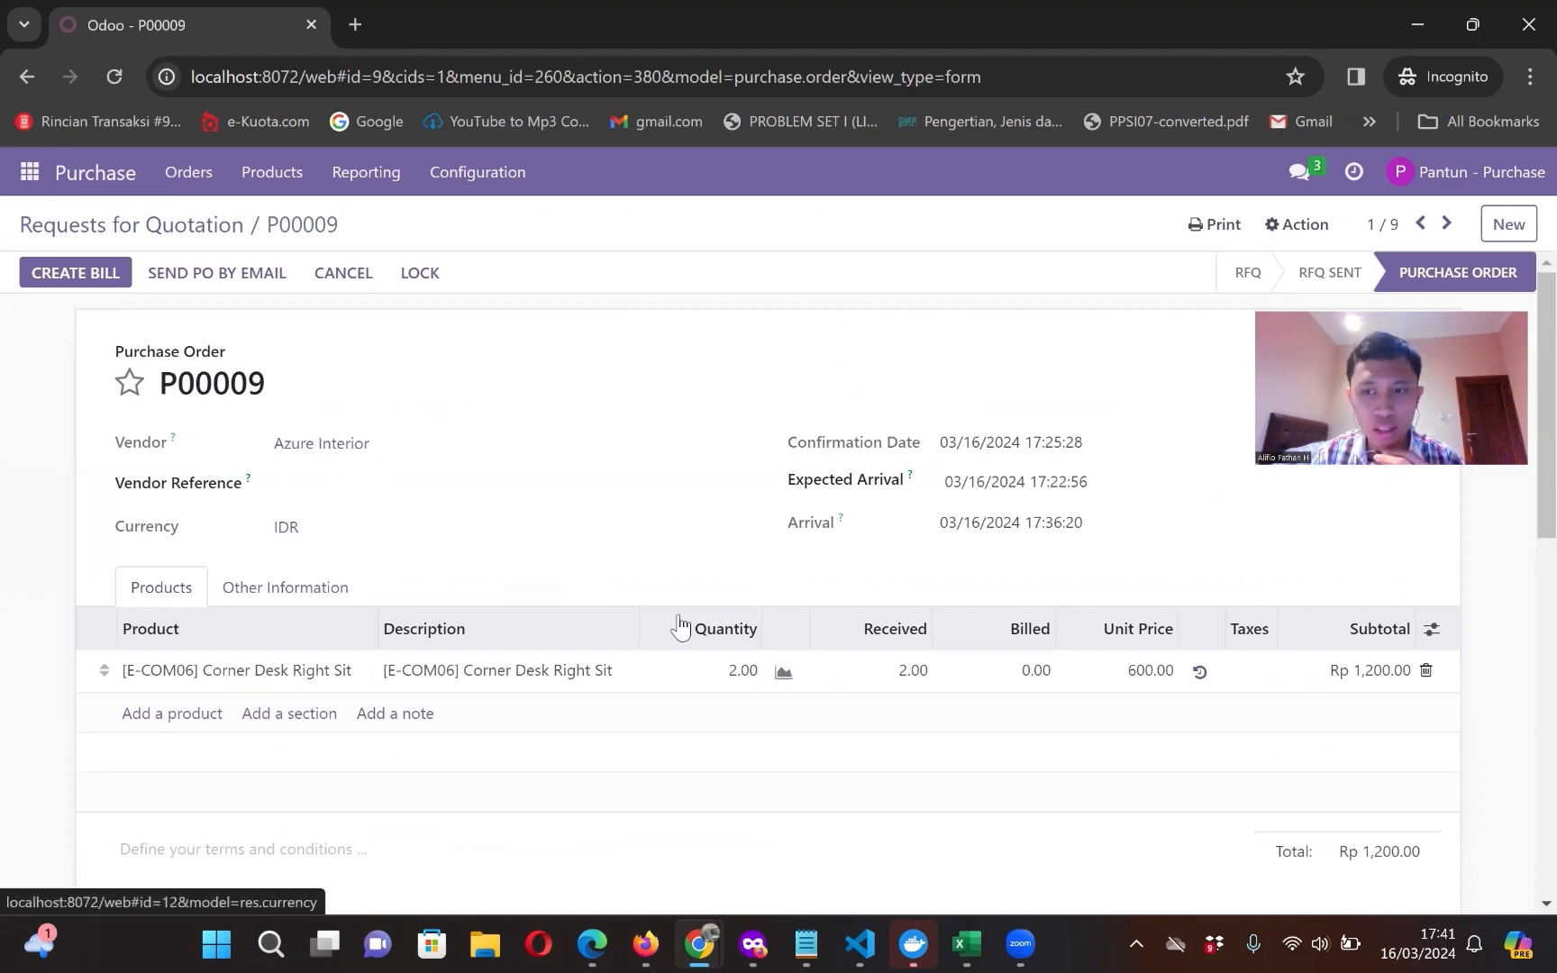
pyautogui.scroll(-1, 685, 636)
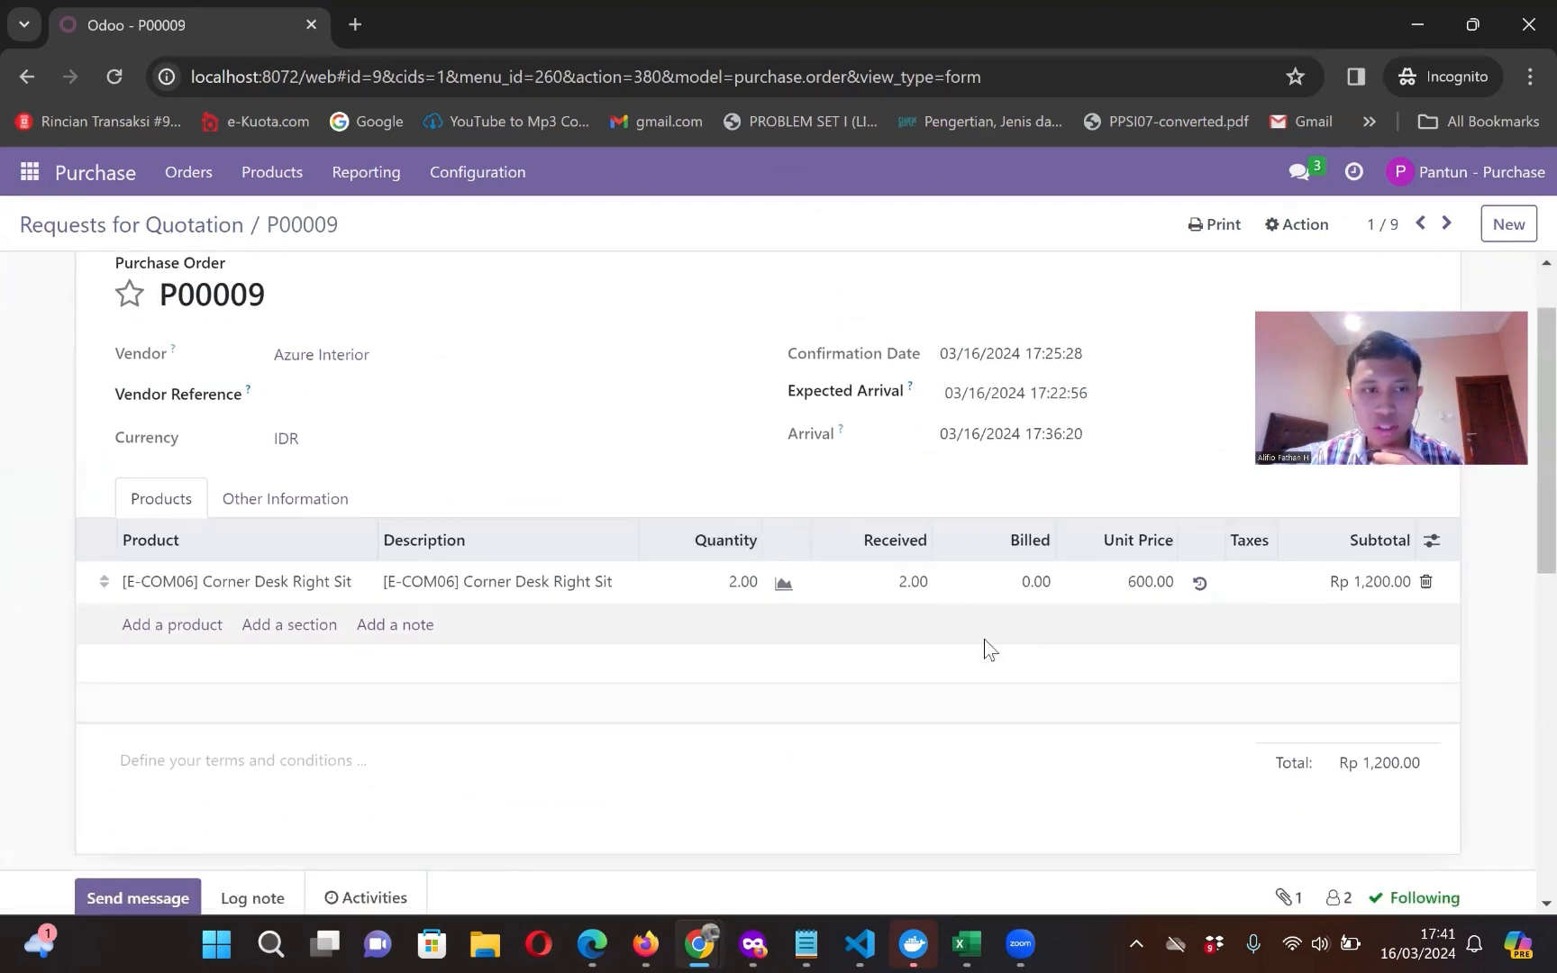
pyautogui.scroll(1, 989, 647)
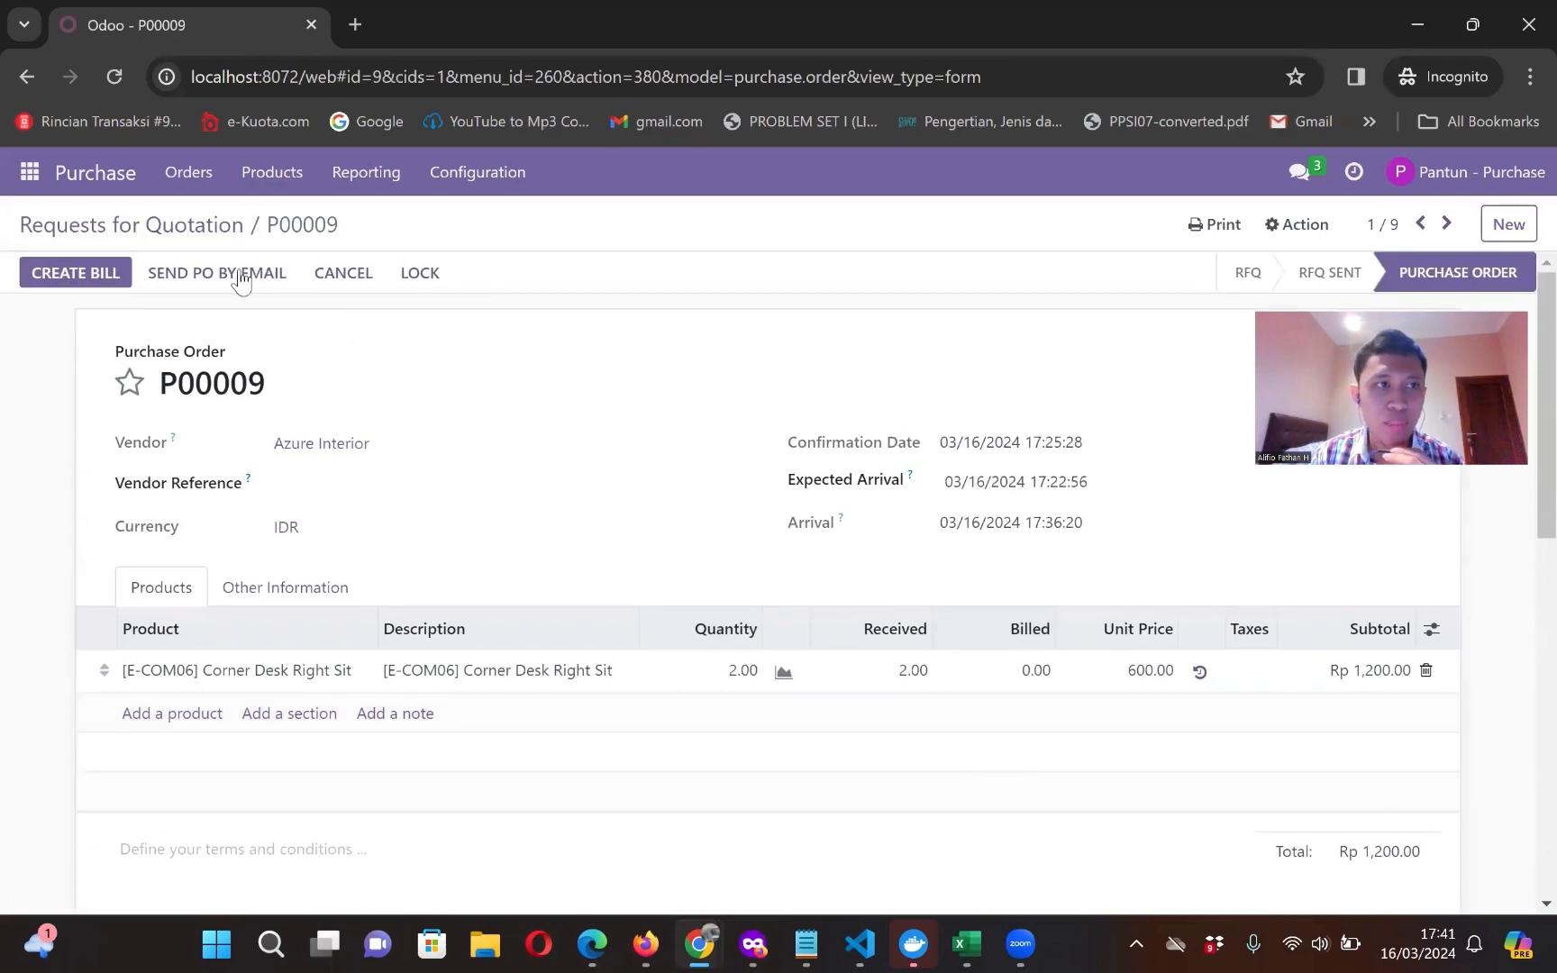
# Step: Create a draft vendor bill from the purchase order and review its invoice line and message log
pyautogui.click(112, 273)
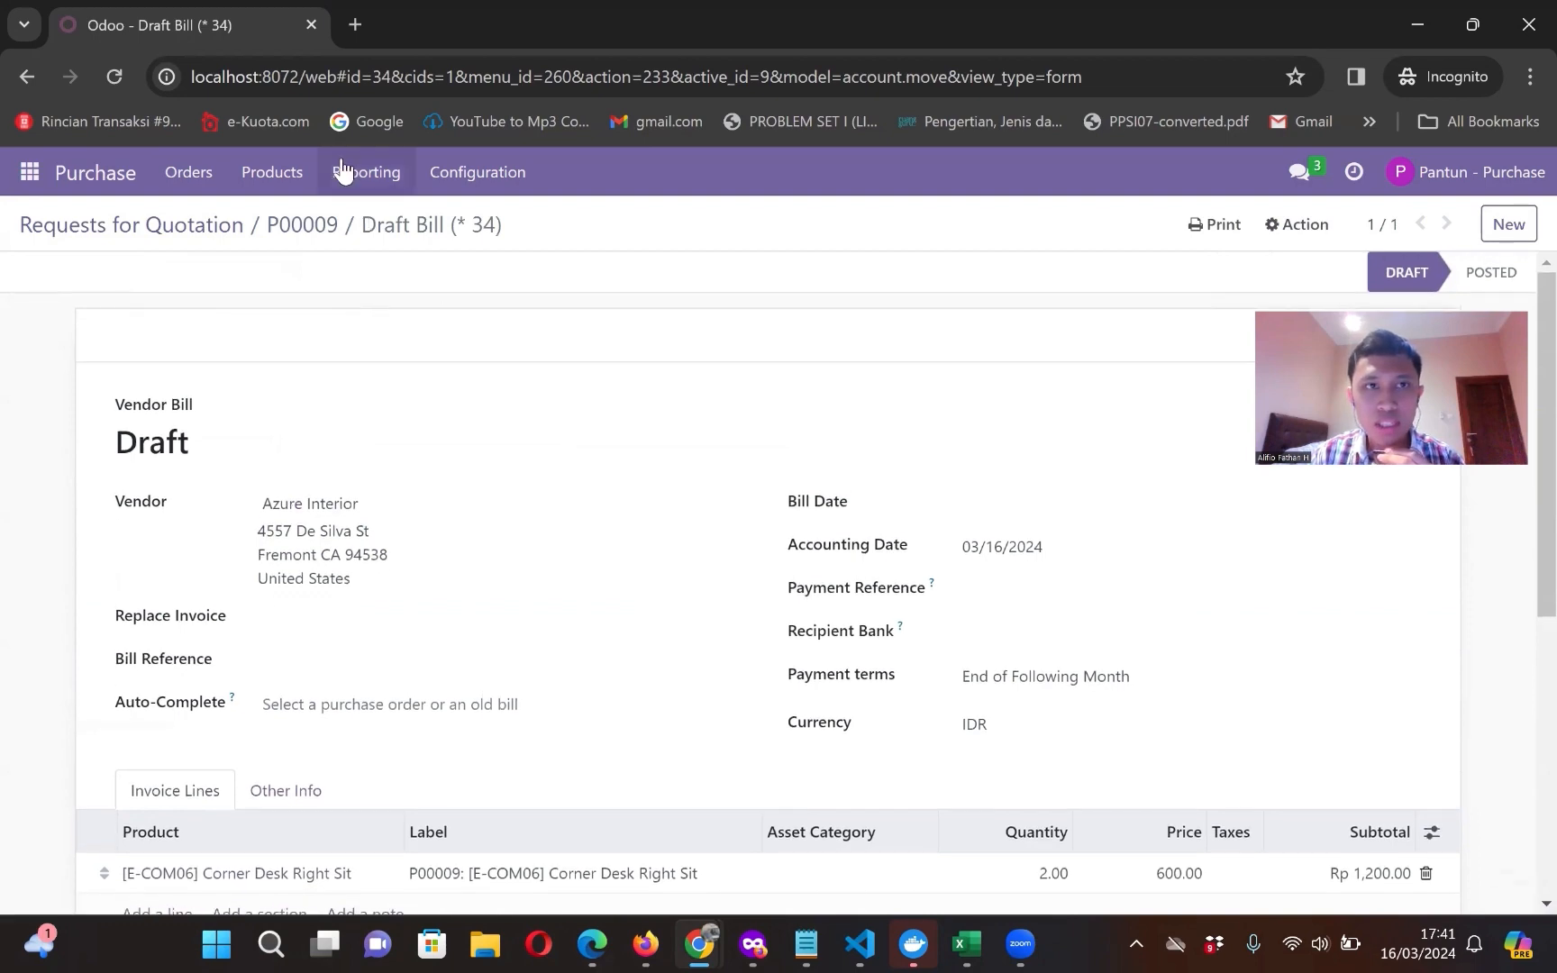
pyautogui.scroll(-5, 899, 436)
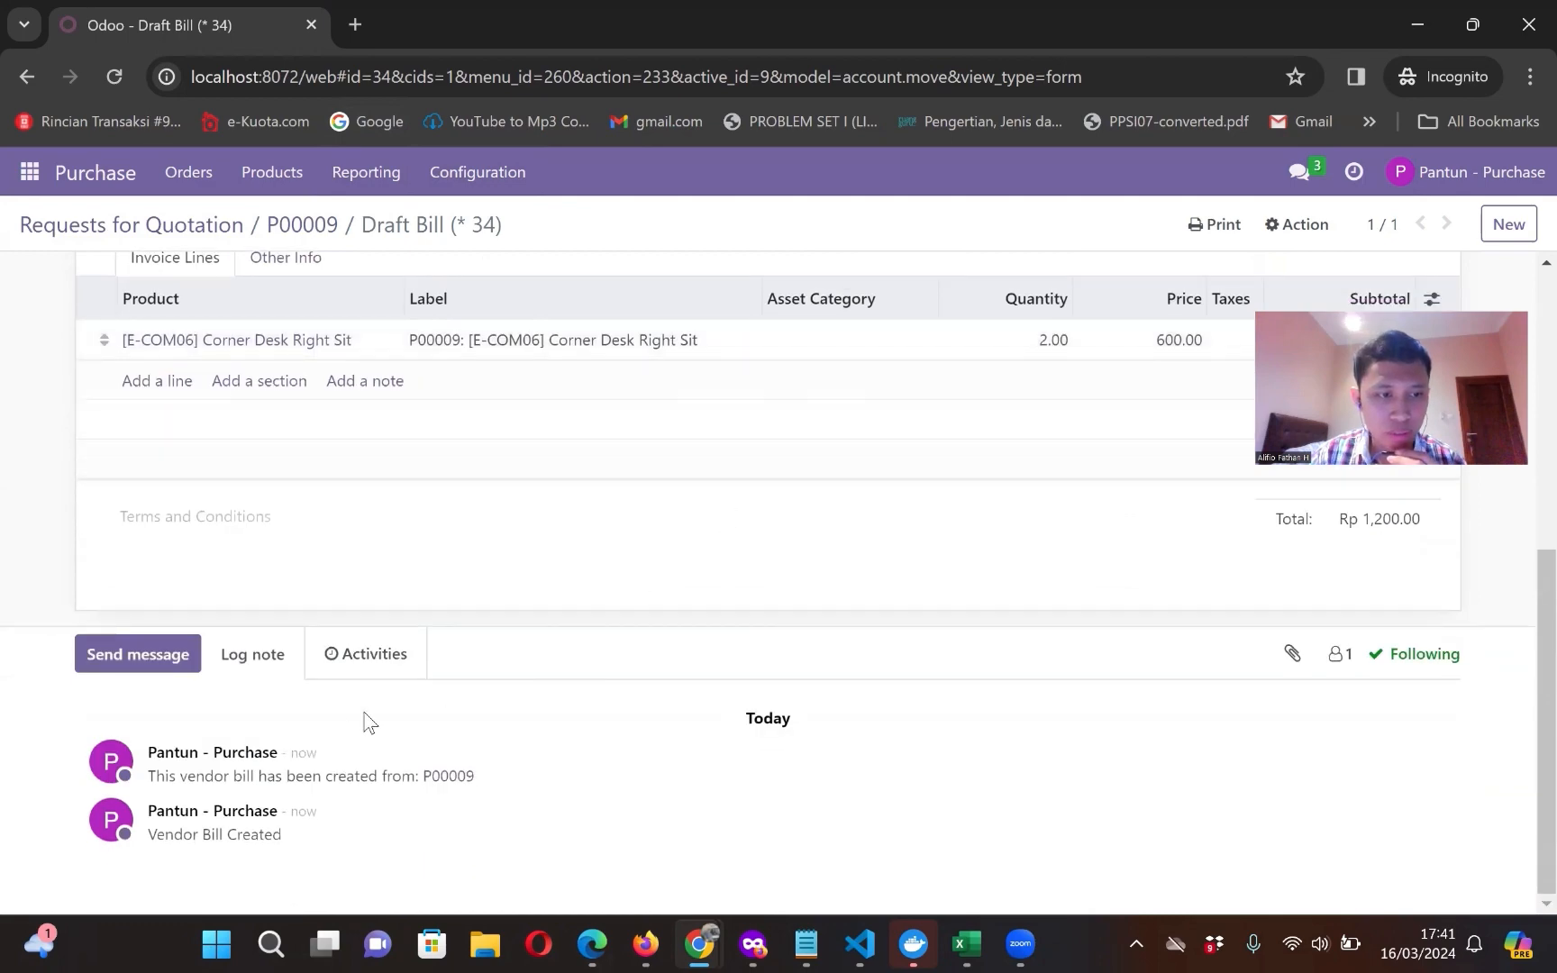
pyautogui.scroll(4, 566, 728)
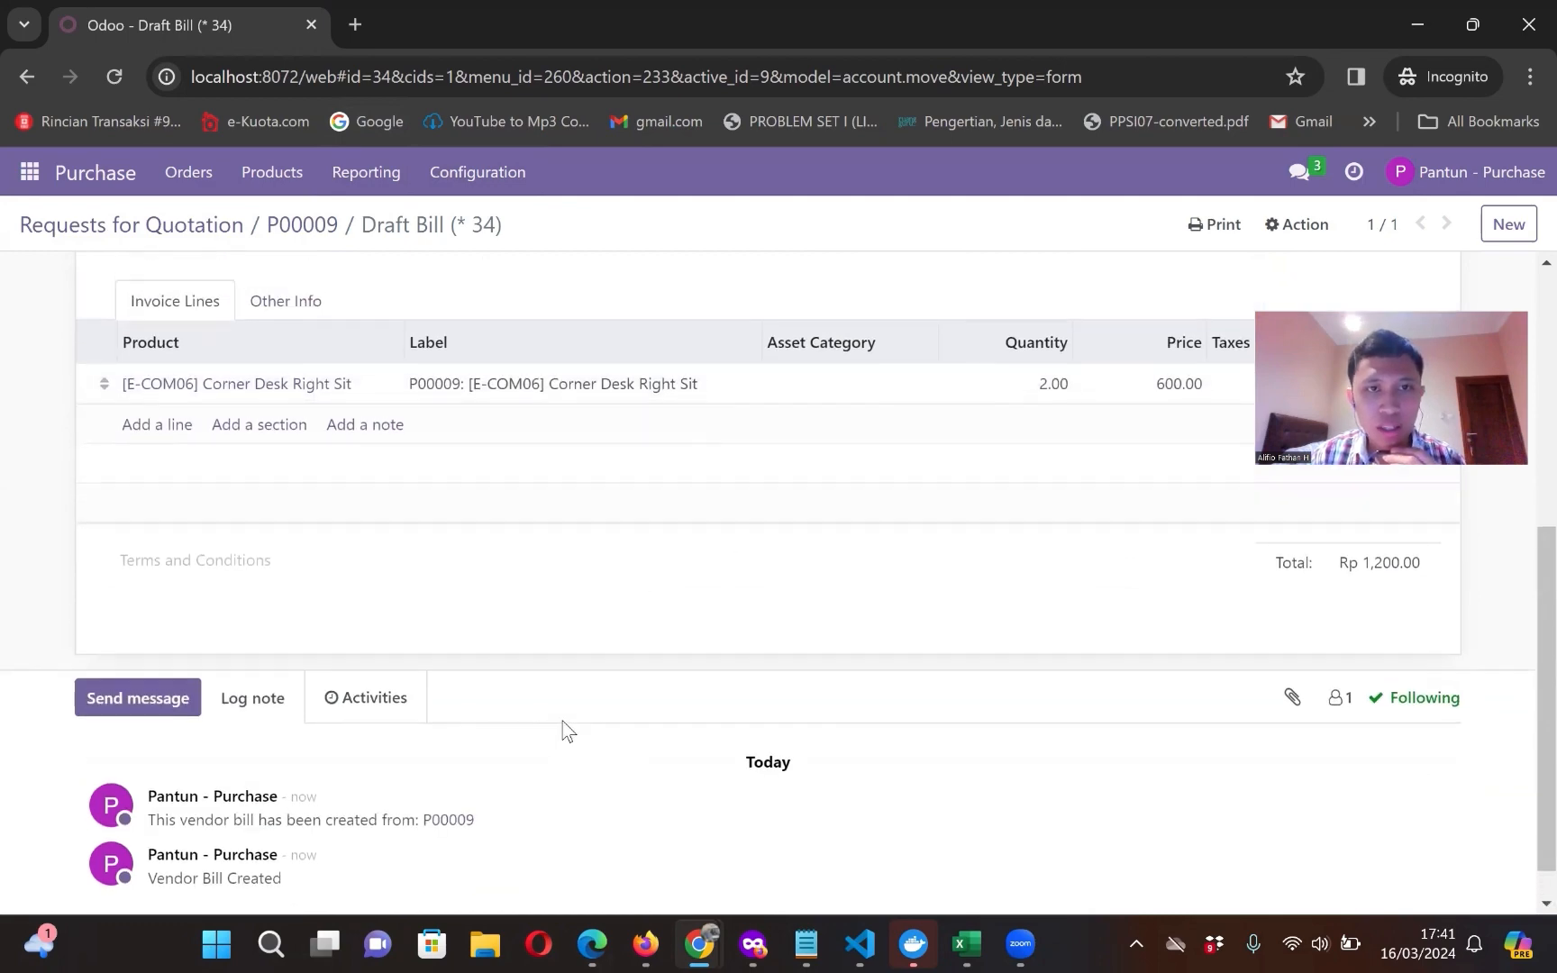
pyautogui.scroll(1, 562, 721)
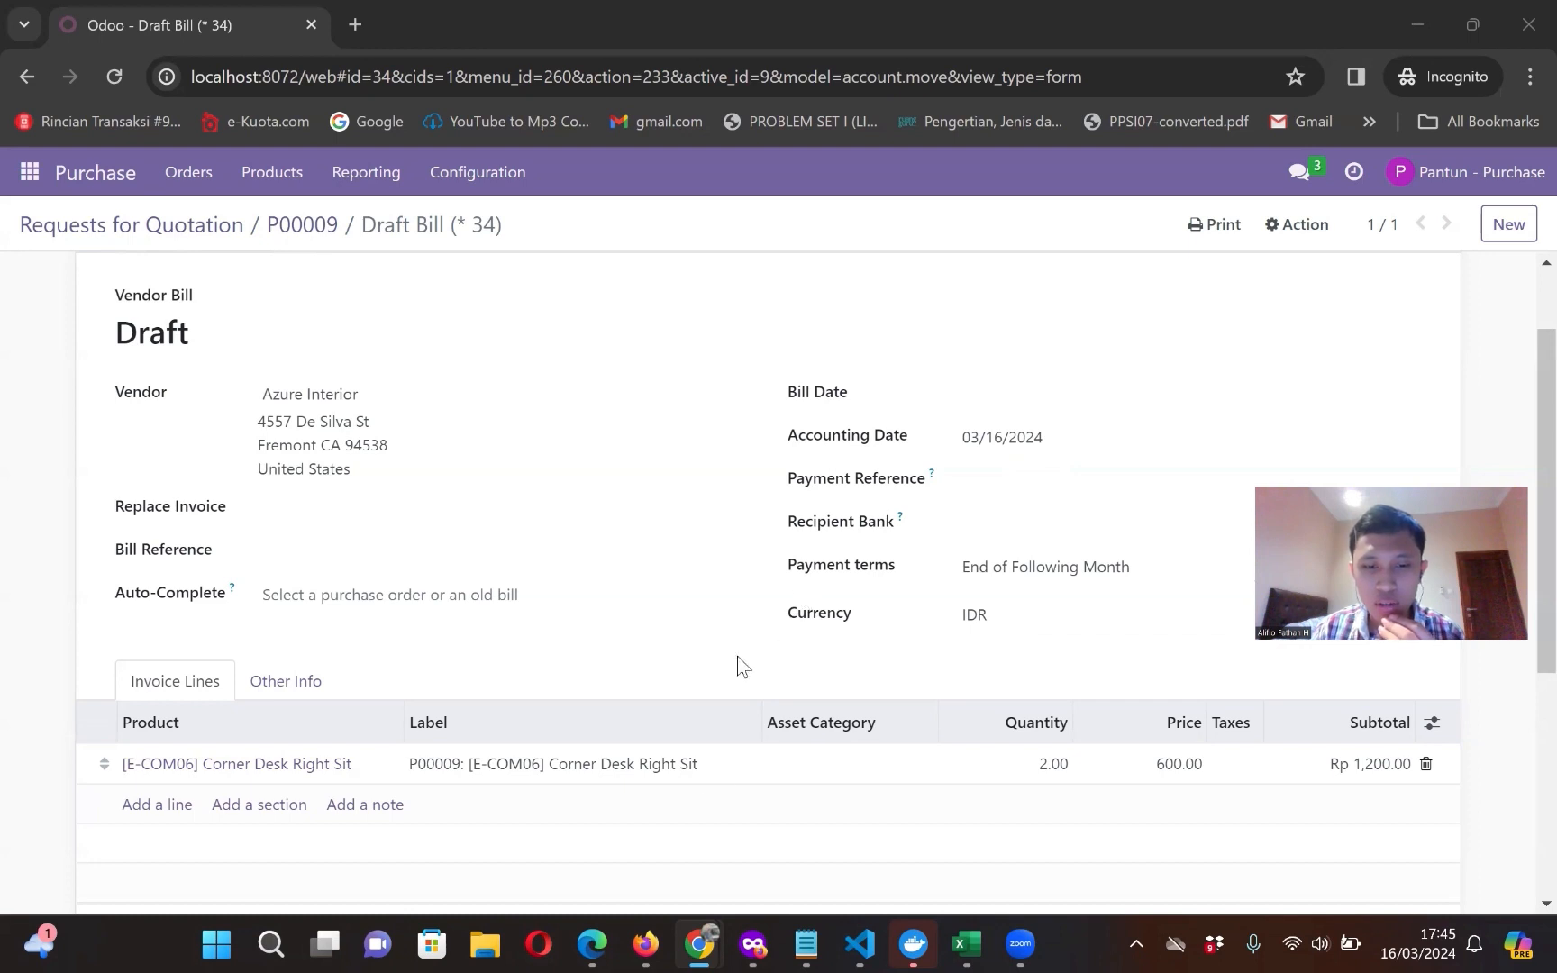
# Step: Switch to the Accounting user's Firefox private window, open Azure Interior's draft bill from Vendor Bills and review its details
pyautogui.click(748, 944)
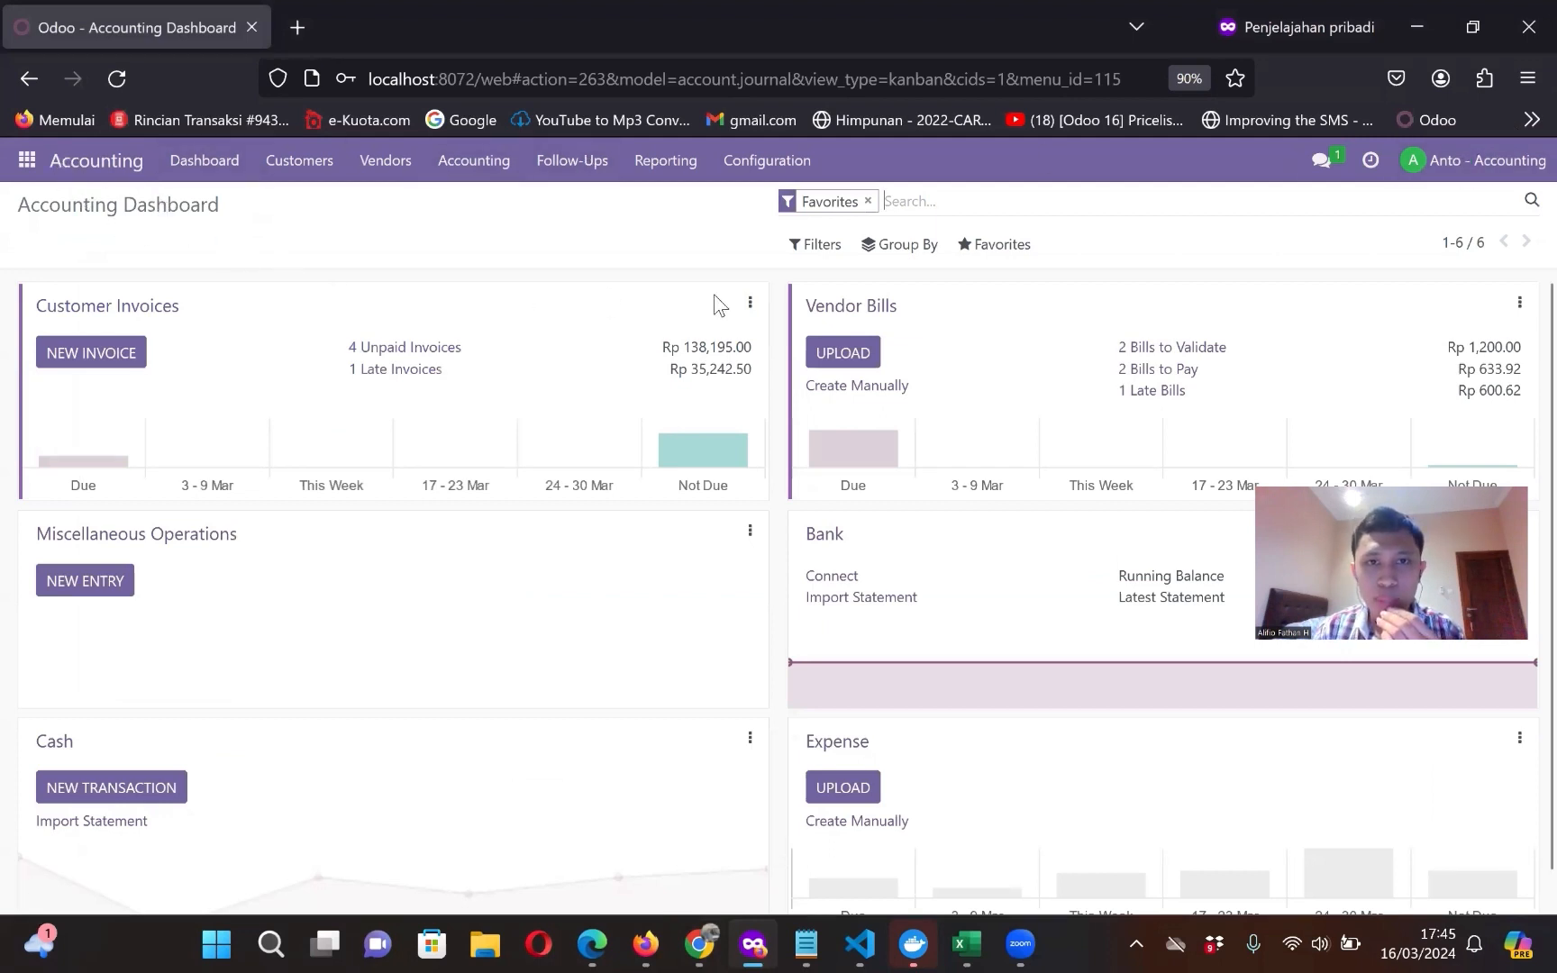
pyautogui.click(831, 305)
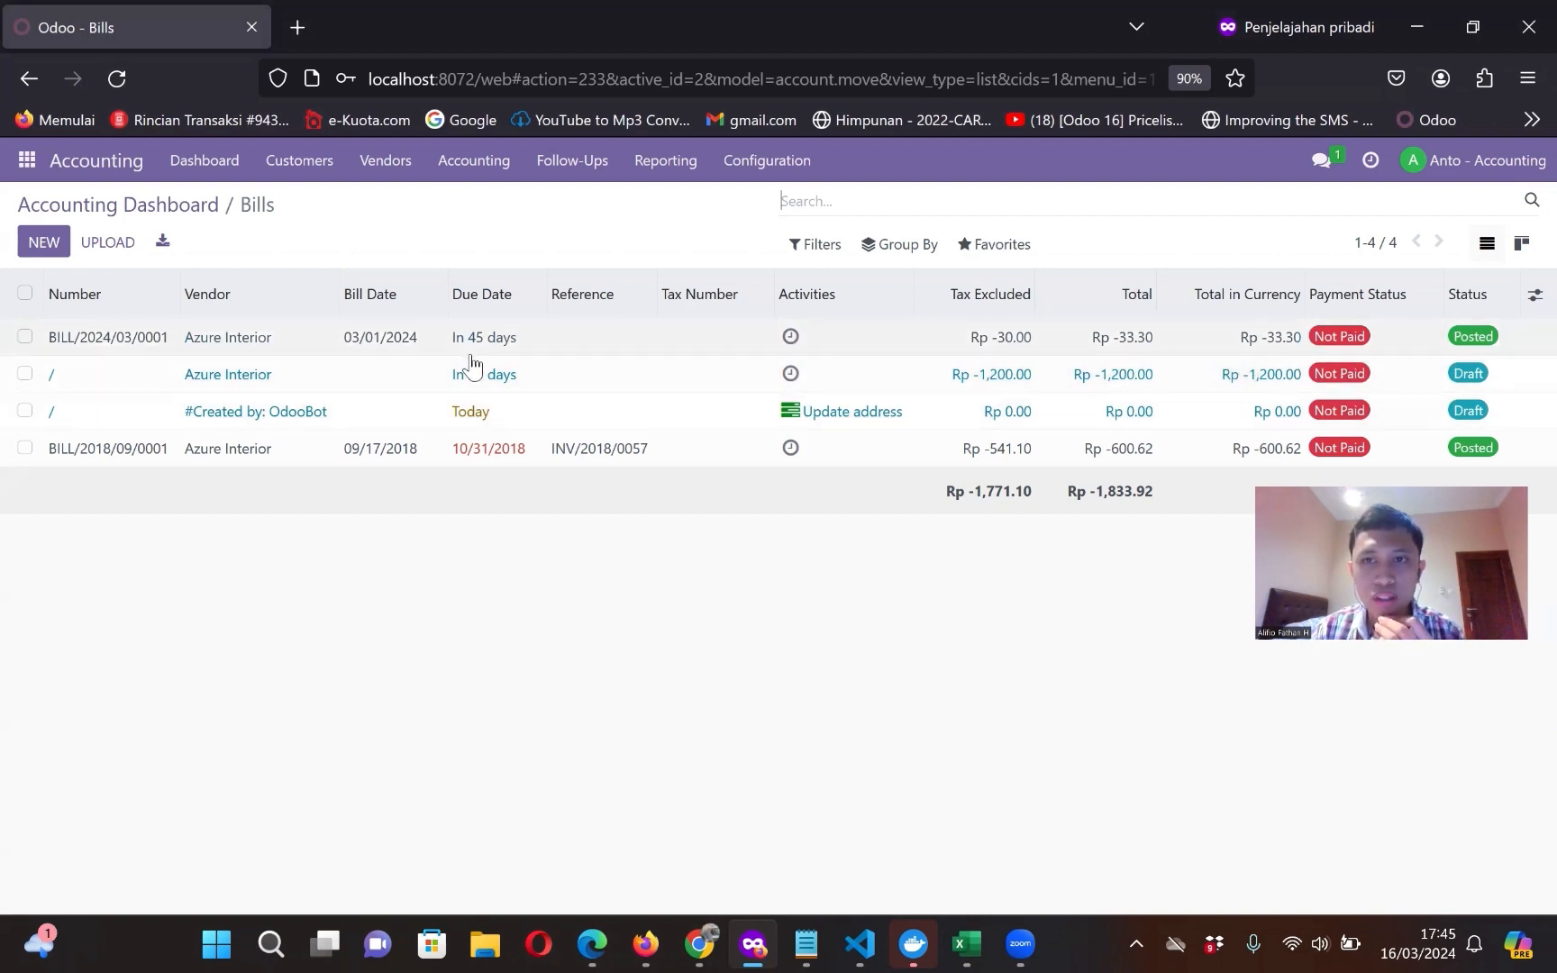
pyautogui.doubleClick(244, 373)
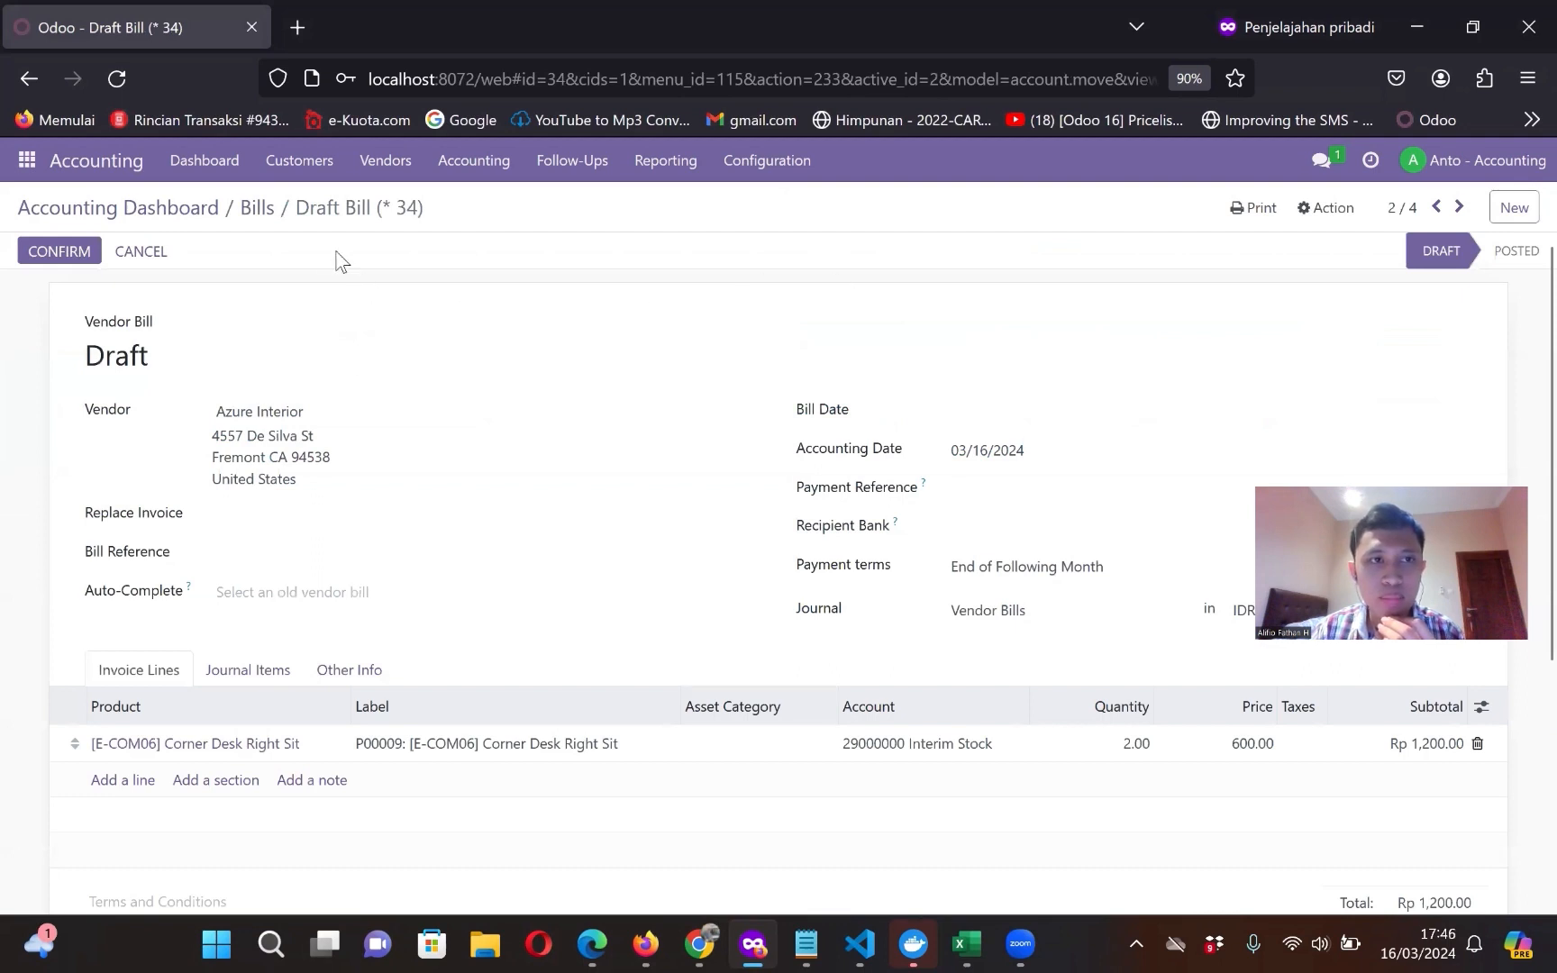
pyautogui.scroll(-3, 497, 406)
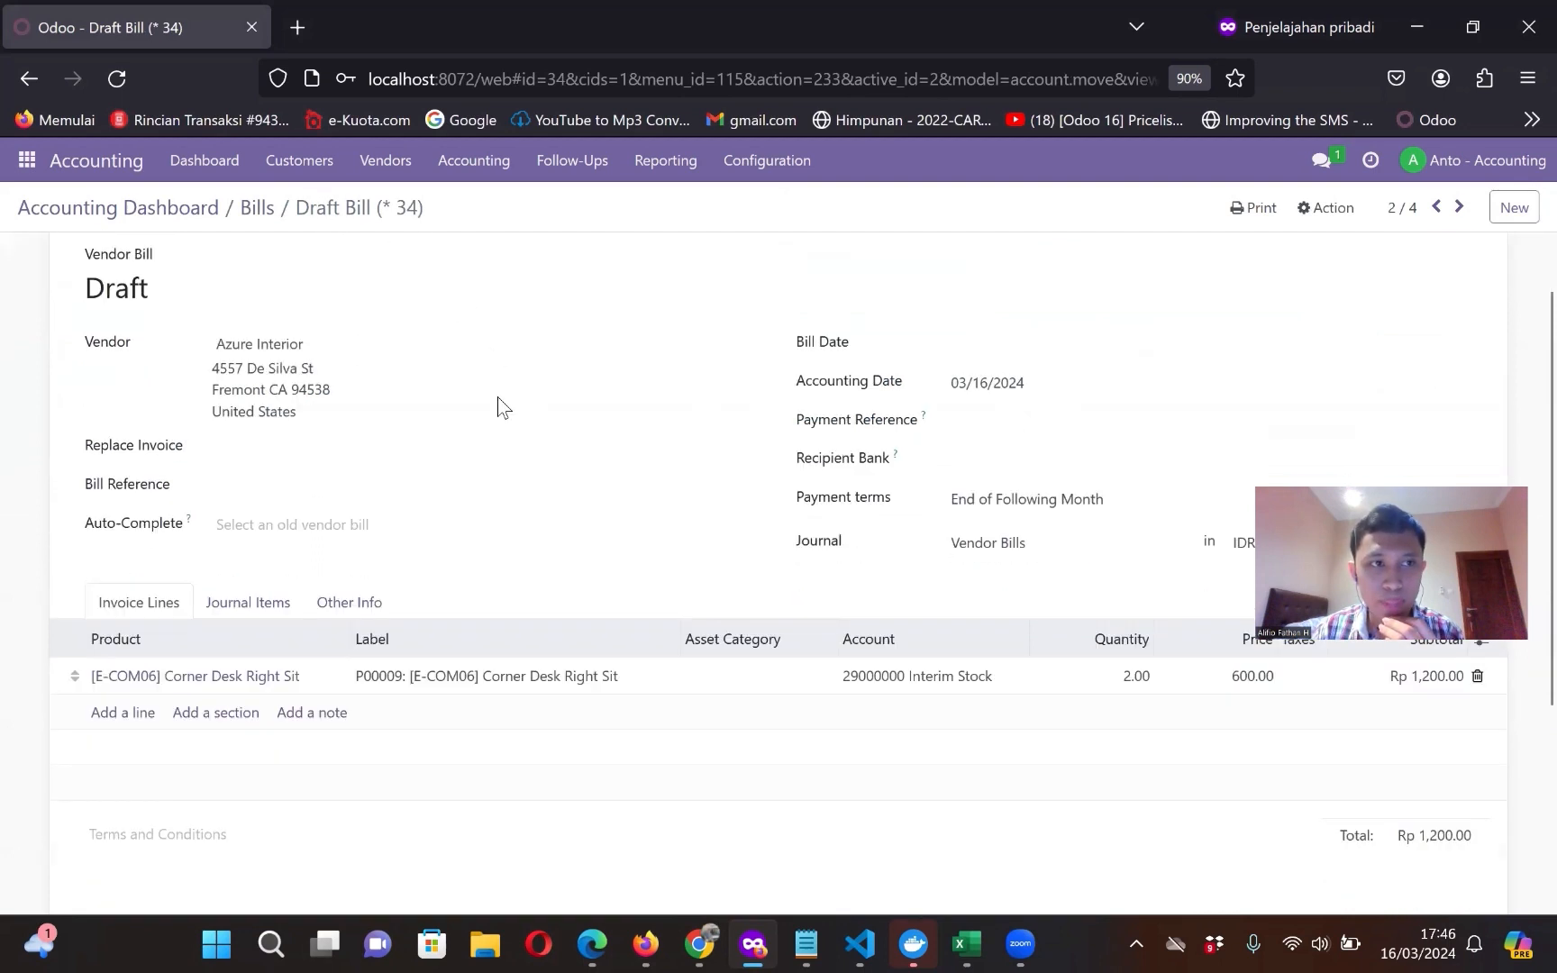
pyautogui.scroll(3, 497, 405)
pyautogui.scroll(-1, 497, 405)
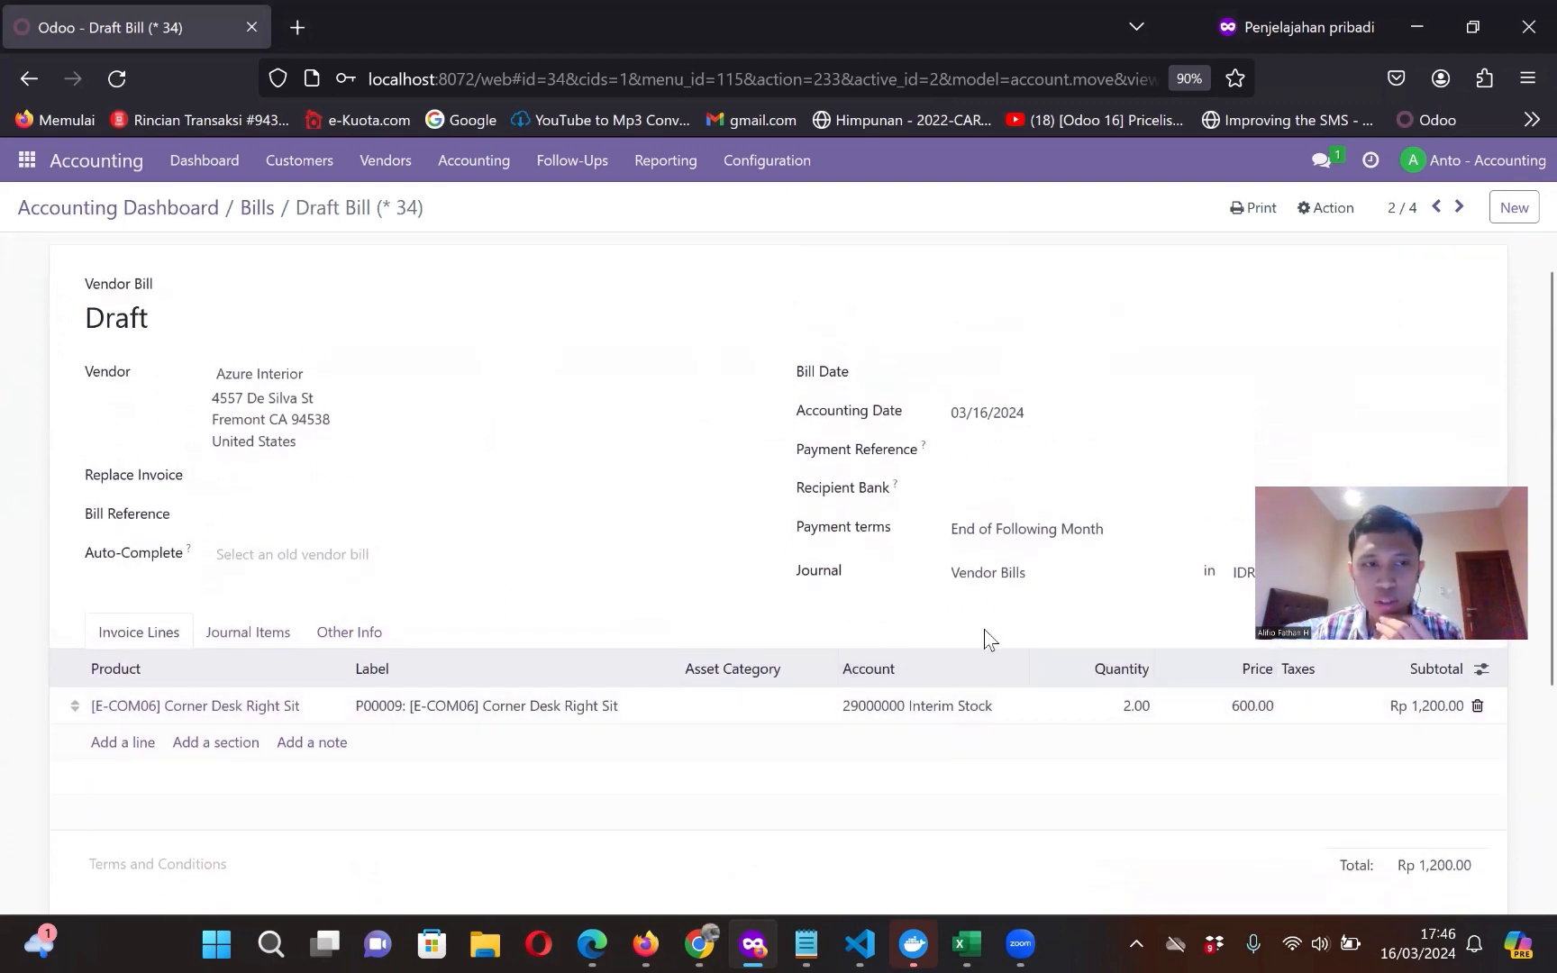
pyautogui.scroll(1, 984, 630)
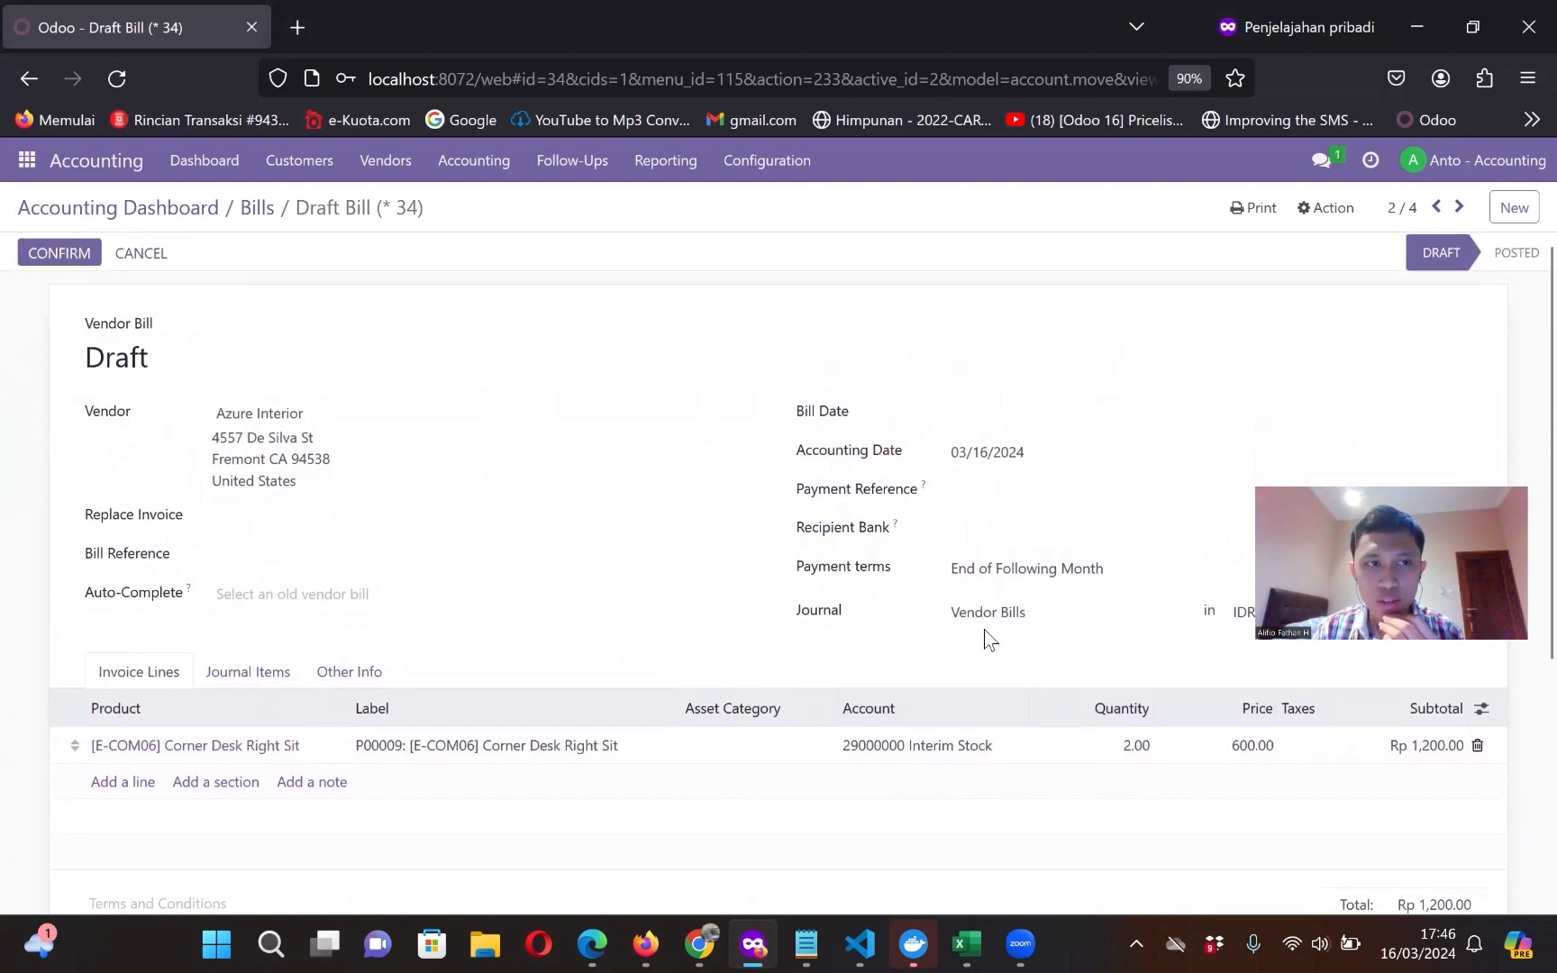
# Step: Set the bill date to 03/16/2024, save and confirm Azure Interior's vendor bill, and check its message log
pyautogui.click(1004, 411)
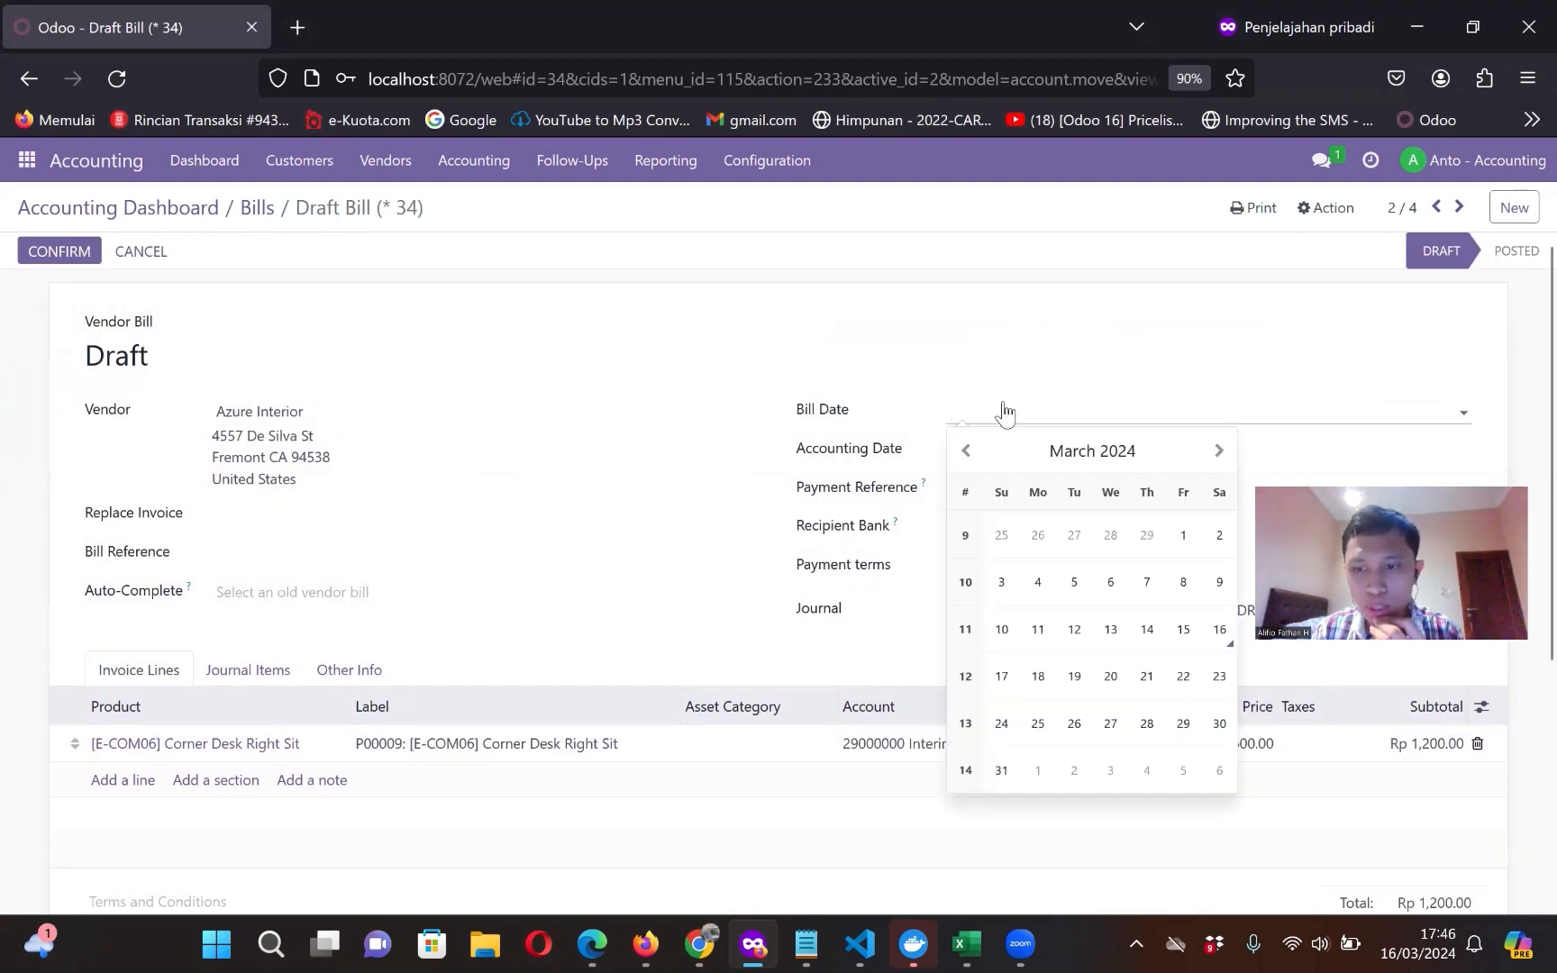
pyautogui.click(1215, 635)
pyautogui.click(995, 310)
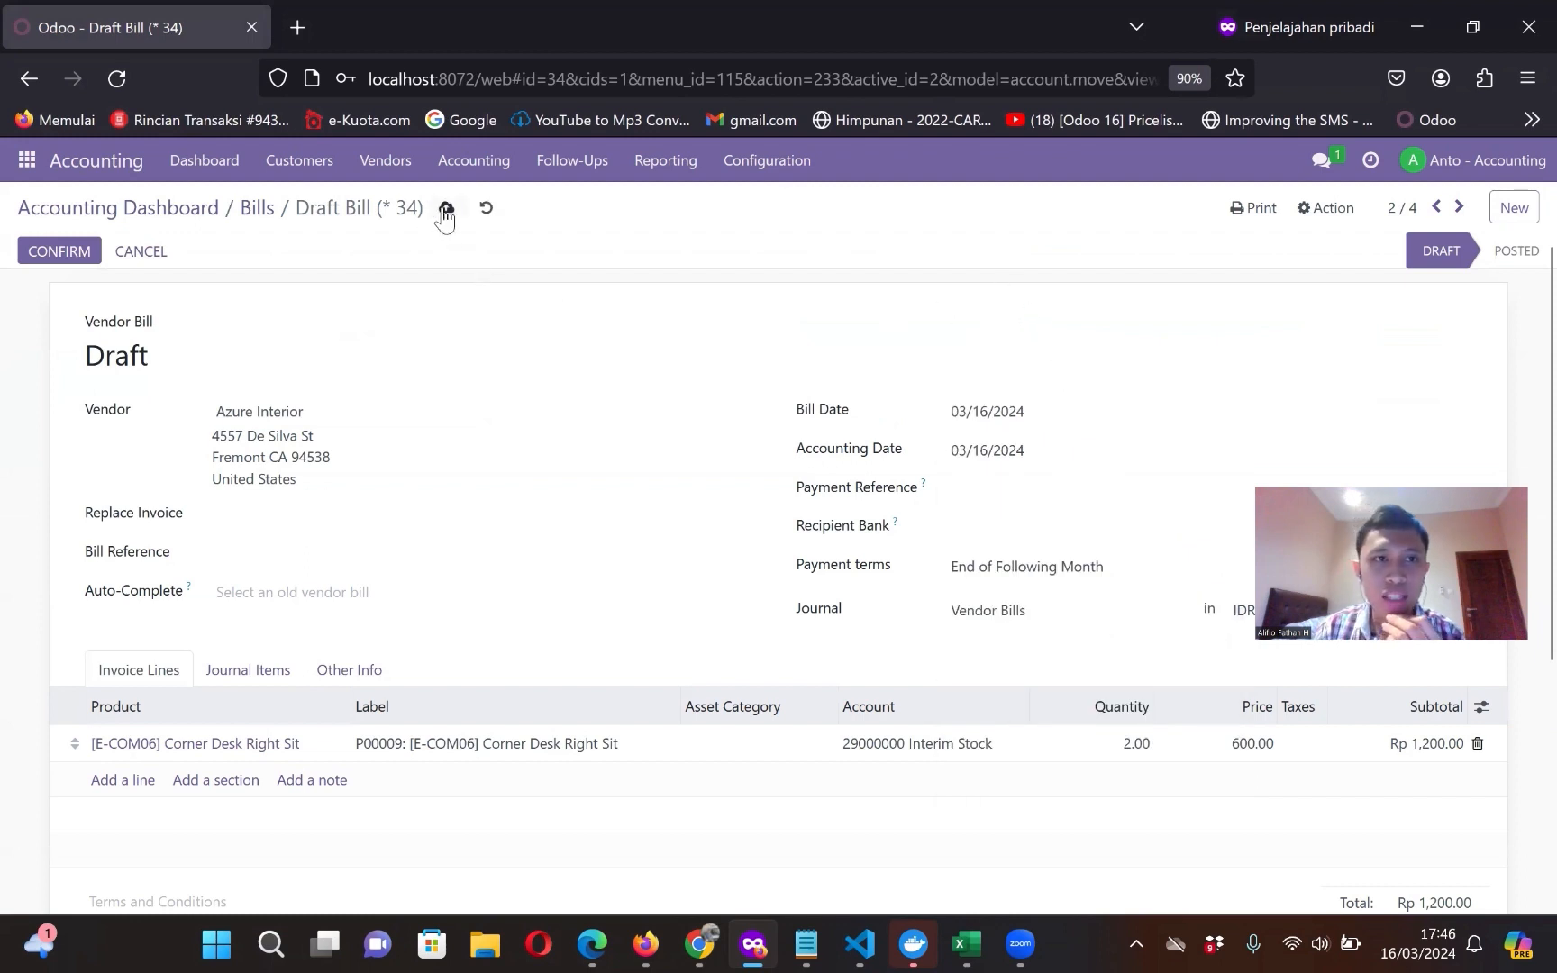
pyautogui.click(444, 209)
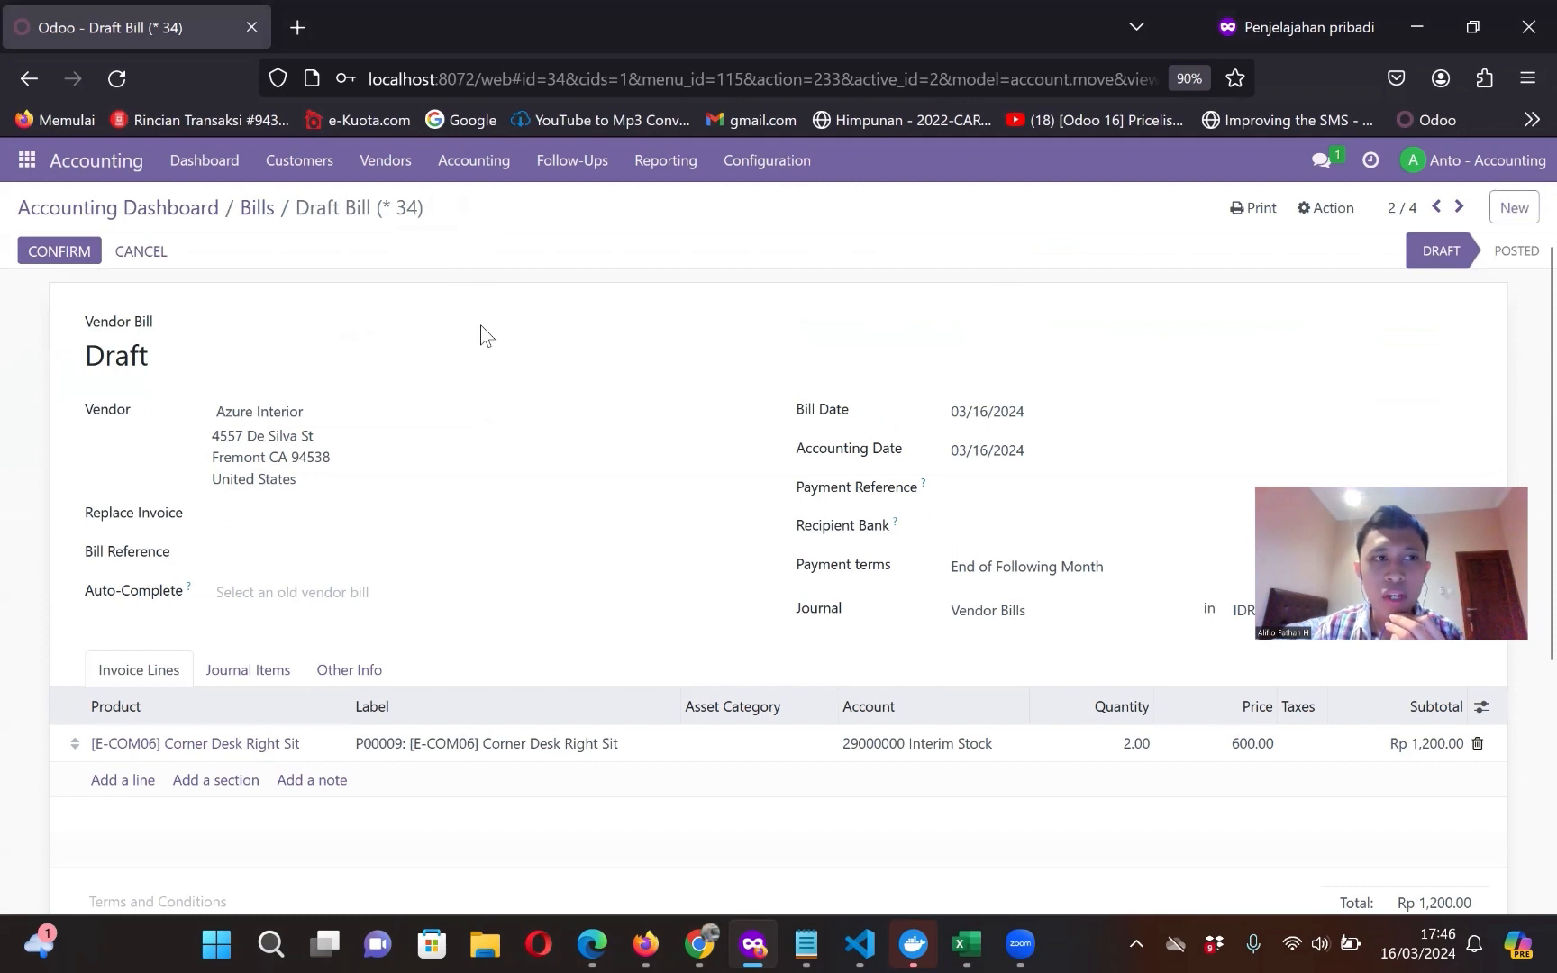
pyautogui.click(51, 252)
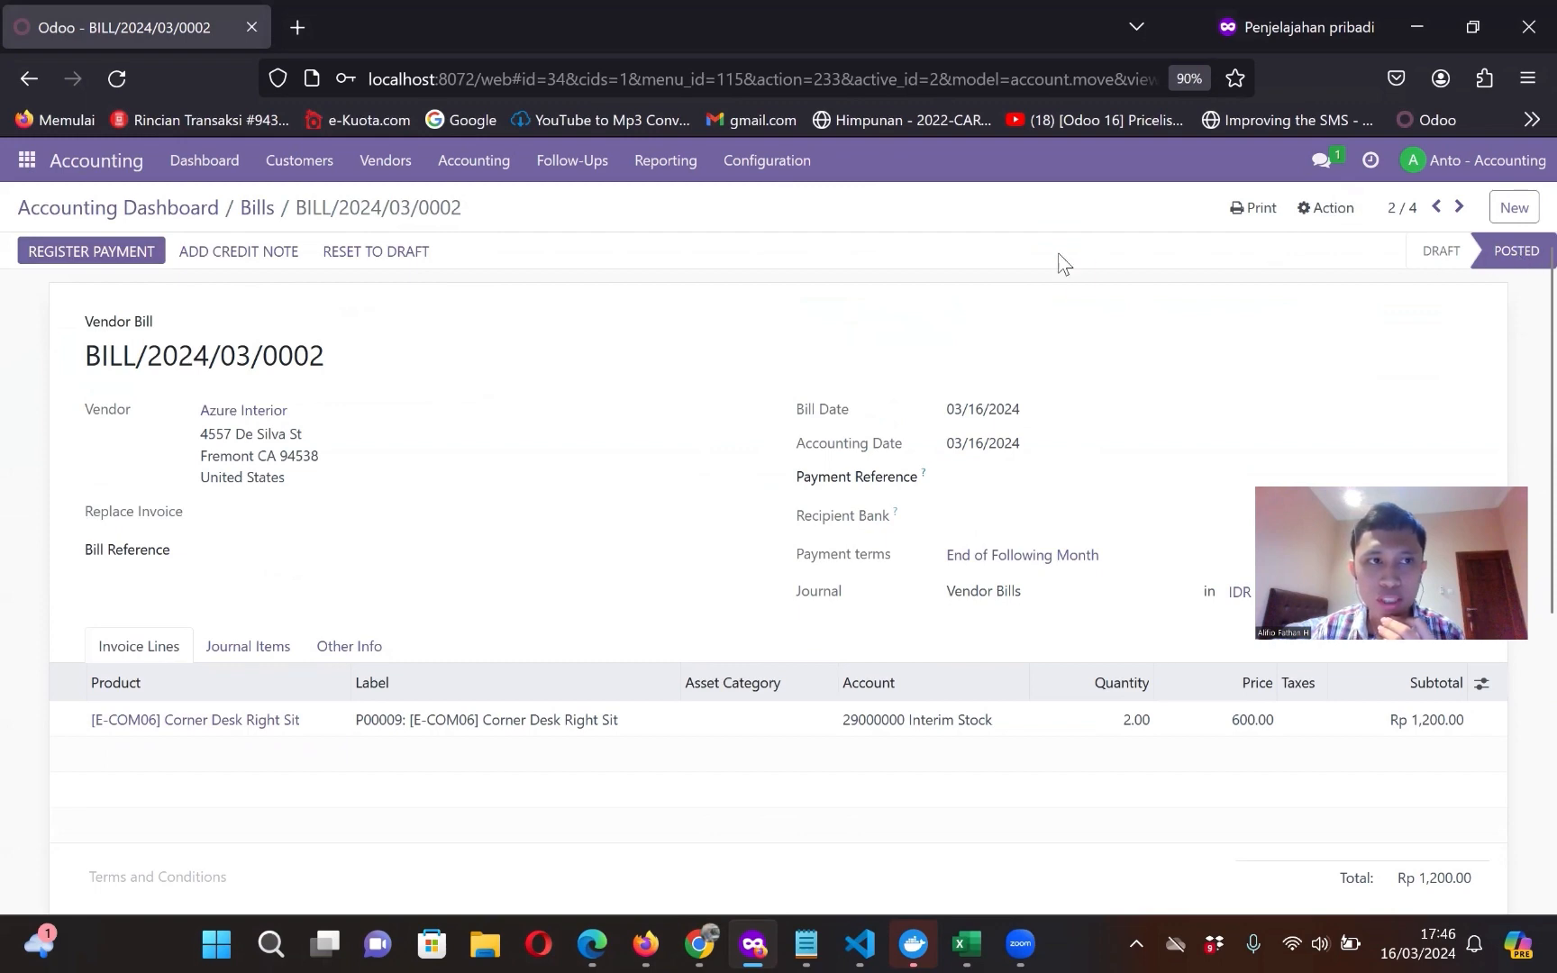
pyautogui.scroll(-5, 569, 535)
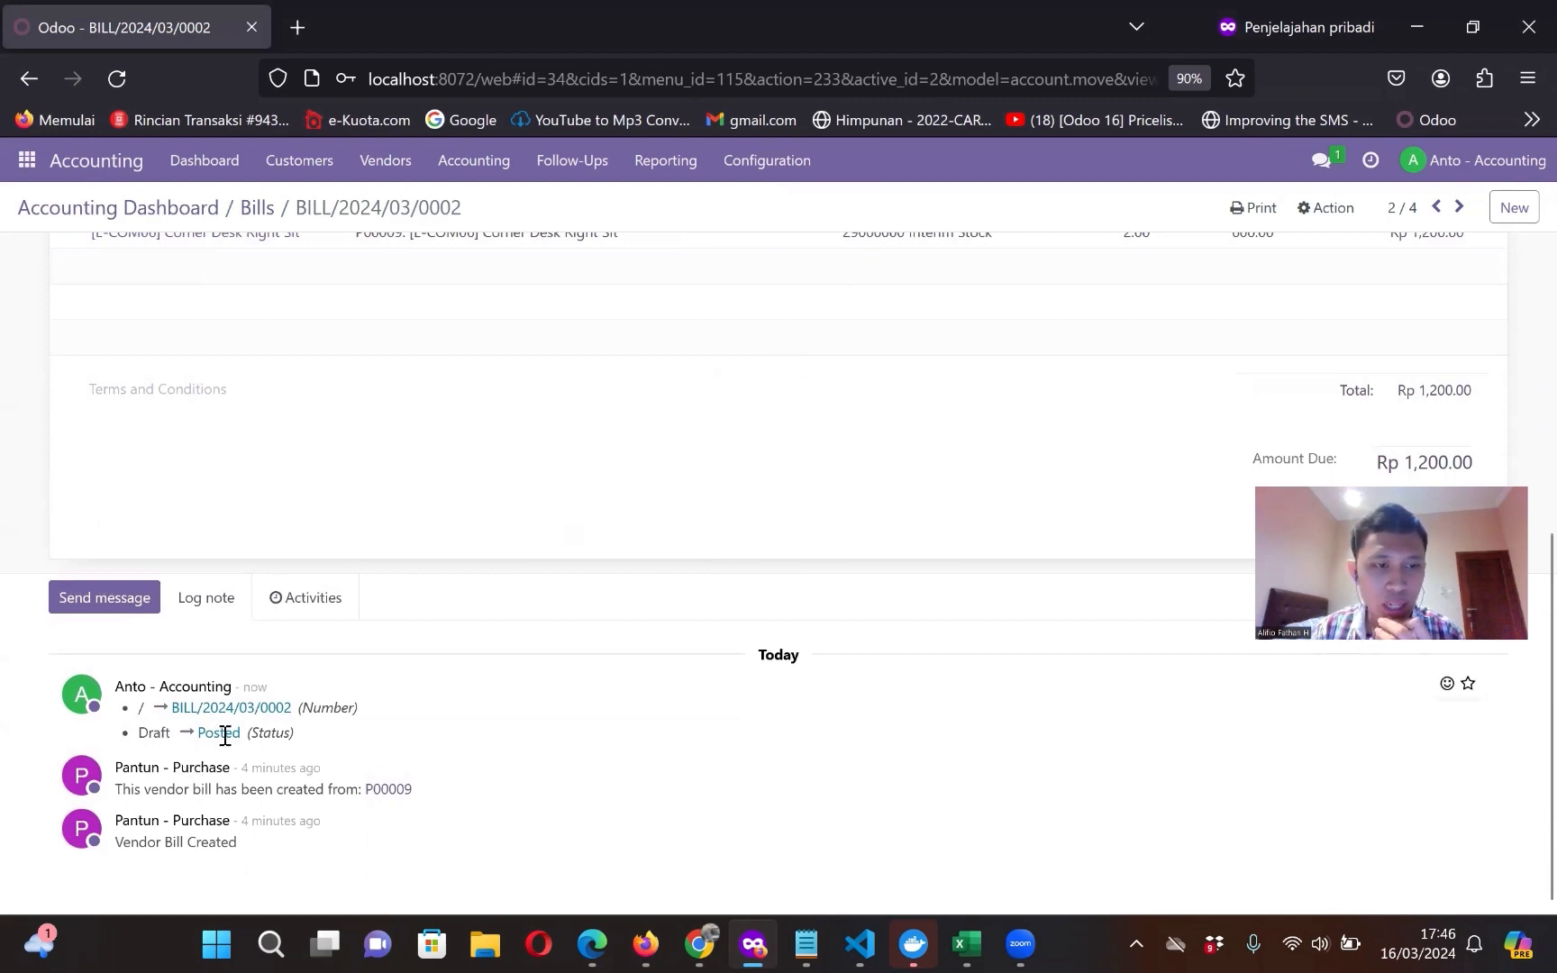
pyautogui.scroll(10, 227, 734)
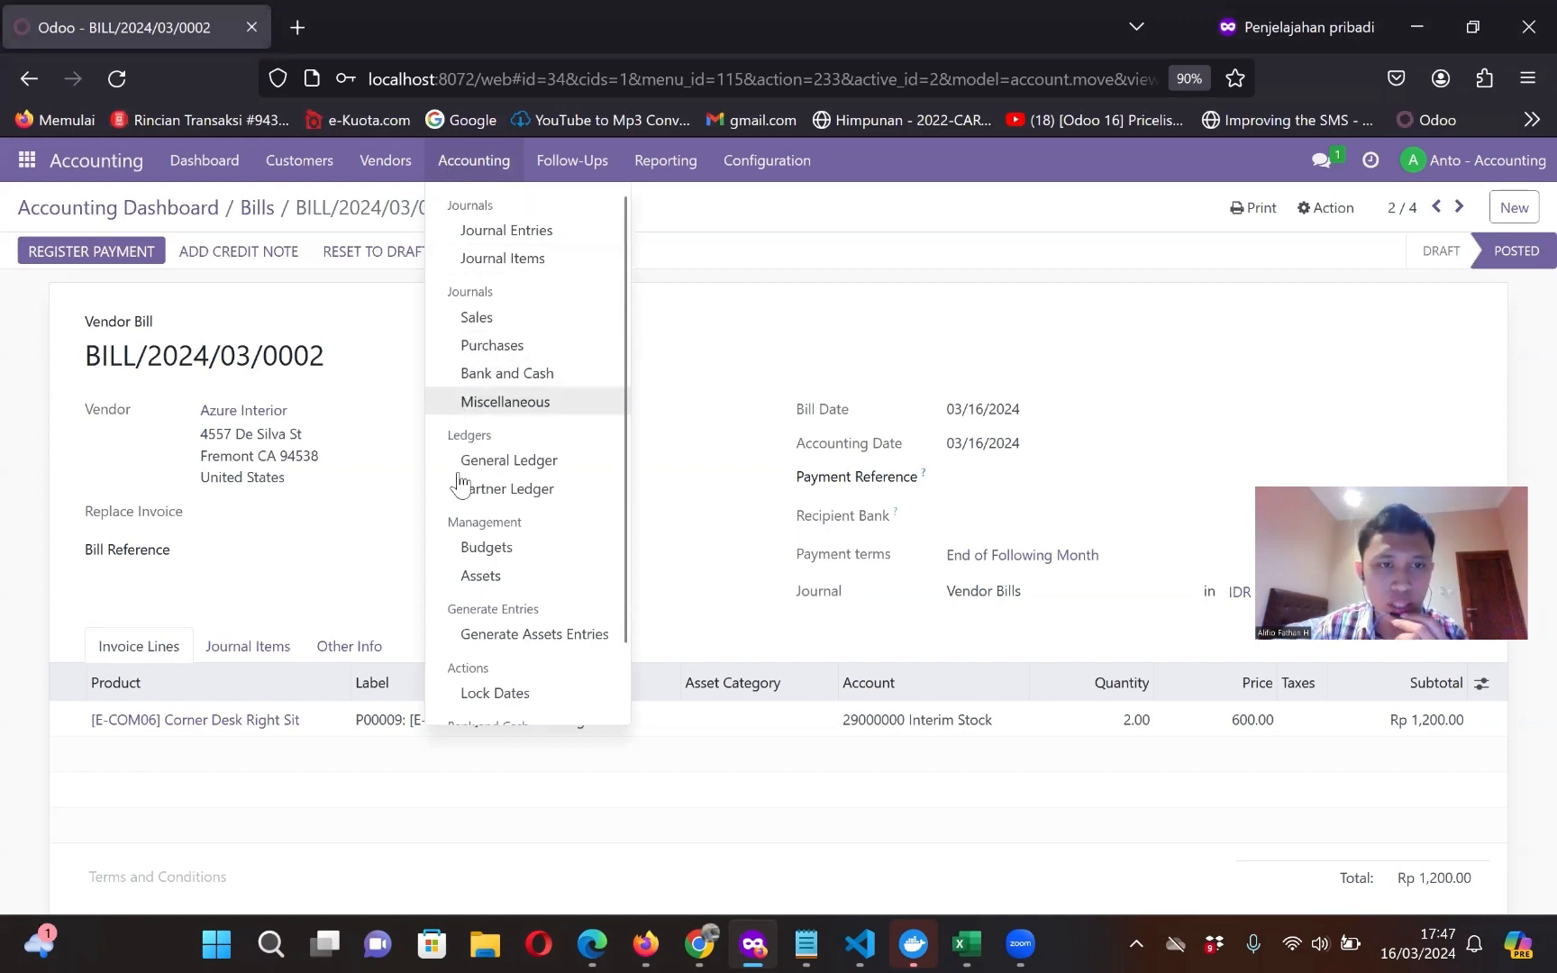
# Step: Review journal items and all journal entries without the Posted filter, and open the entry of Azure Interior's newly posted Corner Desk Right Sit bill
pyautogui.click(498, 259)
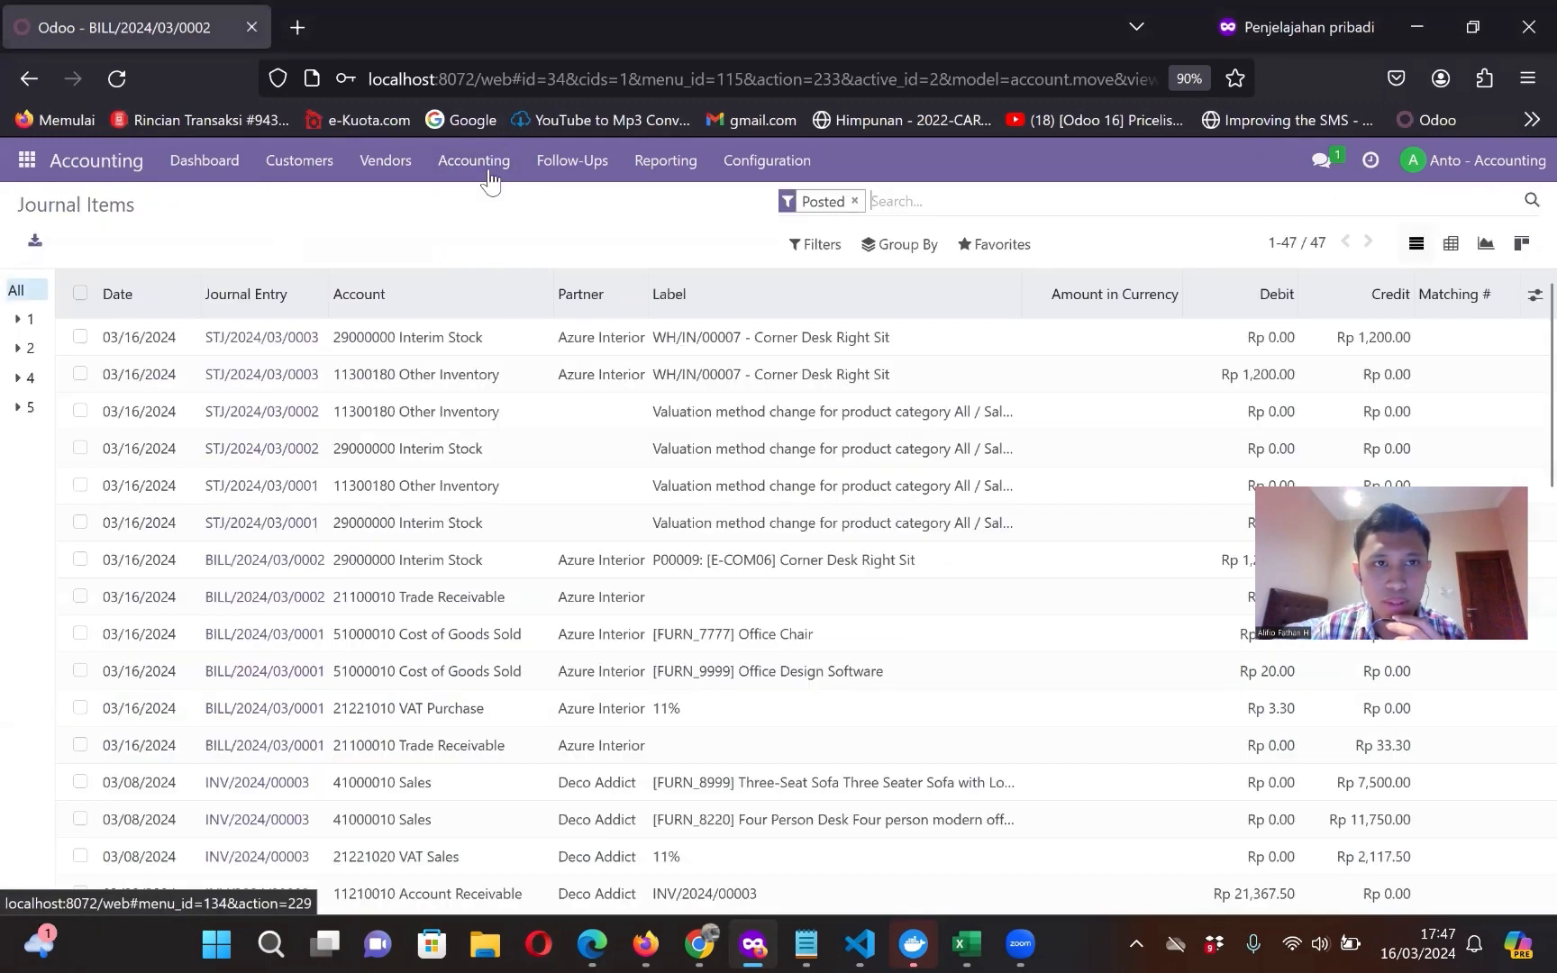
pyautogui.click(486, 174)
pyautogui.click(502, 231)
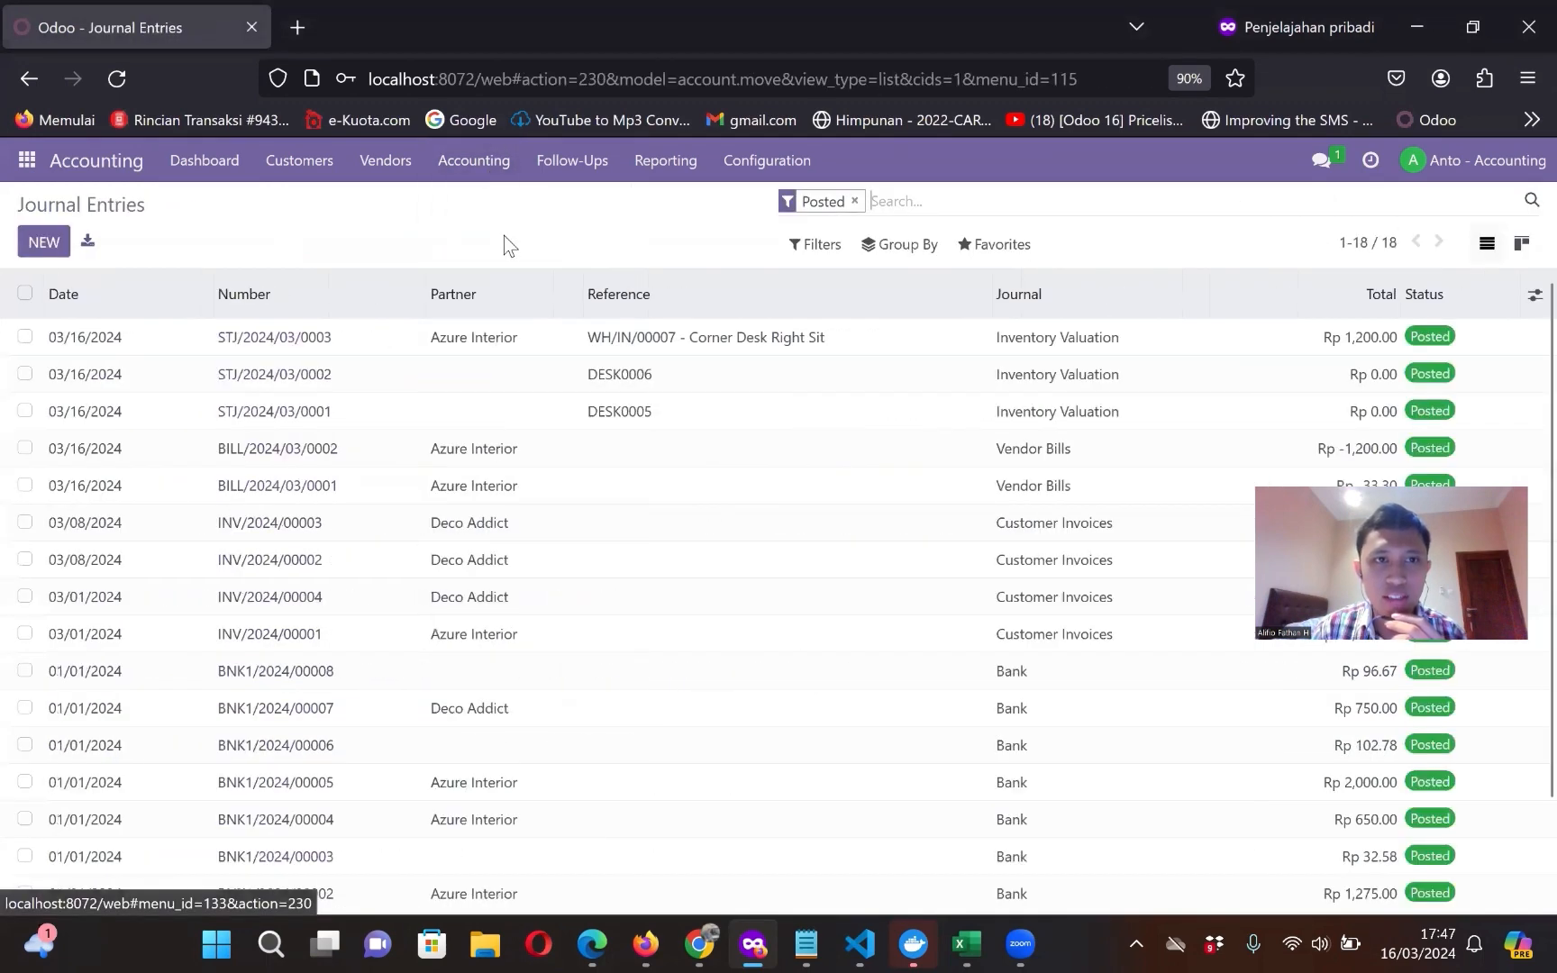
pyautogui.click(854, 202)
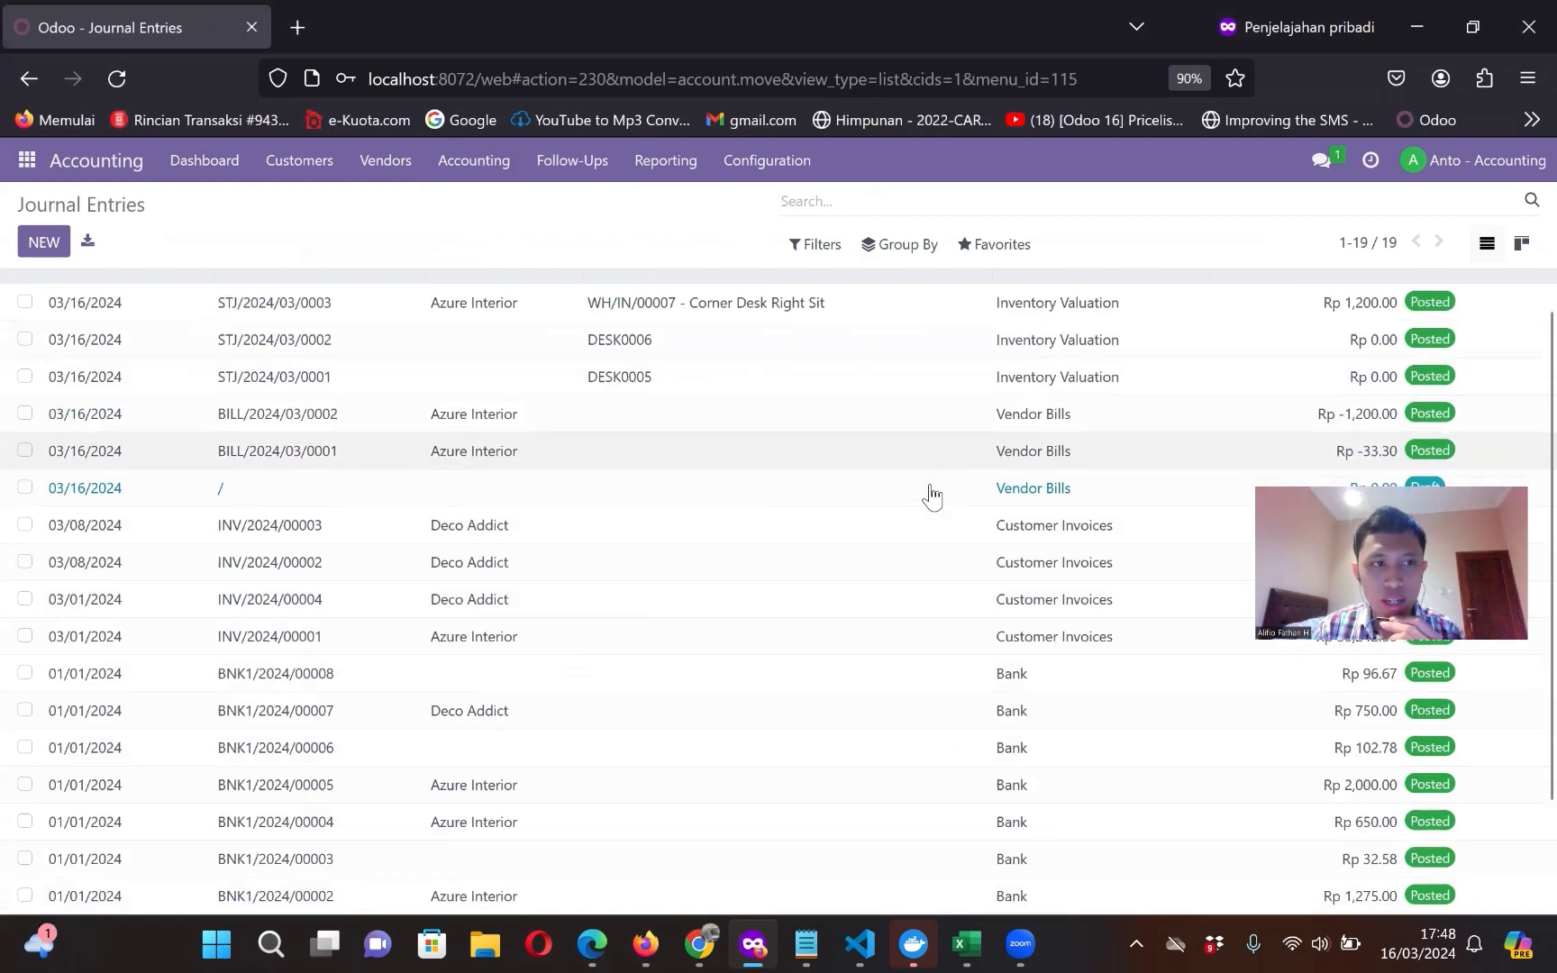
pyautogui.scroll(-1, 929, 495)
pyautogui.scroll(1, 992, 419)
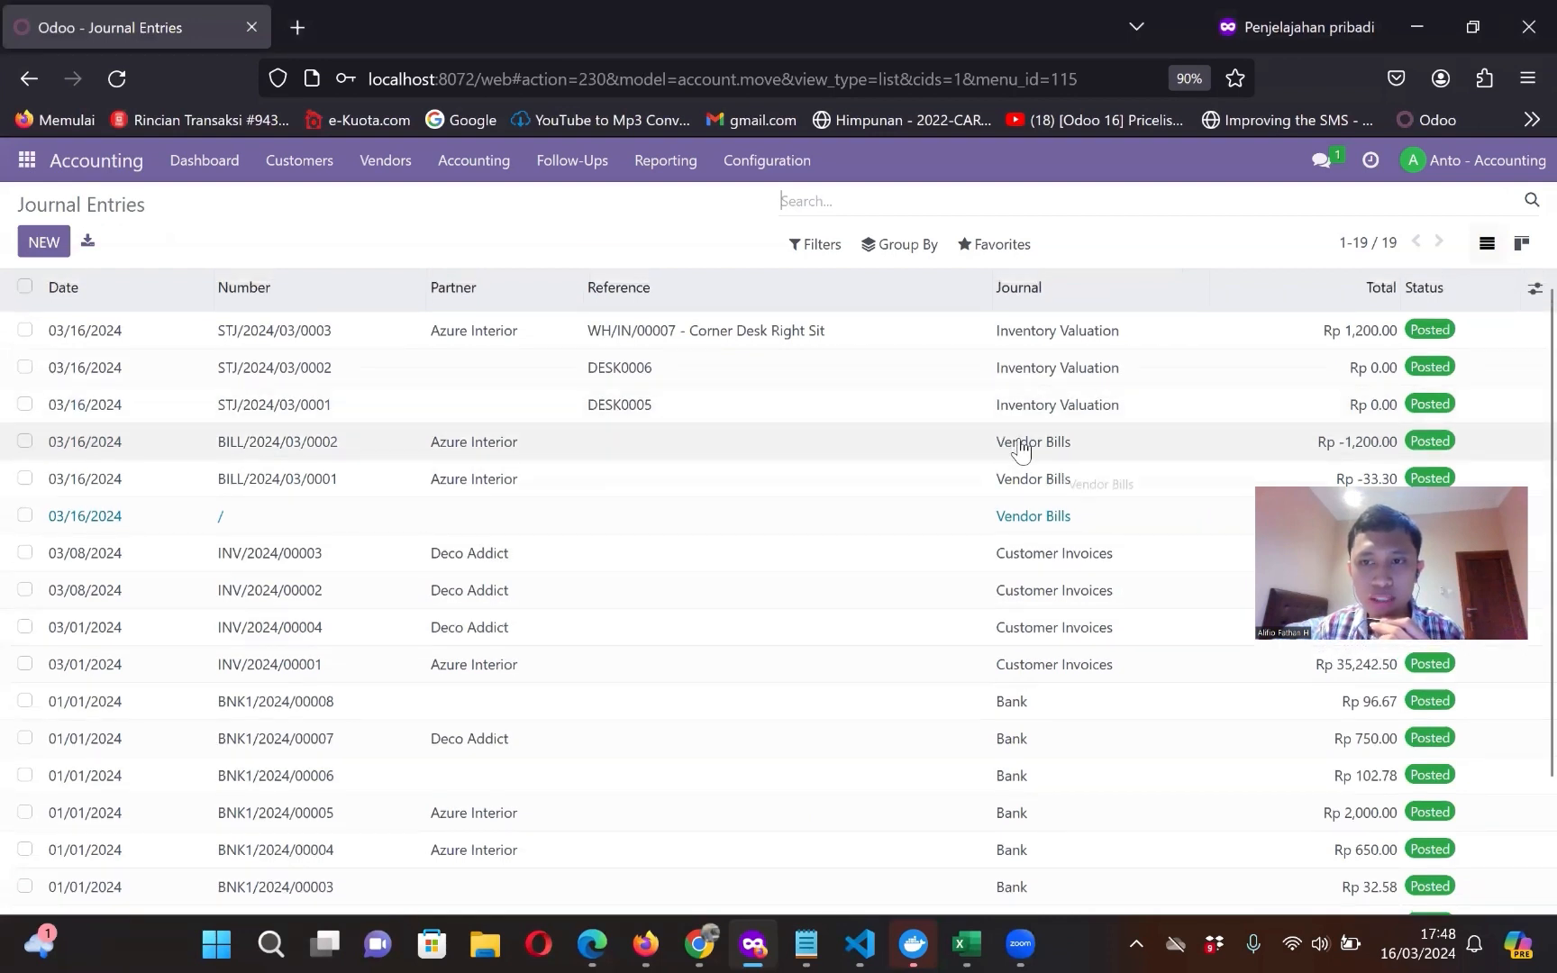
pyautogui.click(491, 447)
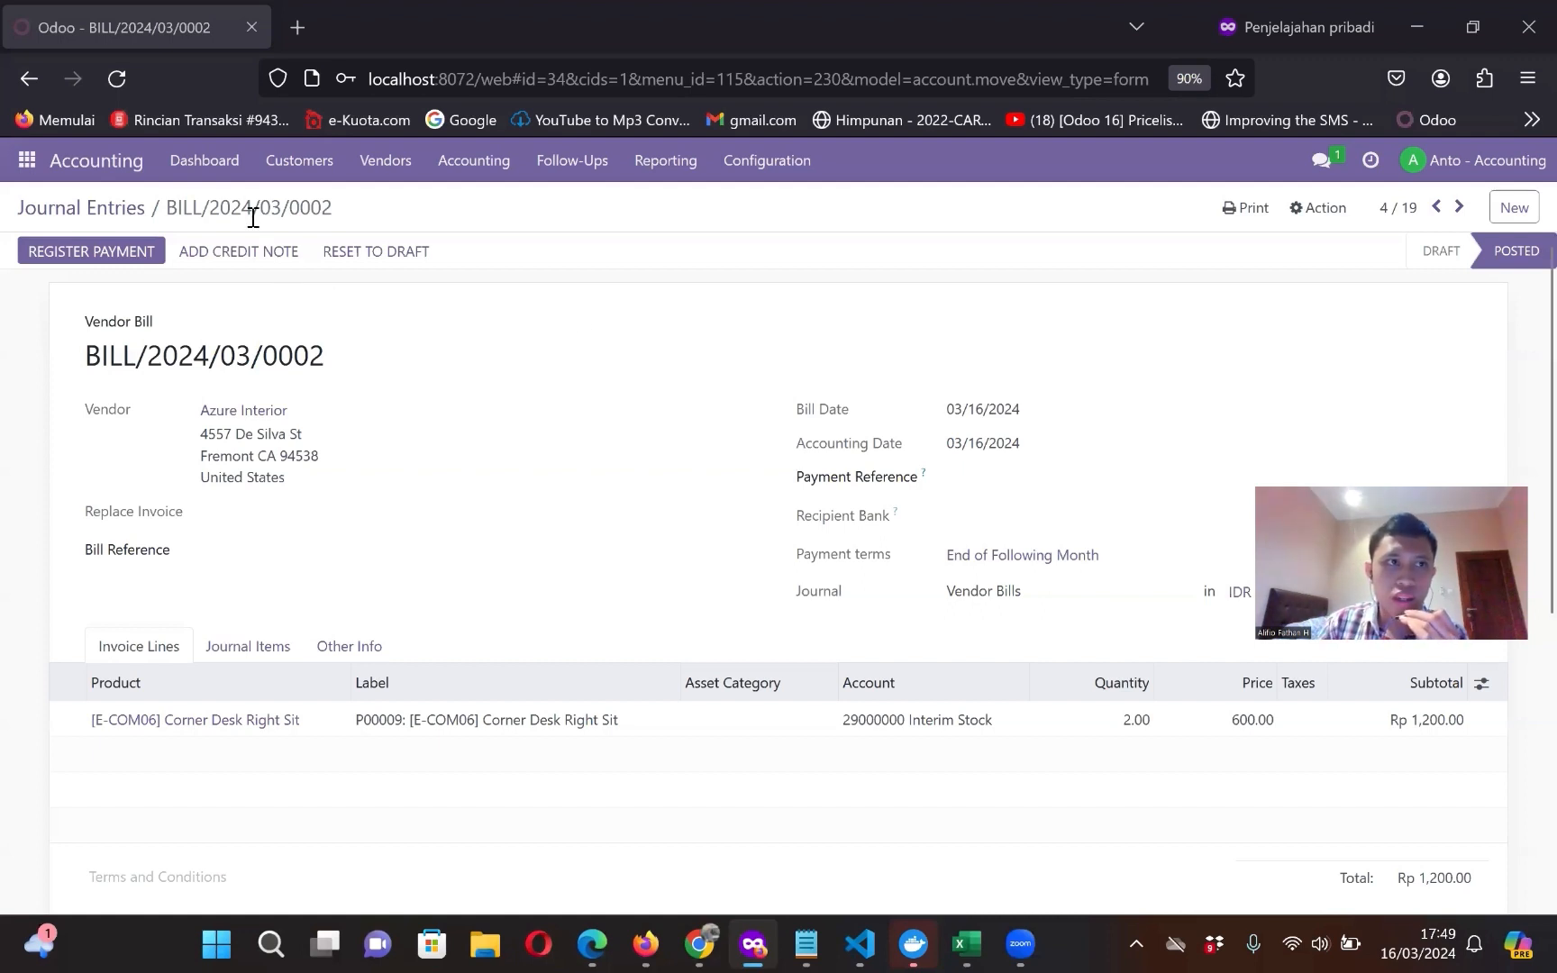
# Step: Reopen Azure Interior's newly posted bill from Vendor Bills and register its Rp 1,200.00 payment with journal Bank, method Manual, dated 03/16/2024
pyautogui.click(225, 177)
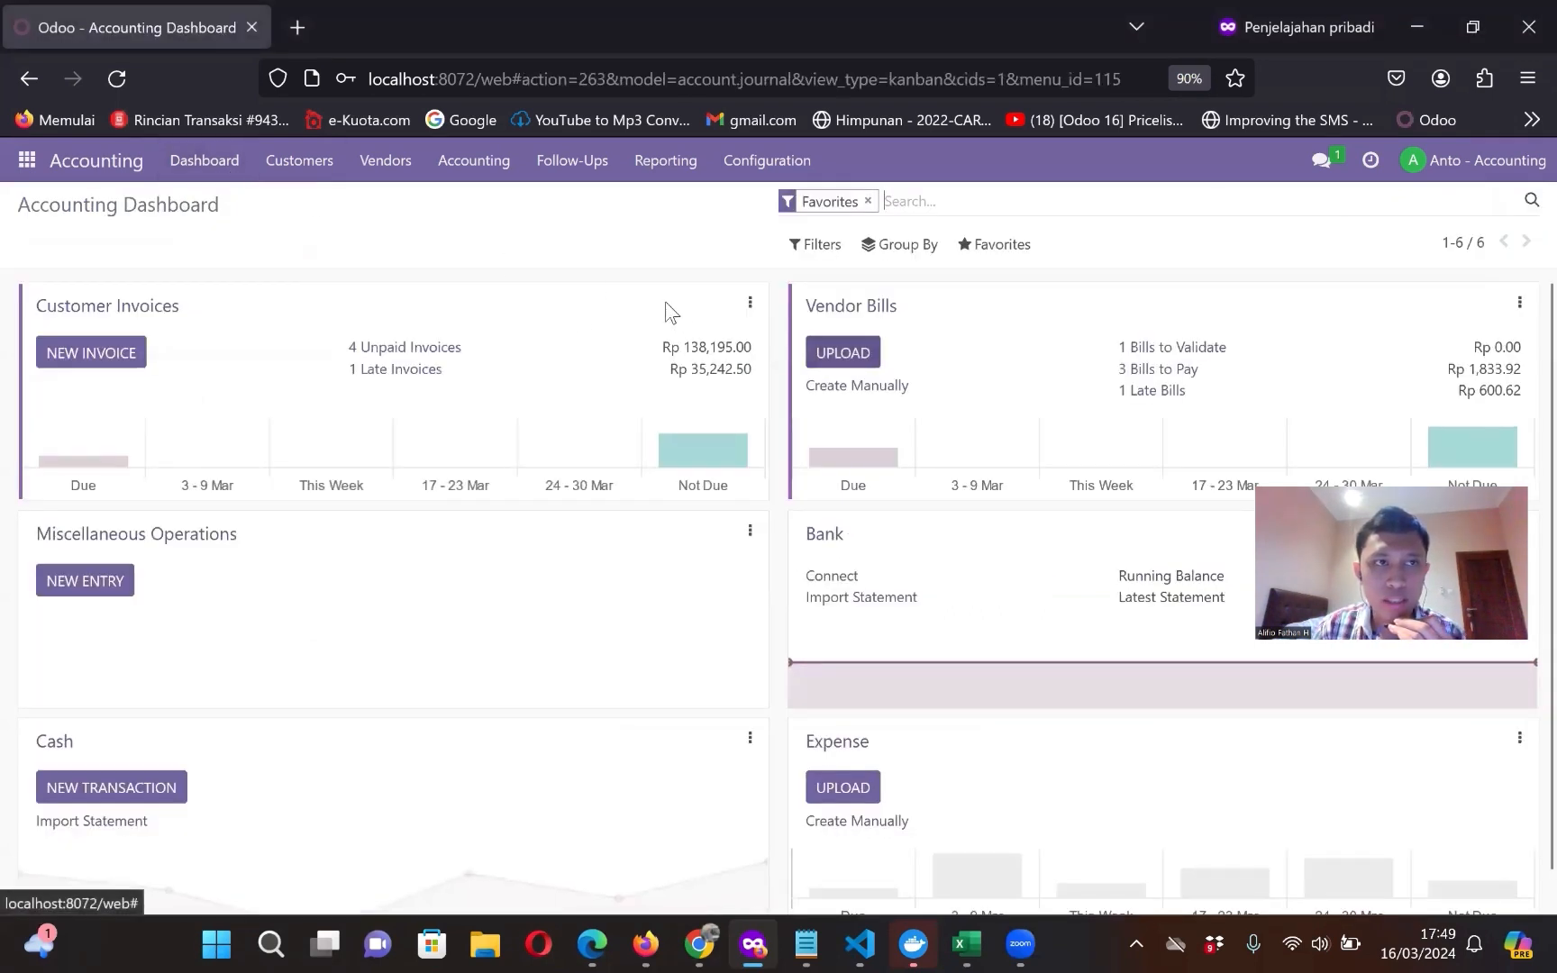
pyautogui.click(839, 310)
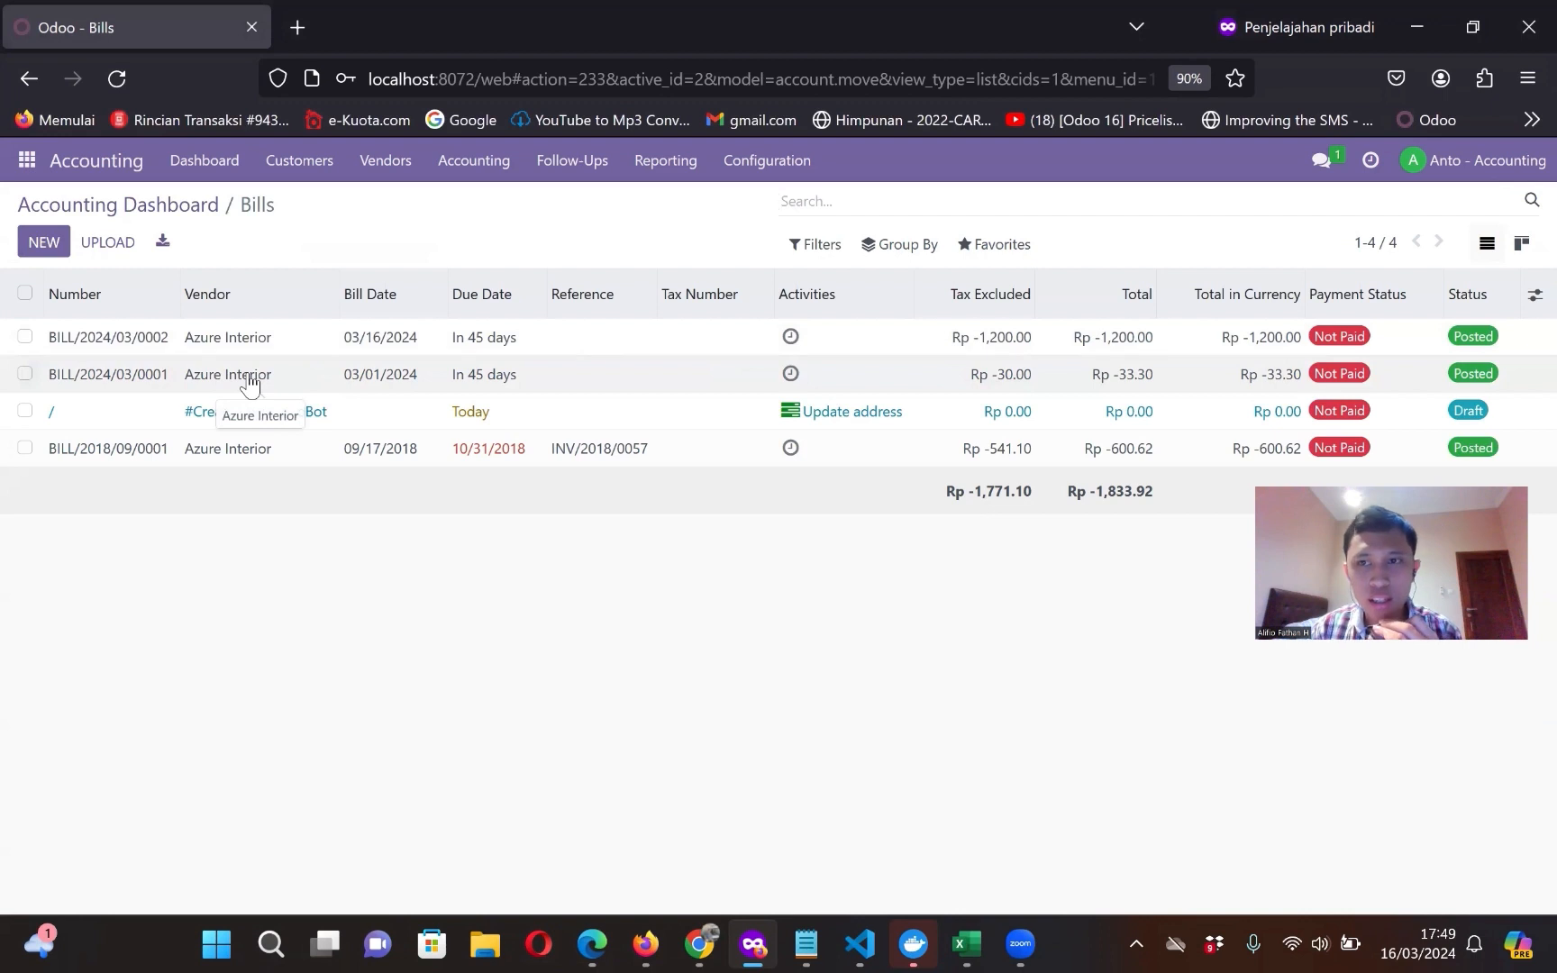
pyautogui.click(220, 338)
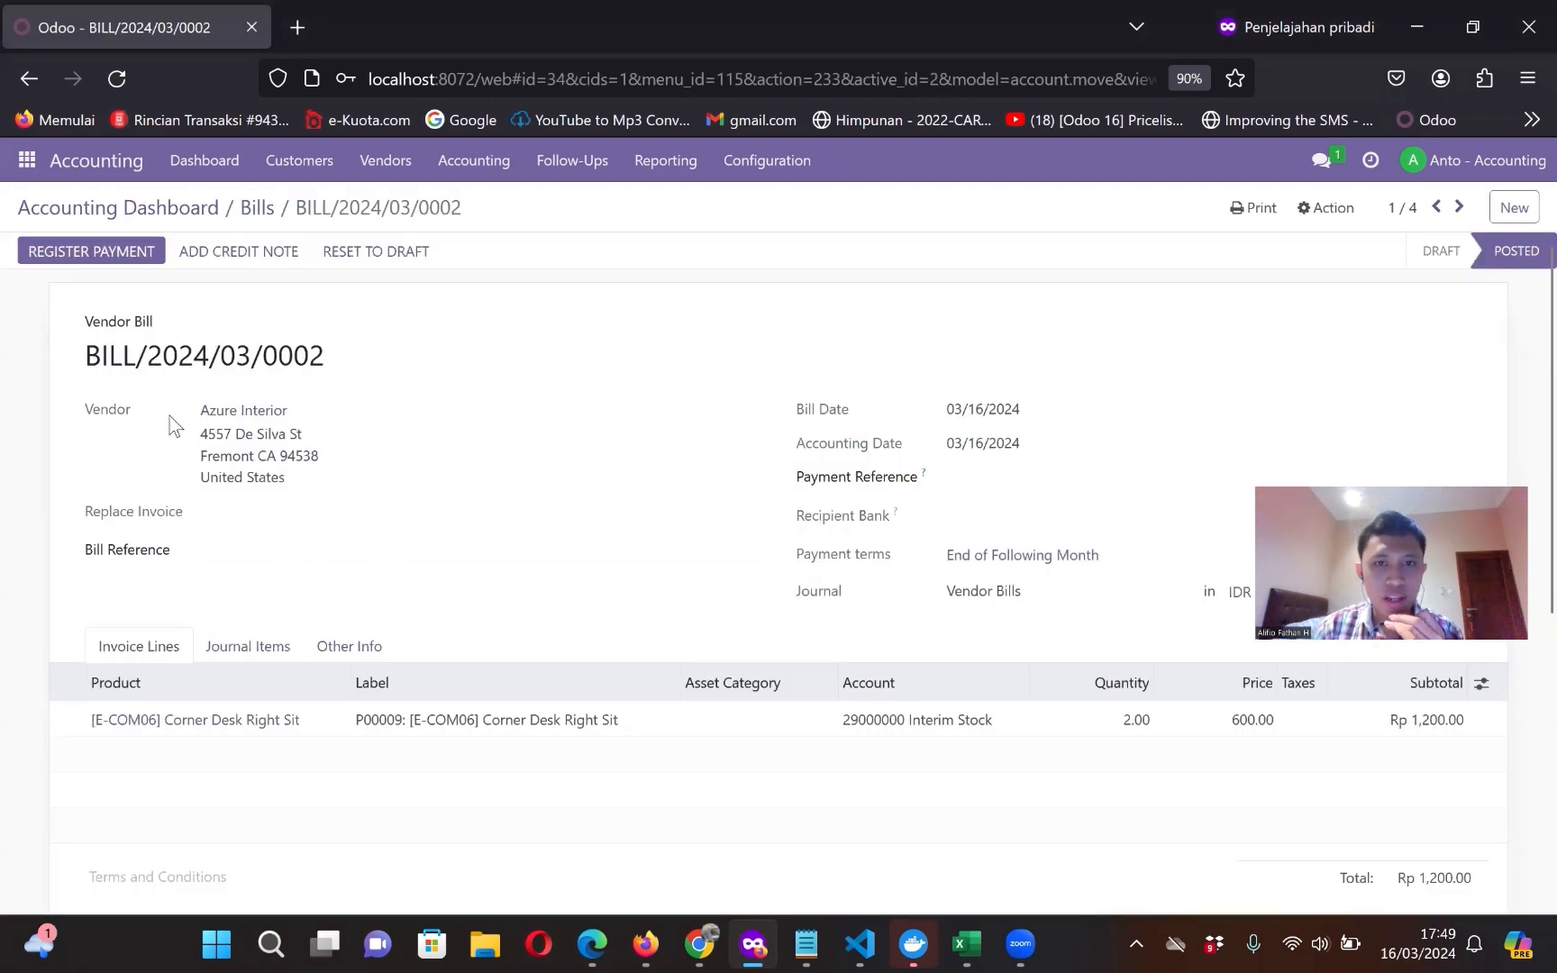
pyautogui.scroll(-1, 391, 413)
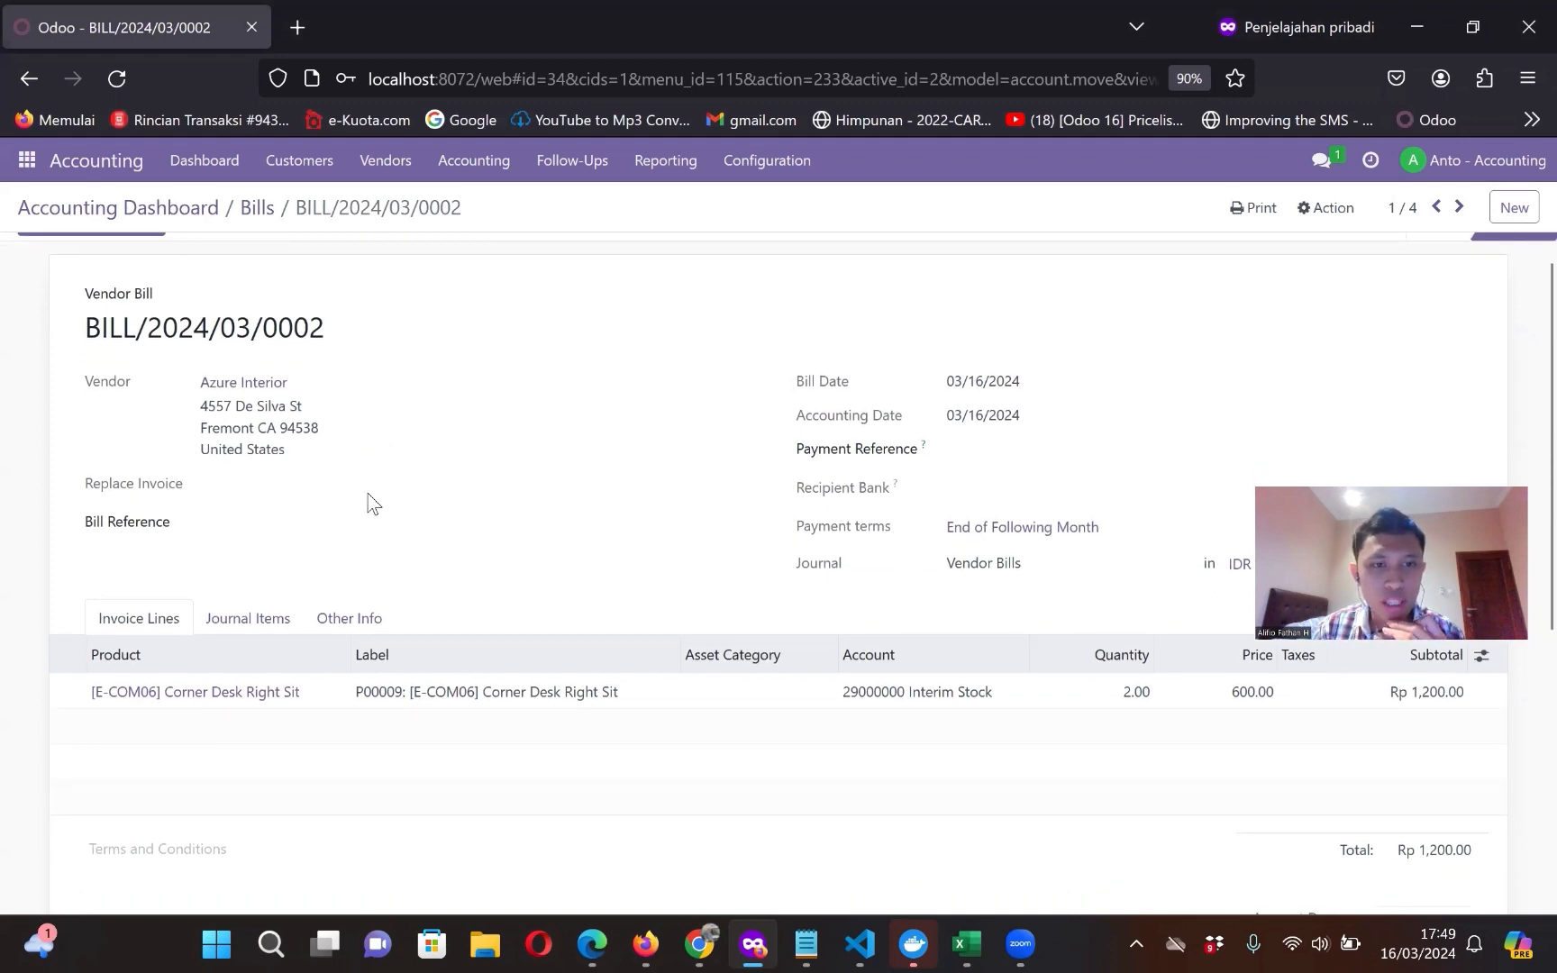
pyautogui.scroll(1, 362, 514)
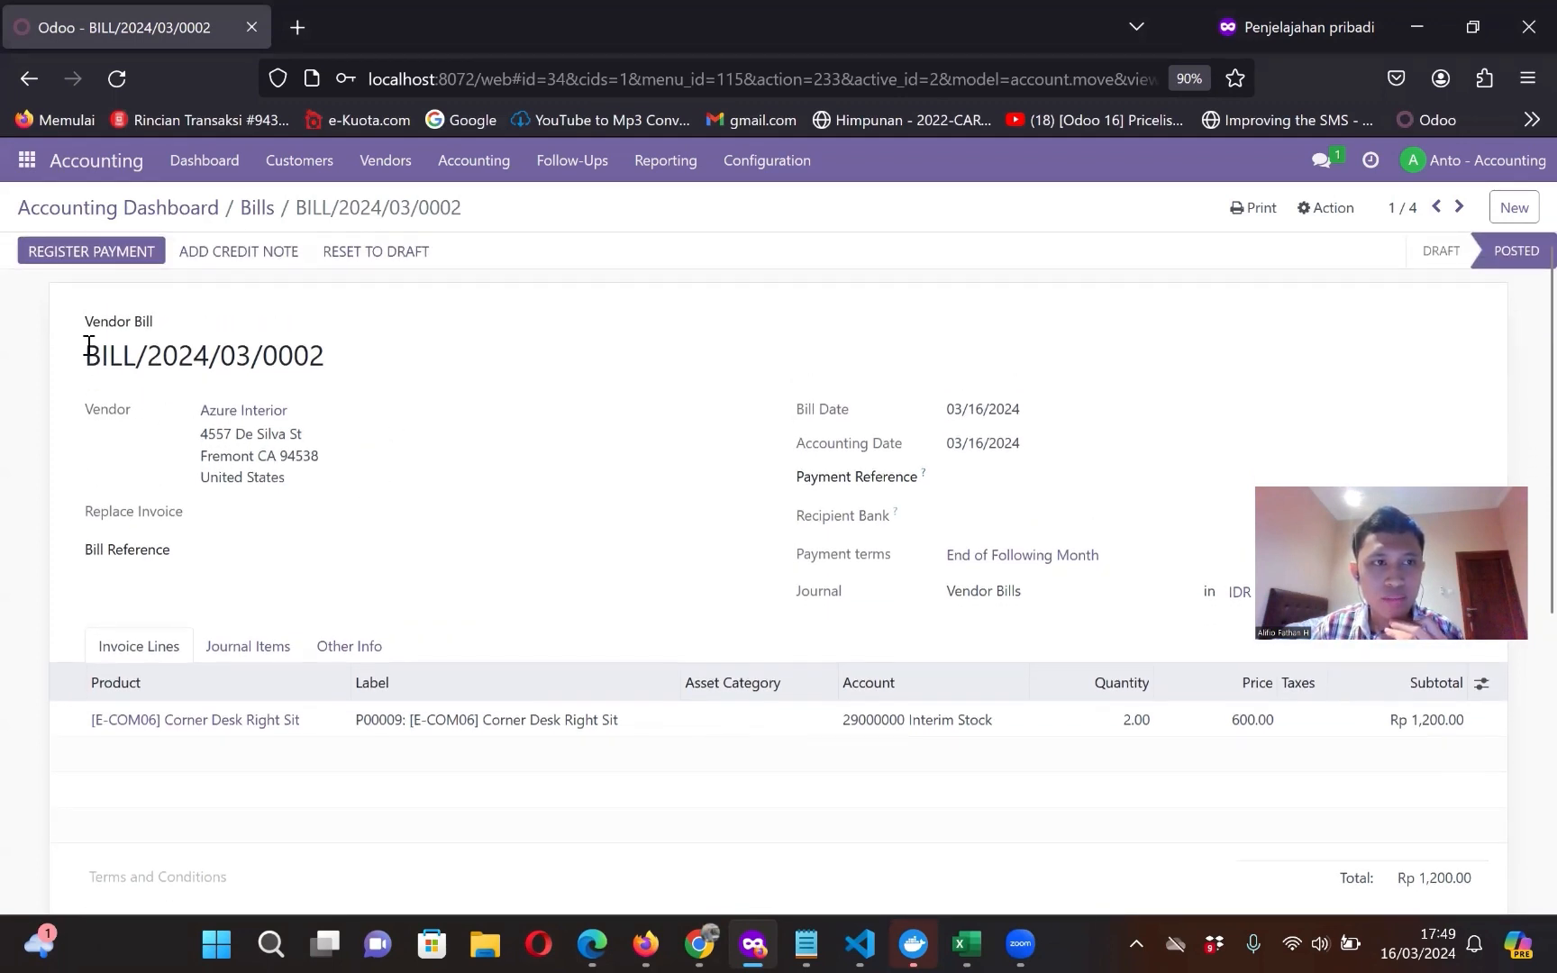
pyautogui.click(106, 256)
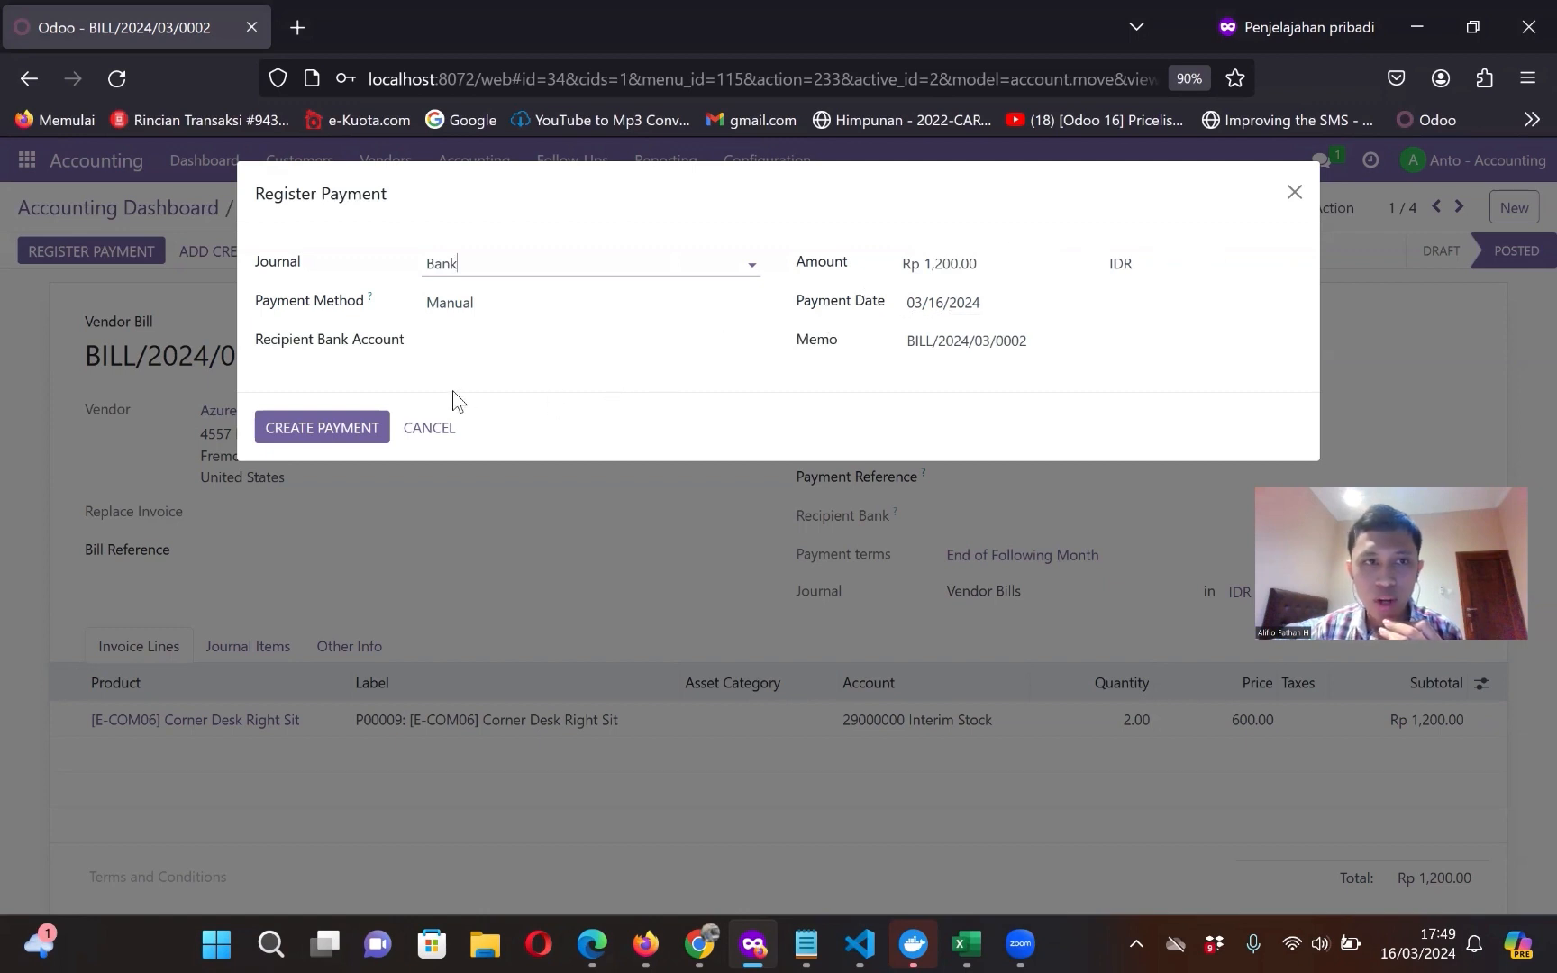
pyautogui.click(373, 429)
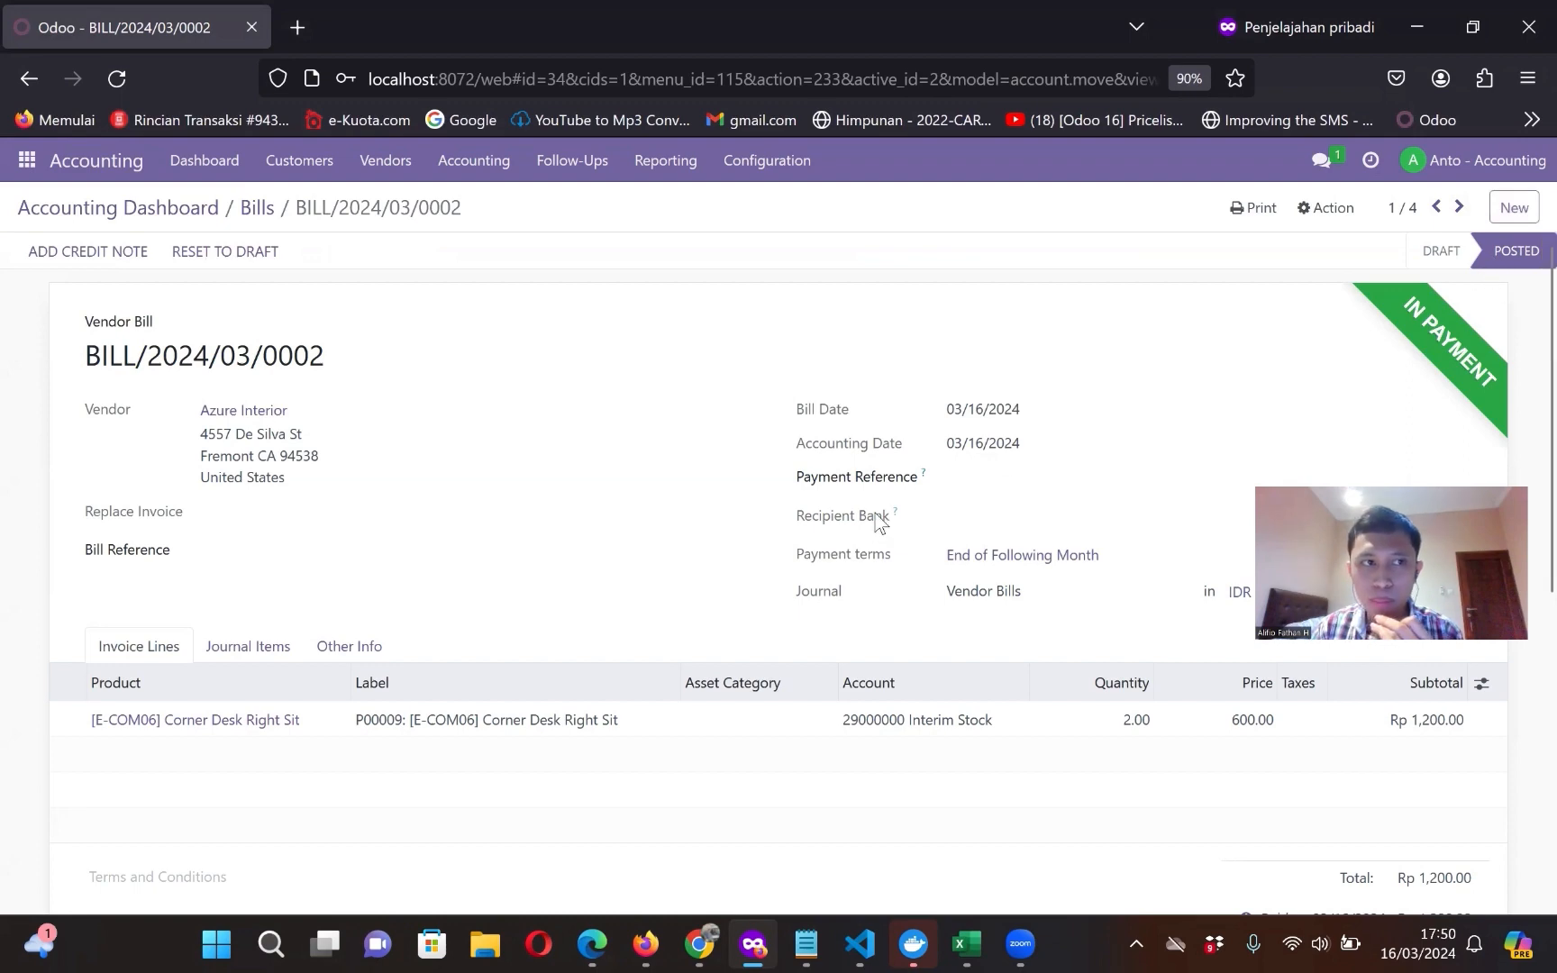
pyautogui.scroll(-6, 878, 521)
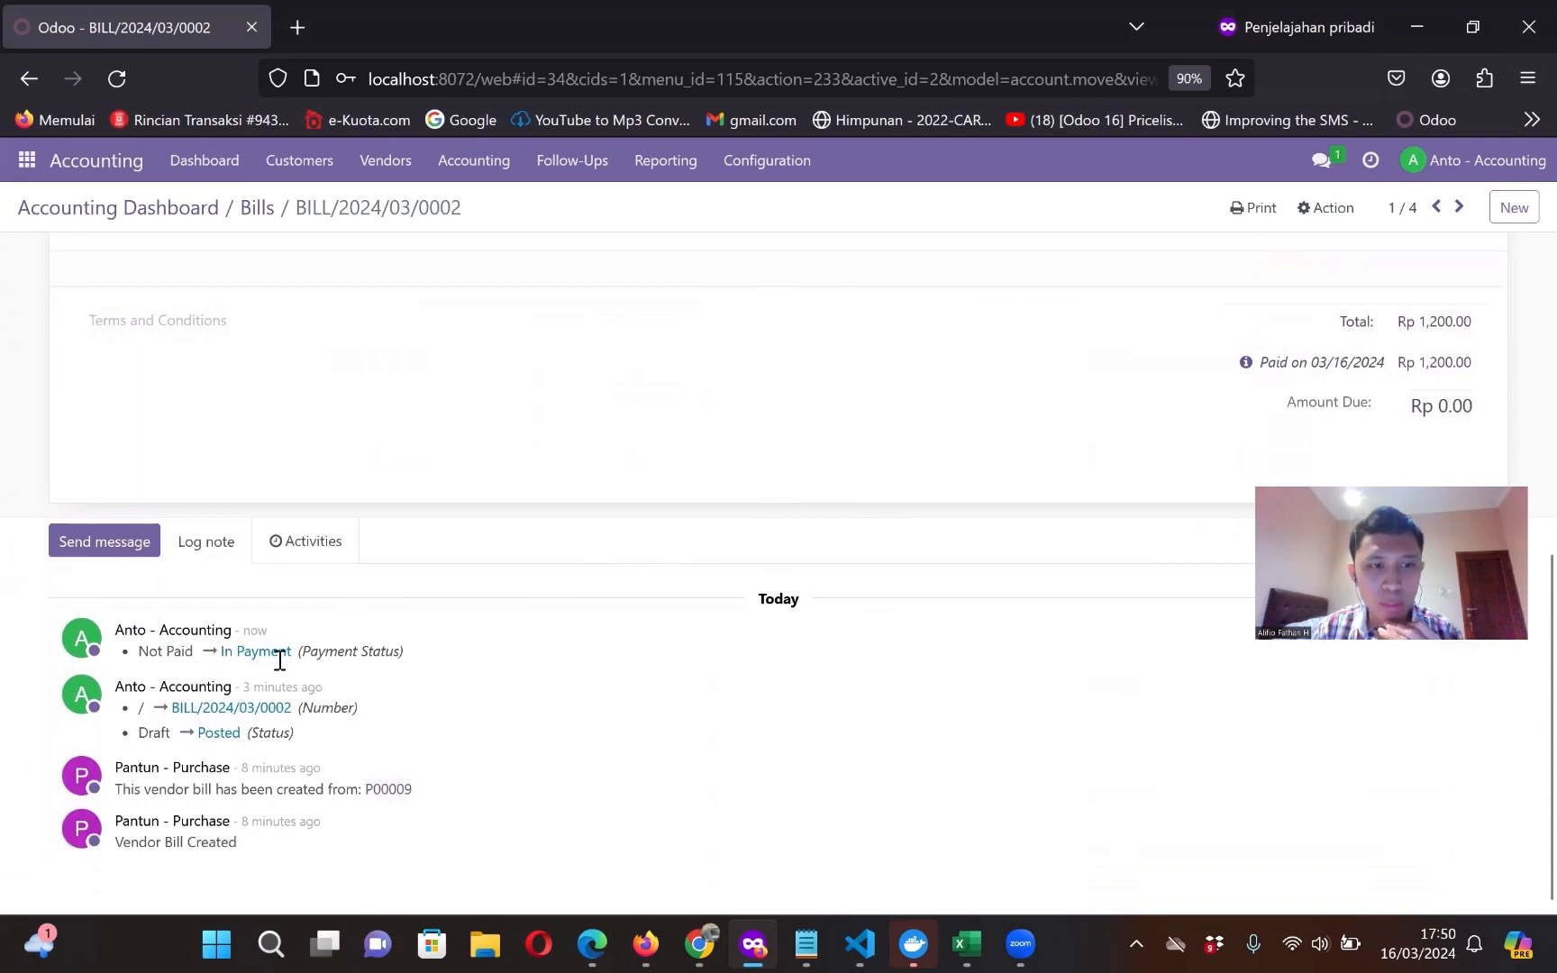
pyautogui.scroll(8, 279, 663)
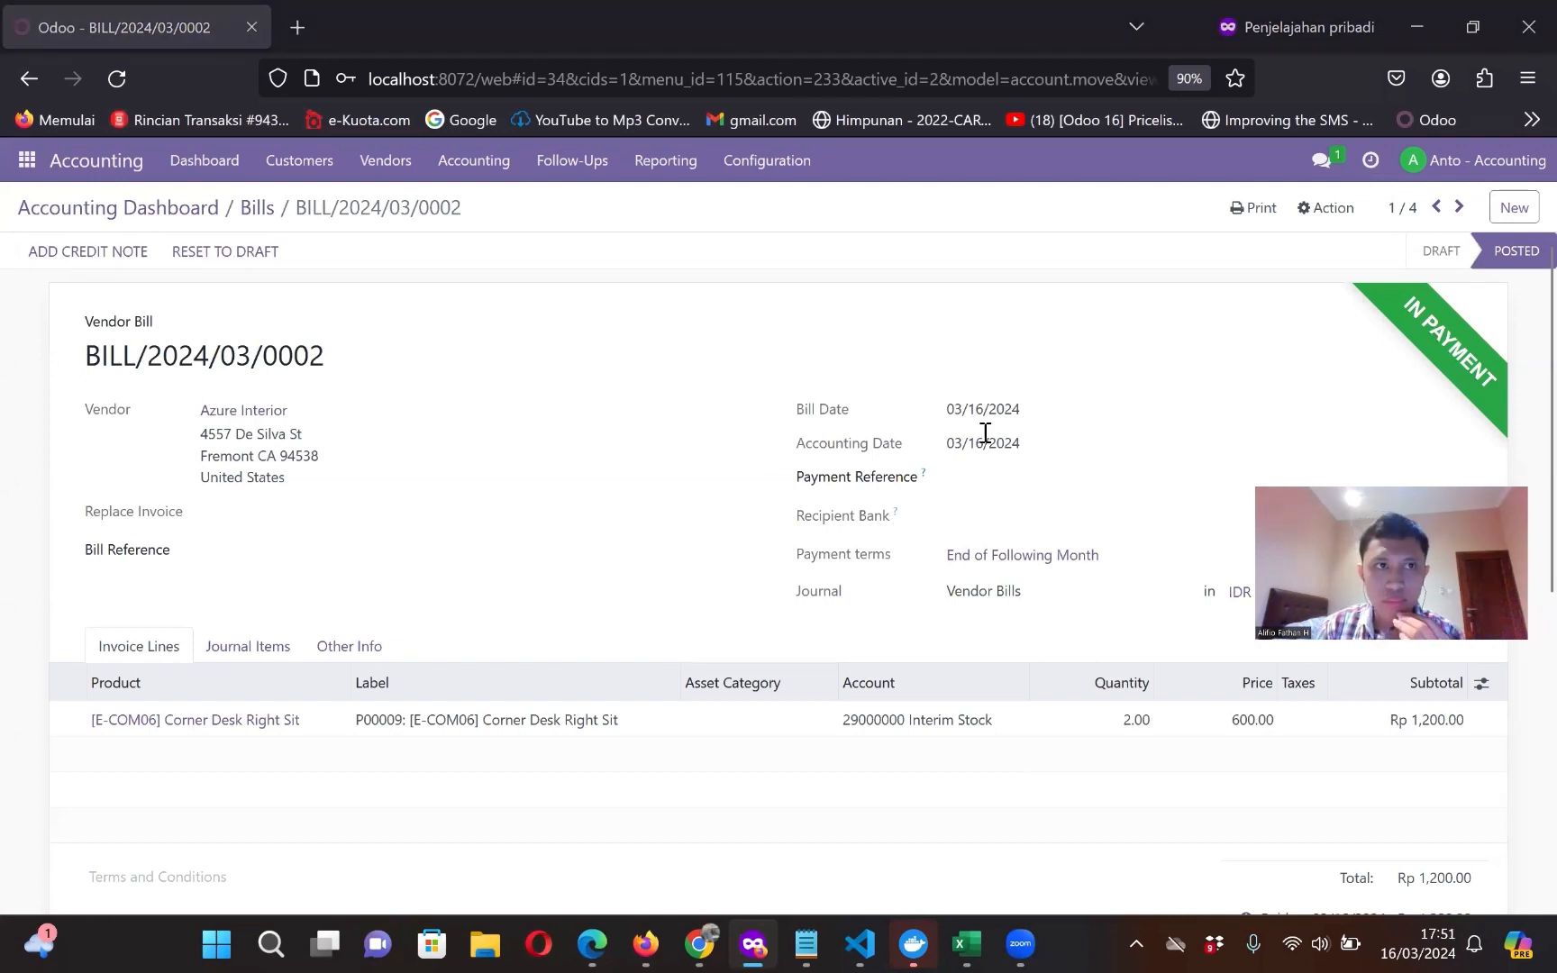
# Step: Open the Bank journal entry created for the Azure Interior bill payment from Journal Entries and examine its journal items and log
pyautogui.click(471, 162)
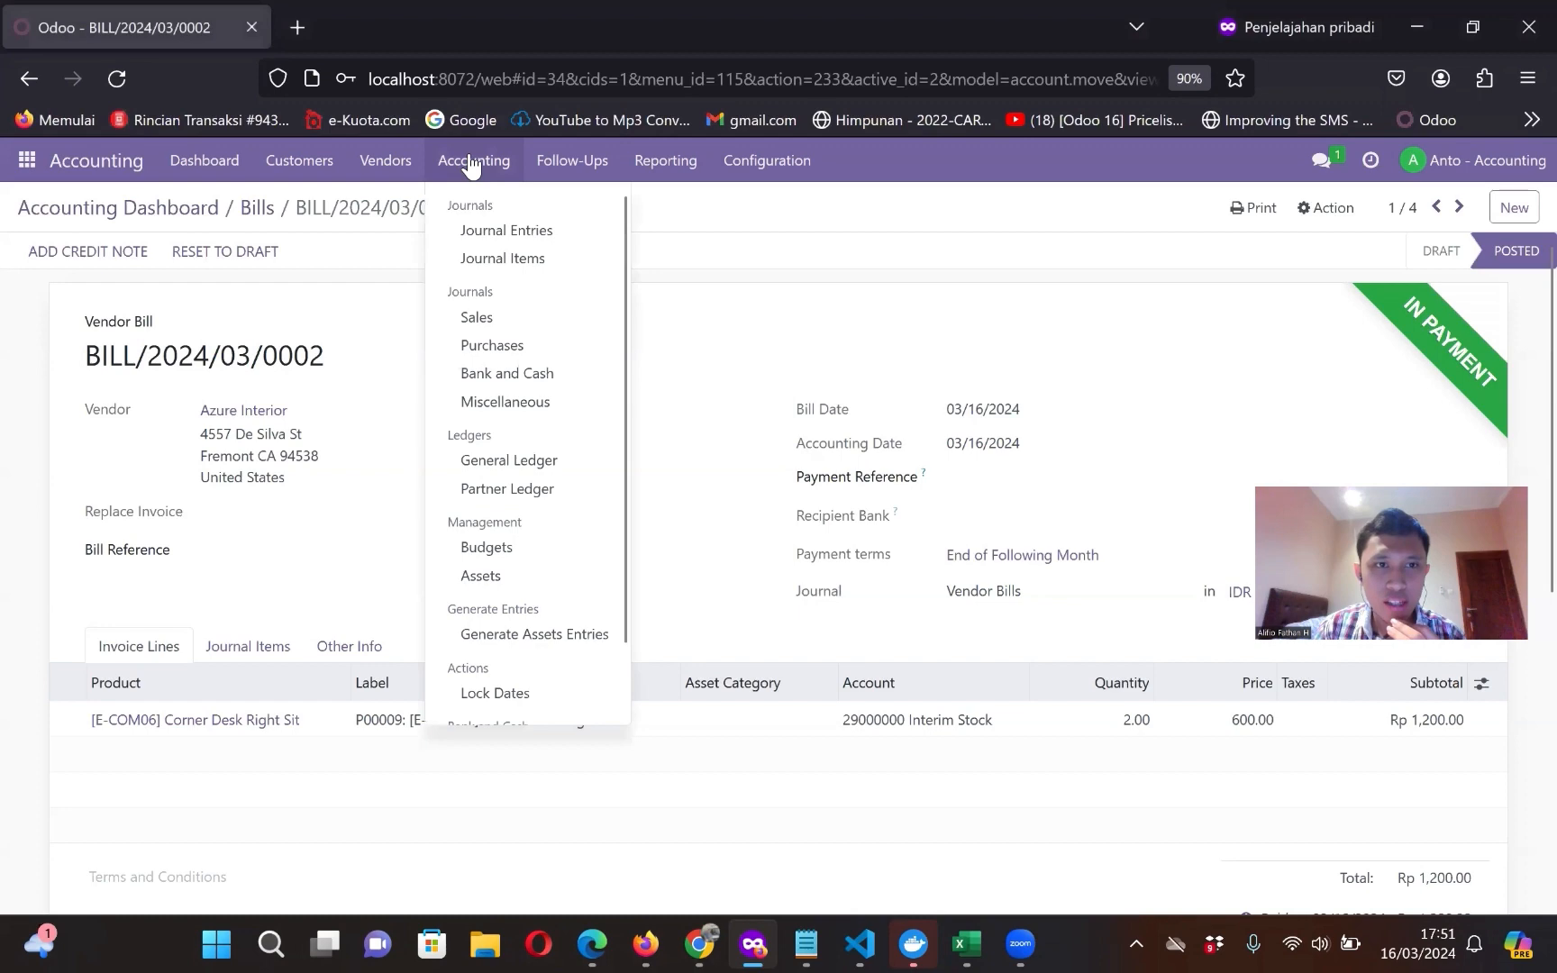
pyautogui.click(500, 232)
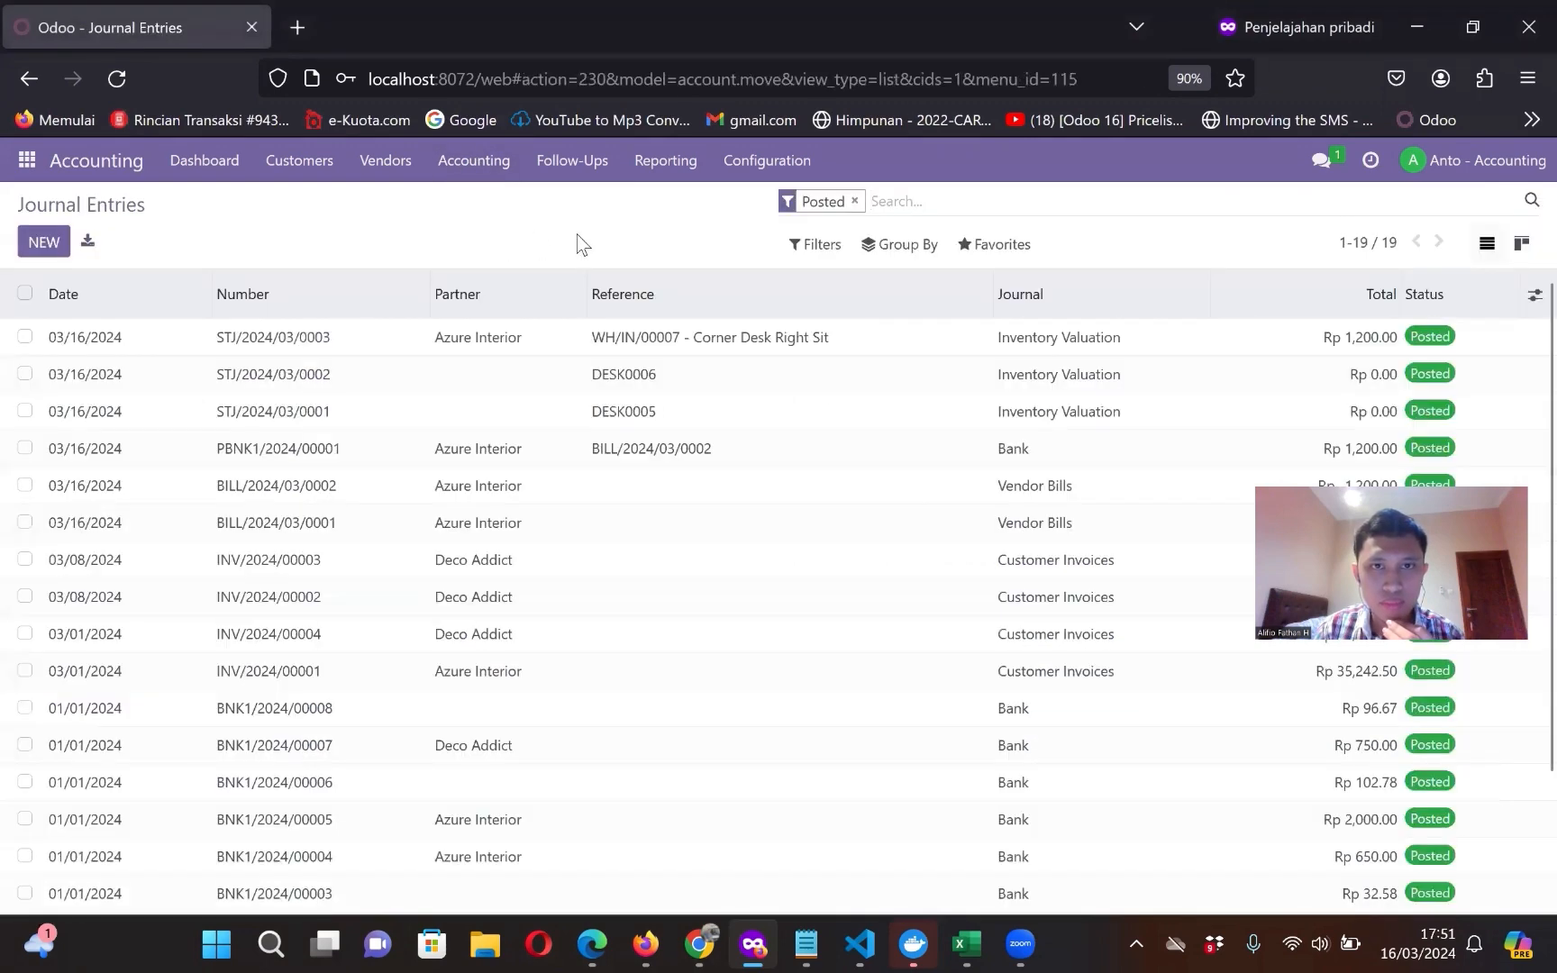
pyautogui.scroll(-1, 766, 424)
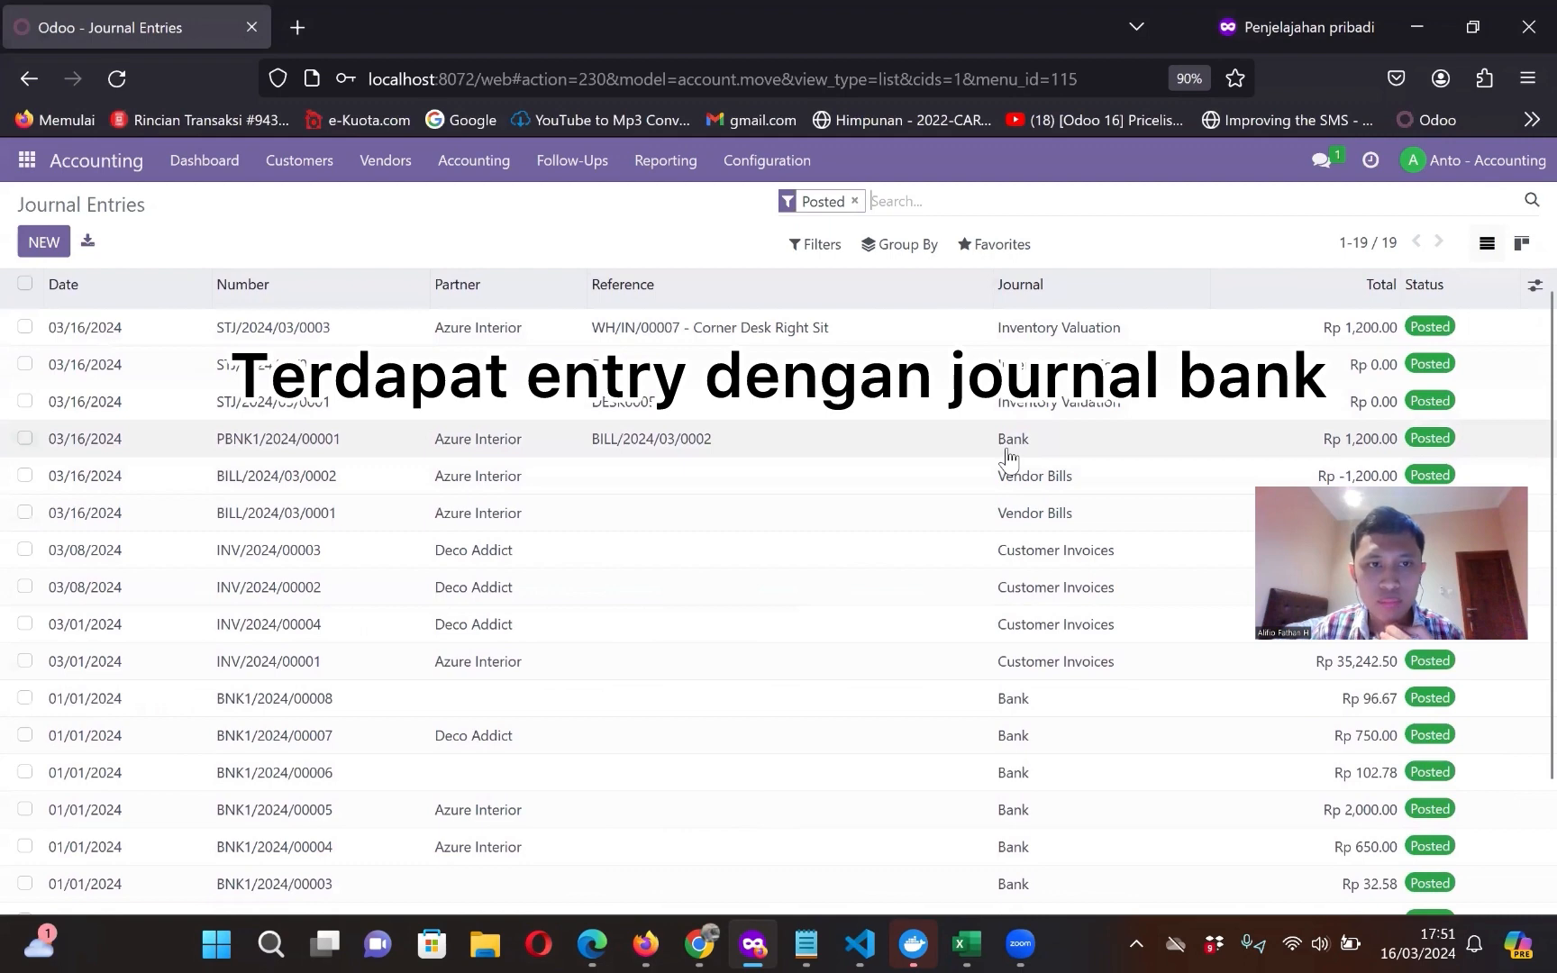
pyautogui.click(504, 446)
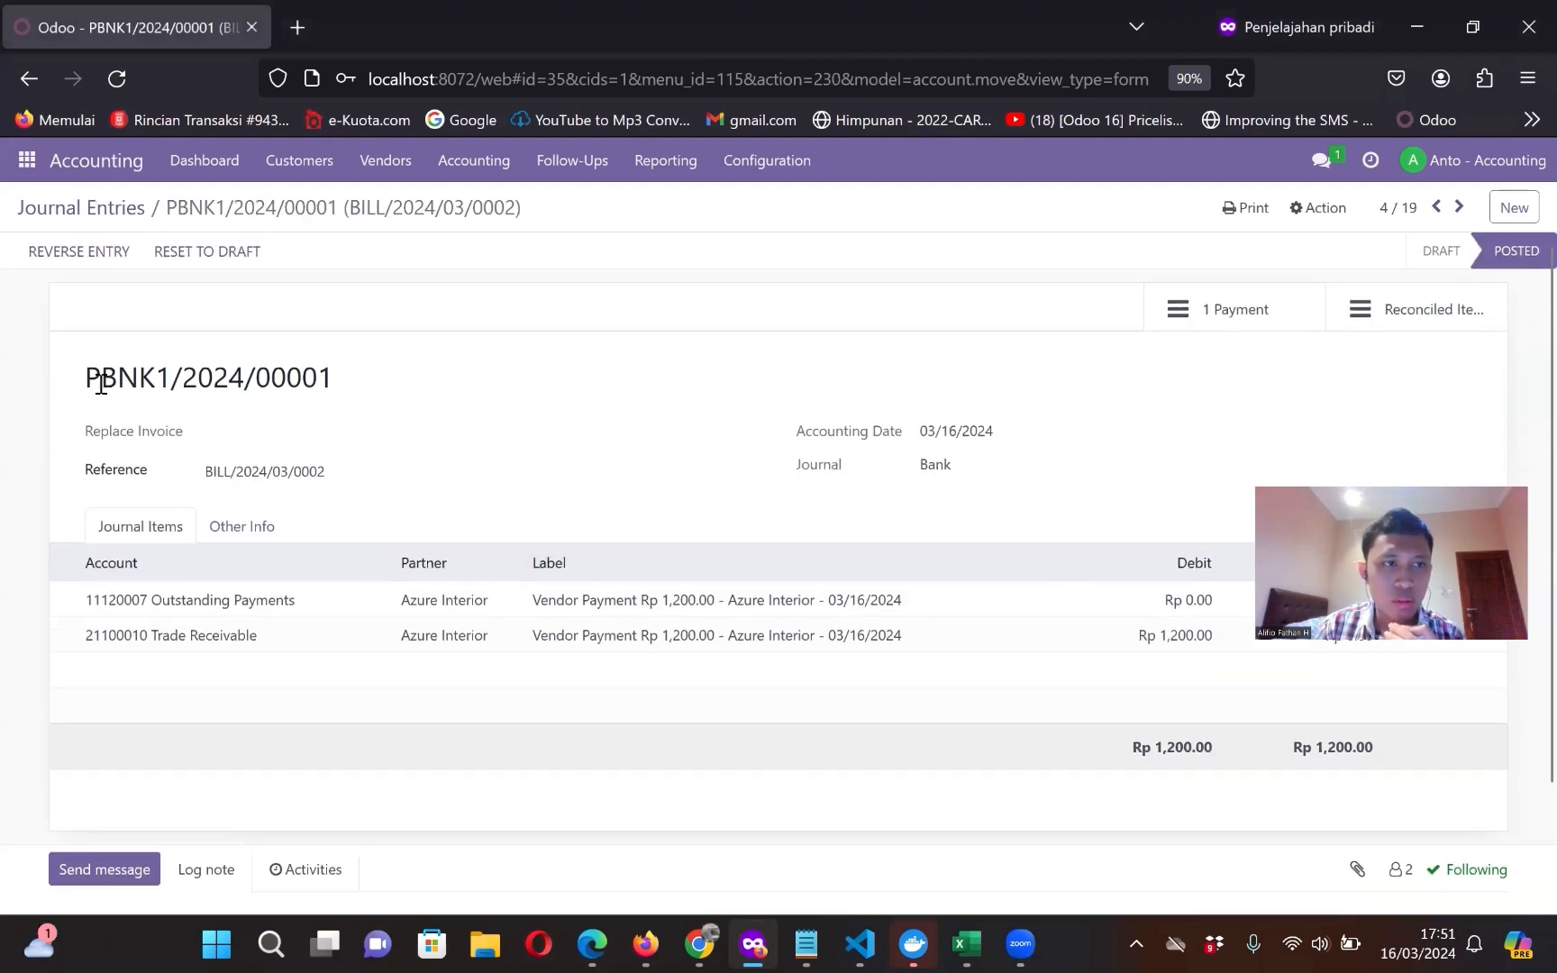
pyautogui.moveTo(91, 379); pyautogui.dragTo(309, 383)
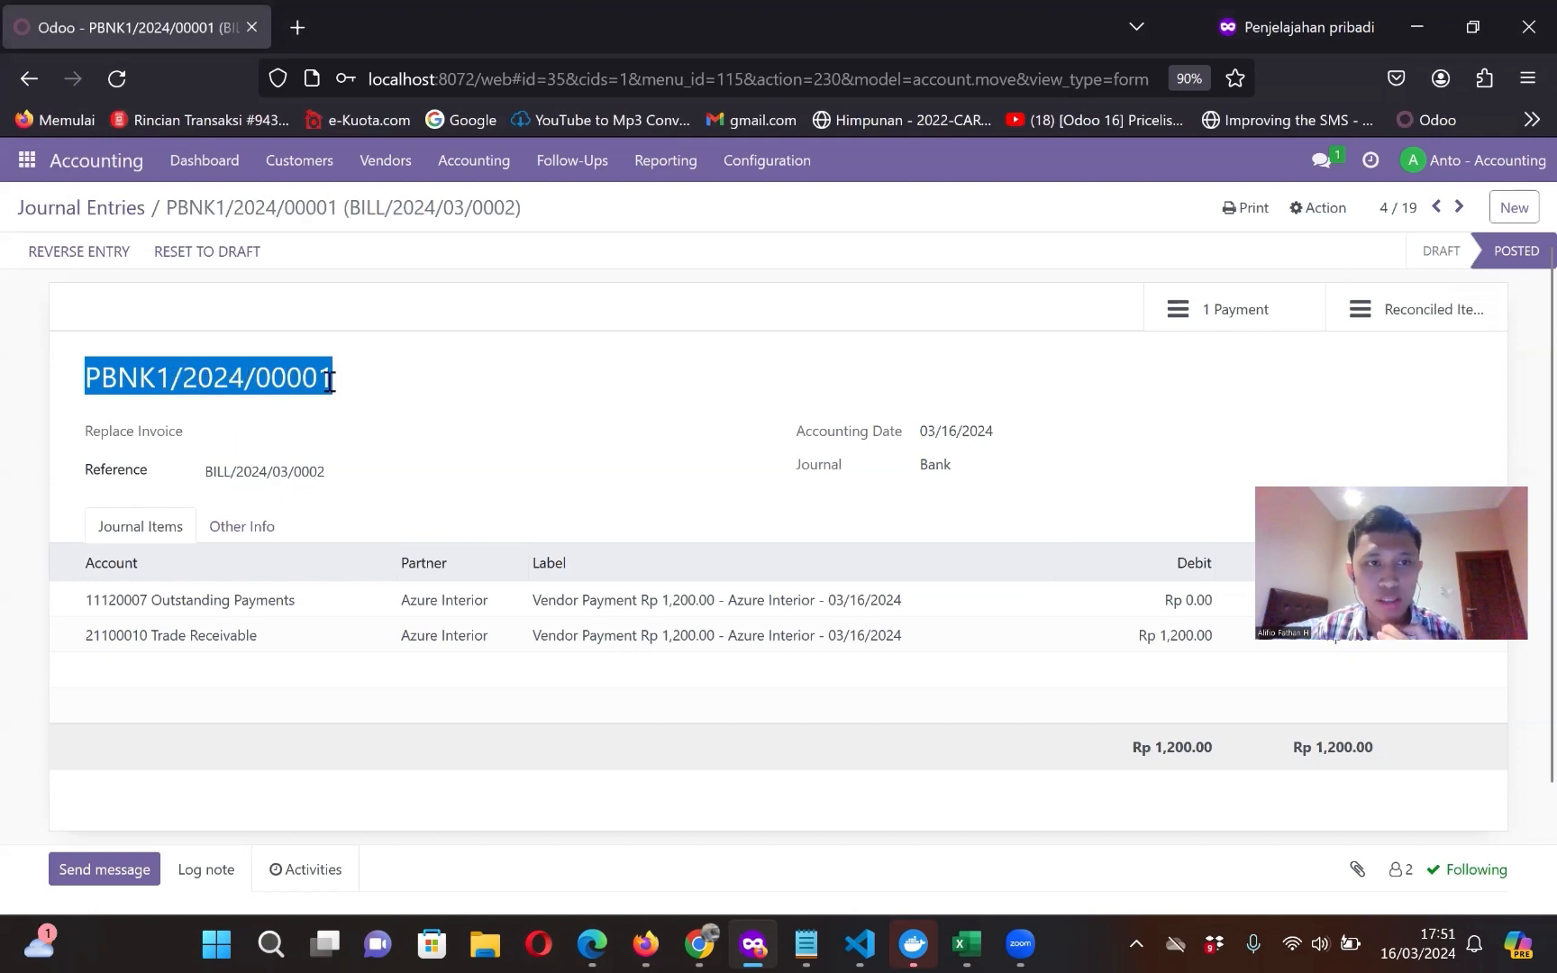
pyautogui.click(566, 455)
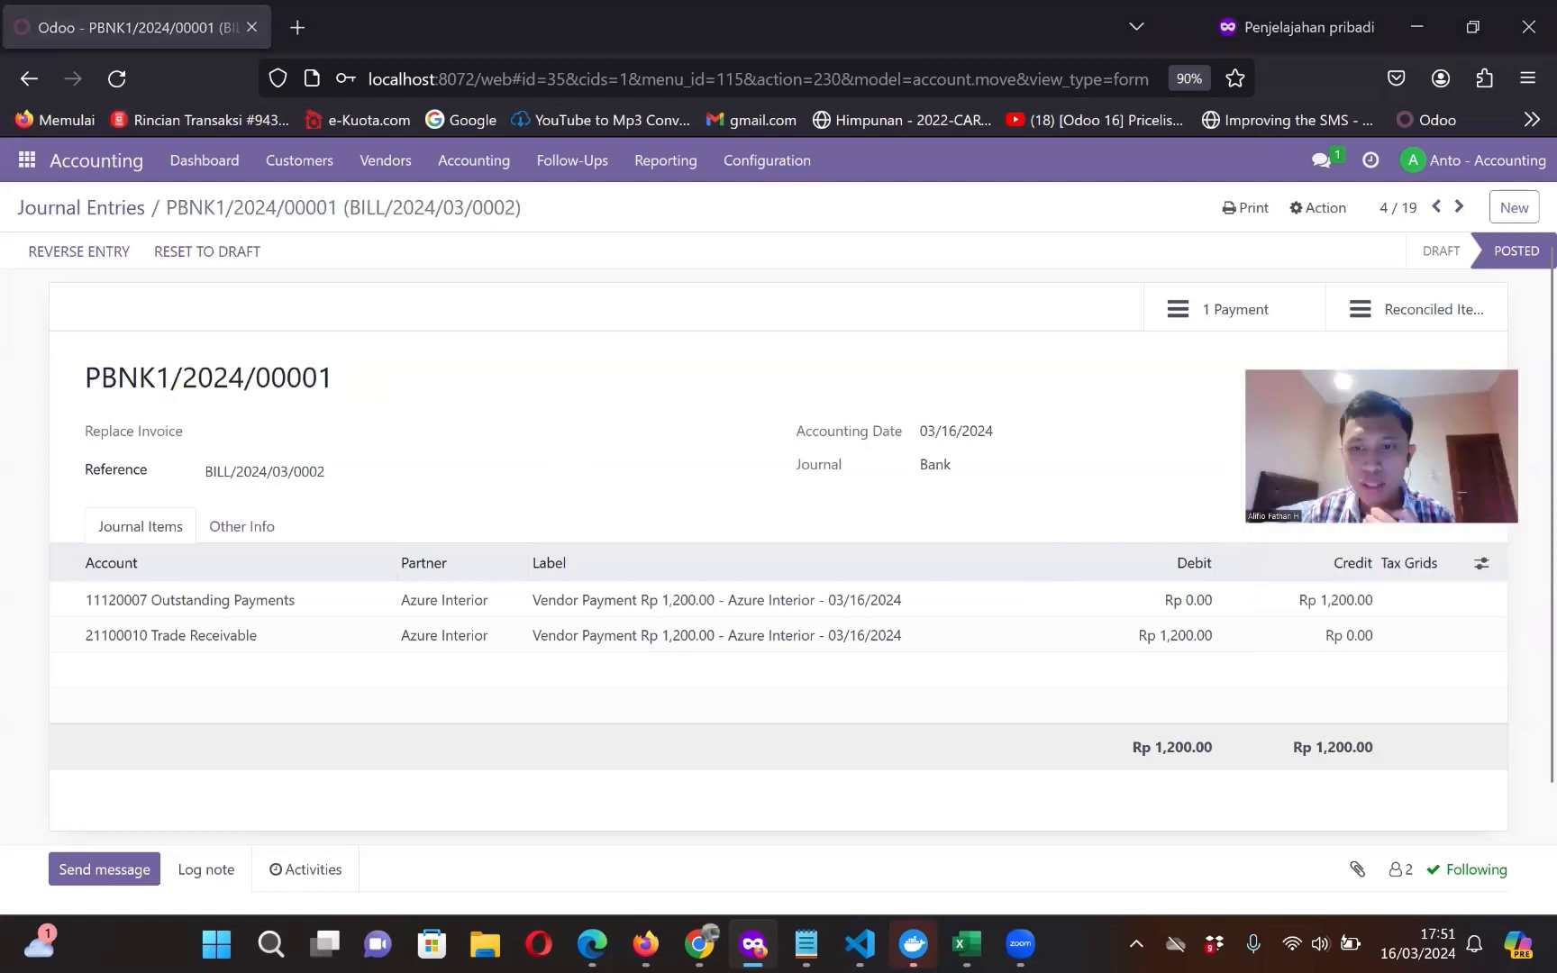
pyautogui.scroll(-3, 1016, 604)
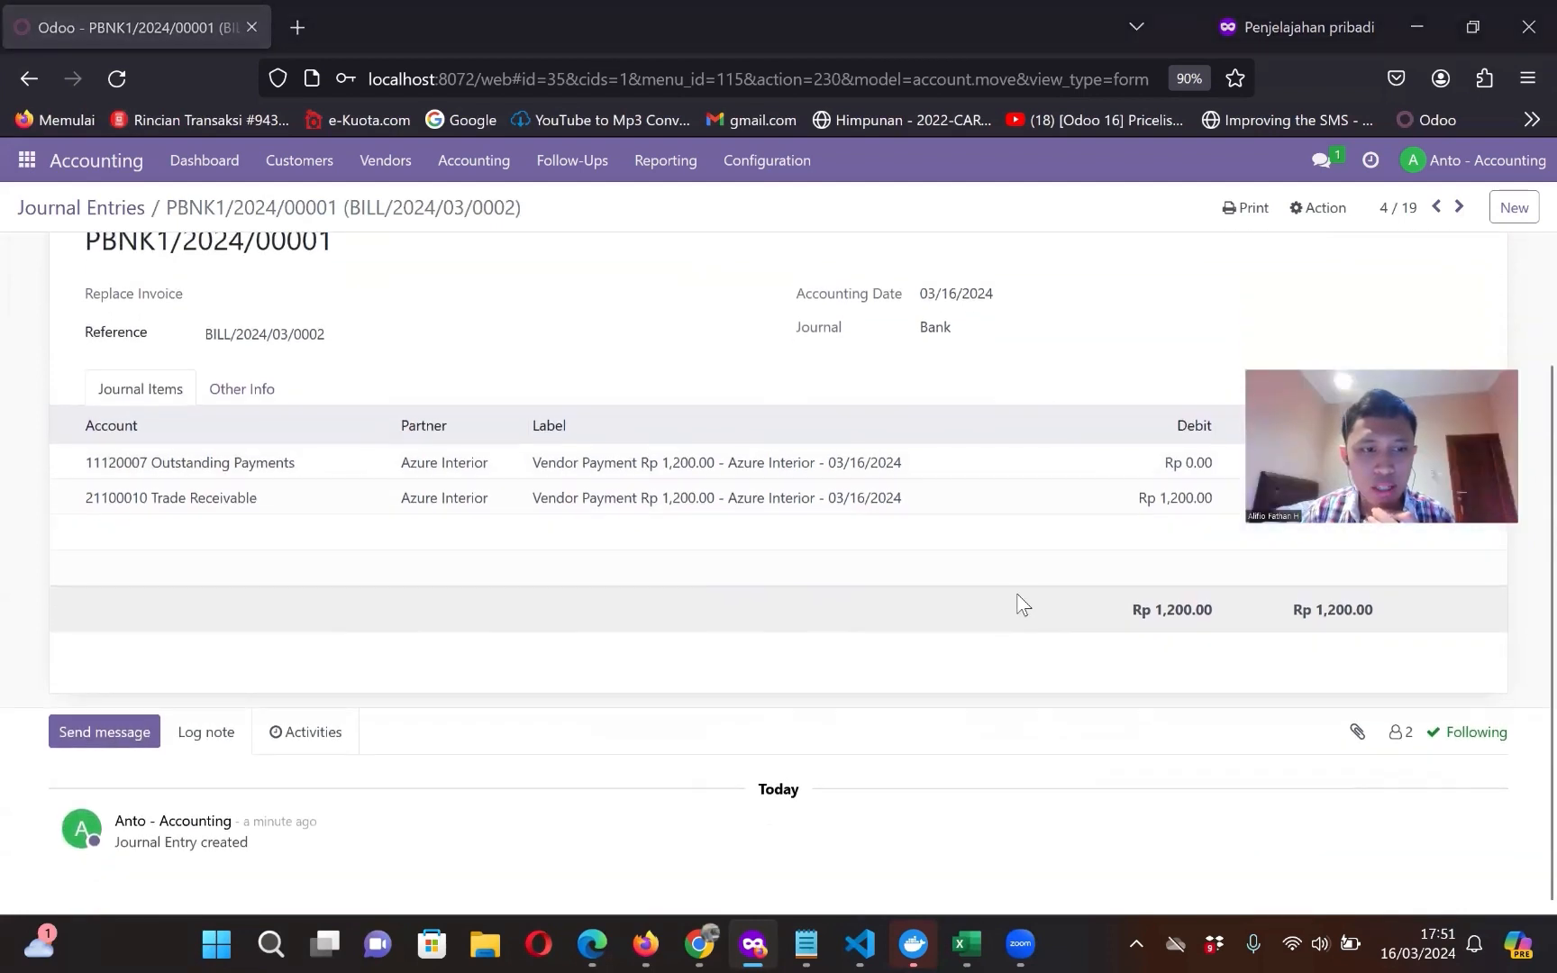
pyautogui.scroll(3, 1018, 599)
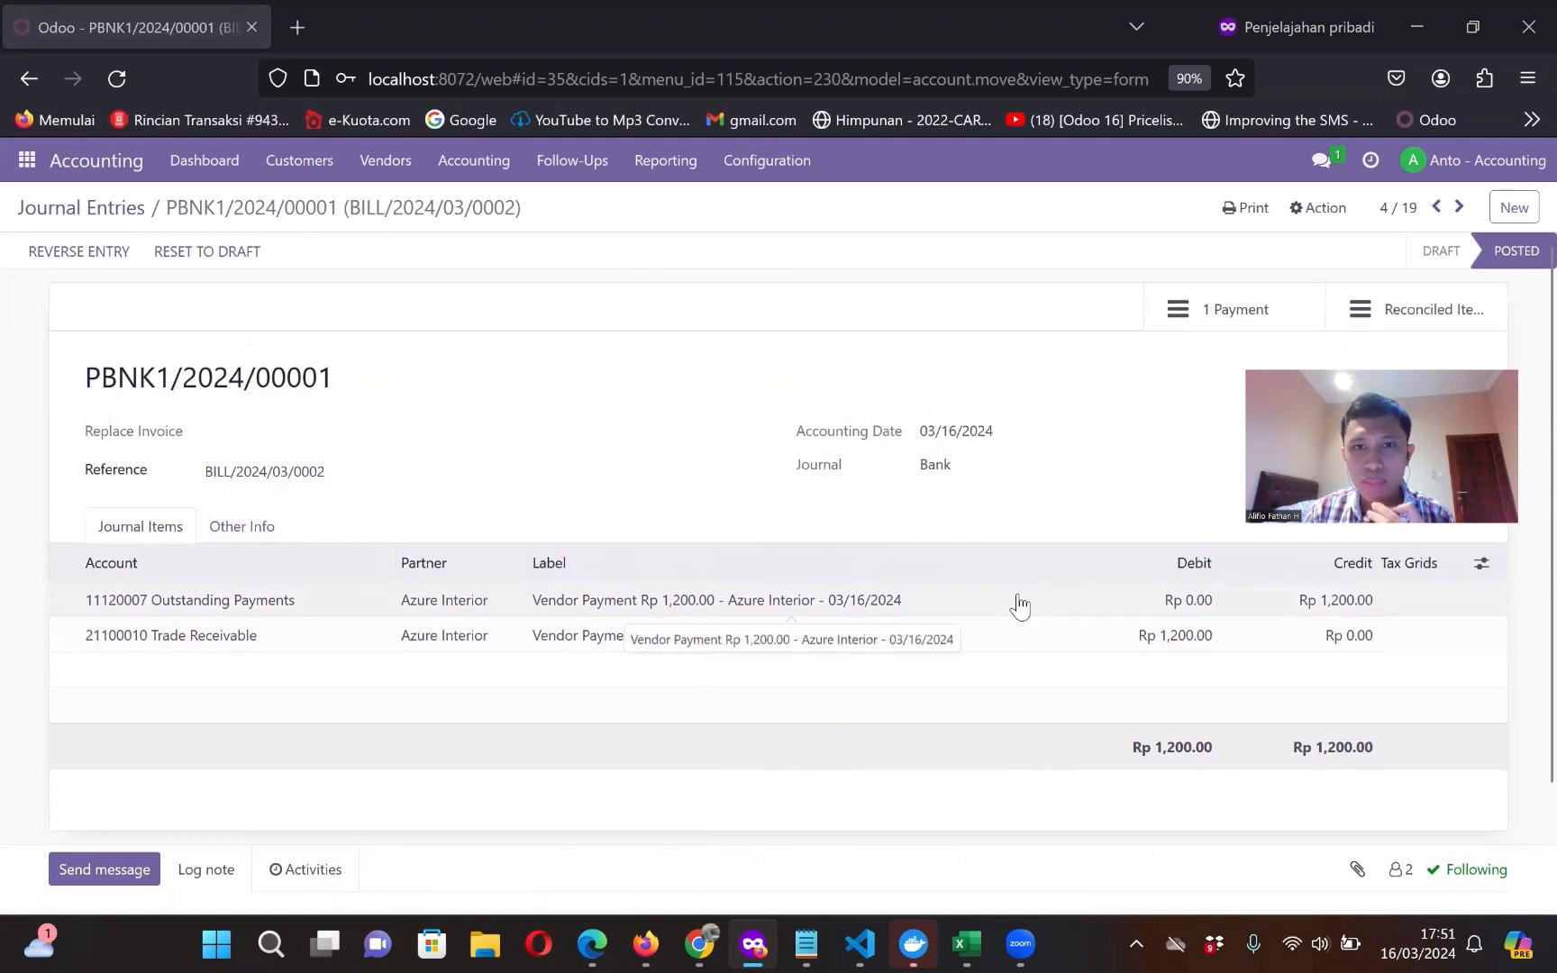